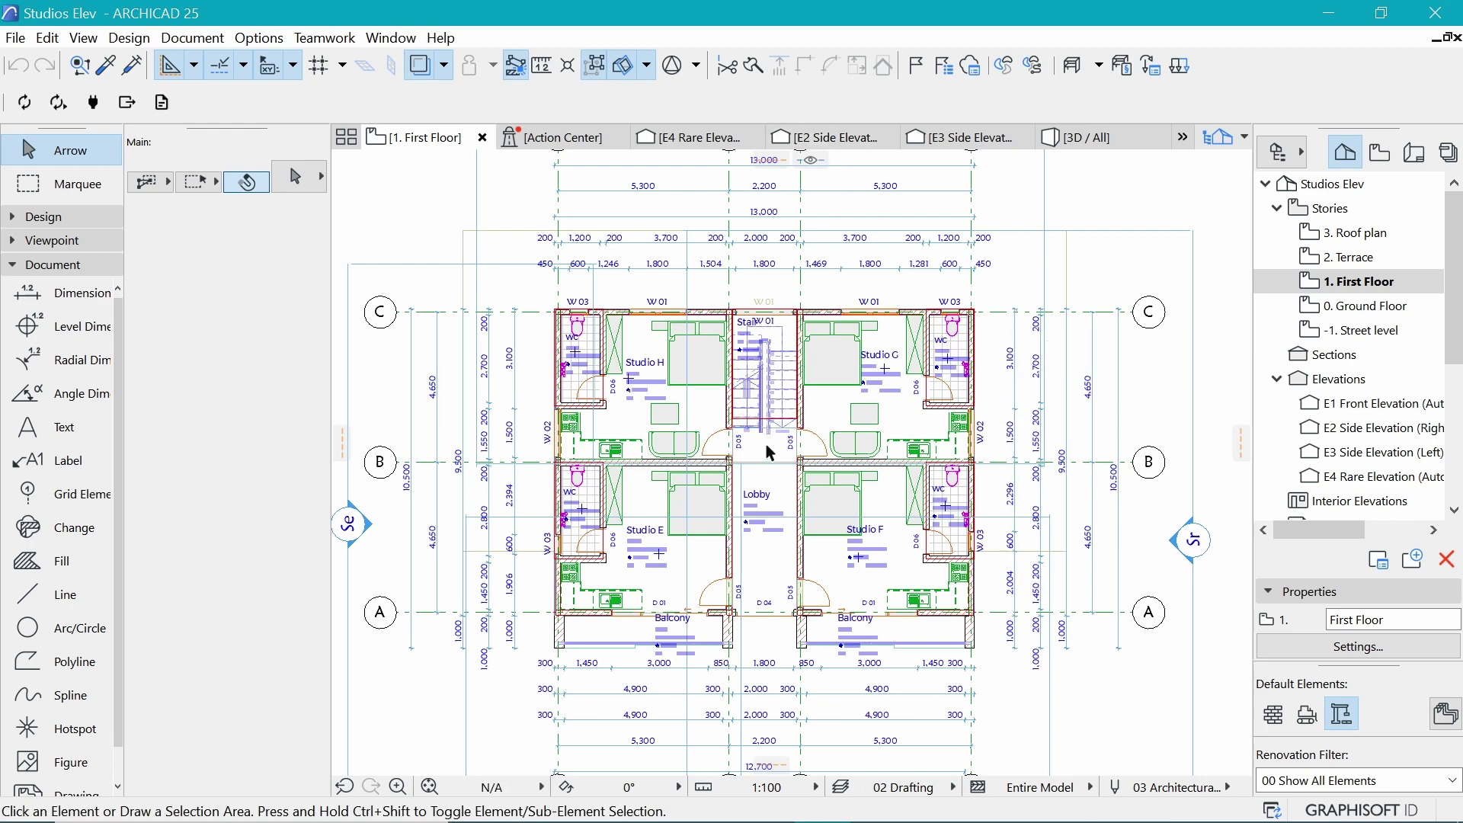
Delete all polylines and all drafting lines from the First Floor plan
scroll(761, 442, up, 2)
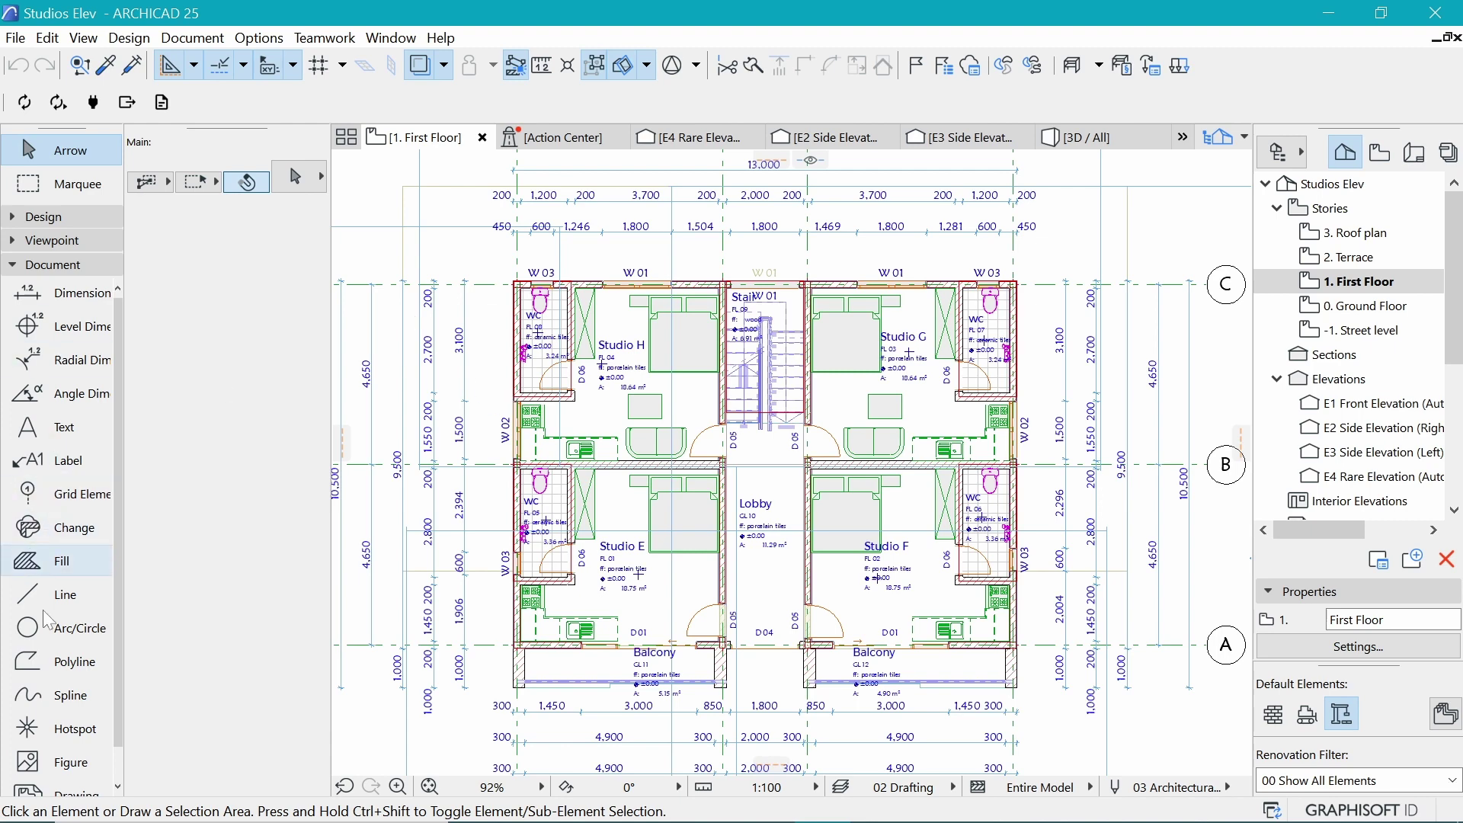
click(43, 663)
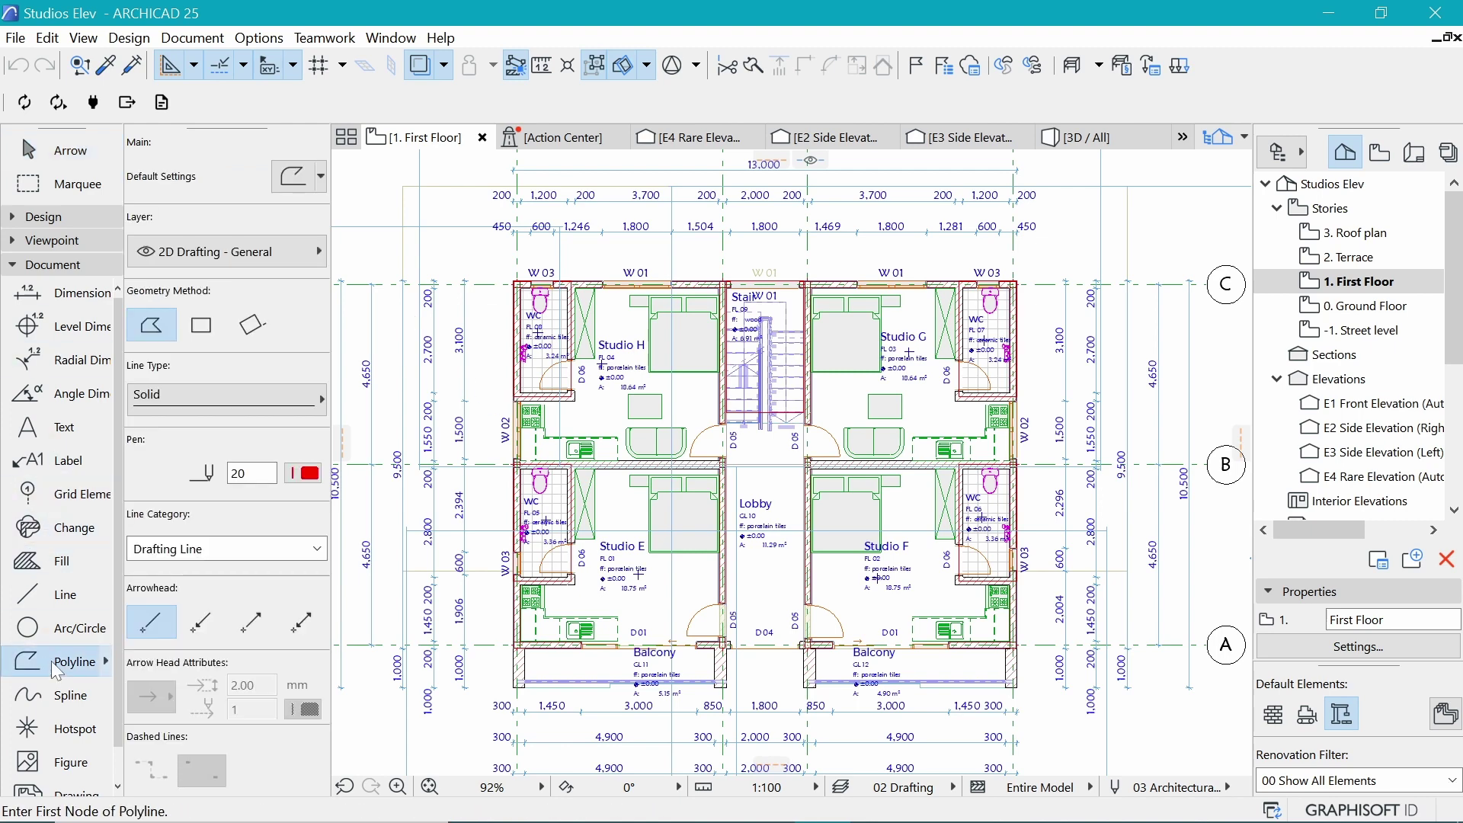
key(ctrl+a)
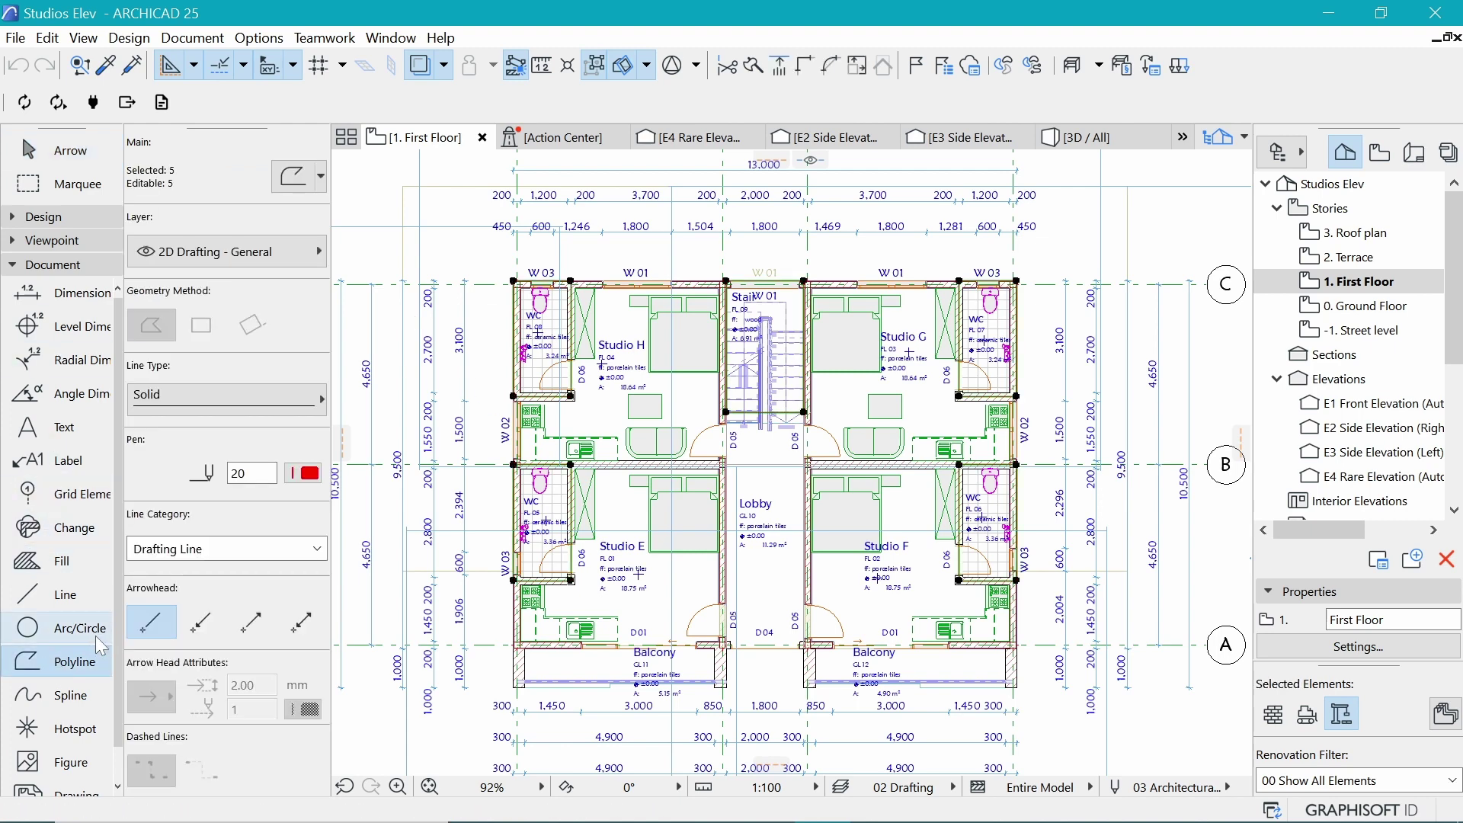
key(Escape)
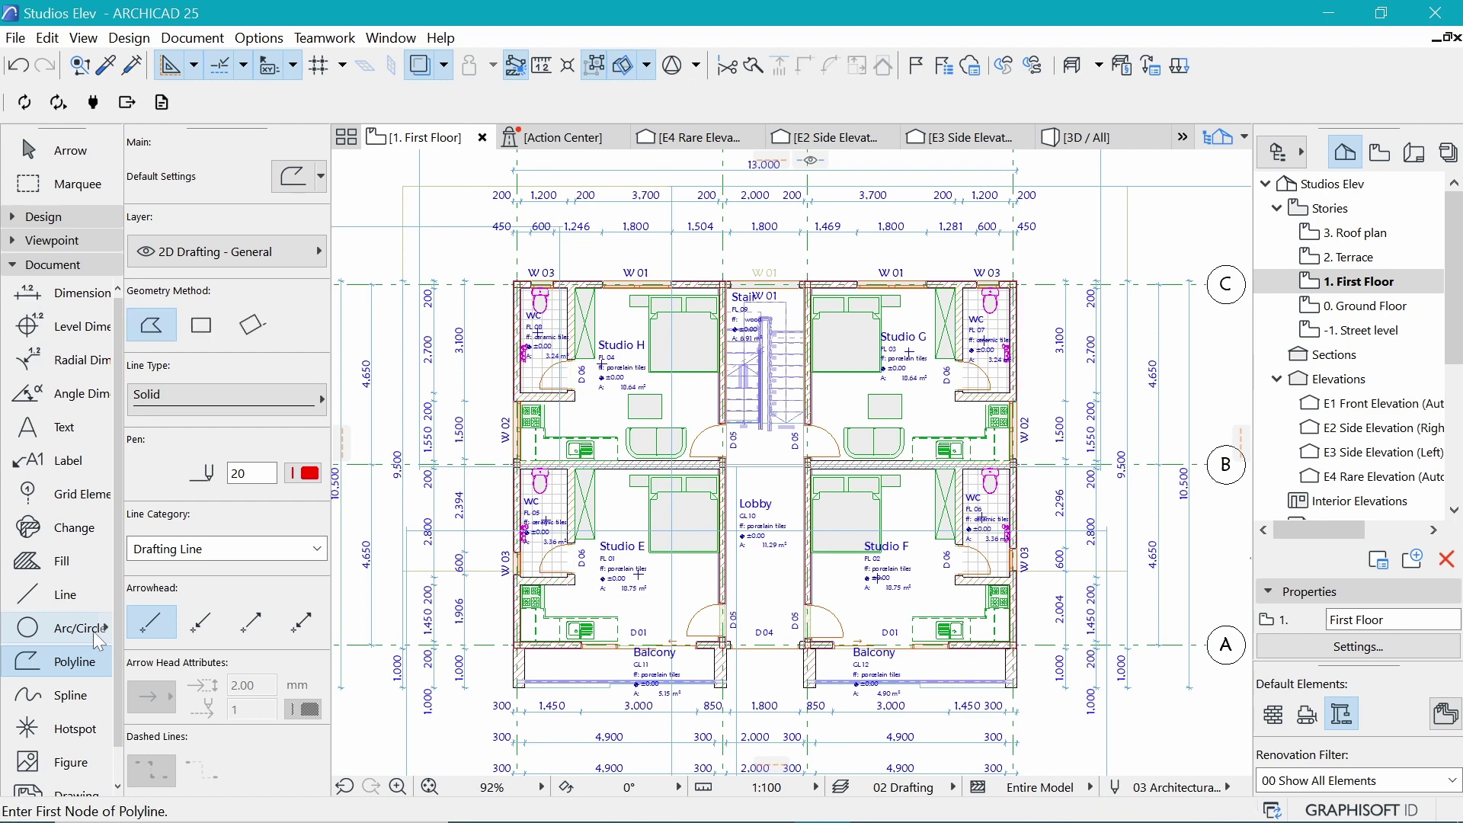
click(80, 593)
key(ctrl+a)
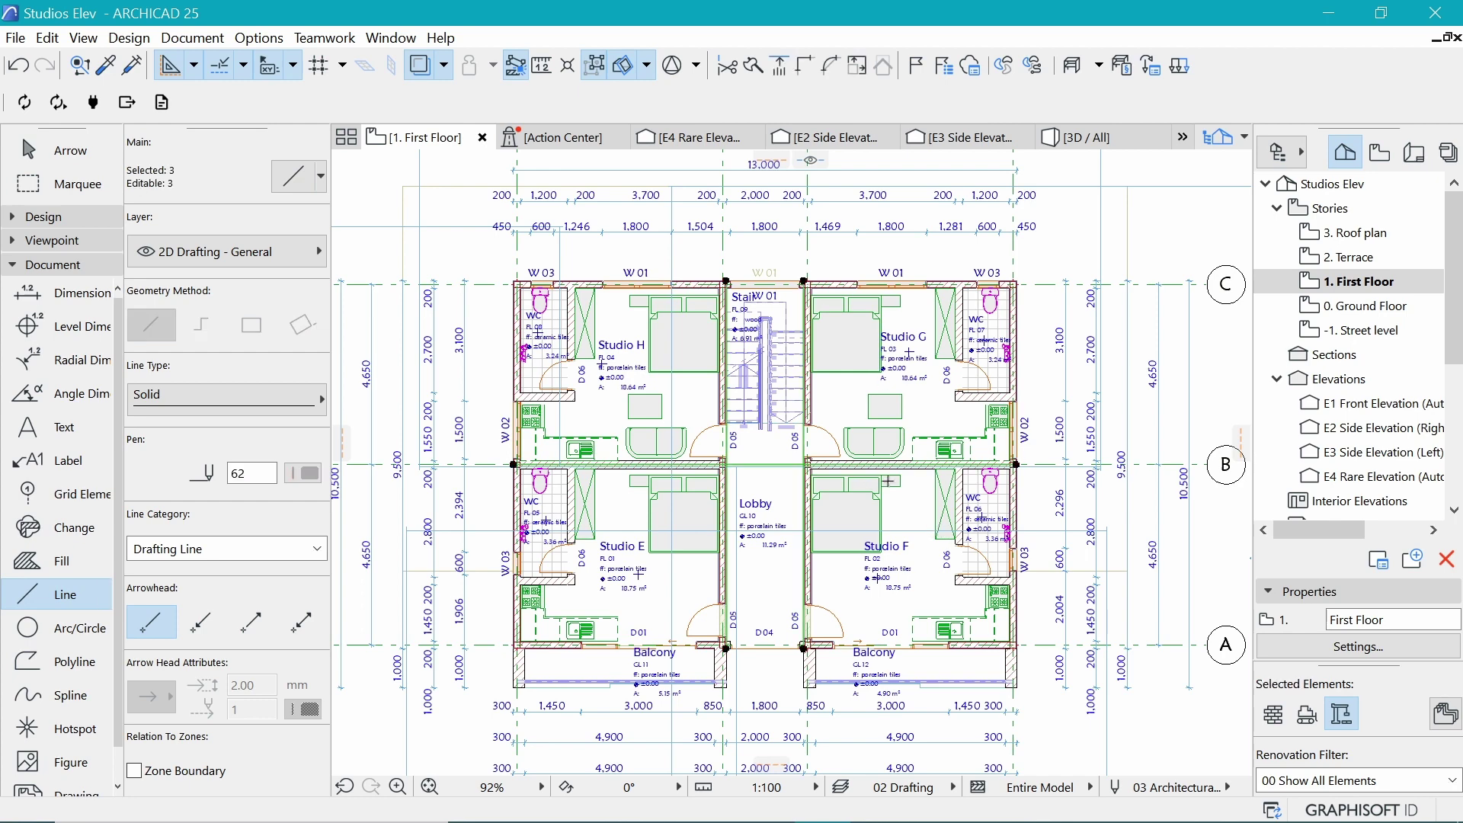
key(Escape)
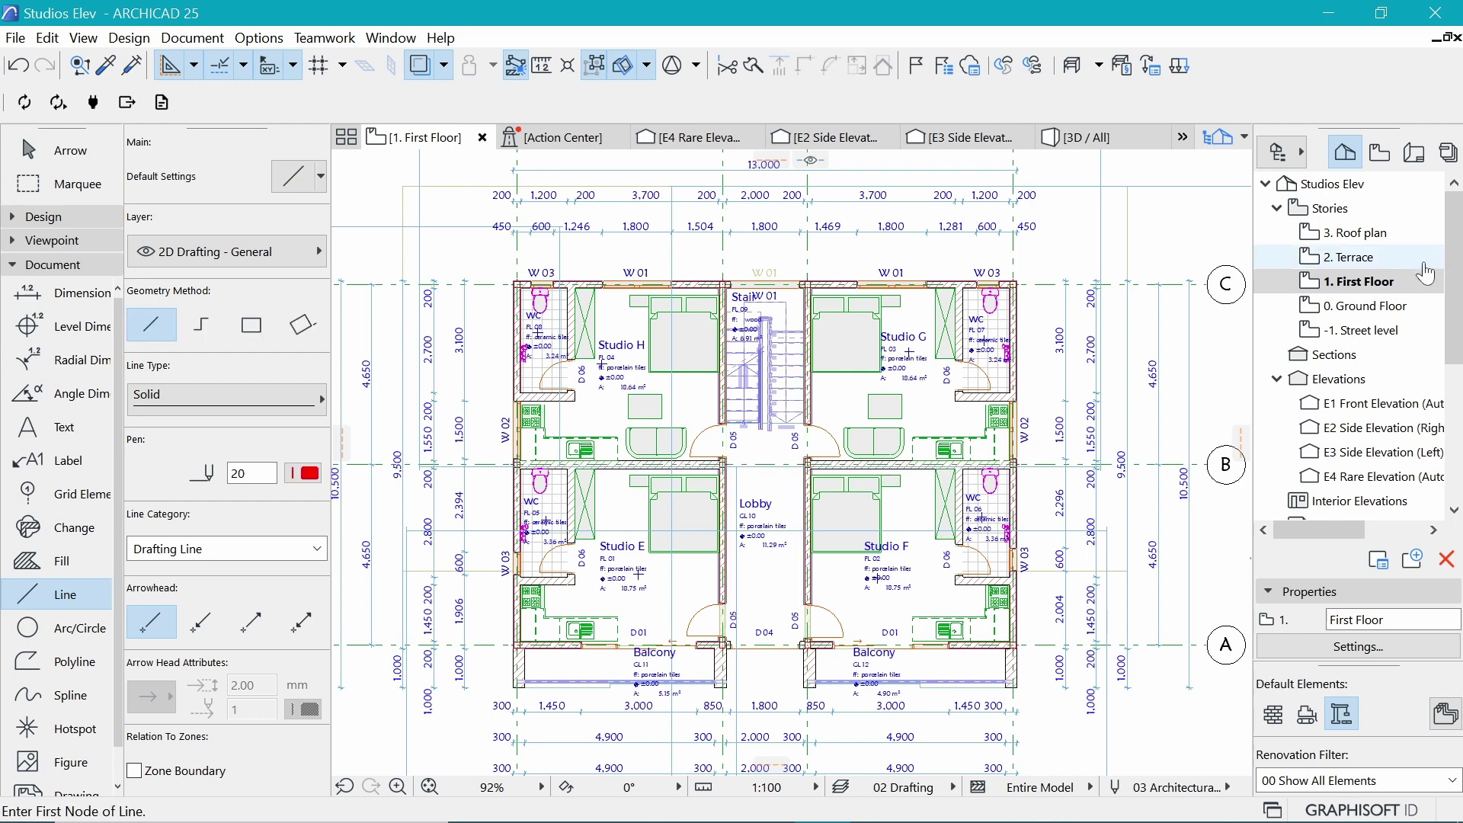
Delete all drafting lines from the Ground Floor plan and check it for leftover polylines
double_click(1357, 307)
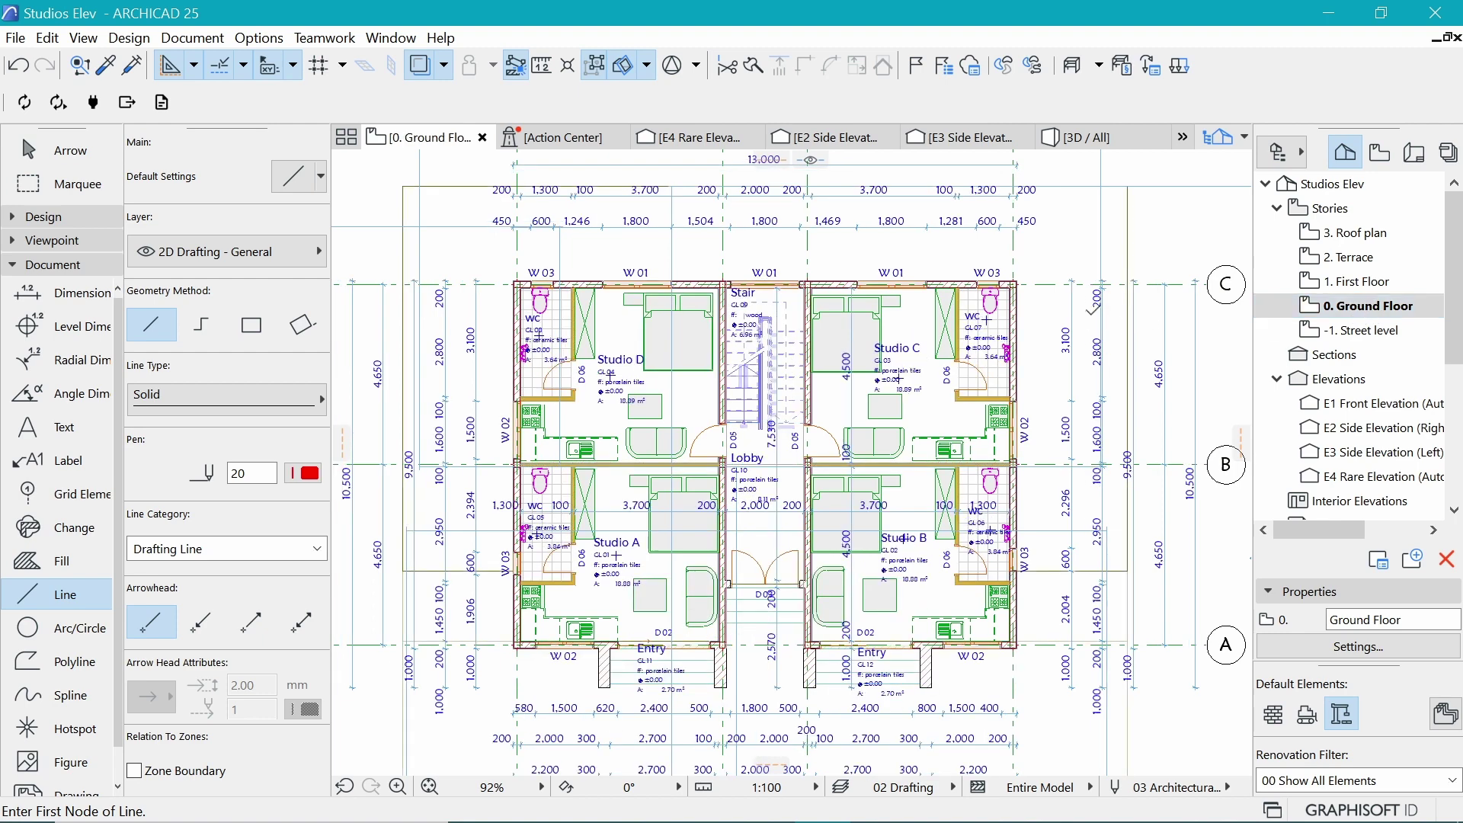
key(ctrl+a)
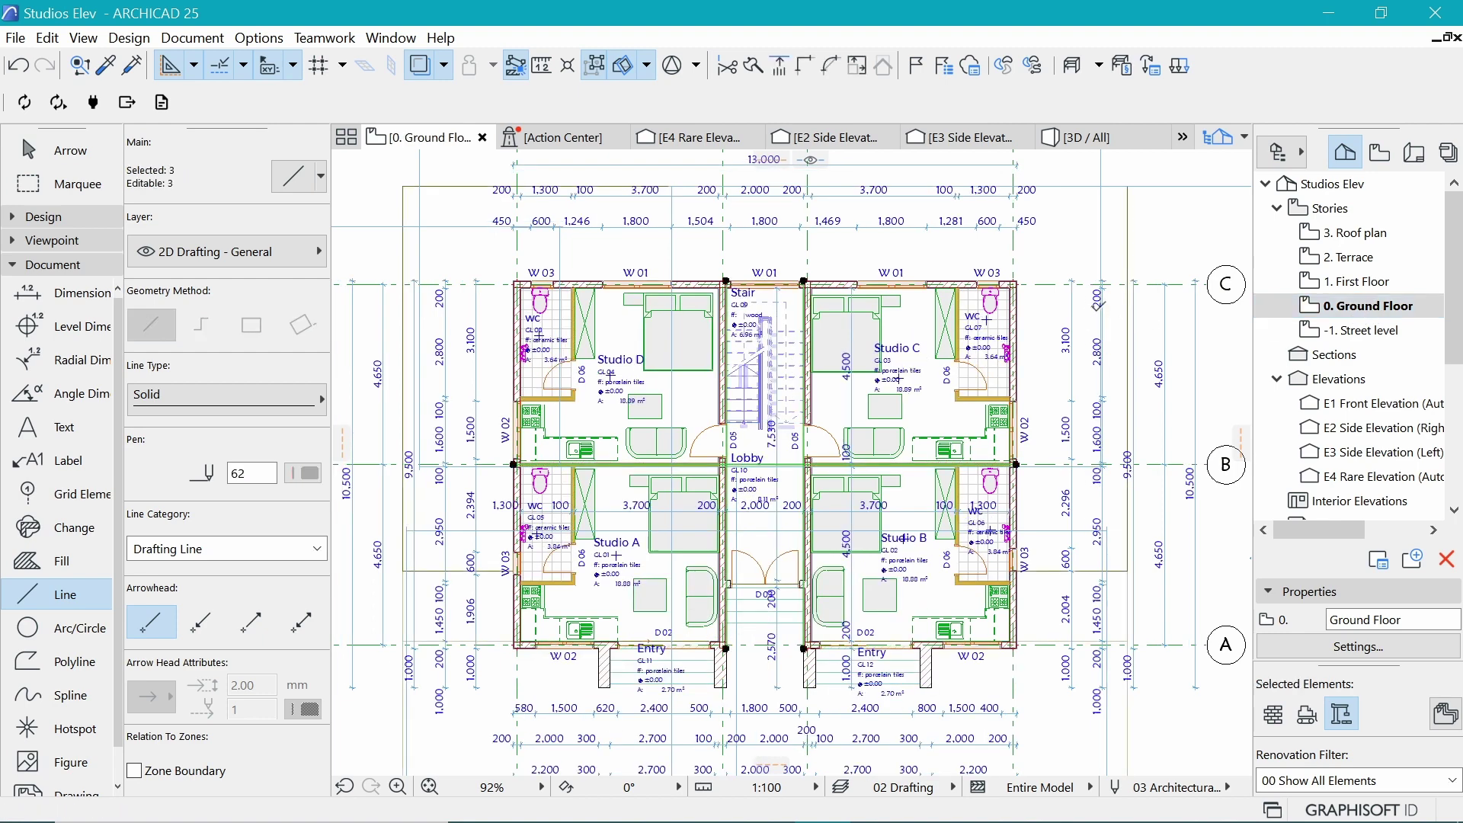
key(Escape)
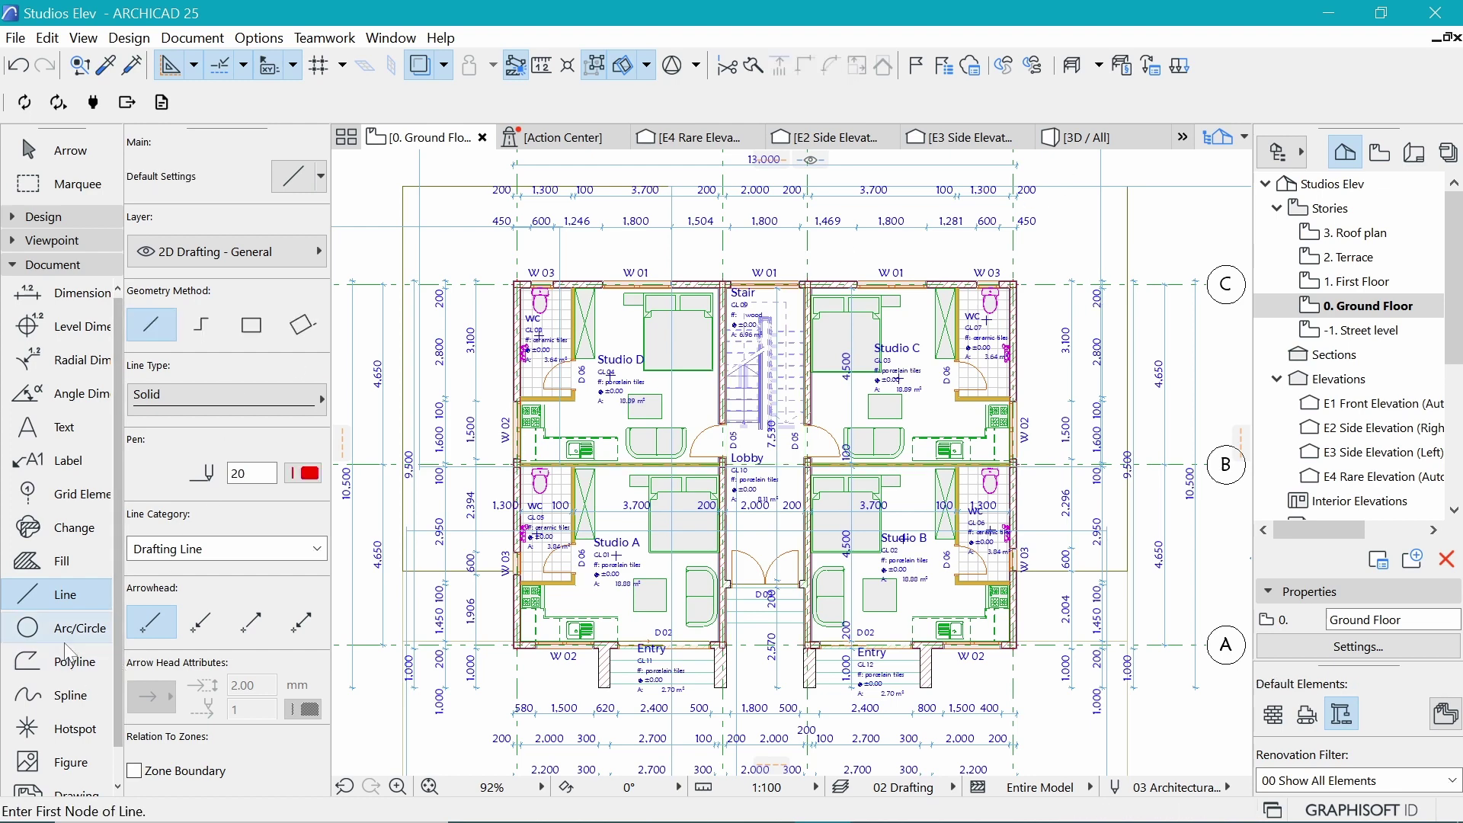
click(79, 665)
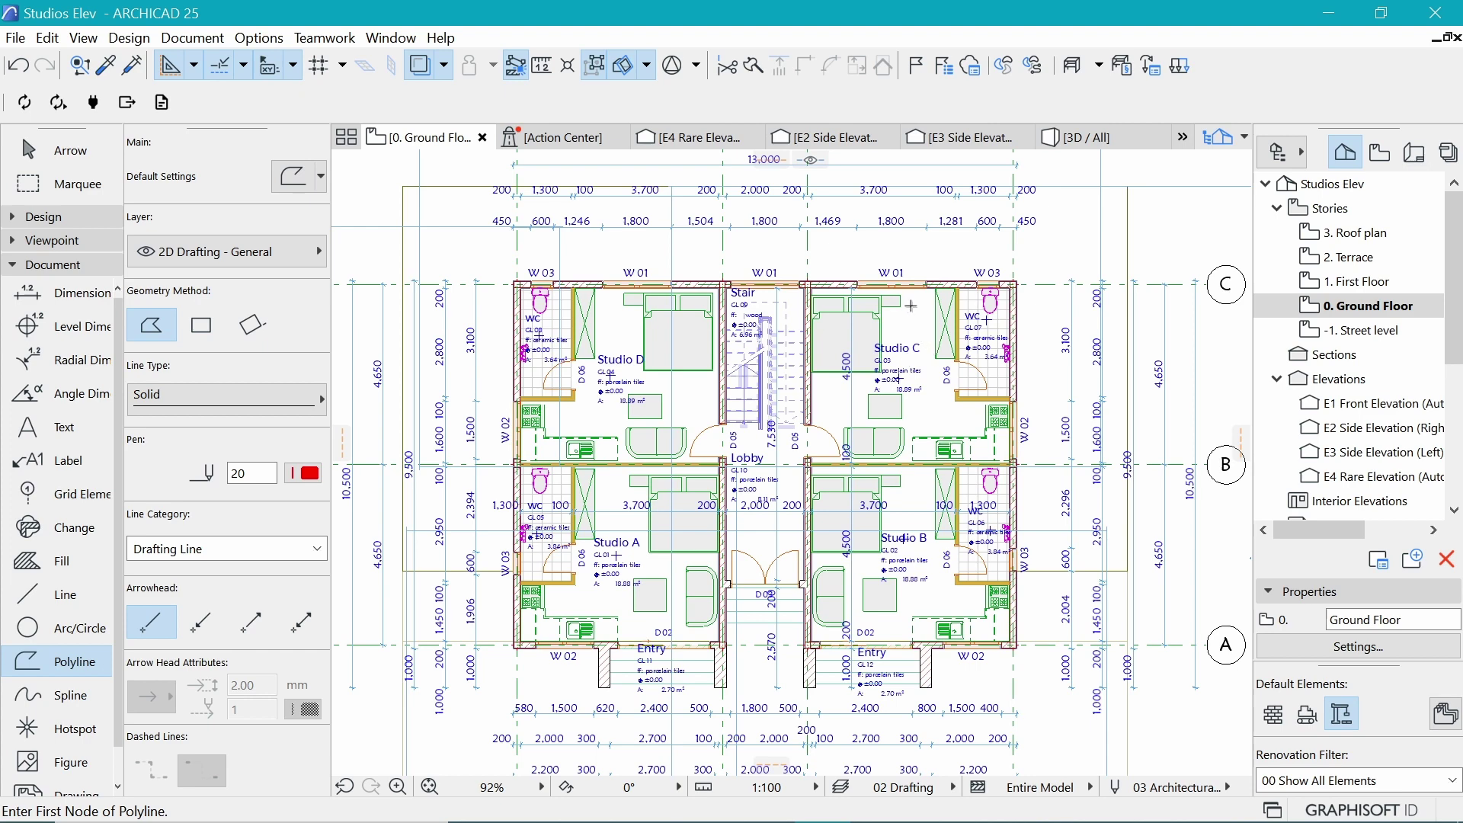
key(Escape)
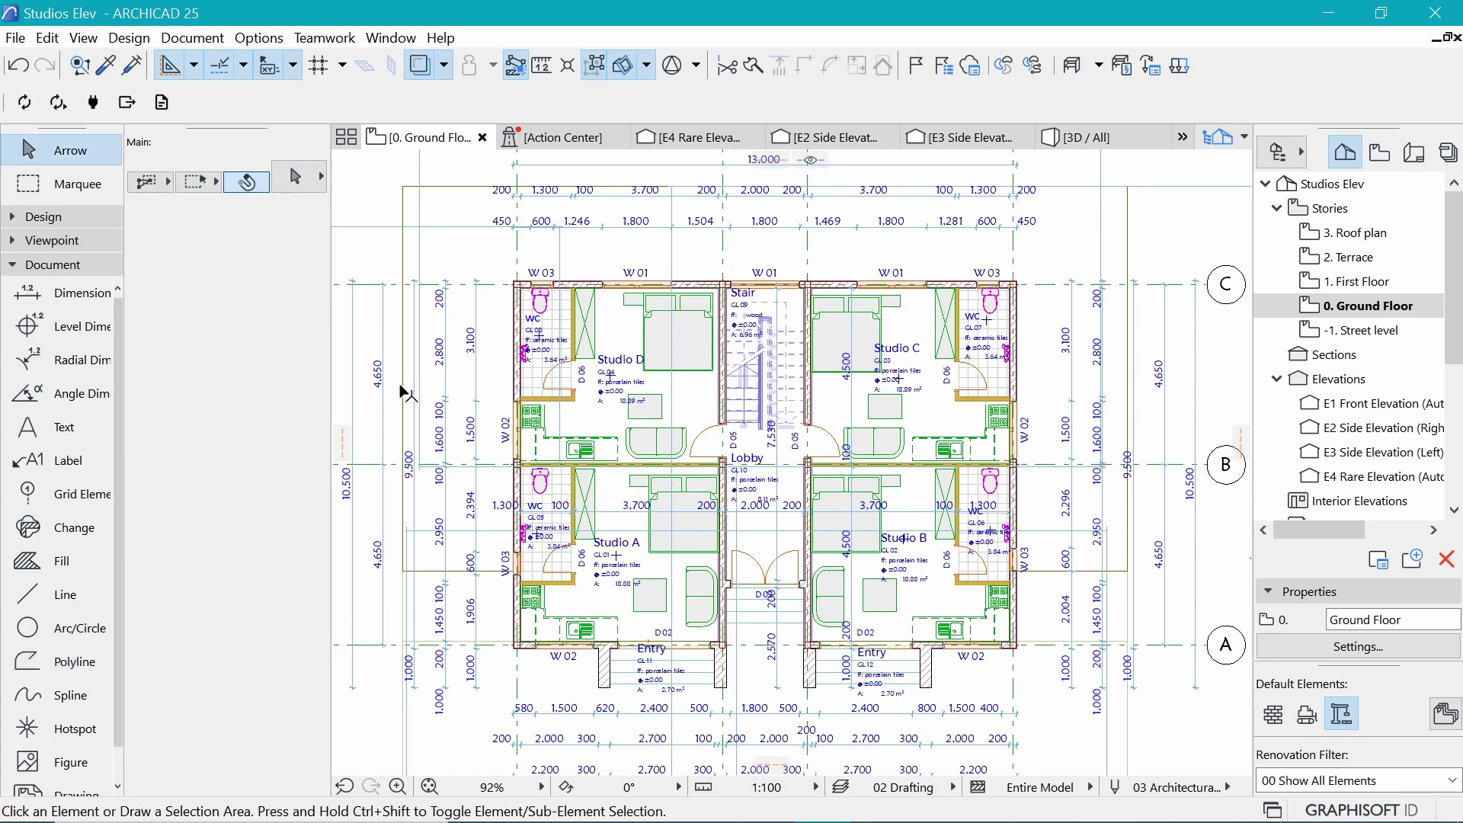
Inspect the extent of the terrain mesh around the building on the Ground Floor plan
click(402, 203)
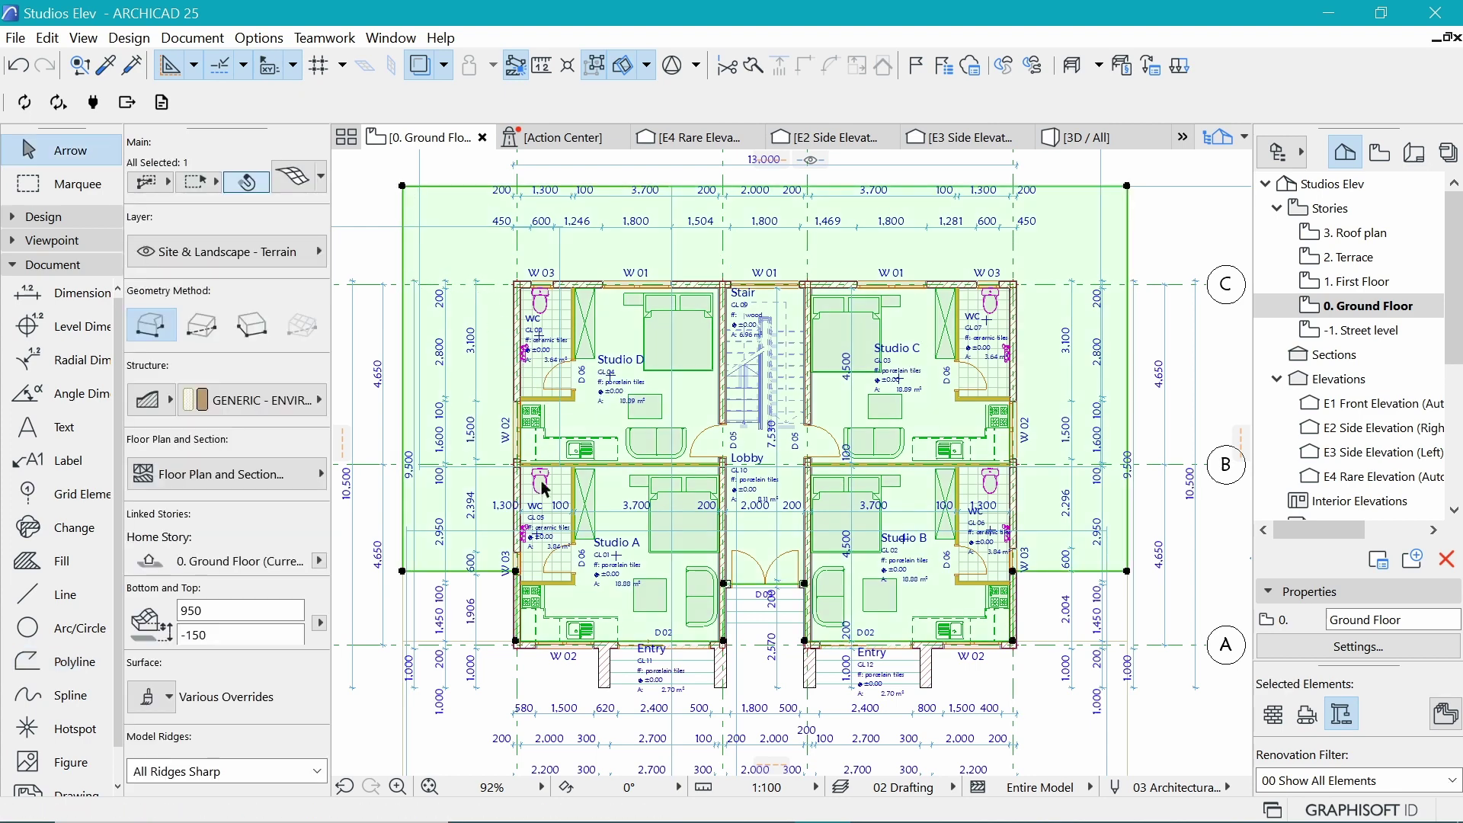
scroll(607, 412, down, 2)
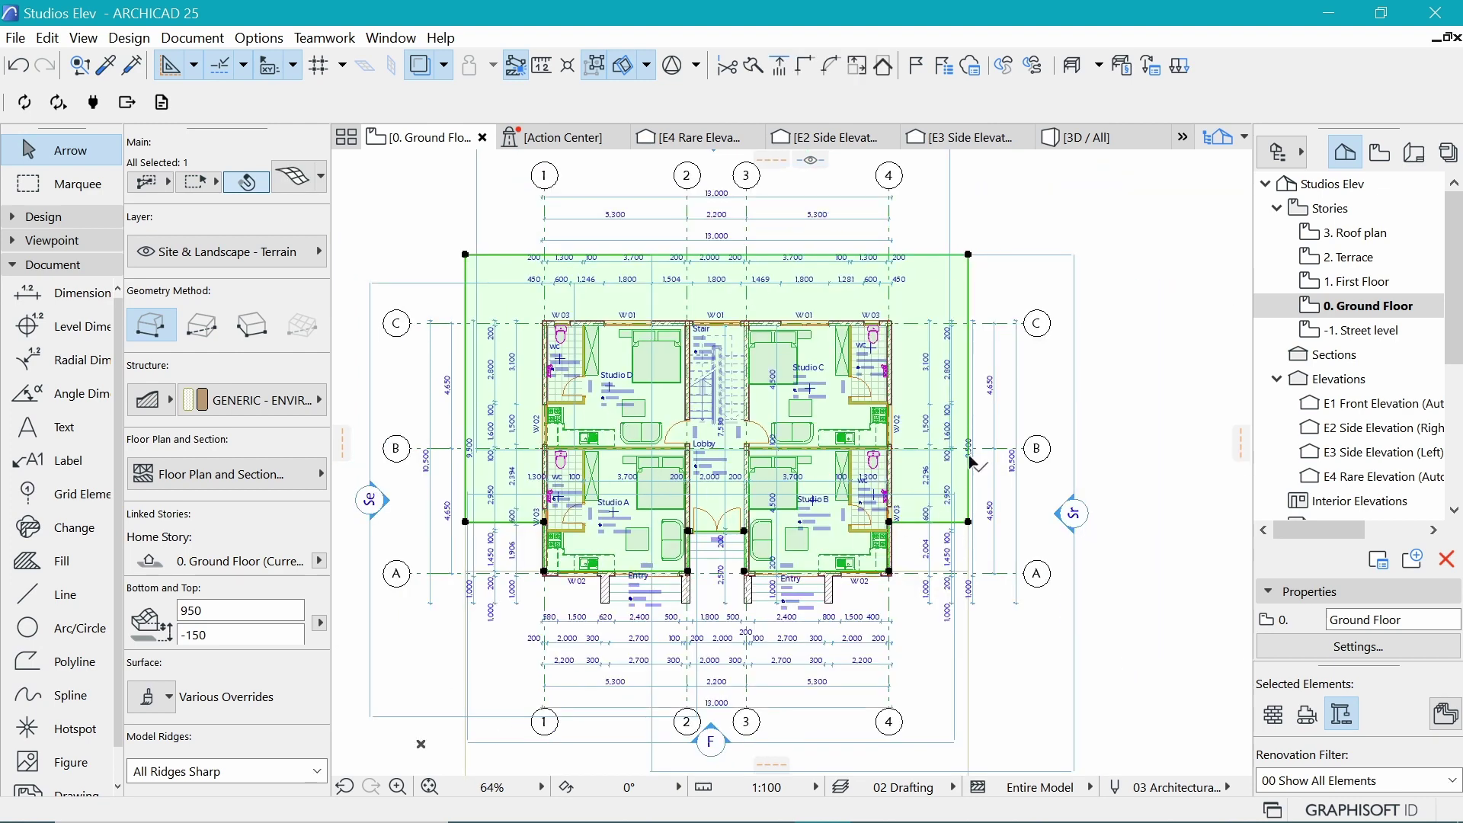
key(Escape)
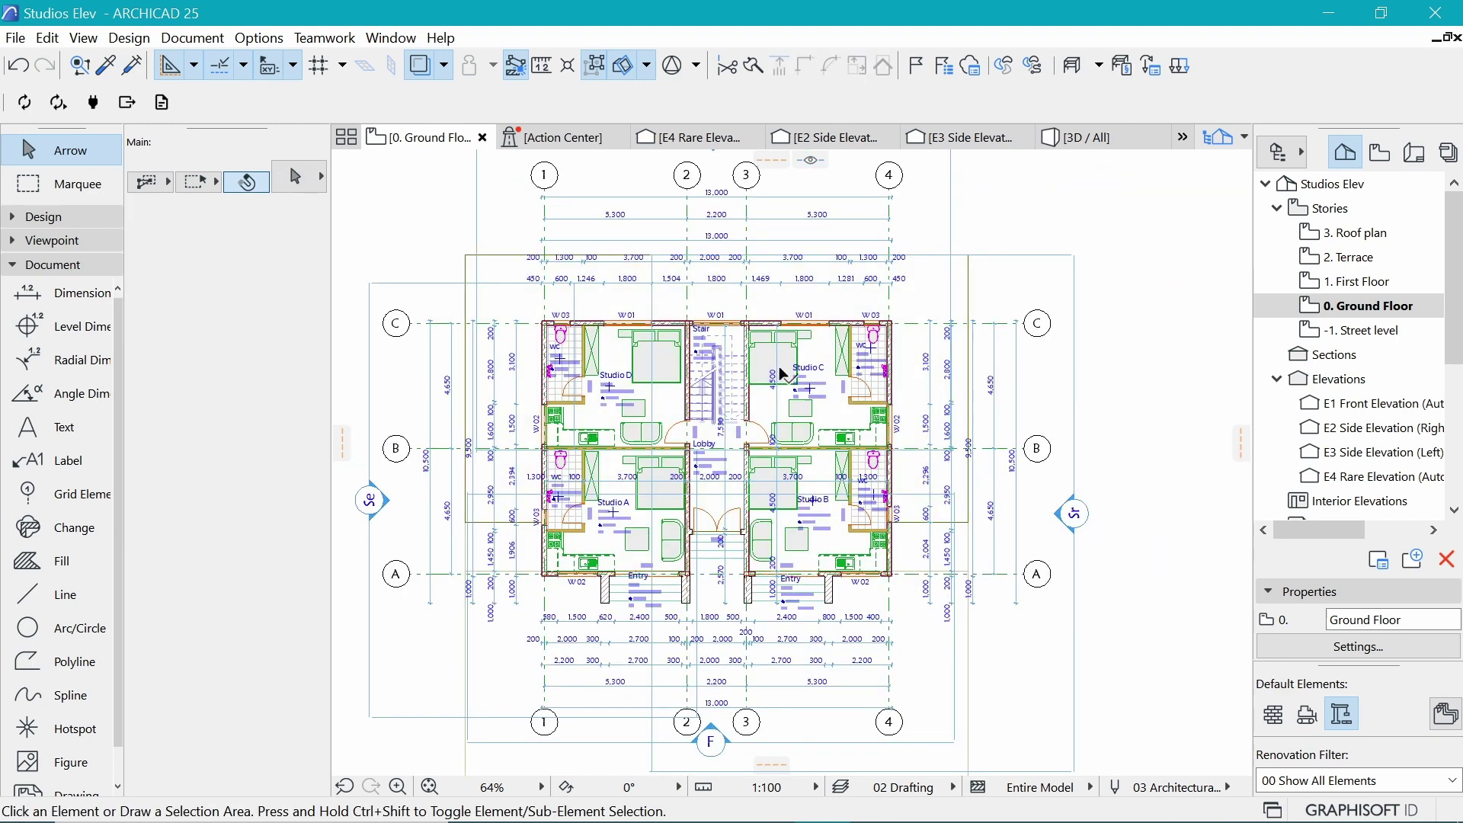
scroll(807, 385, up, 2)
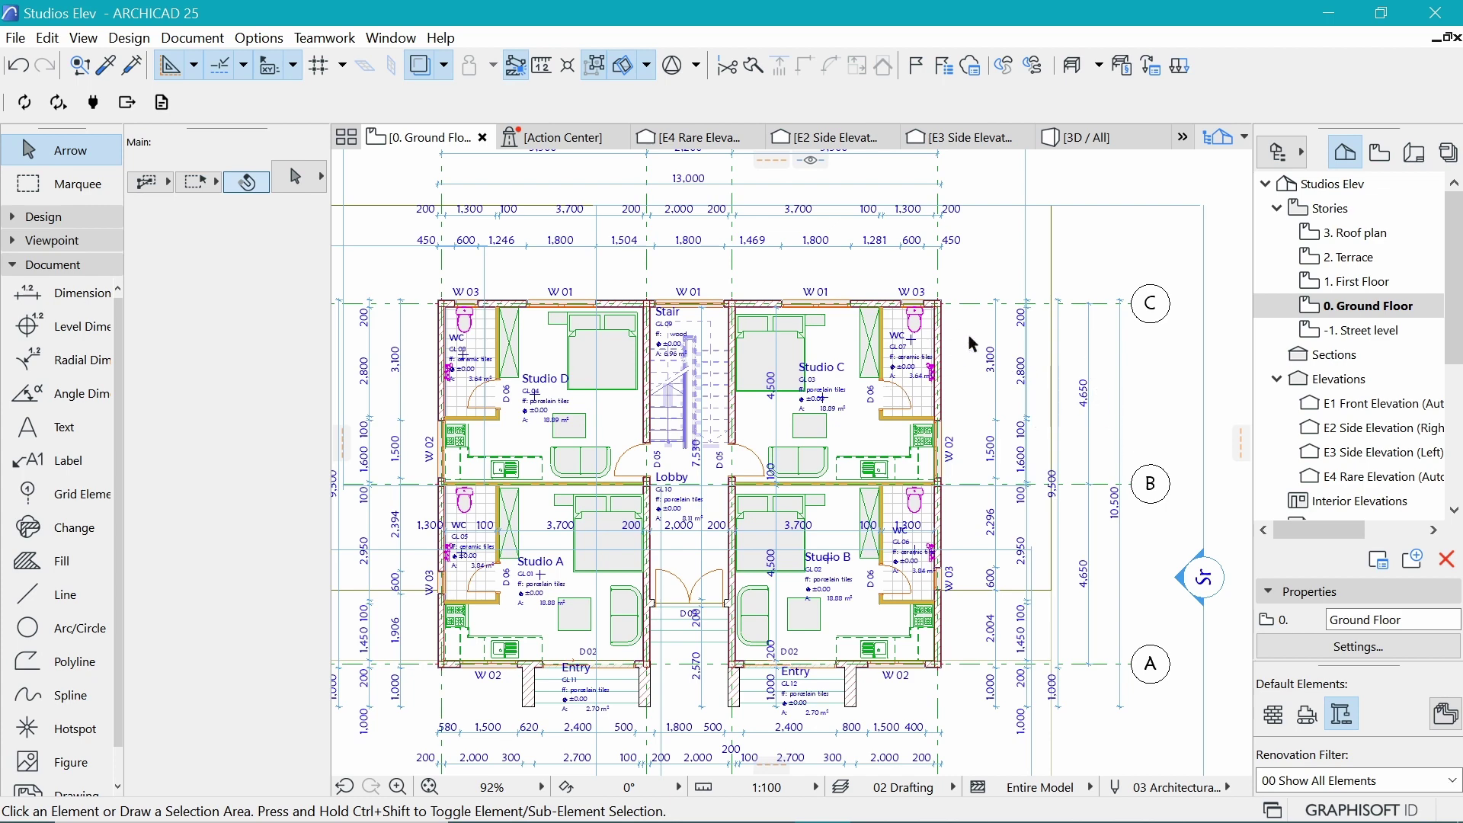
scroll(968, 334, down, 1)
Turn on cover fills for the two roofs on the Terrace story
key(ctrl+Up)
key(ctrl+Up)
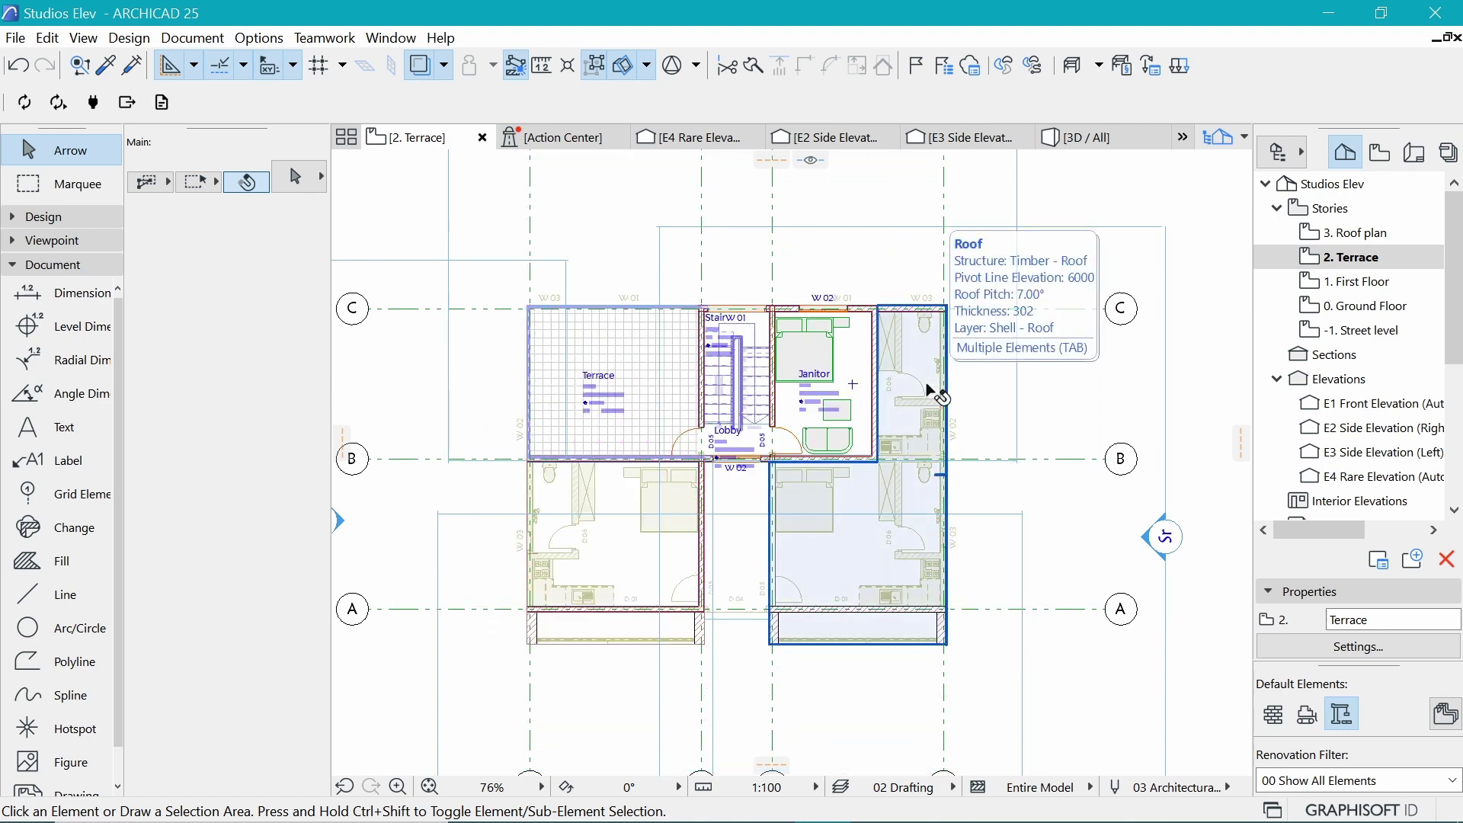
click(878, 550)
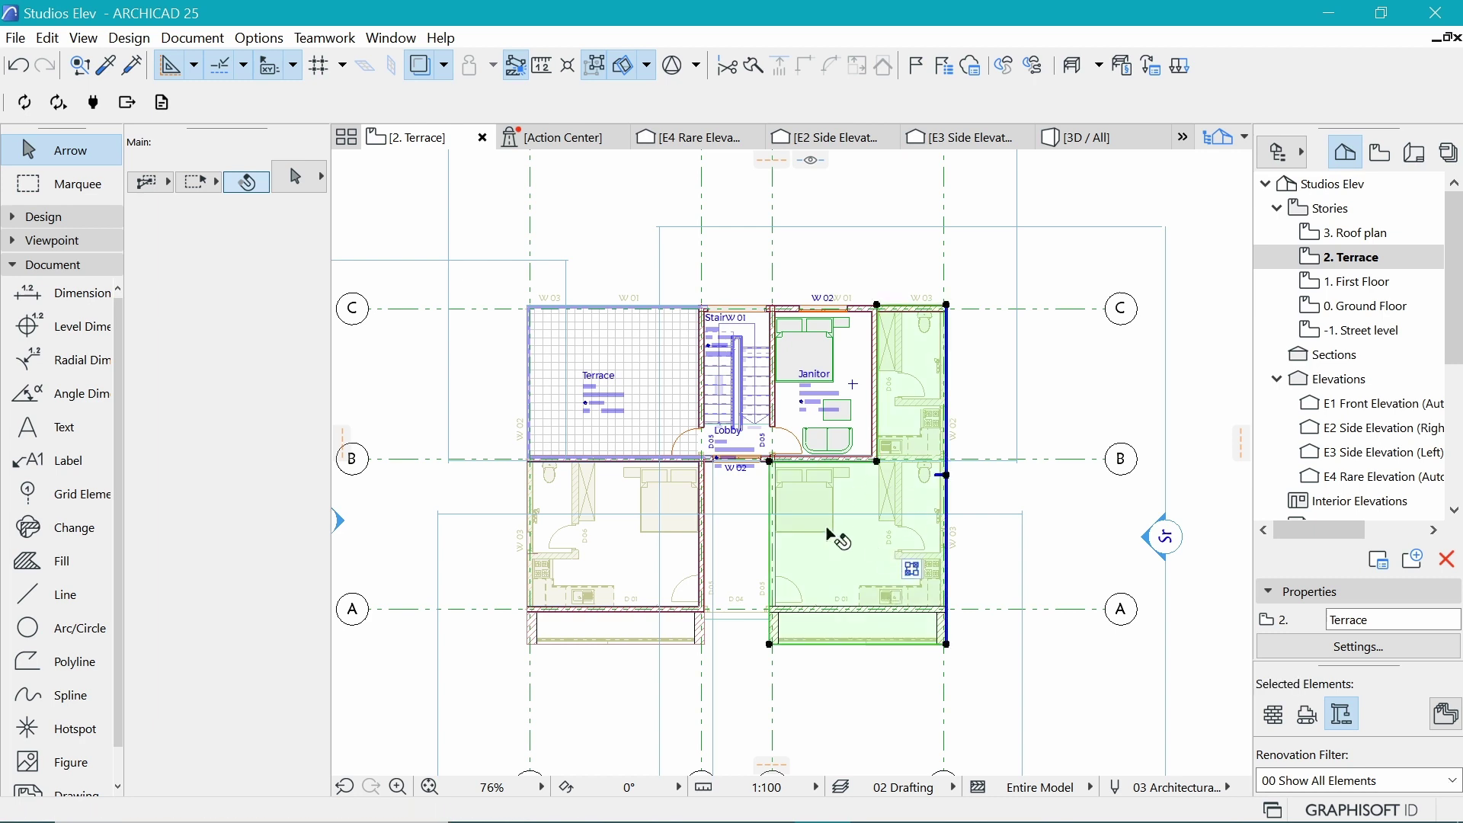
shift+click(649, 564)
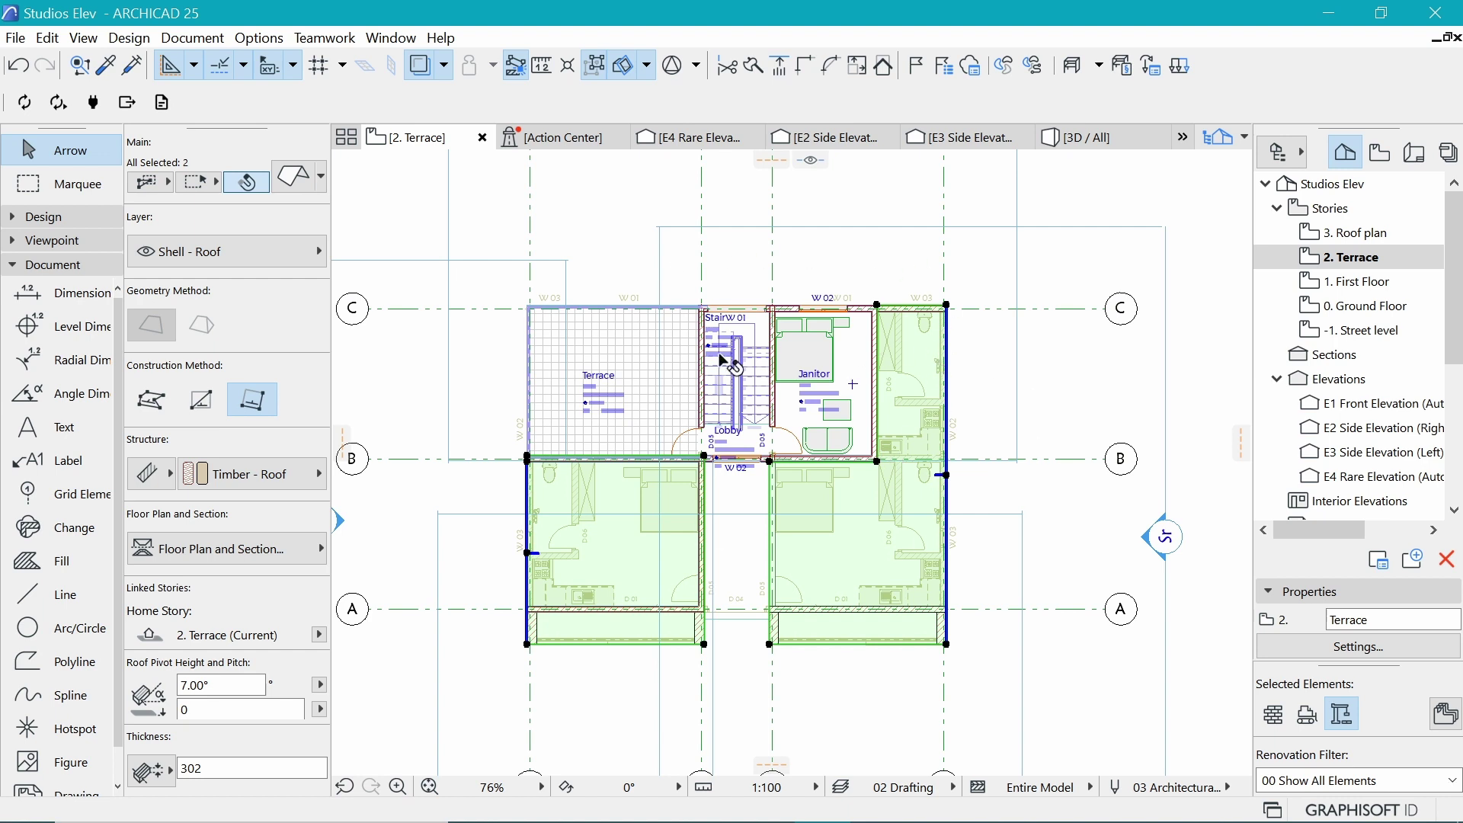
click(848, 420)
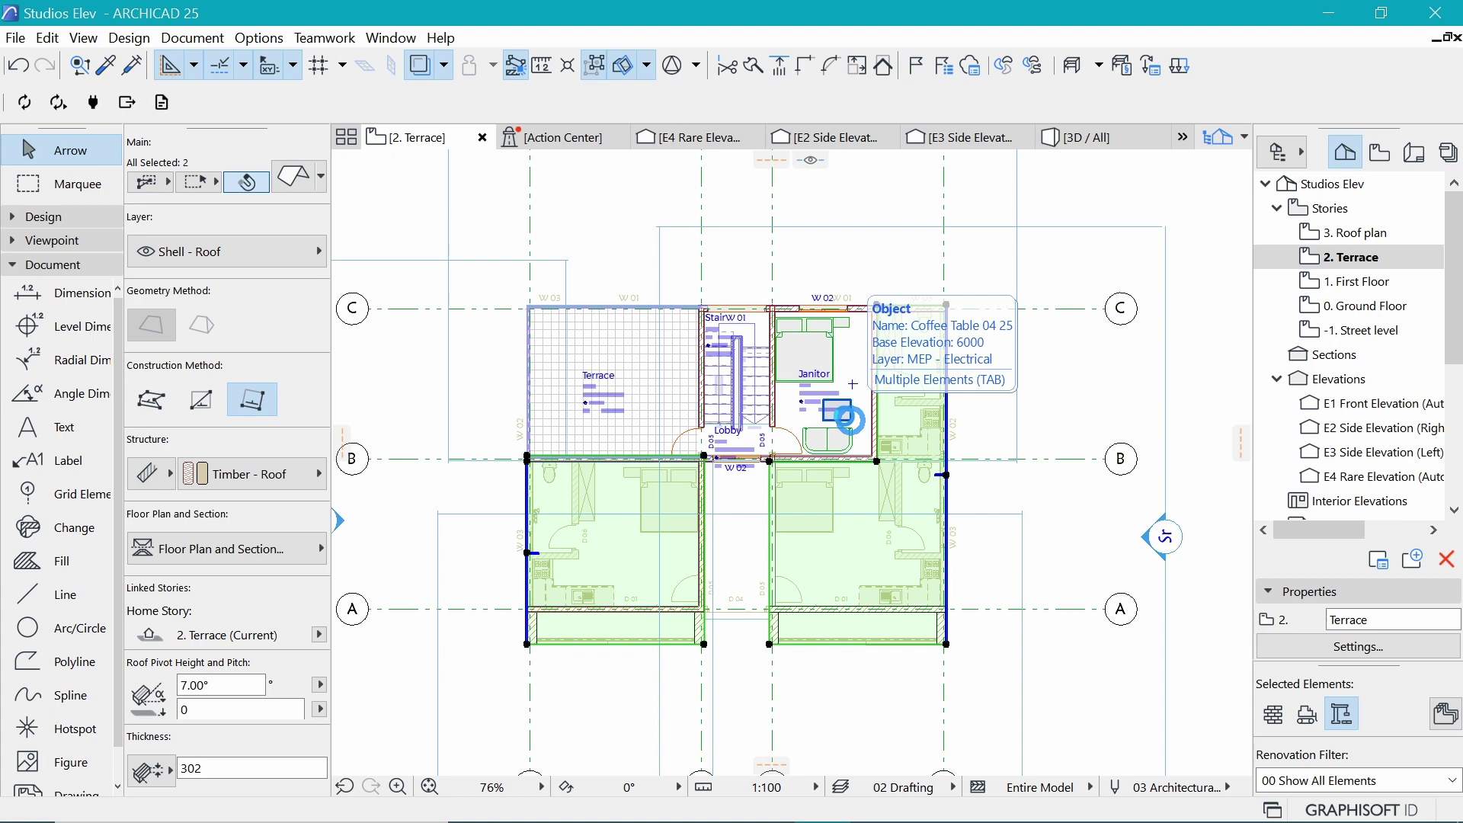
key(ctrl+t)
scroll(835, 273, down, 4)
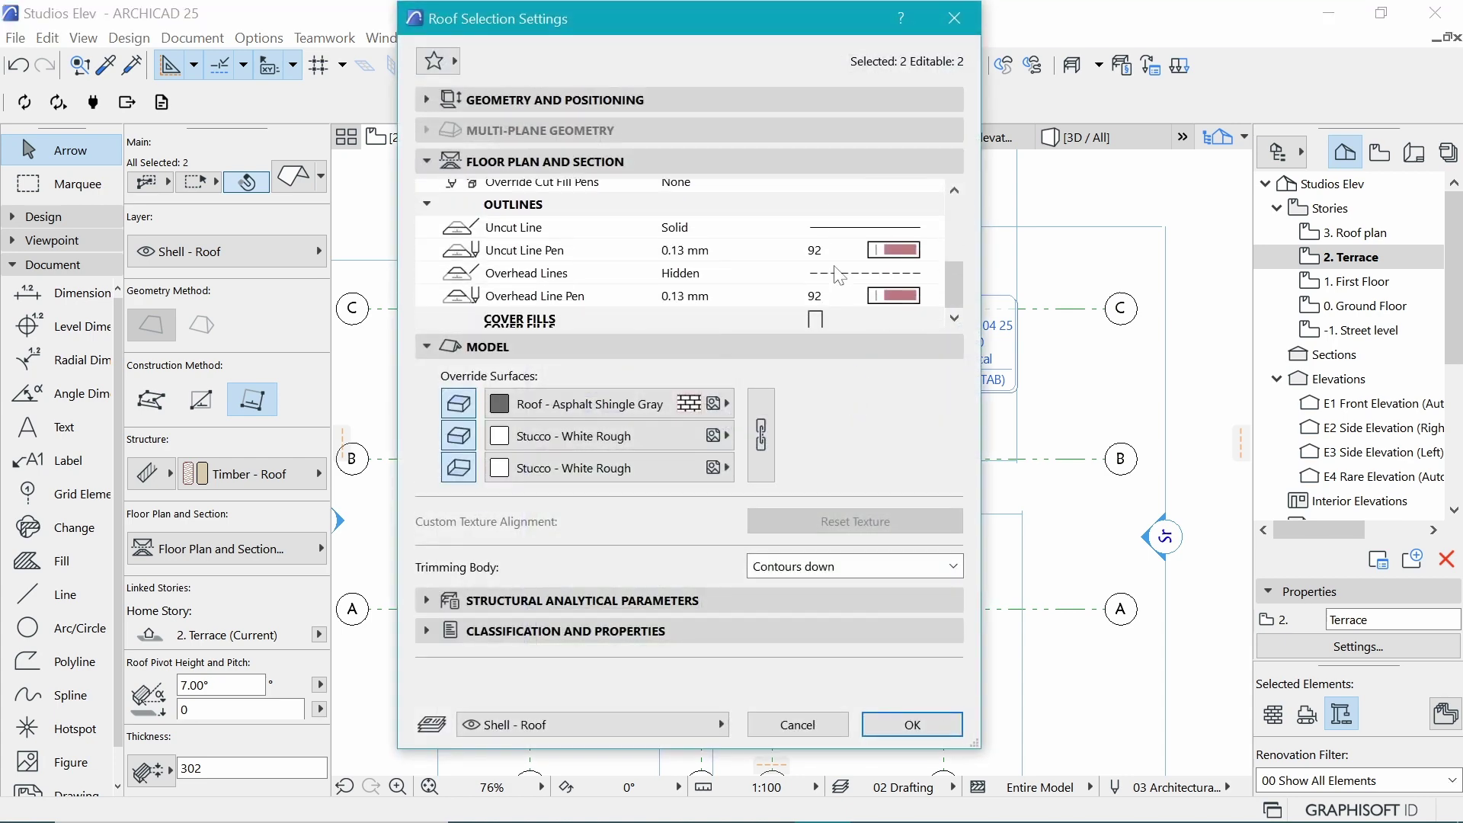
scroll(758, 263, up, 1)
scroll(758, 263, up, 1)
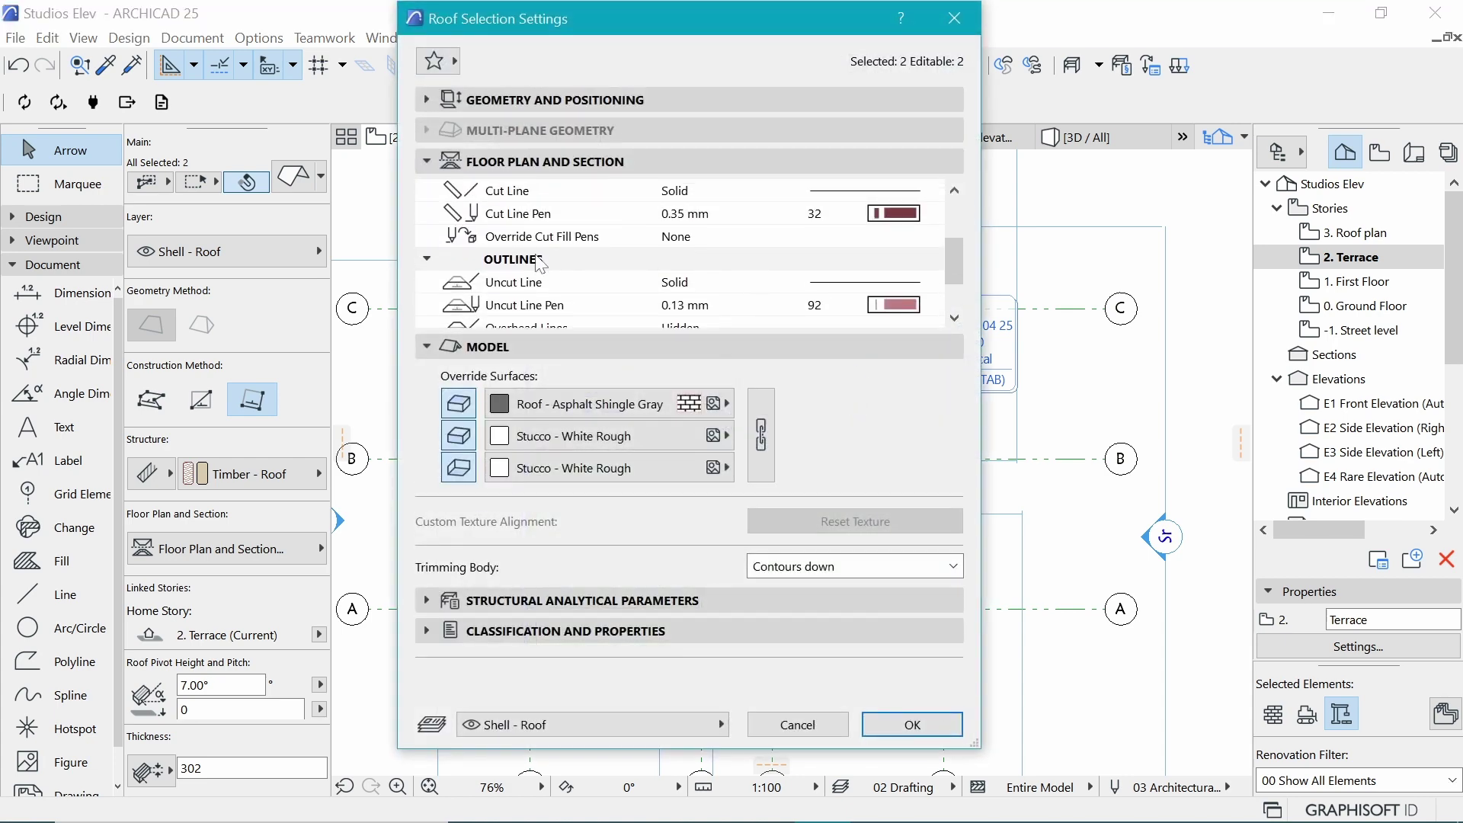
scroll(539, 263, down, 3)
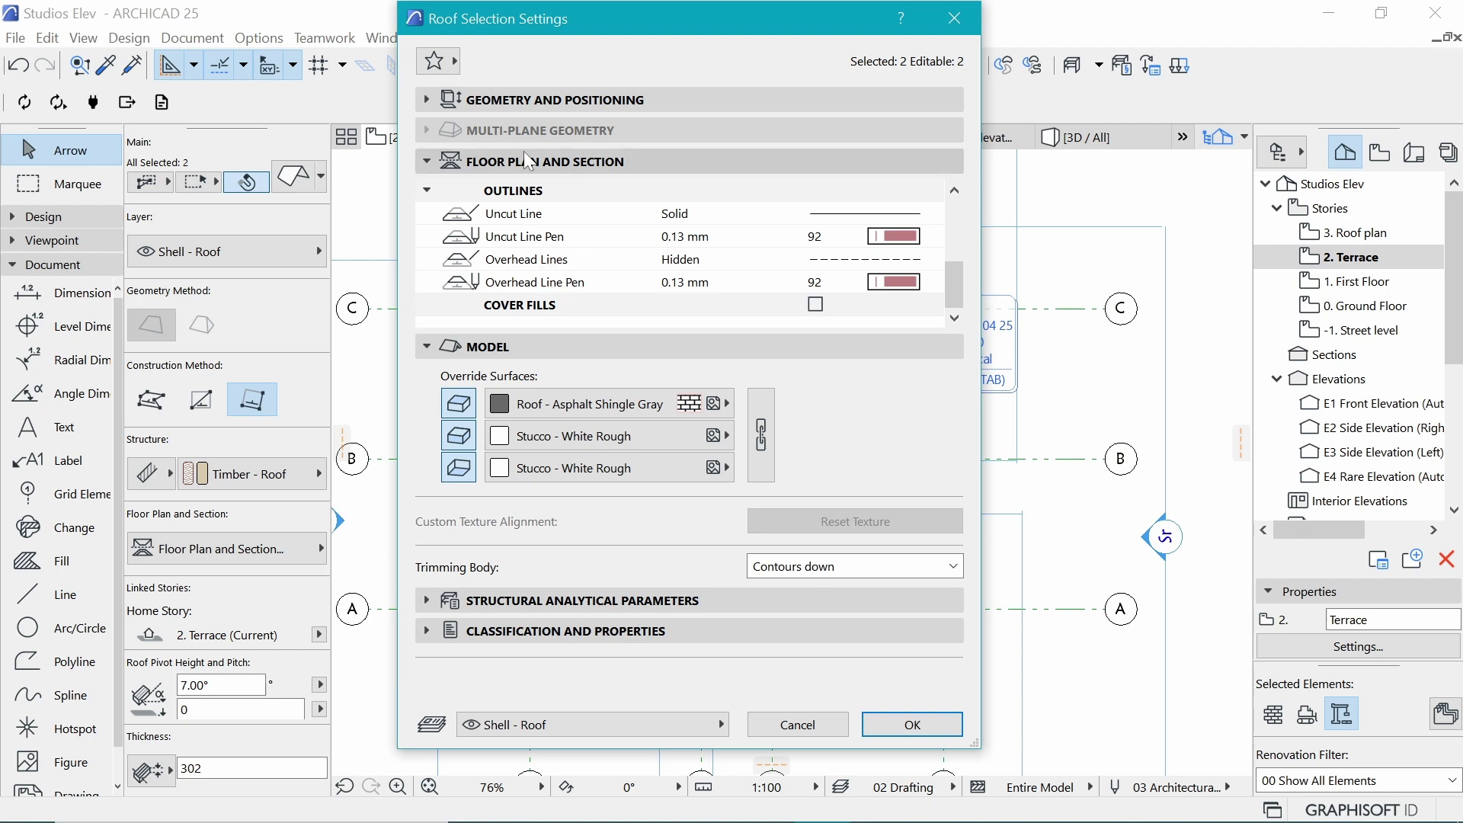
click(815, 305)
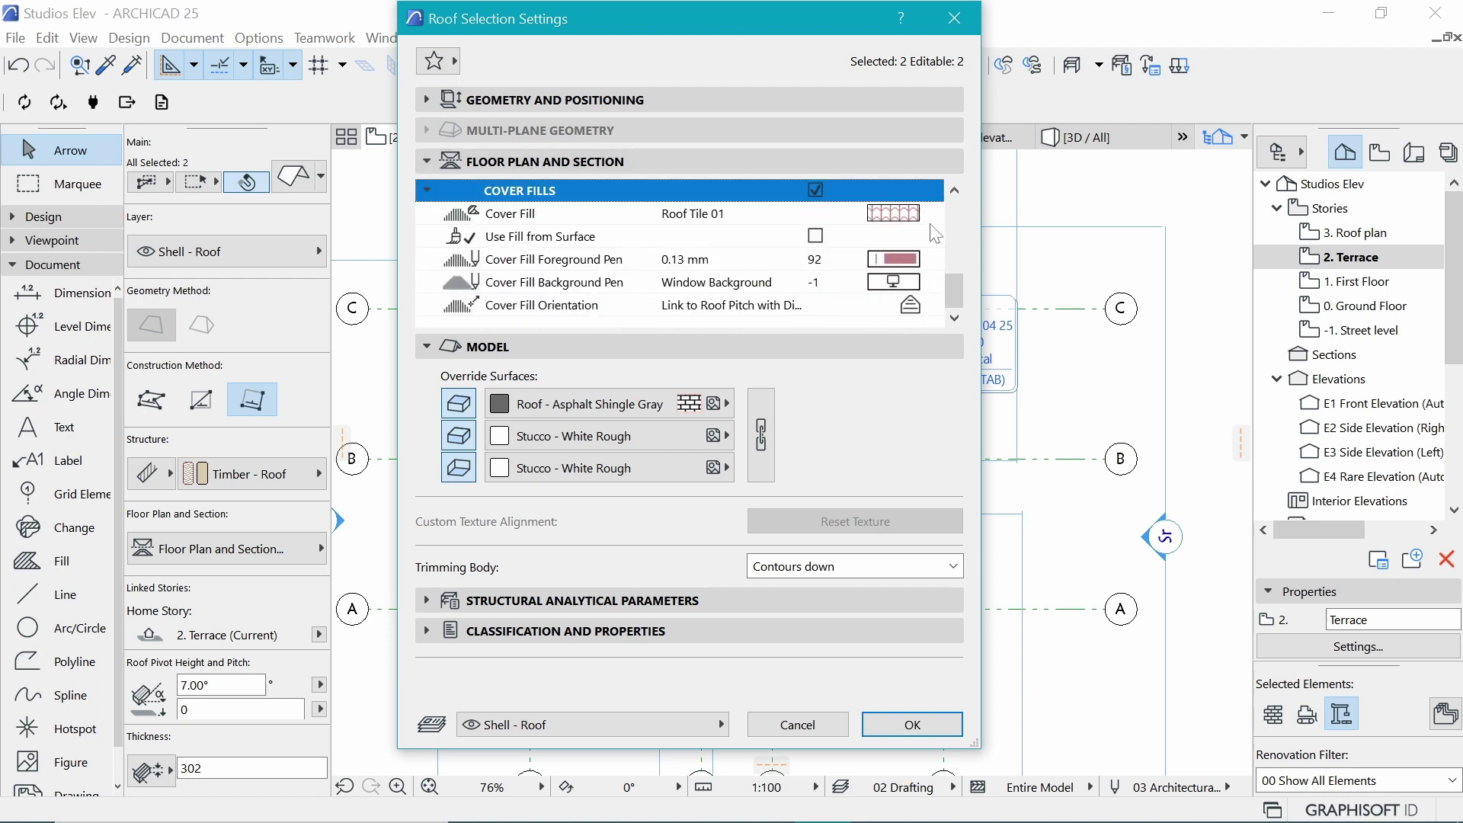
click(916, 720)
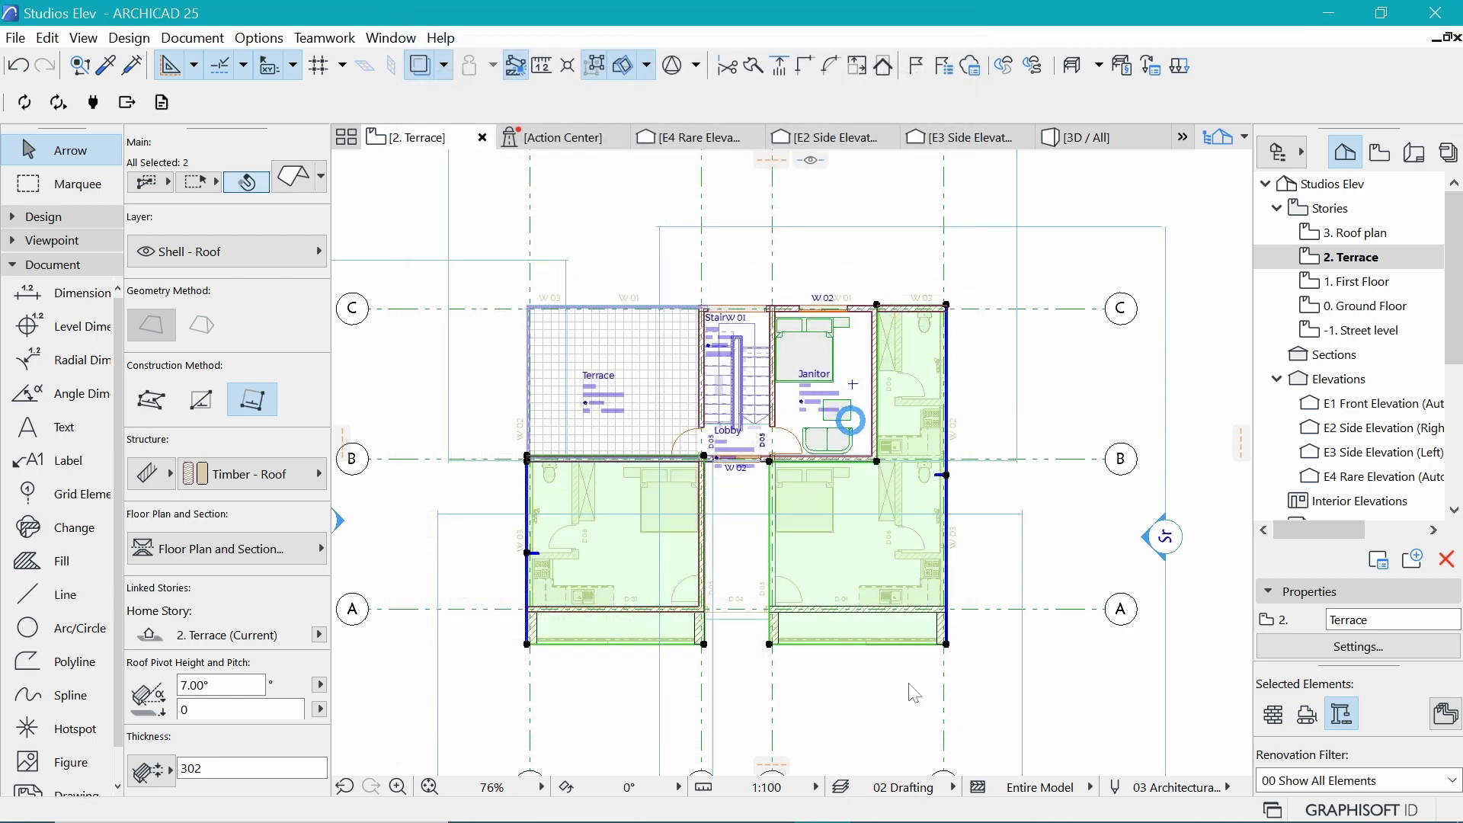
click(992, 678)
scroll(848, 358, down, 2)
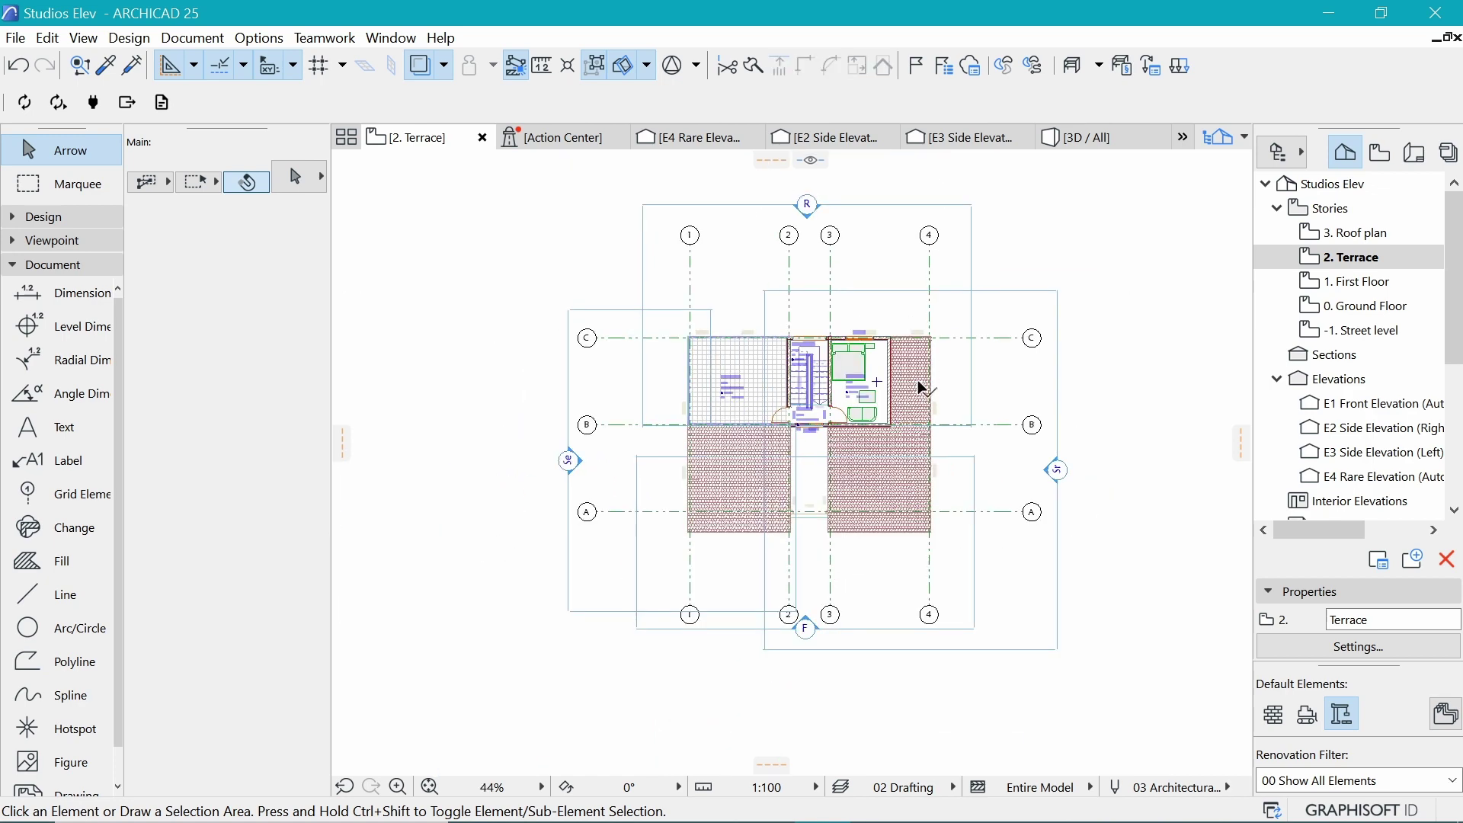
scroll(848, 360, up, 1)
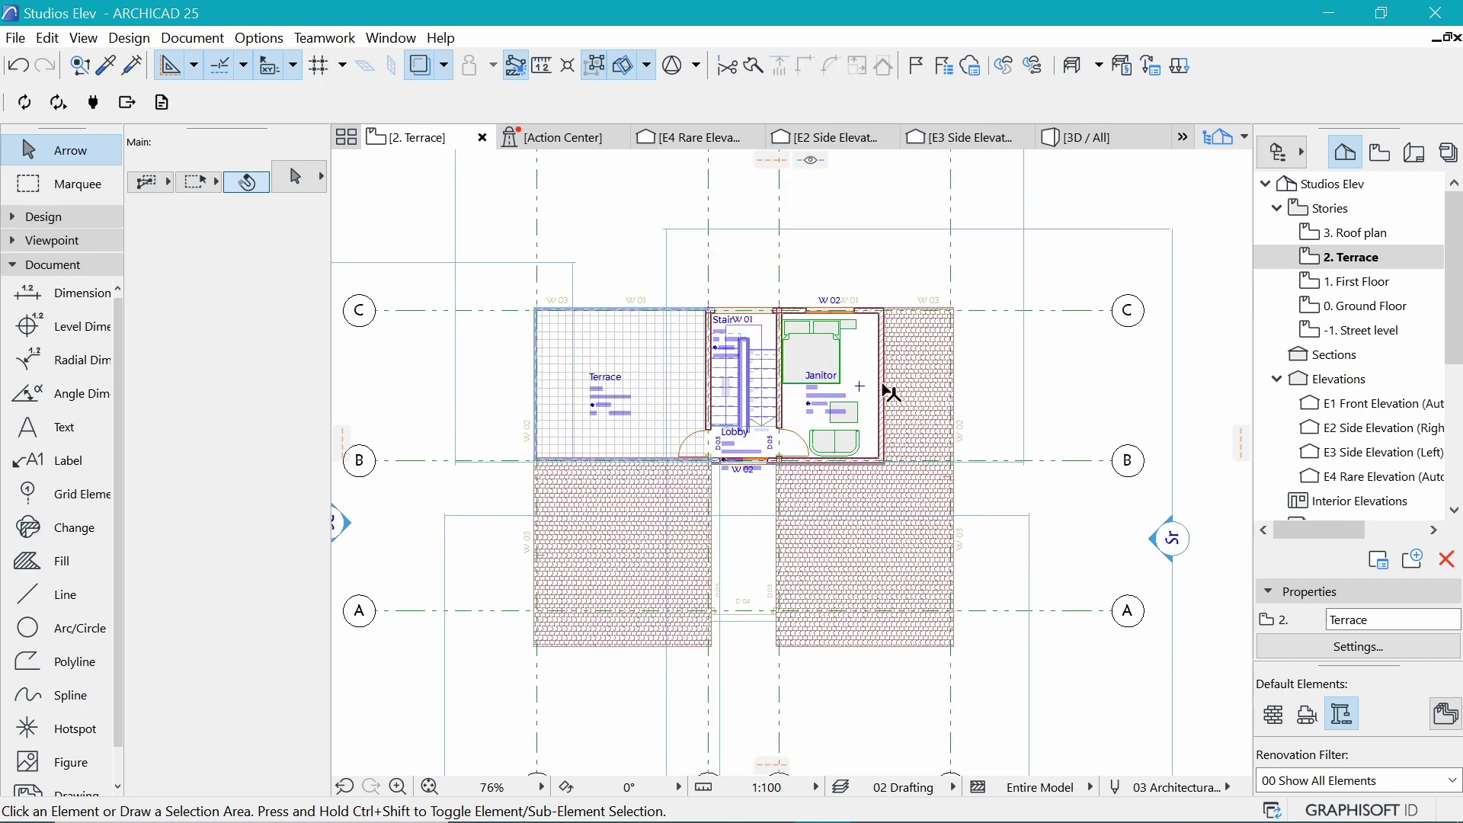
scroll(887, 391, up, 1)
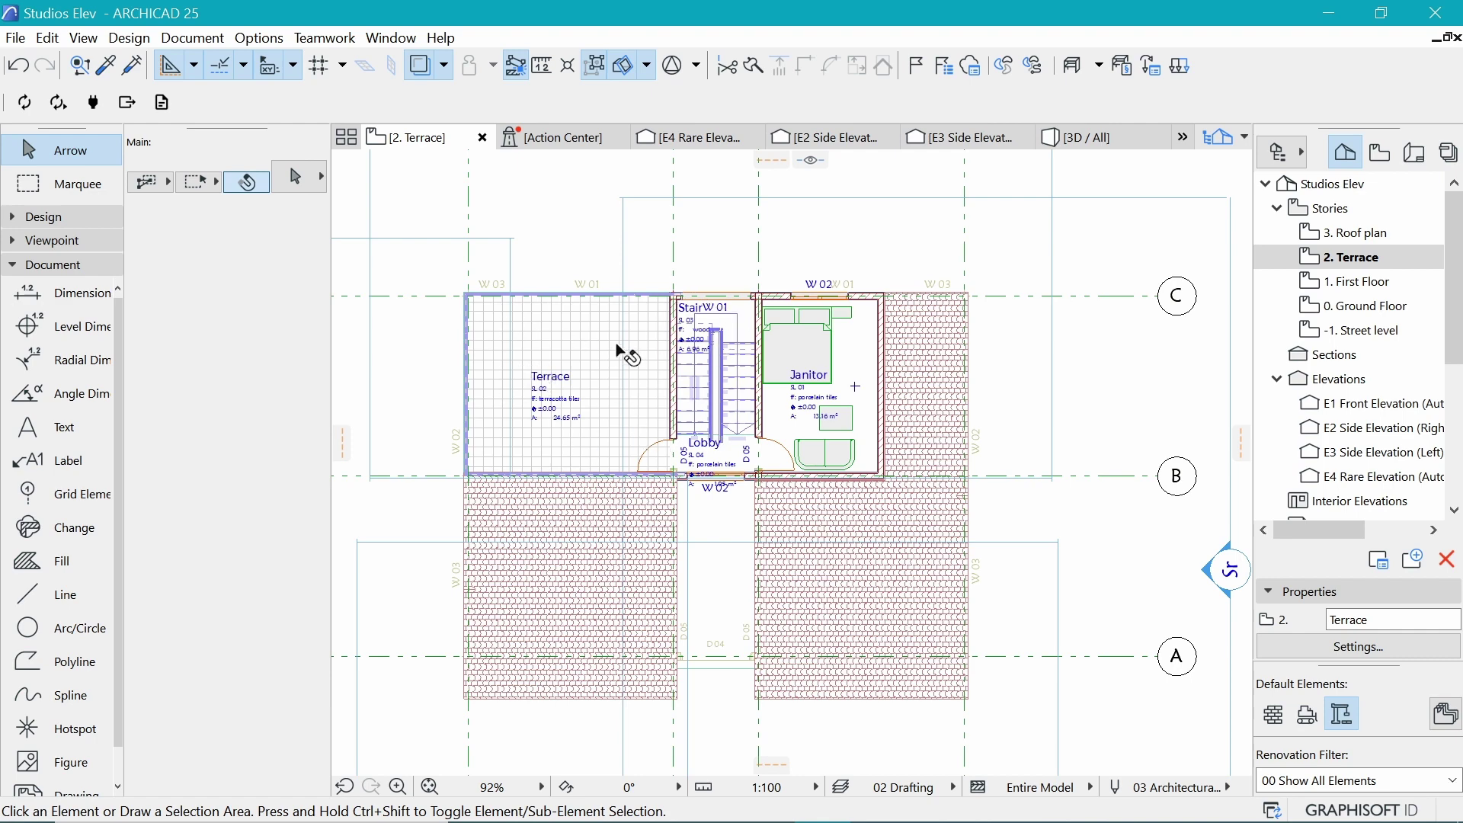
scroll(619, 352, down, 2)
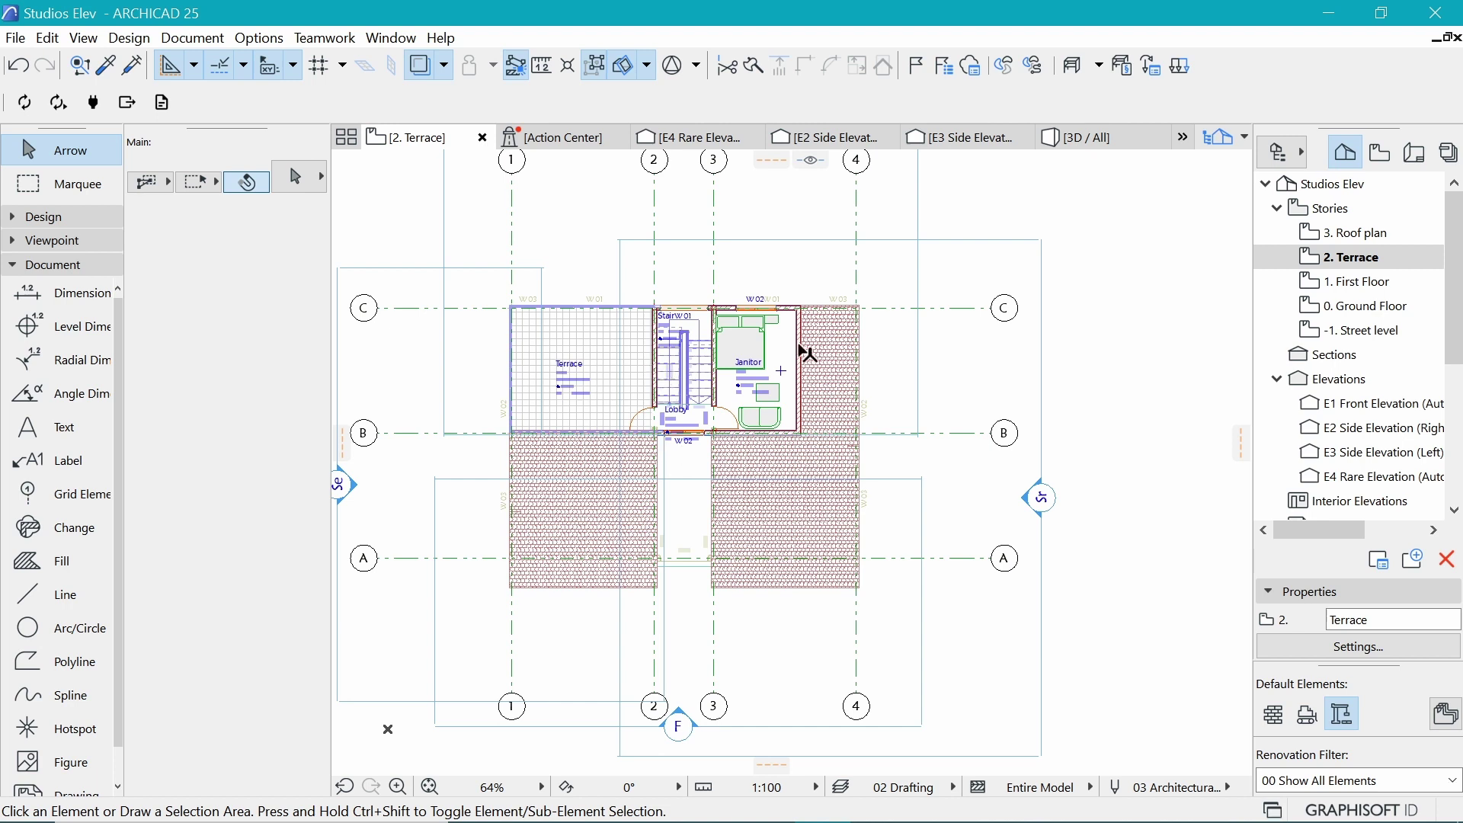
Turn on cover fills for the roof above the stair and janitor room on the Roof plan story
click(1350, 232)
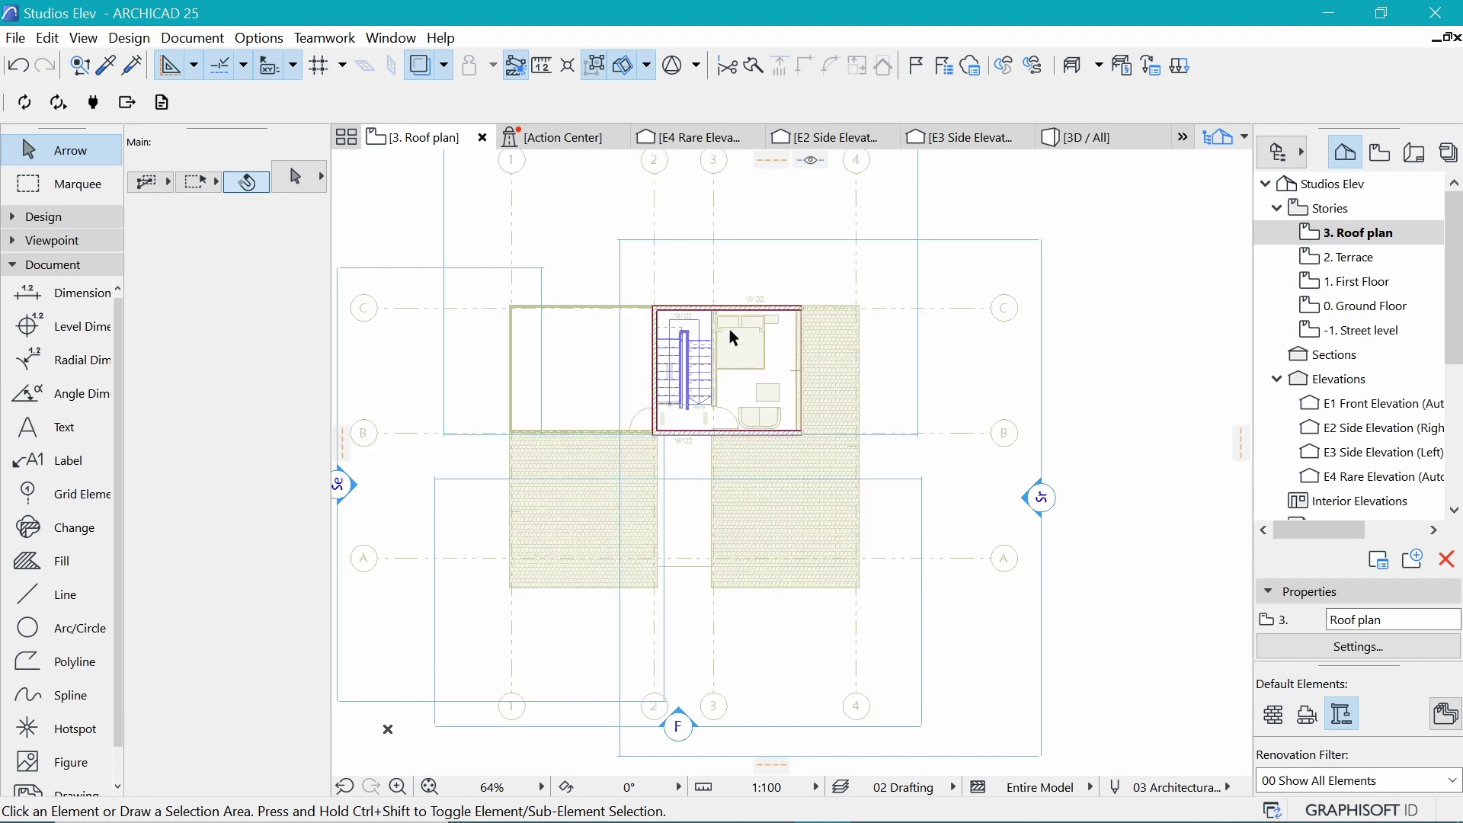
click(790, 371)
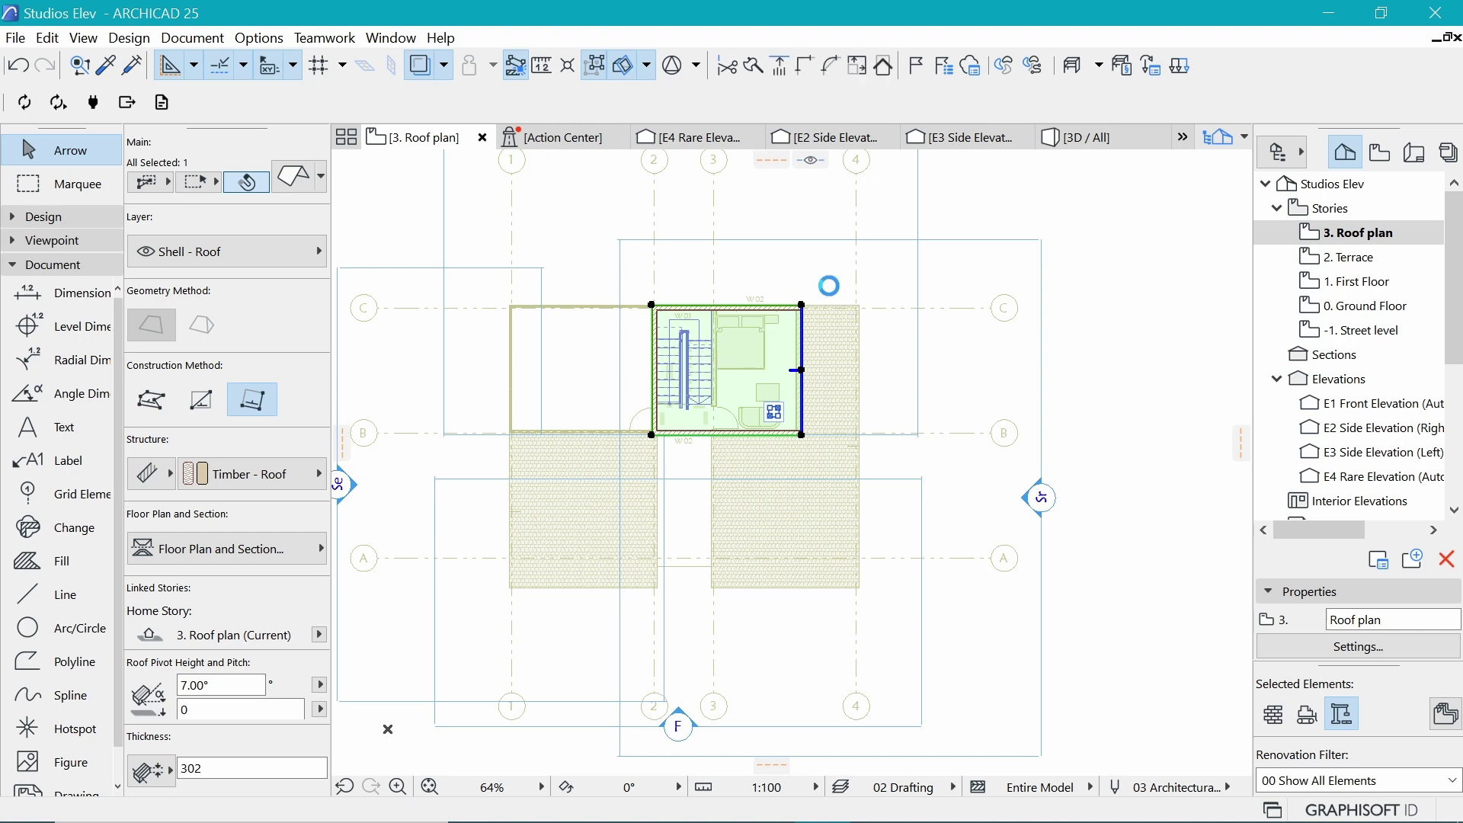
key(ctrl+t)
scroll(835, 296, down, 3)
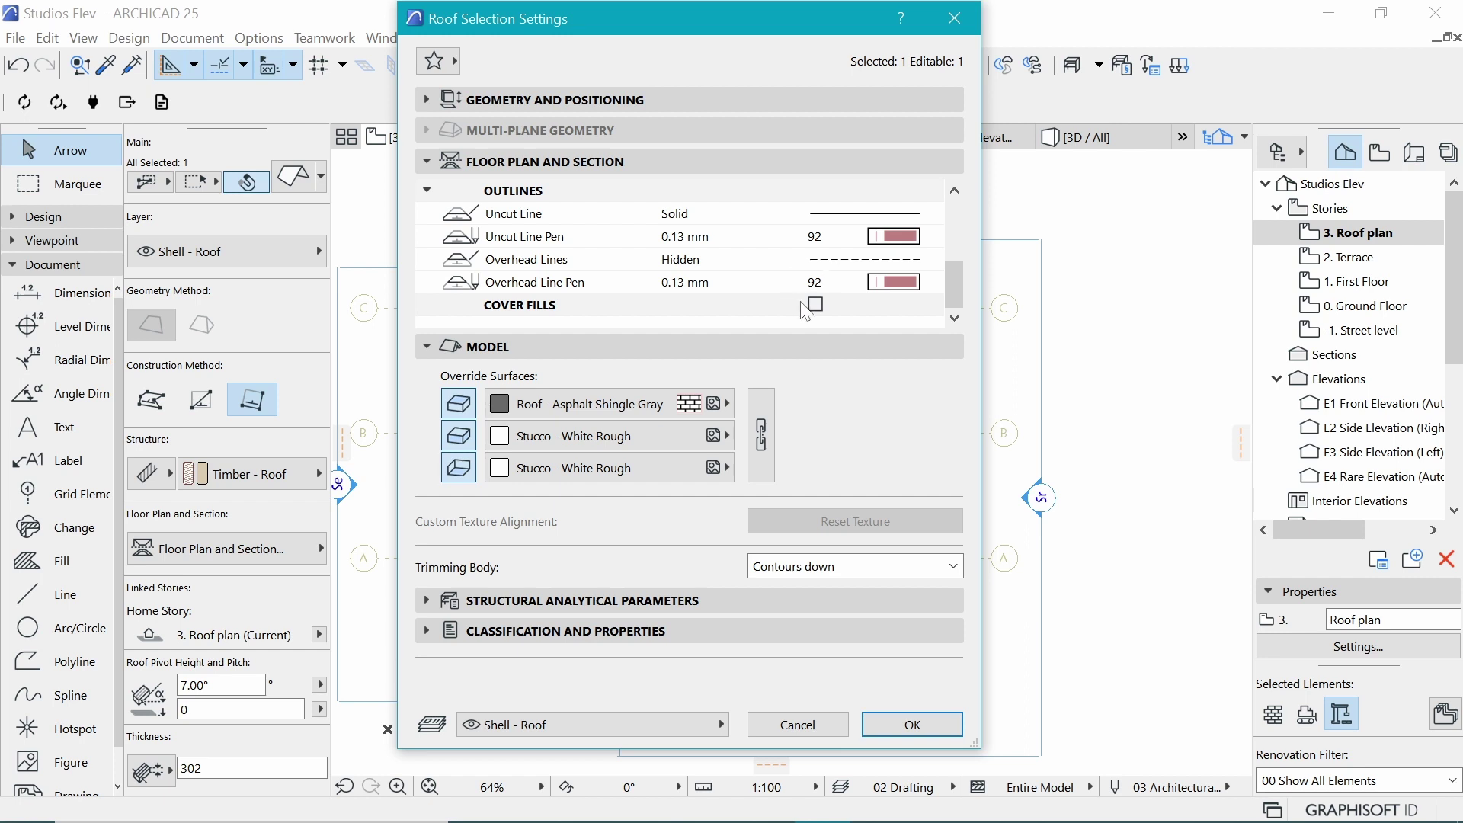
click(811, 305)
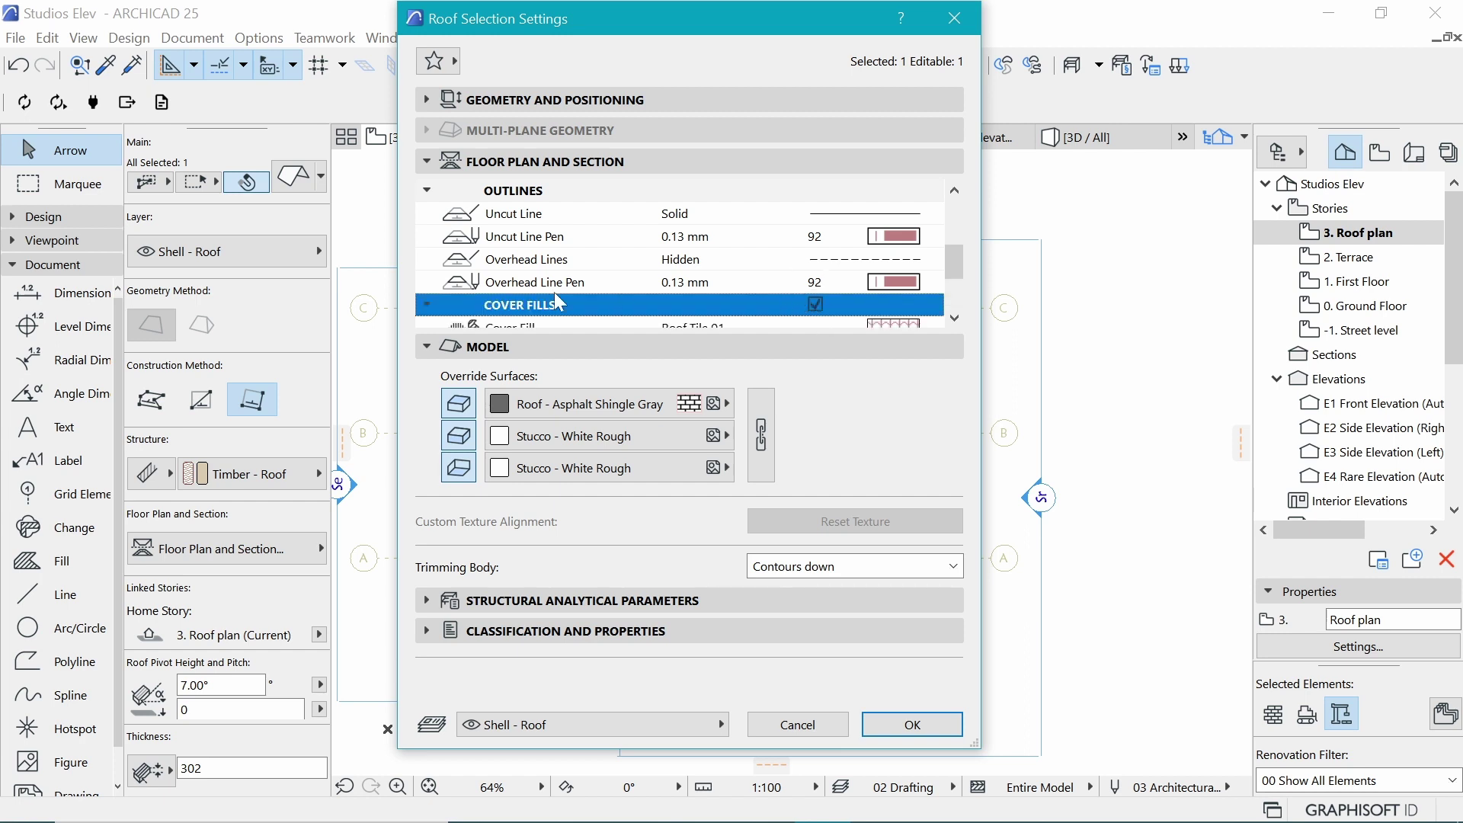
scroll(557, 291, down, 2)
click(912, 723)
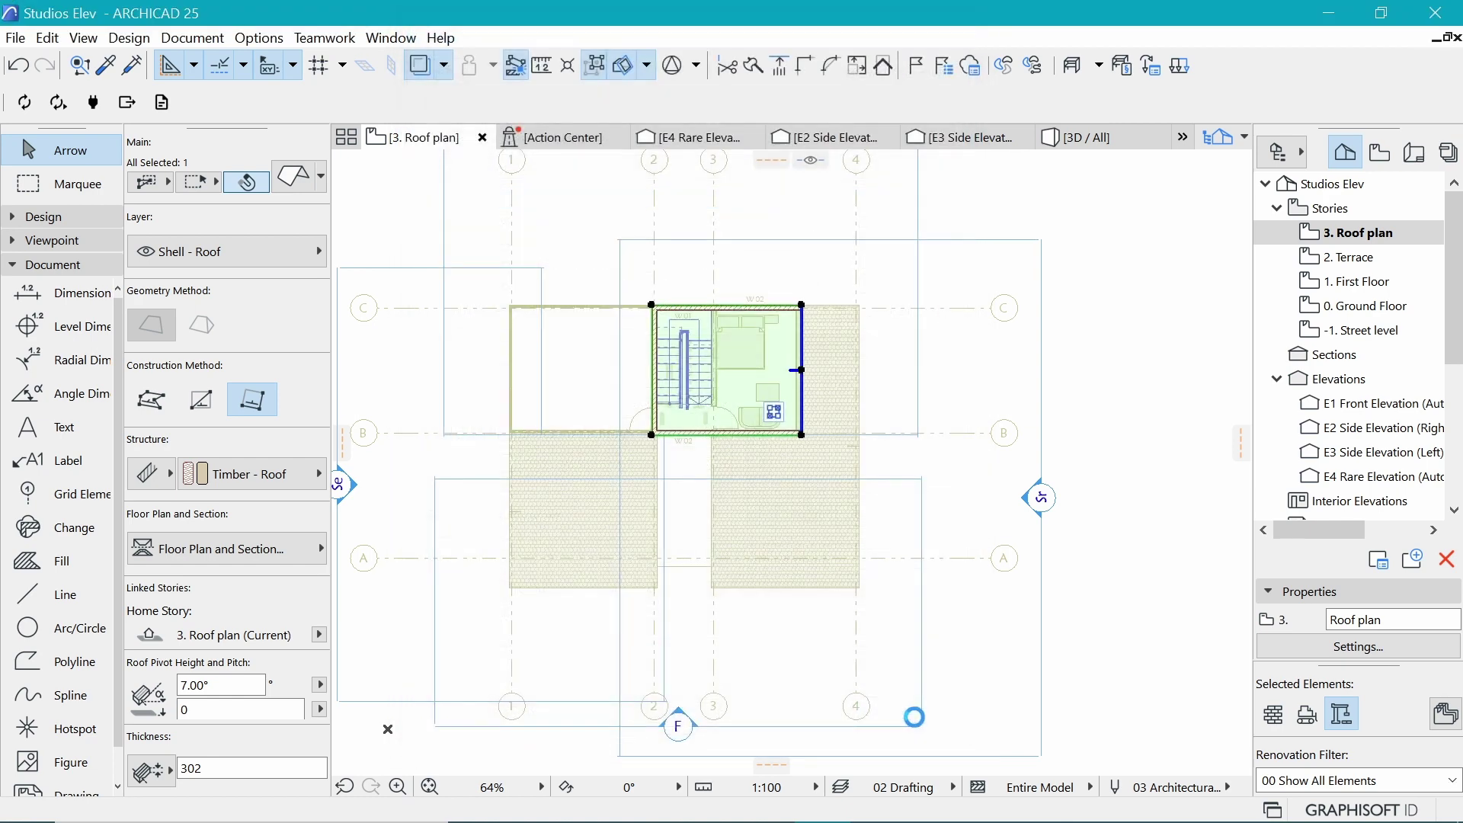
click(911, 523)
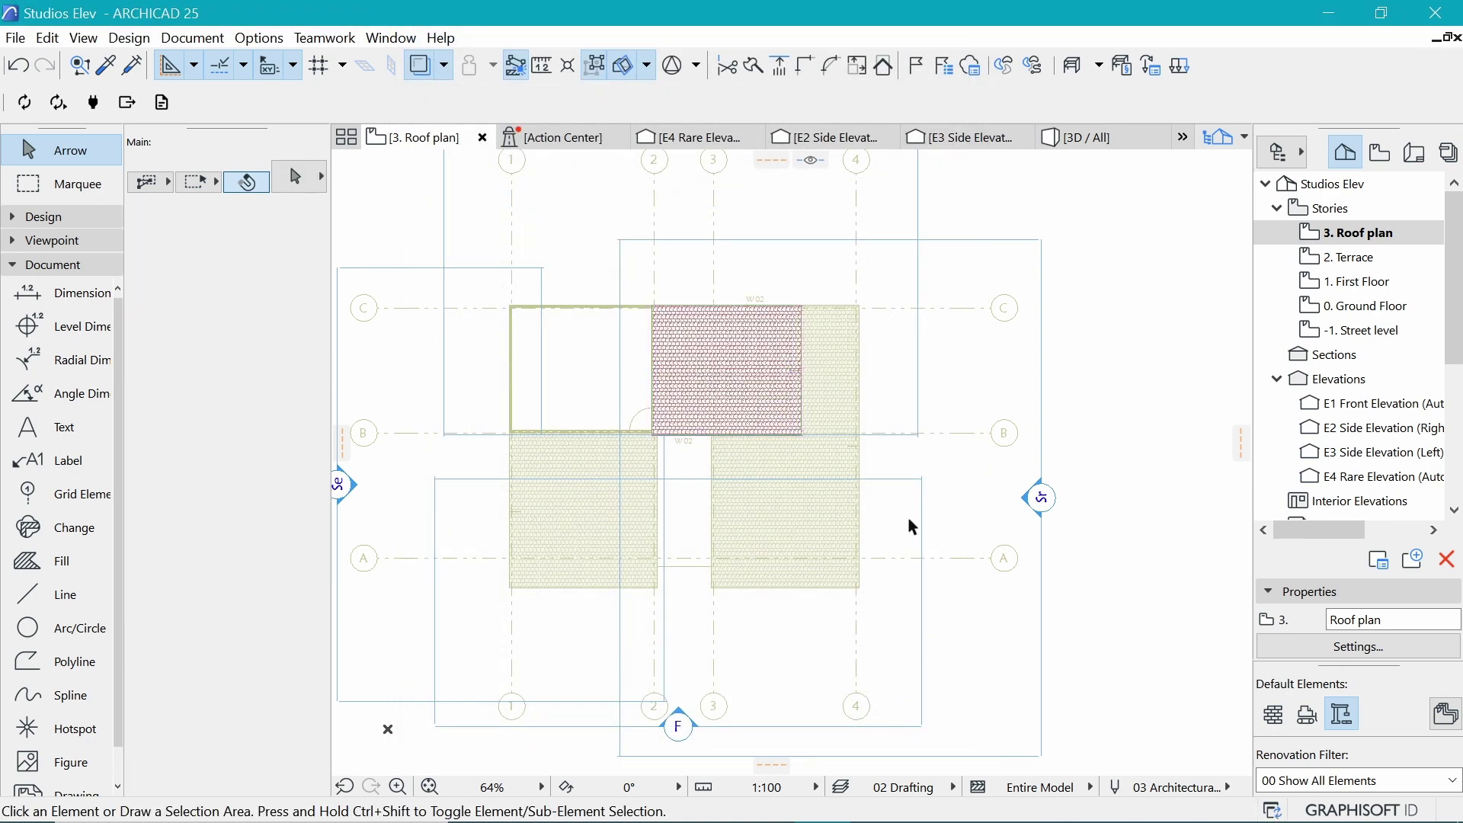
Turn off the trace reference and return to the Terrace story
scroll(816, 417, down, 2)
scroll(726, 329, up, 1)
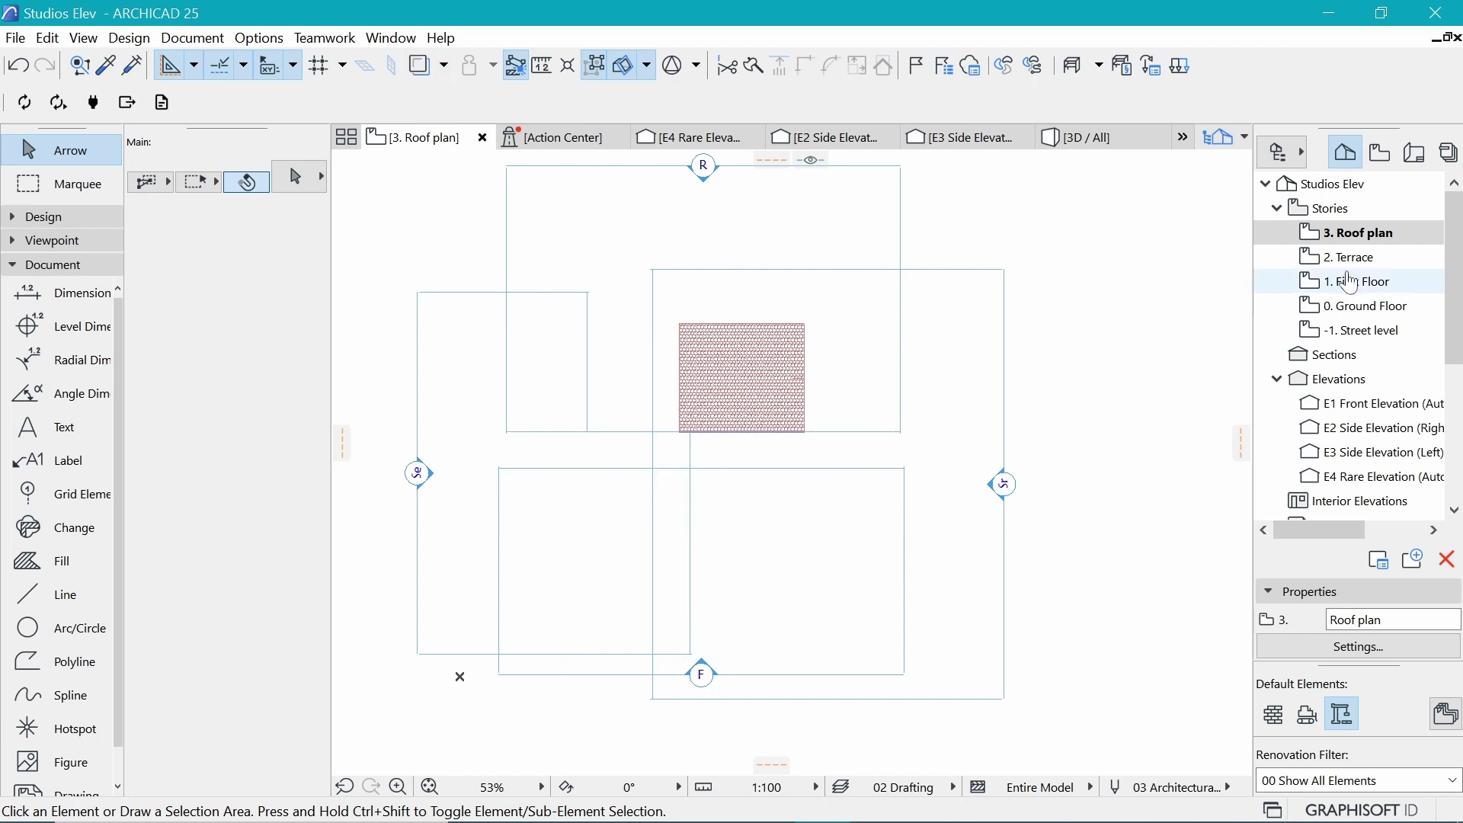
double_click(1311, 259)
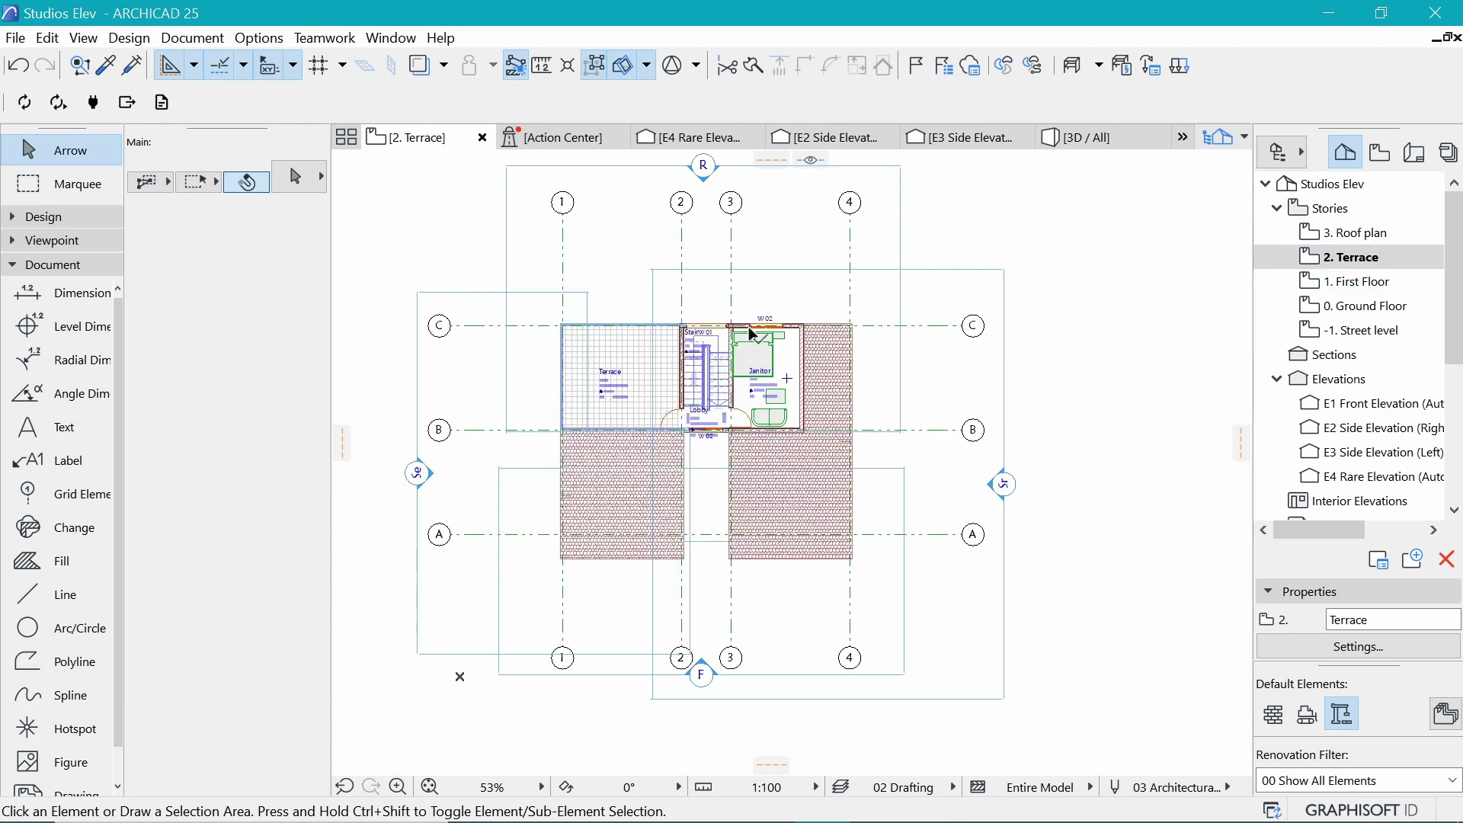
Compare the Terrace and Roof plan stories to examine which roofs and building elements each plan shows
scroll(751, 333, up, 2)
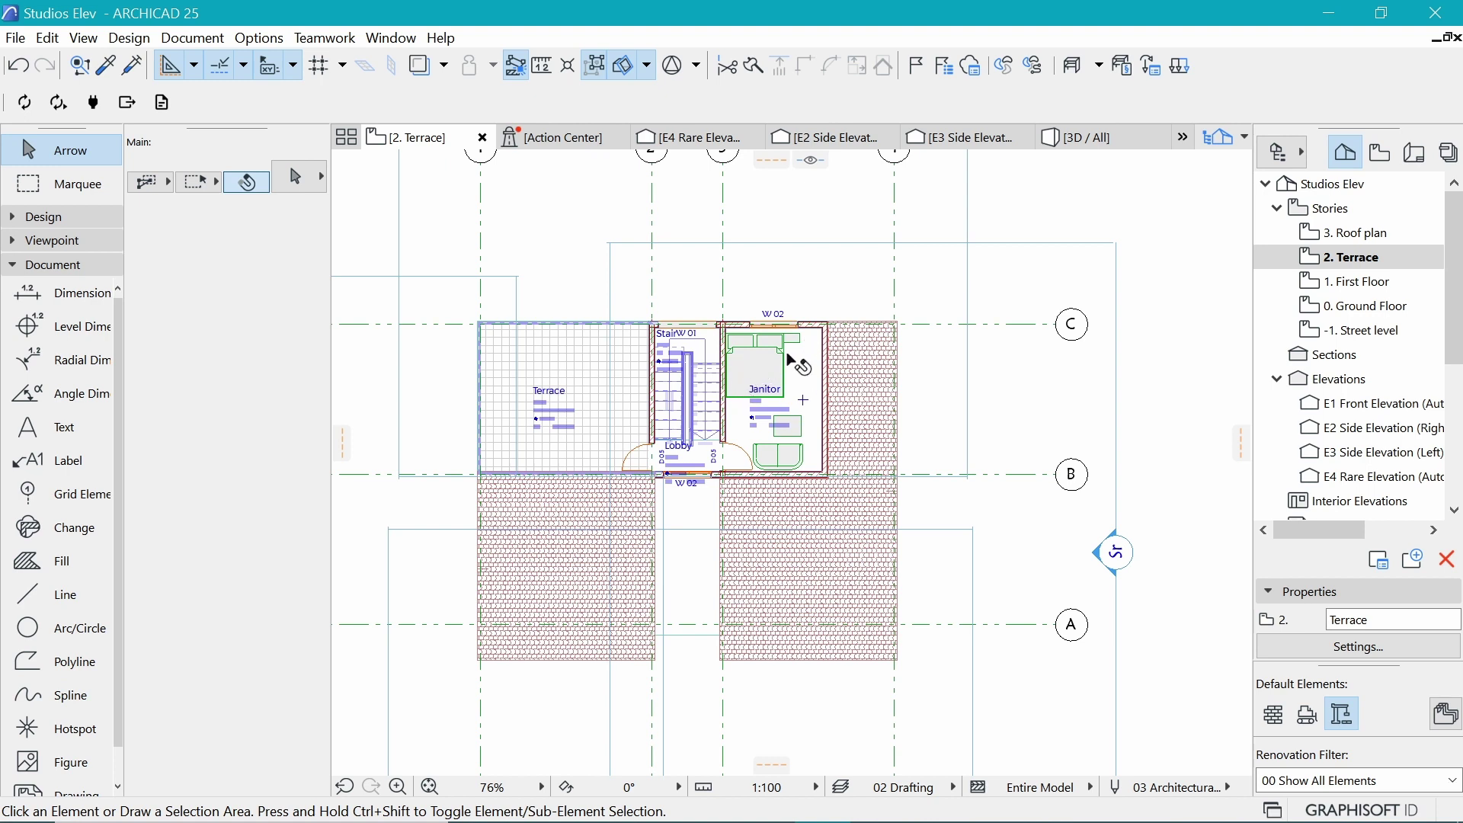
click(1379, 238)
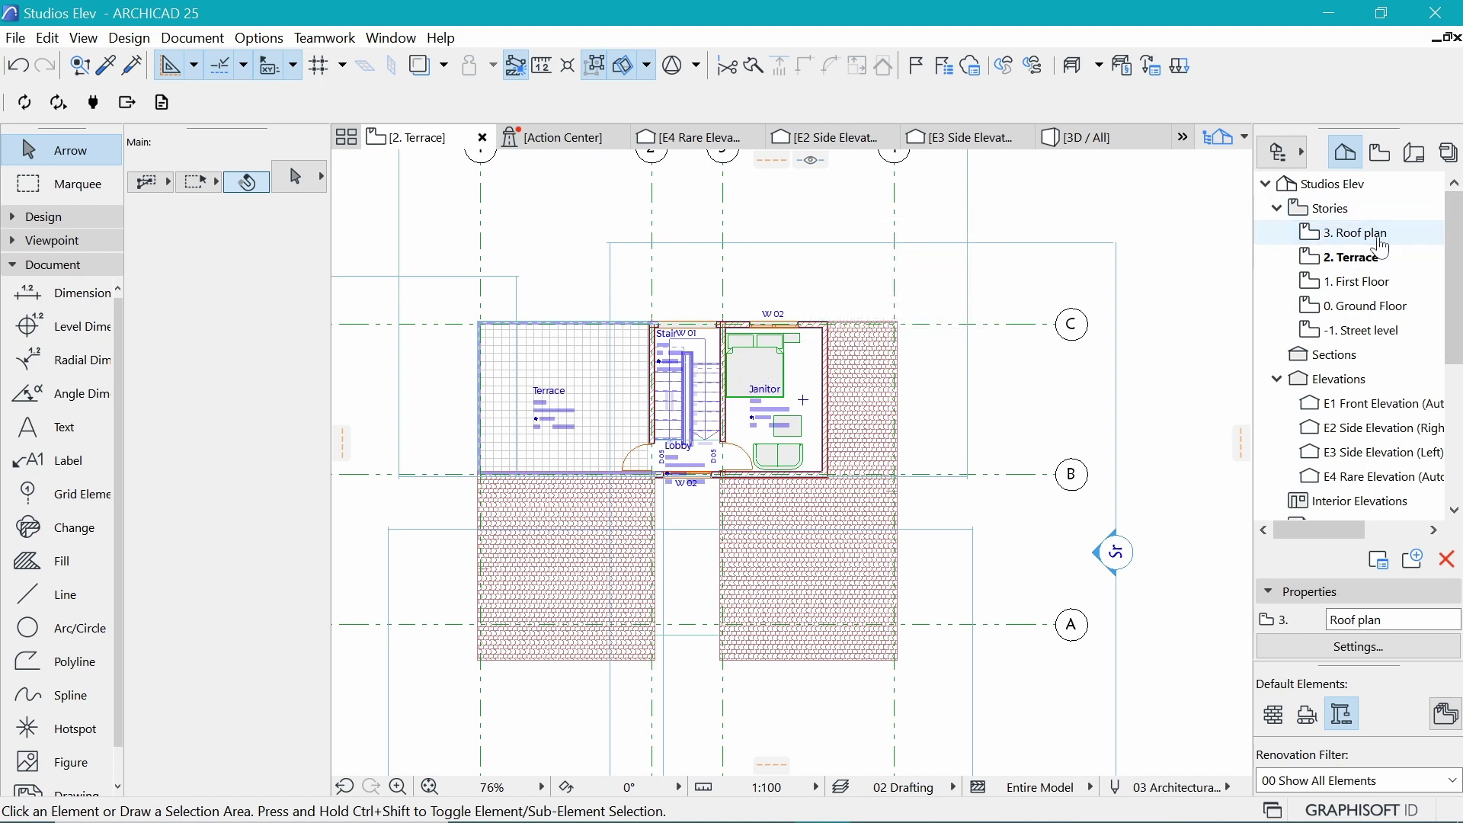
double_click(1380, 248)
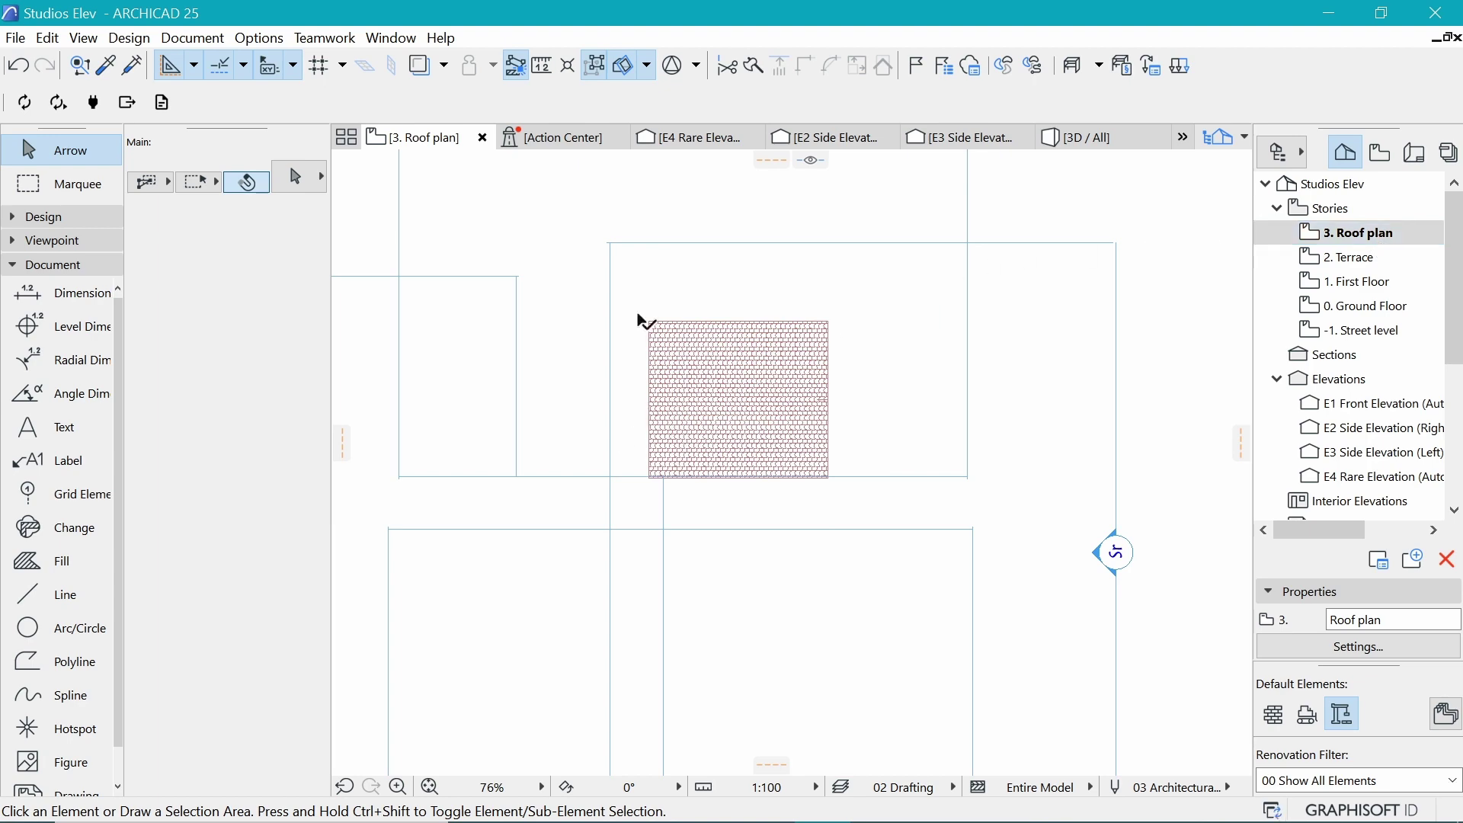
double_click(1347, 259)
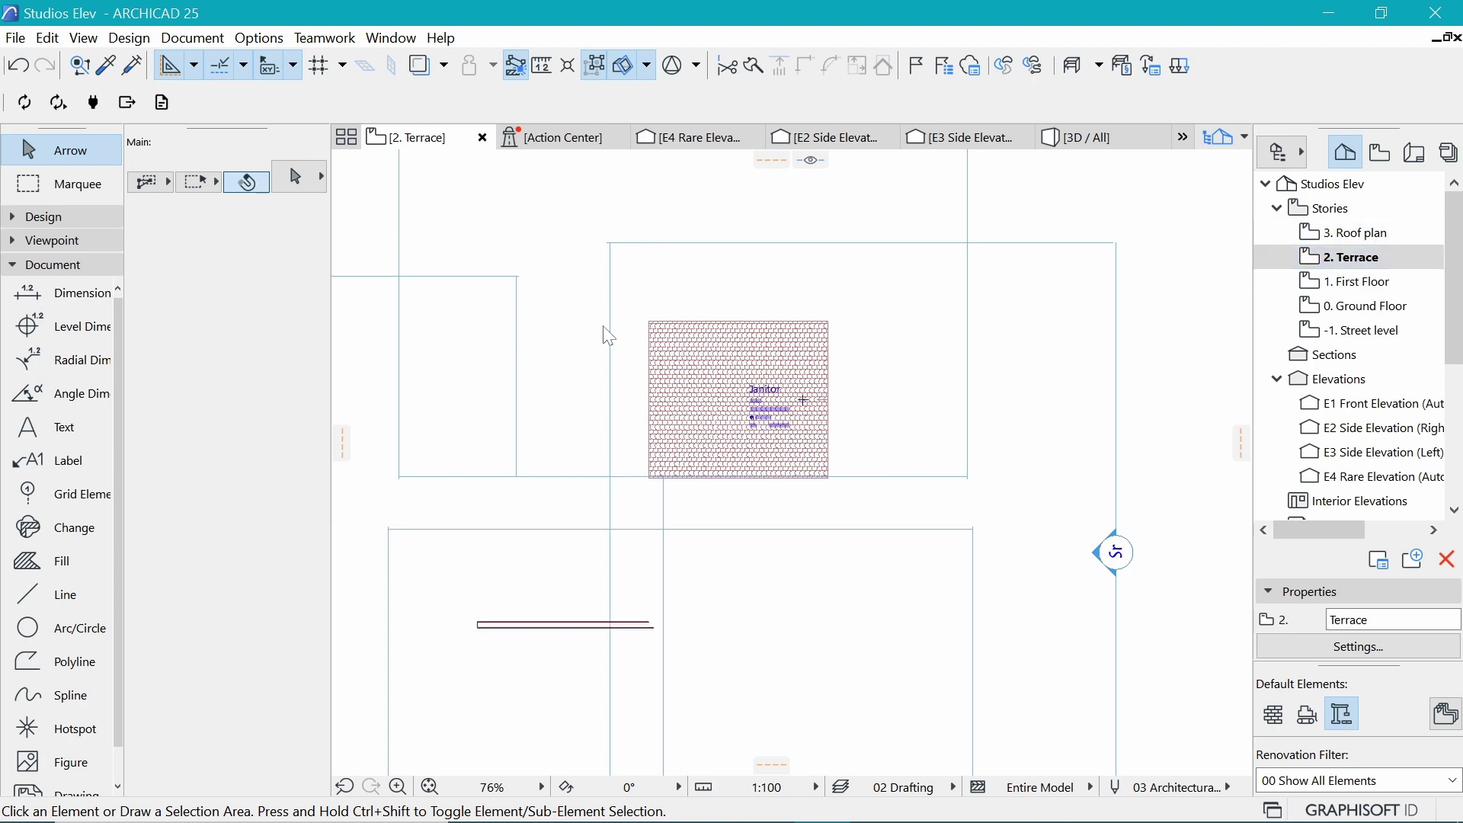
double_click(1362, 233)
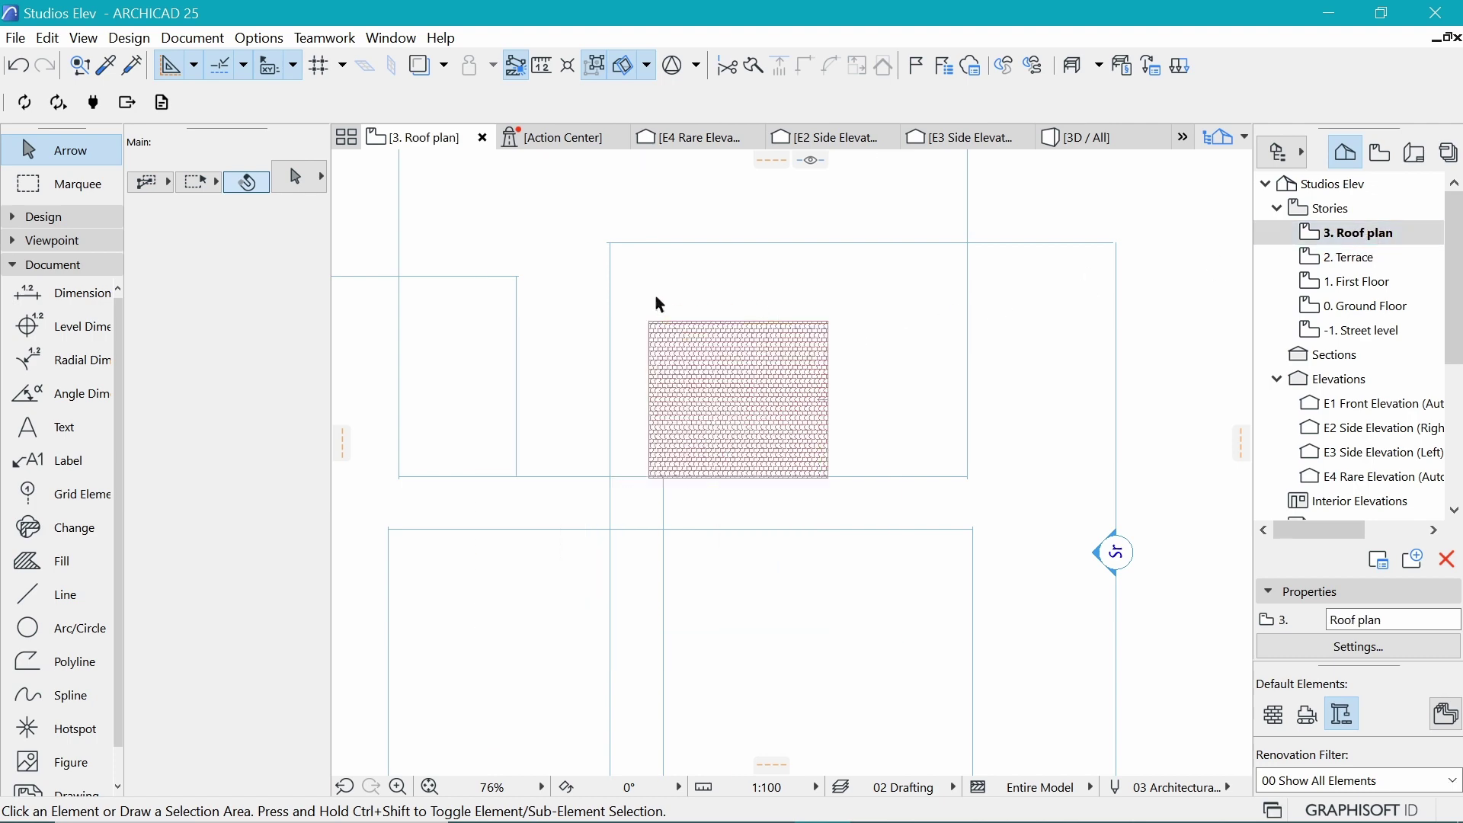
scroll(783, 326, down, 3)
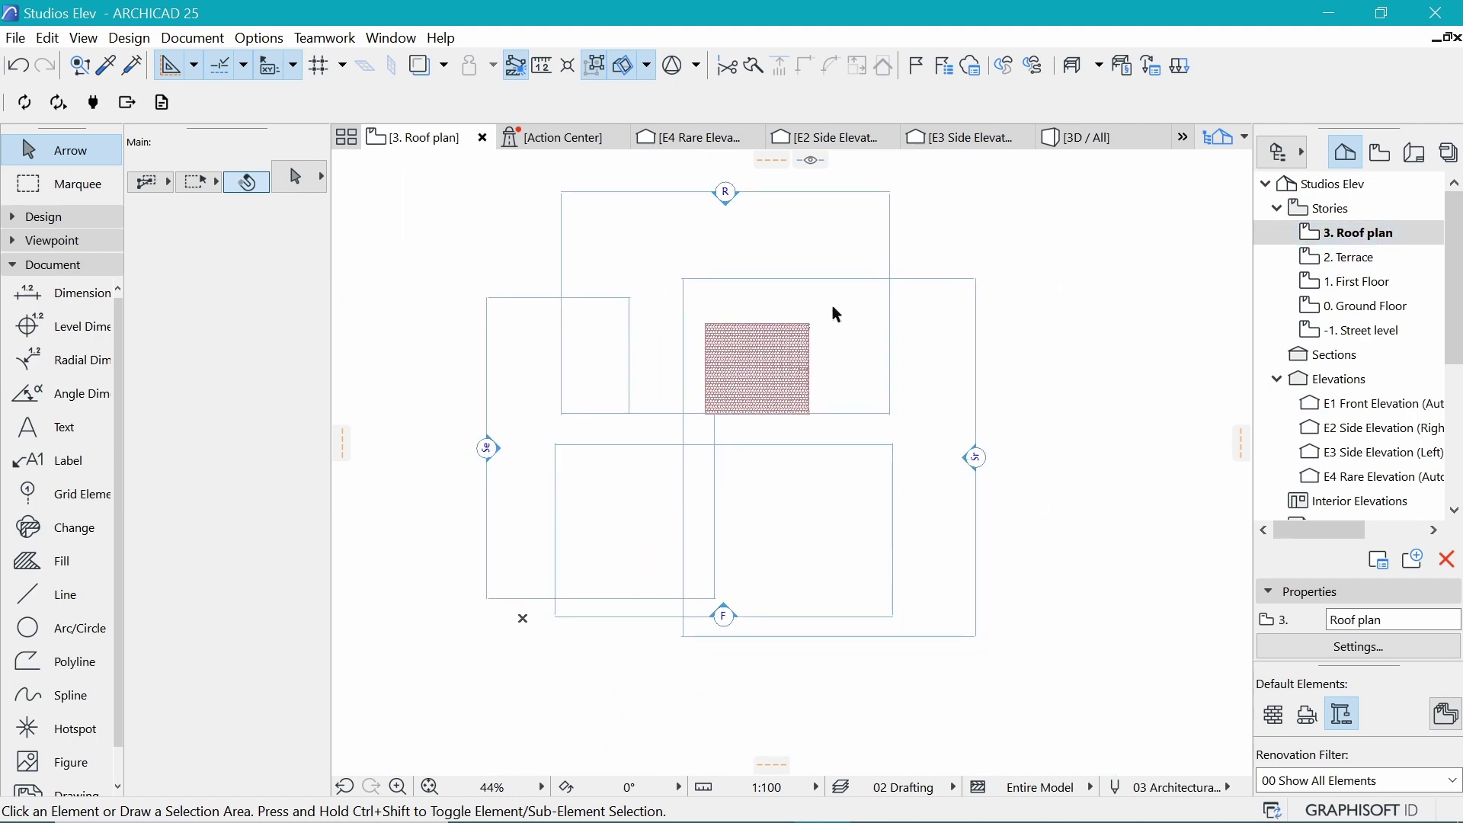
scroll(774, 353, up, 2)
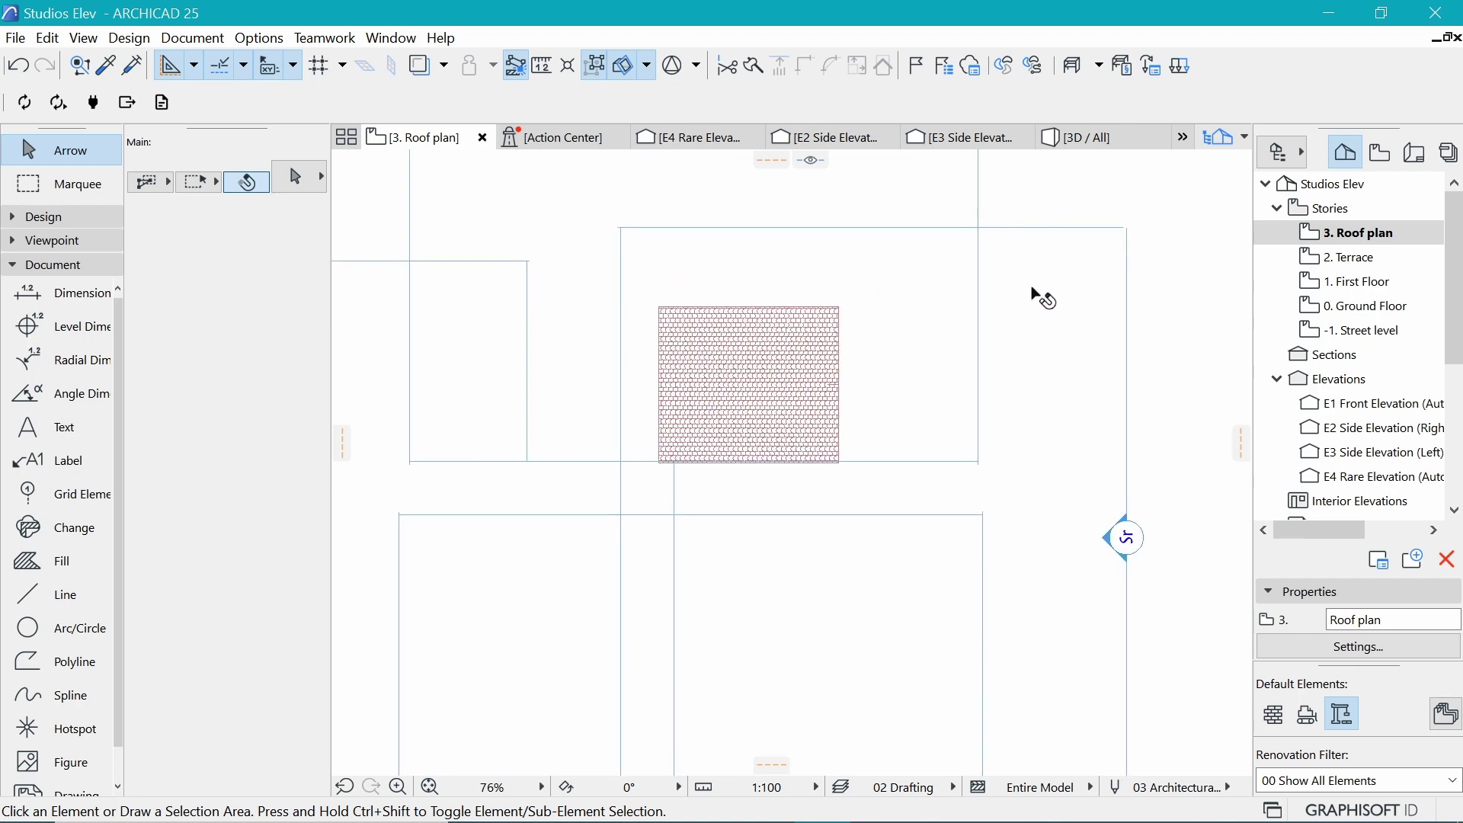
scroll(823, 312, down, 1)
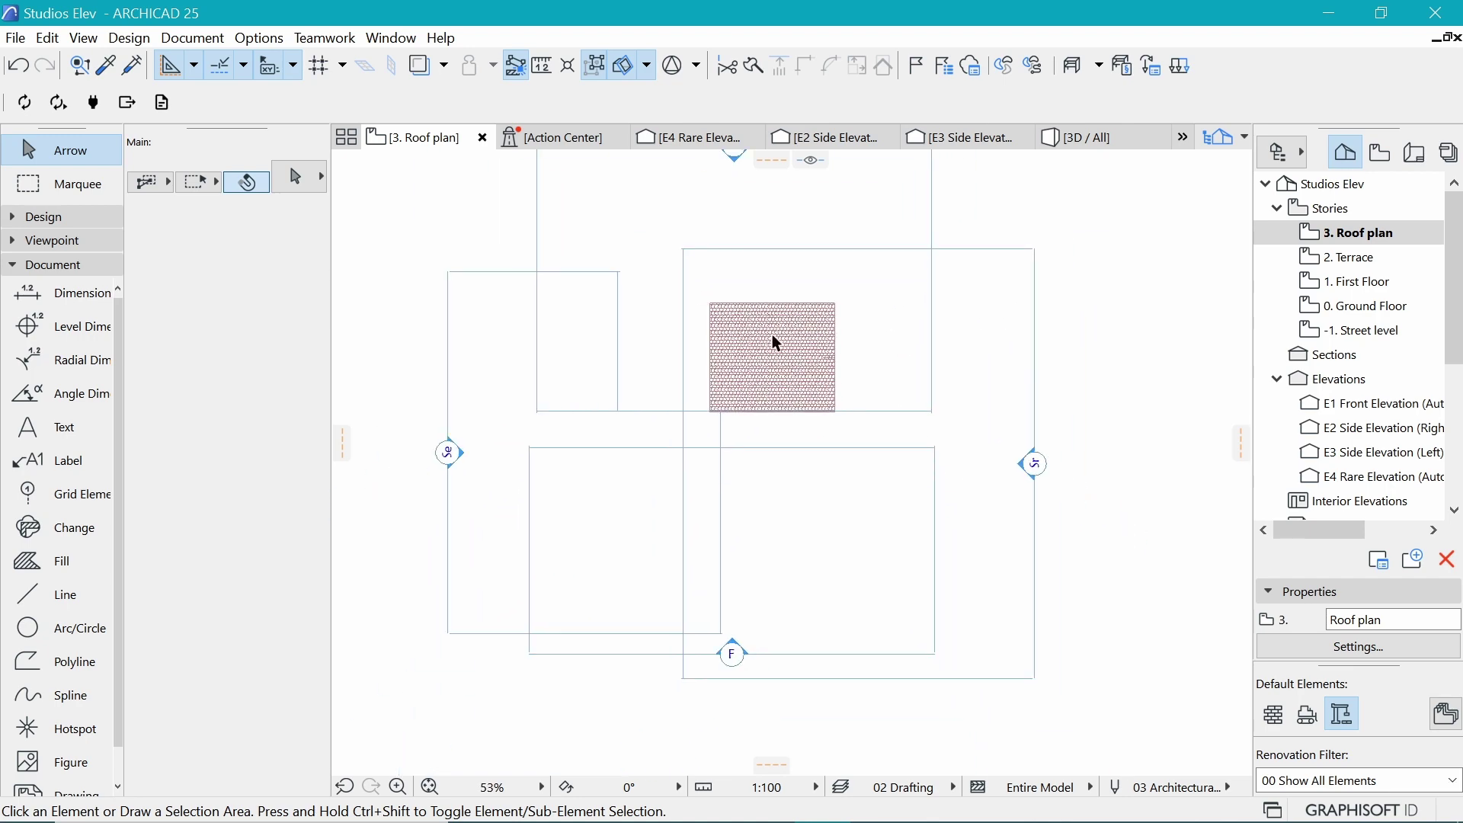
Set the two roofs on the Terrace story to show on Home & One Story Up, and check the Roof plan story
click(1333, 263)
double_click(1333, 266)
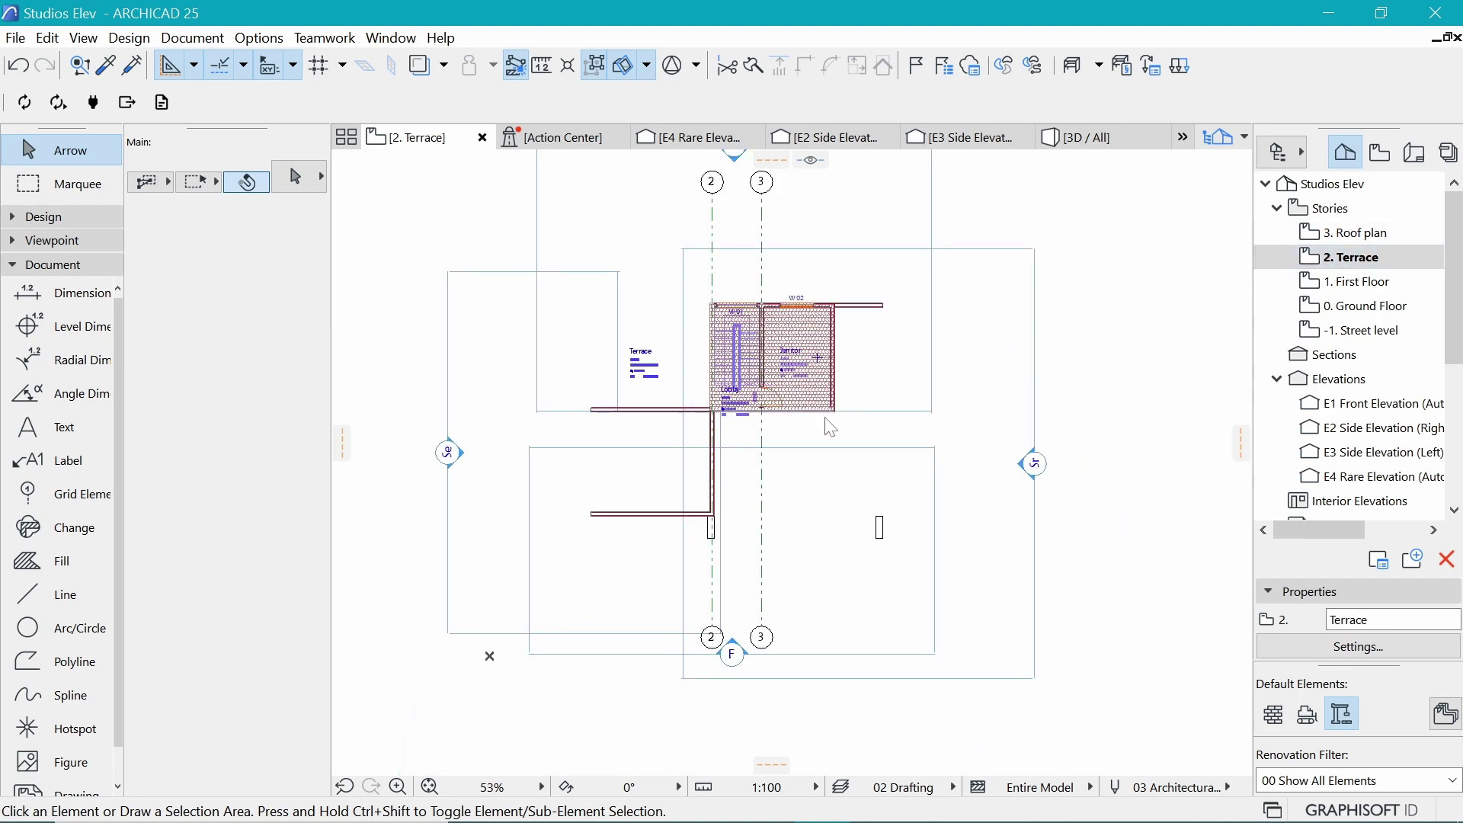
click(803, 483)
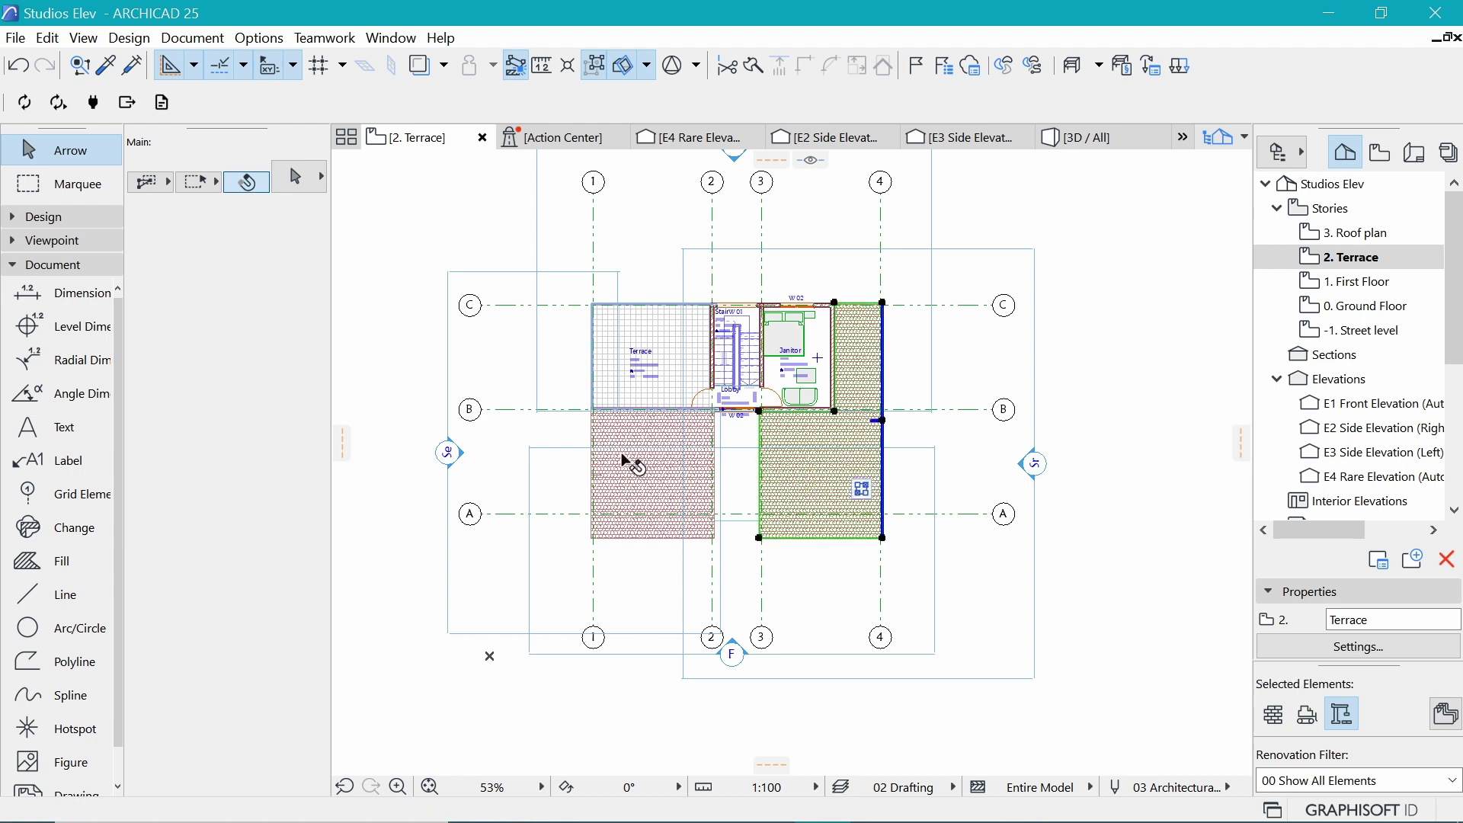
shift+click(629, 477)
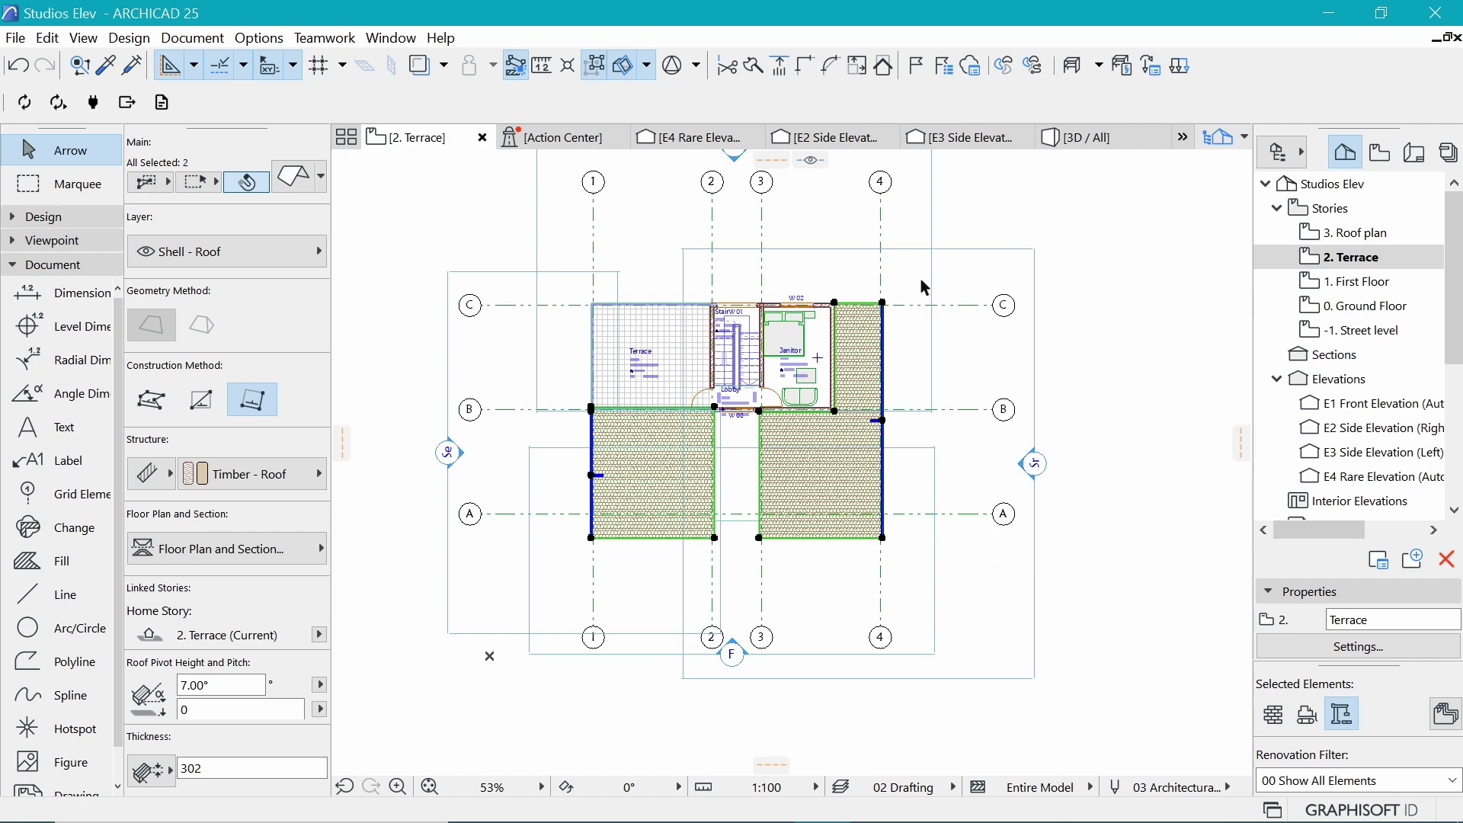
click(296, 188)
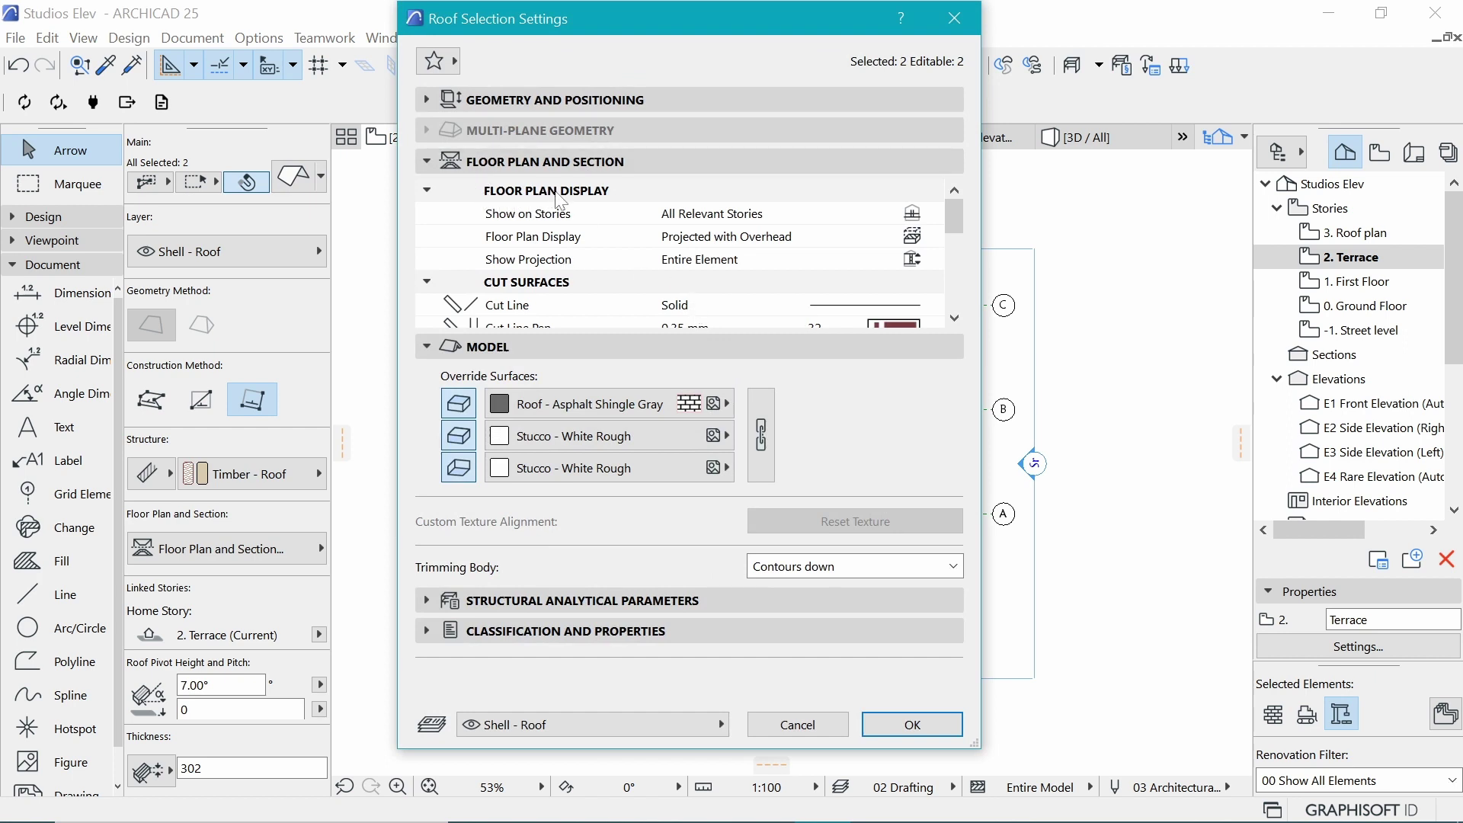
click(672, 222)
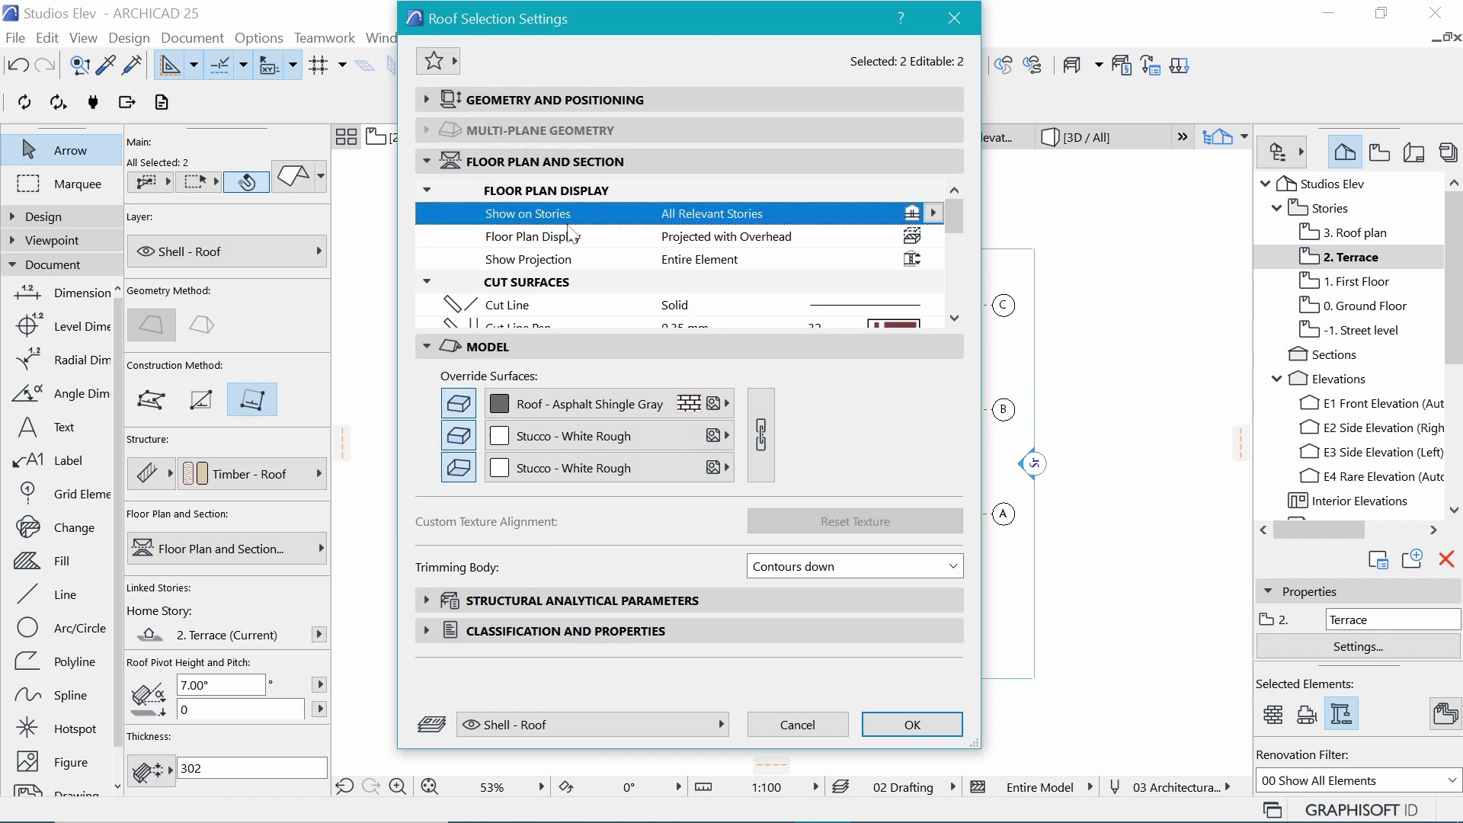
click(933, 213)
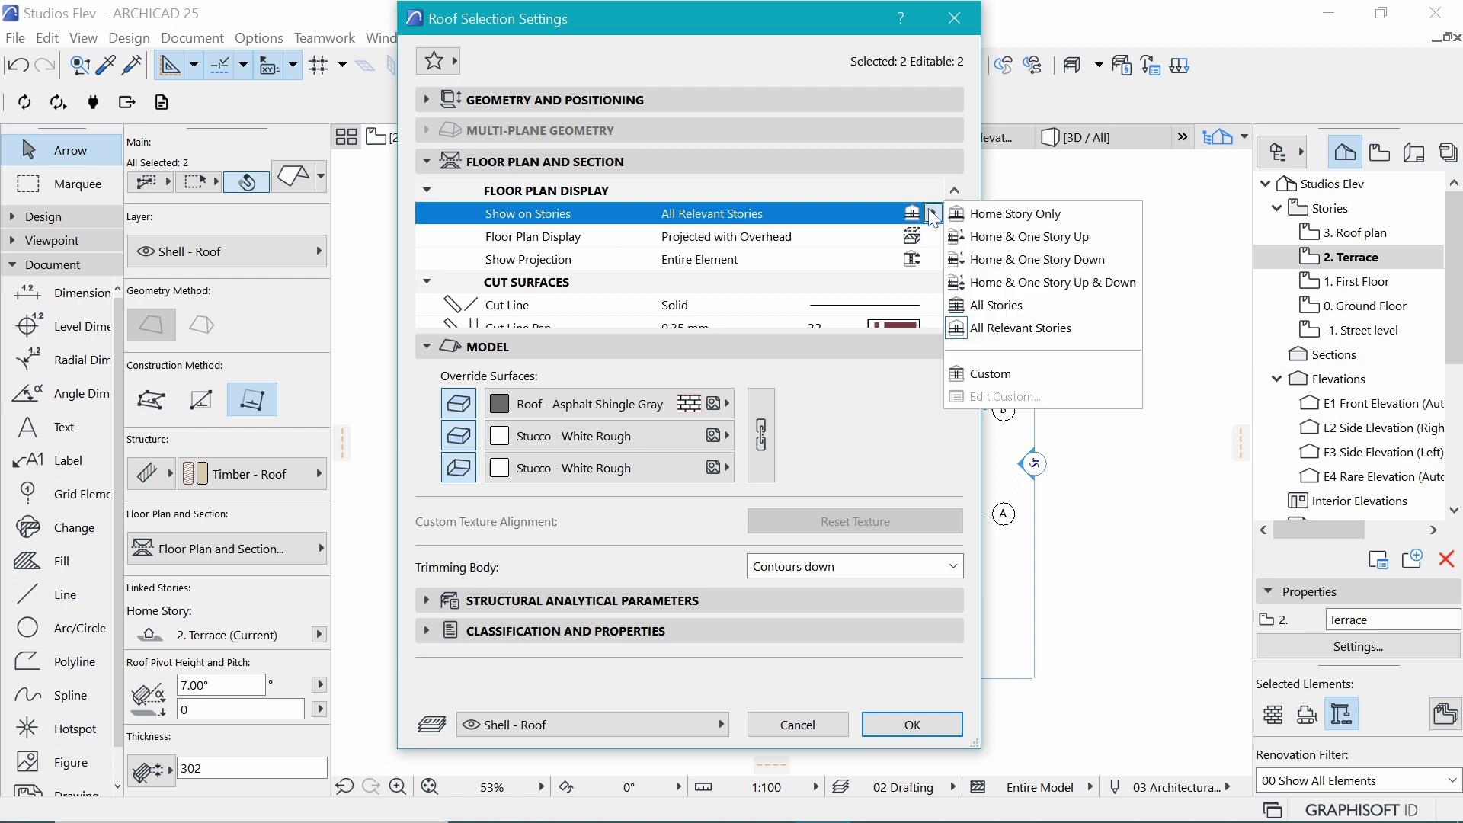
click(1037, 245)
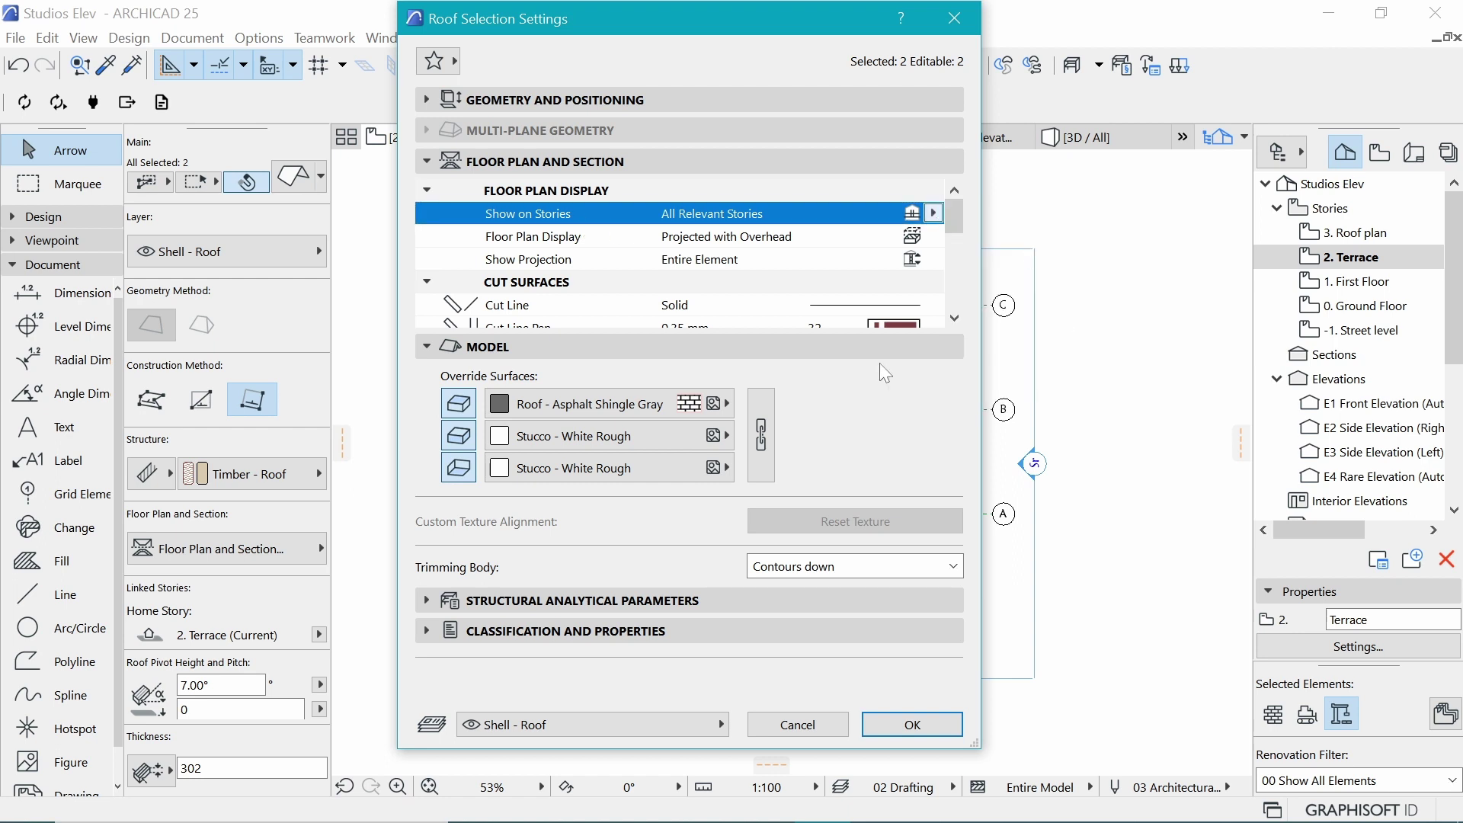
click(912, 725)
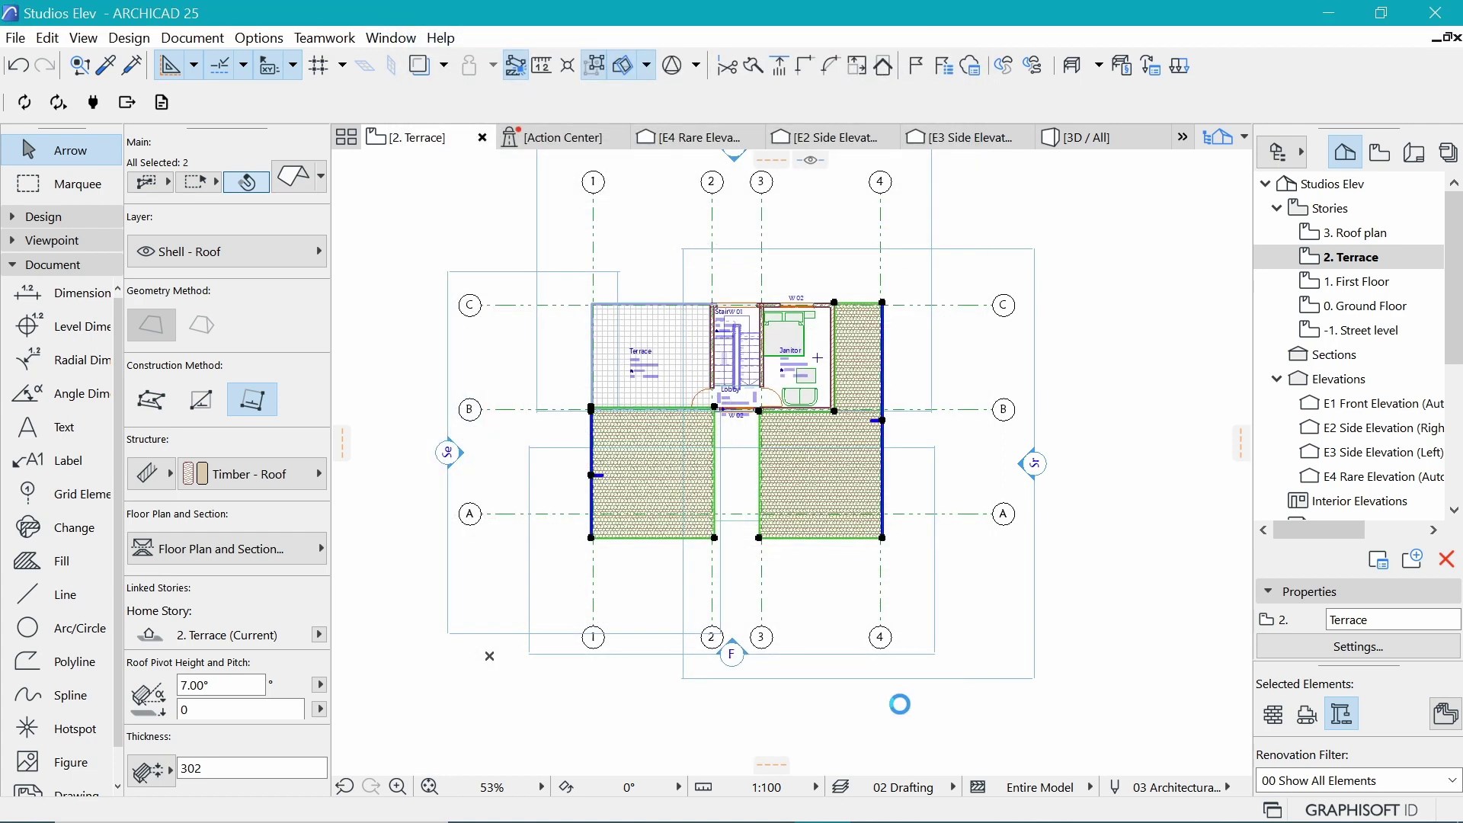
double_click(1368, 236)
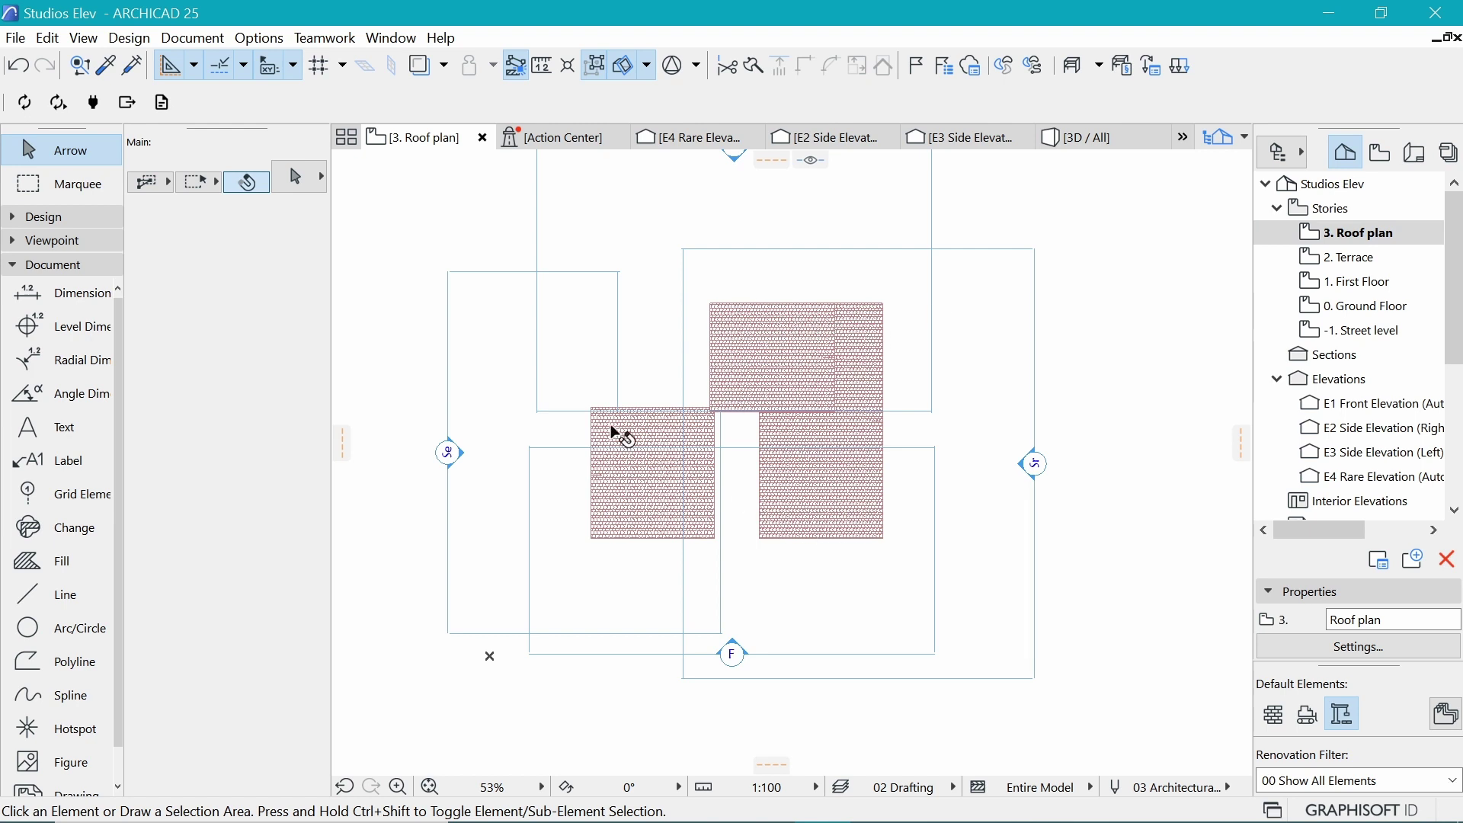
On the Terrace story, set the railing around the terrace to show on Home & One Story Up
click(1328, 266)
click(1326, 265)
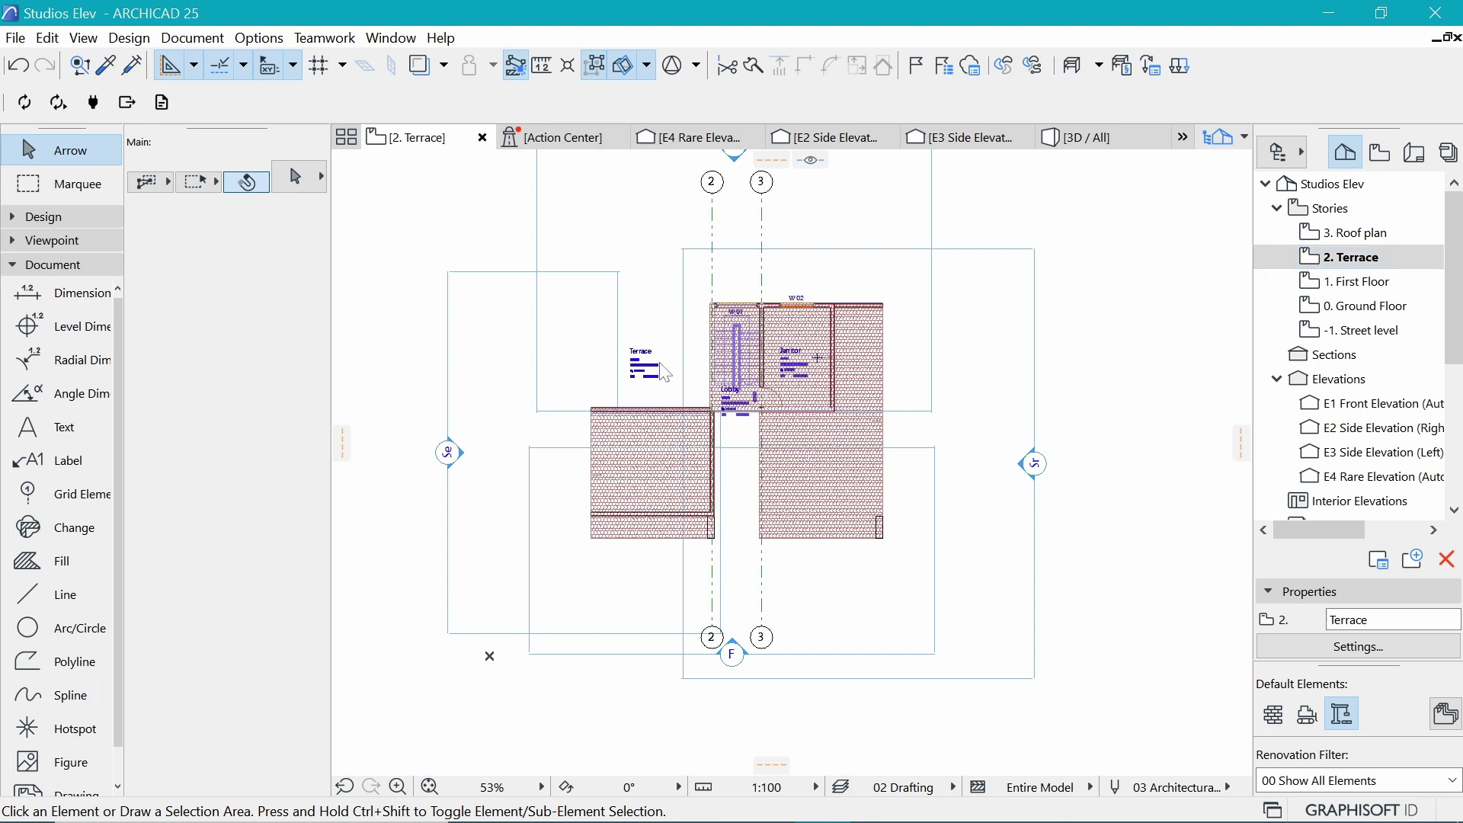
click(747, 490)
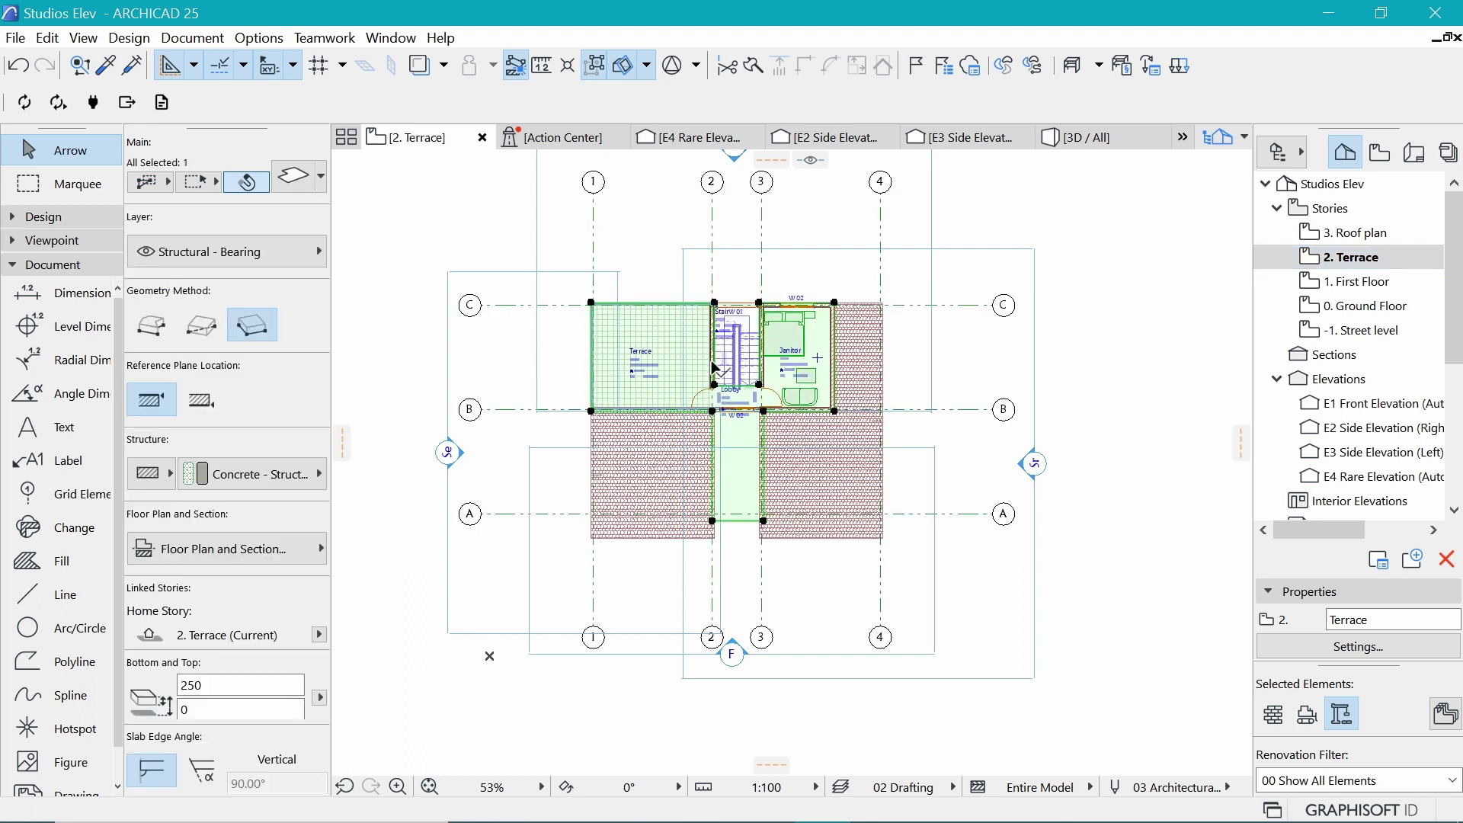
scroll(716, 331, up, 4)
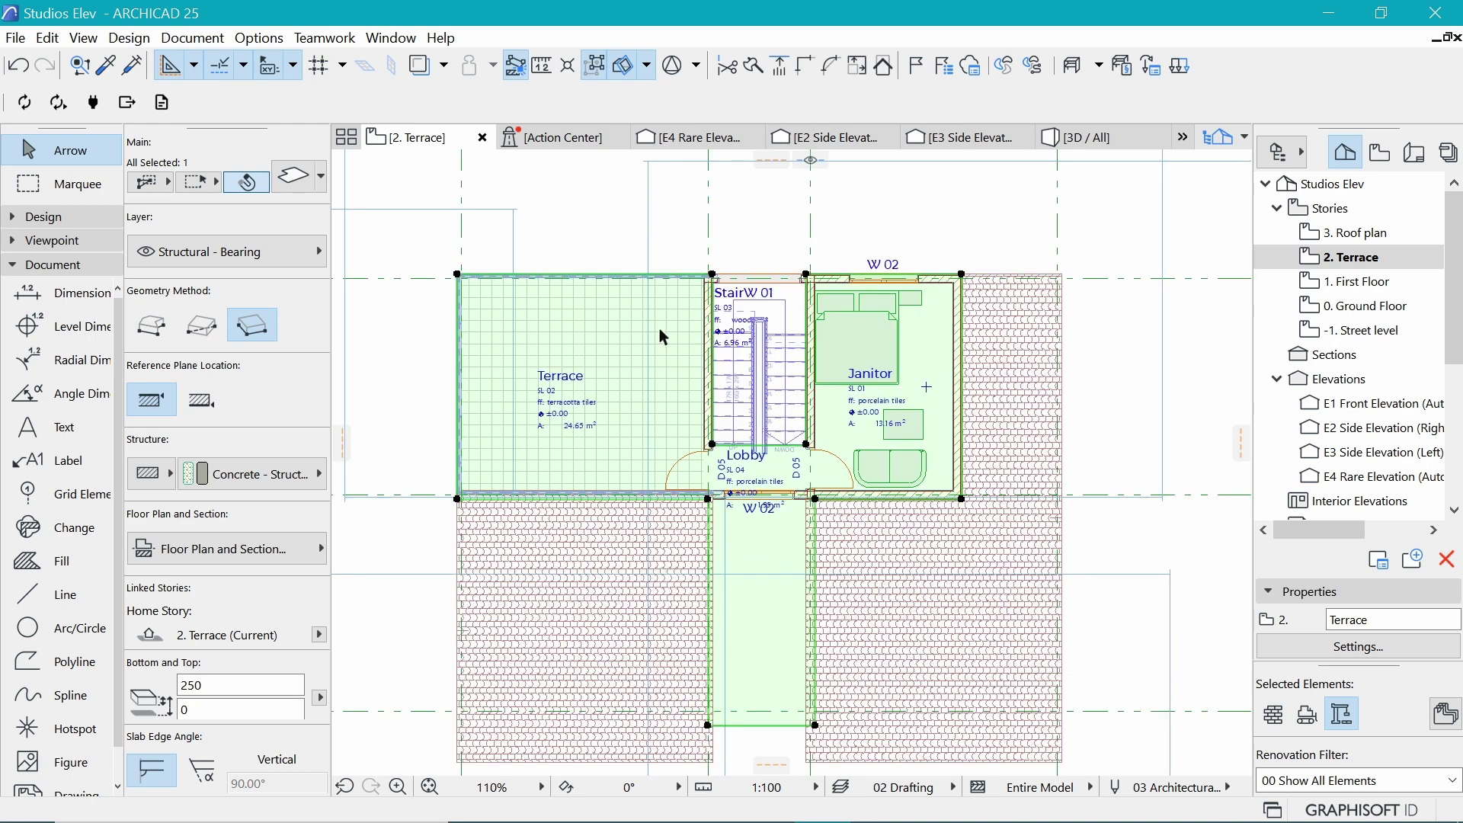
shift+click(462, 329)
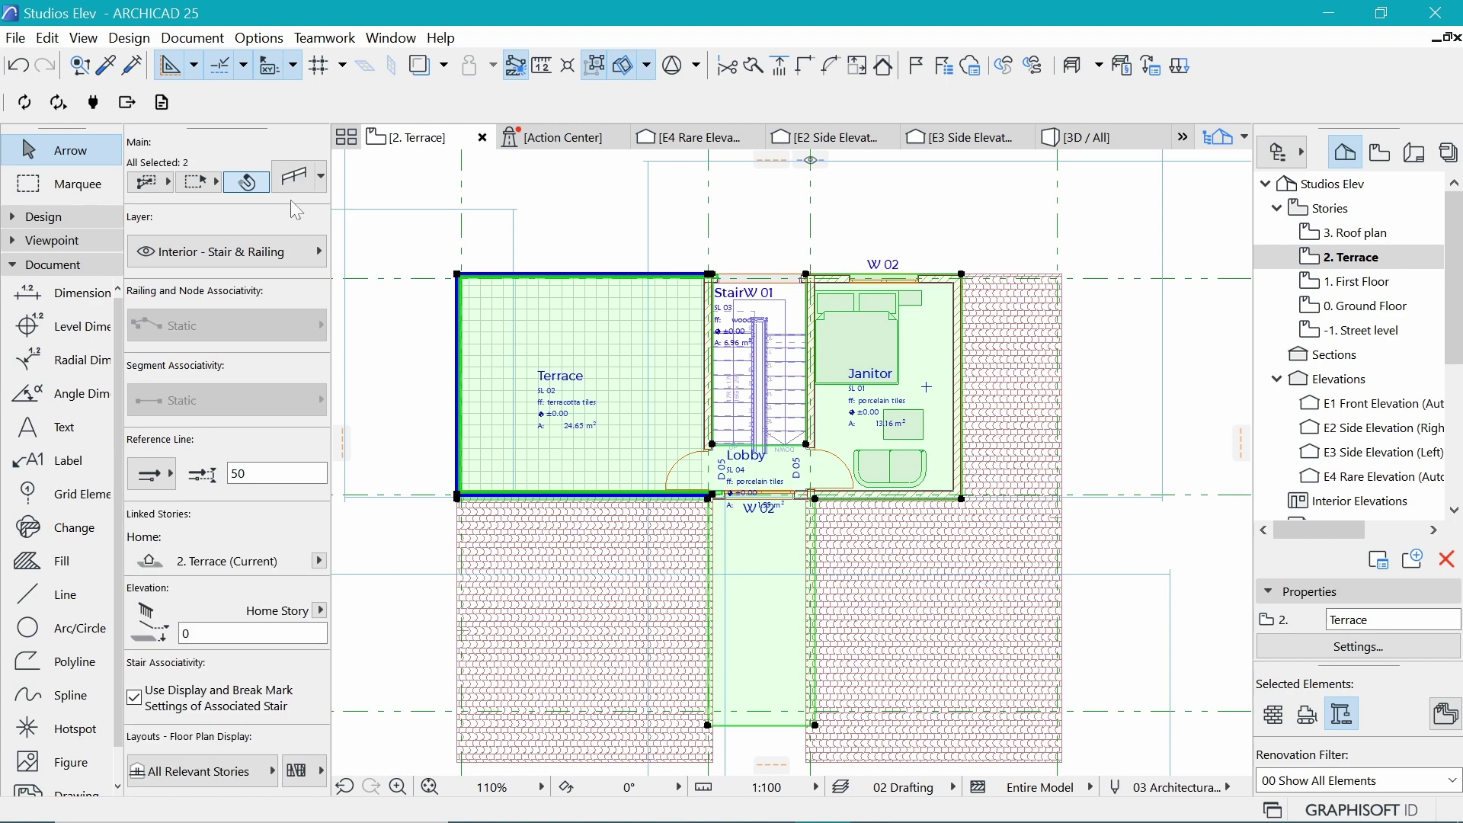
click(311, 178)
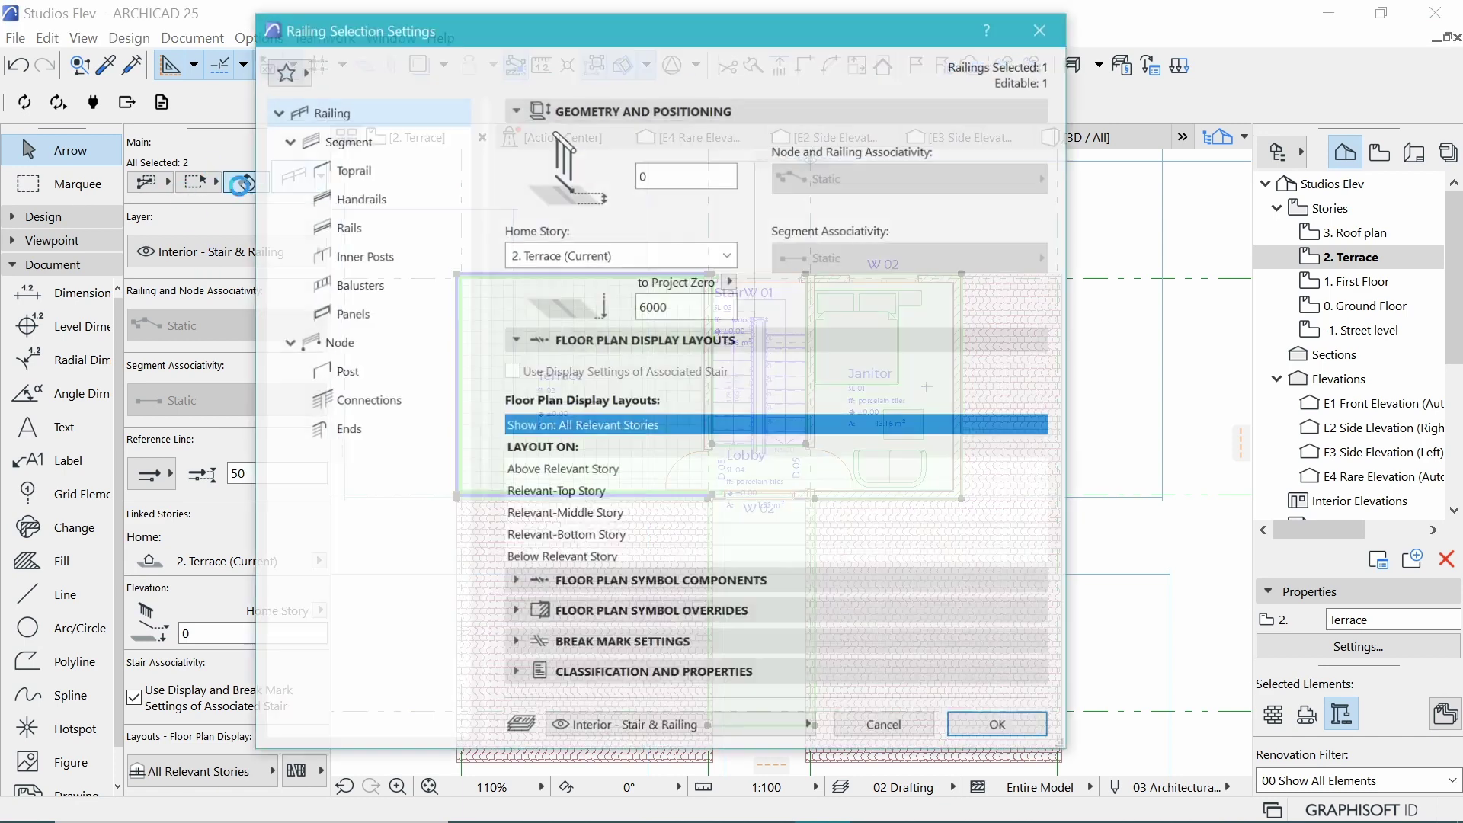
click(1045, 426)
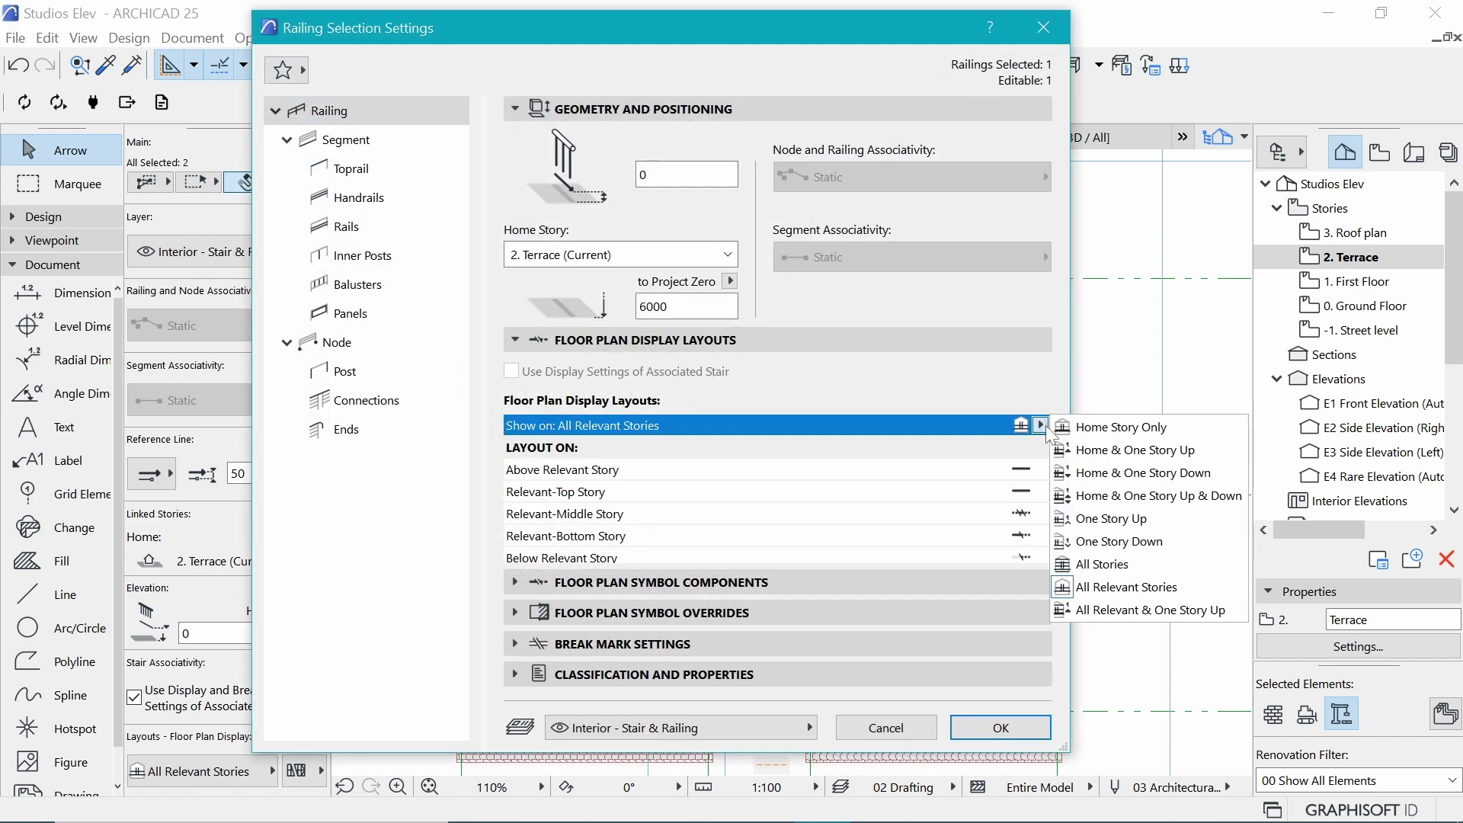
click(1123, 451)
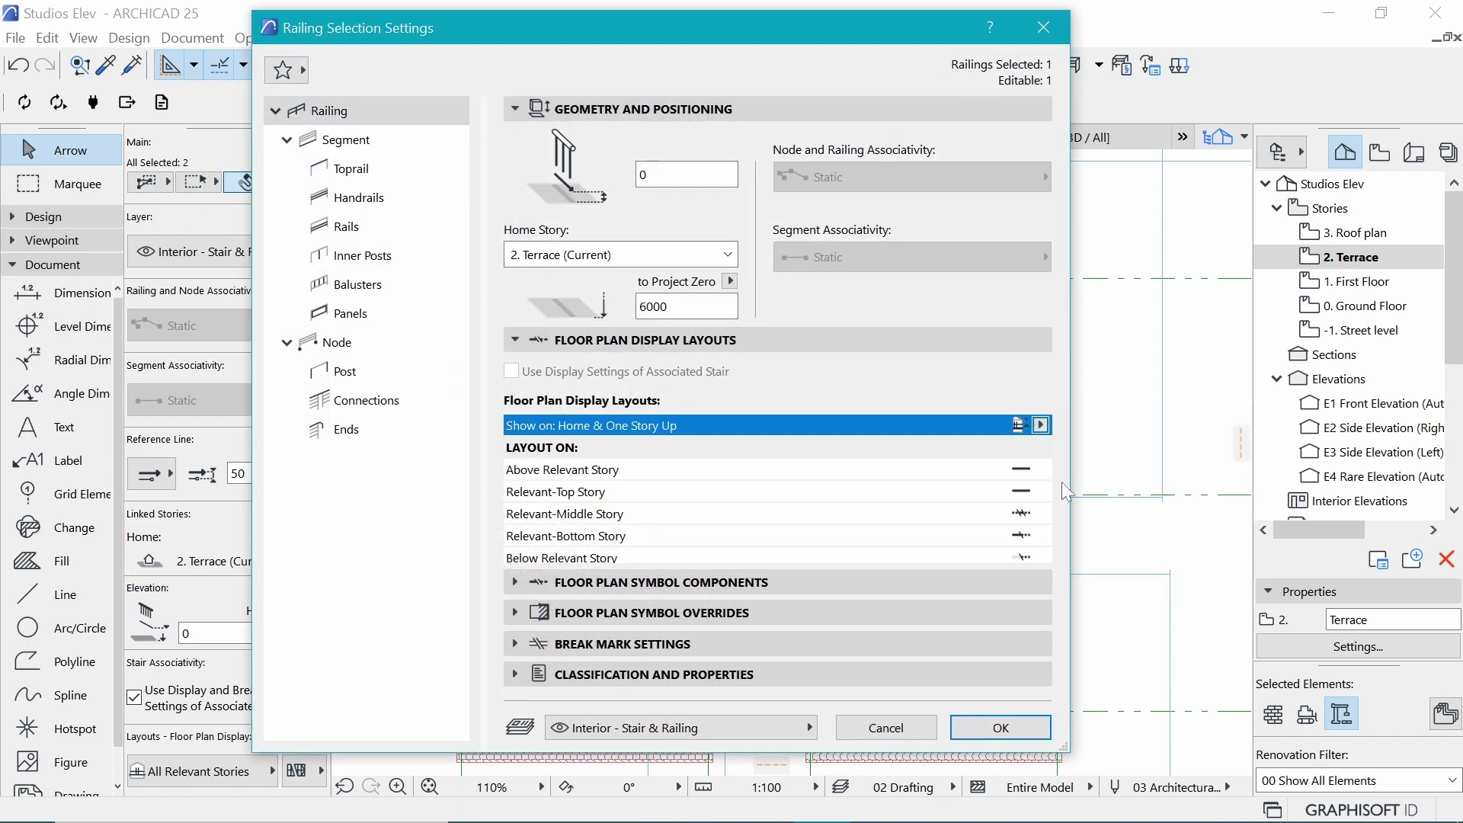
click(1000, 727)
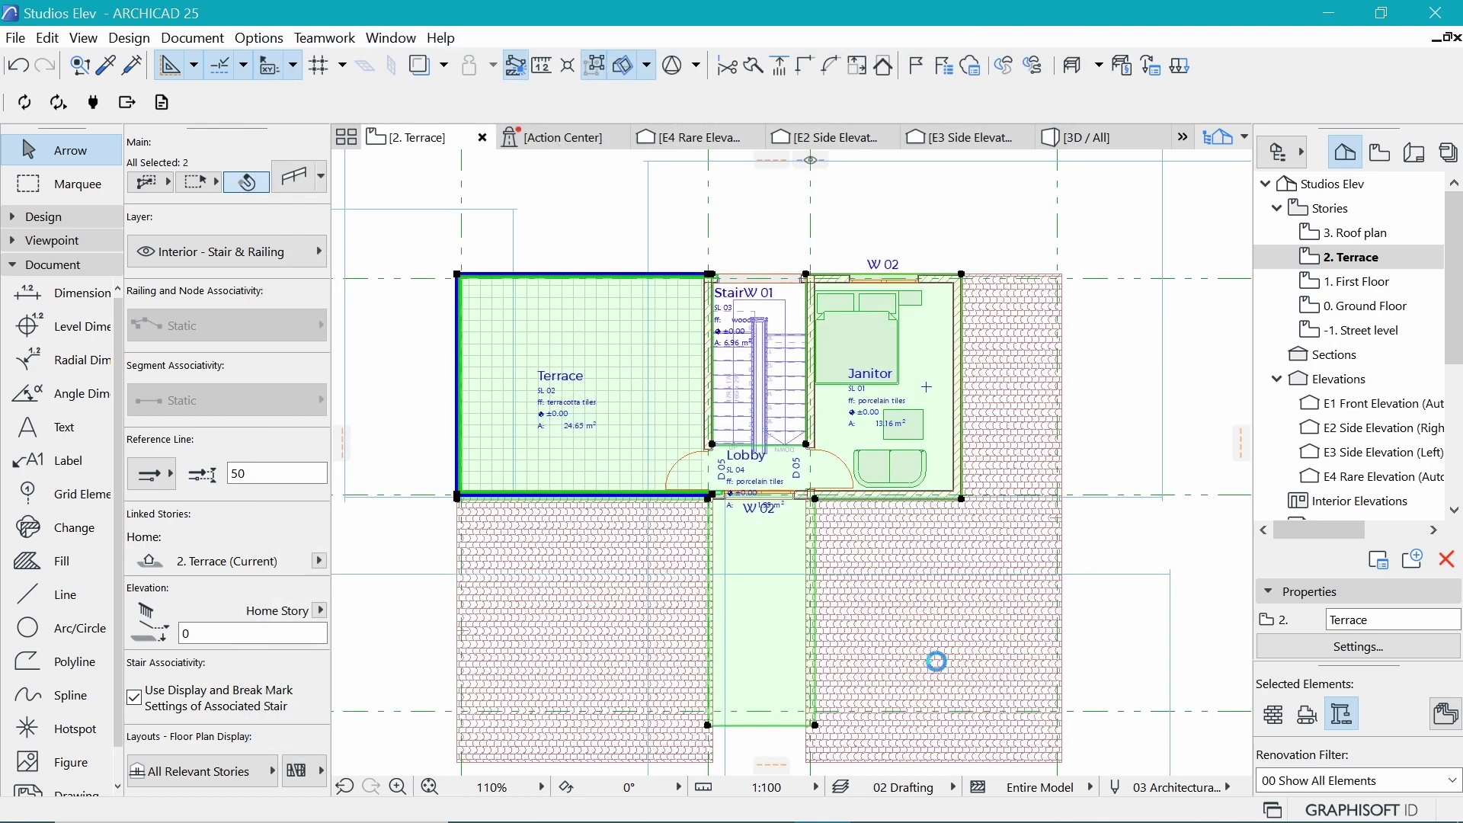
Set the structural concrete slab of the Terrace story to show on Home & One Story Up, and check the Roof plan story
shift+click(751, 594)
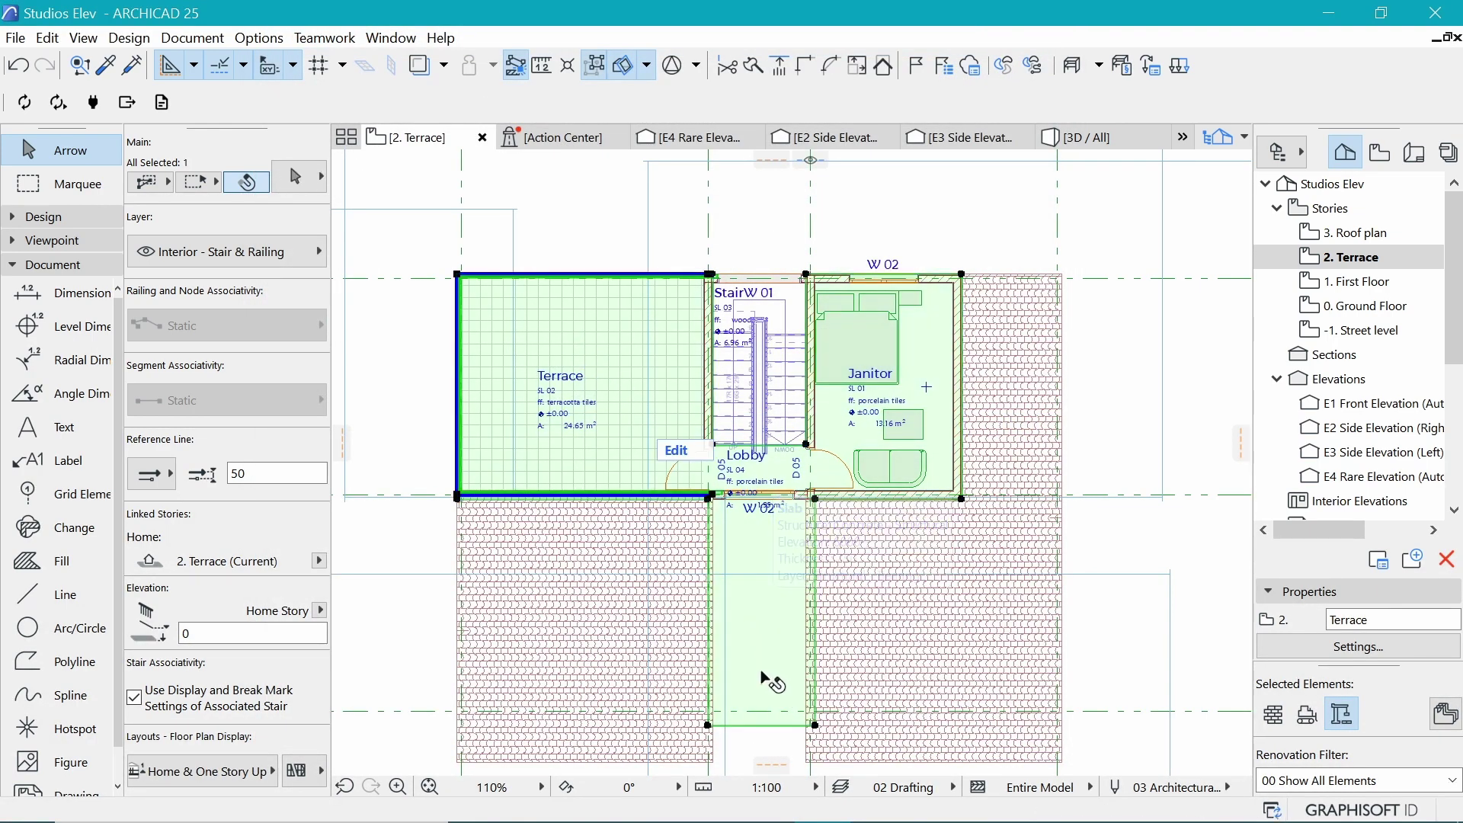
shift+click(735, 651)
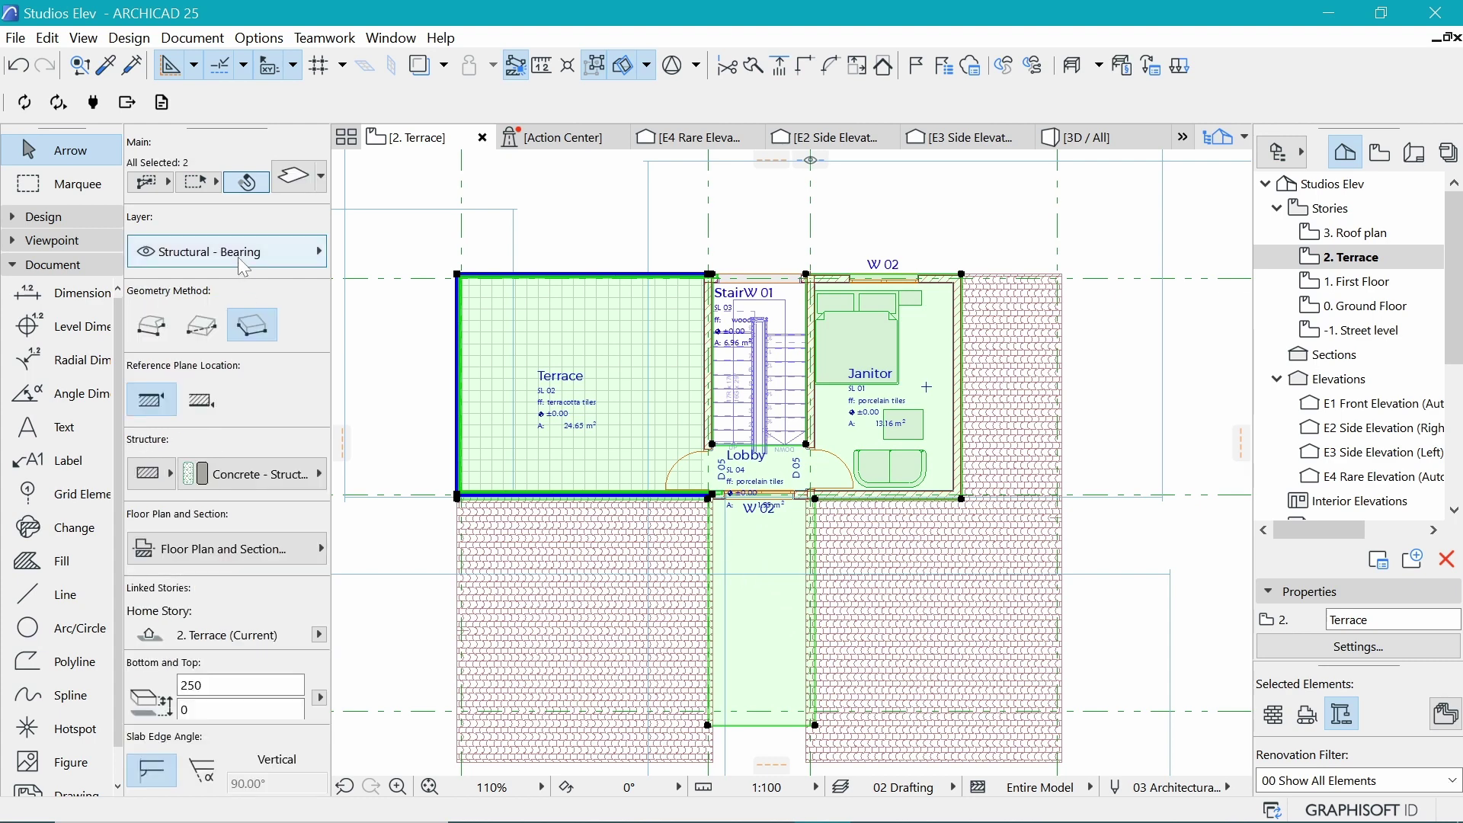
click(294, 175)
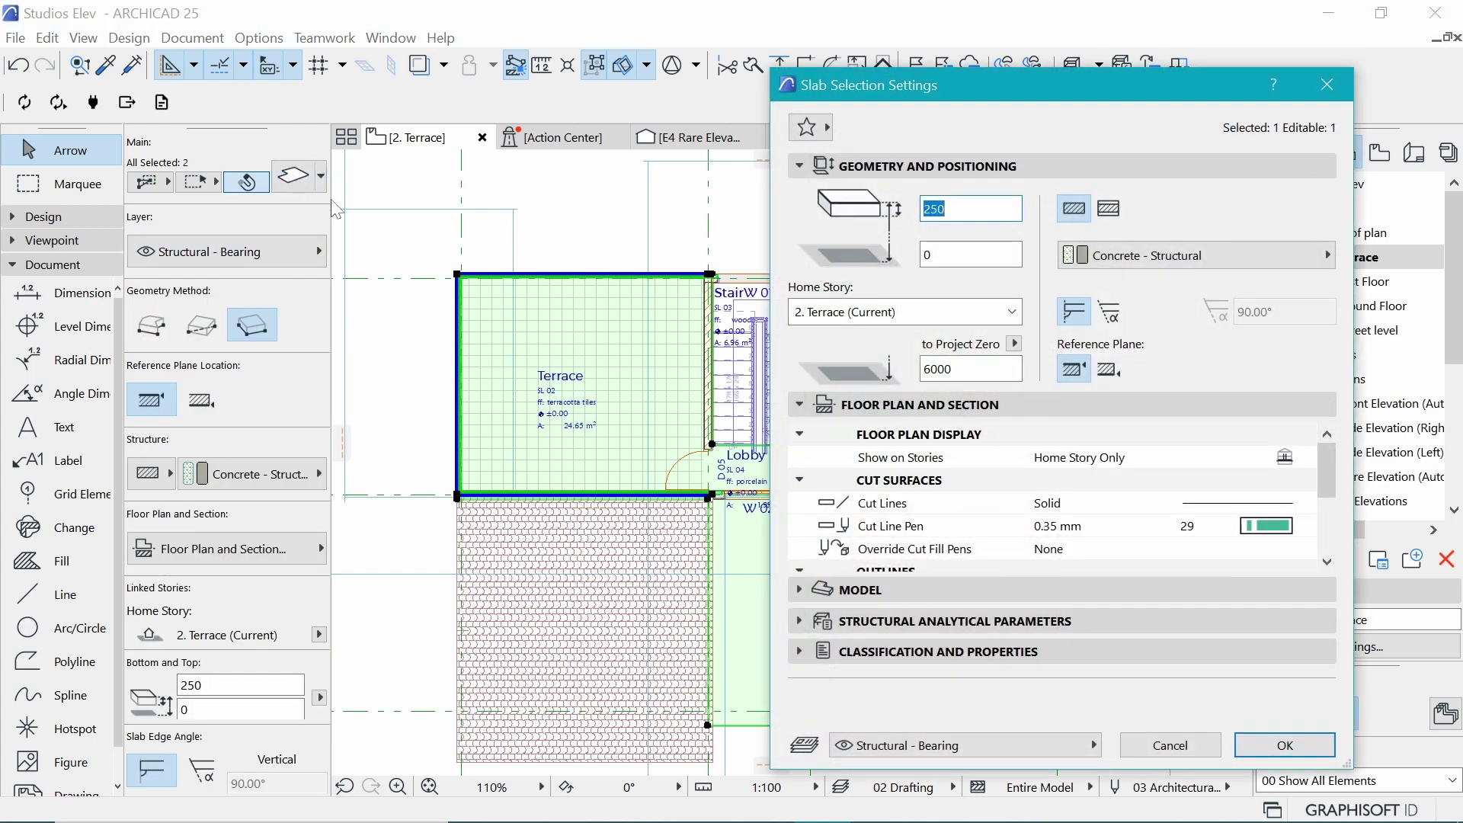
click(1308, 457)
click(1188, 480)
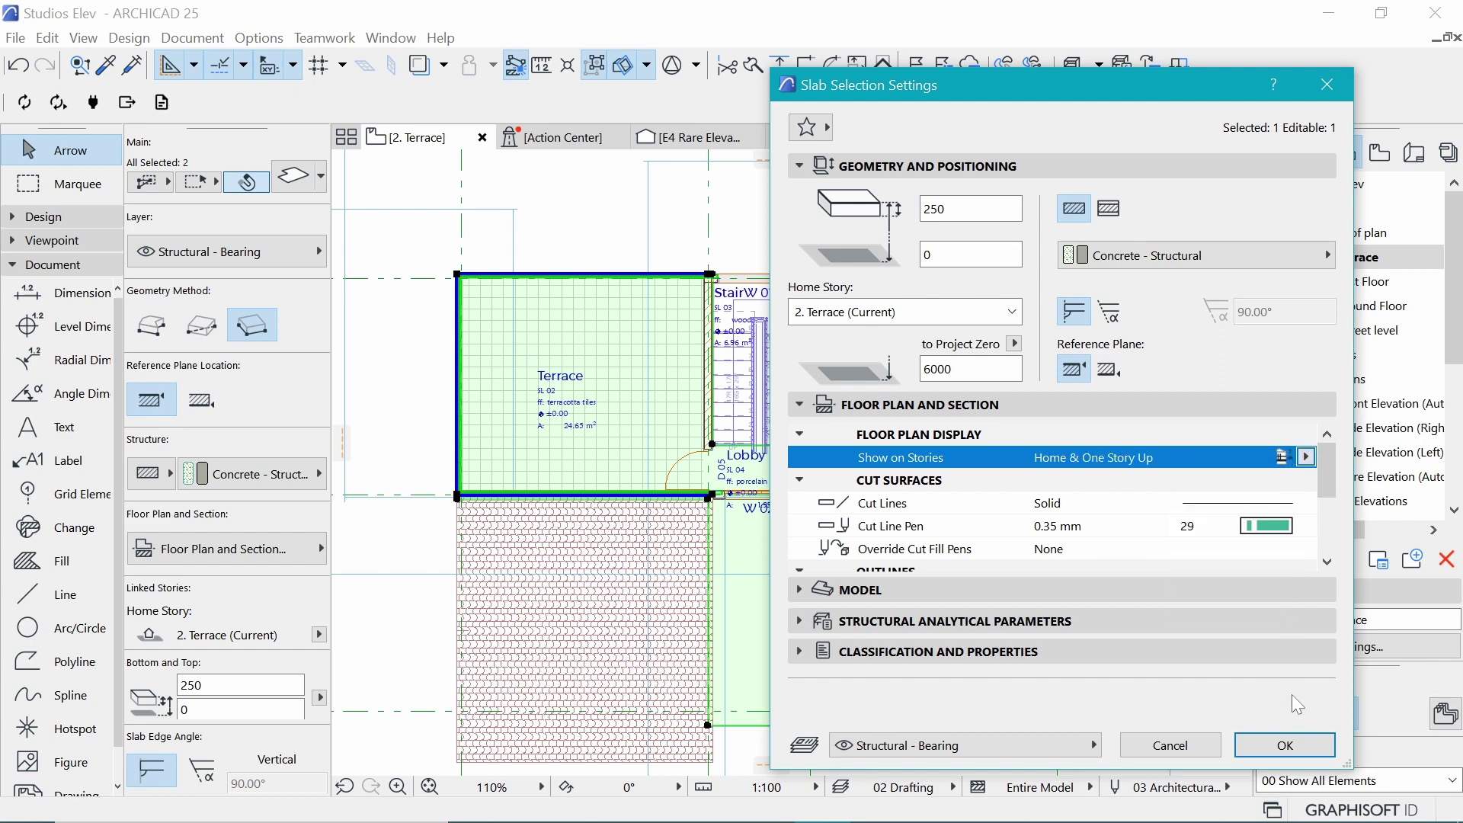
click(1284, 746)
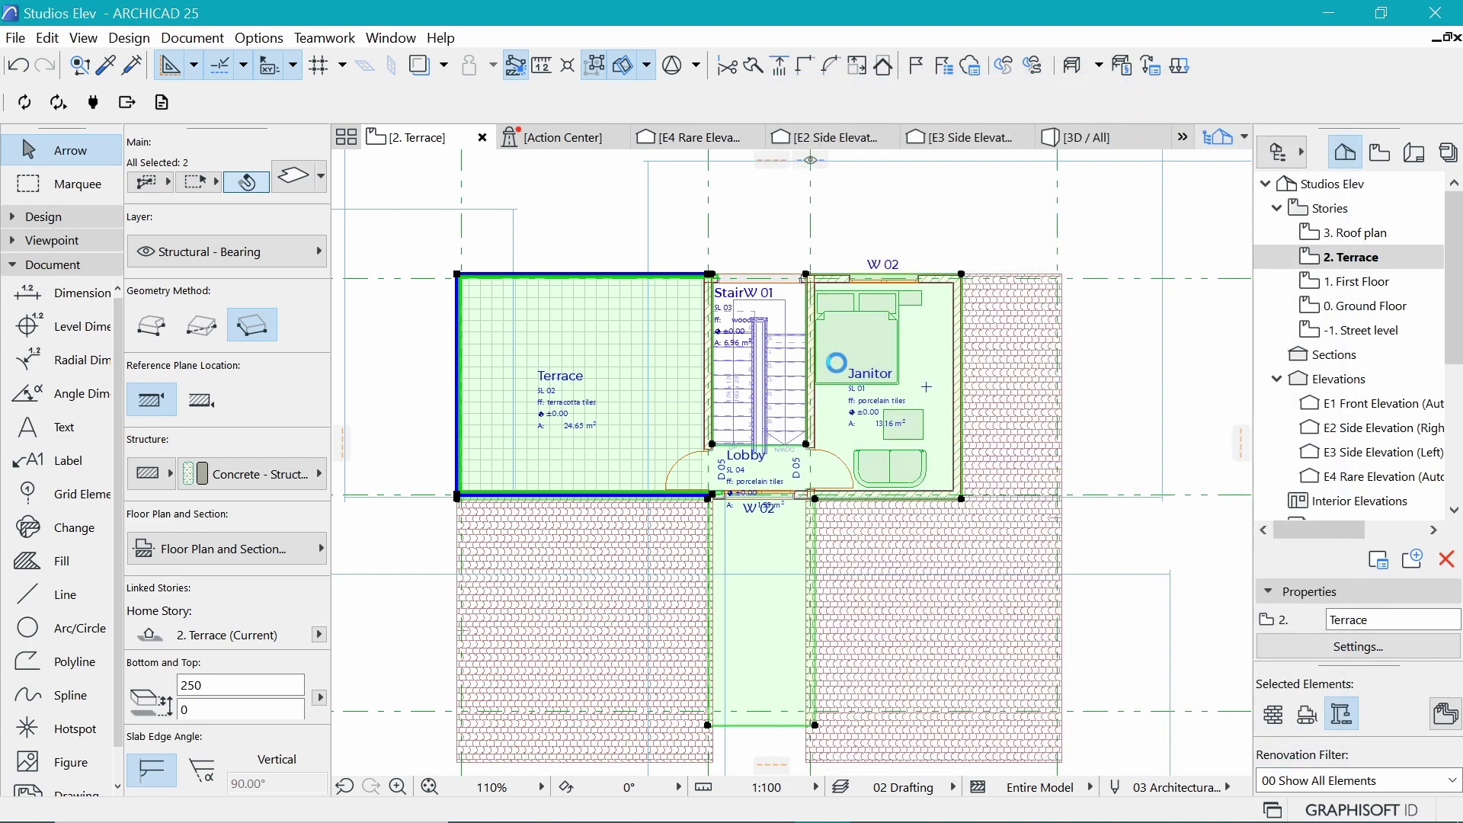
click(776, 203)
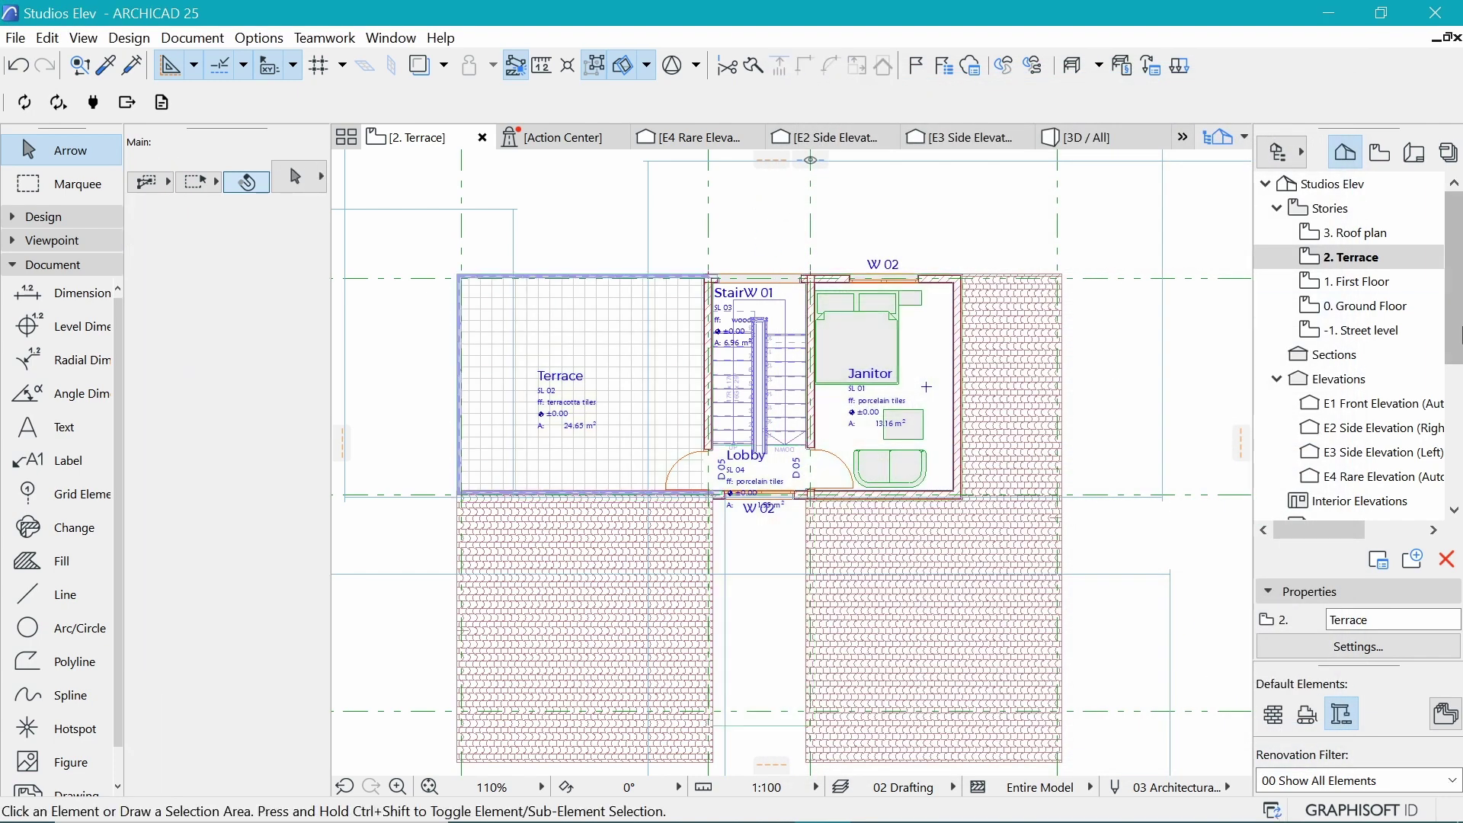
click(1390, 246)
double_click(1390, 246)
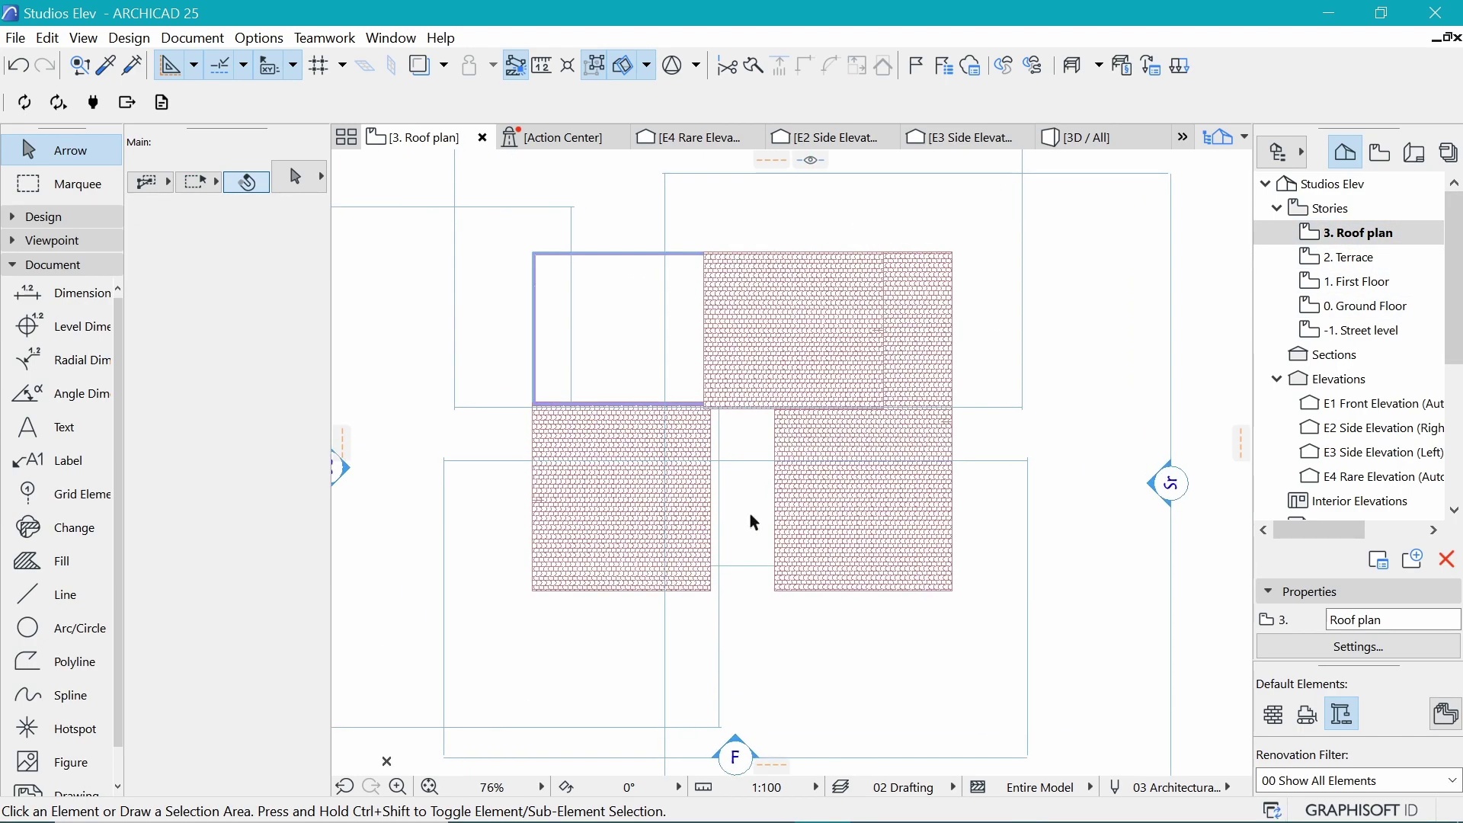
On the Terrace story, examine the Terrace zone's floor plan, positioning and area settings for its floor fill and story display options
click(1349, 256)
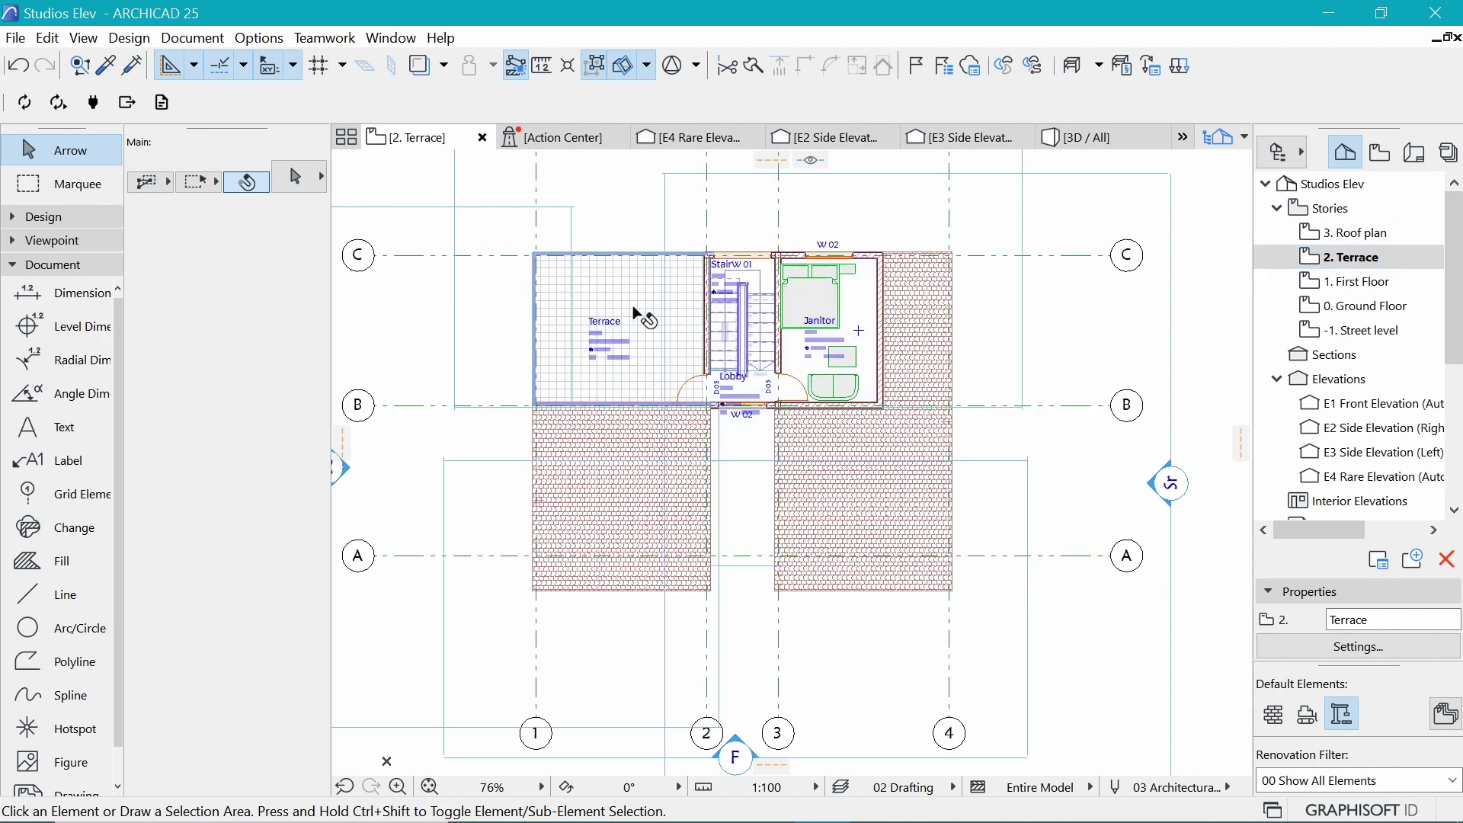
click(636, 313)
click(592, 344)
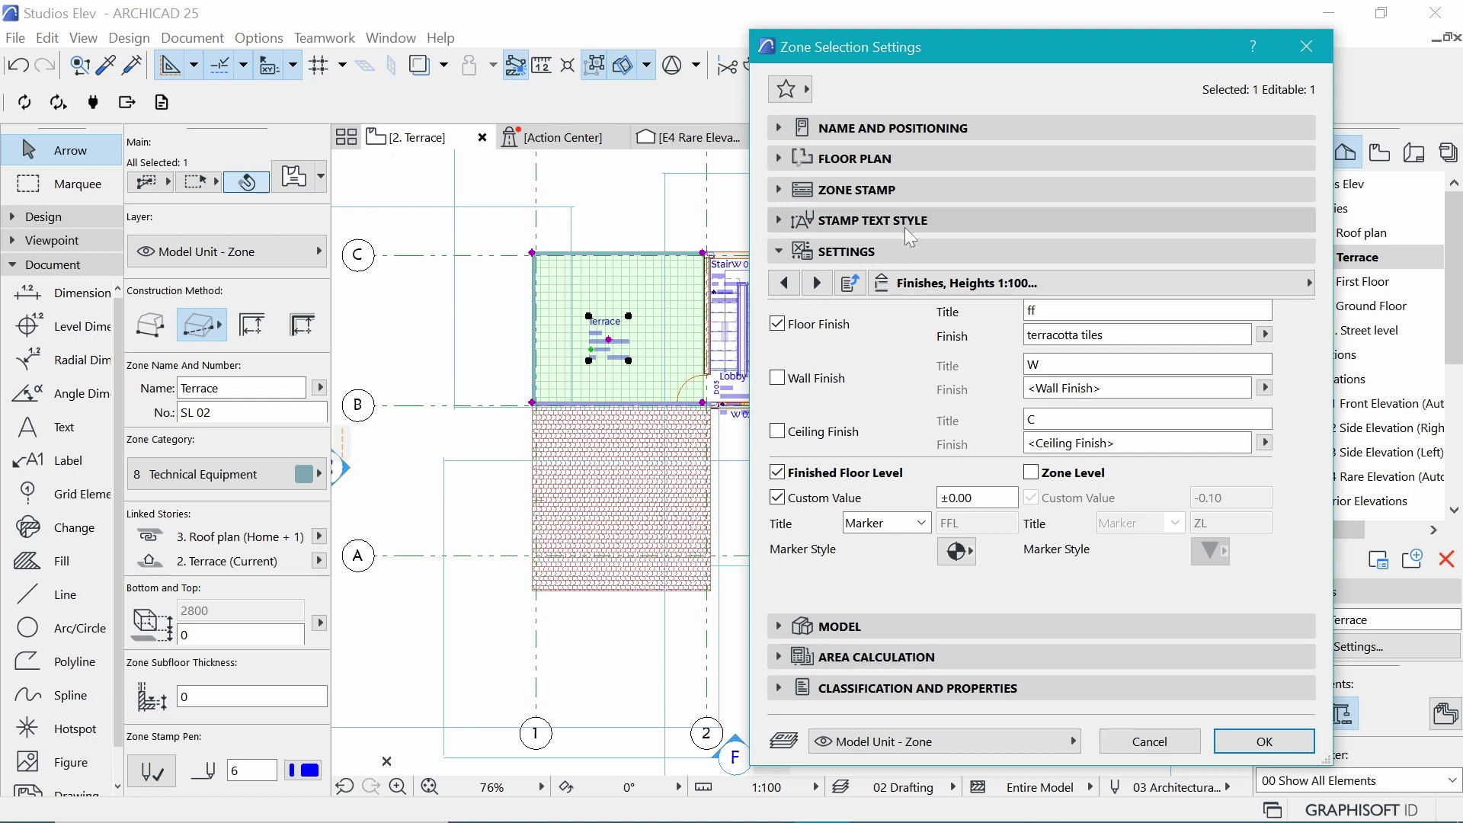
click(904, 228)
click(920, 148)
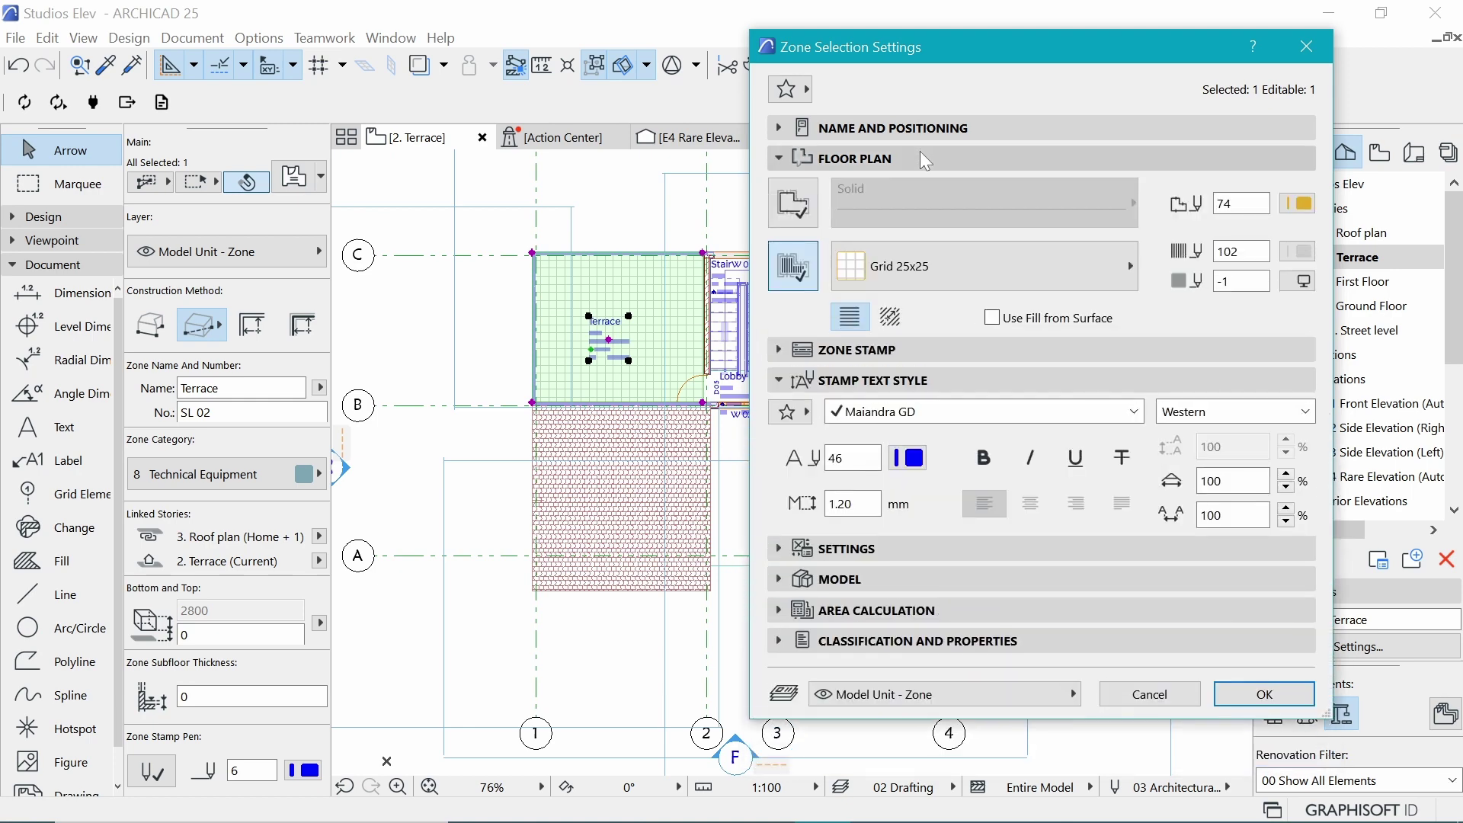
click(920, 150)
click(915, 122)
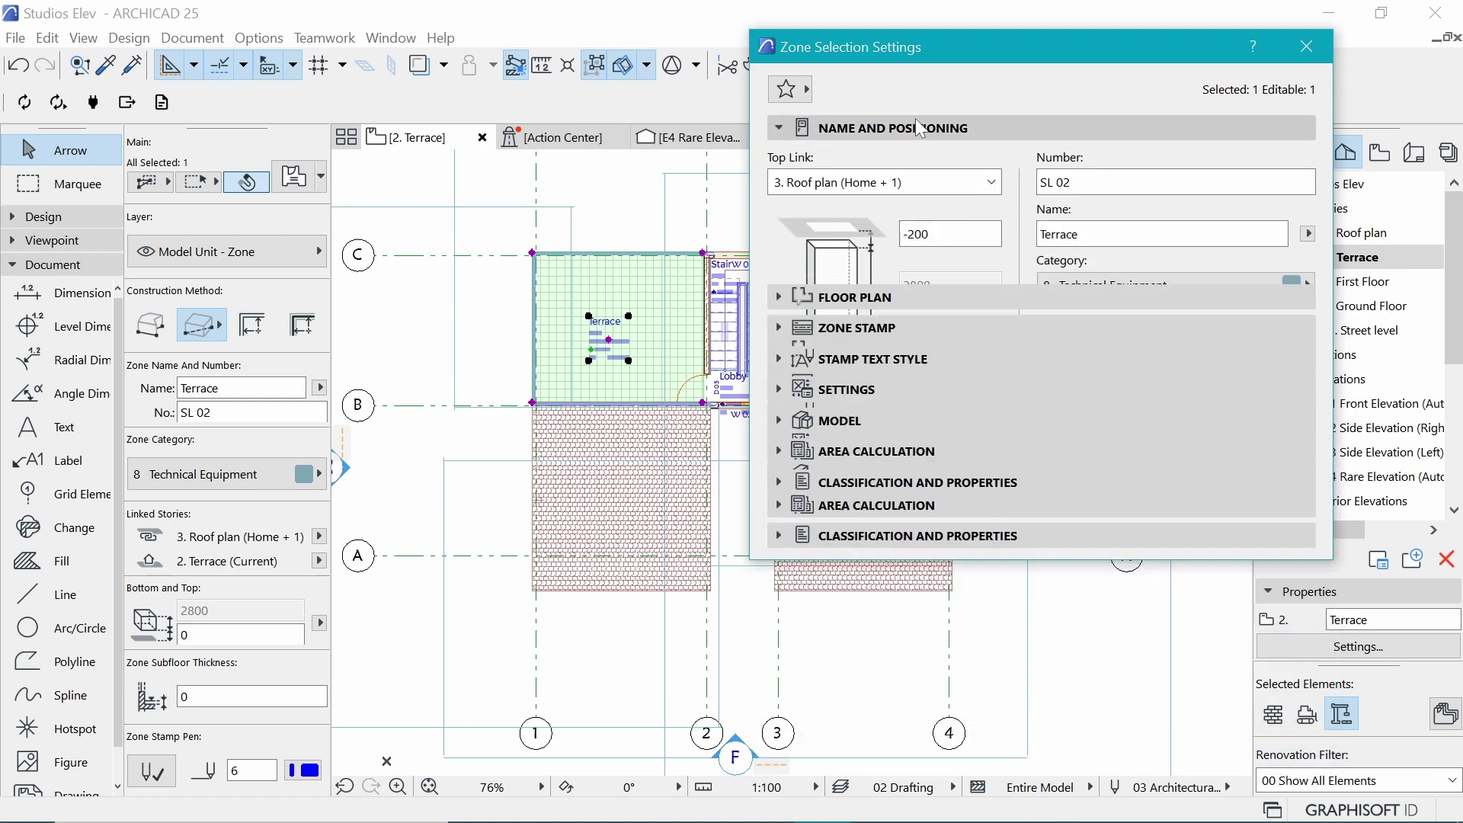
click(916, 123)
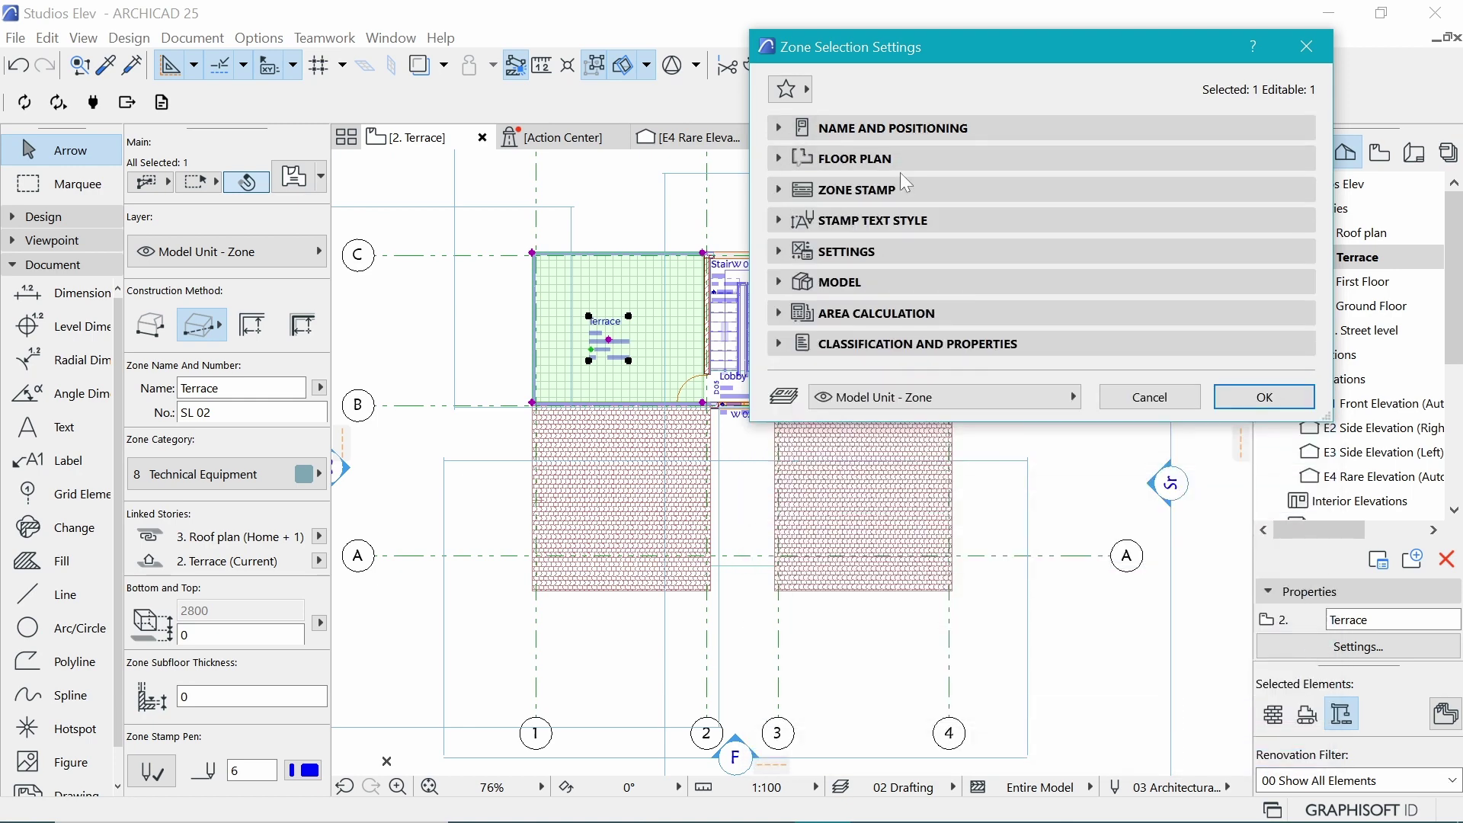
click(882, 313)
click(880, 313)
click(1306, 46)
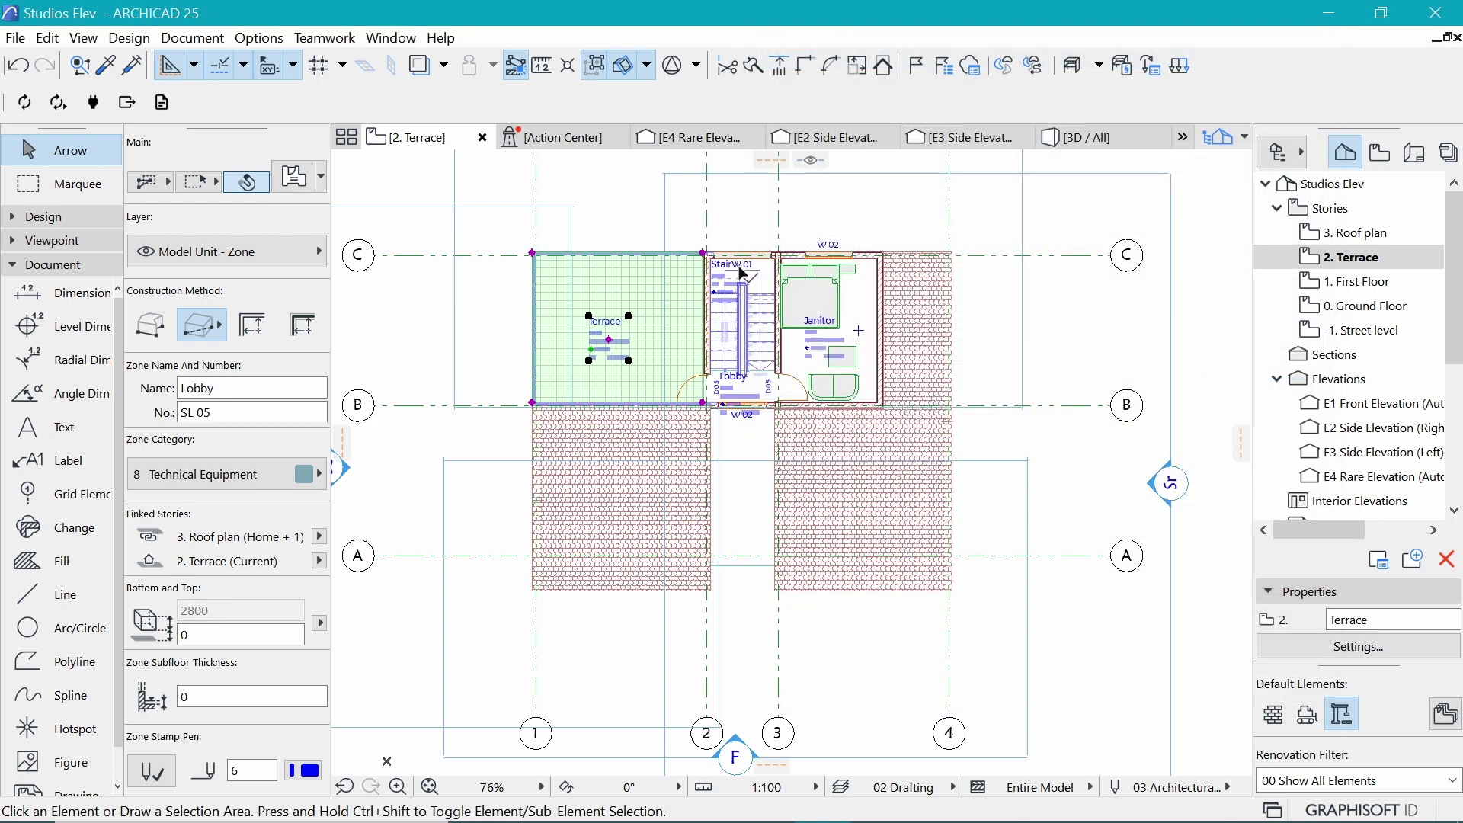
key(Escape)
scroll(678, 265, up, 3)
On the Roof plan story, set up the Fill tool as a Drafting Fill with the Grid 25x25 pattern and fill pen 102
double_click(1364, 232)
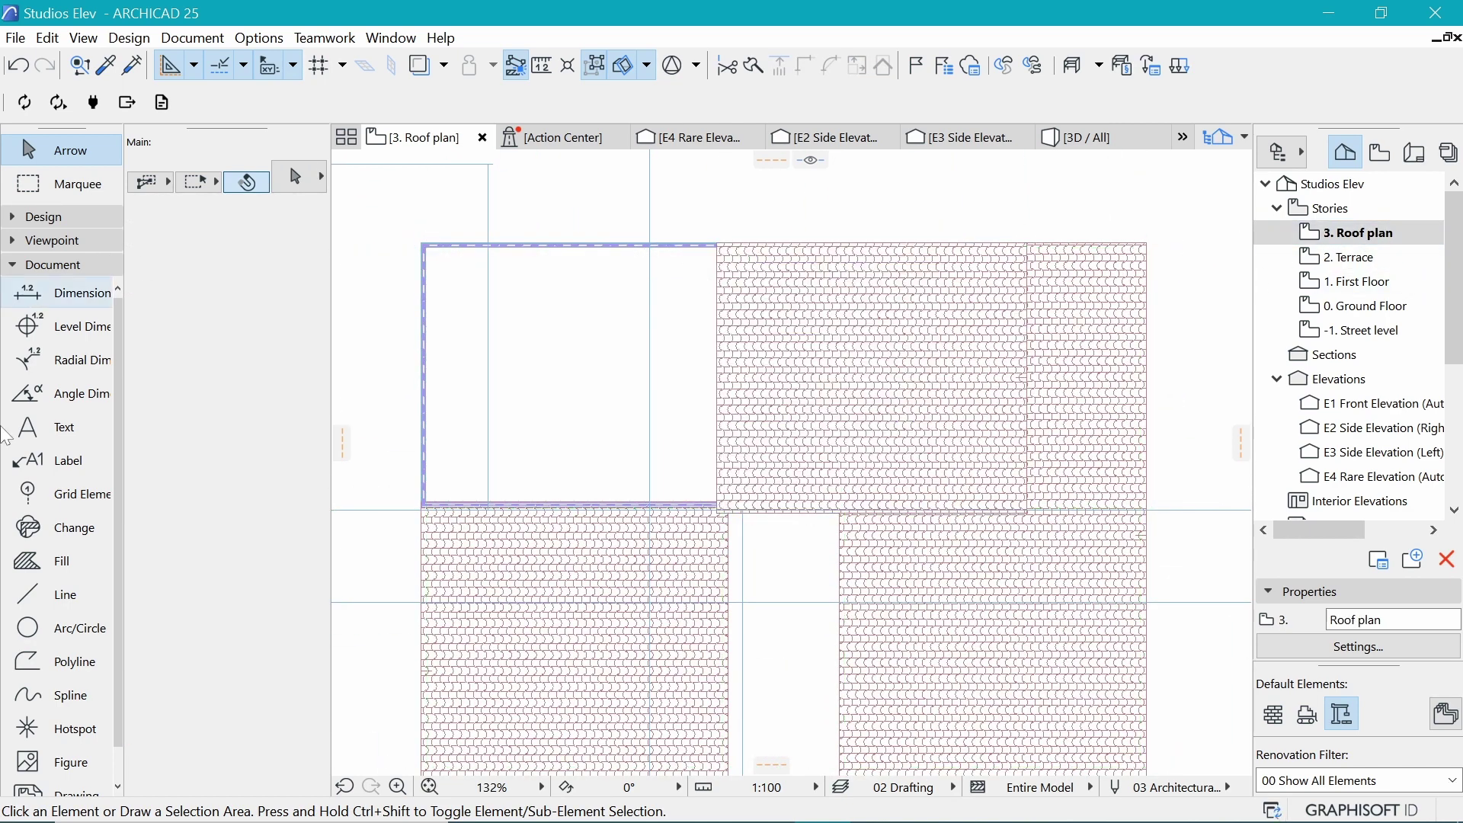
click(67, 563)
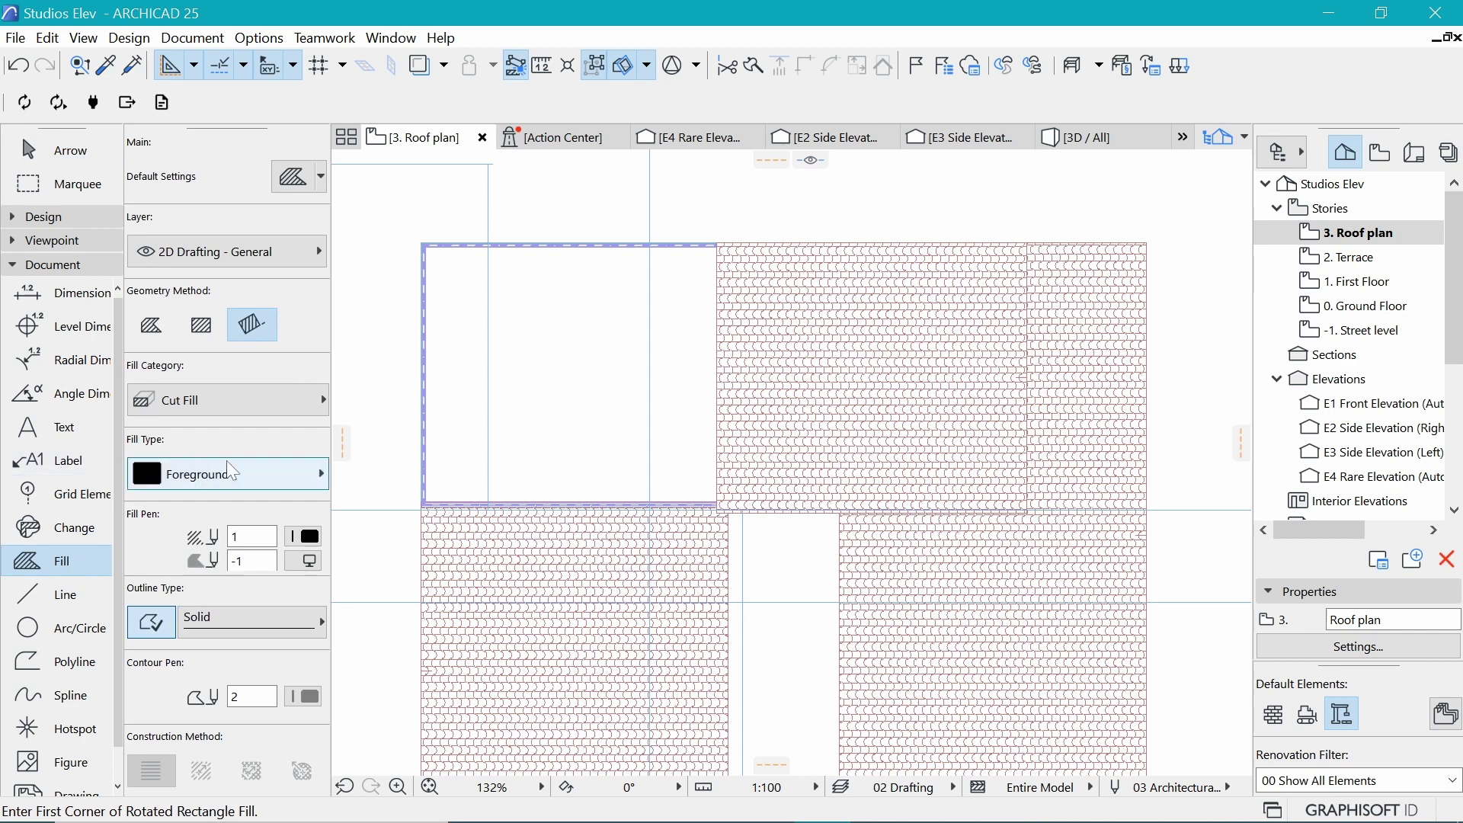
click(258, 479)
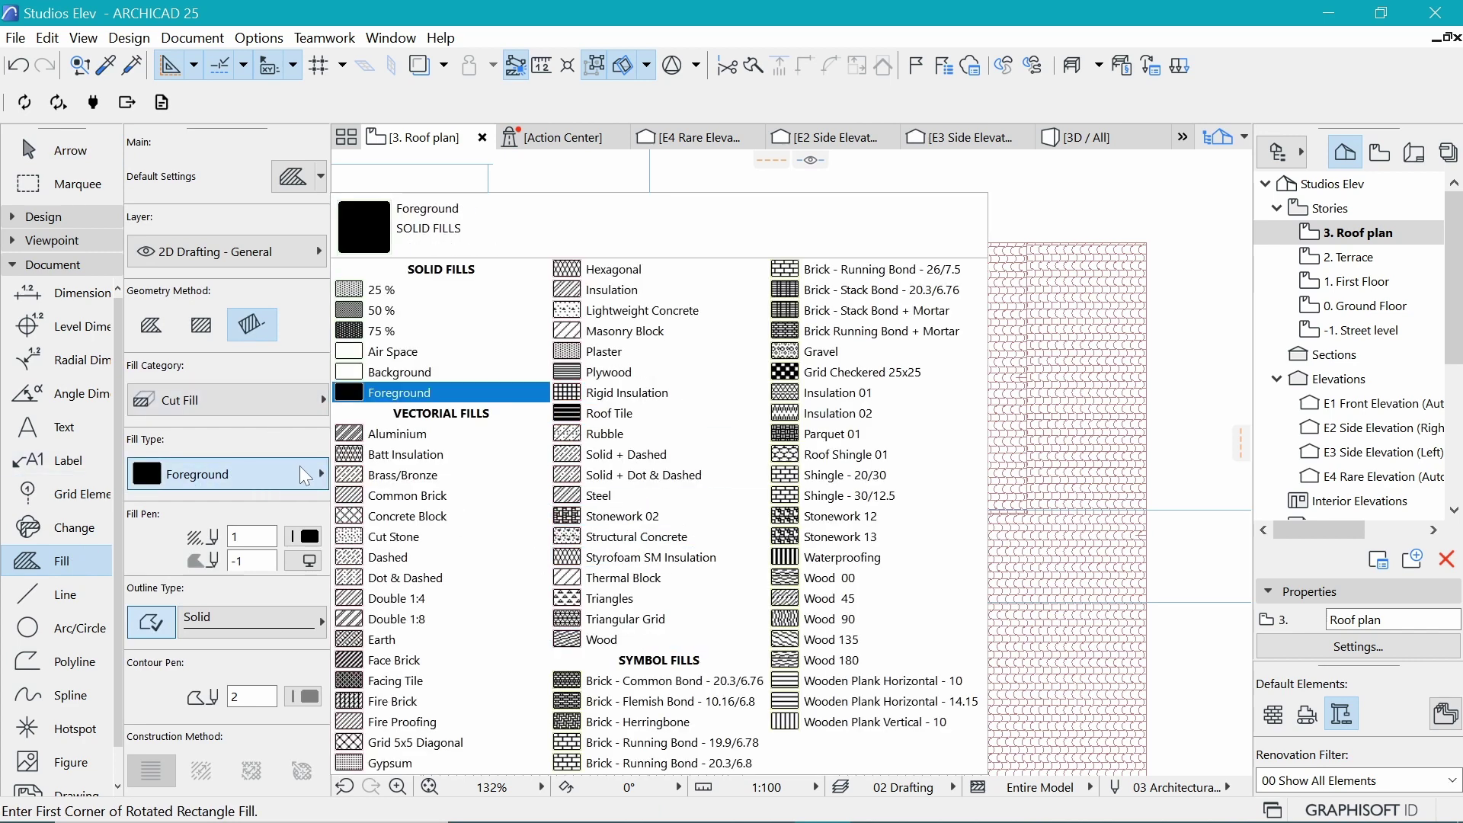
click(396, 392)
click(248, 405)
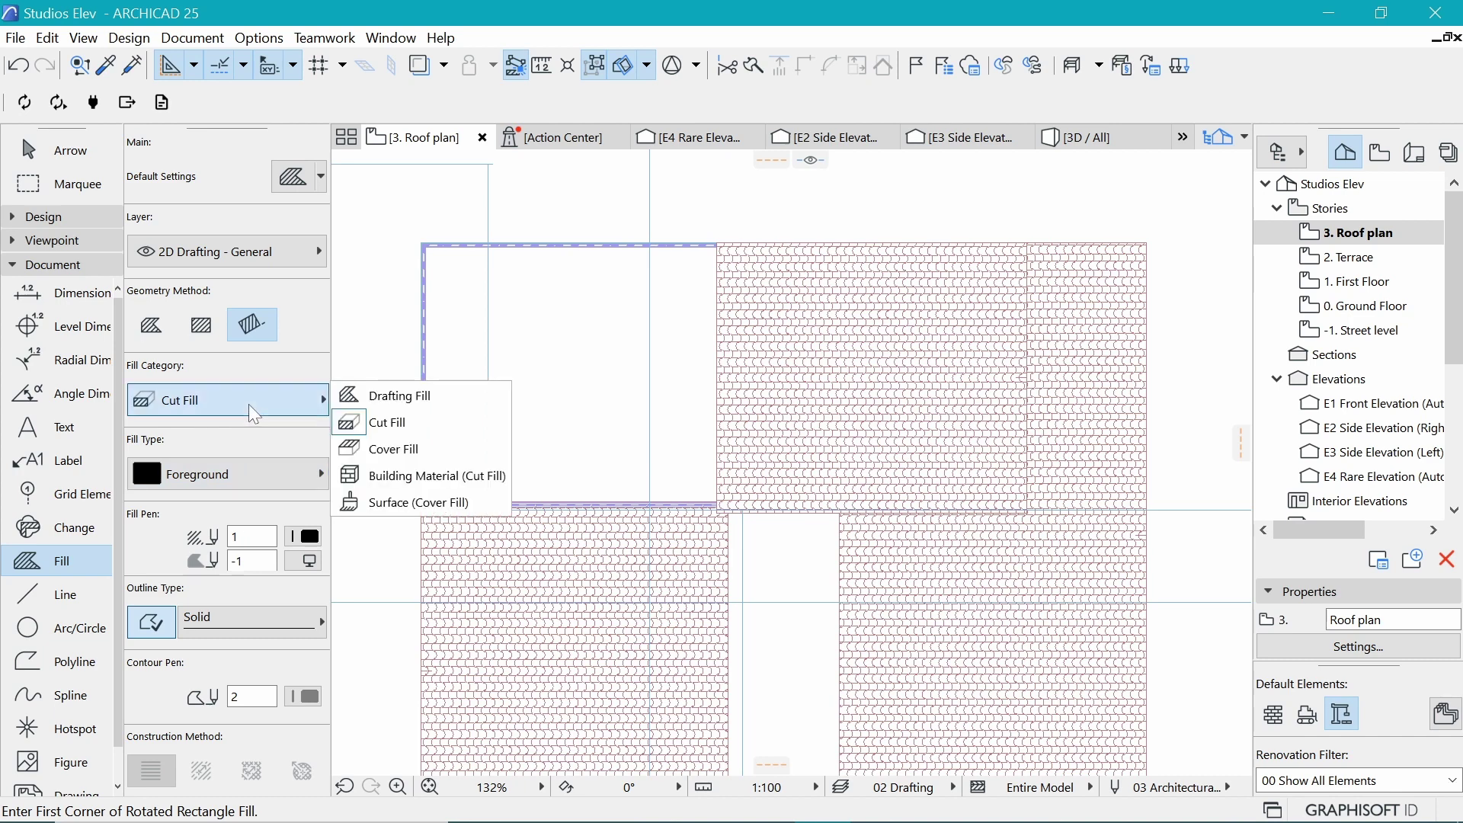
click(374, 404)
click(370, 397)
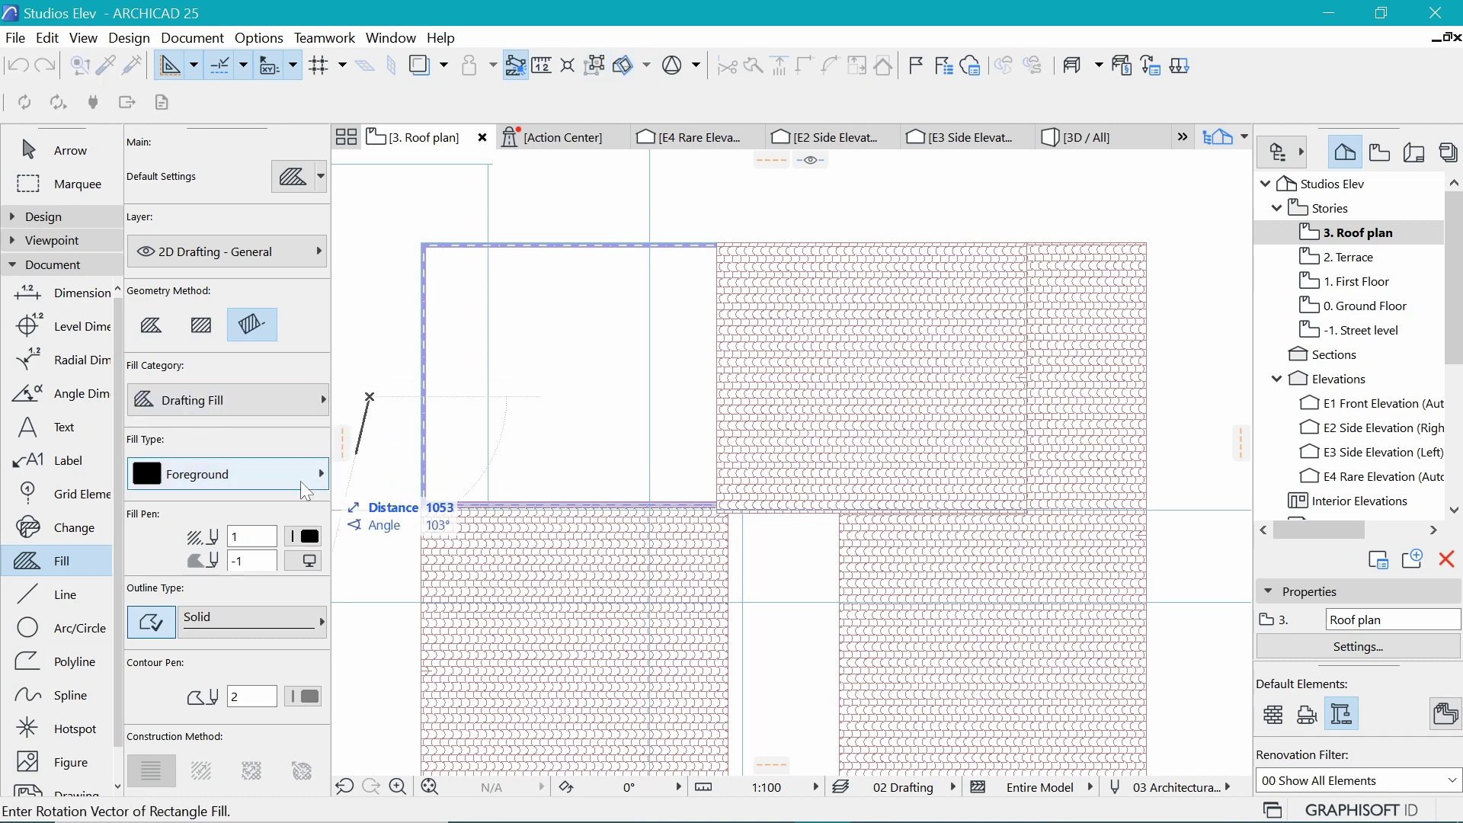
click(321, 474)
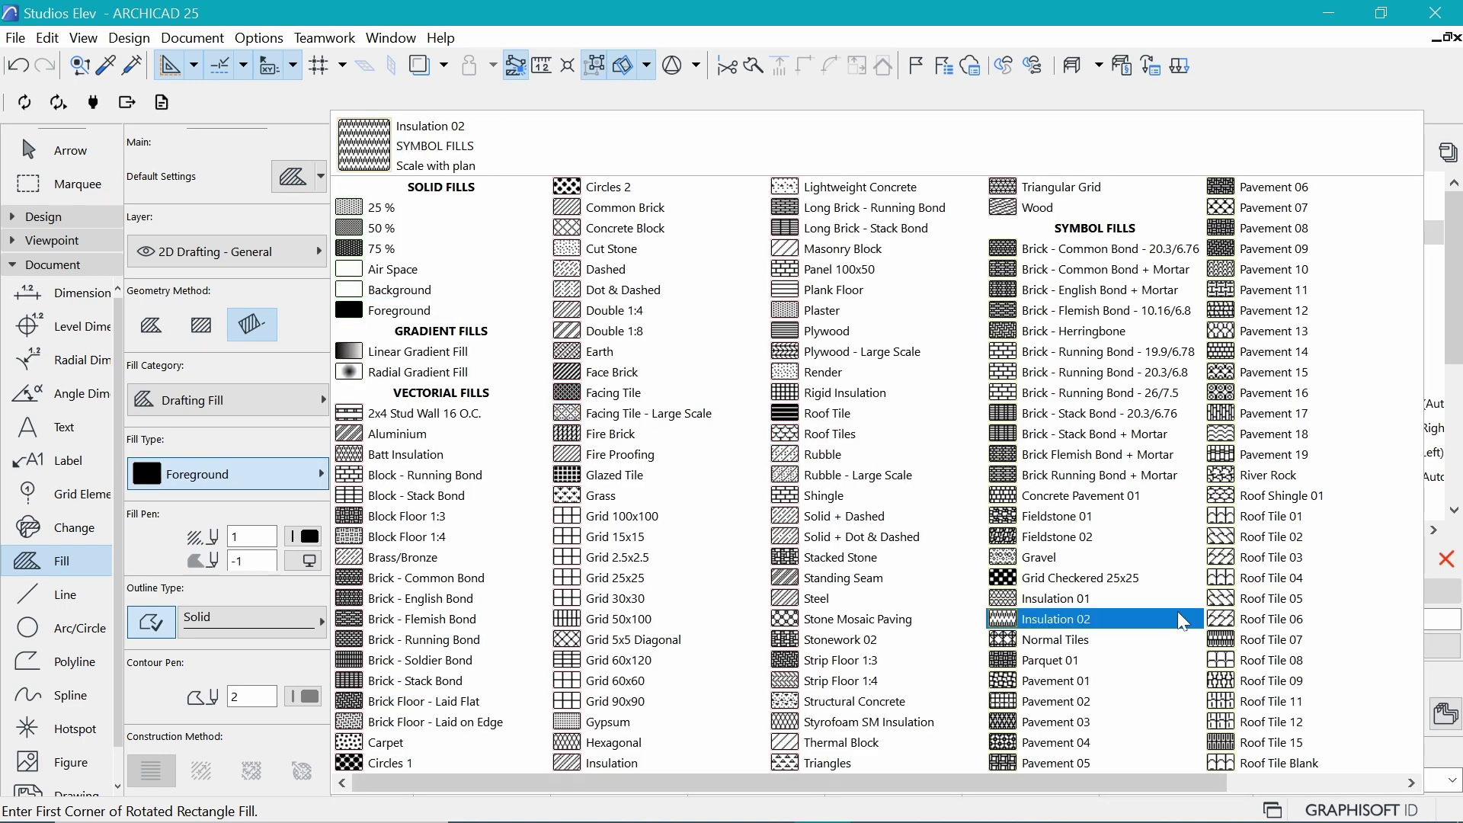
click(613, 577)
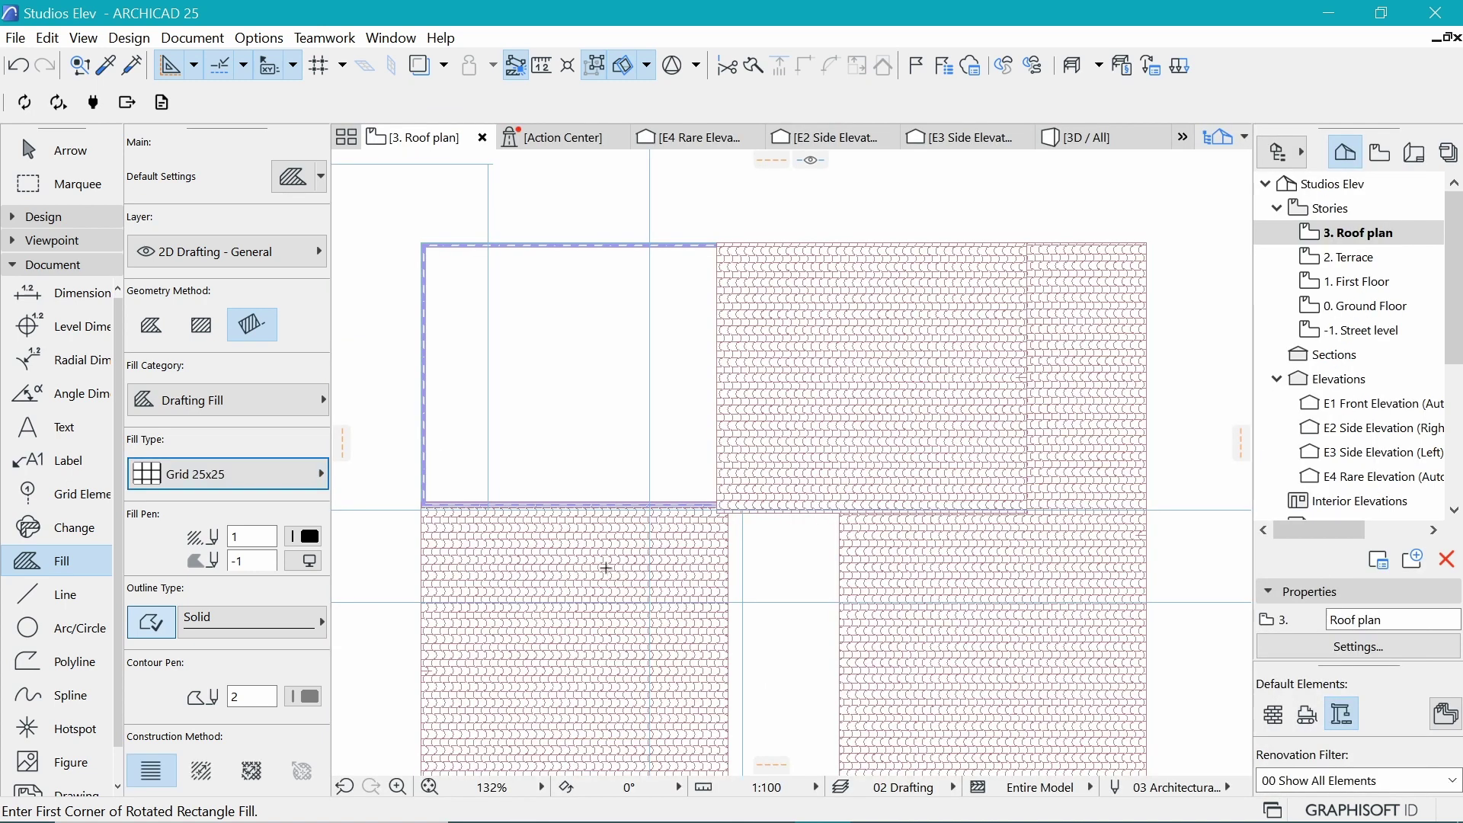
click(303, 537)
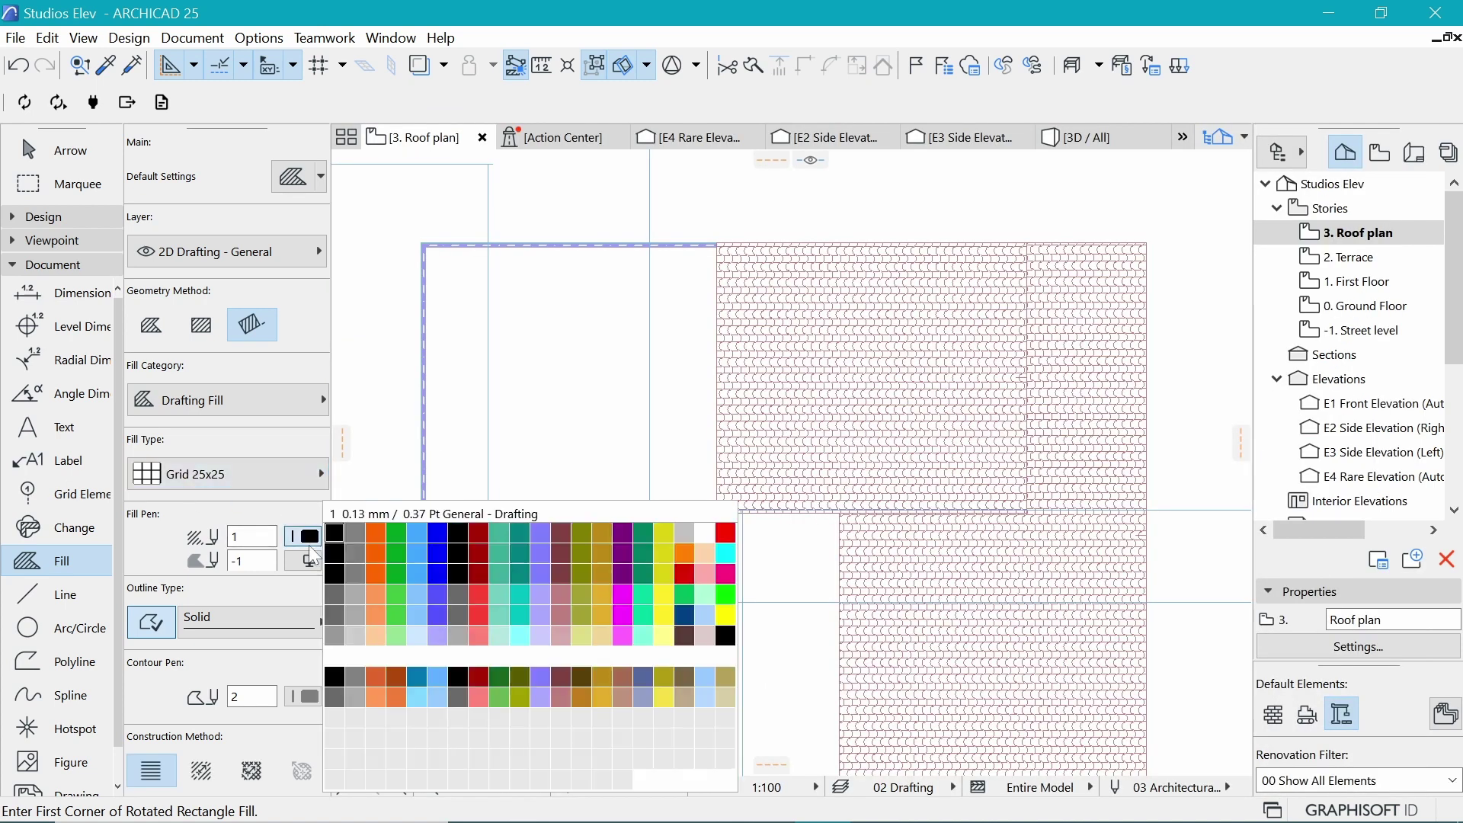
click(355, 635)
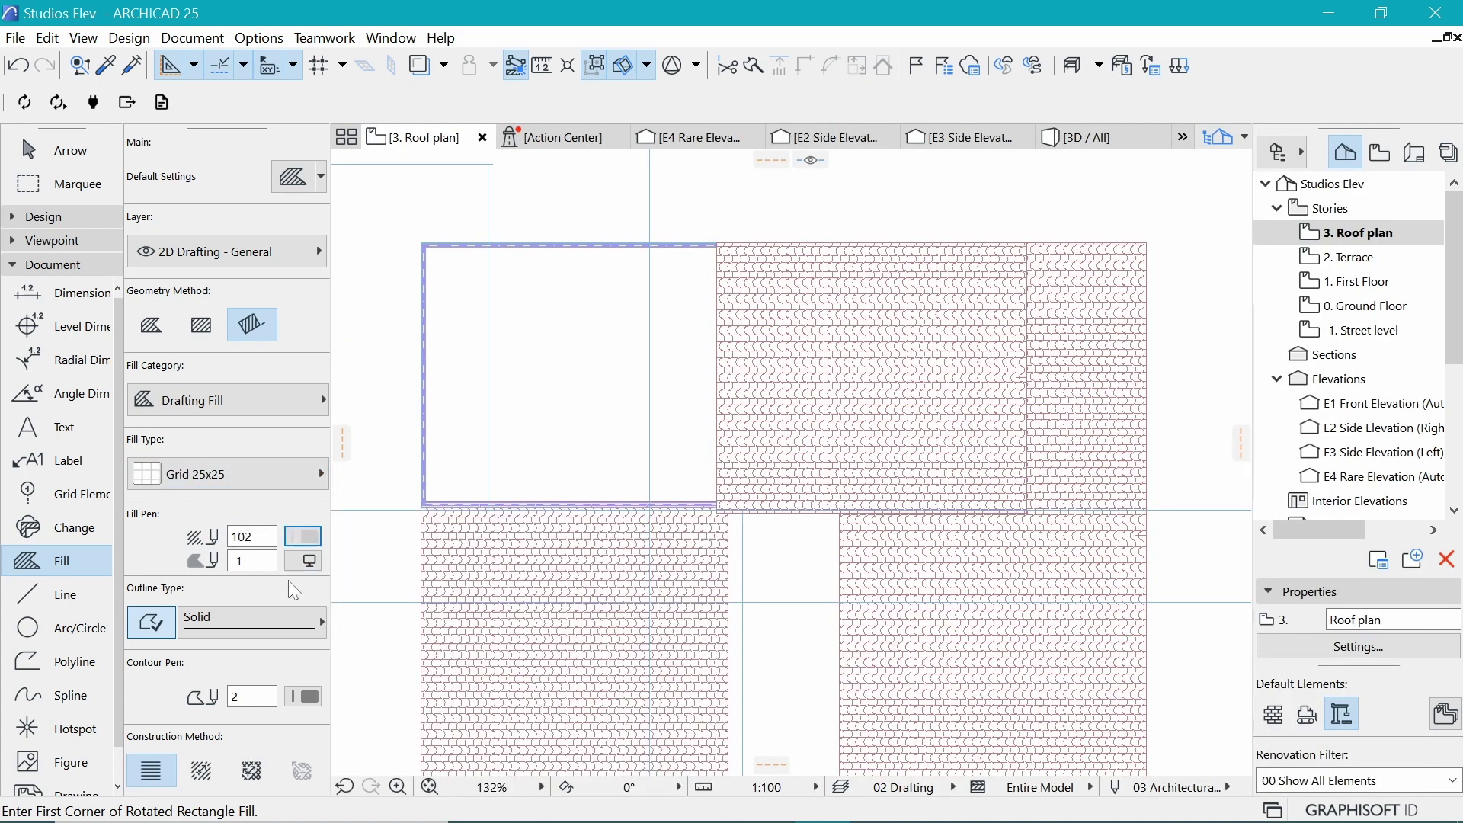
Draw a rectangular grid fill about 5400 mm wide over the empty terrace area enclosed by the railing
click(424, 501)
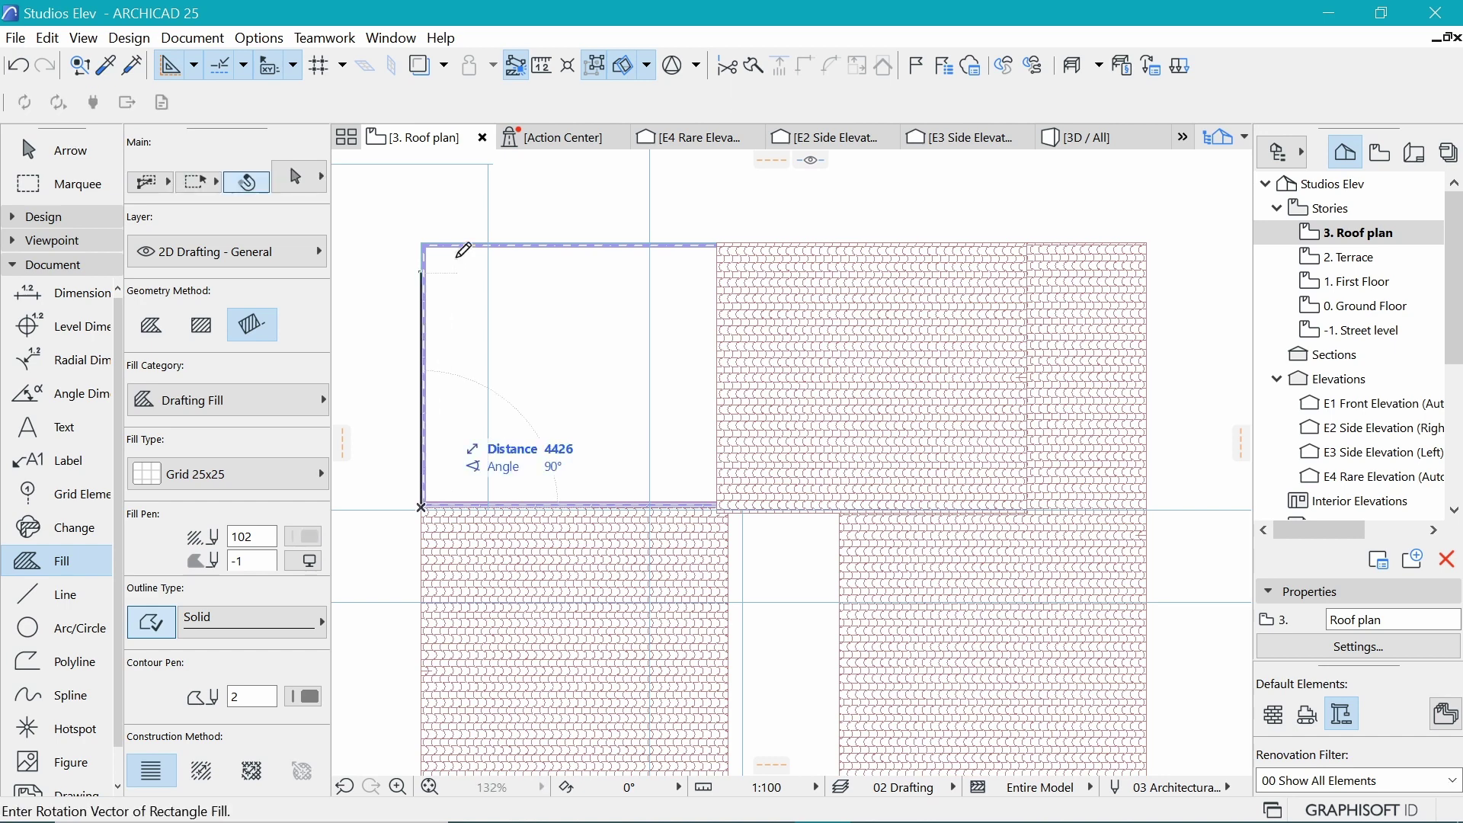
click(421, 243)
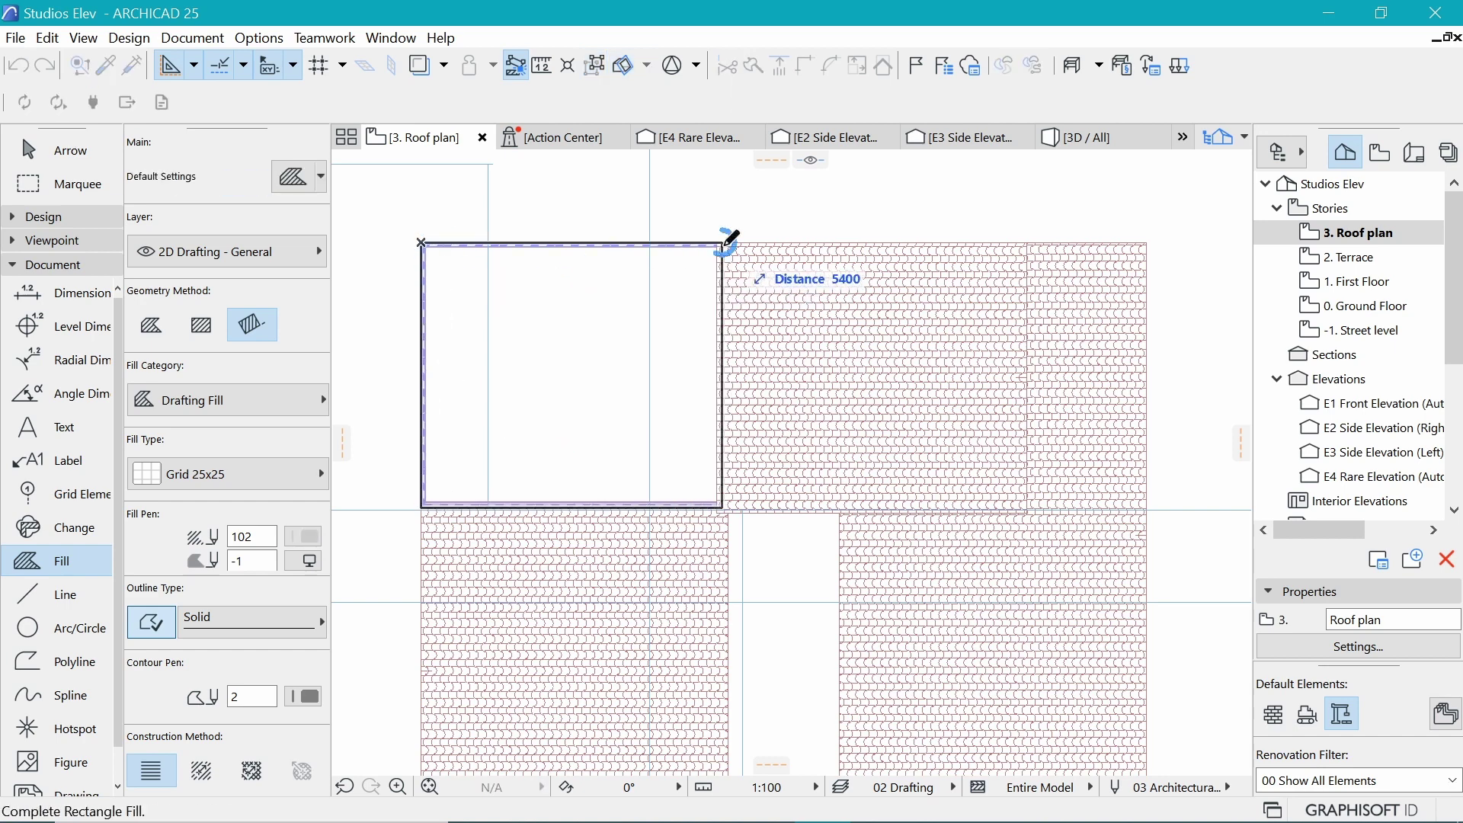
click(725, 242)
click(722, 242)
key(Escape)
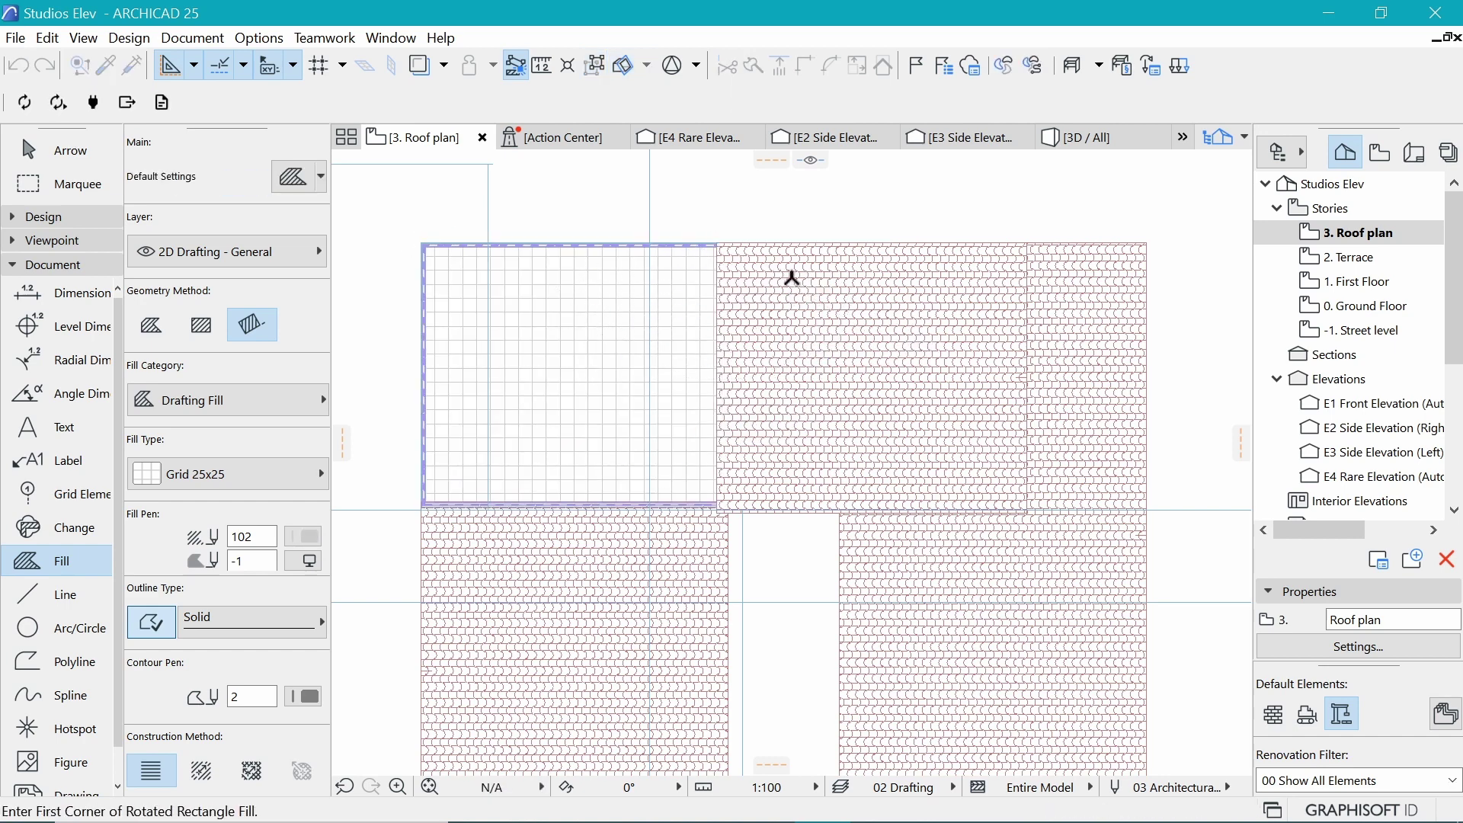
scroll(705, 301, down, 4)
scroll(699, 303, up, 4)
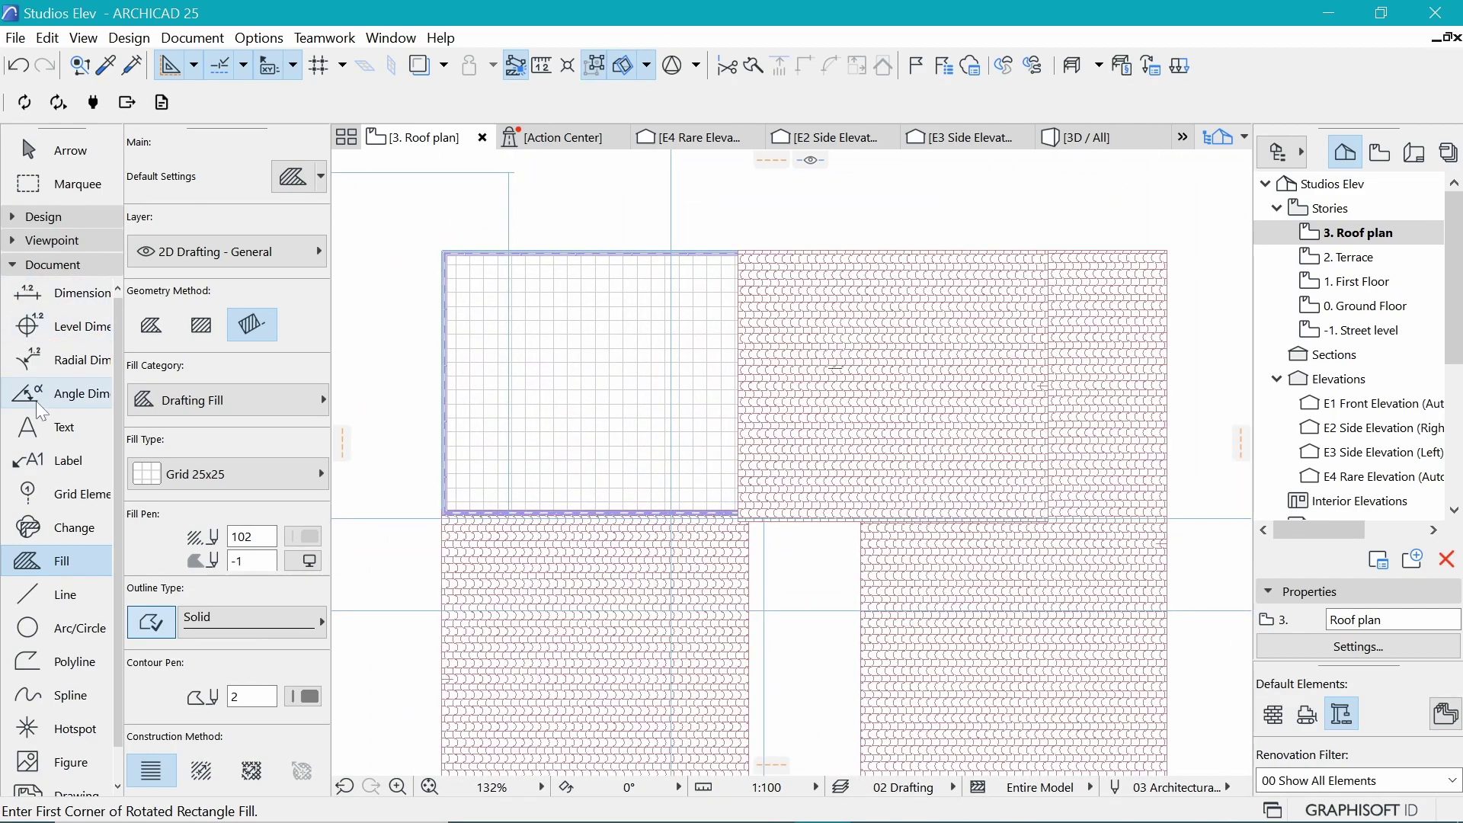
Place the text "Terrace" in the Maiandra GD font on the filled terrace area of the Roof plan
click(28, 446)
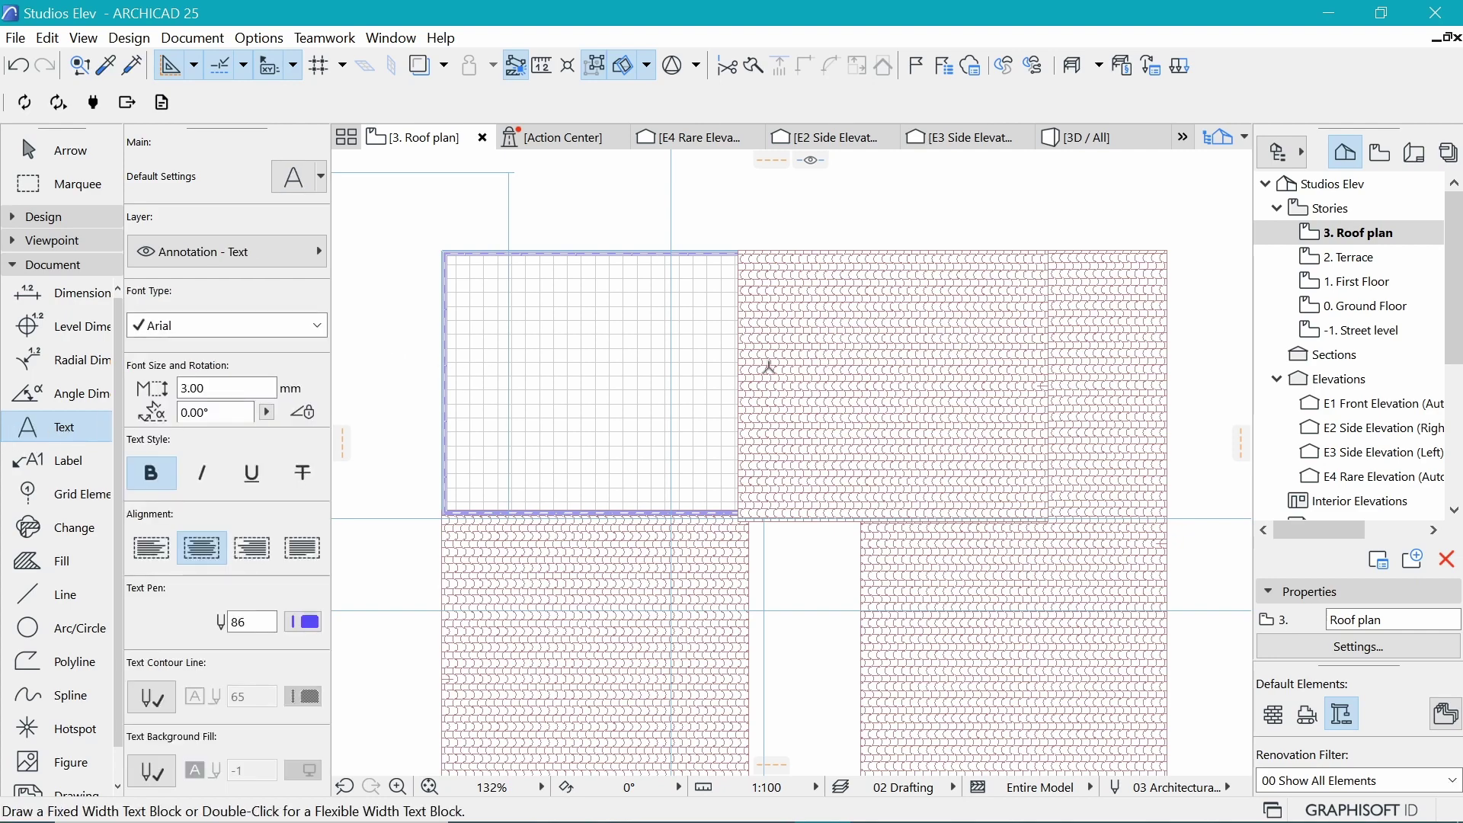
scroll(595, 280, up, 2)
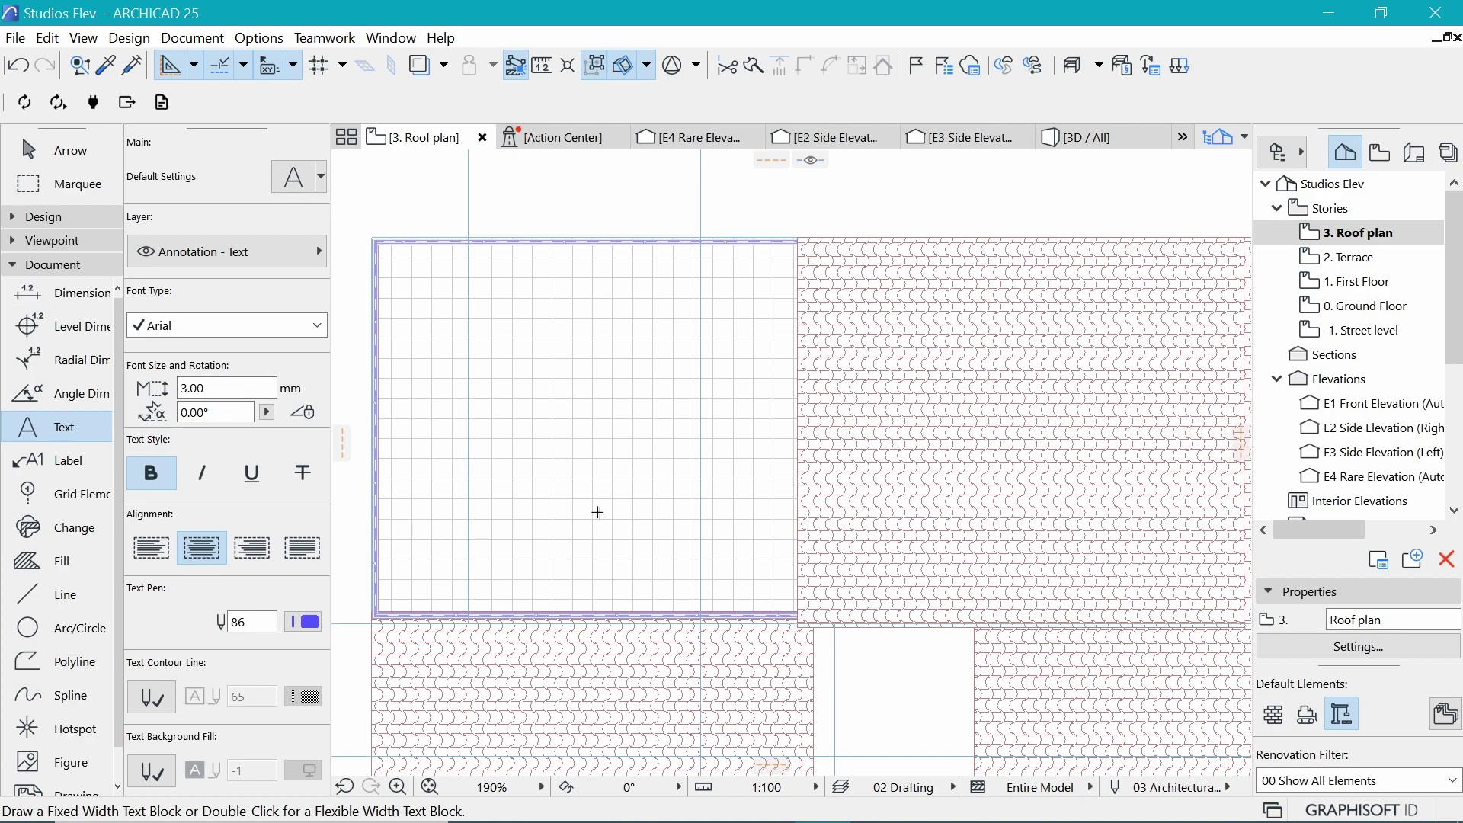
scroll(501, 384, down, 1)
scroll(1065, 461, down, 1)
scroll(692, 438, up, 1)
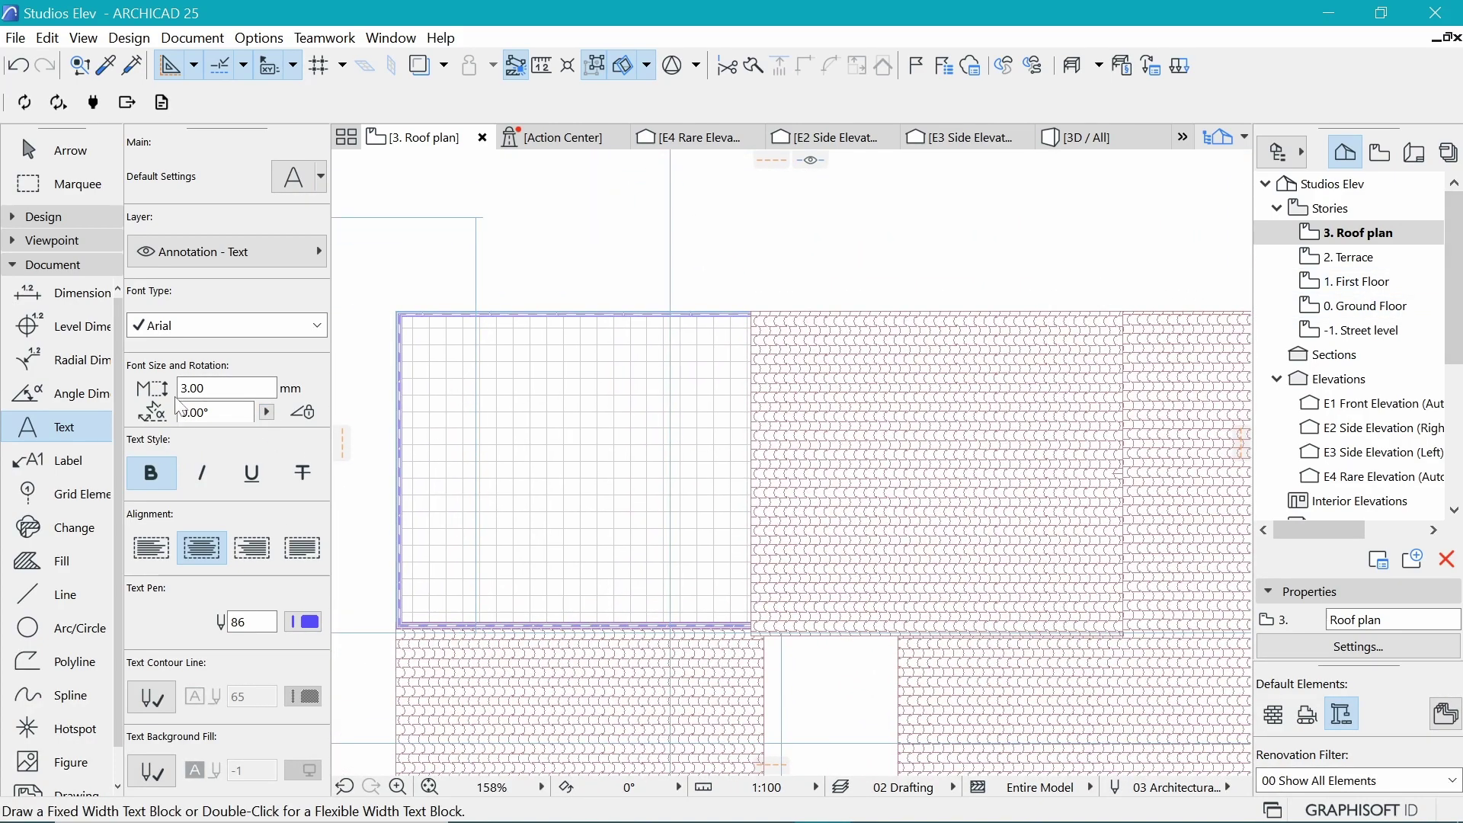
click(223, 325)
drag(335, 107, 335, 46)
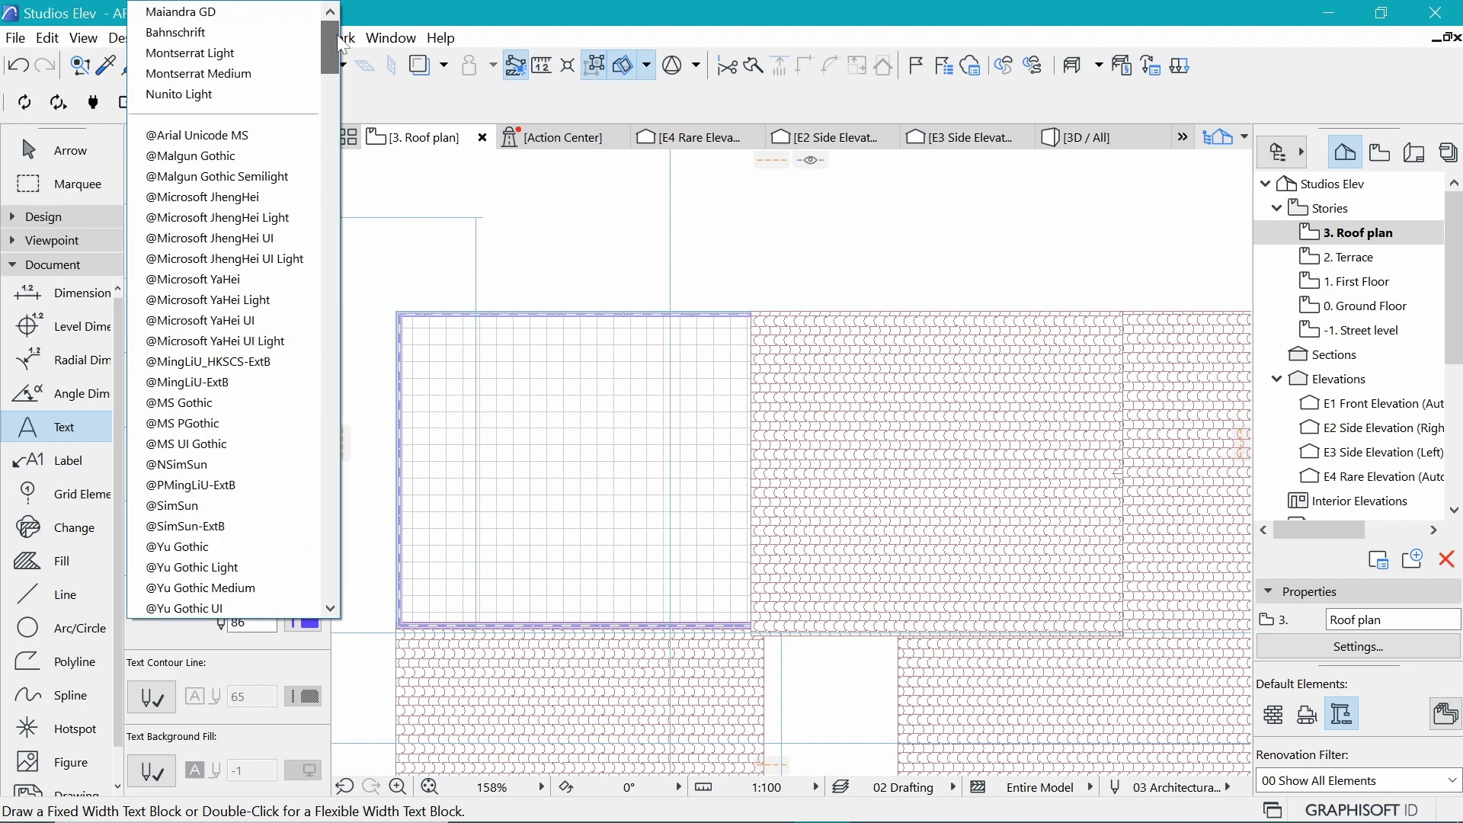
click(264, 17)
double_click(541, 435)
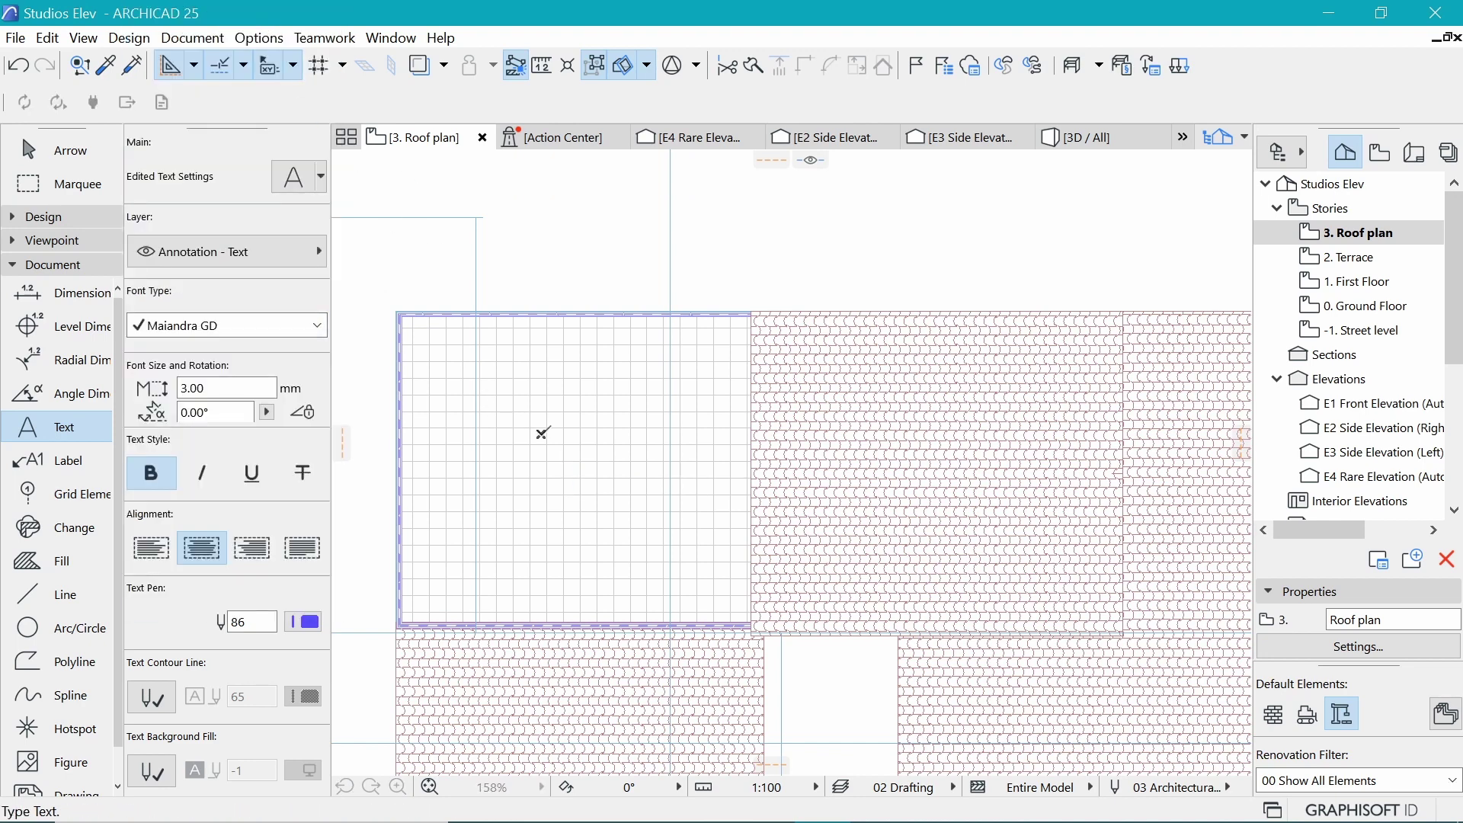
text(Terrace)
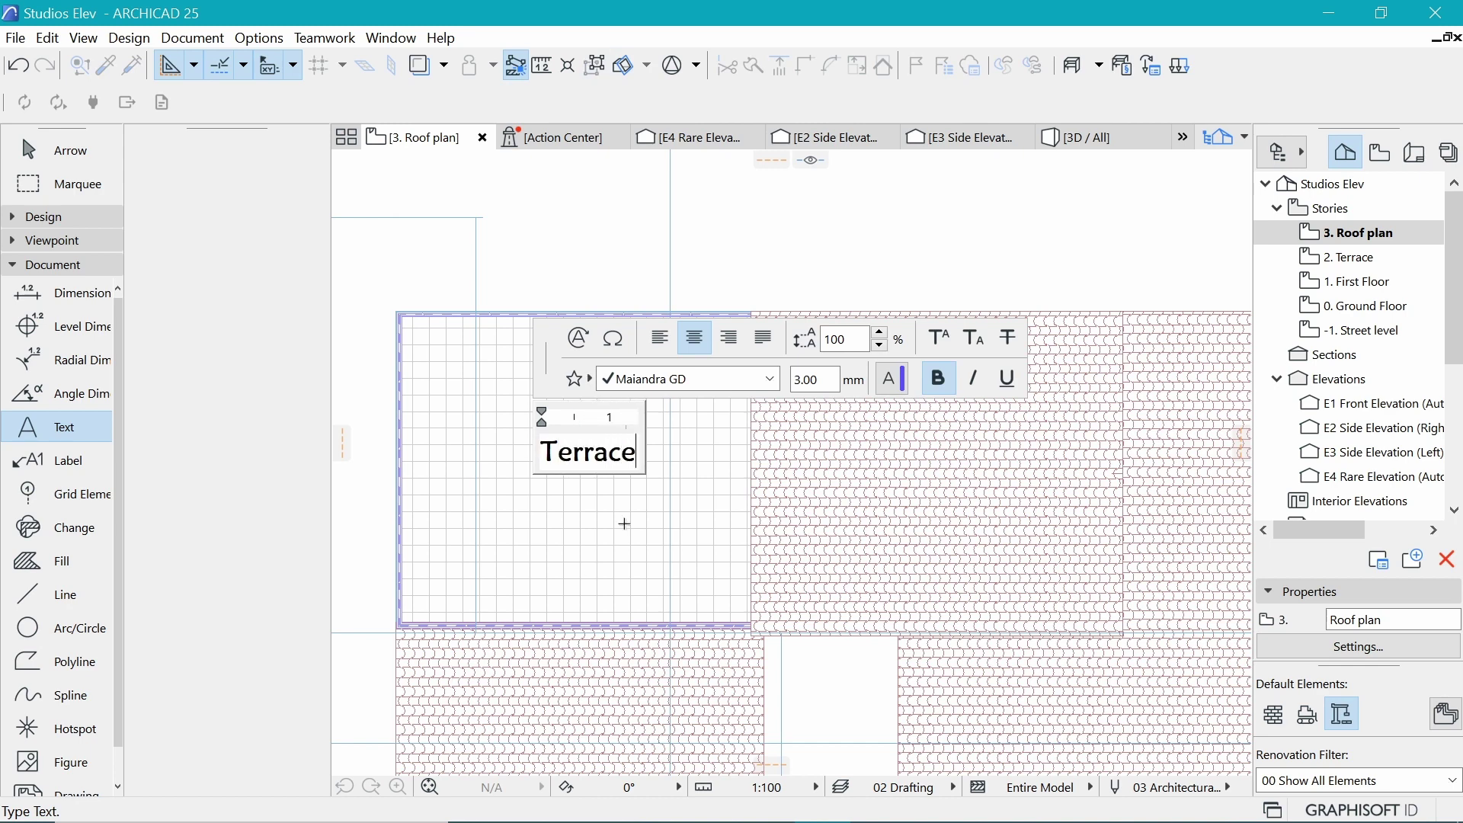
click(644, 526)
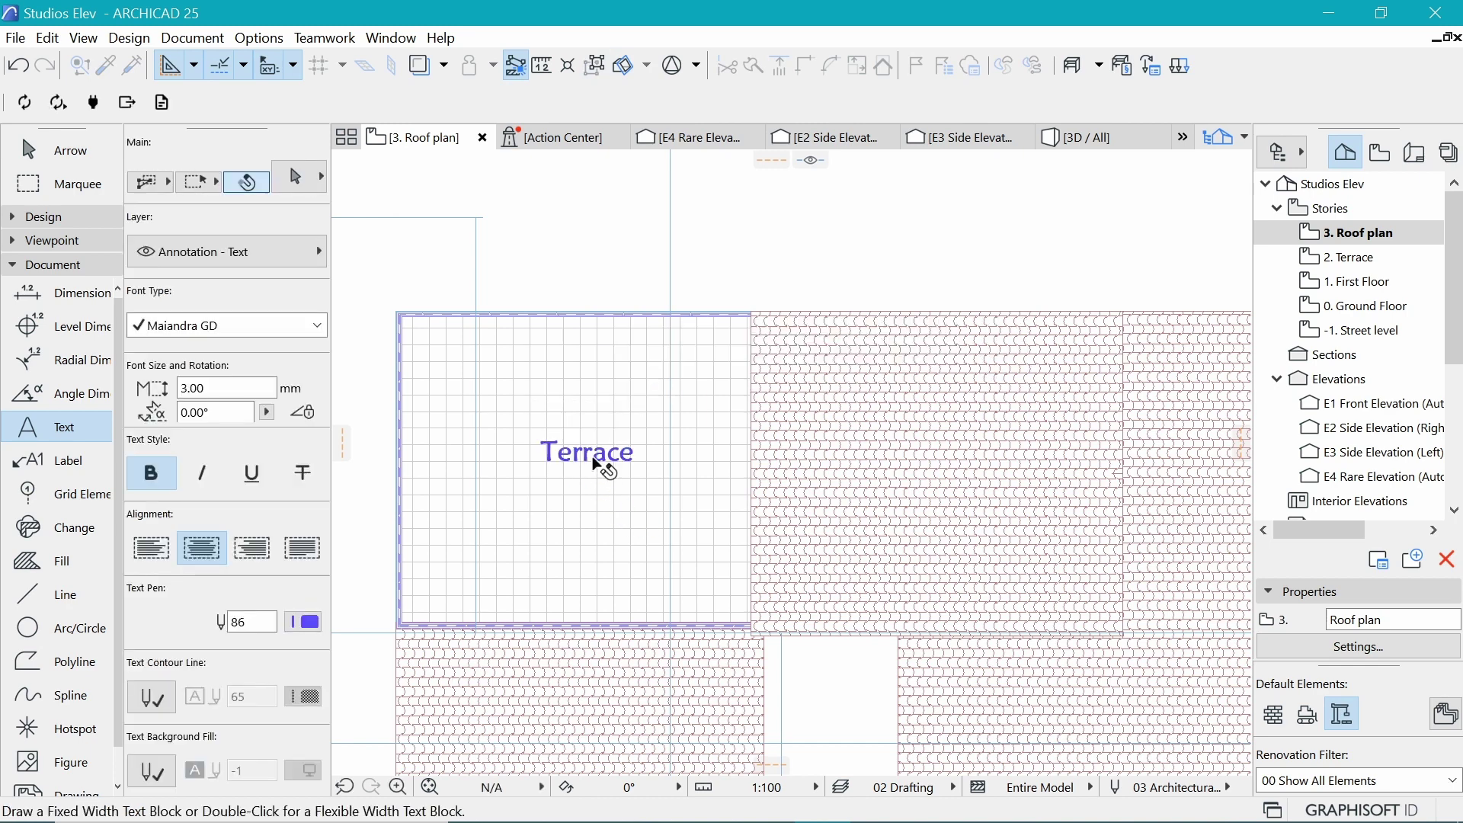
Move the "Terrace" text slightly up and to the left within the terrace fill
key(ctrl+d)
click(587, 451)
click(559, 420)
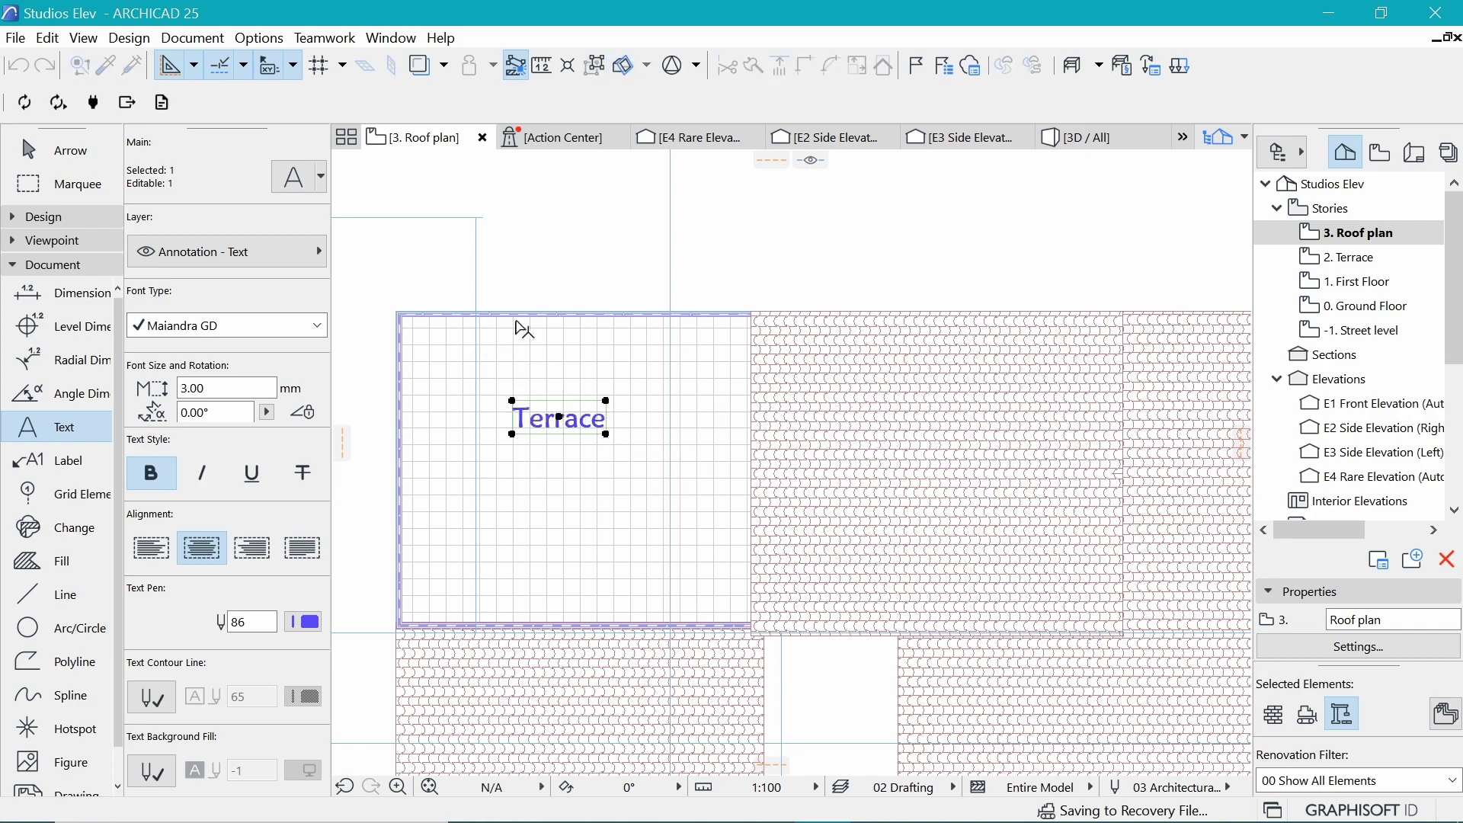
key(Escape)
Place a level dimension on the terrace slab below the "Terrace" text and select it
scroll(581, 304, down, 1)
scroll(599, 308, down, 2)
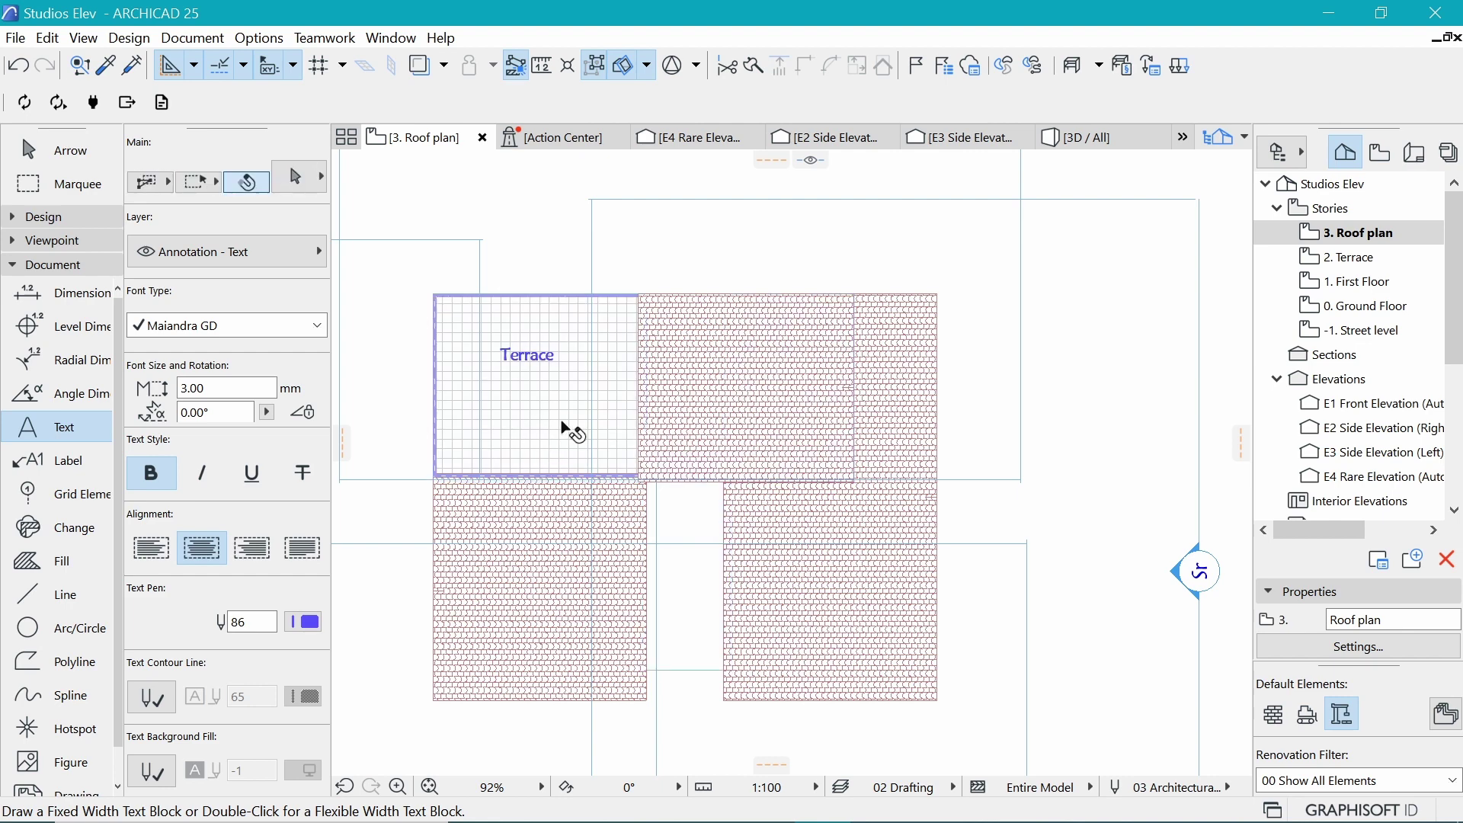
shift+click(542, 402)
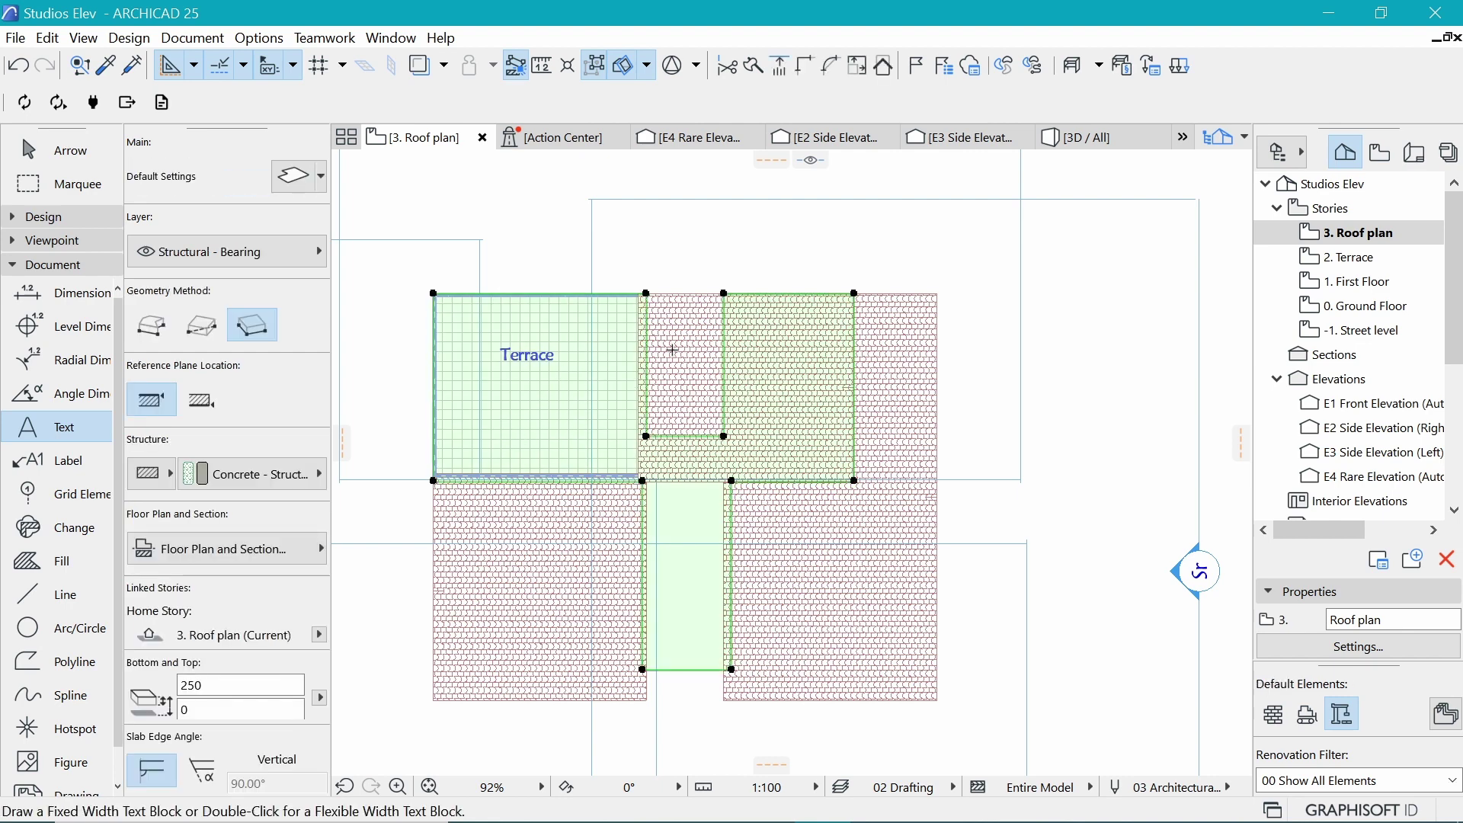
key(Escape)
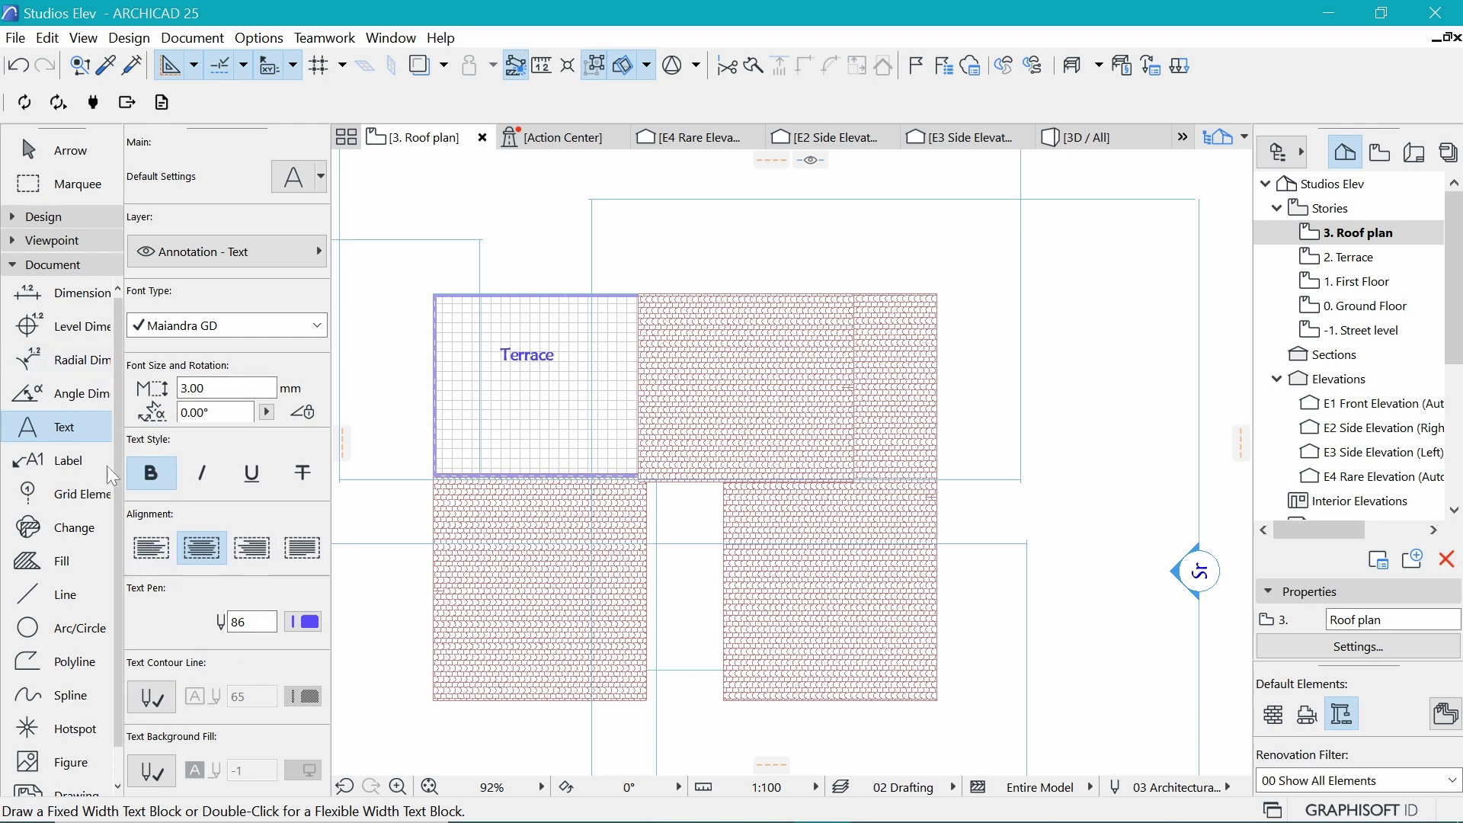
click(55, 340)
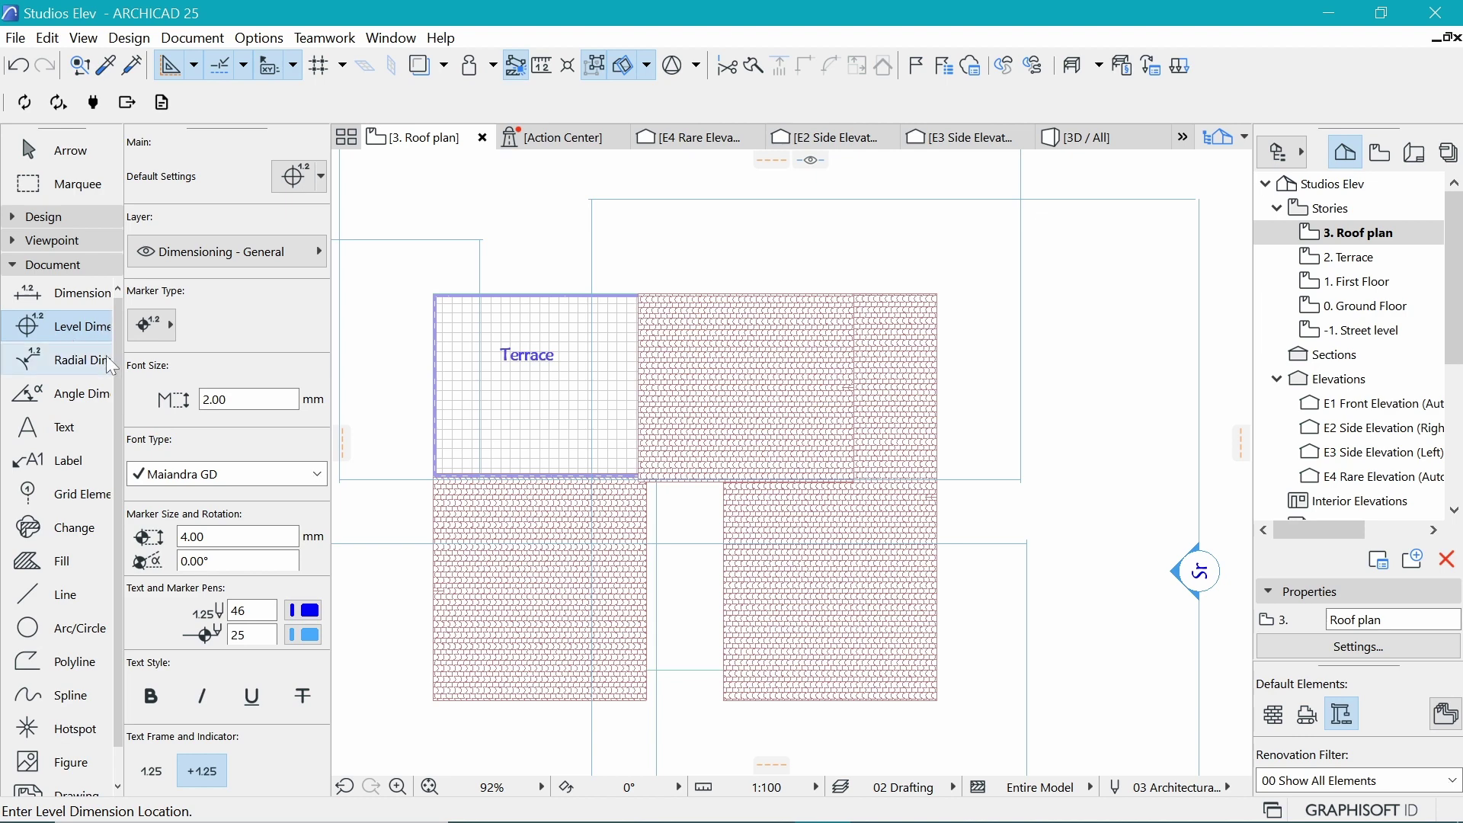
click(170, 326)
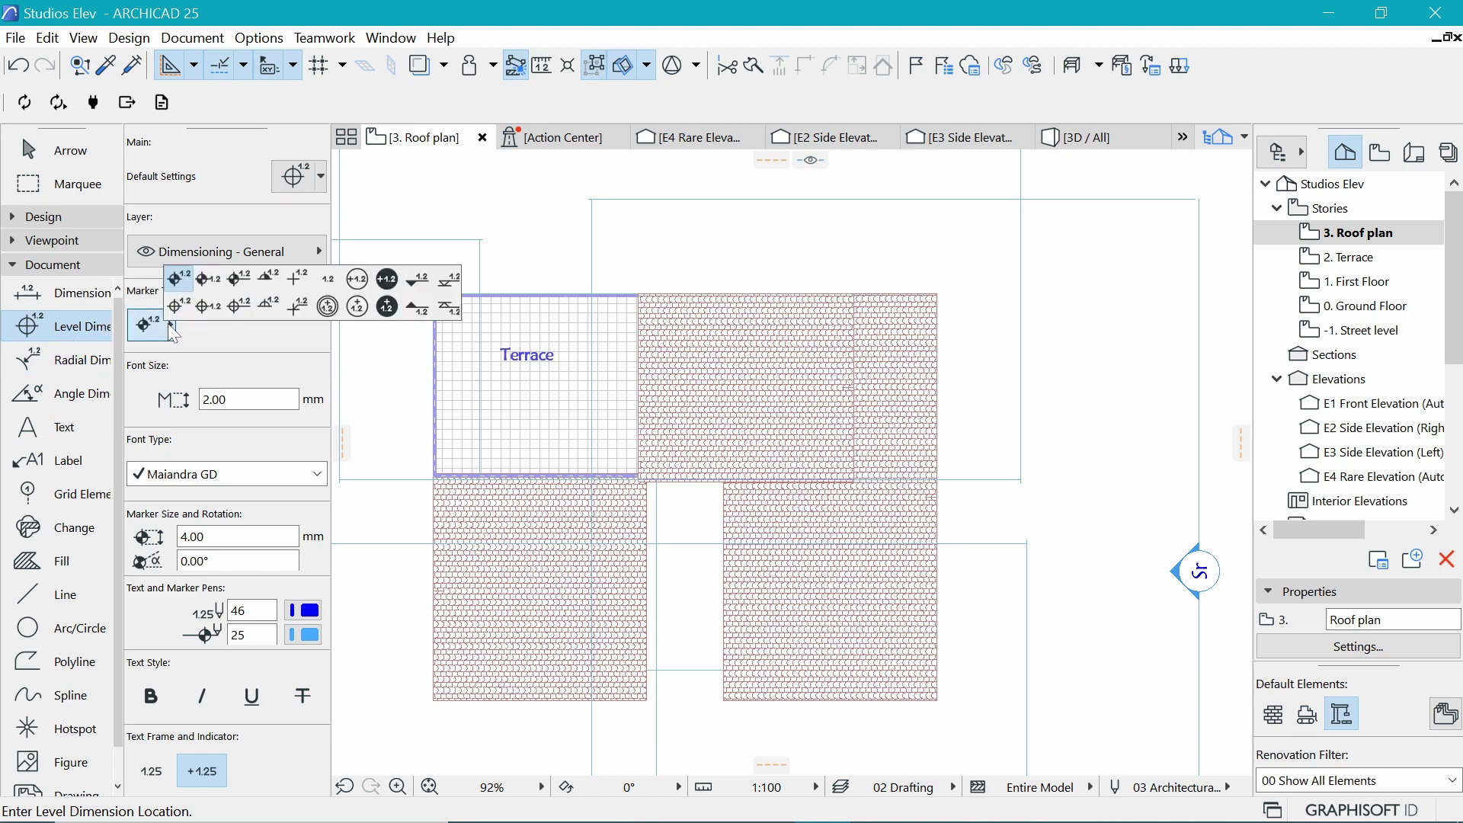
click(148, 329)
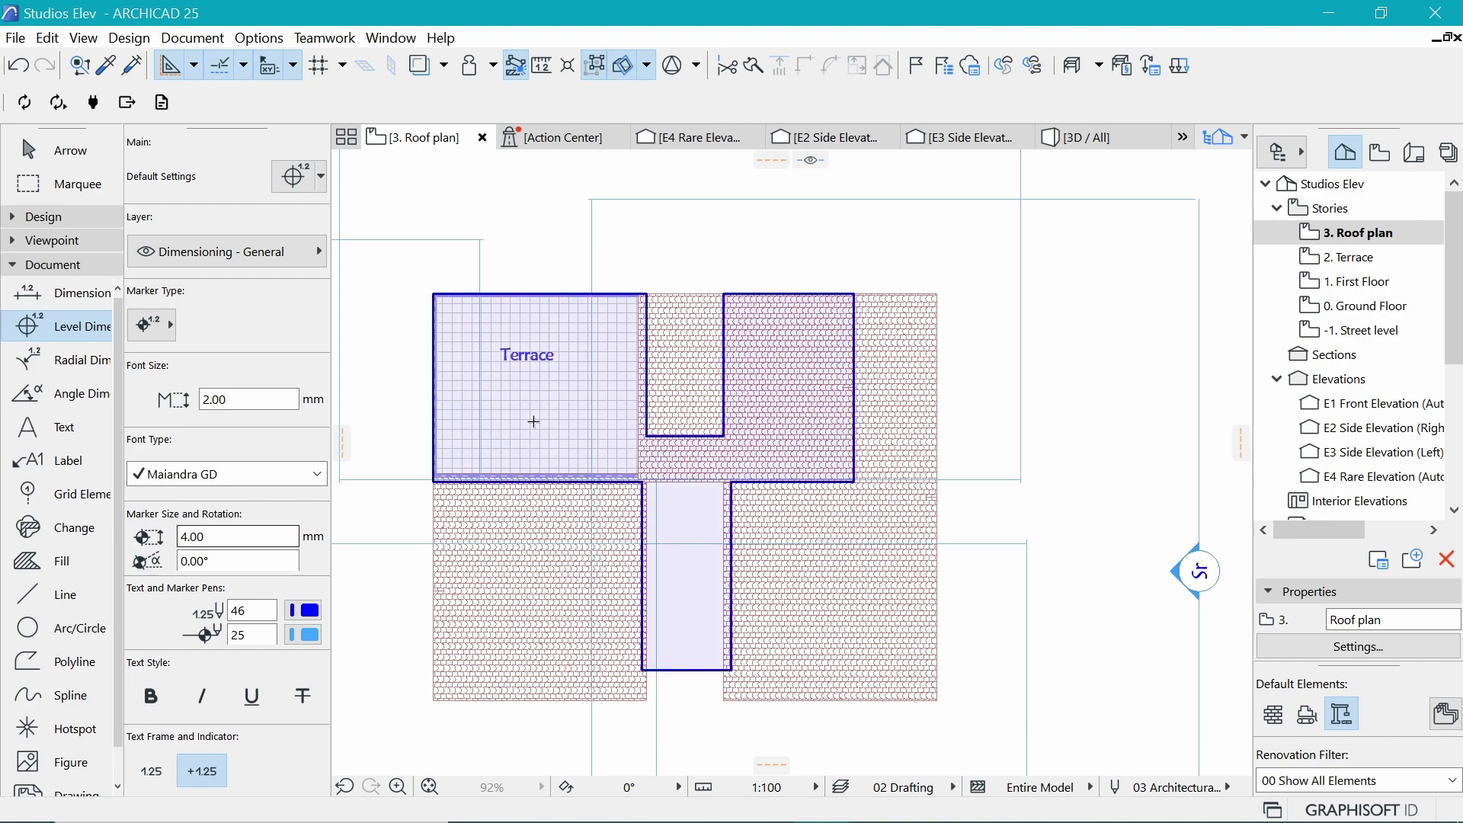
click(534, 423)
scroll(503, 398, up, 3)
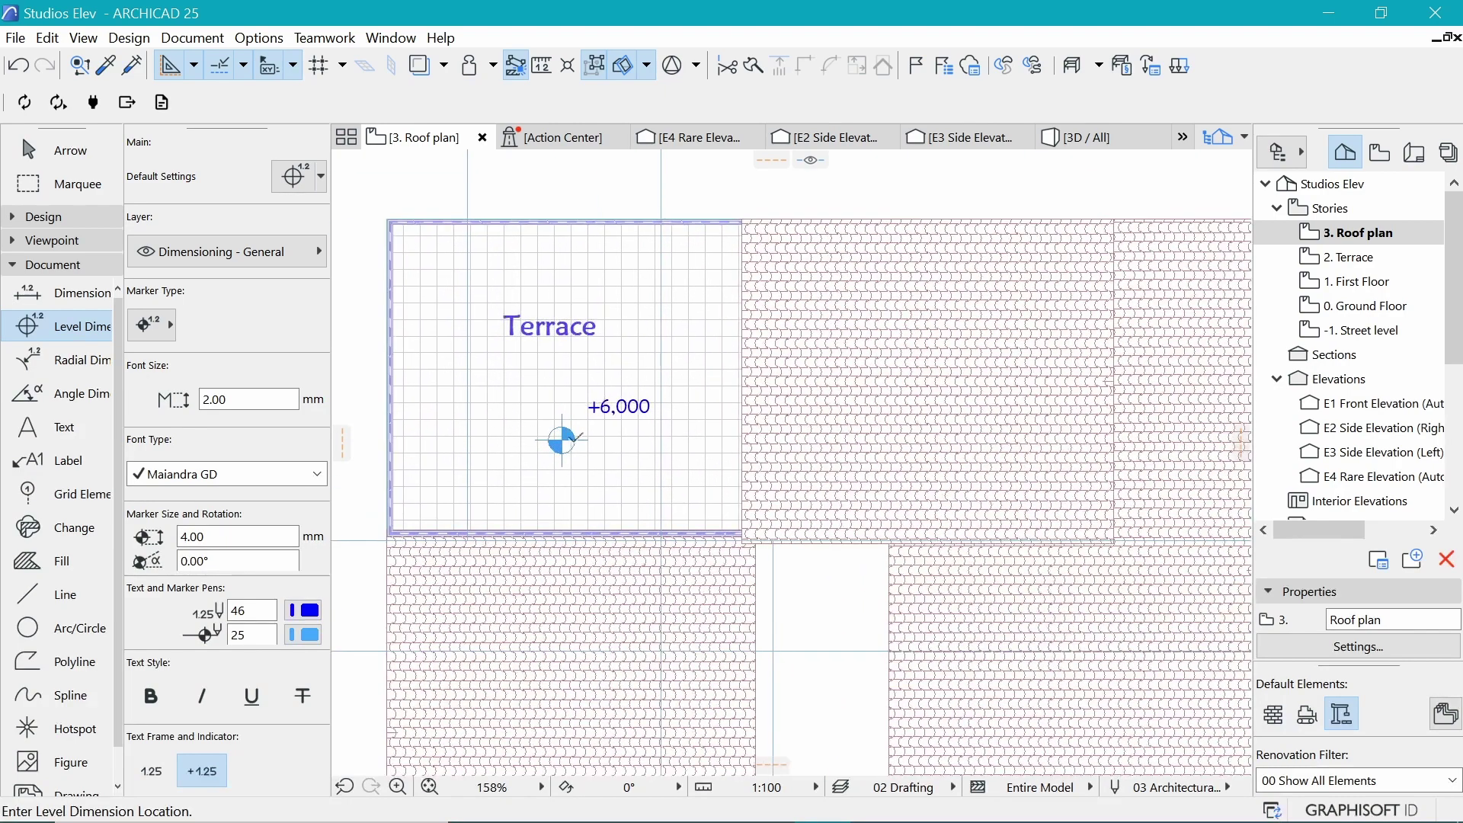
shift+click(570, 438)
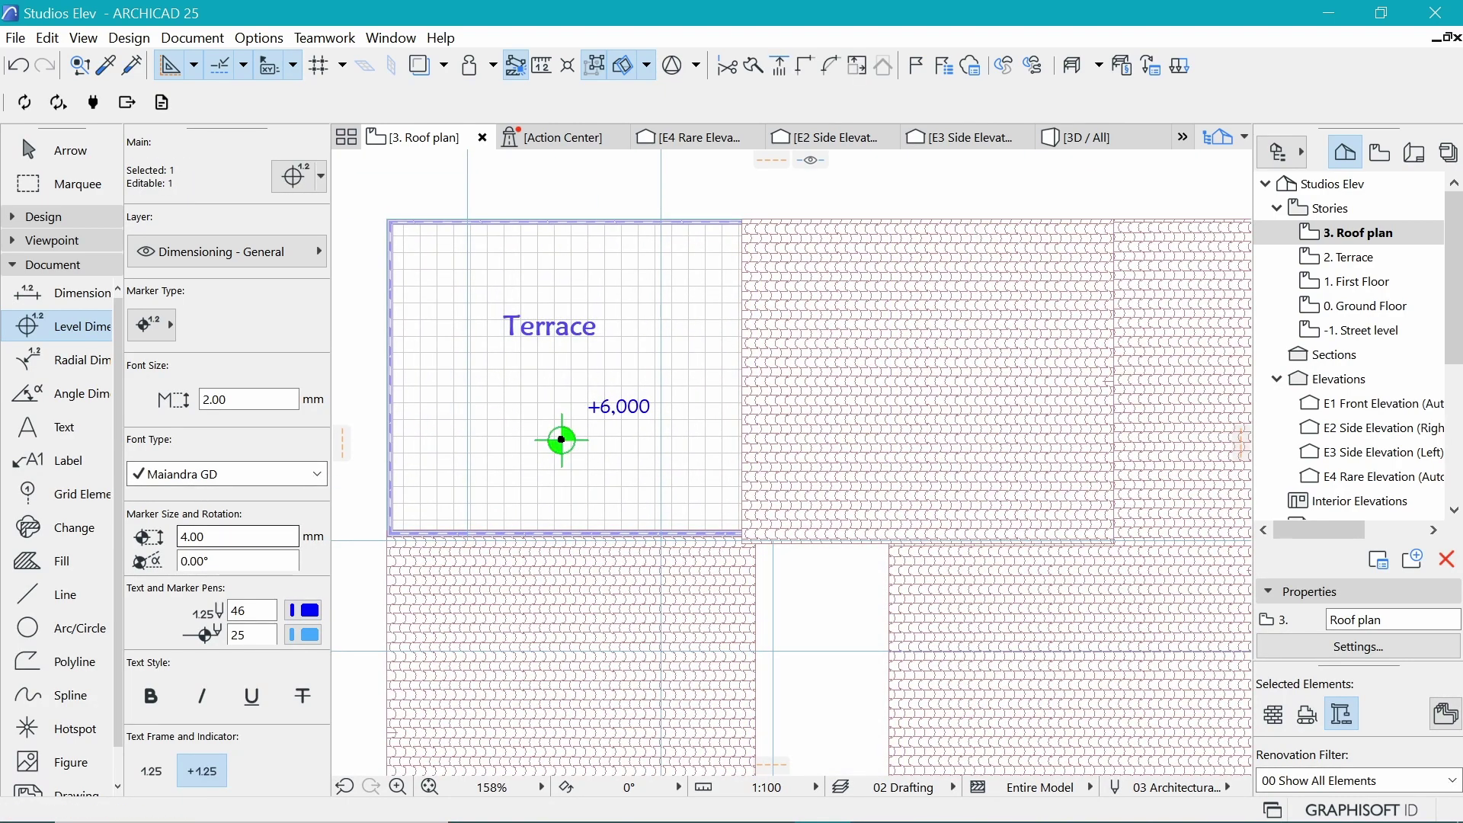
Set the selected terrace level dimension's marker size to 1.50 mm and its font size to 1.20 mm
drag(221, 536, 142, 534)
text(1.50)
key(Return)
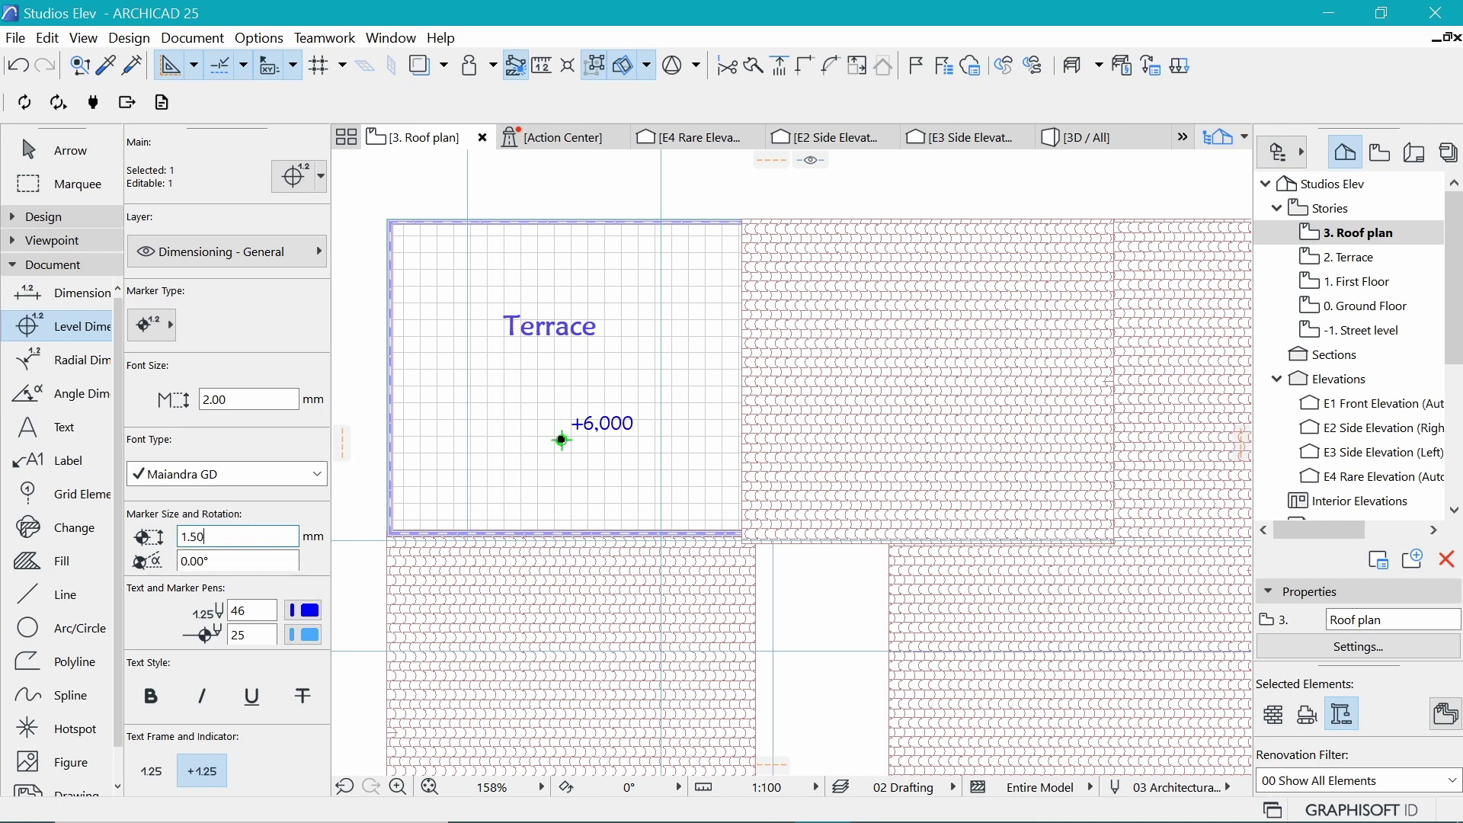
click(191, 410)
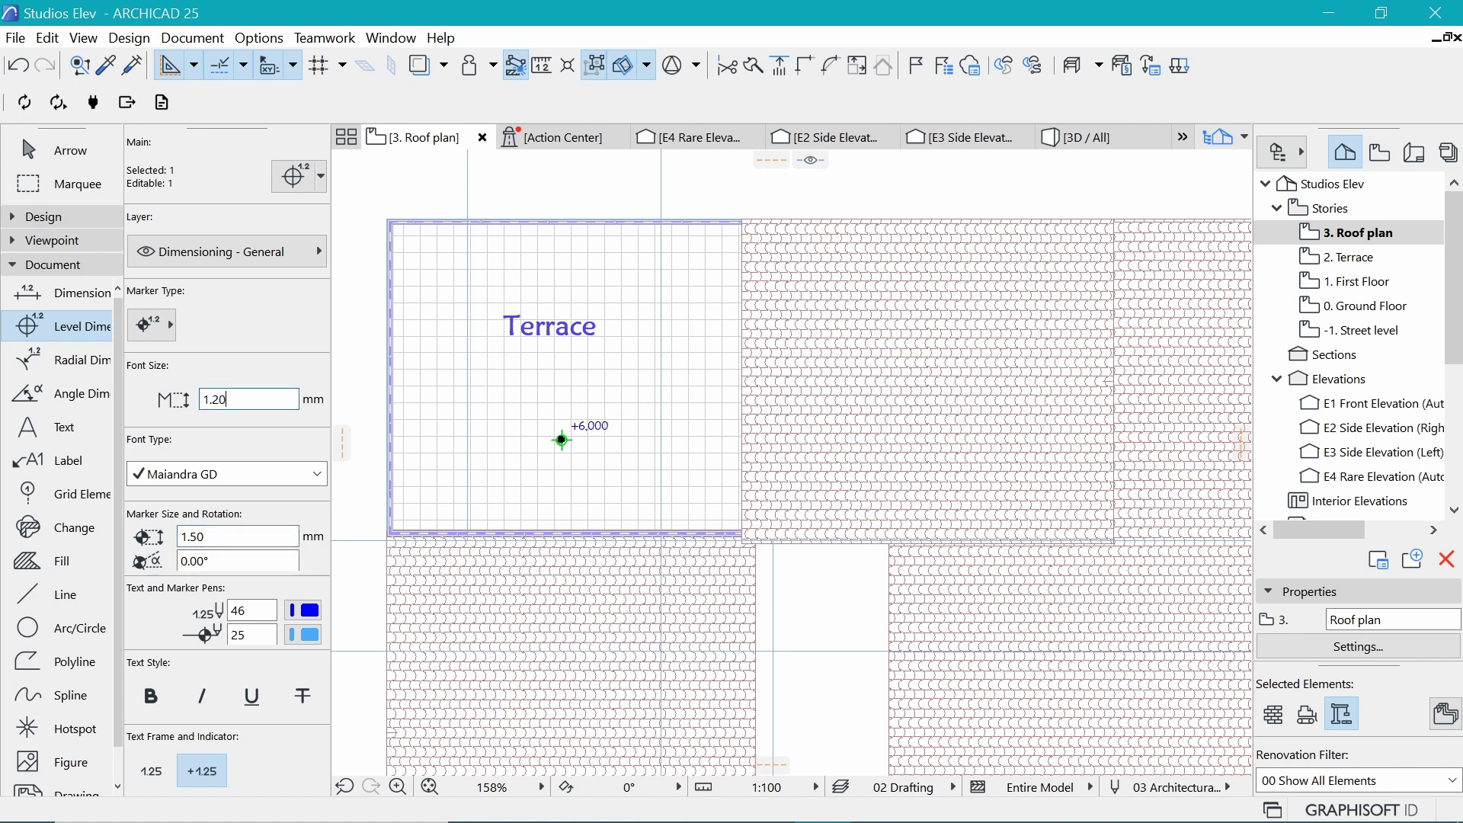
Move the terrace level dimension about 680 mm up and to the left, closer to the "Terrace" text, and deselect it
key(ctrl+d)
click(561, 439)
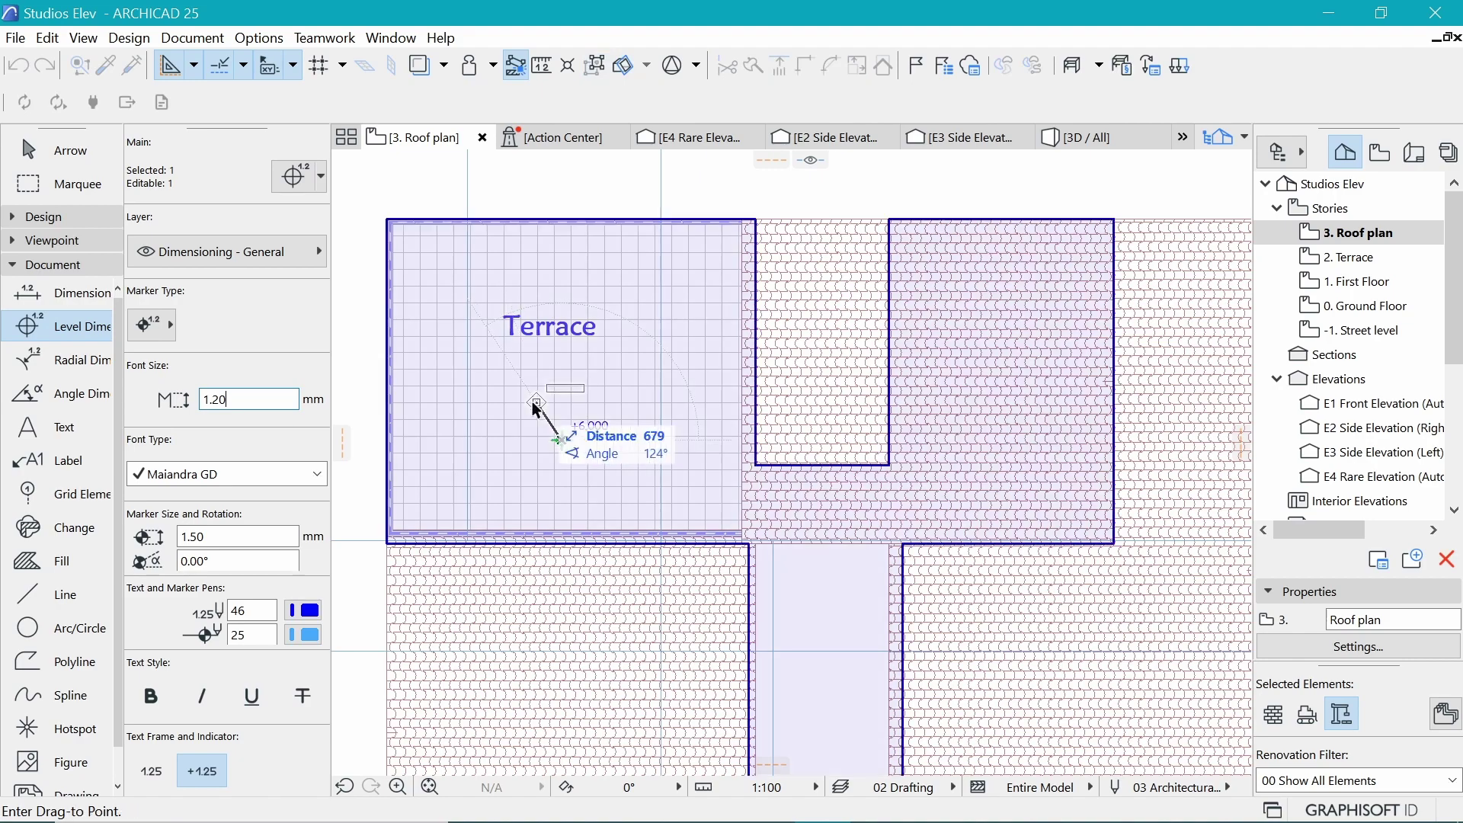
click(531, 403)
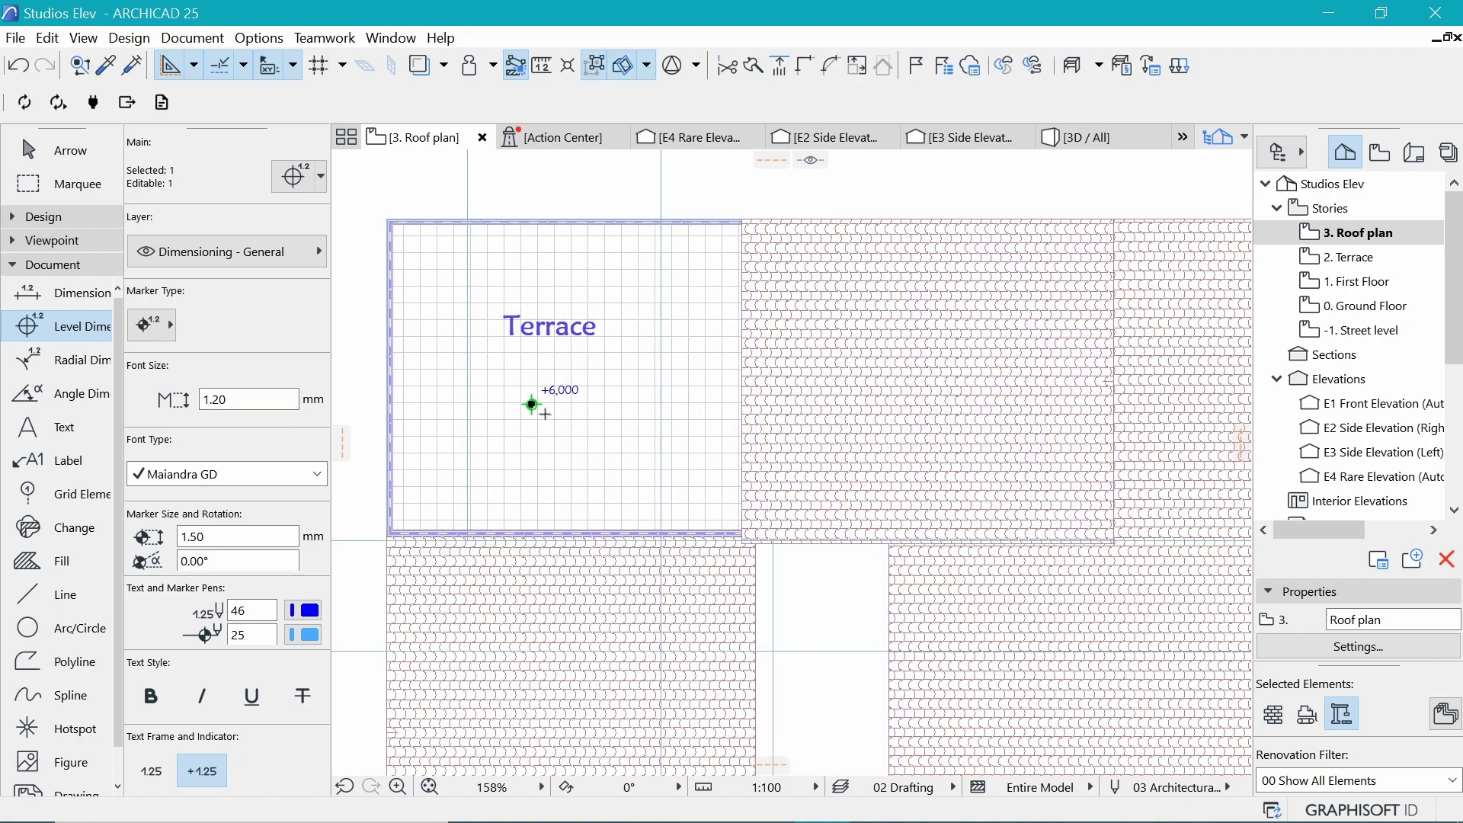
key(Escape)
Place a second level dimension in the open gap between the two lower roofs of the Roof plan
scroll(606, 280, down, 3)
scroll(755, 480, up, 2)
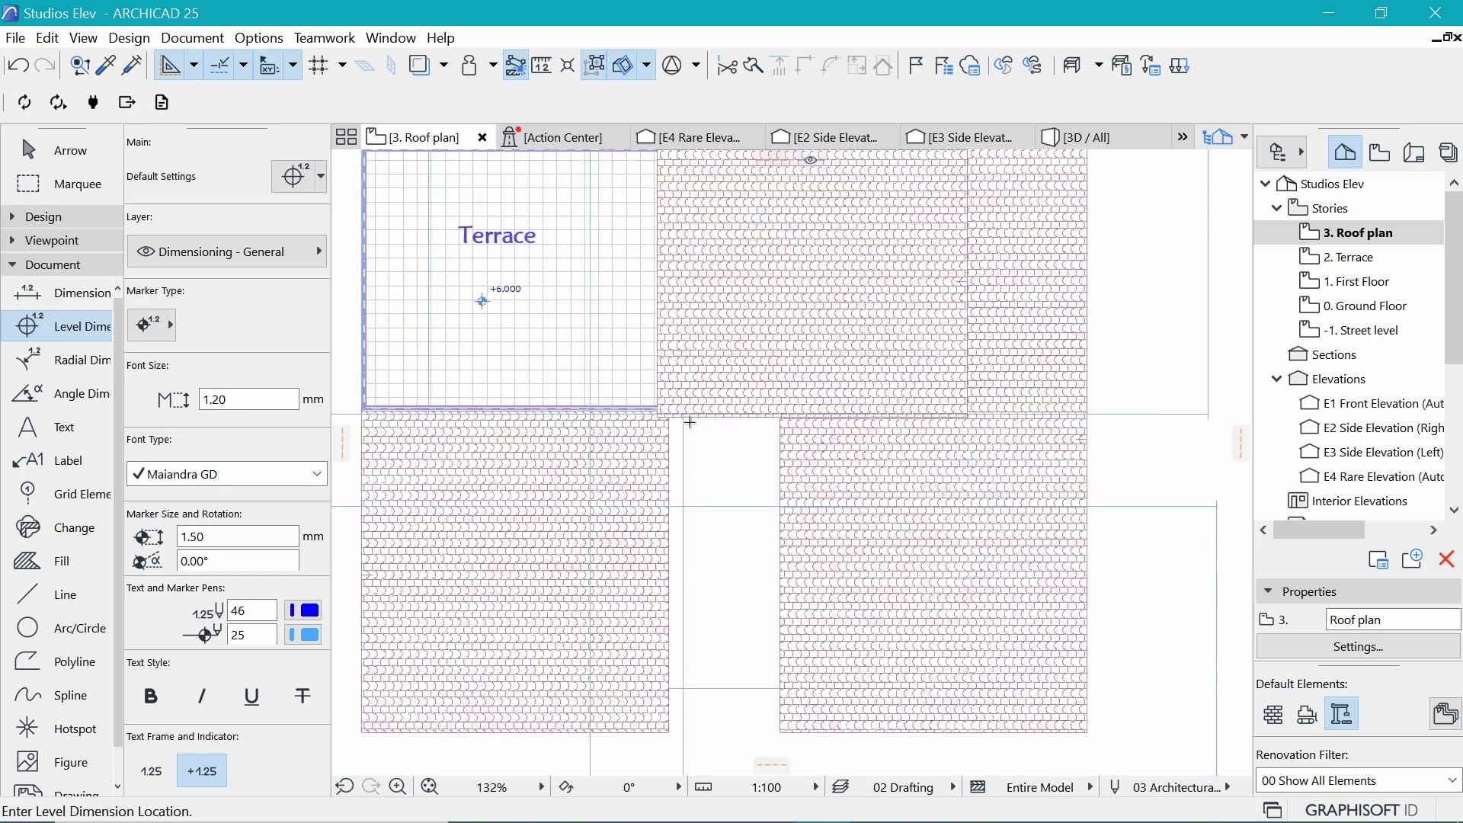
click(723, 586)
scroll(716, 538, down, 2)
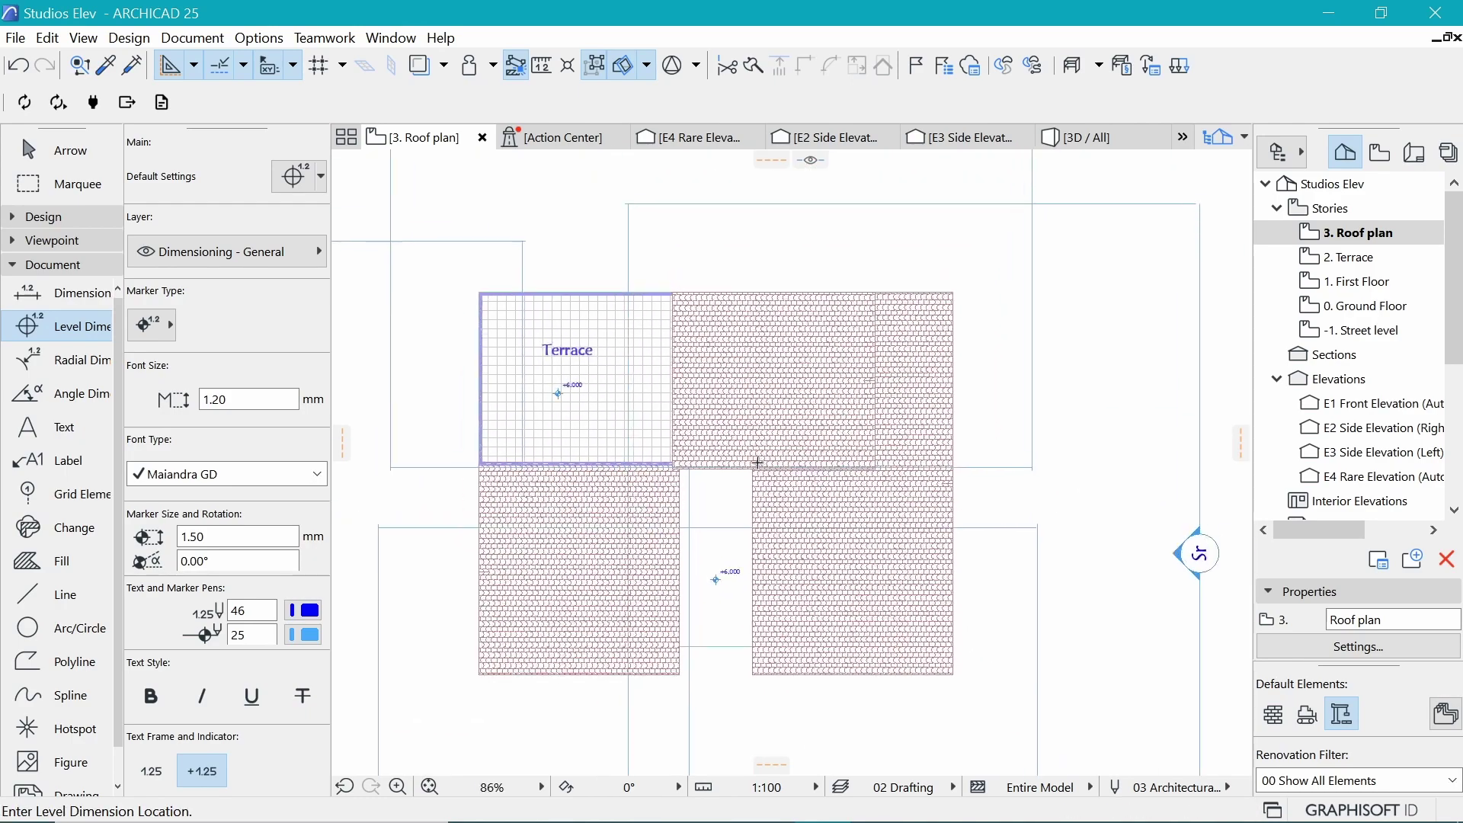
scroll(763, 463, up, 1)
scroll(730, 617, up, 1)
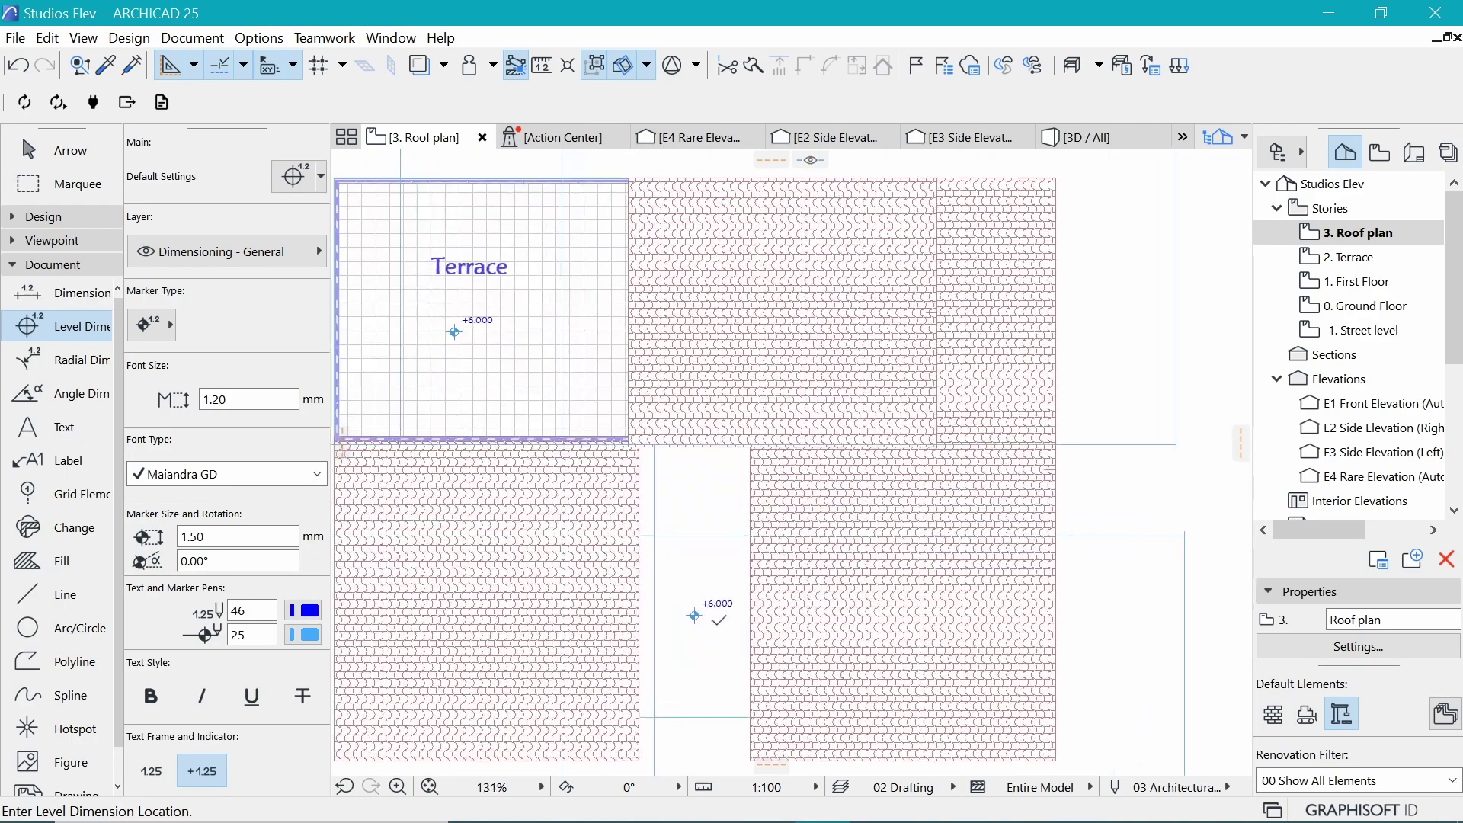
Open the Story Settings from the 2. Terrace story
click(1391, 313)
click(1384, 284)
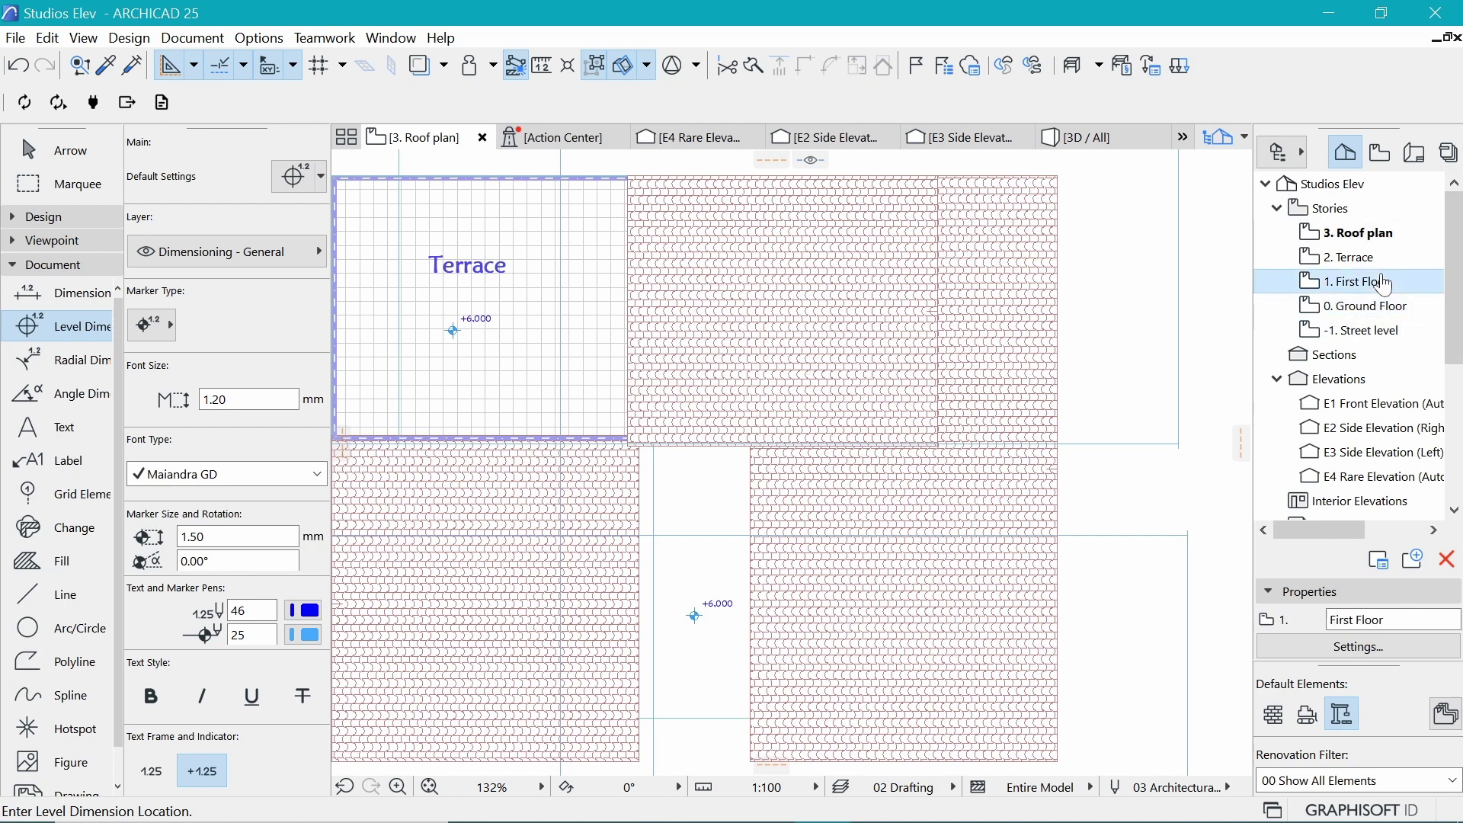
click(1360, 262)
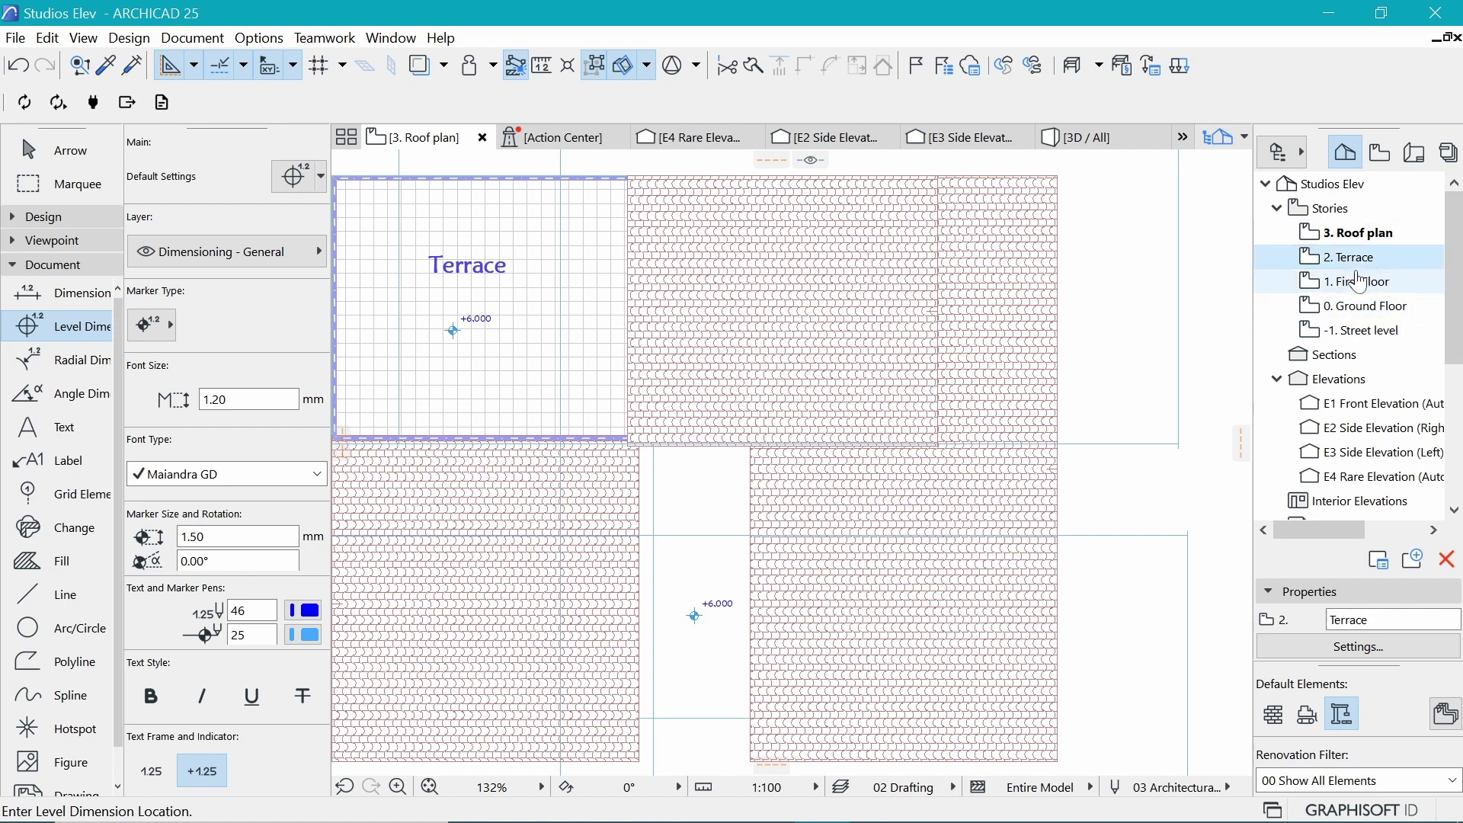
right_click(1362, 273)
click(1287, 554)
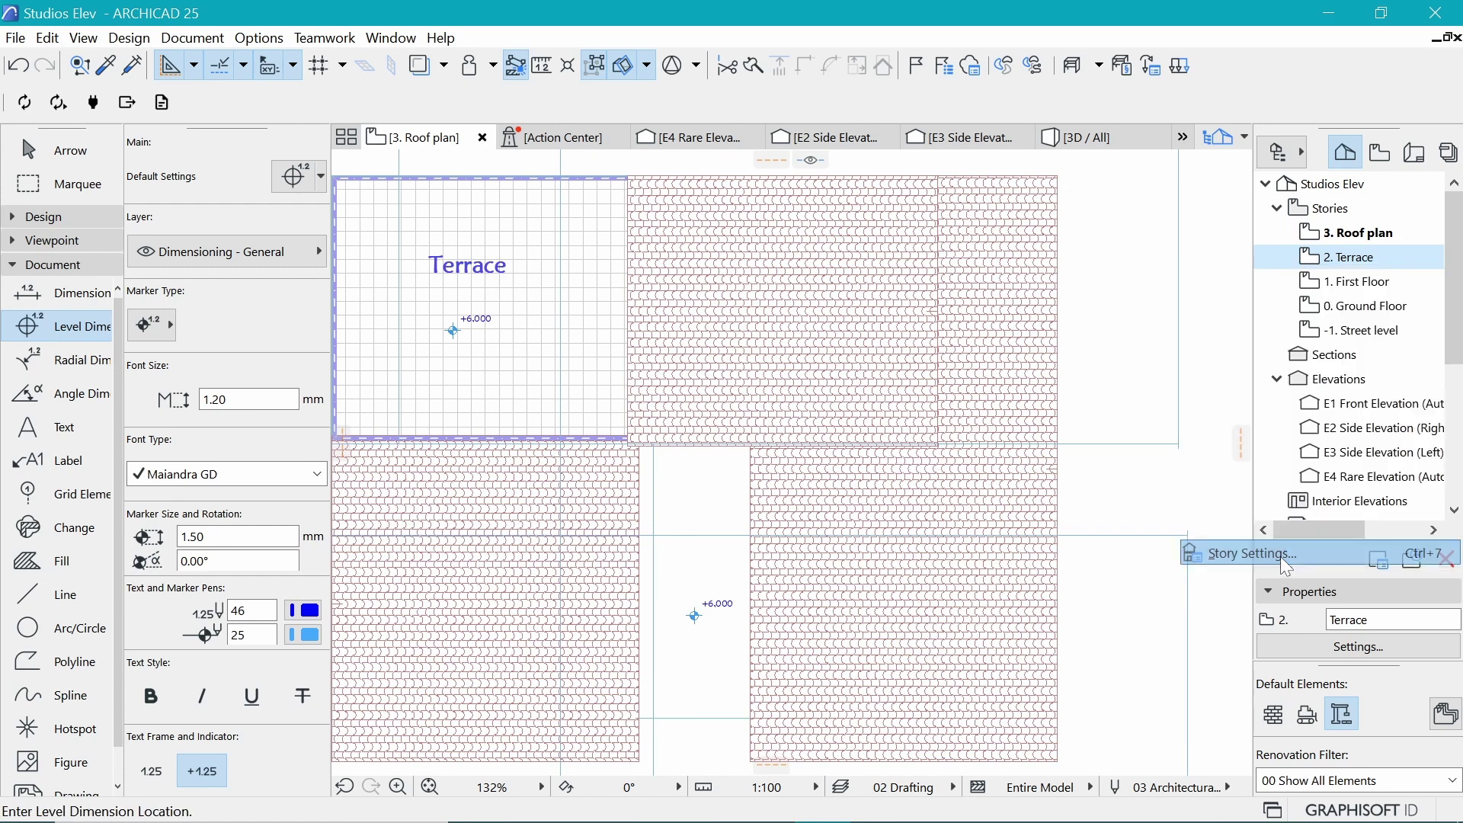
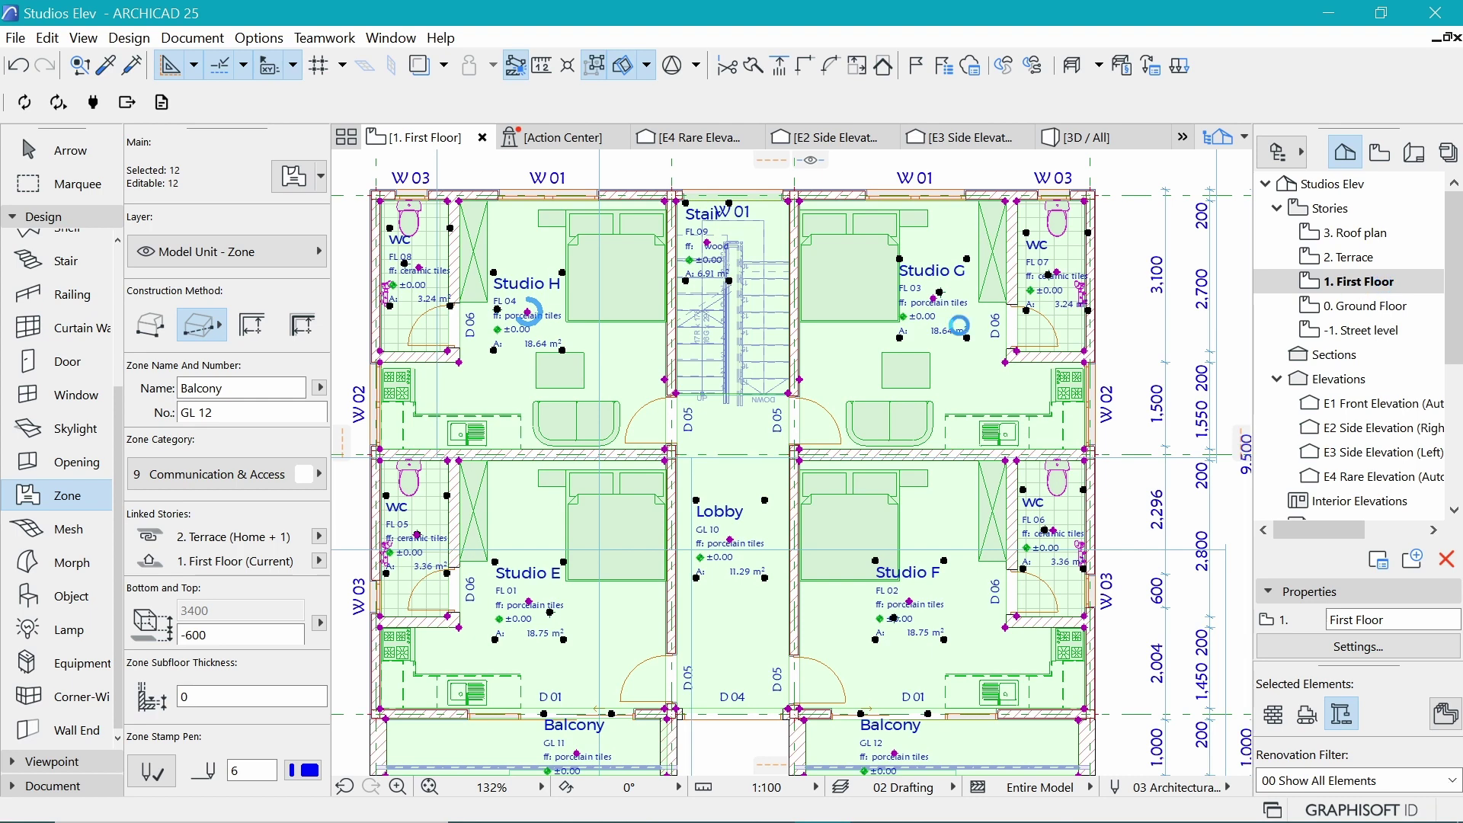
Set the custom finished floor level of all the selected First Floor zones to ±3.00 and deselect them
key(ctrl+t)
click(897, 314)
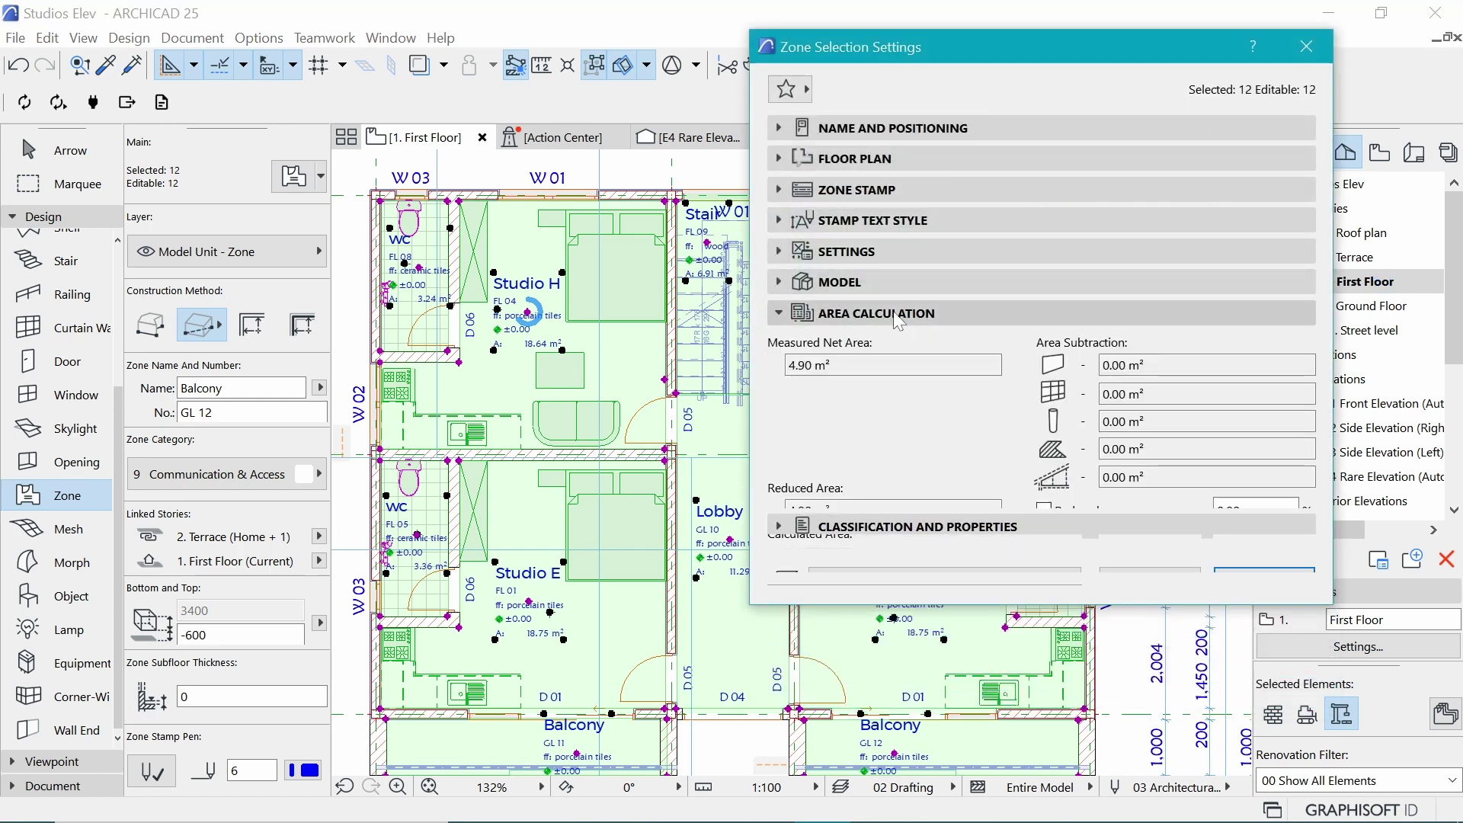
click(907, 277)
click(924, 251)
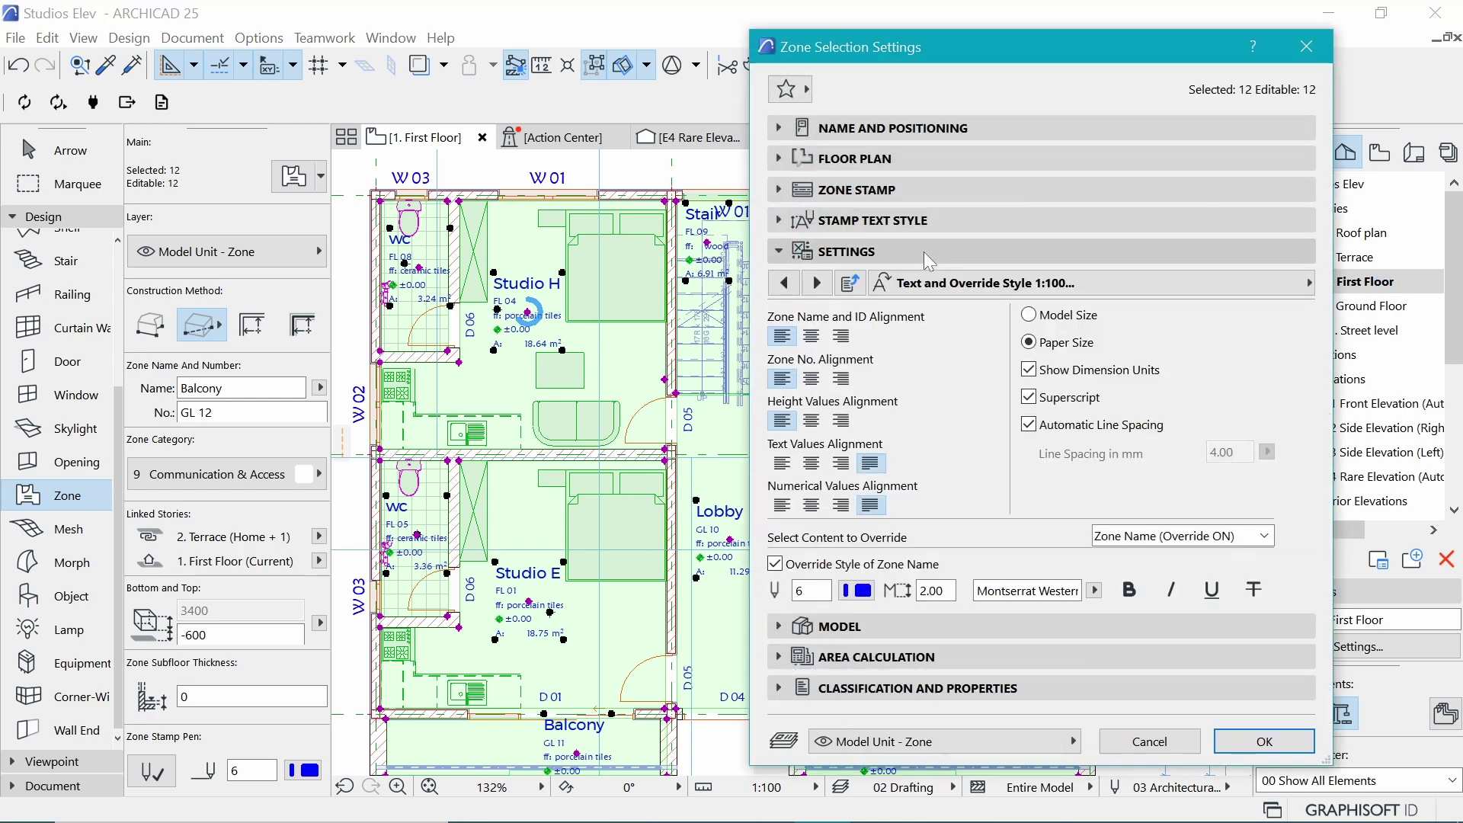
click(1094, 289)
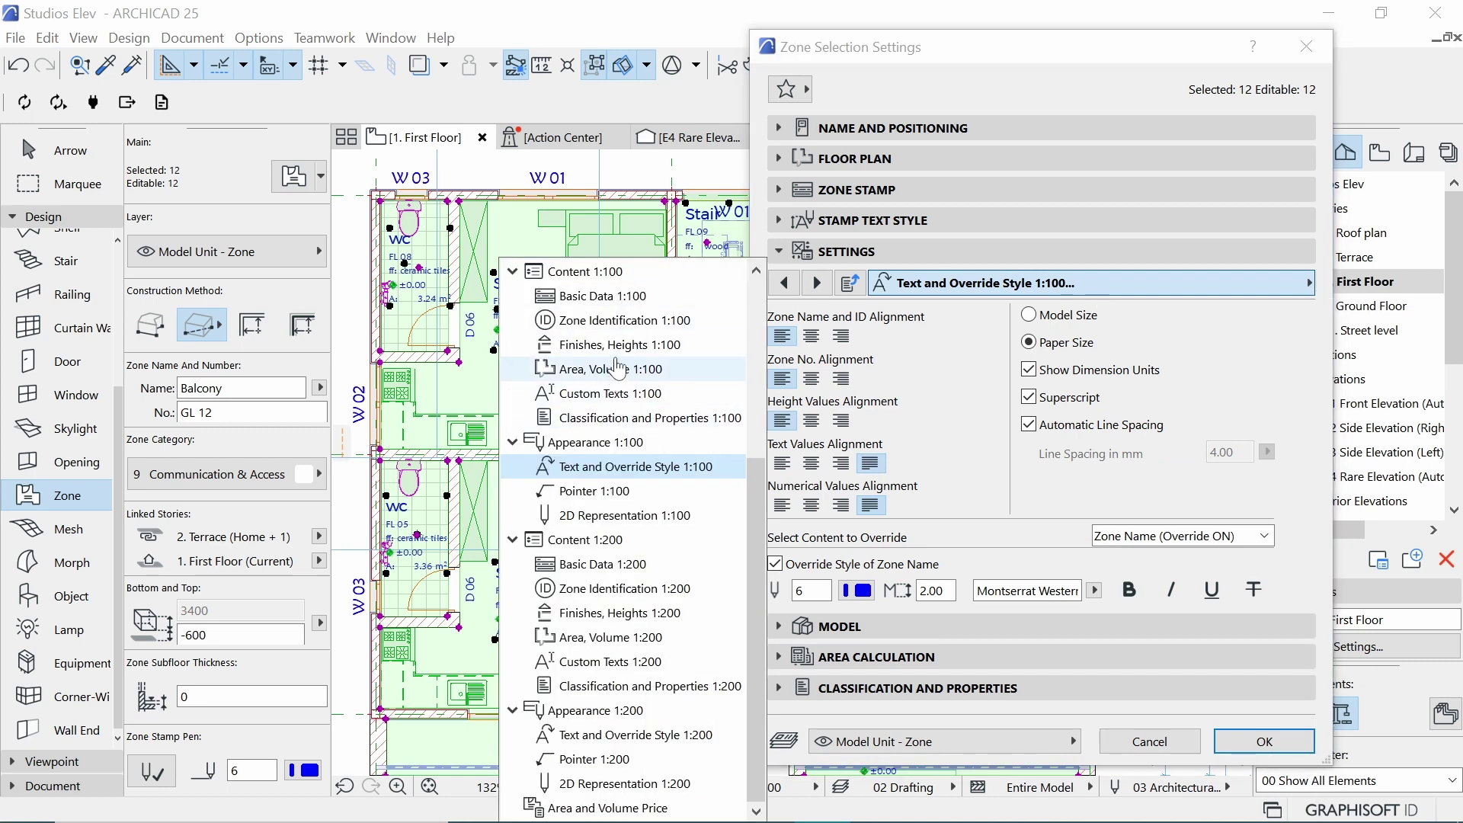
click(615, 350)
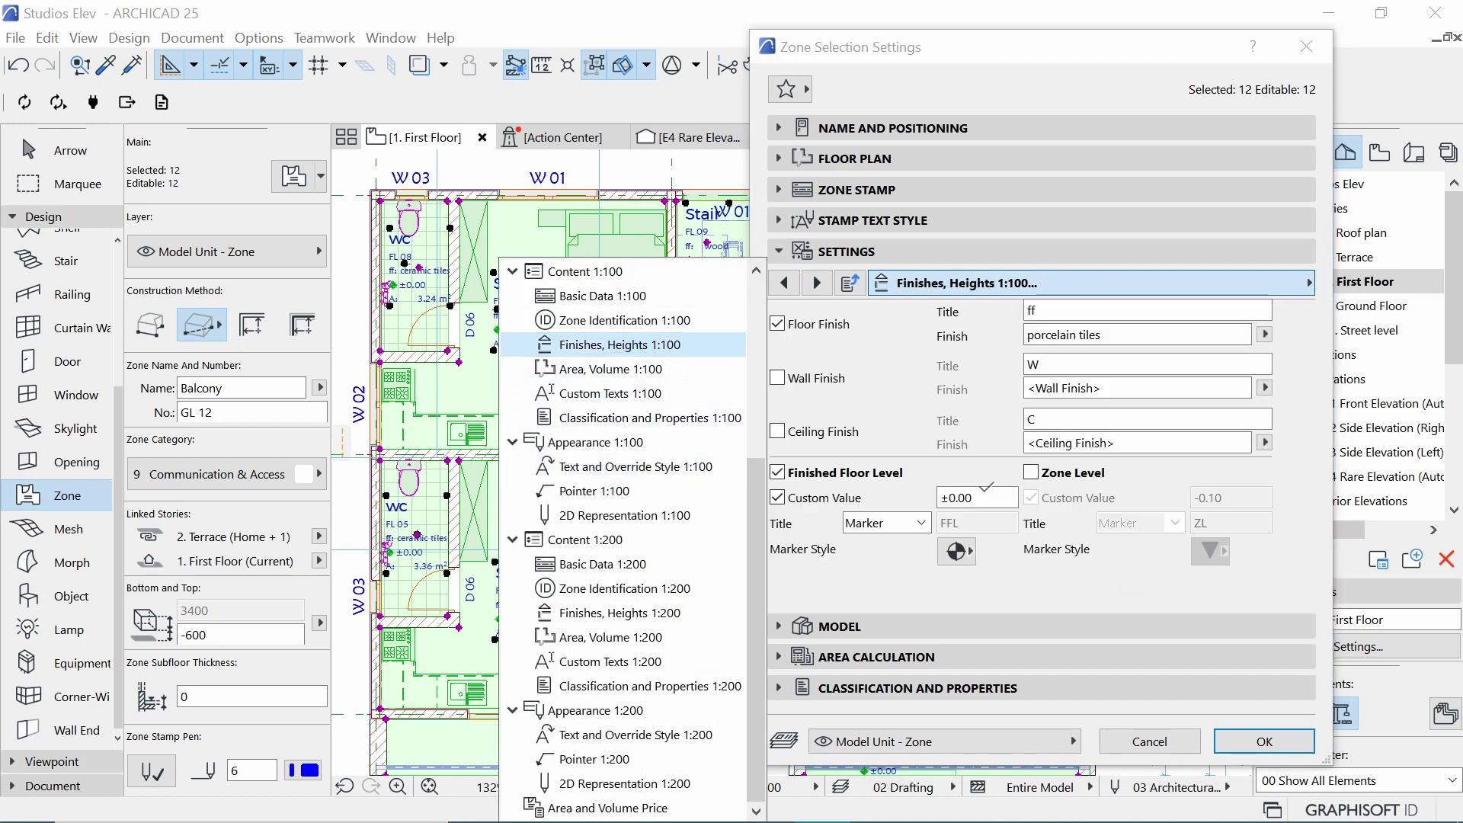
click(949, 499)
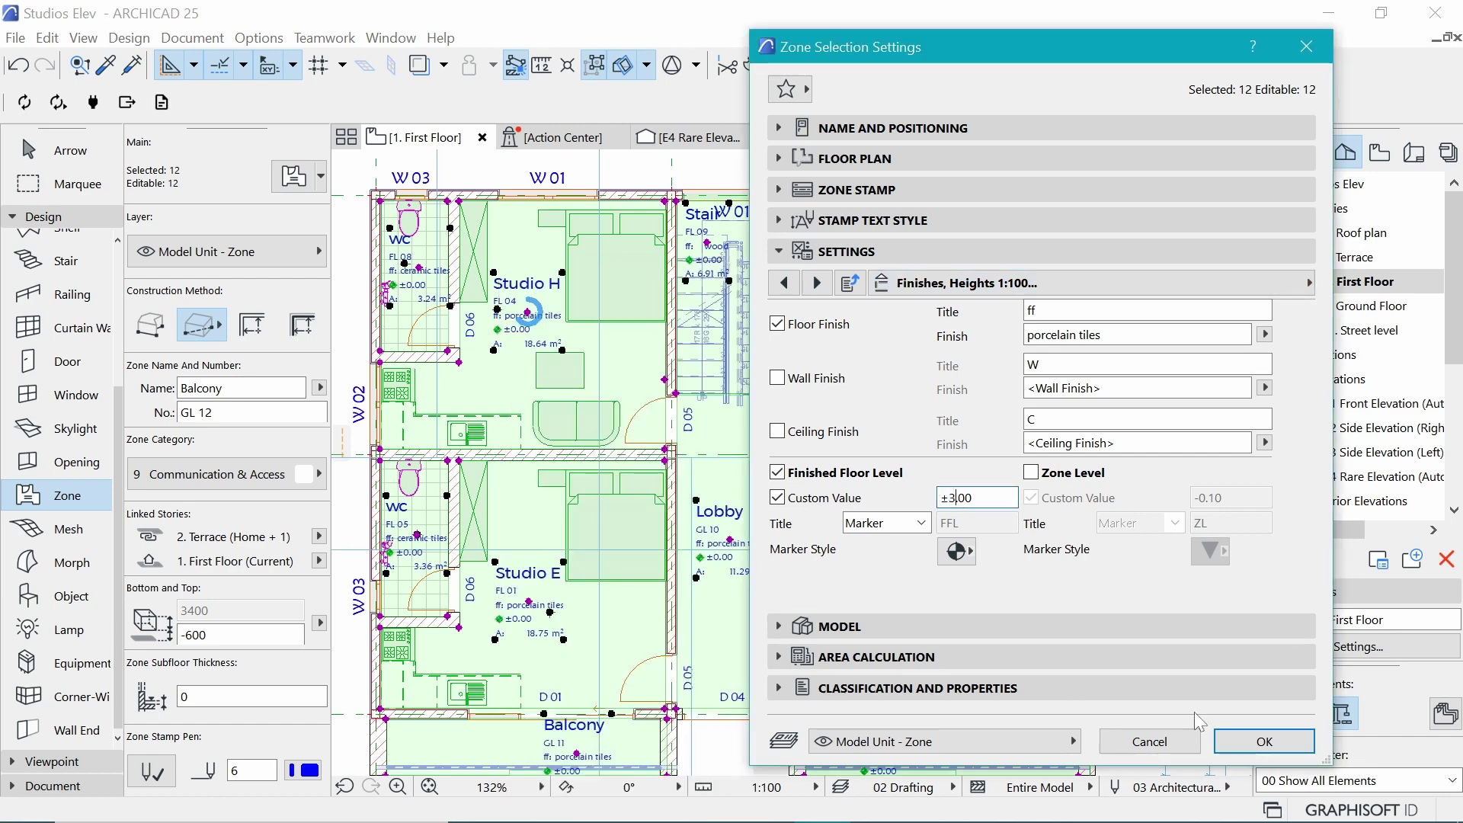
click(1264, 741)
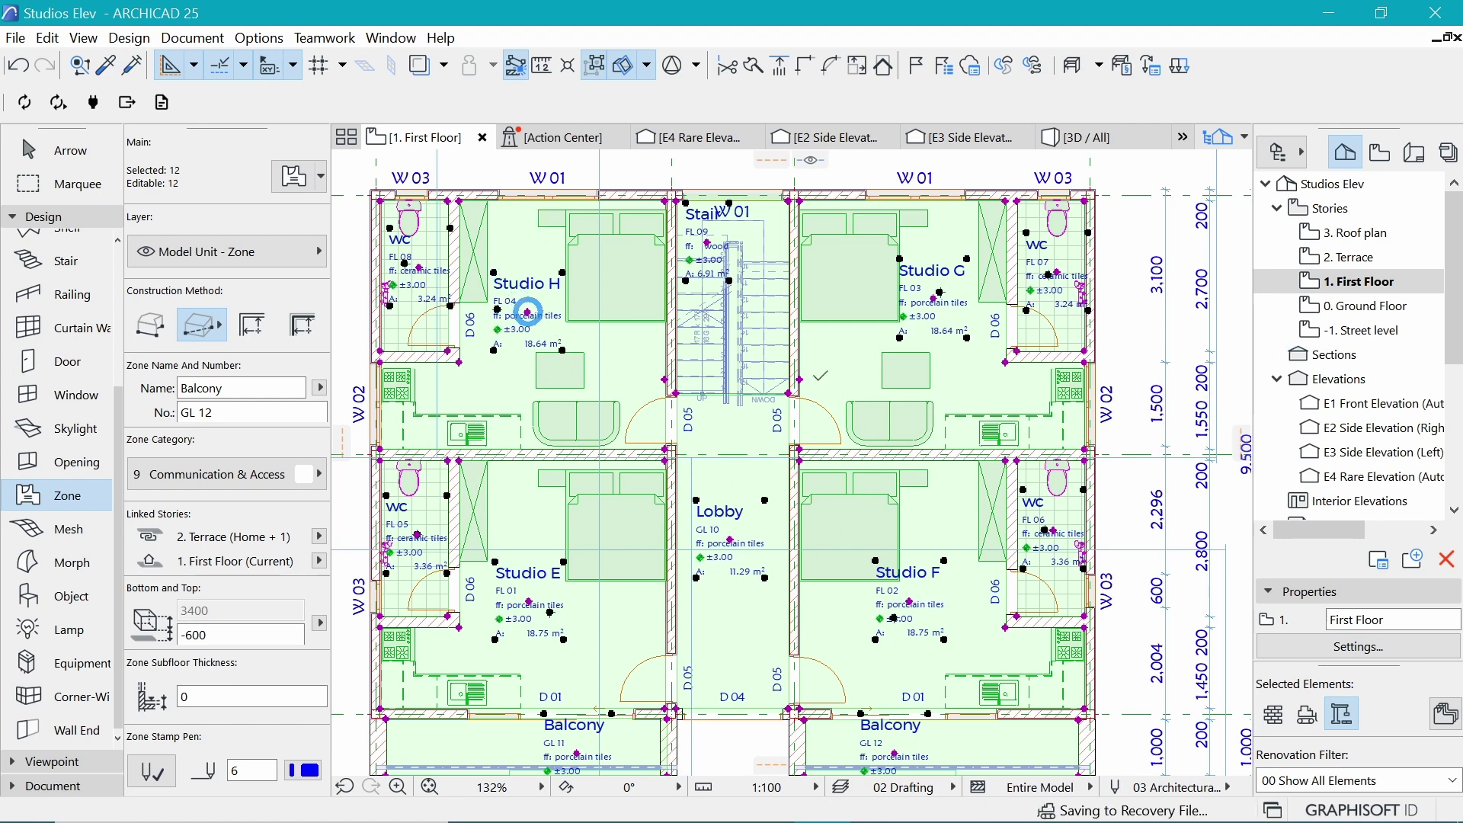
key(Escape)
Open the 2. Terrace story and set the custom finished floor level of all its zones to ±6.00
click(1364, 258)
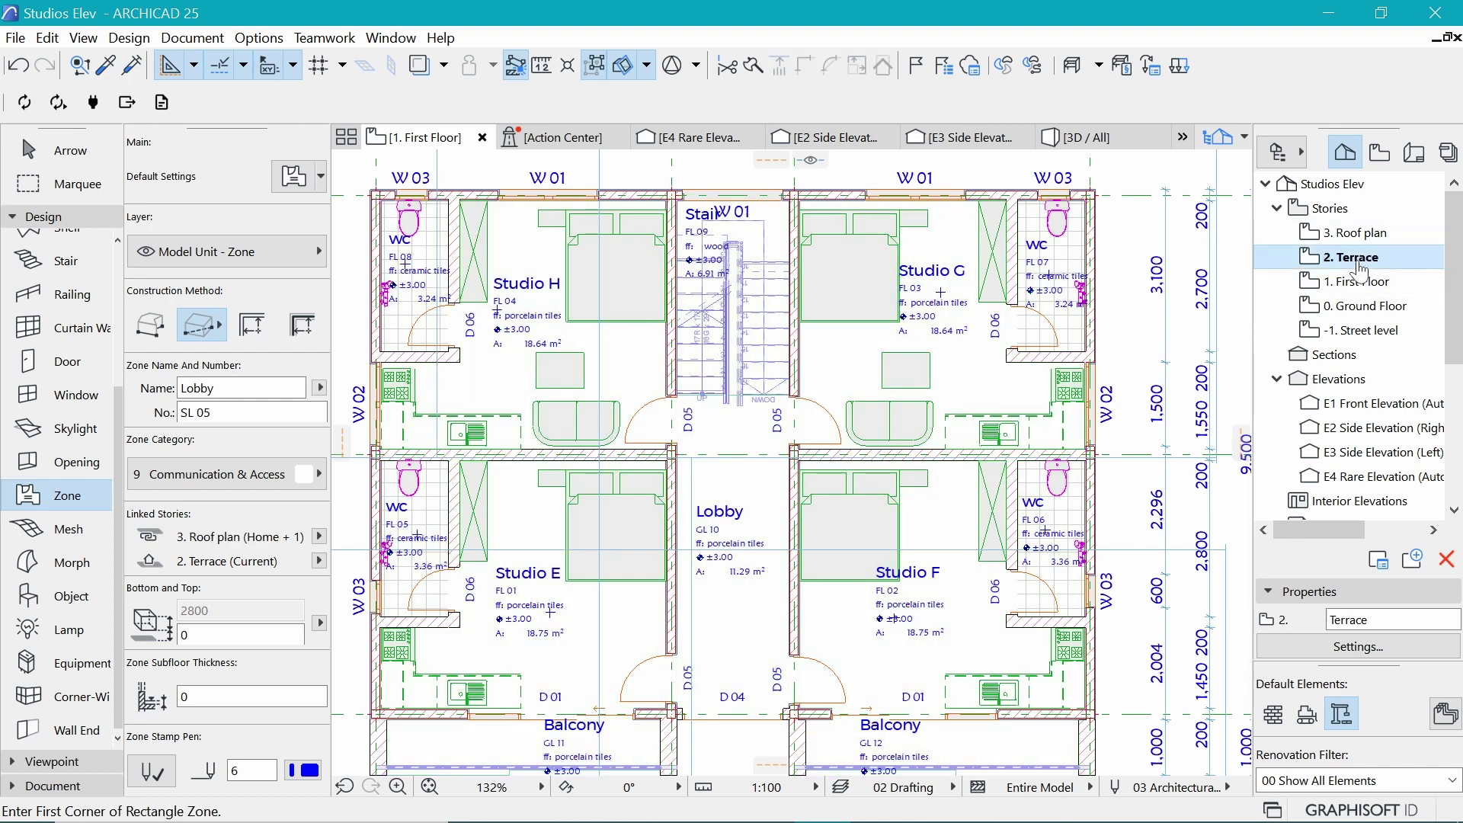
double_click(1360, 260)
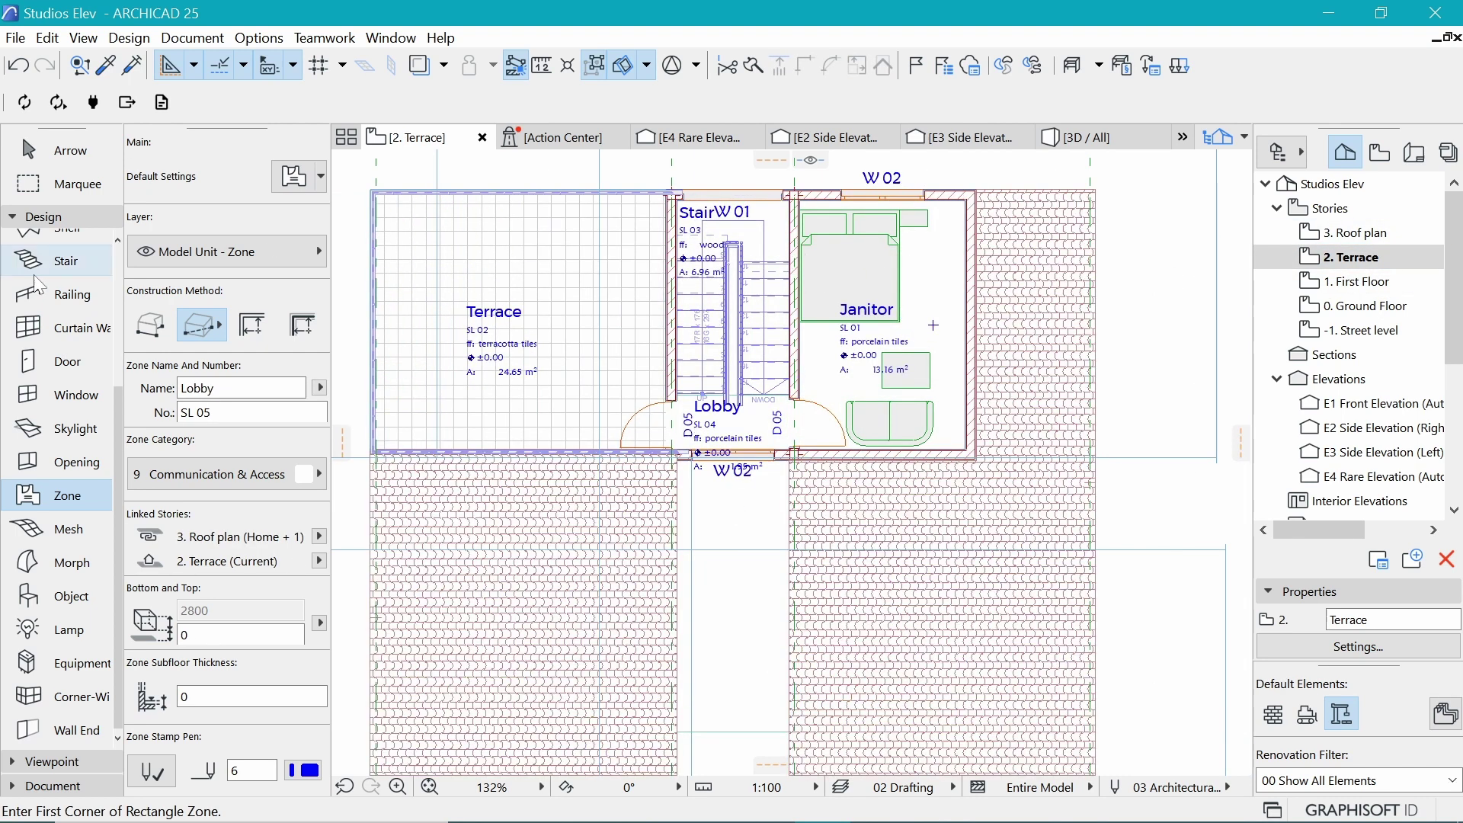
key(ctrl+a)
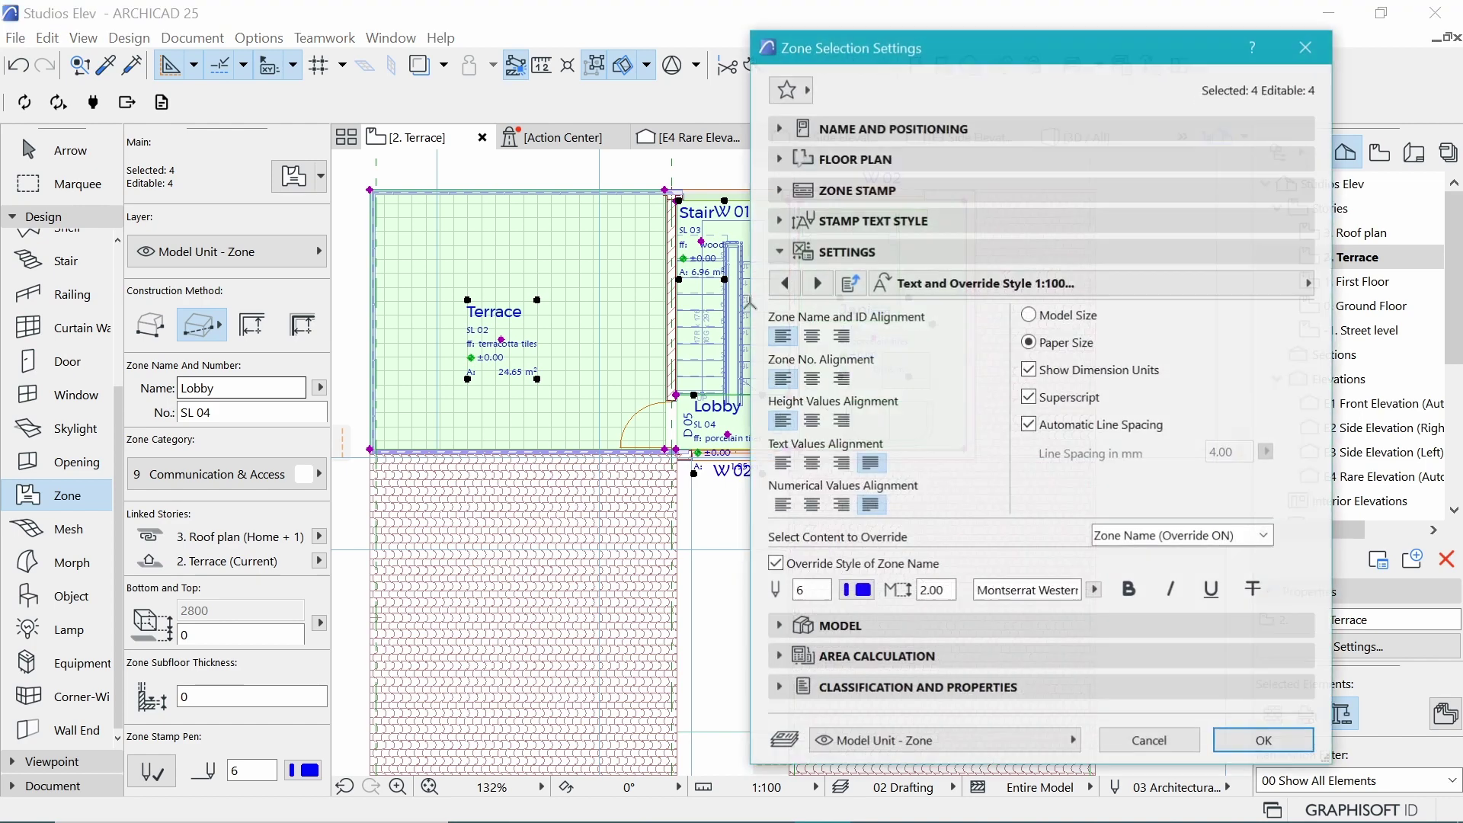
click(1190, 276)
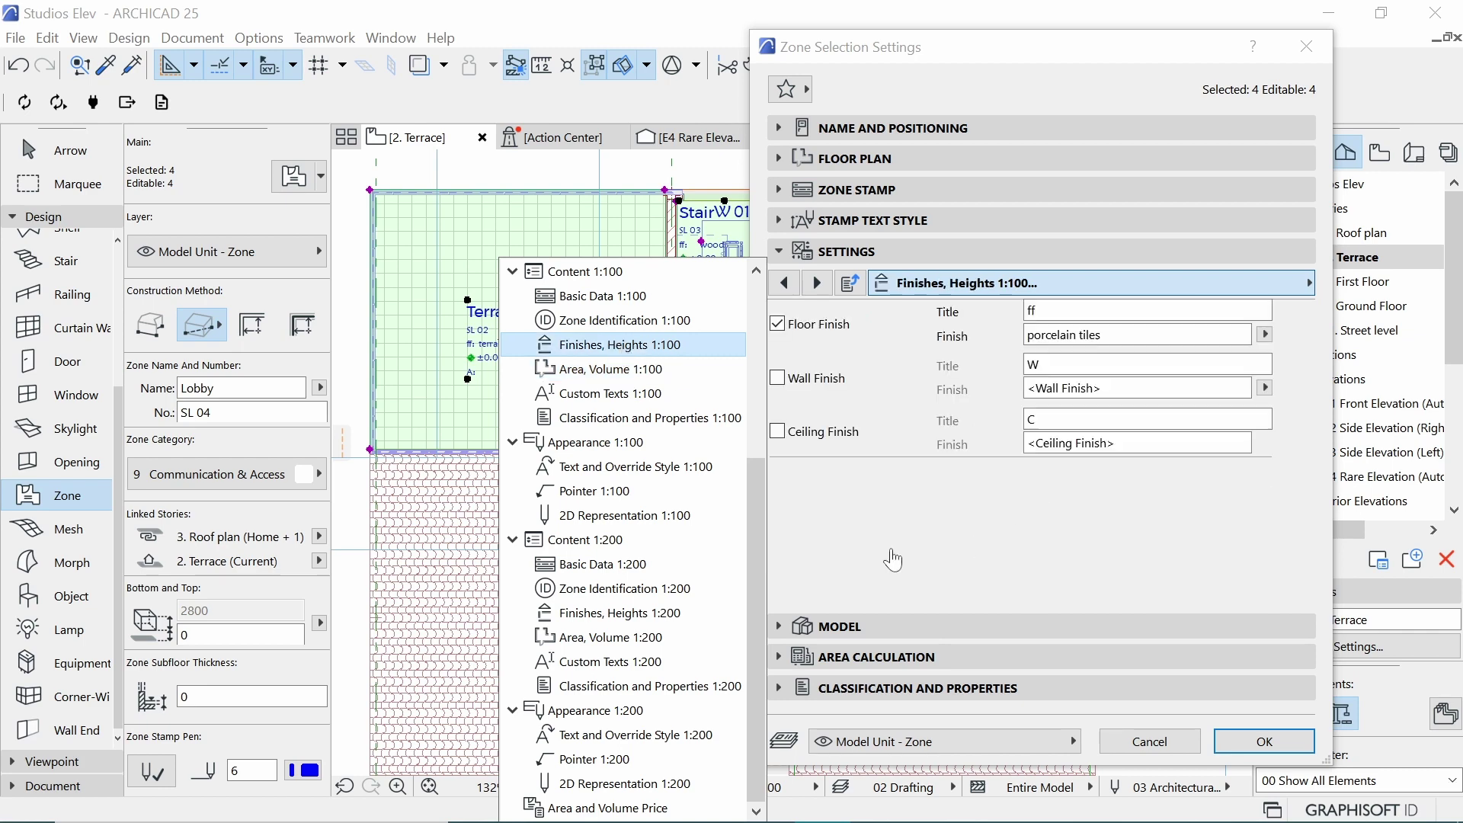
click(954, 498)
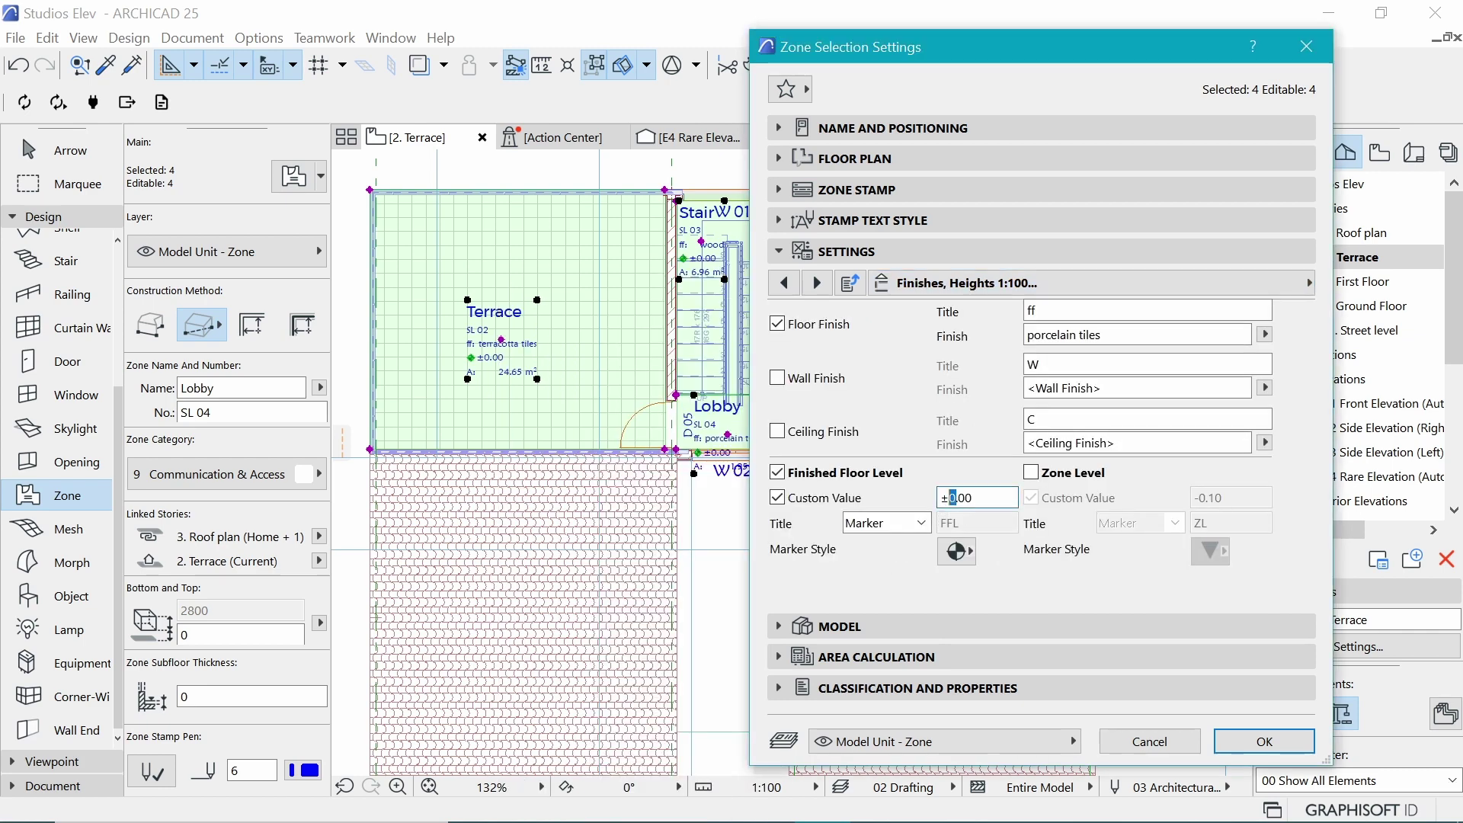
text(6)
click(1264, 740)
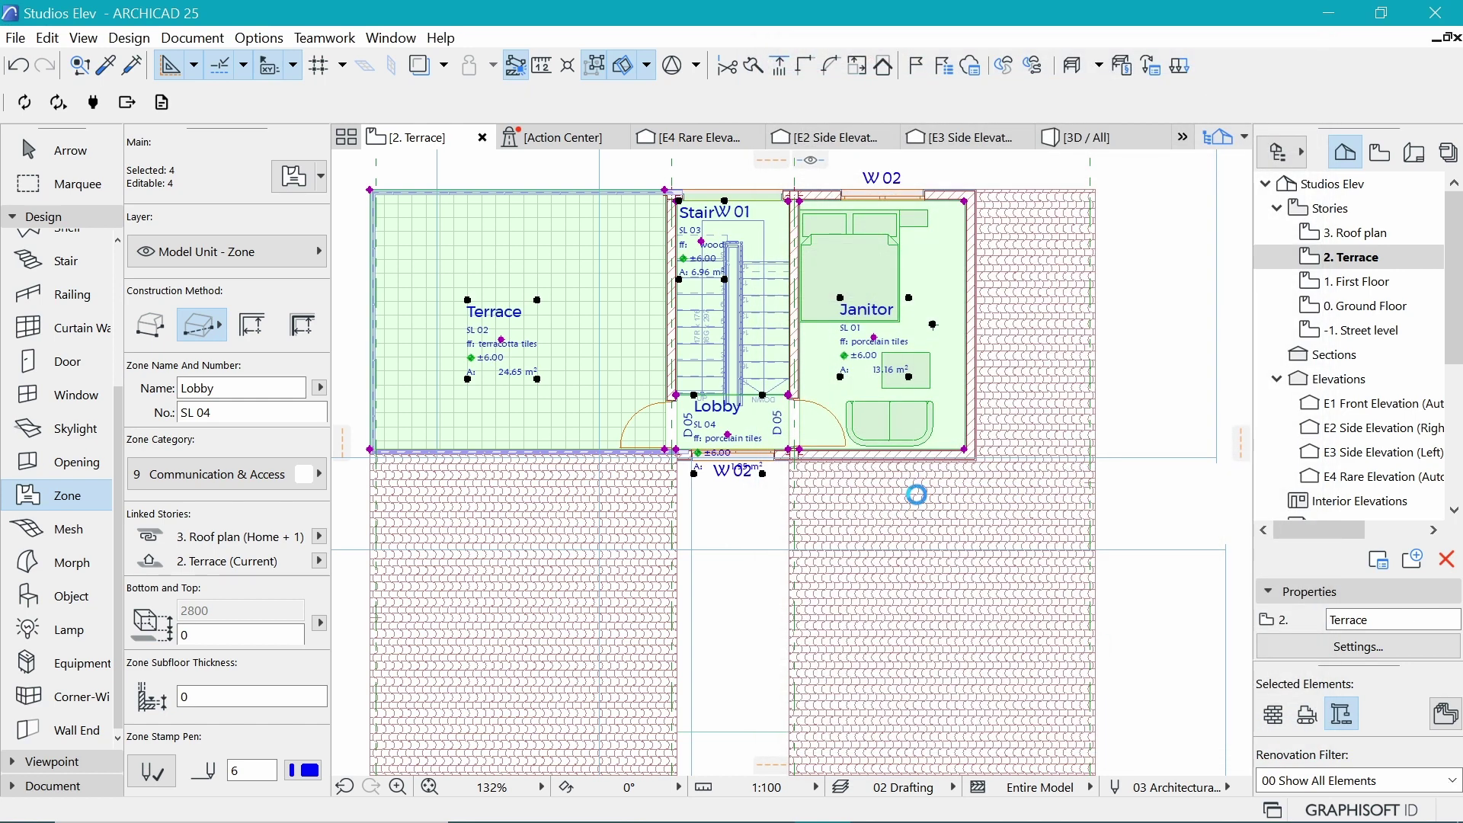
key(Escape)
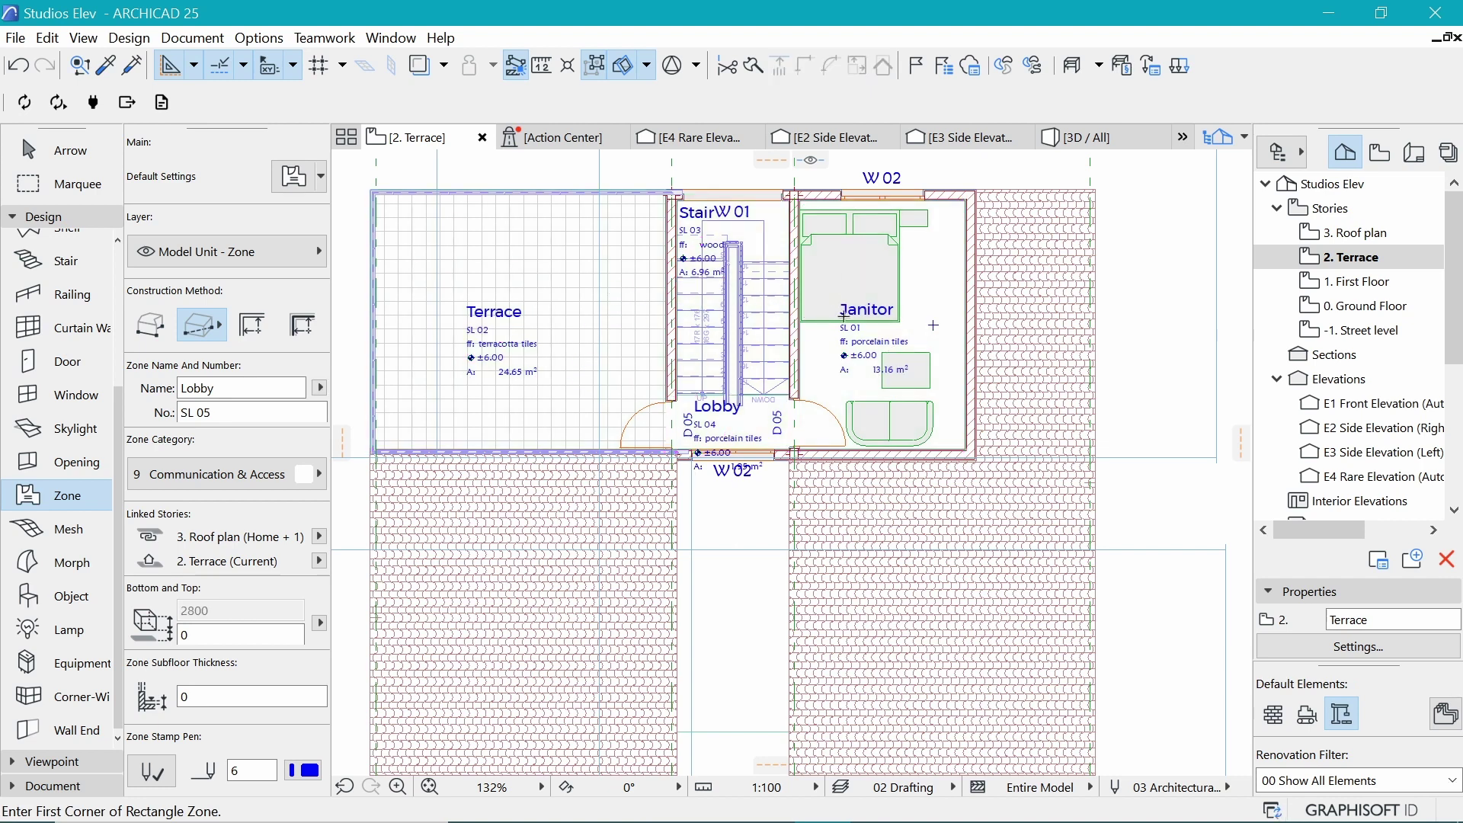
Look over the 3. Roof plan story with its level dimensions and return to the 2. Terrace story
double_click(1400, 235)
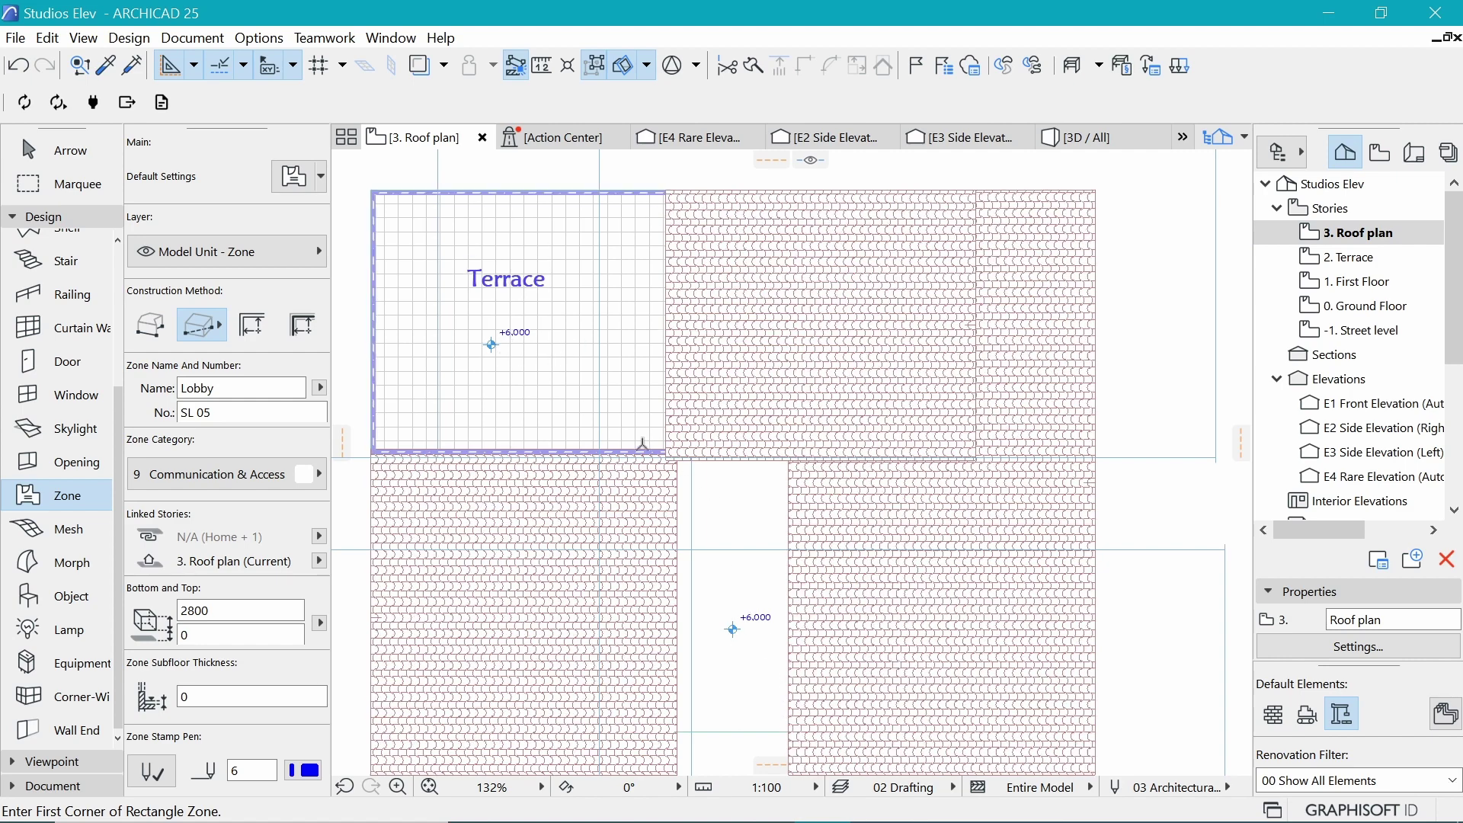
scroll(646, 443, down, 2)
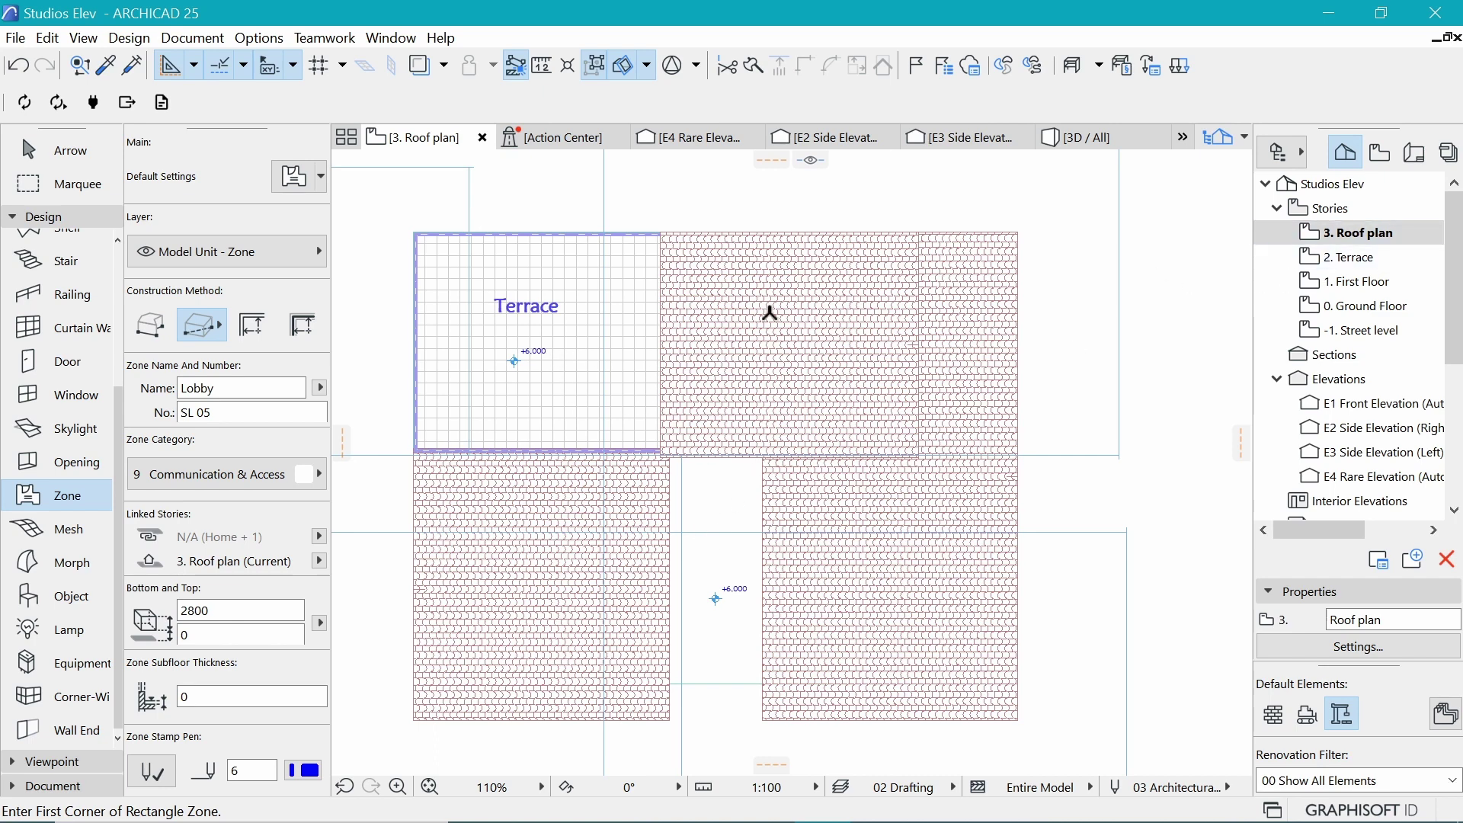
key(ctrl+Down)
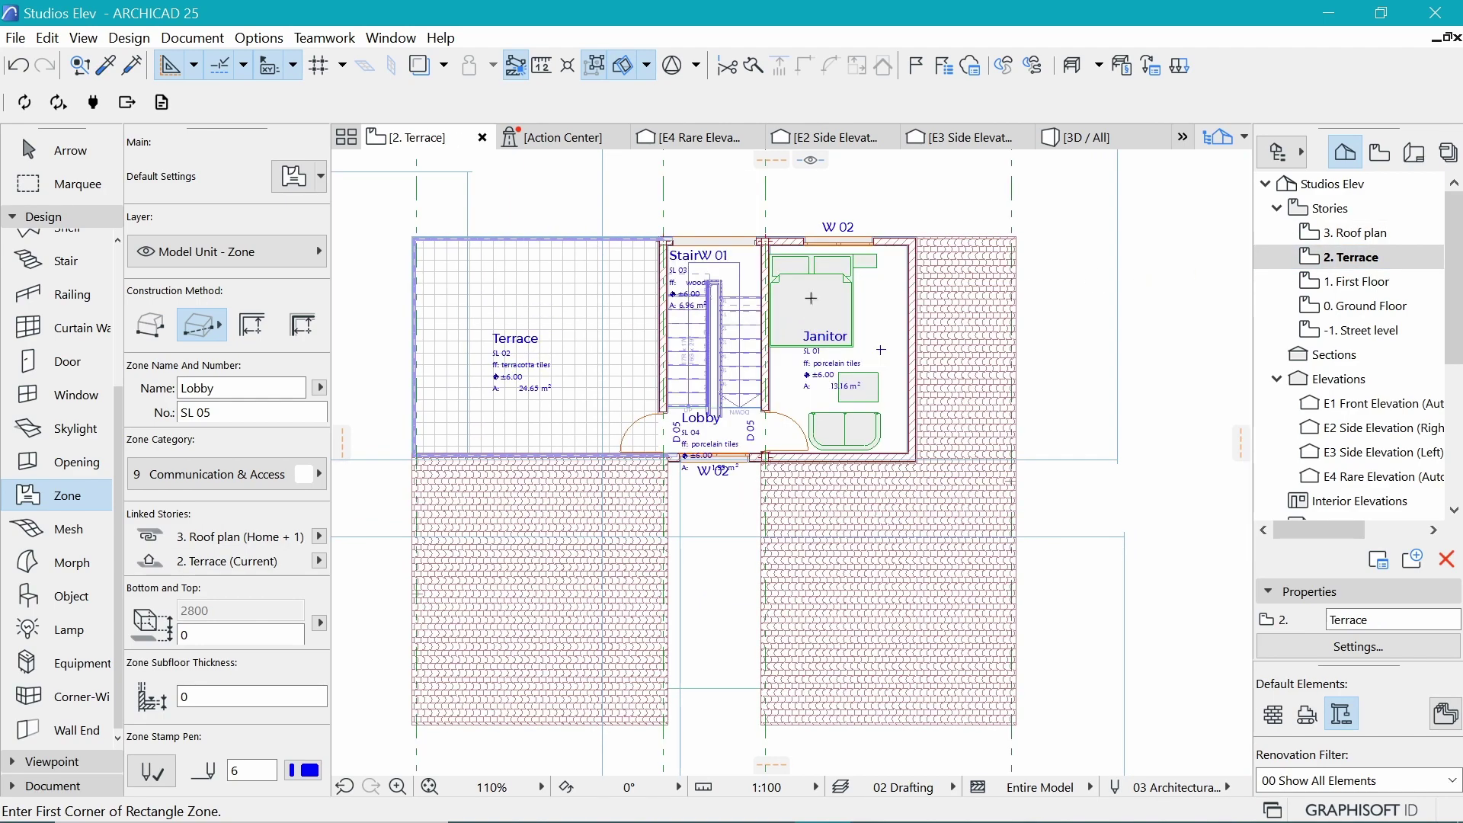
Select all walls on the Terrace story and remove the axis A wall between axes 1 and 2 and the short balcony walls from the selection
scroll(856, 314, down, 3)
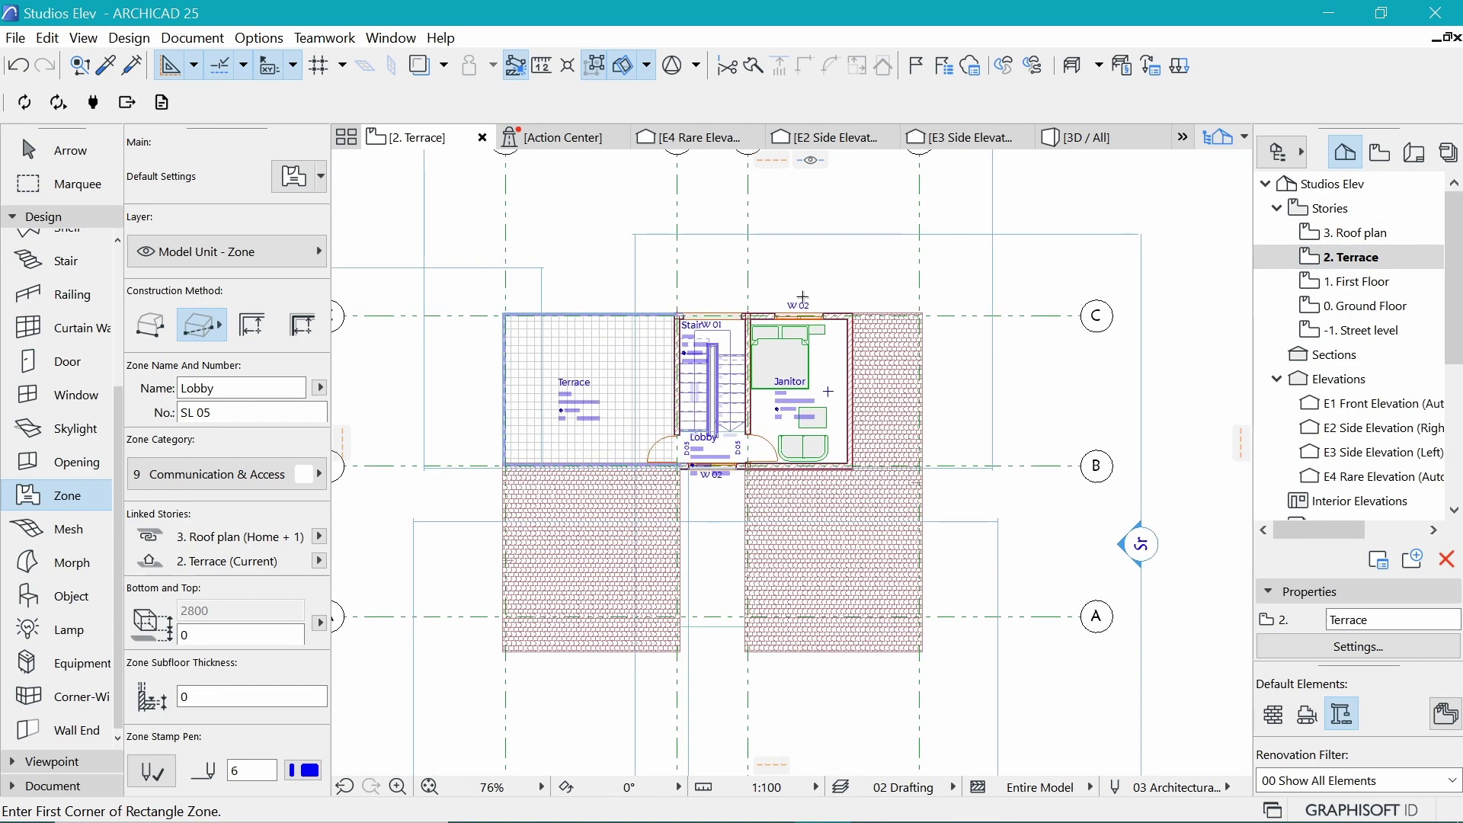
scroll(702, 434, down, 2)
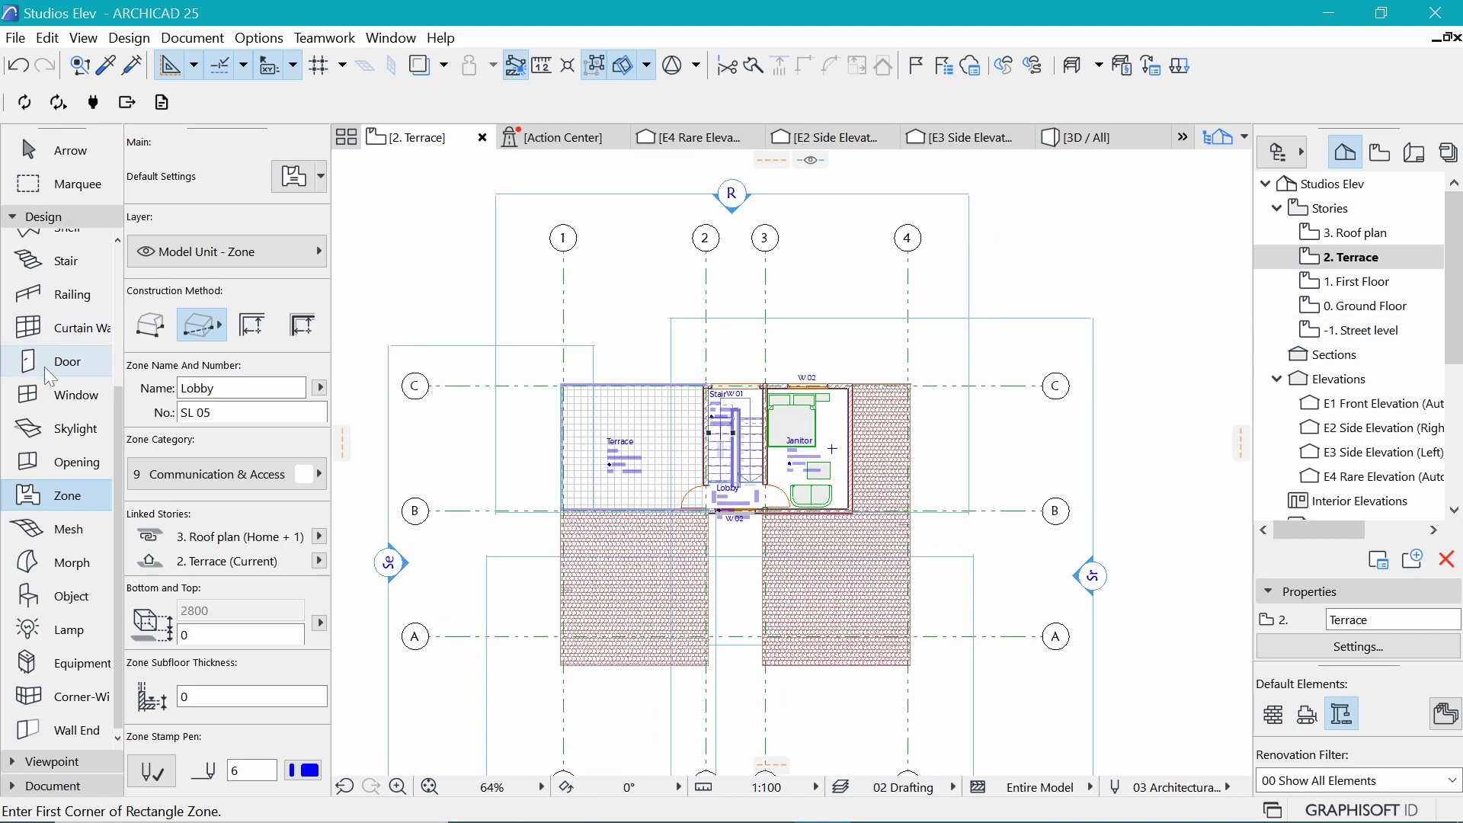
scroll(53, 304, up, 5)
click(44, 244)
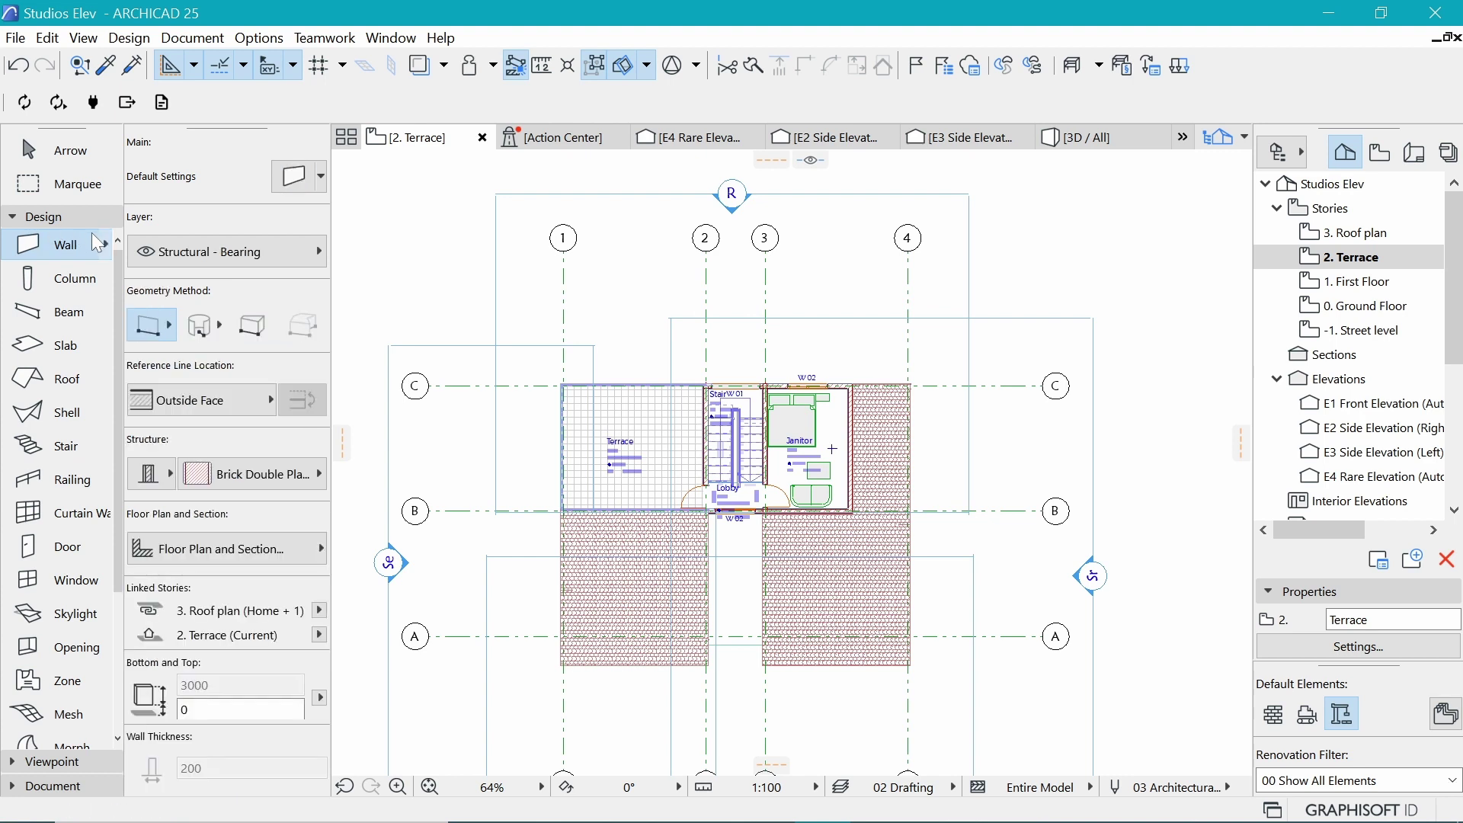
key(ctrl+a)
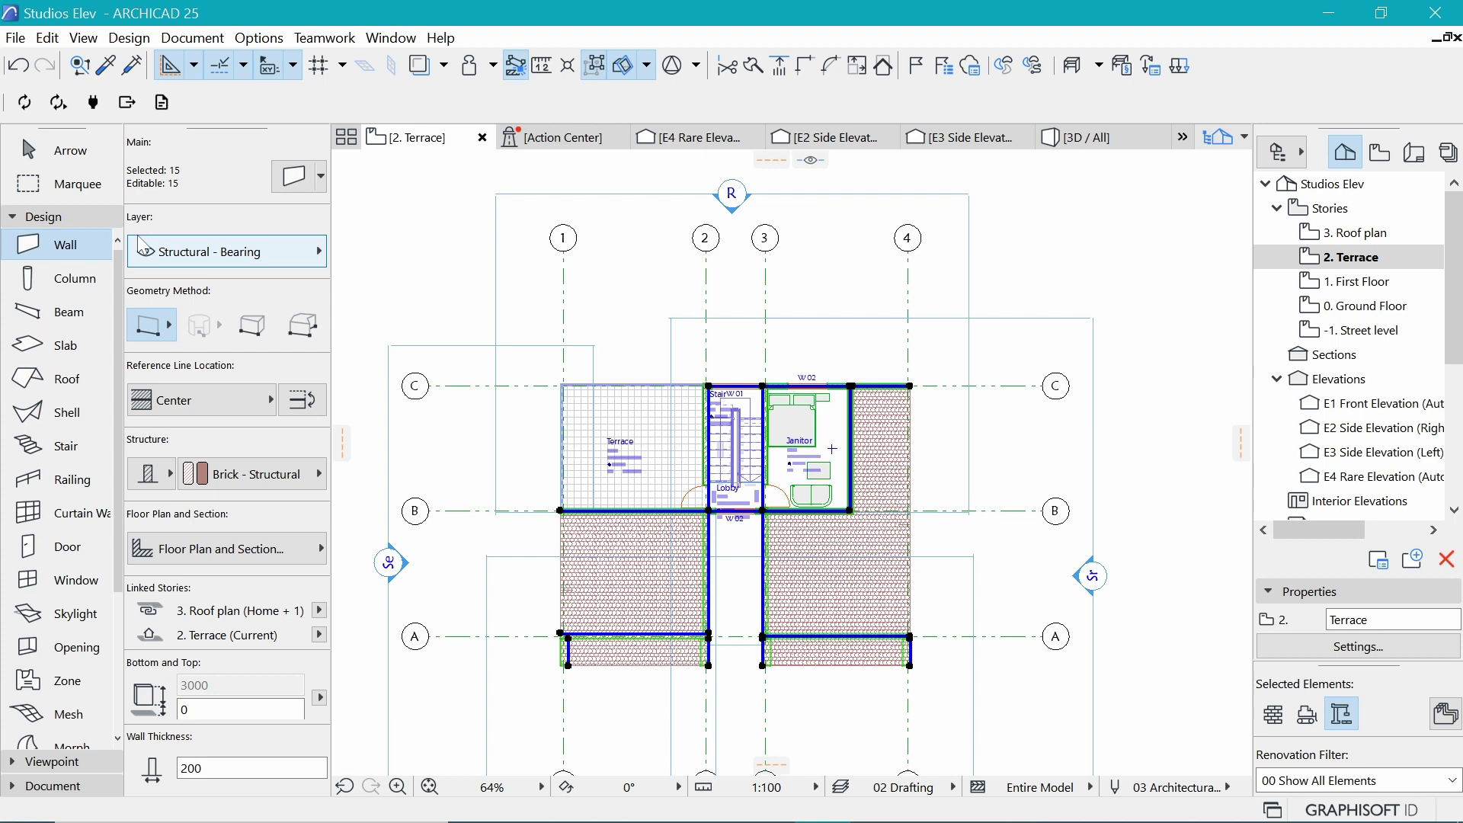
key(shift)
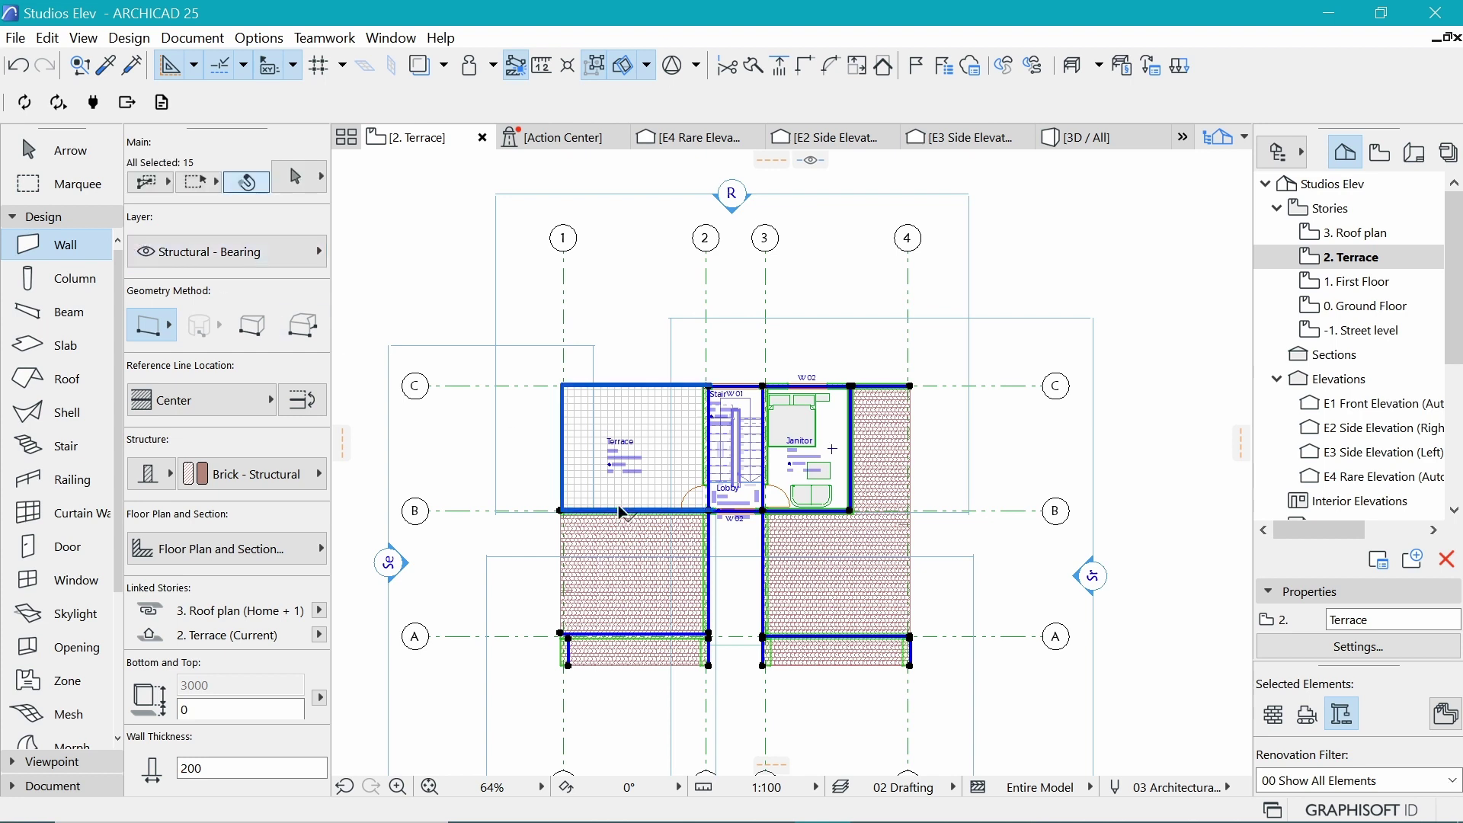
key(shift)
shift+click(642, 641)
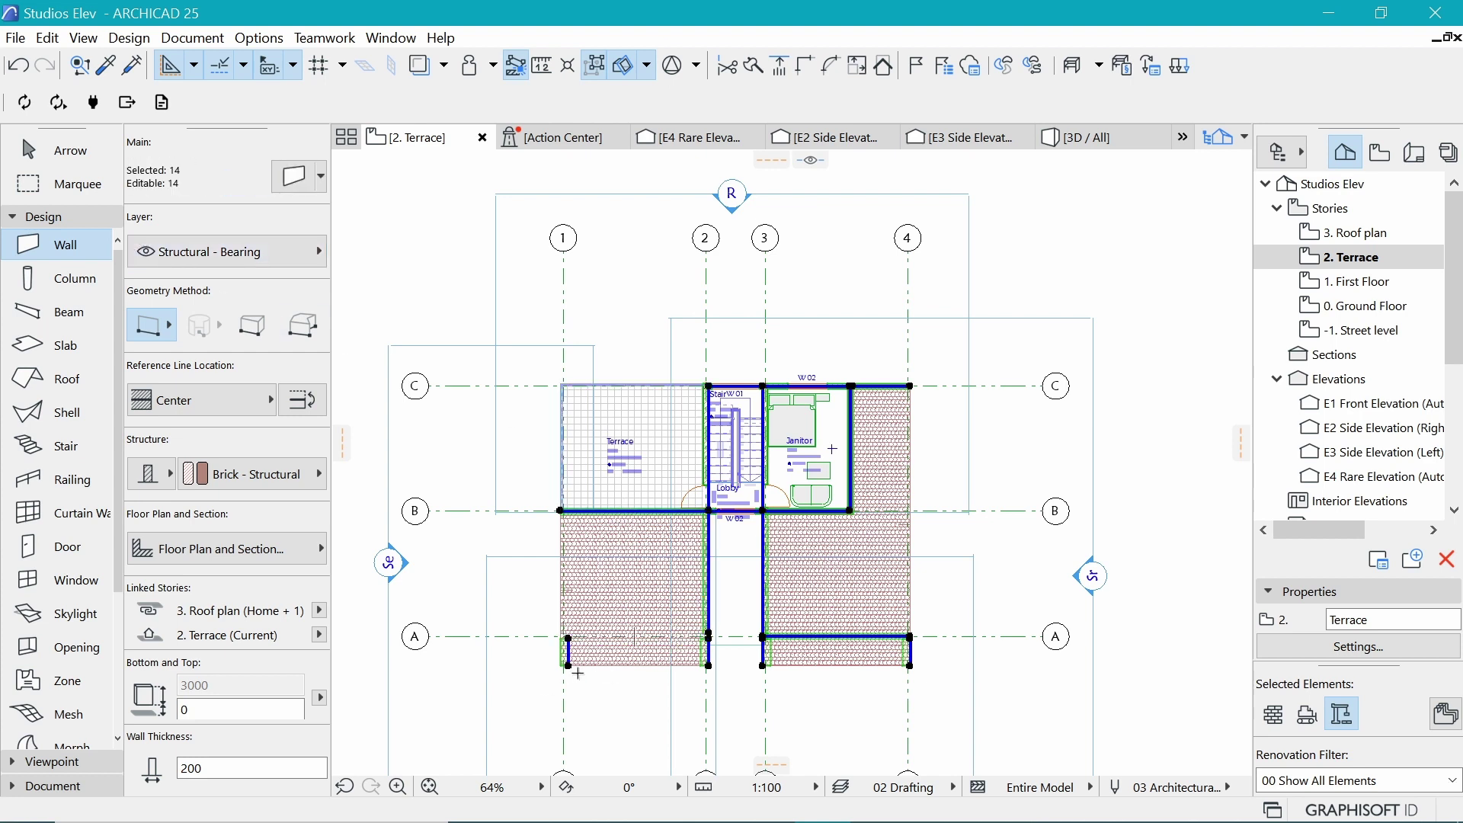
shift+click(570, 664)
shift+click(708, 651)
shift+click(762, 651)
shift+click(908, 652)
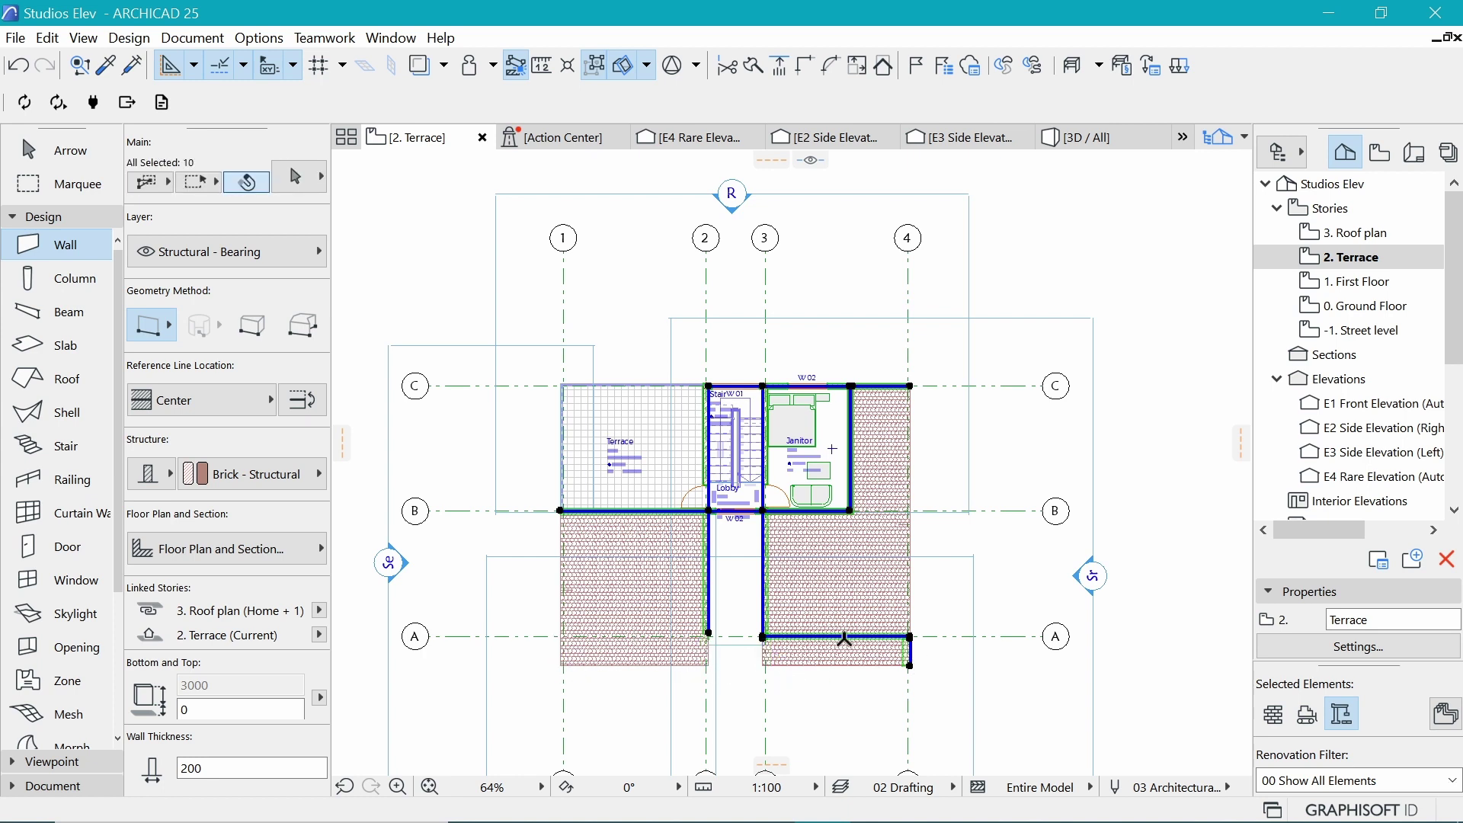
Remove the axis A wall between axes 3 and 4 and the walls along axes 2 and 3 below axis B from the selection
shift+click(795, 636)
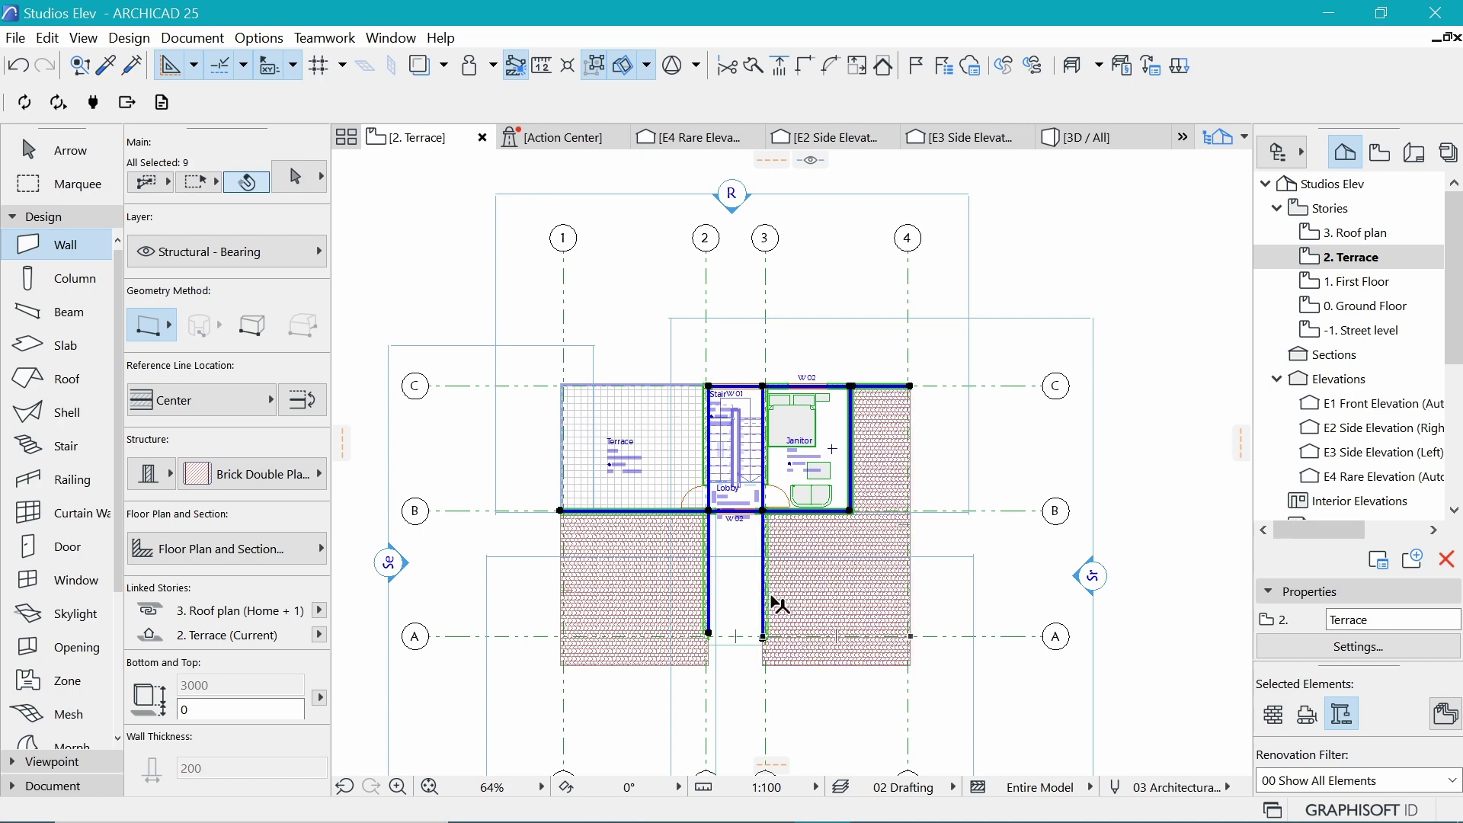
shift+click(764, 595)
scroll(821, 535, up, 2)
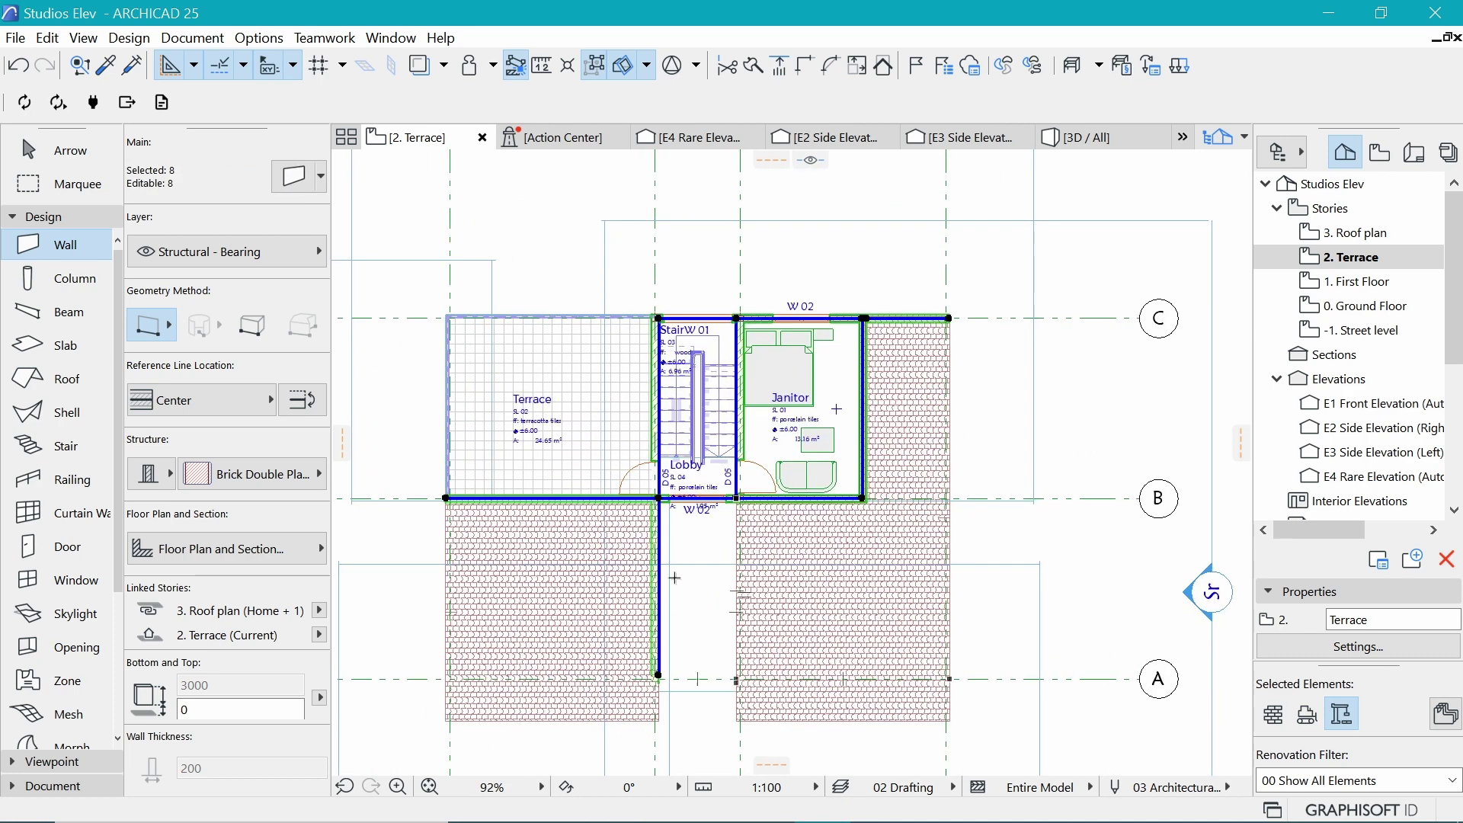
shift+click(660, 627)
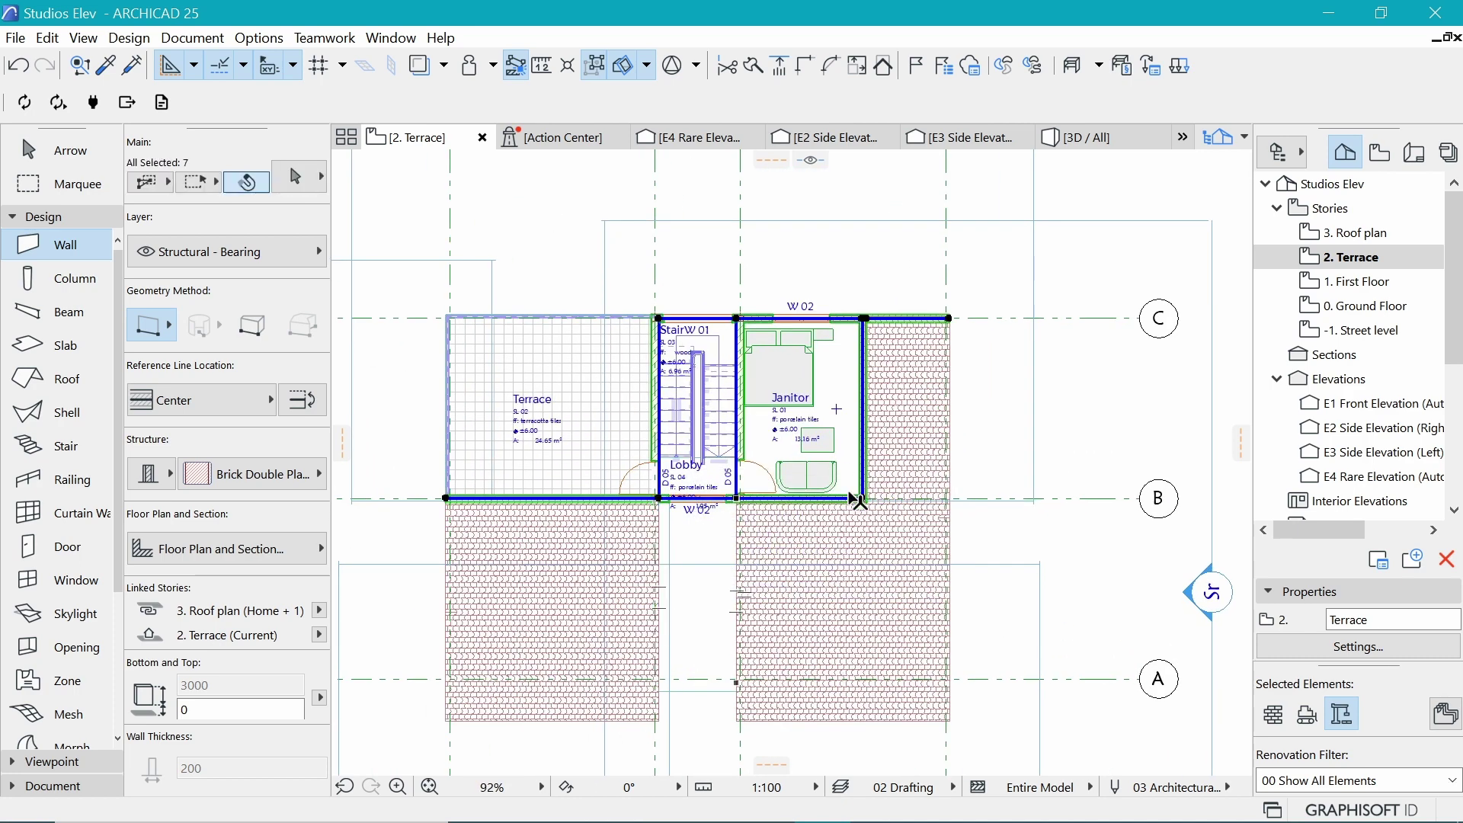
Reduce the wall selection to the walls enclosing the stair, lobby and Janitor room, excluding the axis C extension and the terrace's axis B wall
shift+click(859, 497)
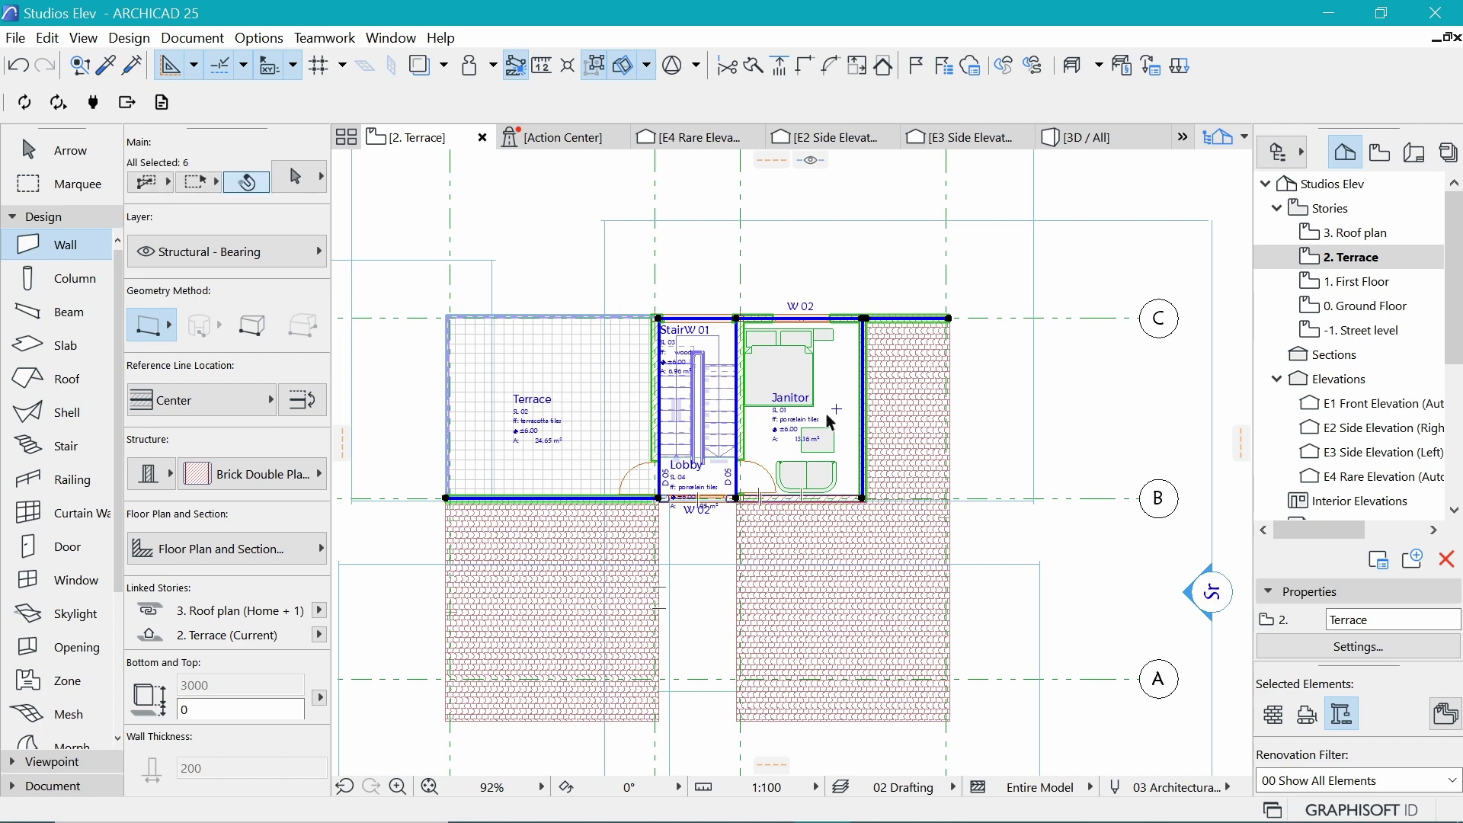
shift+click(905, 319)
shift+click(897, 317)
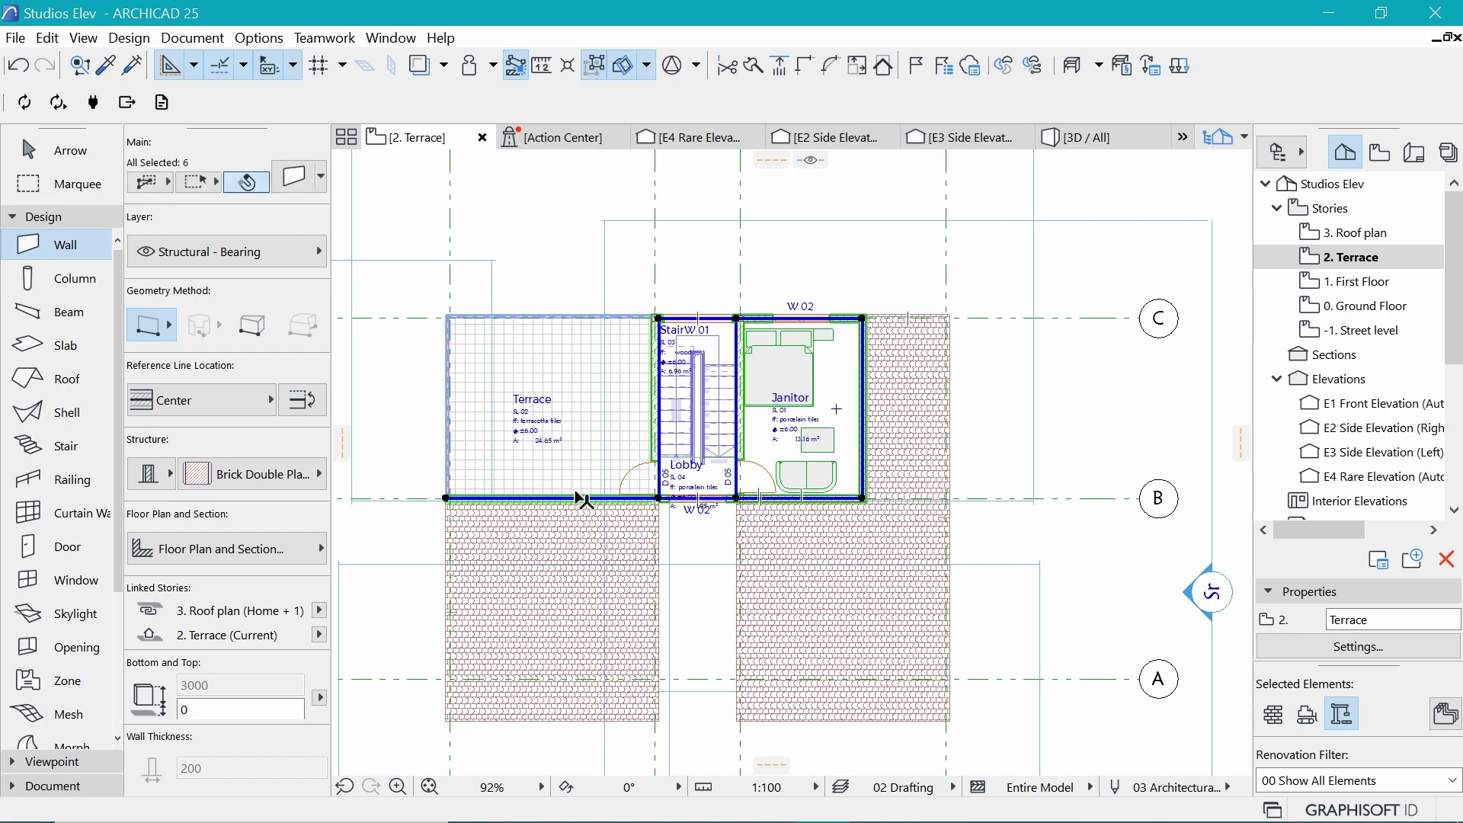
shift+click(567, 497)
click(446, 408)
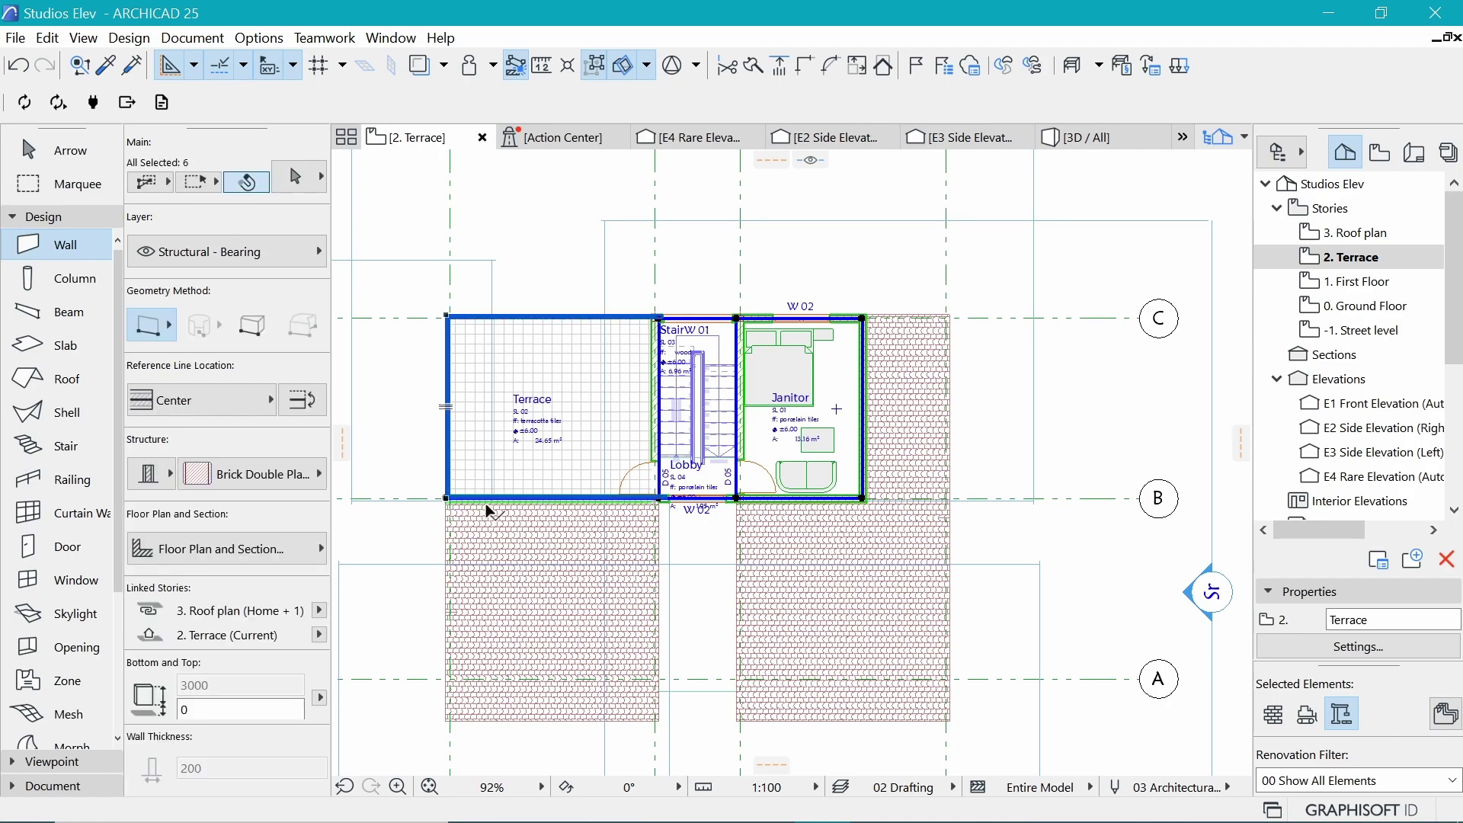
scroll(541, 508, up, 7)
shift+click(630, 521)
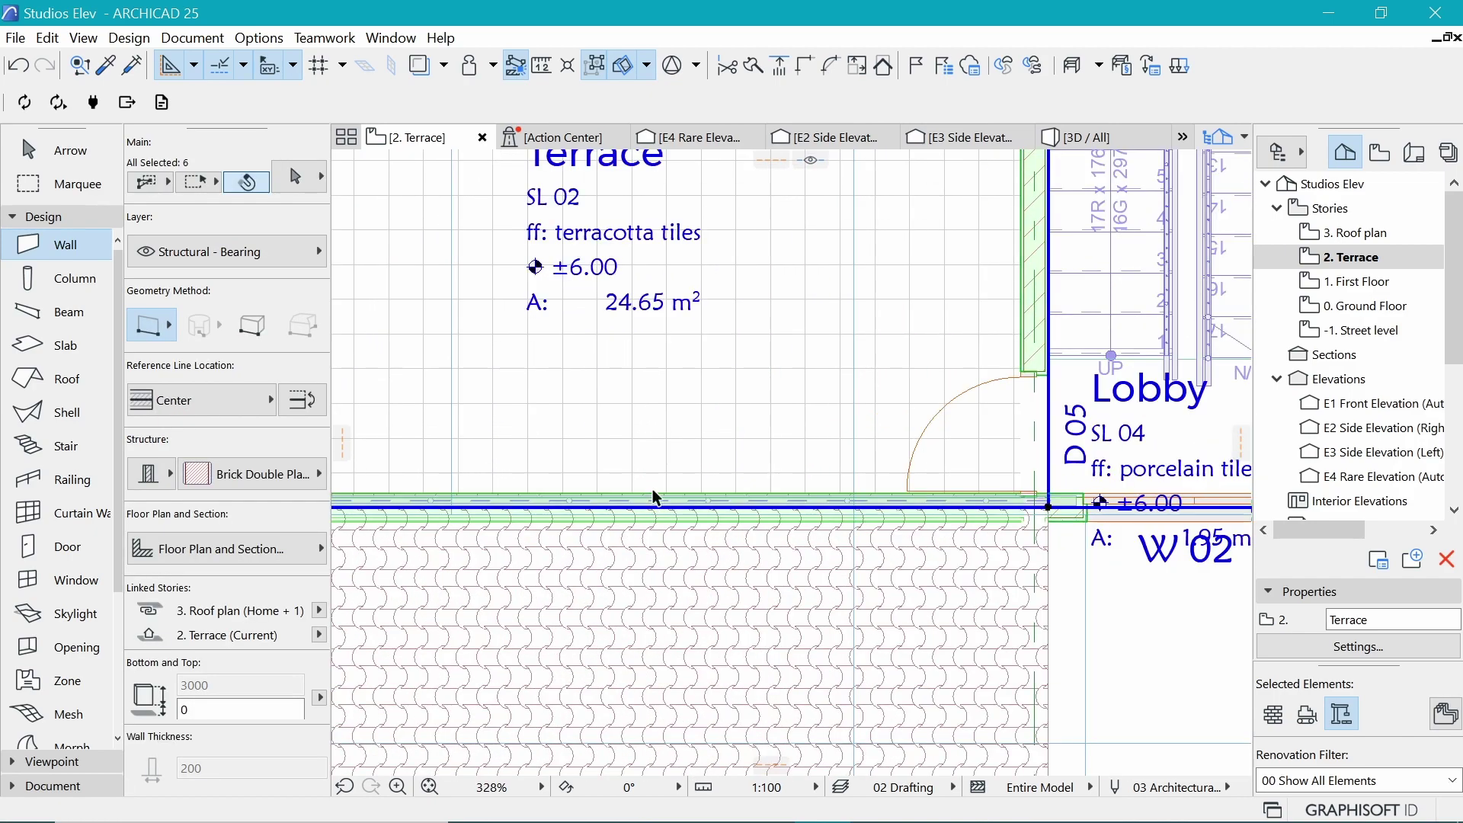
scroll(630, 418, down, 6)
scroll(609, 418, down, 4)
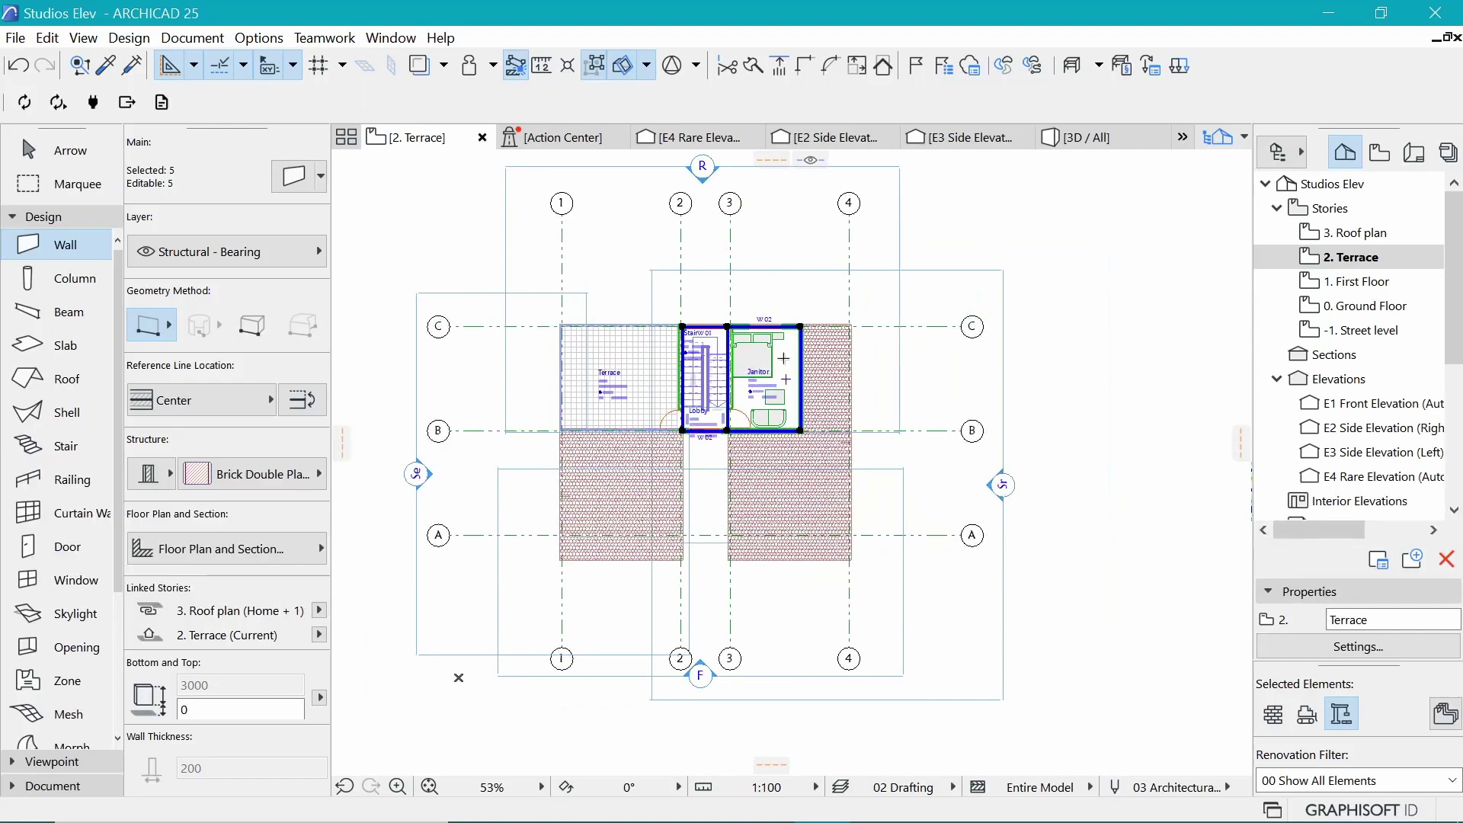
scroll(788, 327, up, 1)
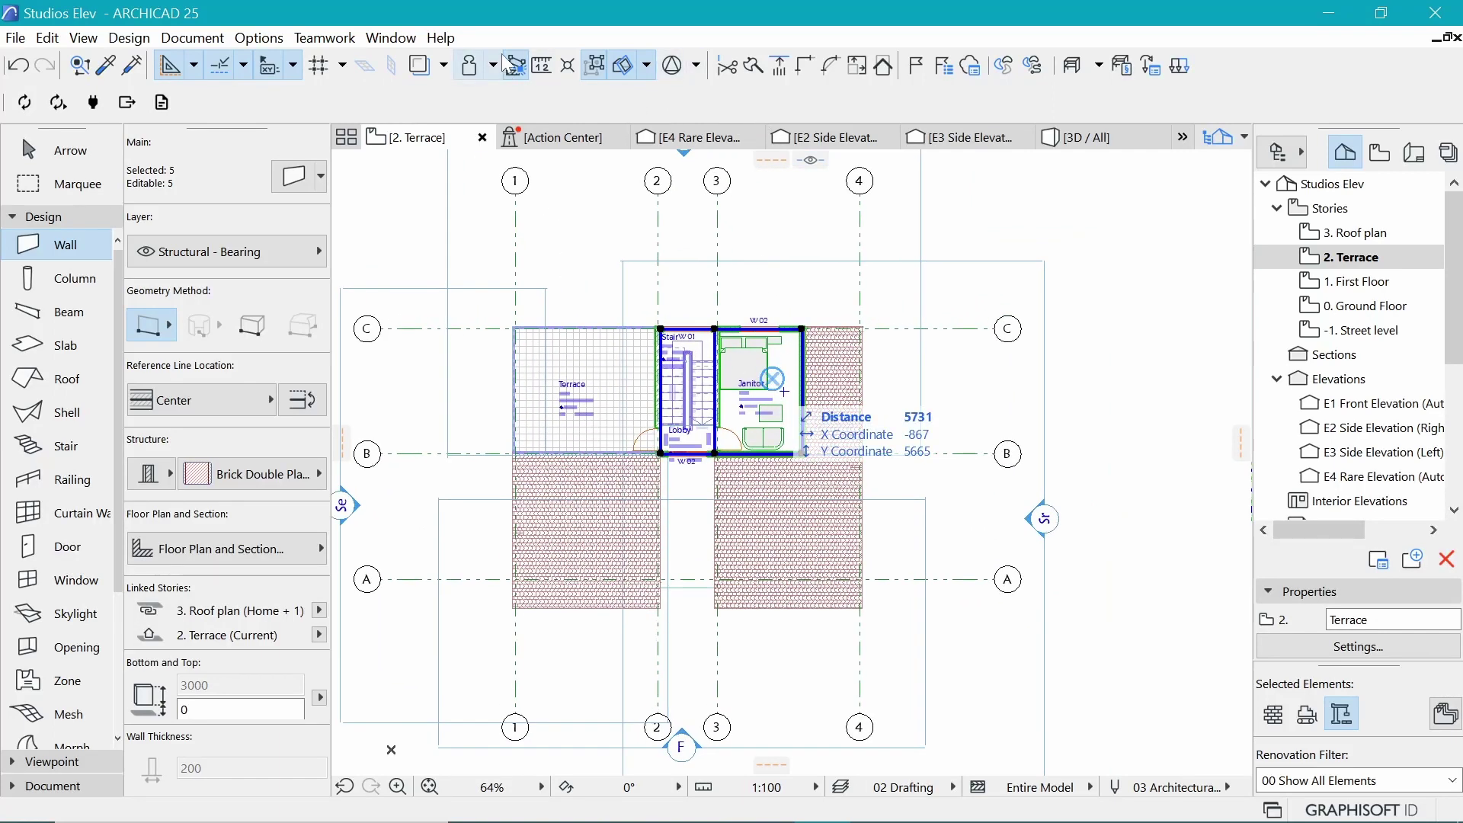
Start automatic dimensioning of the selected walls with all four dimension types, opening endpoints, outer faces, 800 line spacing and four-sided placement
click(216, 36)
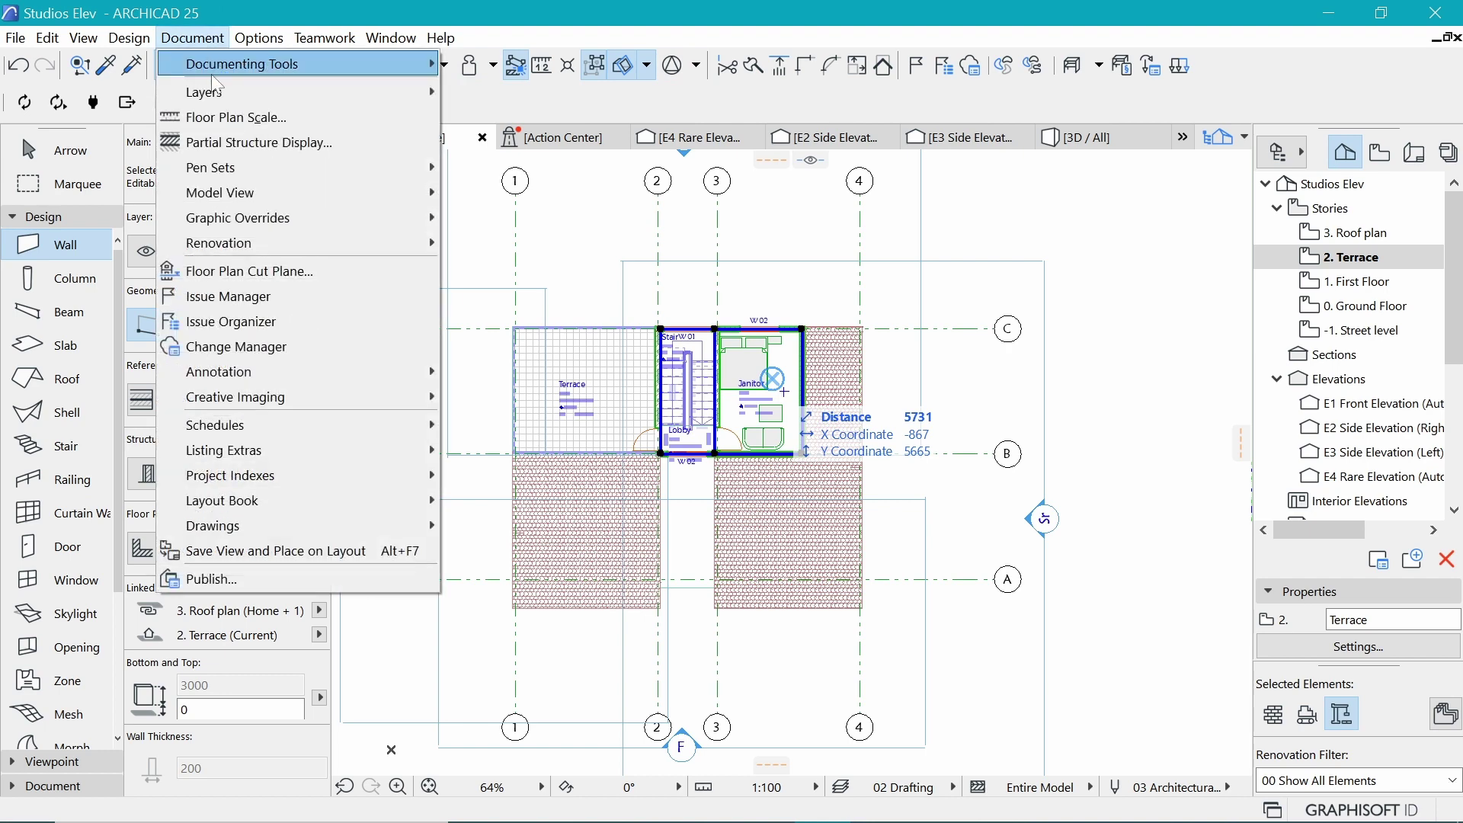
mouse_move(322, 374)
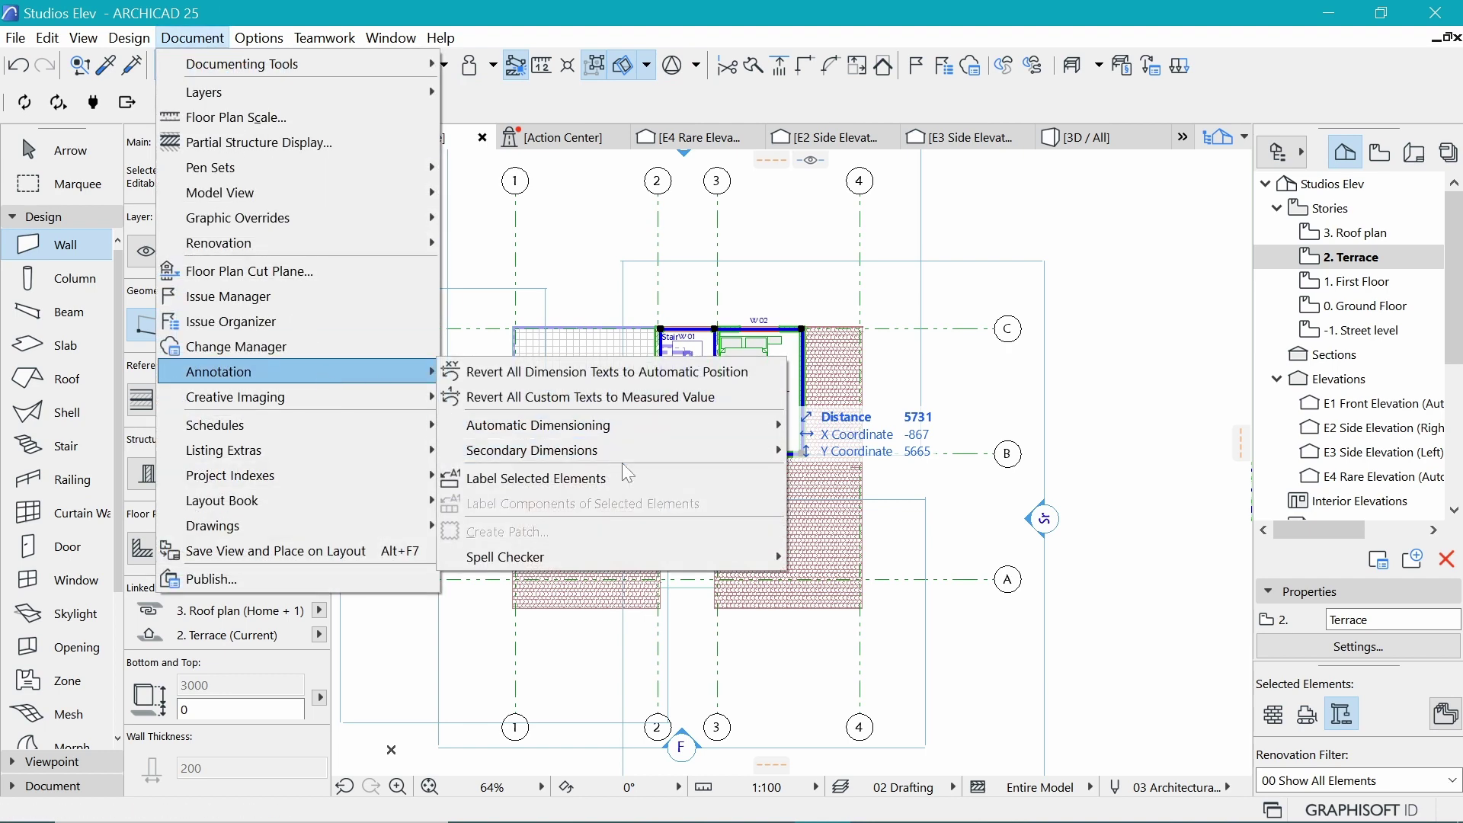
mouse_move(636, 450)
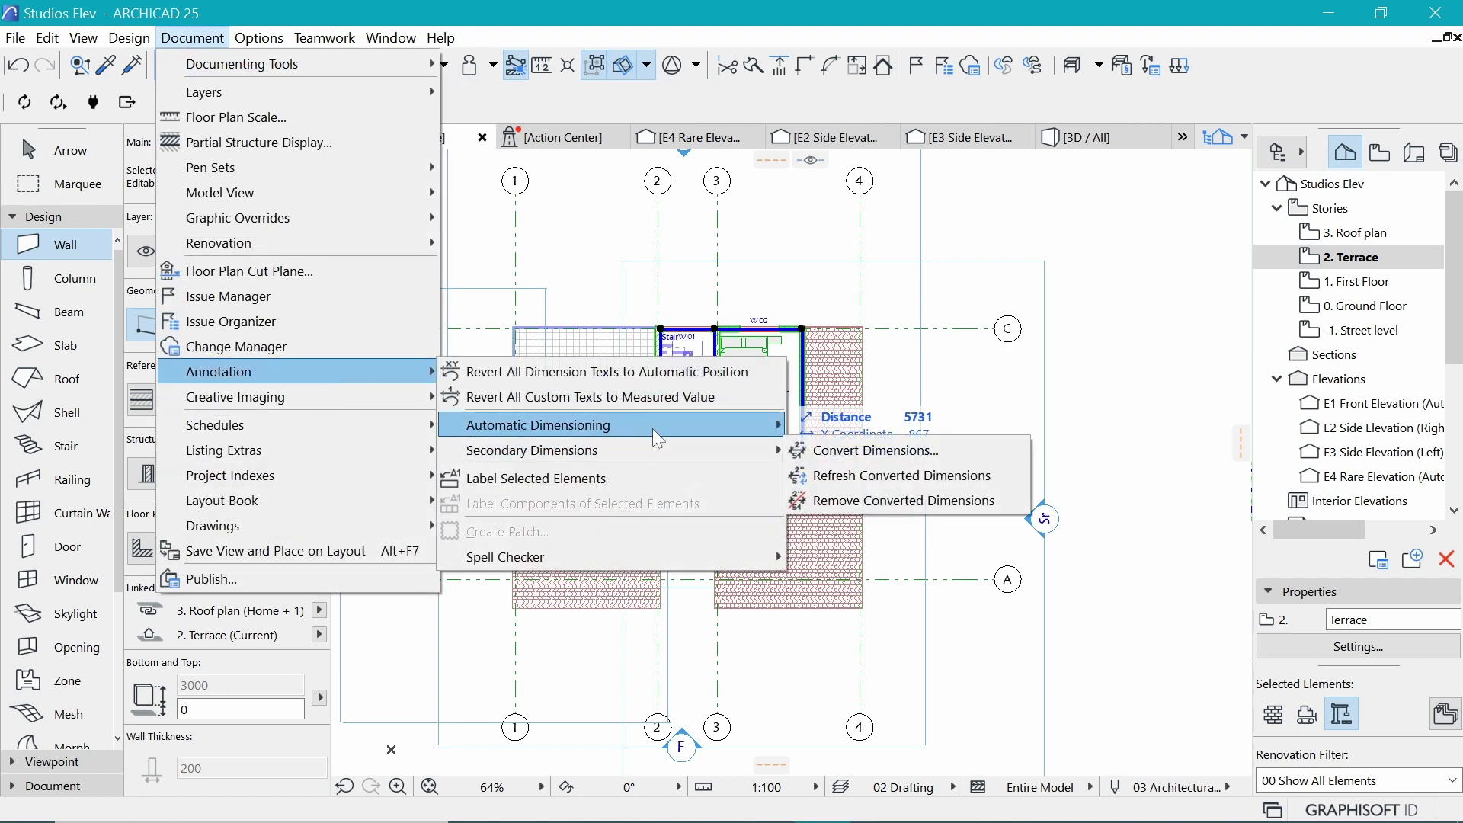
click(844, 427)
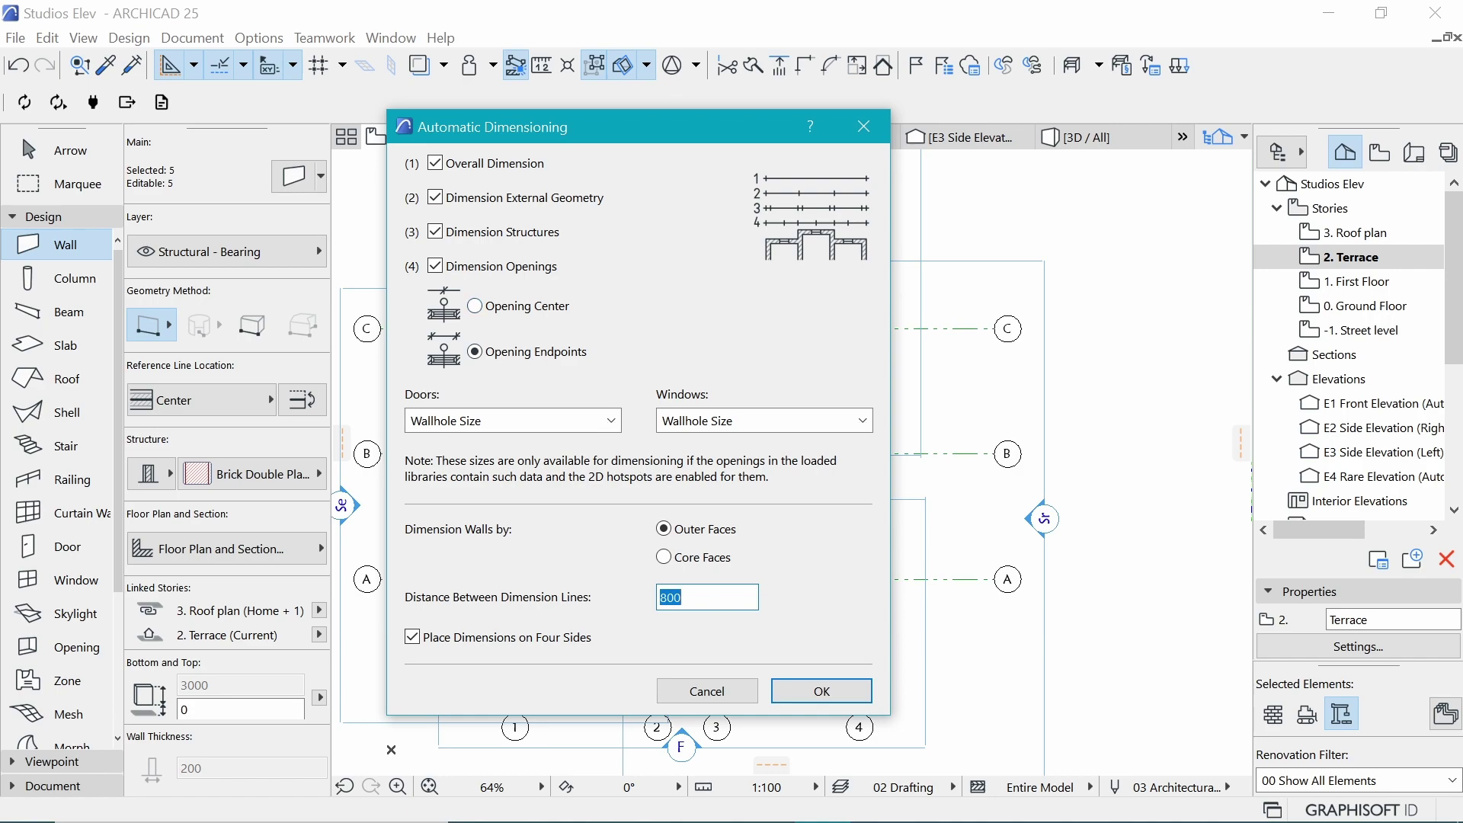
click(821, 690)
Place the automatic dimension lines vertically beyond axis 4, then clear the wall selection
scroll(807, 347, up, 5)
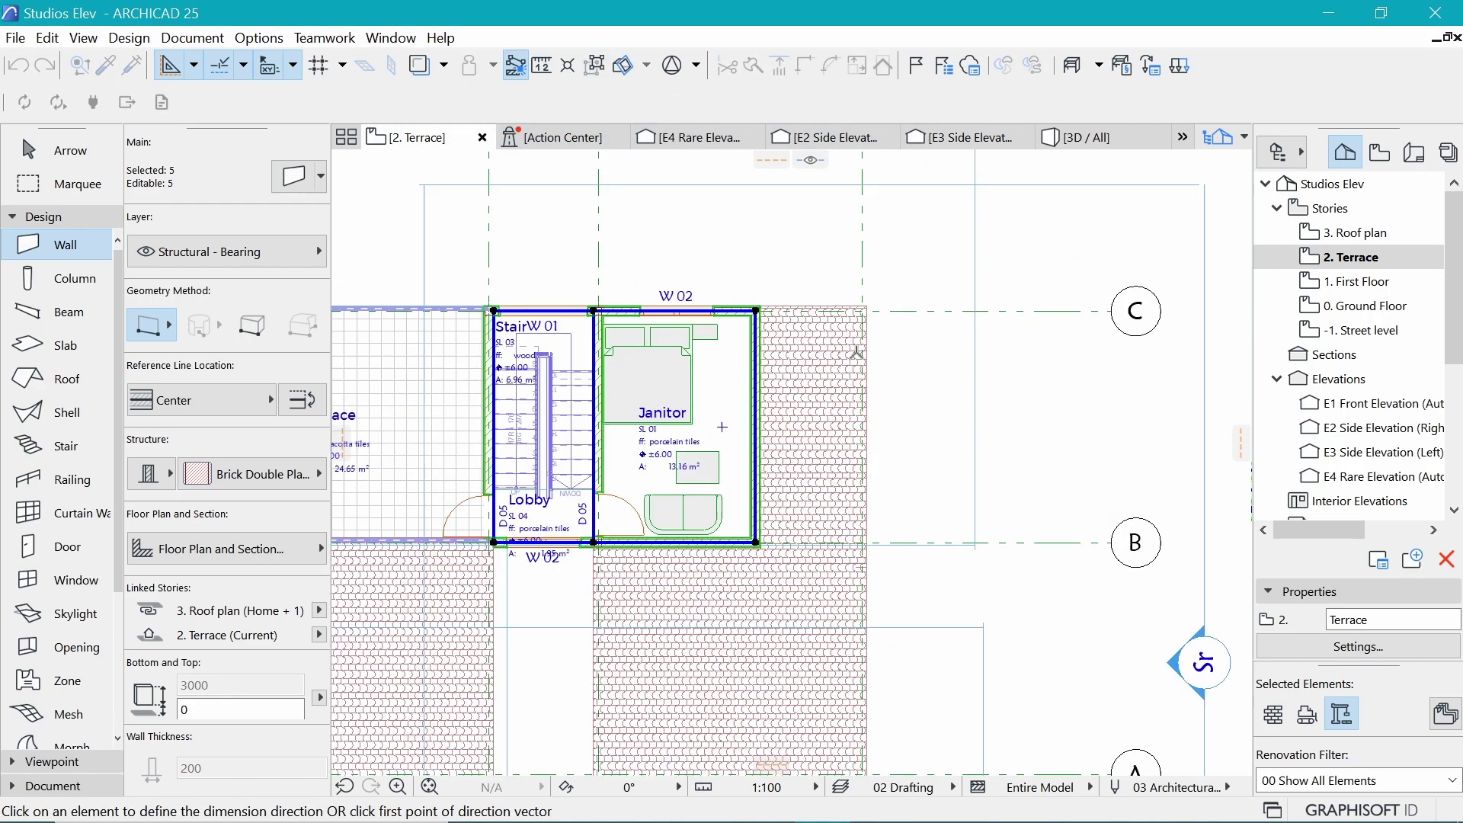
click(835, 357)
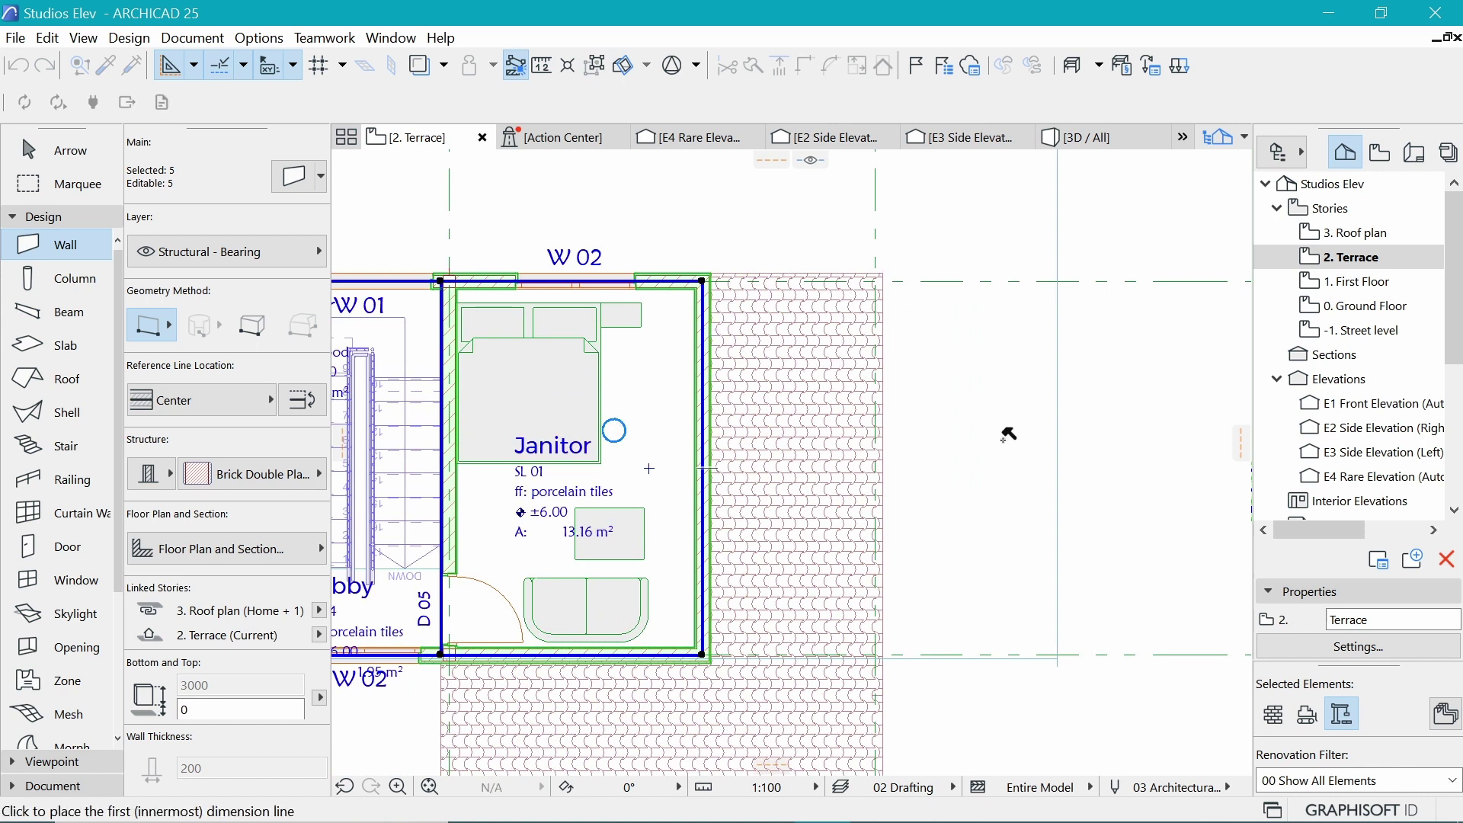
click(1027, 446)
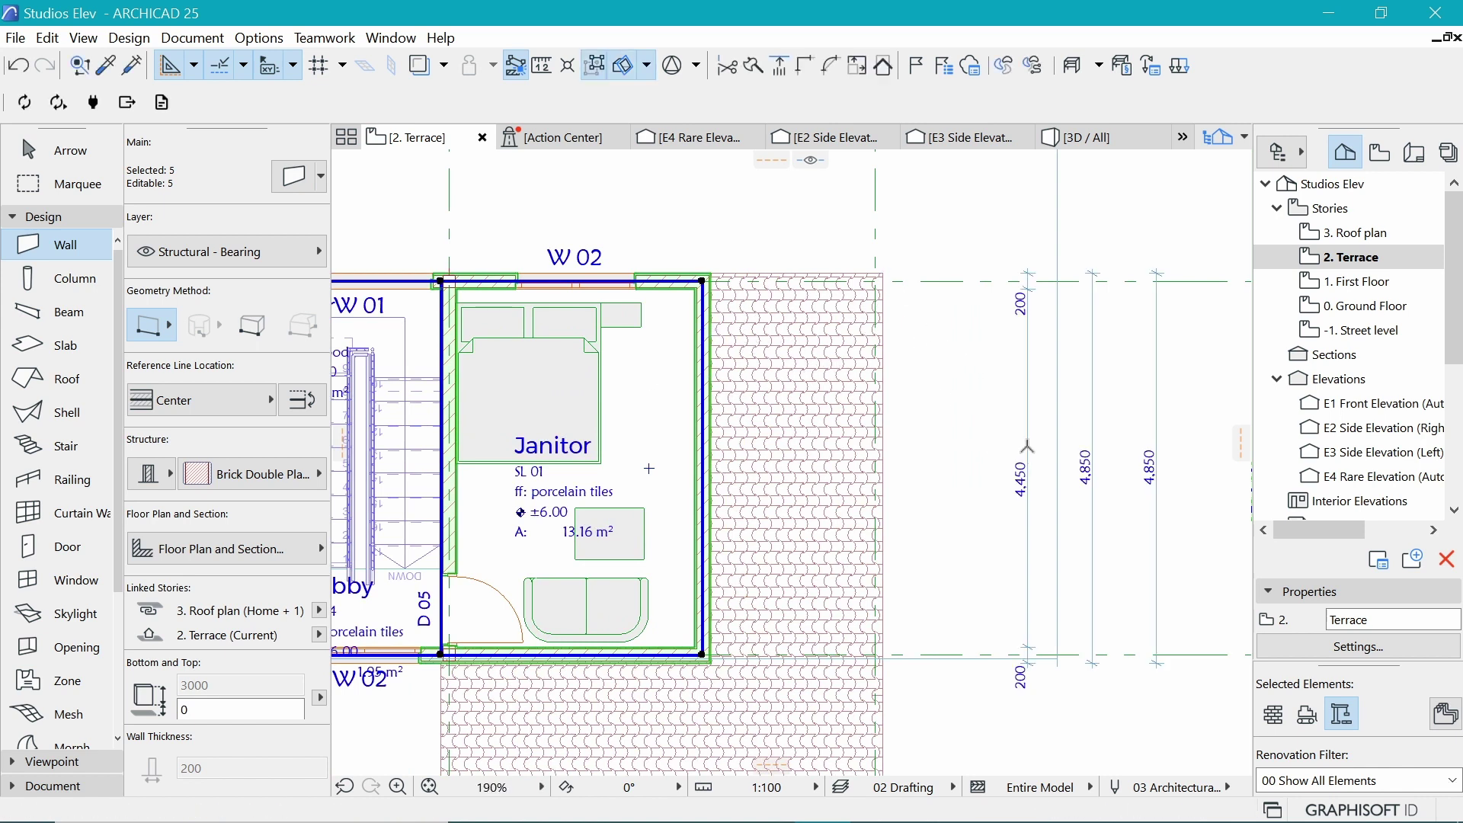
scroll(1016, 308, down, 4)
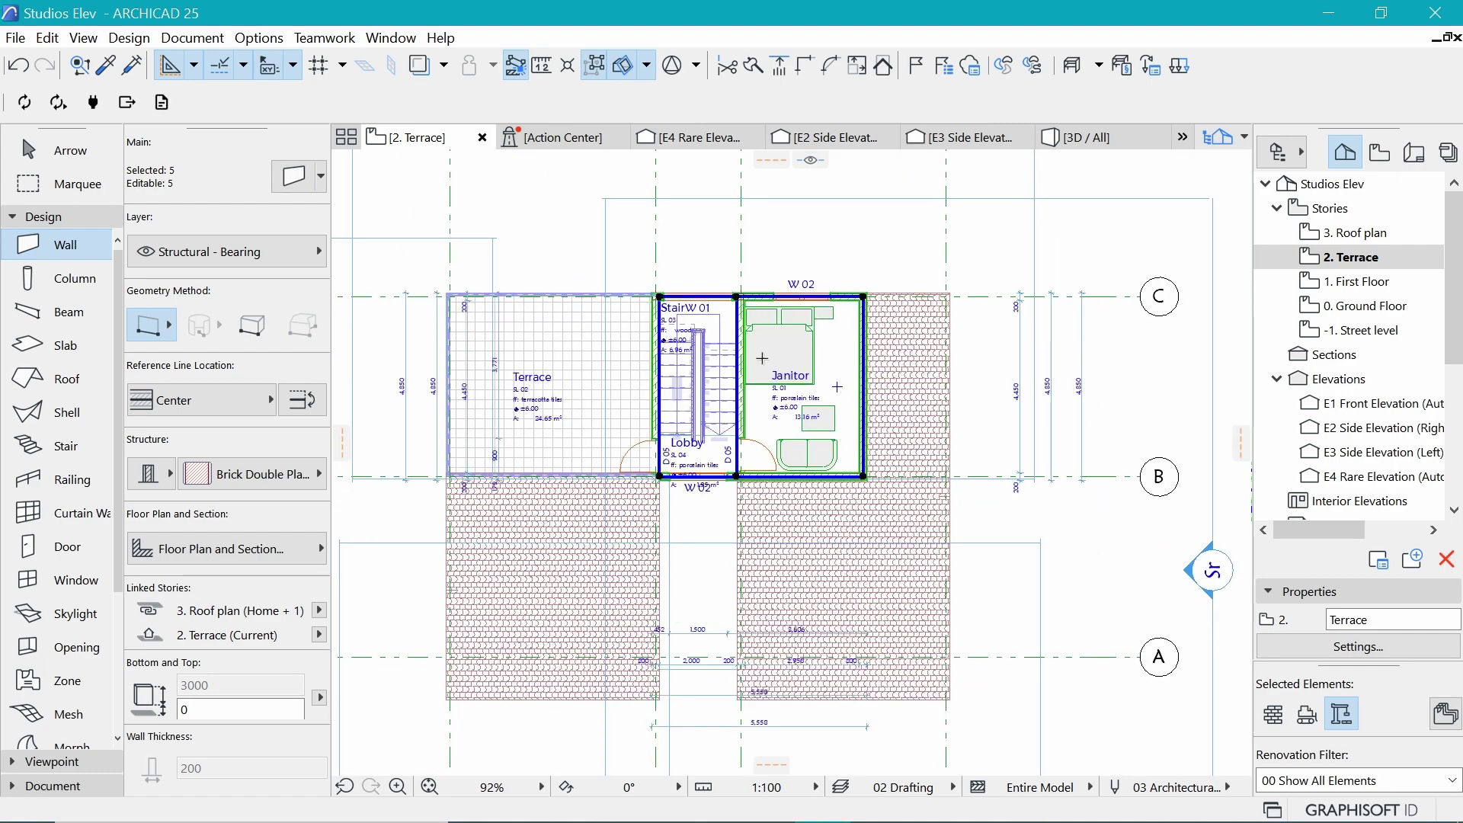
scroll(811, 312, down, 3)
scroll(812, 312, up, 2)
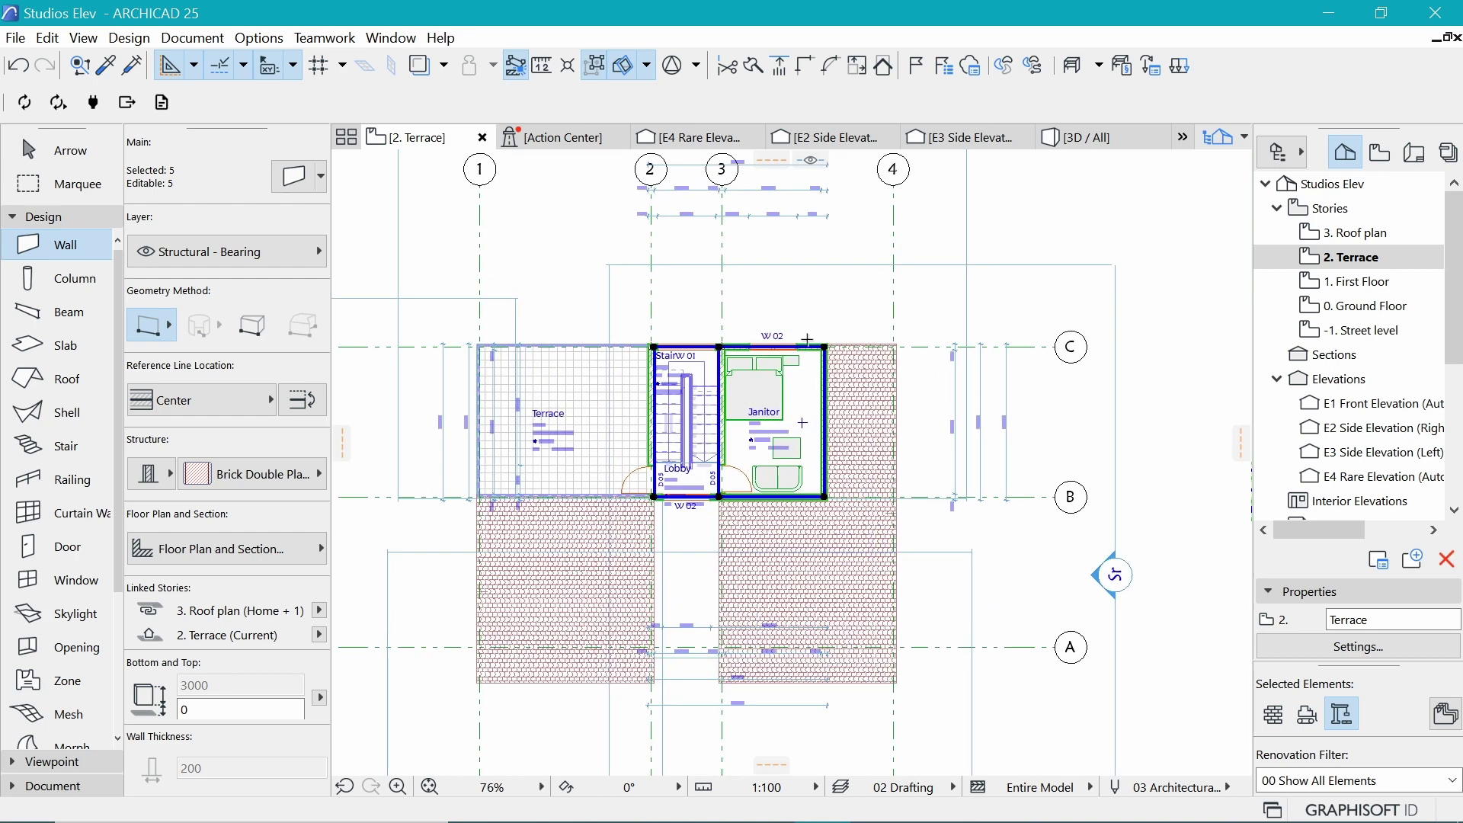
scroll(768, 567, up, 2)
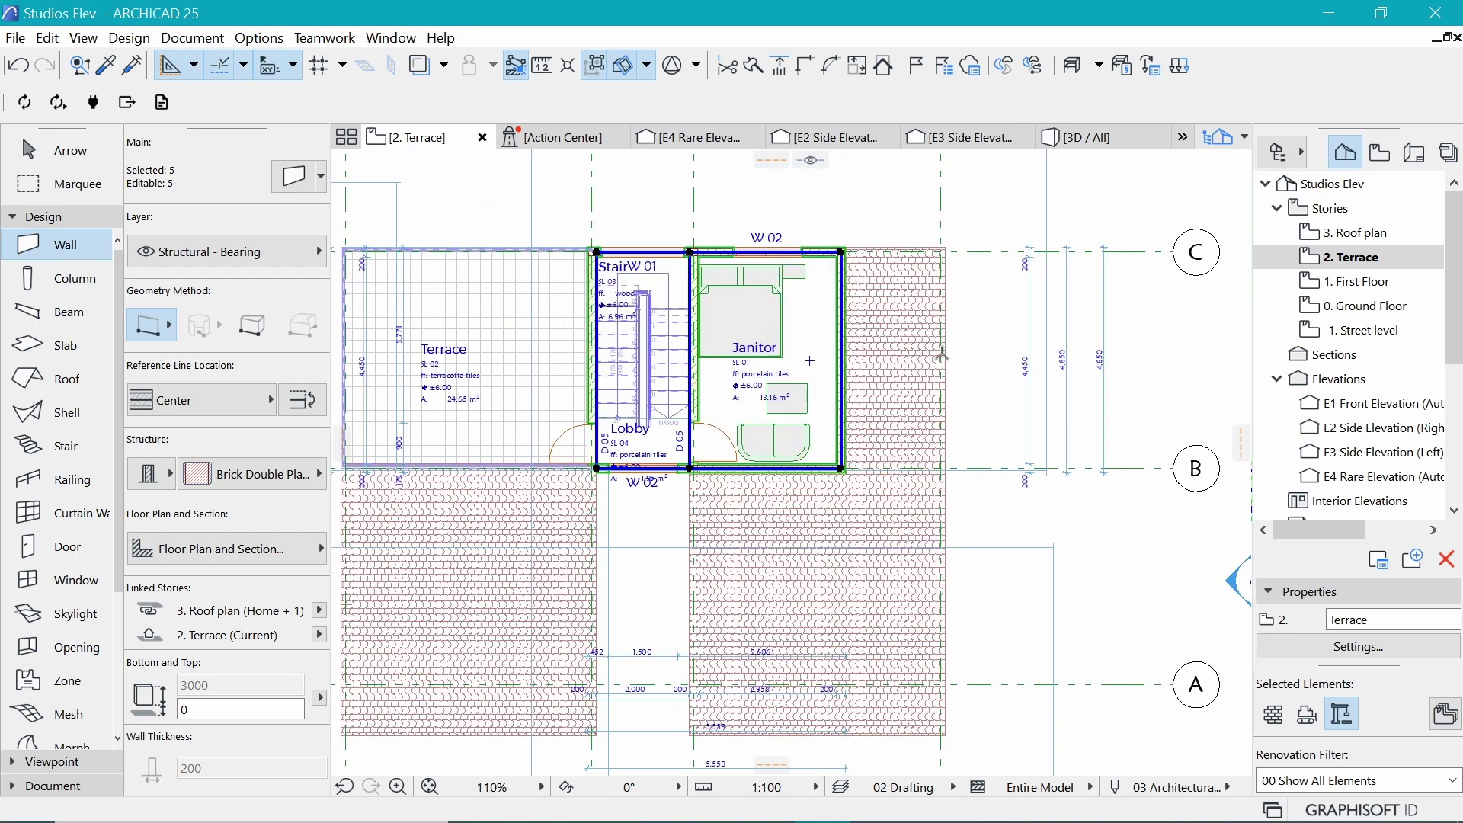
key(Escape)
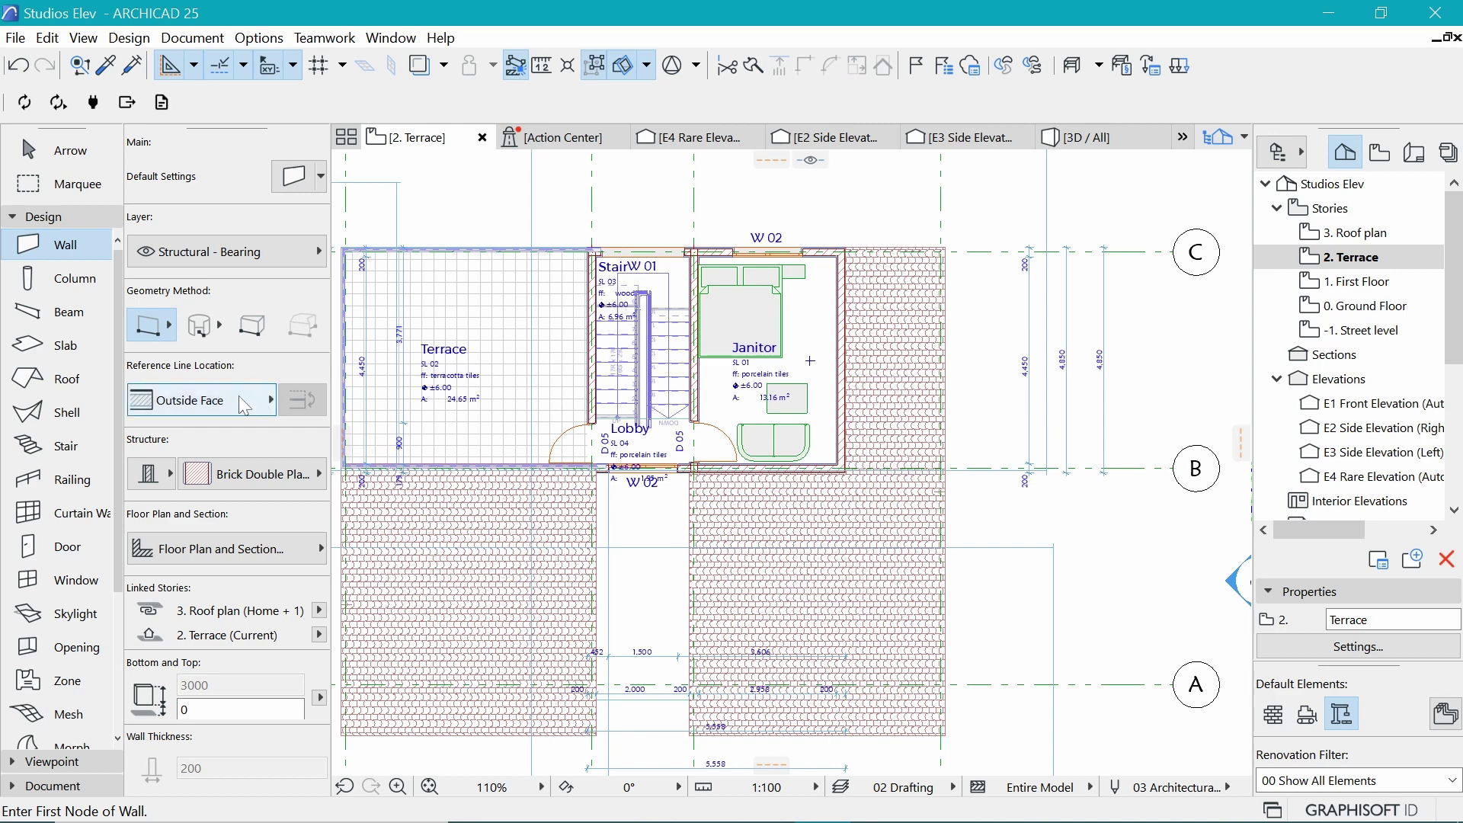
Check the dimension text size used on the 1. First Floor story and return to the 2. Terrace story
click(1310, 281)
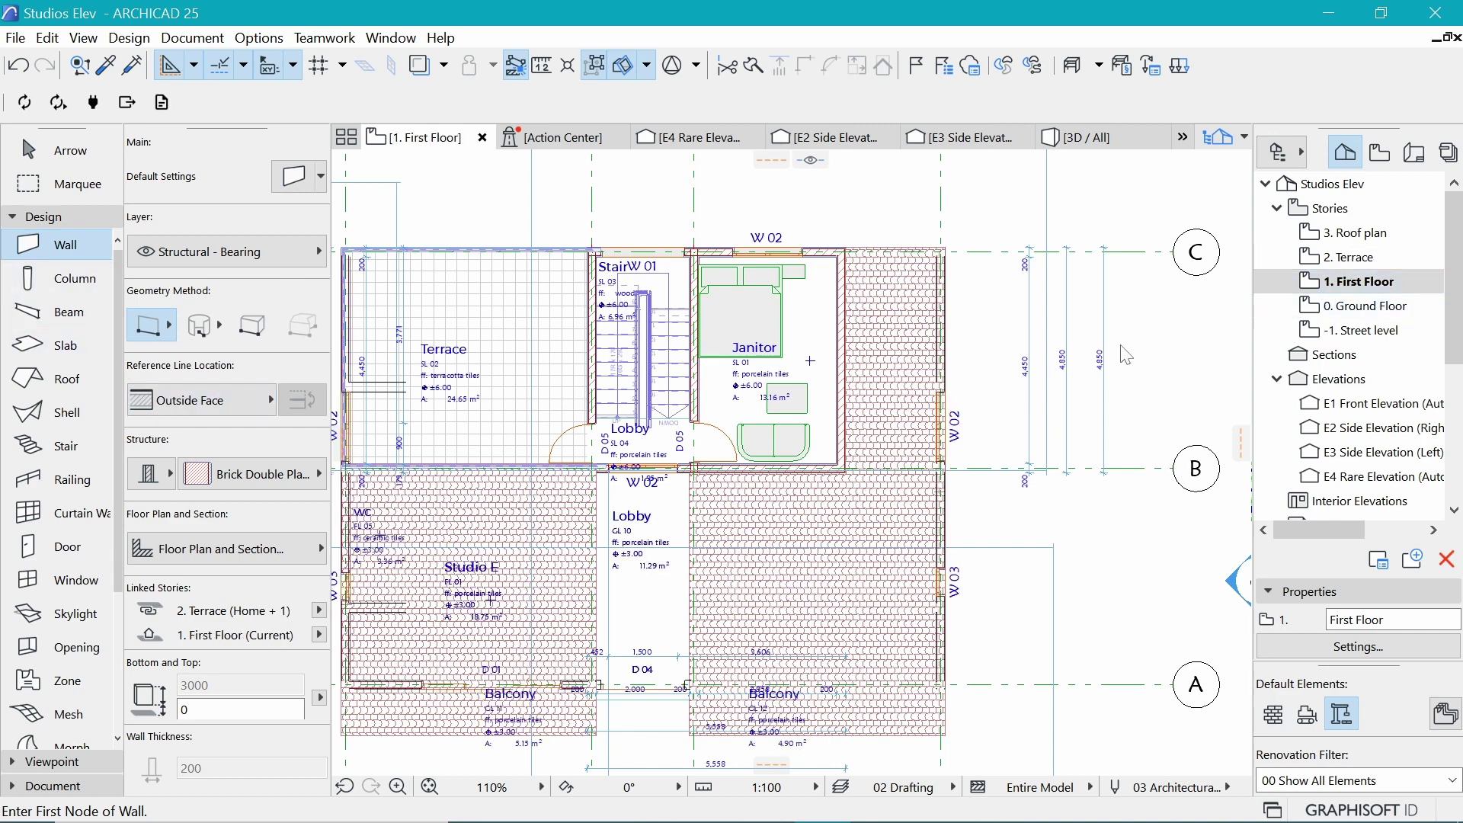
shift+click(1041, 368)
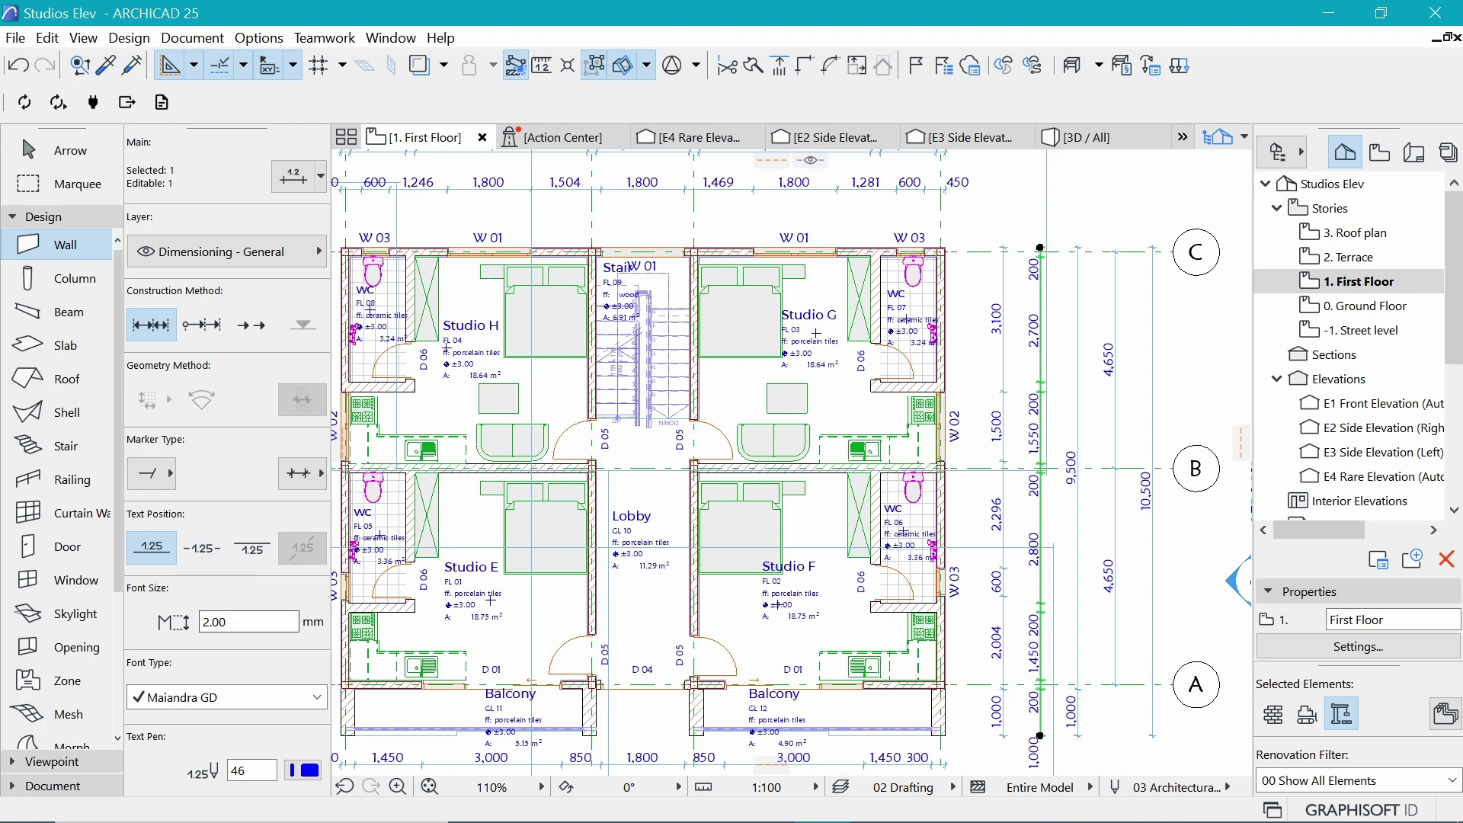
click(1360, 262)
double_click(1360, 263)
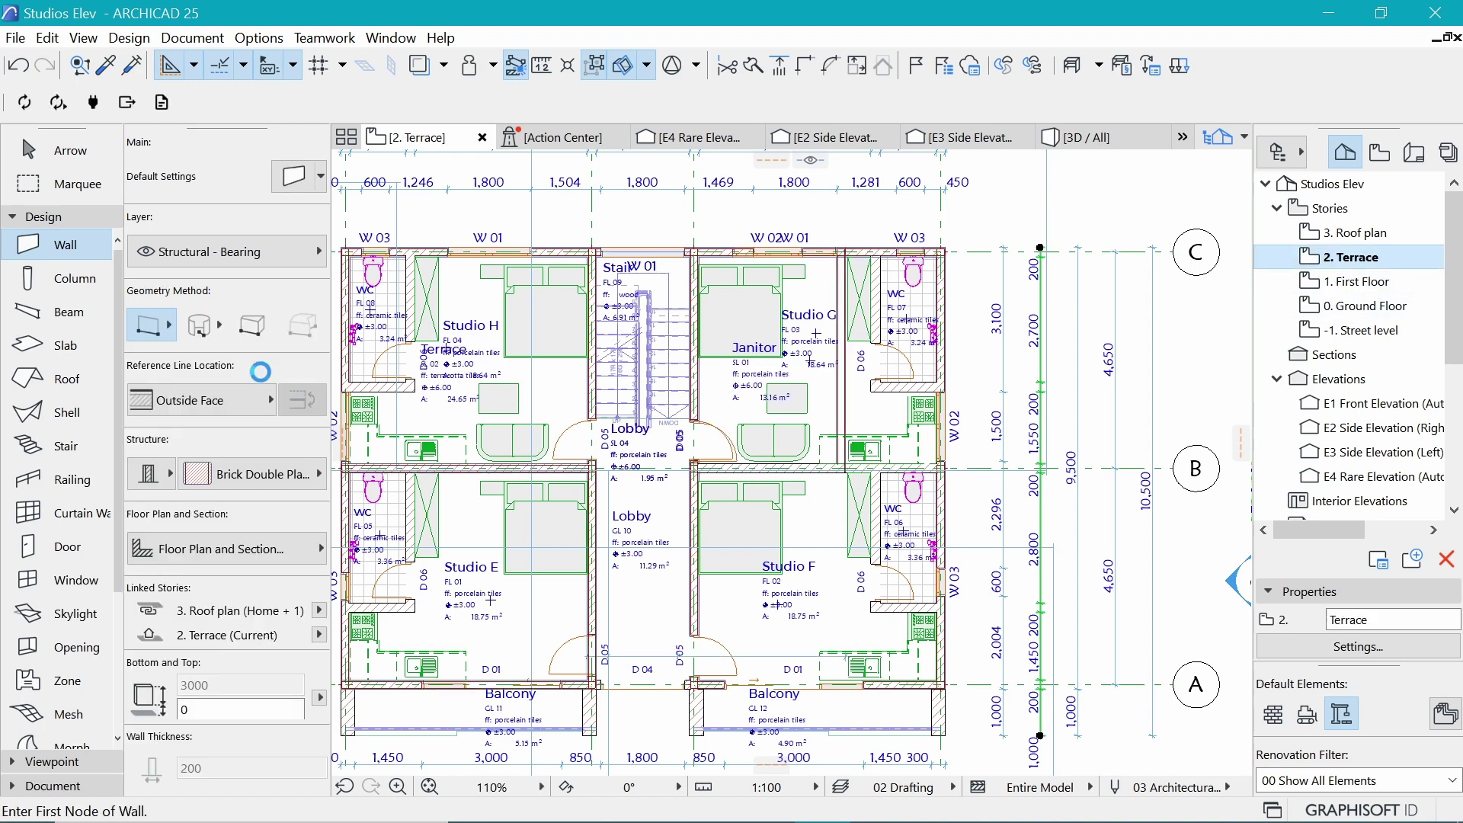
key(Escape)
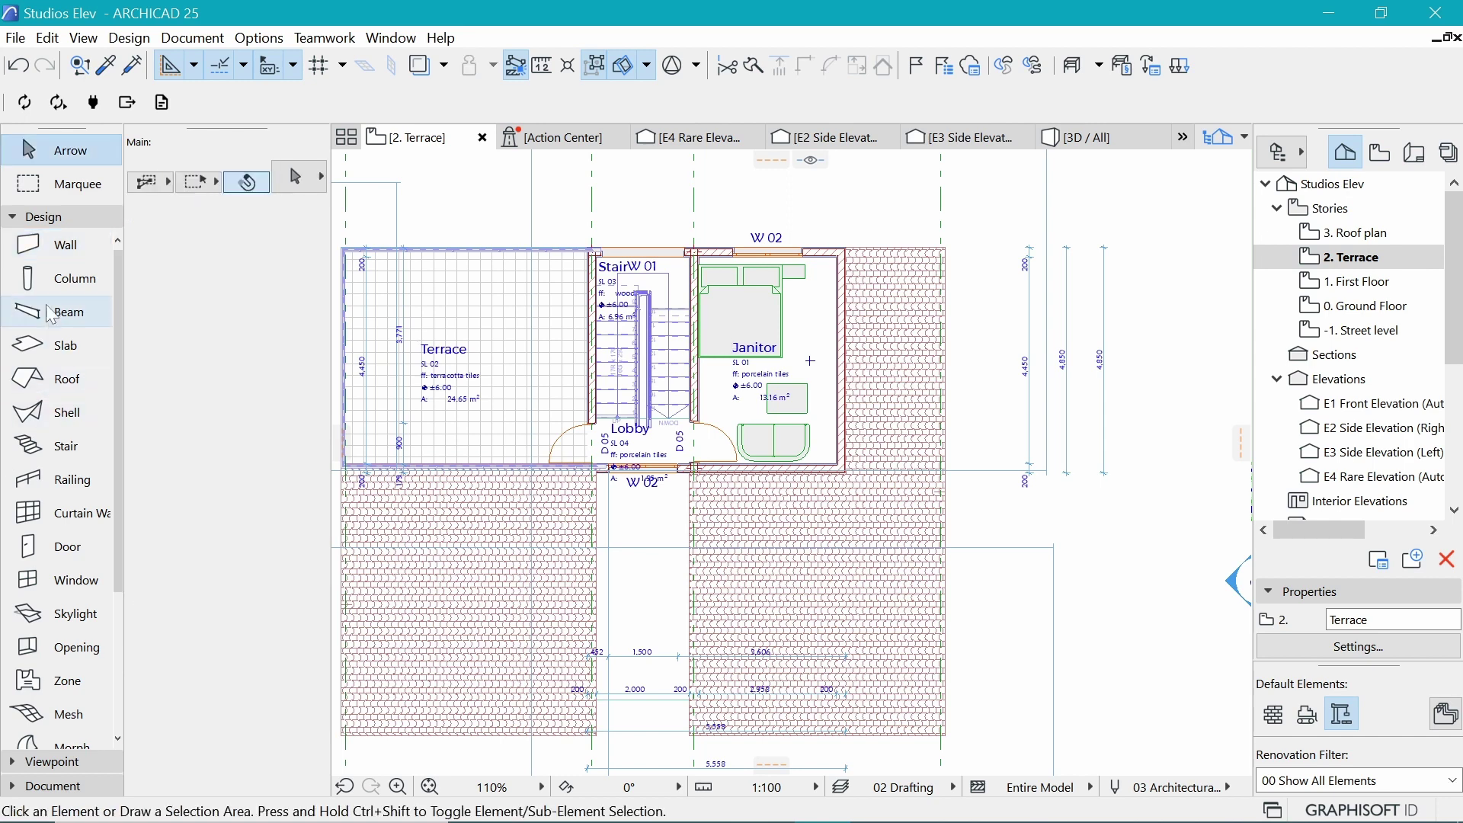
Select all dimensions on the Terrace story and set their font size to 2 mm
click(60, 216)
click(55, 240)
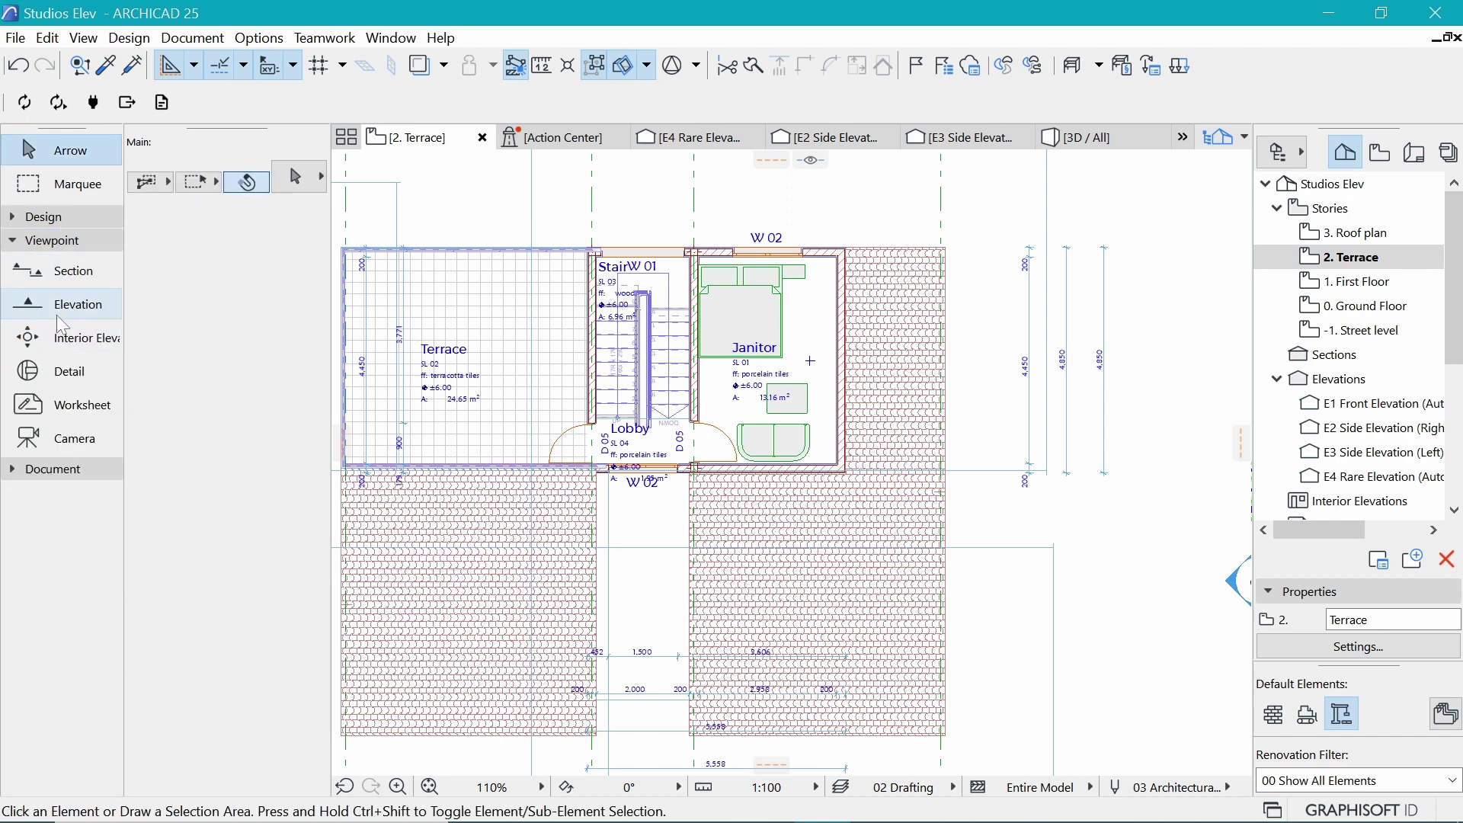
click(68, 241)
click(72, 259)
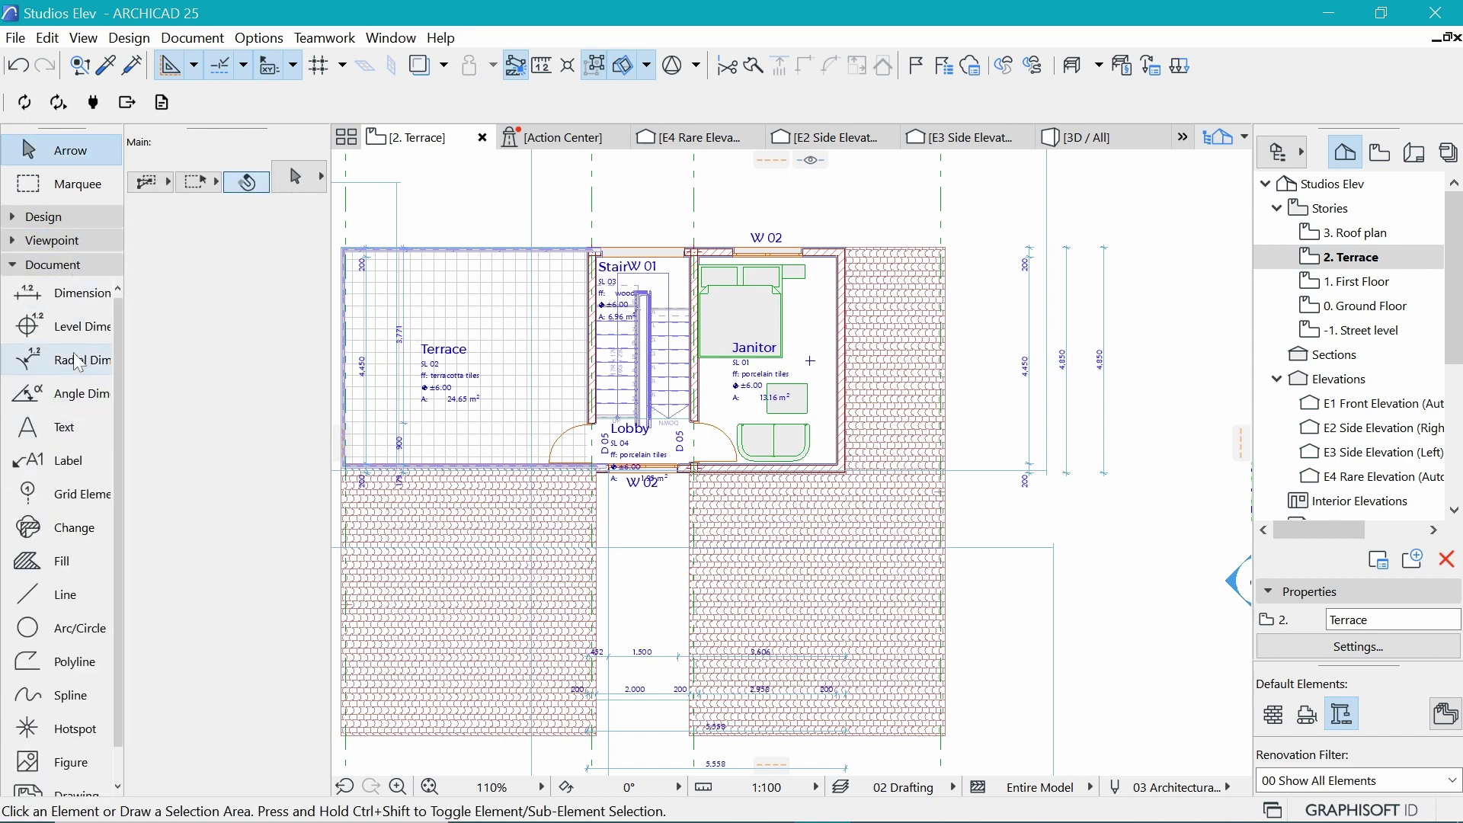
double_click(79, 299)
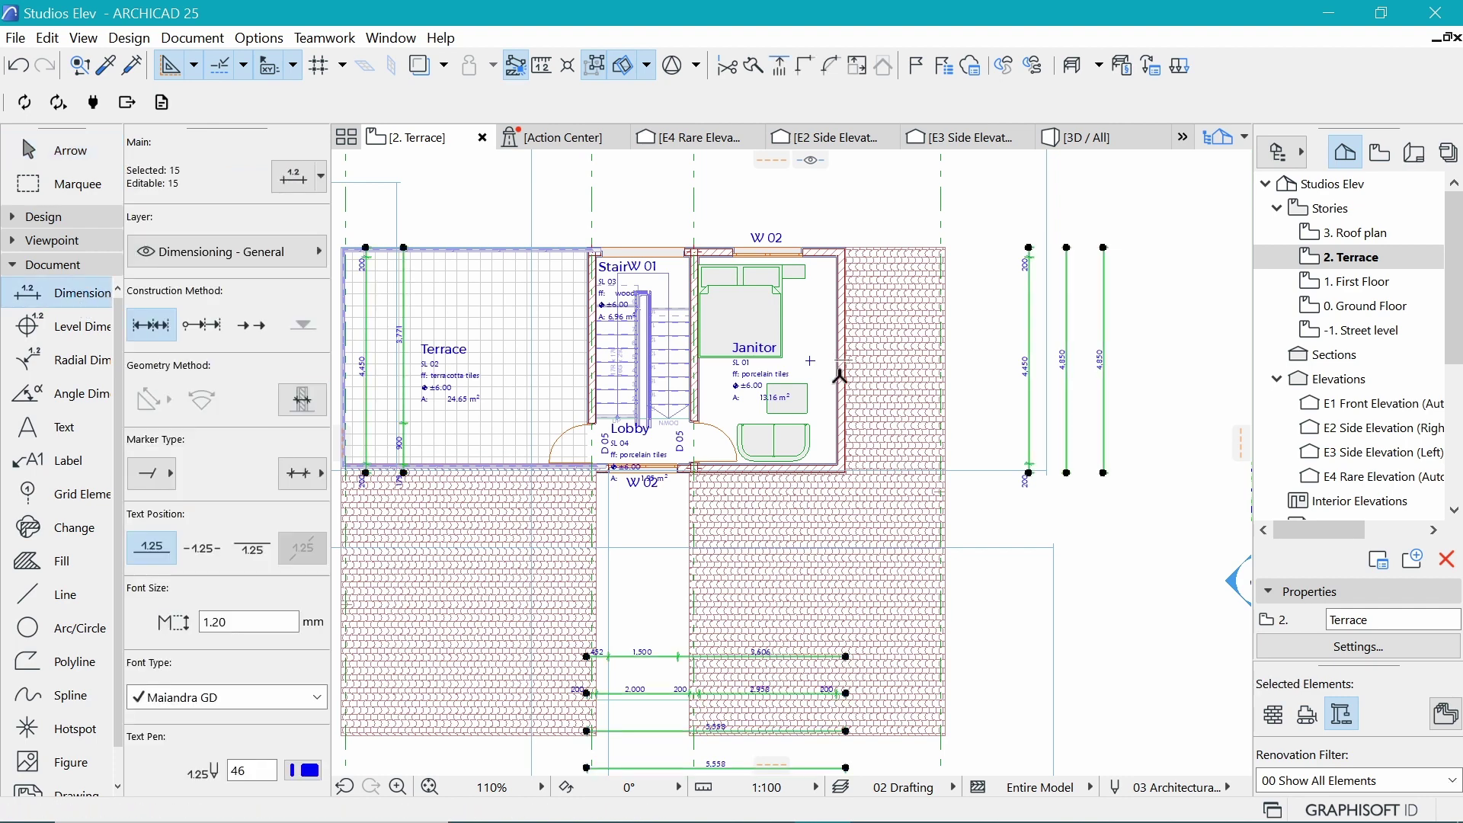
scroll(195, 722, down, 2)
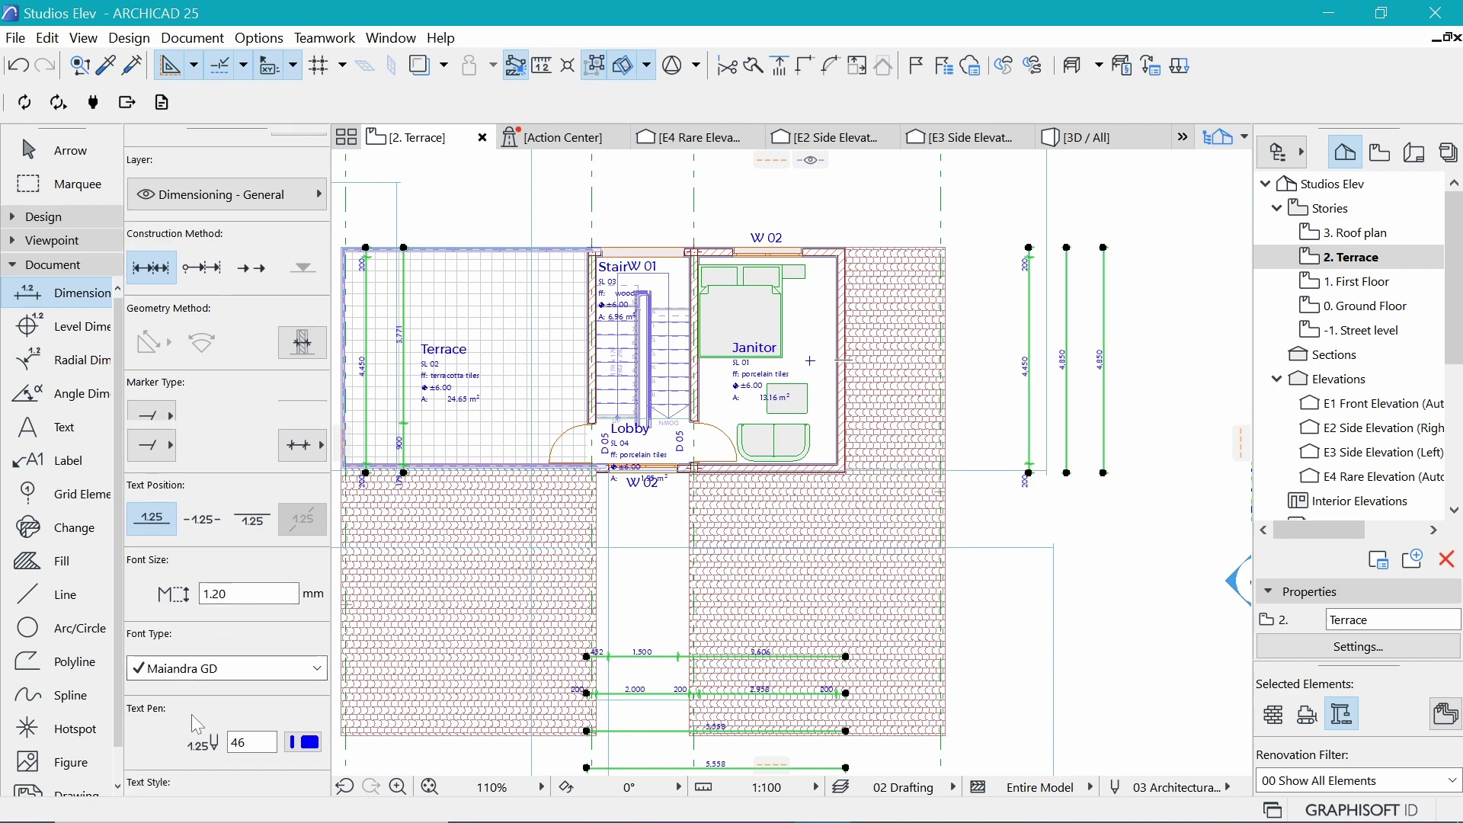
scroll(190, 714, down, 2)
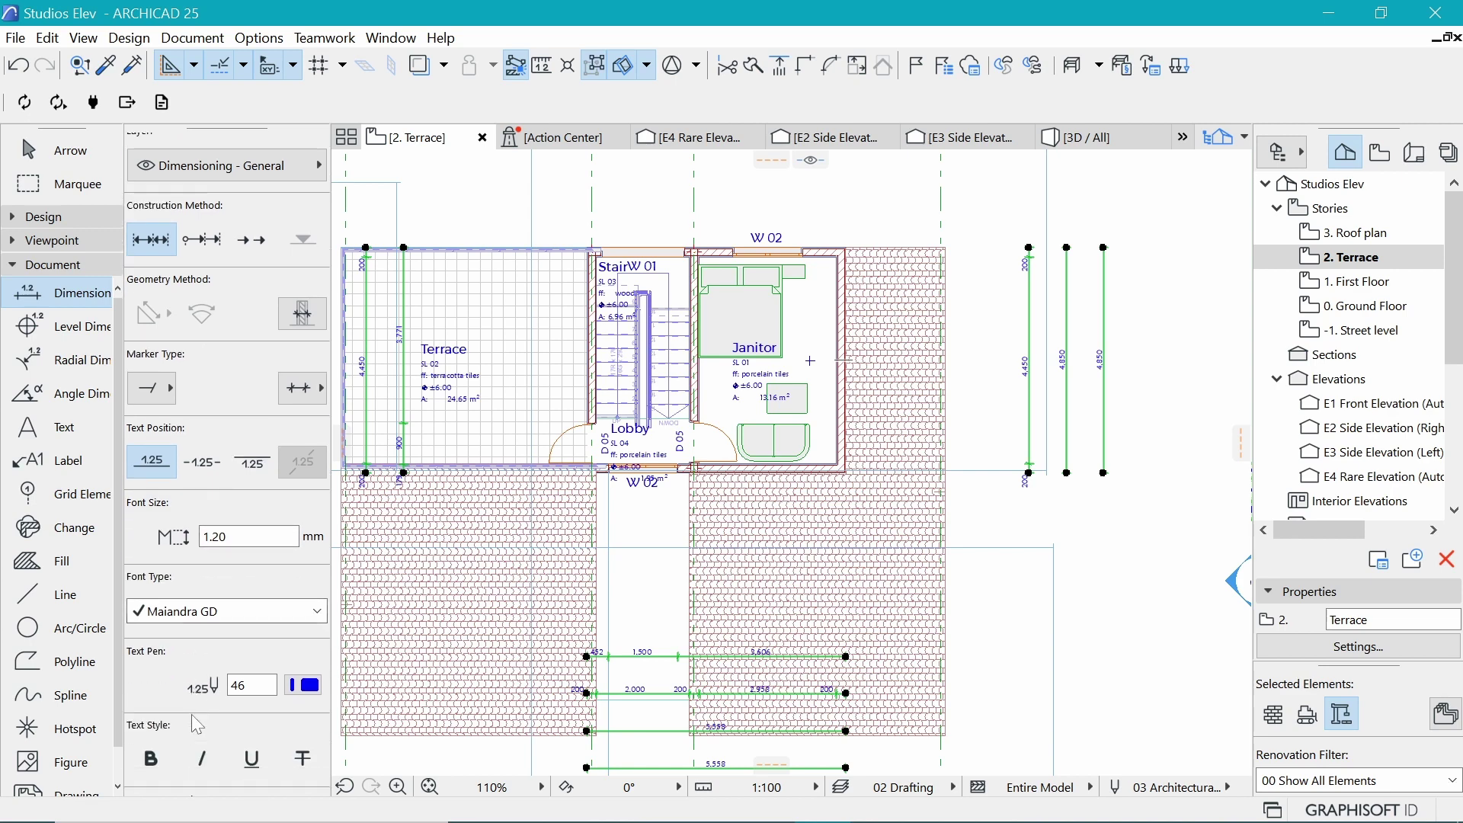
click(237, 537)
text(2)
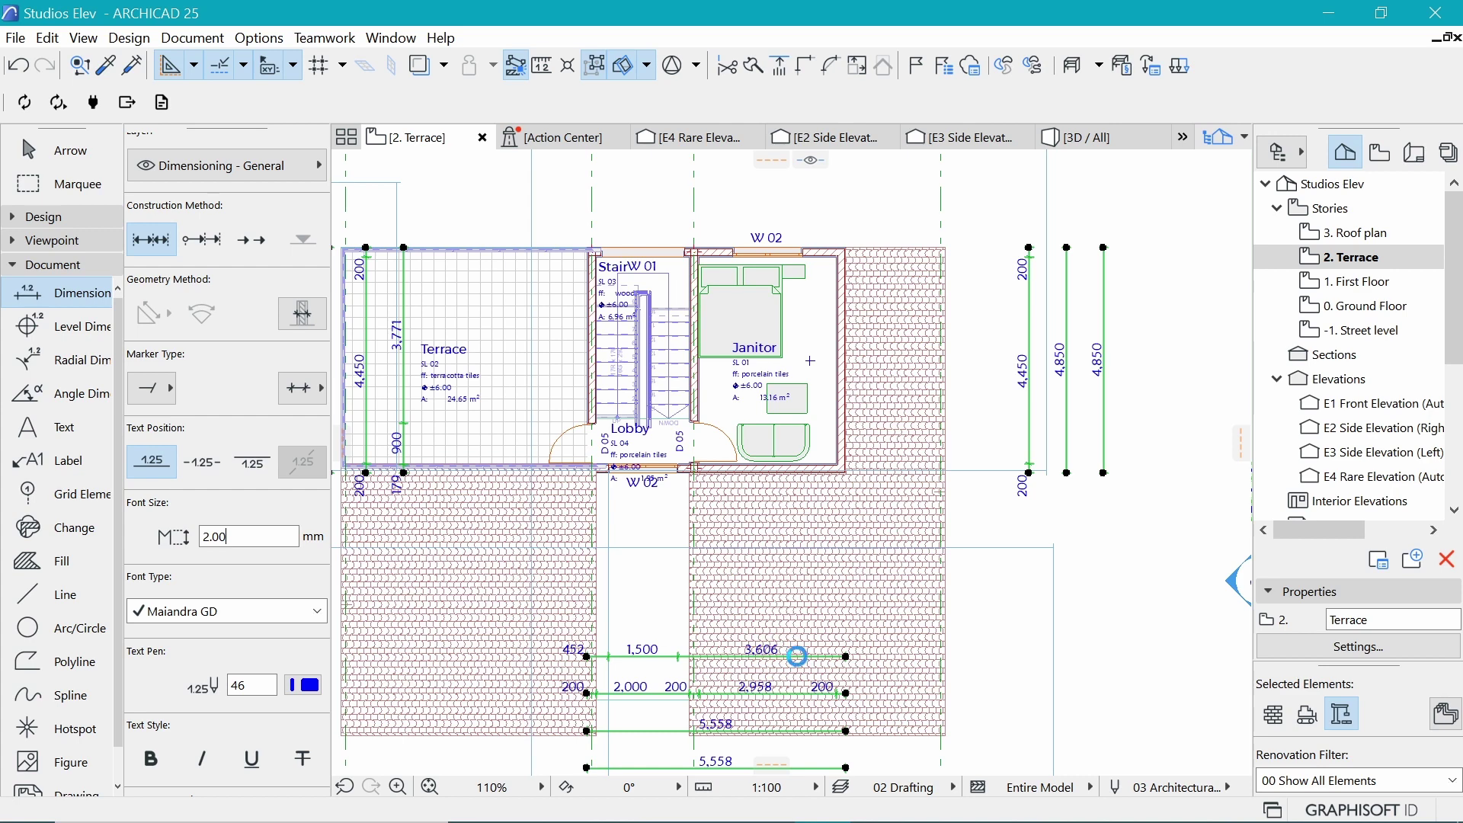
Make the selected dimensions' text opaque and set its background pen to the window background colour
key(ctrl+t)
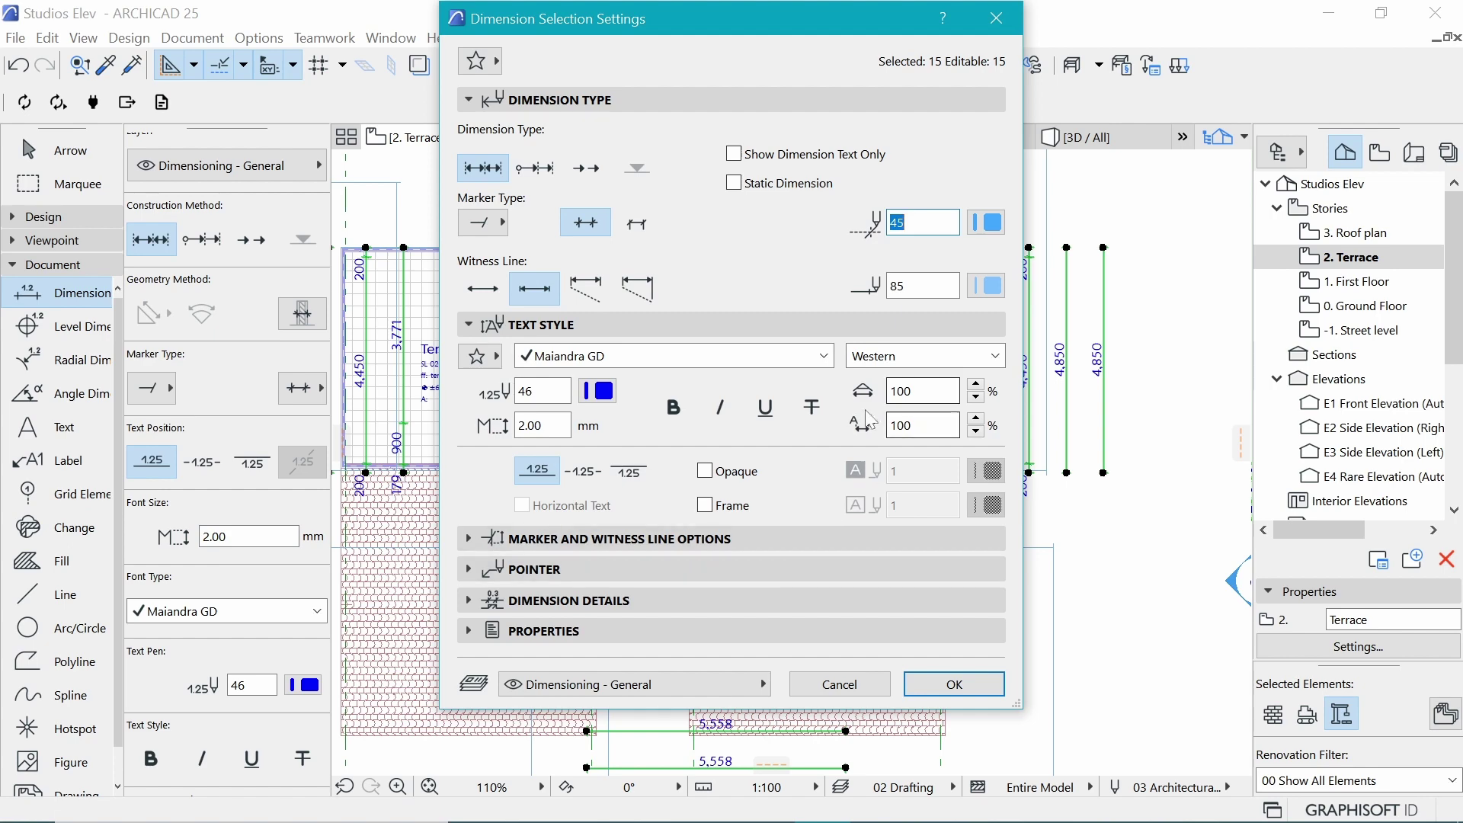
click(722, 477)
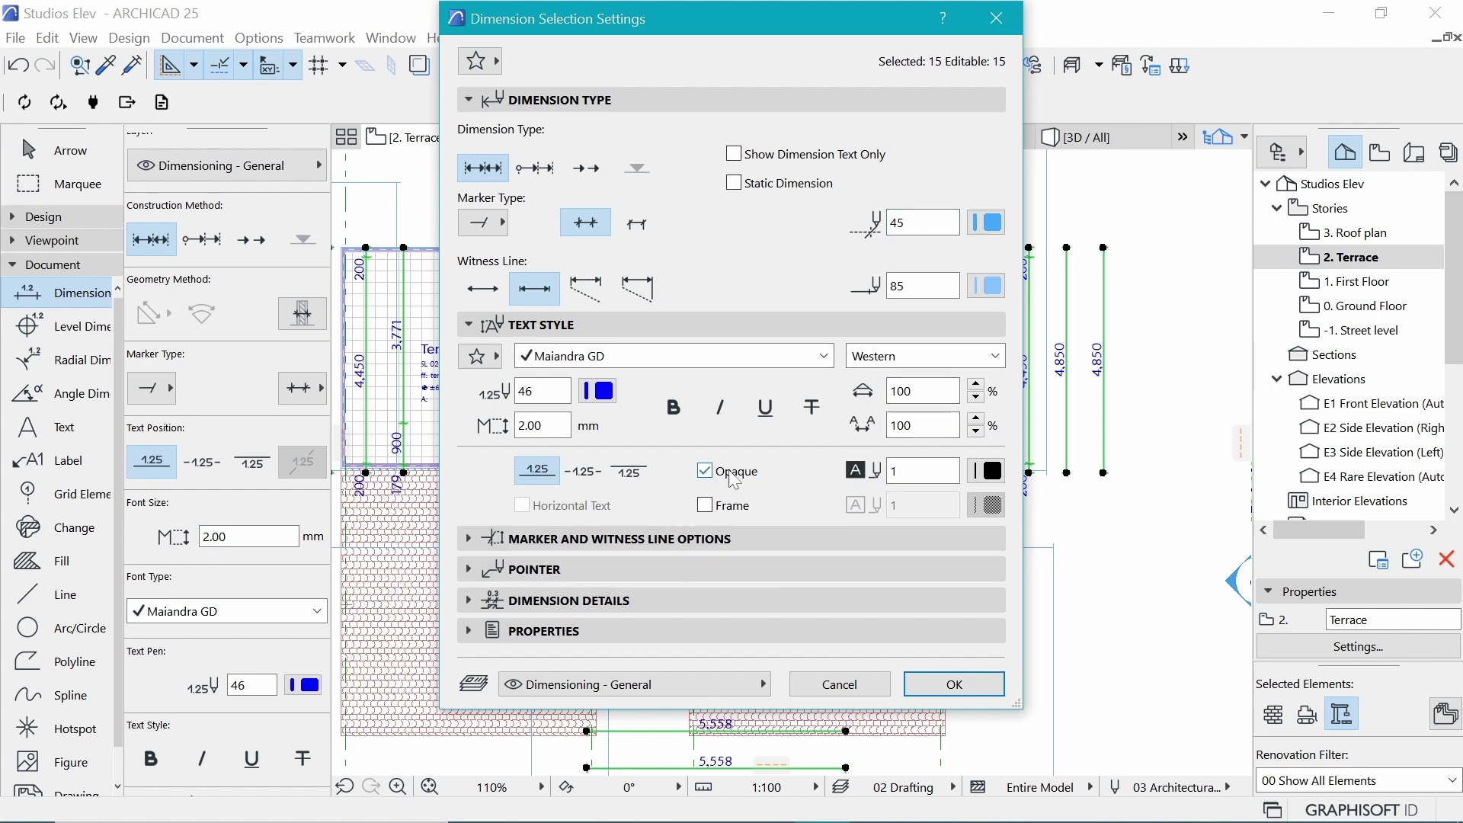
click(956, 684)
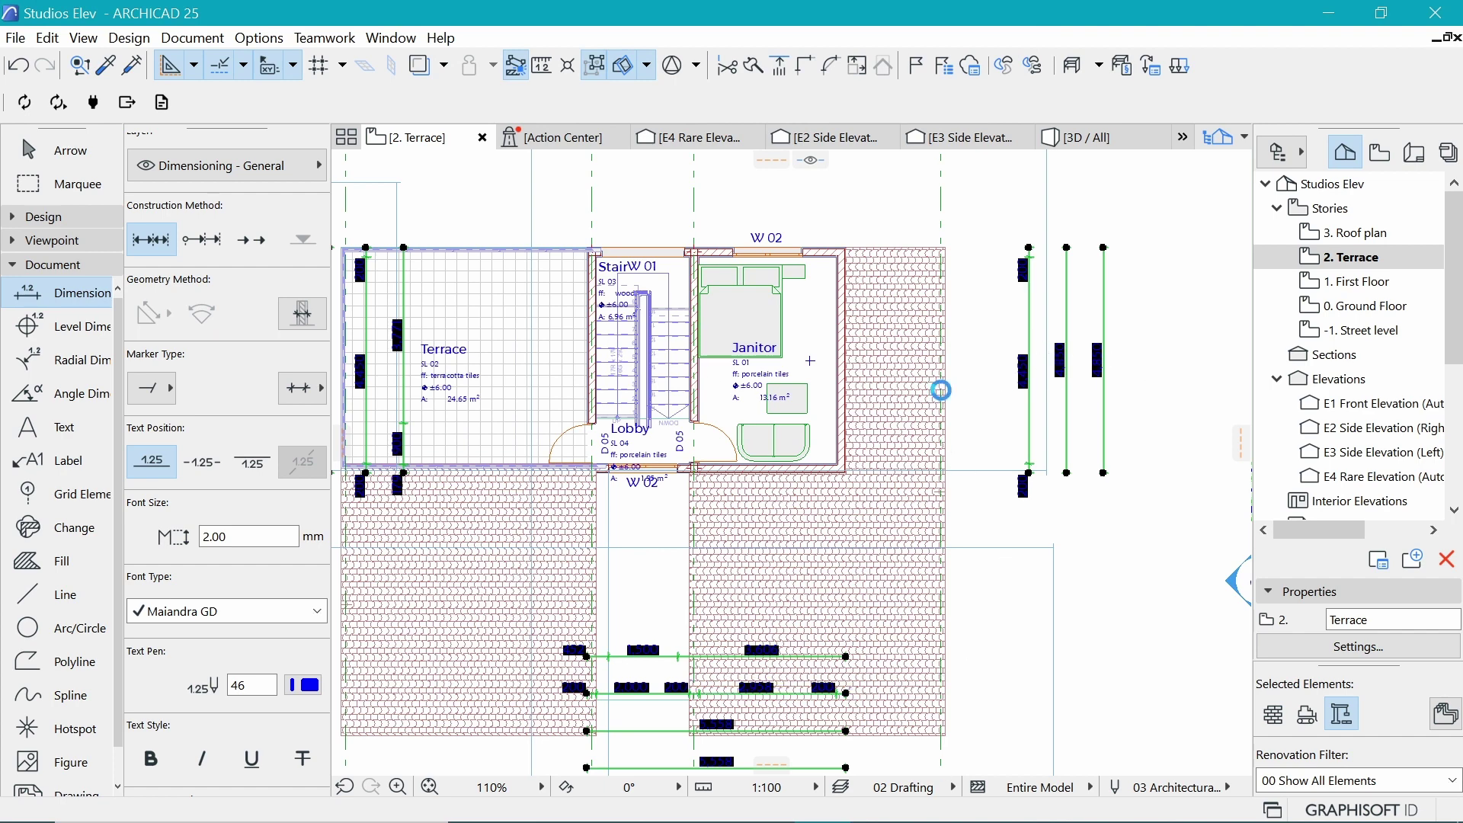
click(990, 471)
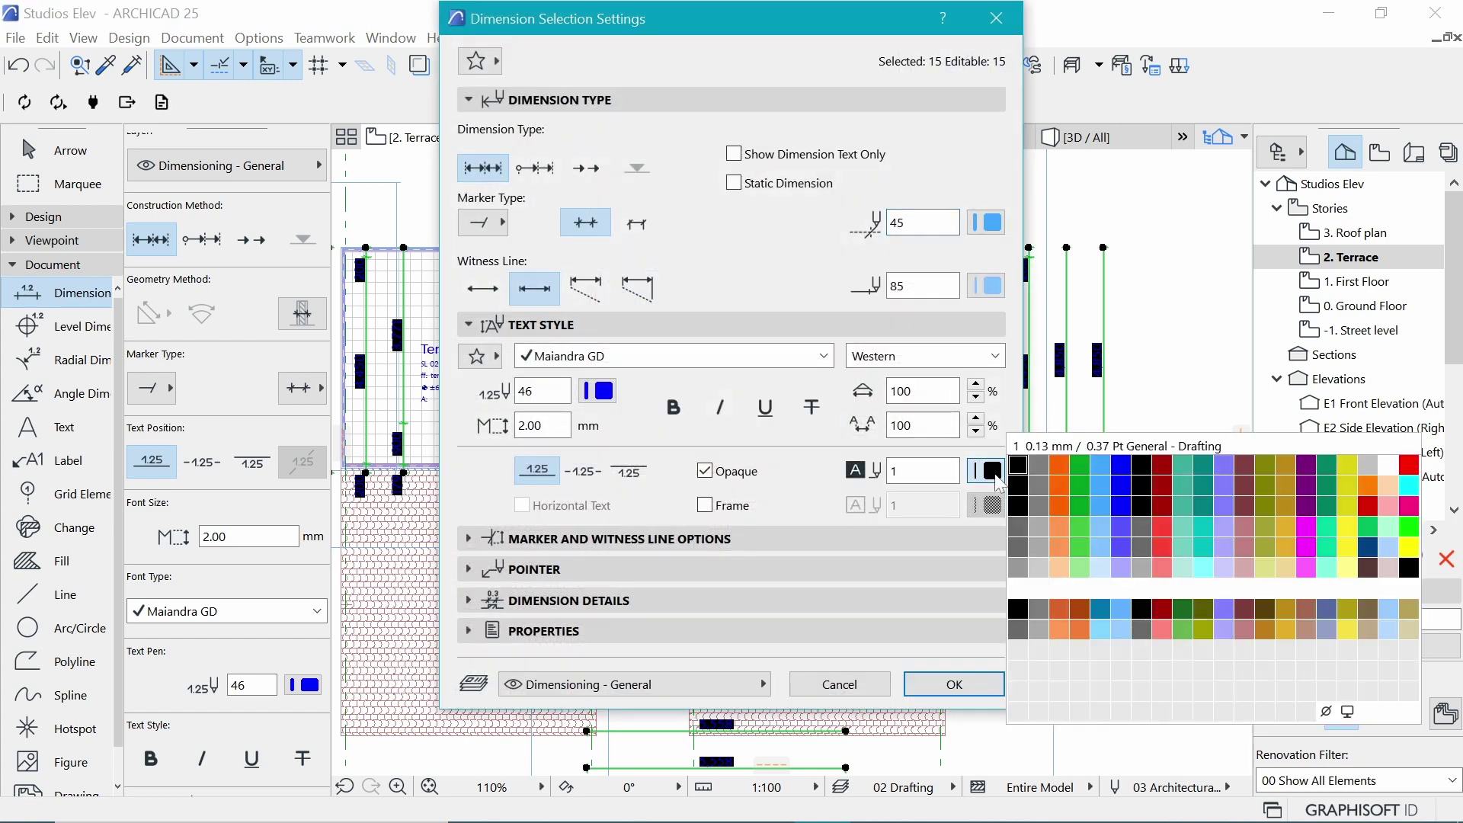
click(1346, 713)
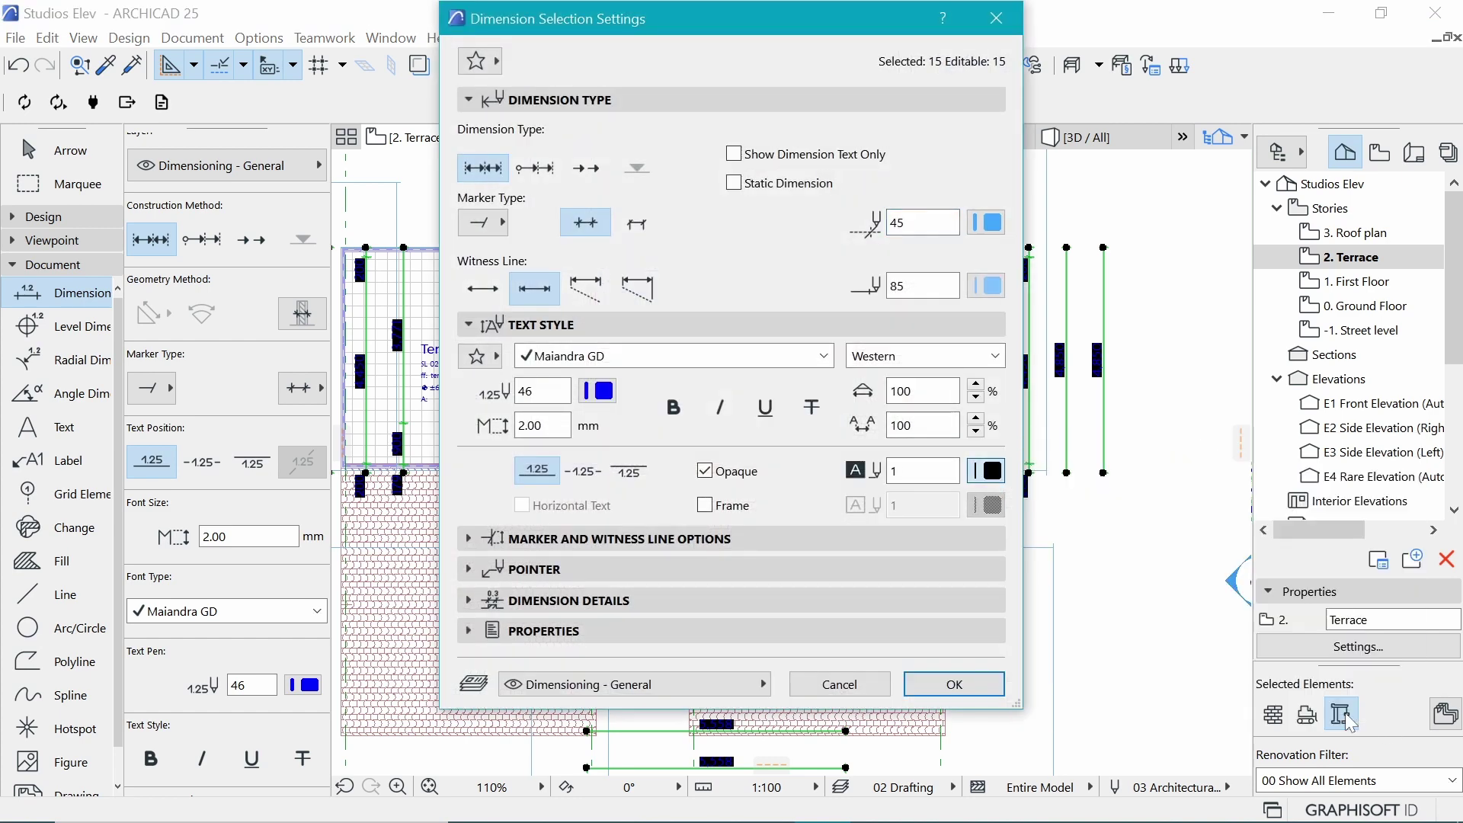
click(952, 683)
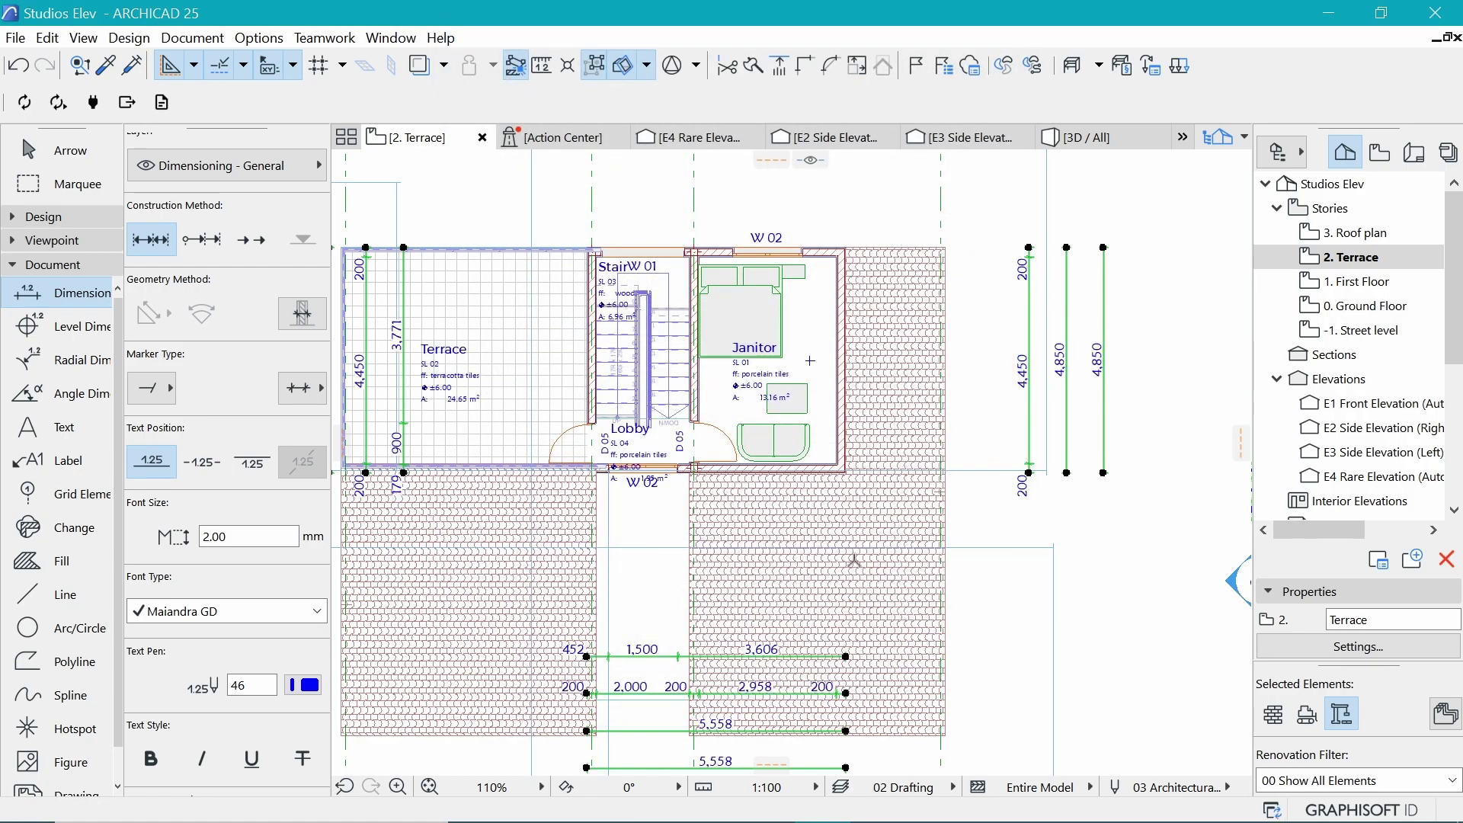
Inspect the dimension texts over the roofs and around the Terrace plan, then clear the dimension selection
scroll(732, 669, up, 5)
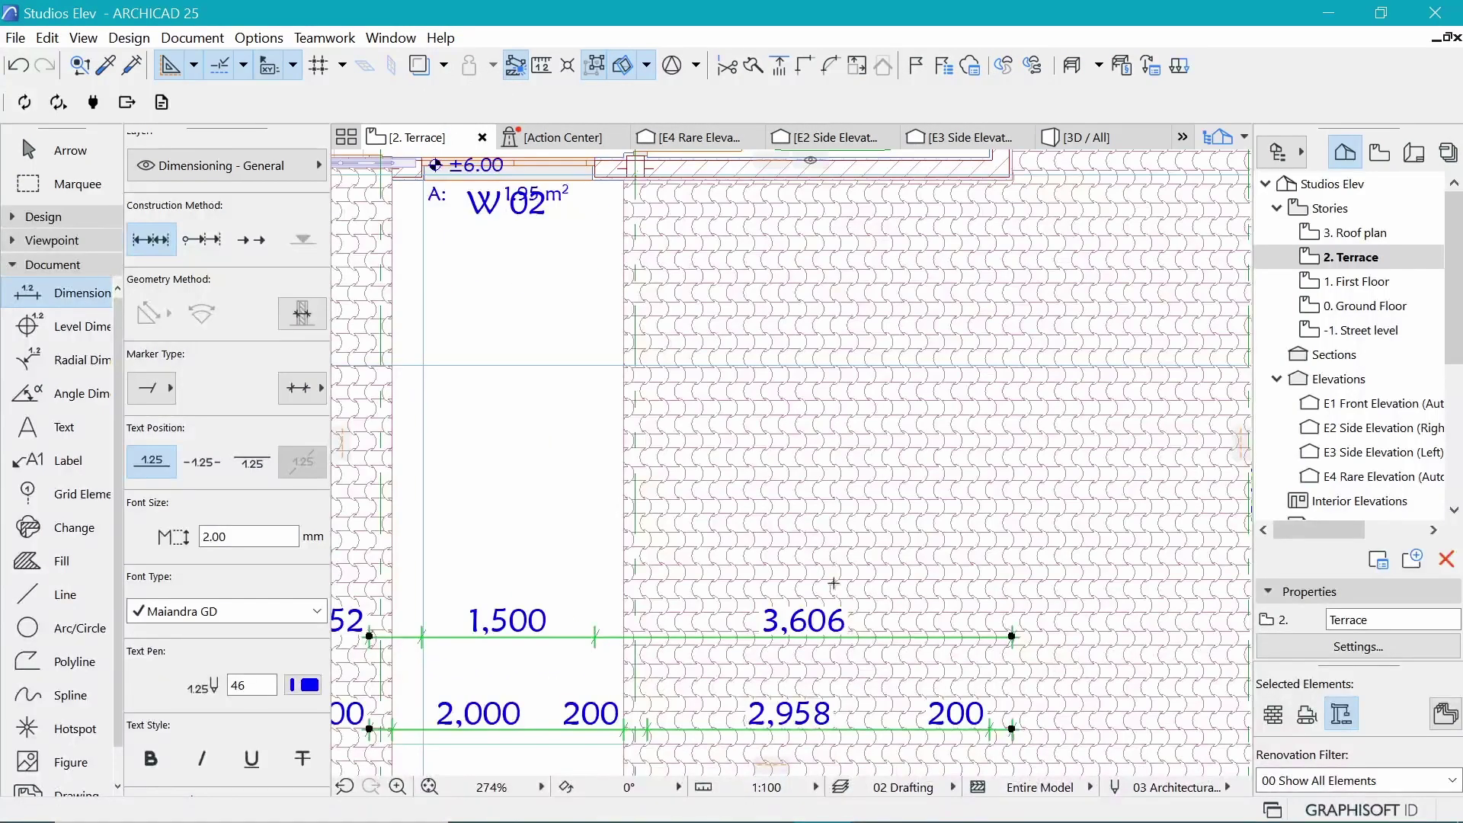
scroll(833, 583, down, 3)
scroll(757, 570, down, 2)
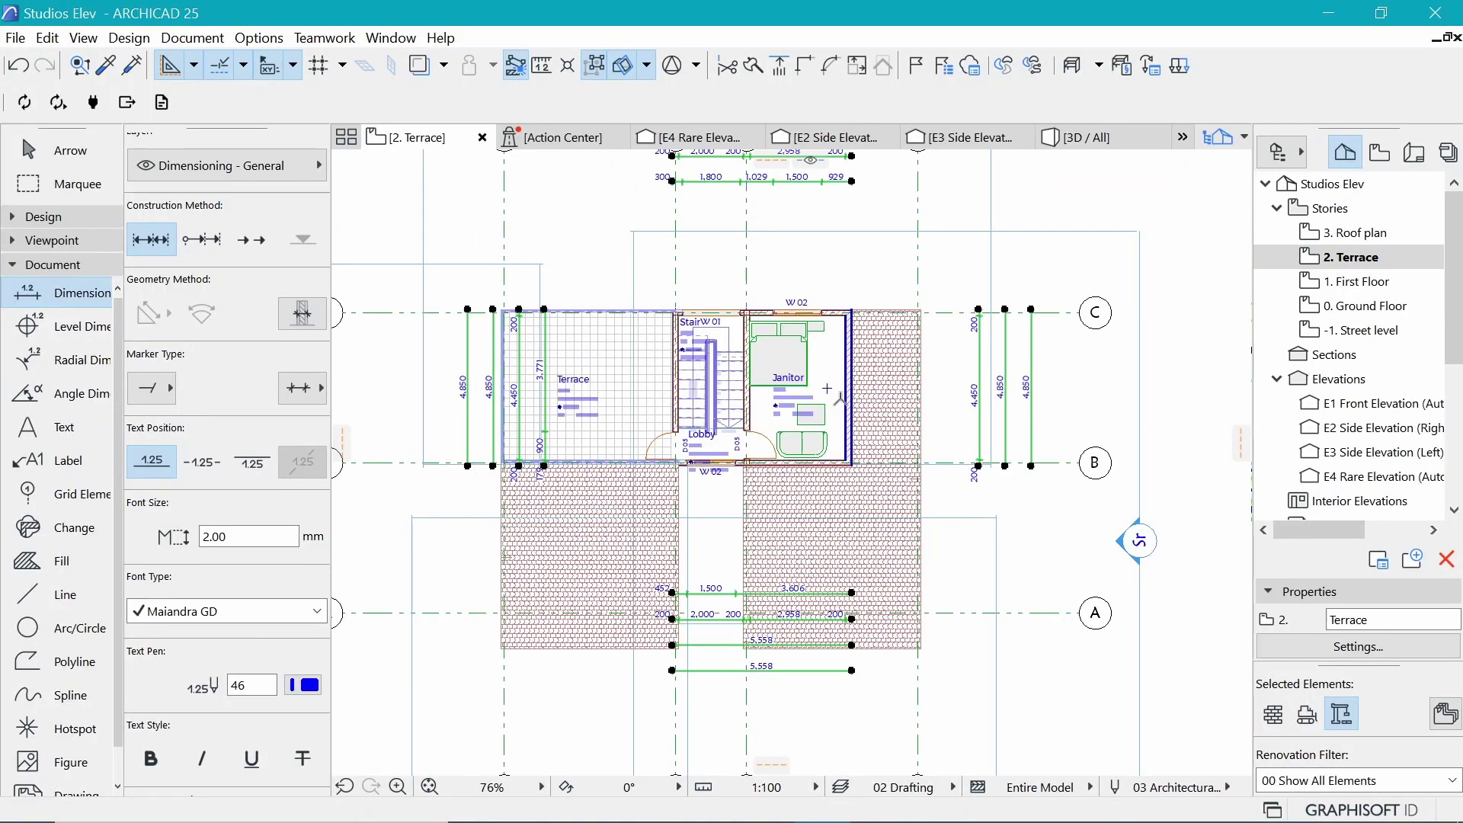
scroll(868, 267, up, 1)
scroll(916, 464, down, 1)
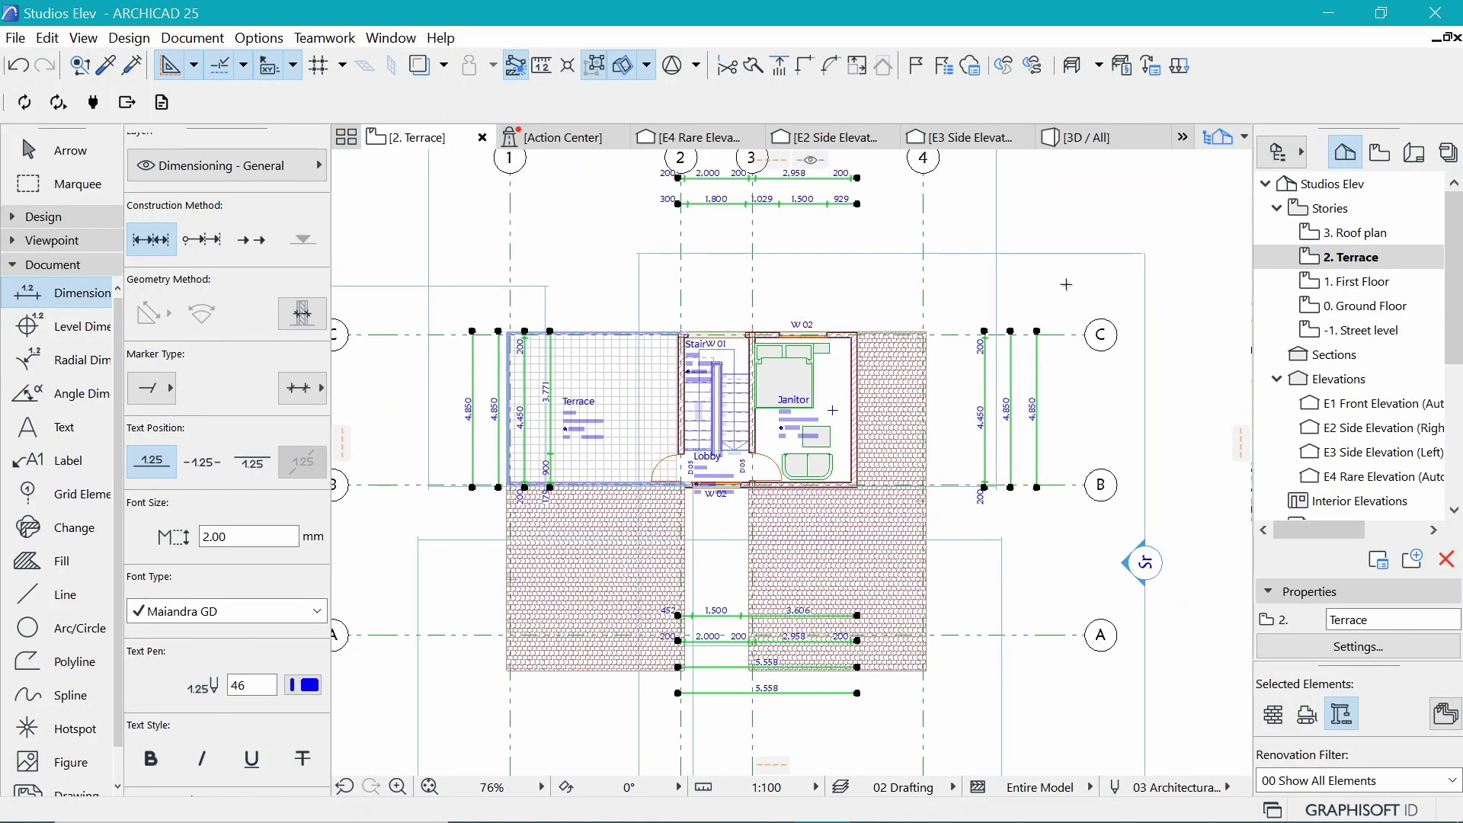
key(Escape)
key(Escape)
Move the two innermost dimension lines below the lobby up about 2730 mm, closer to the axis B wall
scroll(833, 640, up, 4)
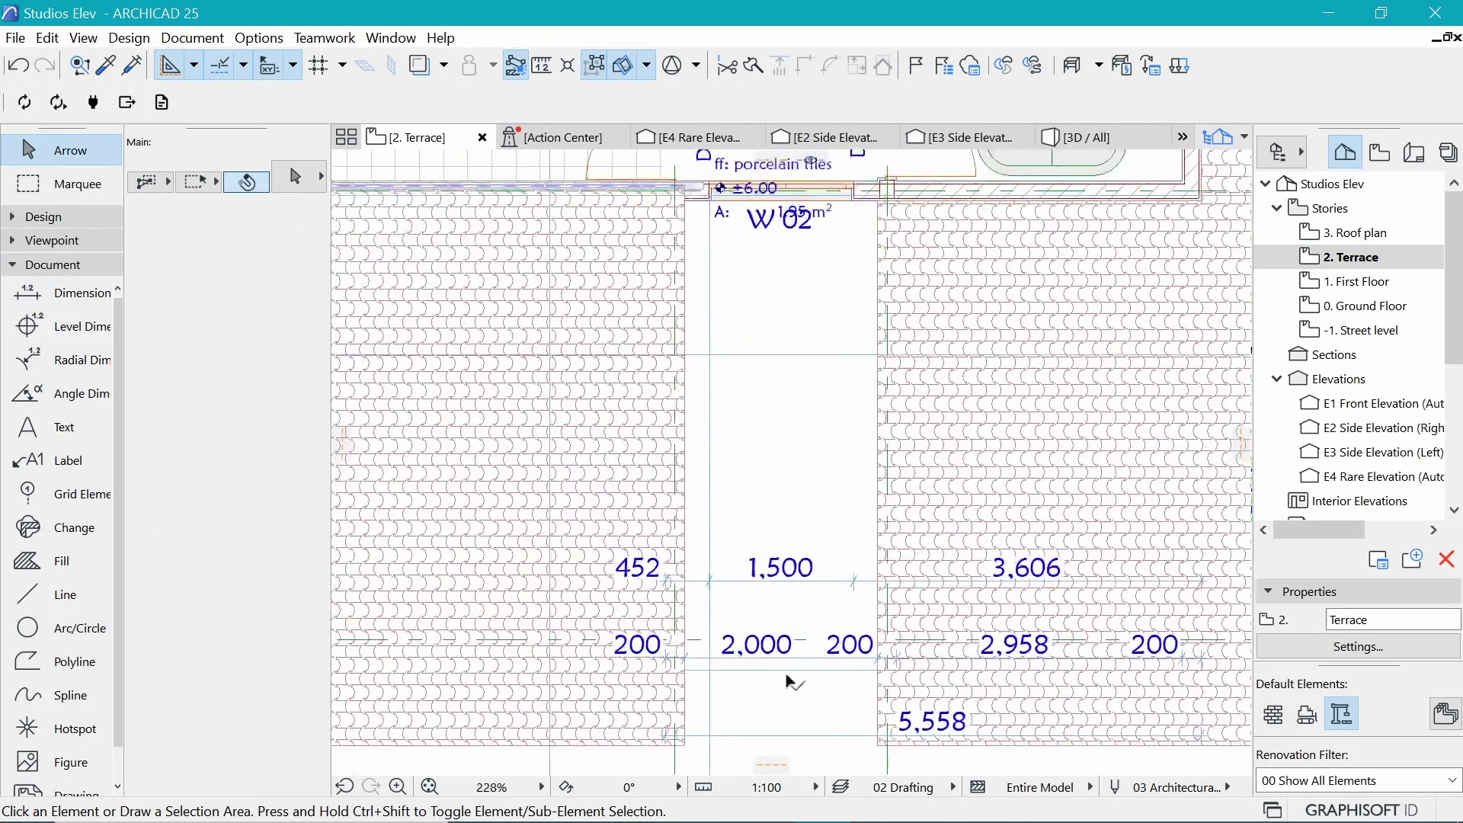
click(802, 664)
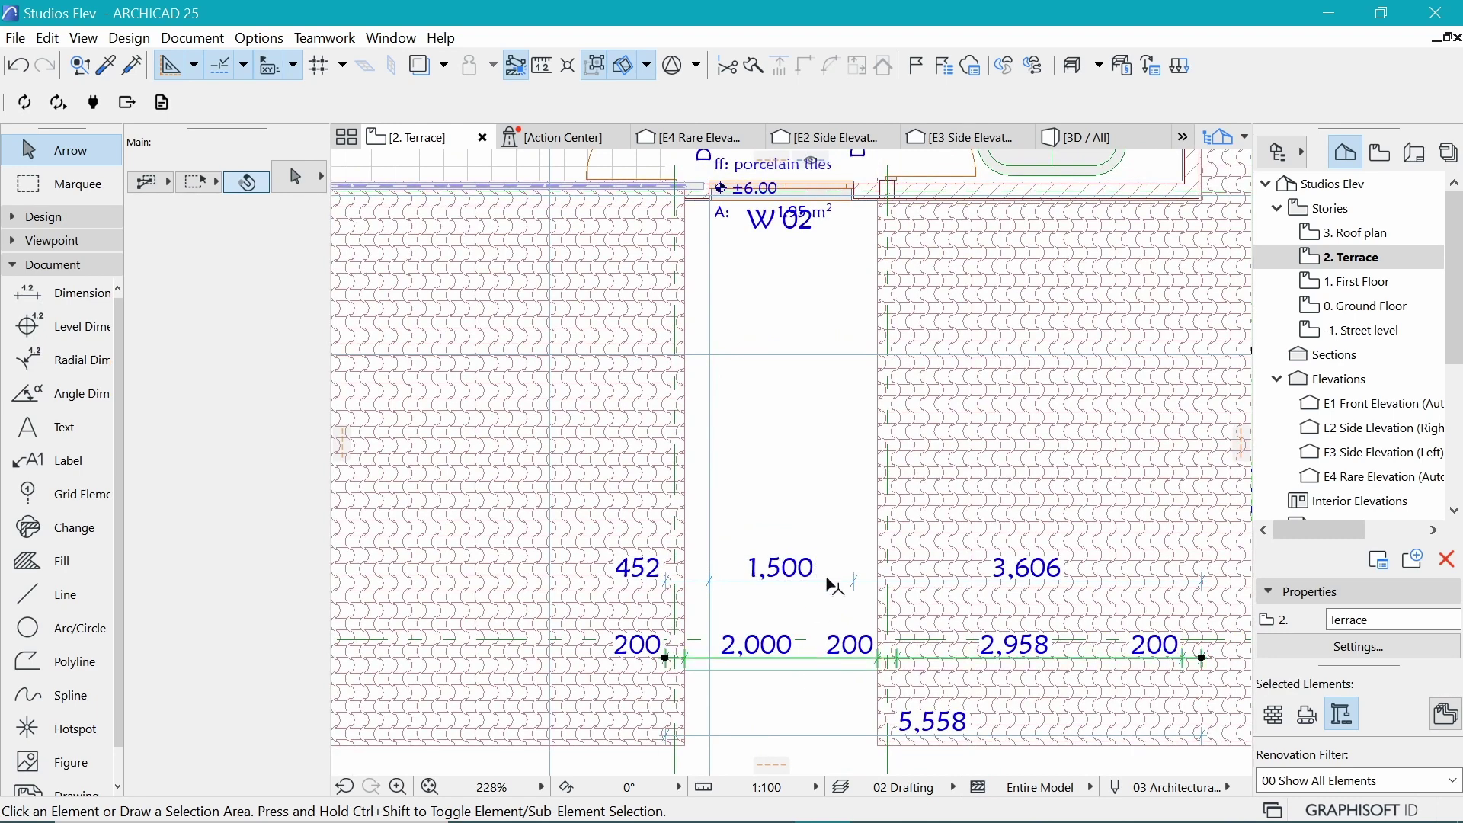
shift+click(826, 582)
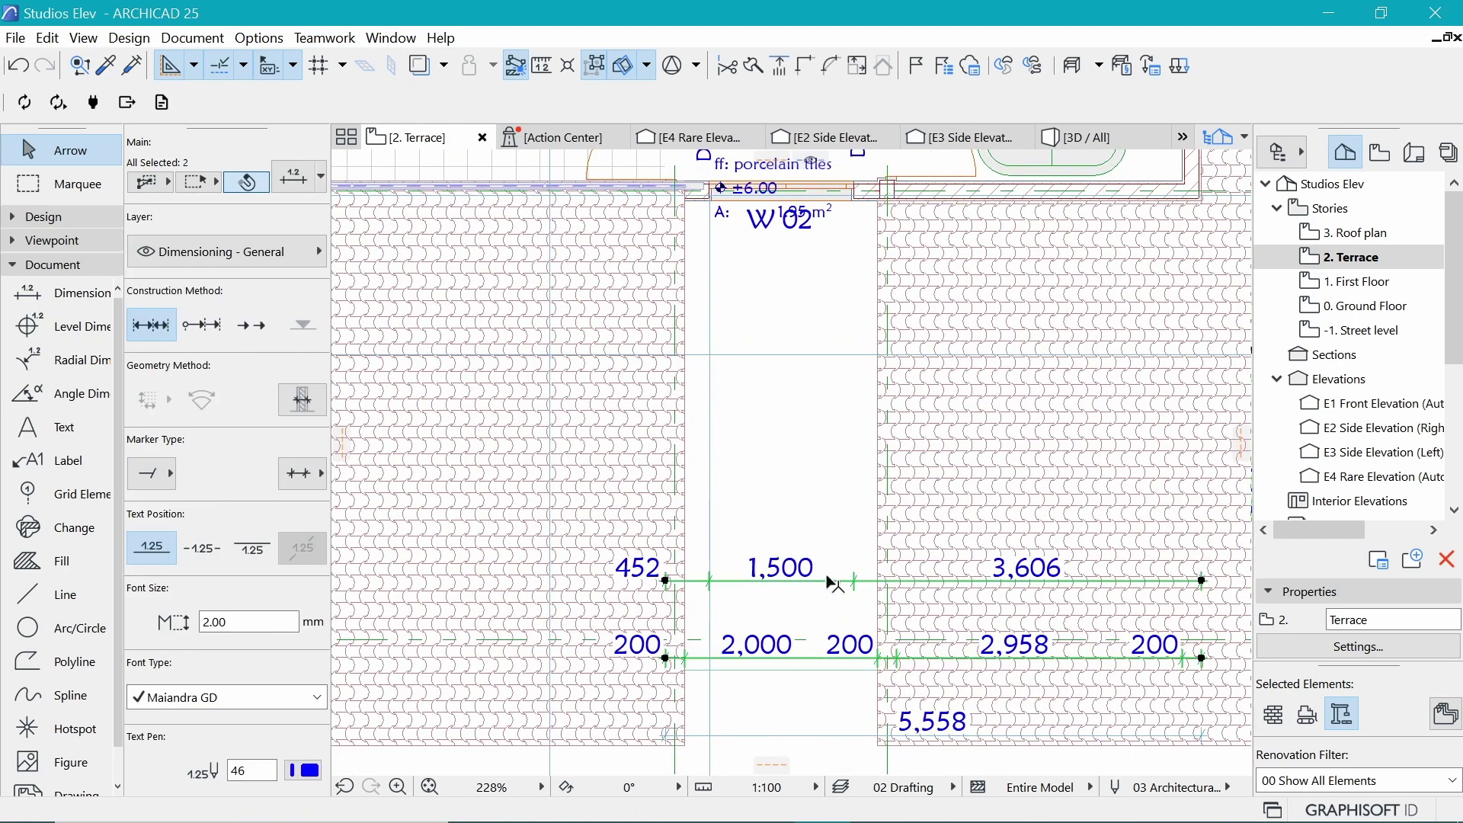
key(ctrl+d)
click(828, 581)
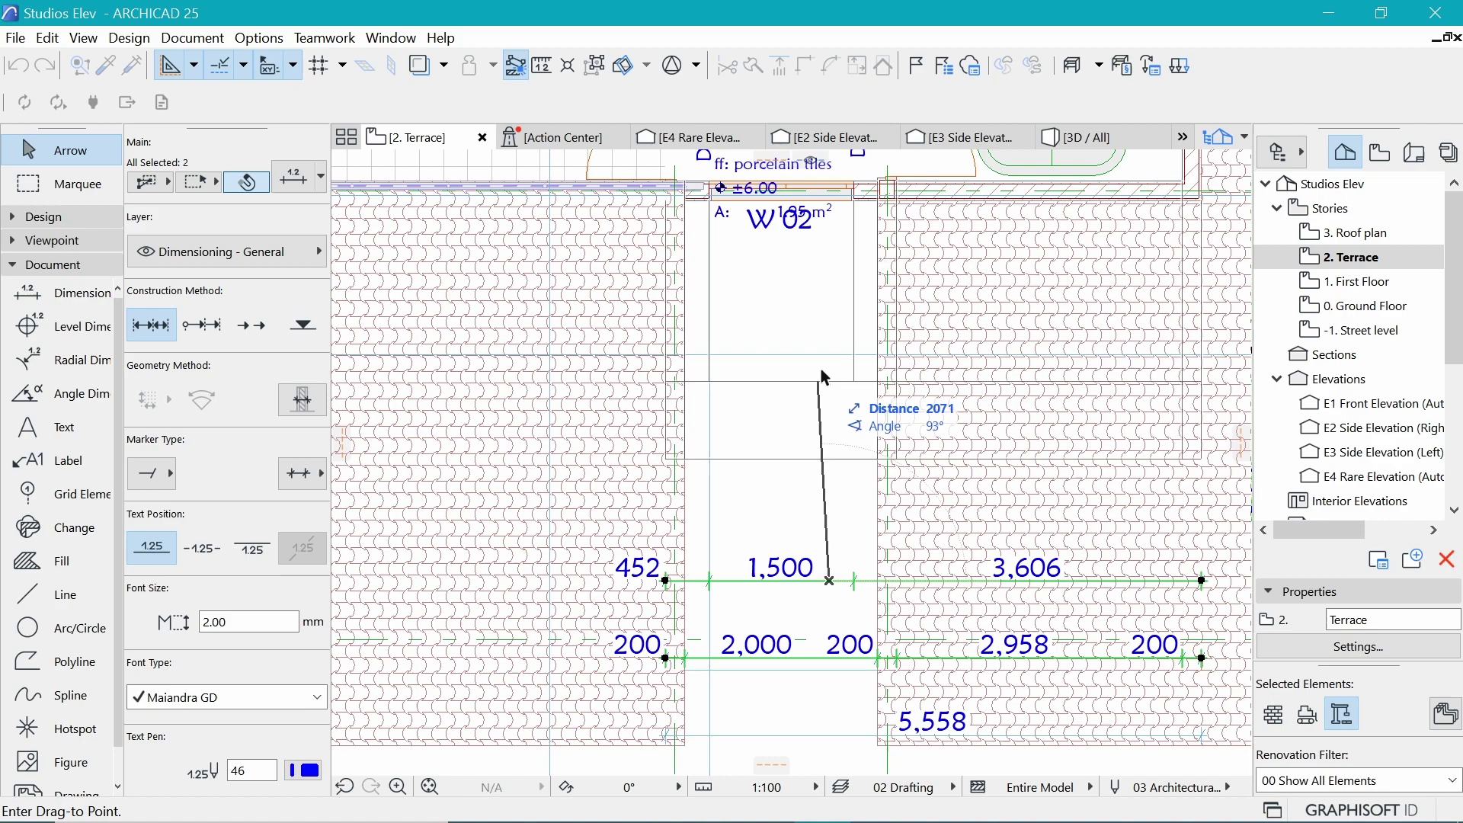
click(823, 316)
click(741, 578)
scroll(741, 578, down, 4)
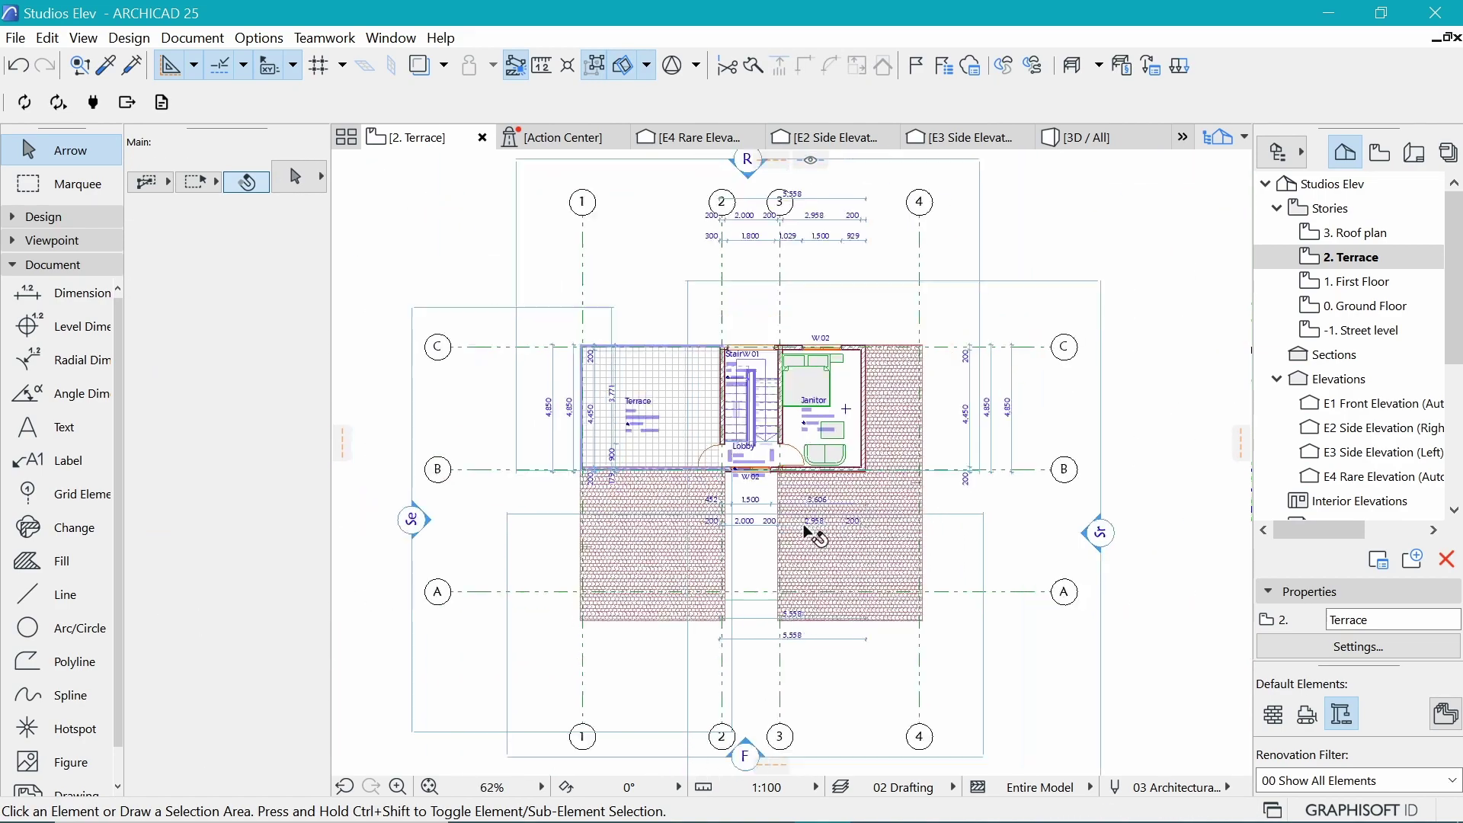
Select the four horizontal dimension lines above the Terrace plan and move them down, closer to the axis C wall
scroll(845, 399, up, 2)
scroll(882, 409, down, 3)
scroll(889, 393, up, 2)
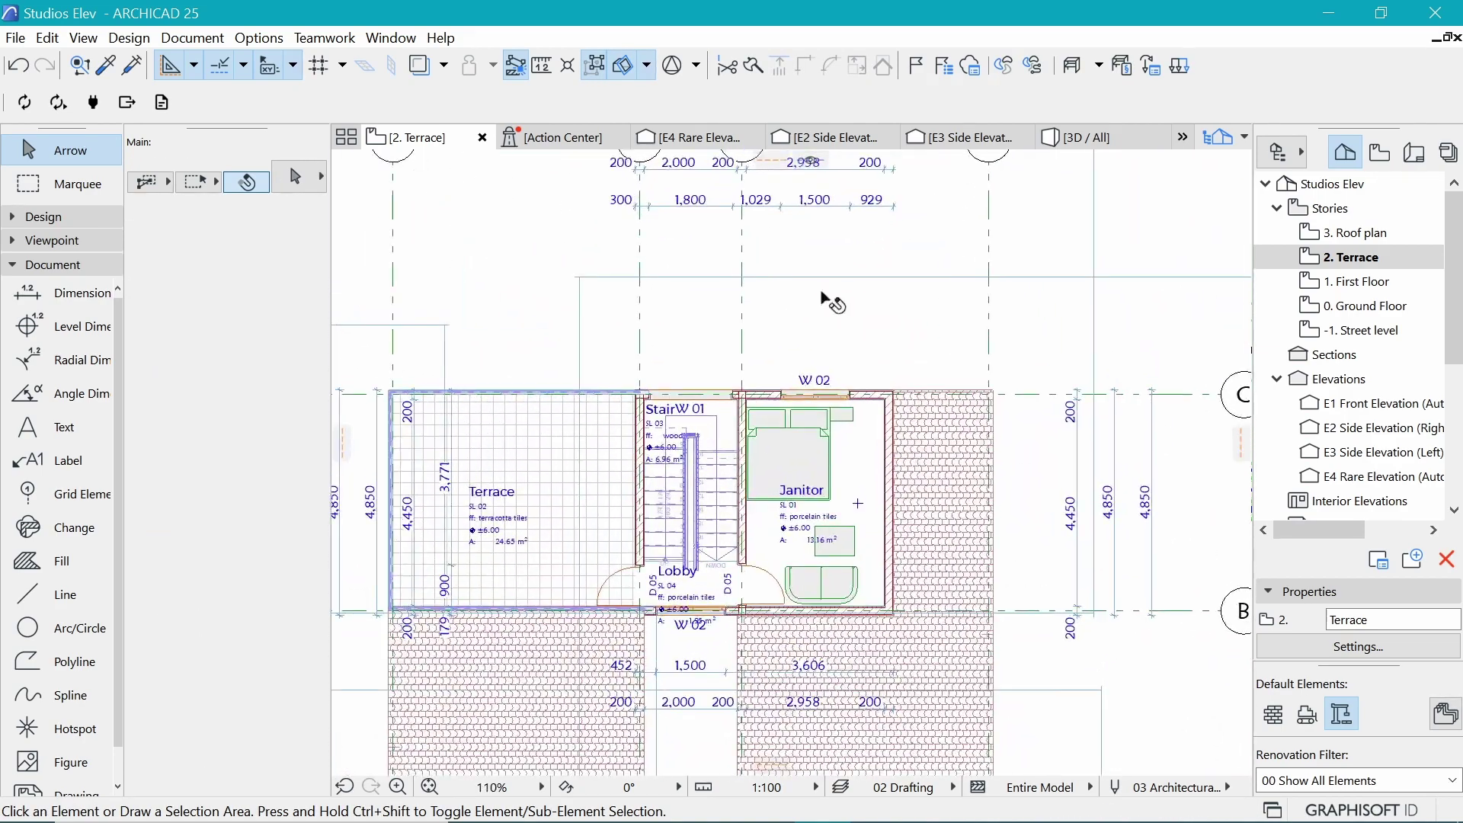
scroll(859, 358, down, 3)
scroll(864, 282, up, 3)
click(838, 316)
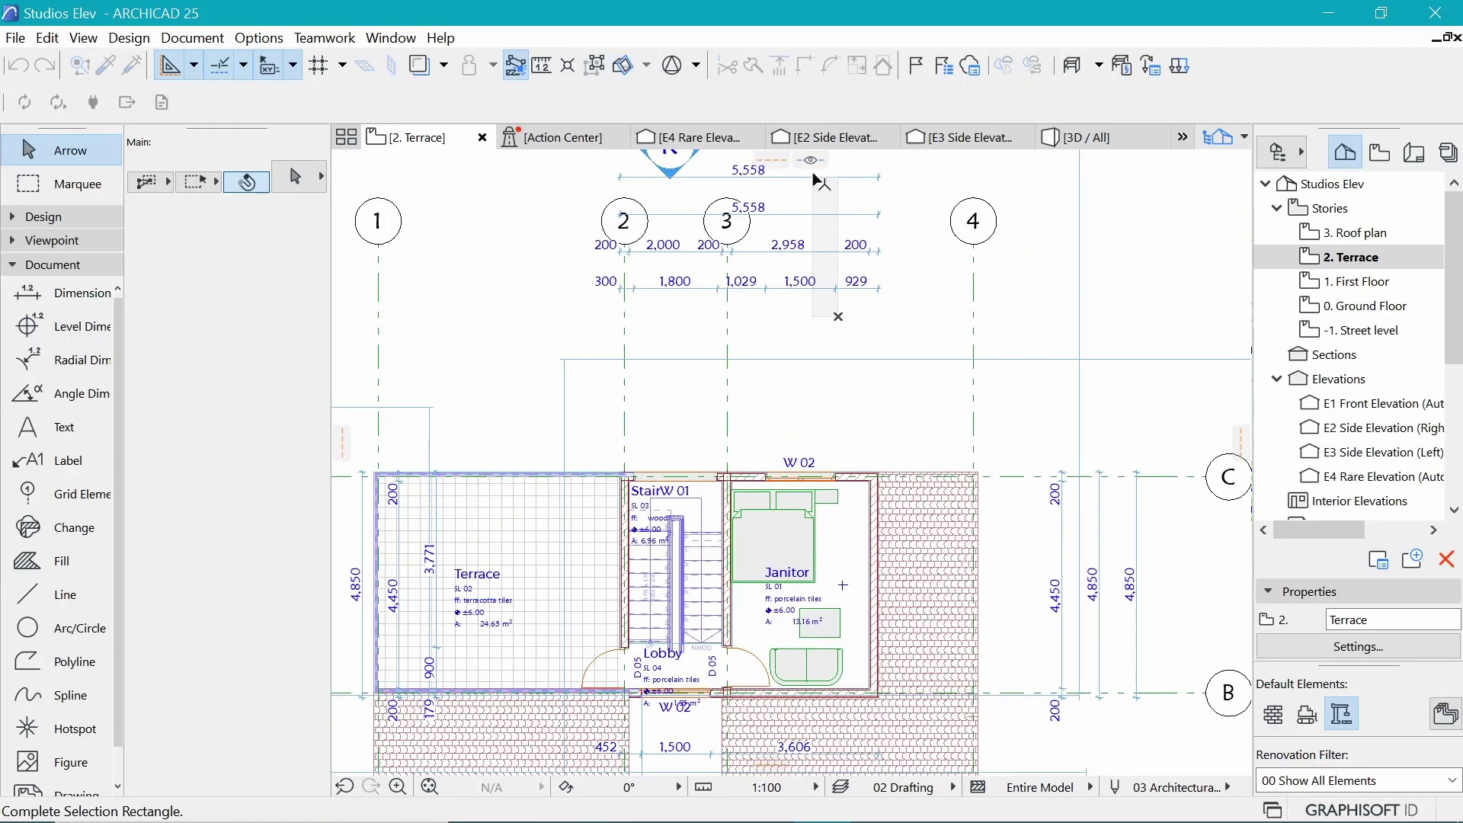
click(859, 179)
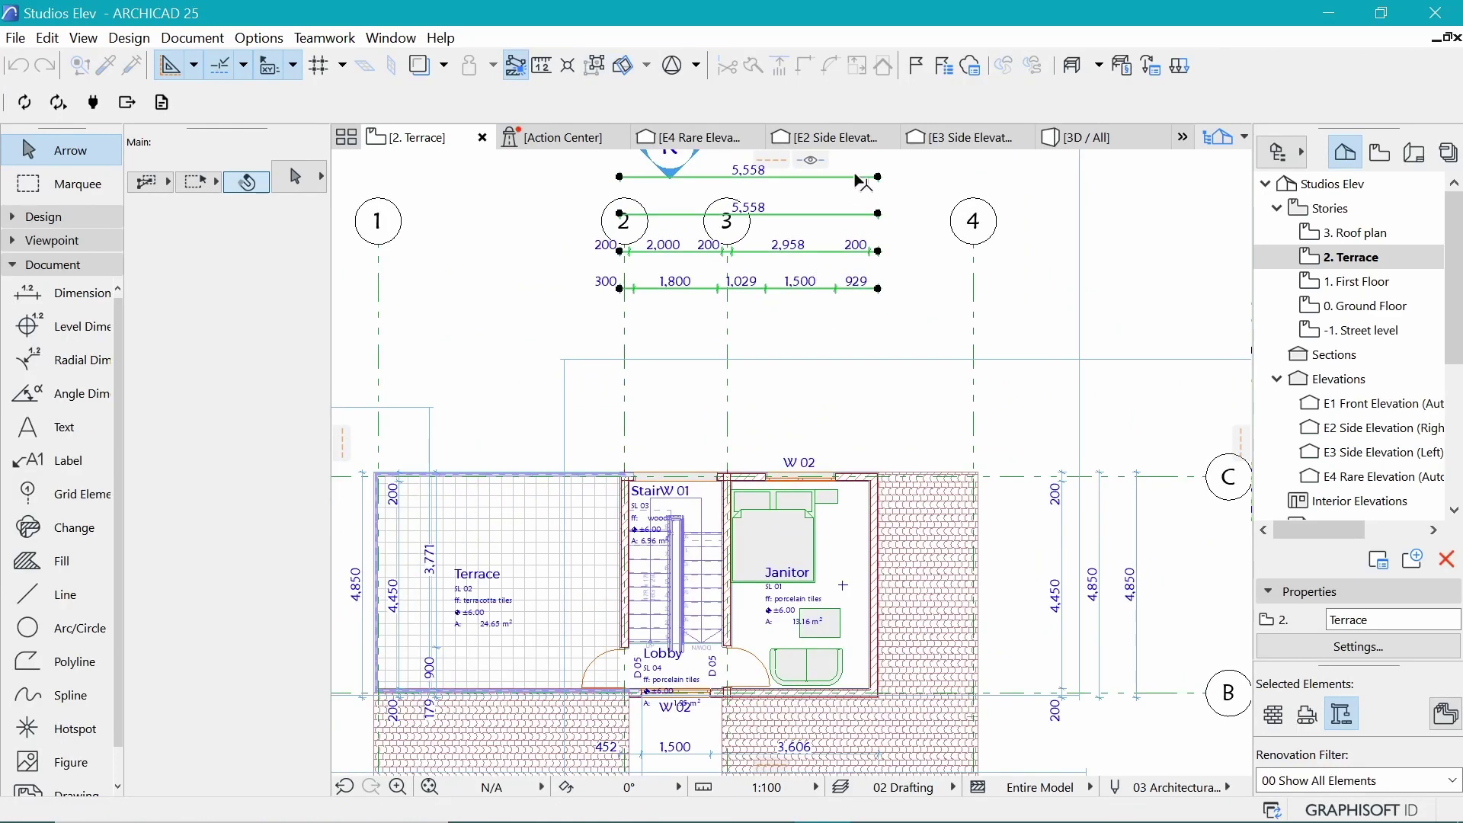
click(853, 177)
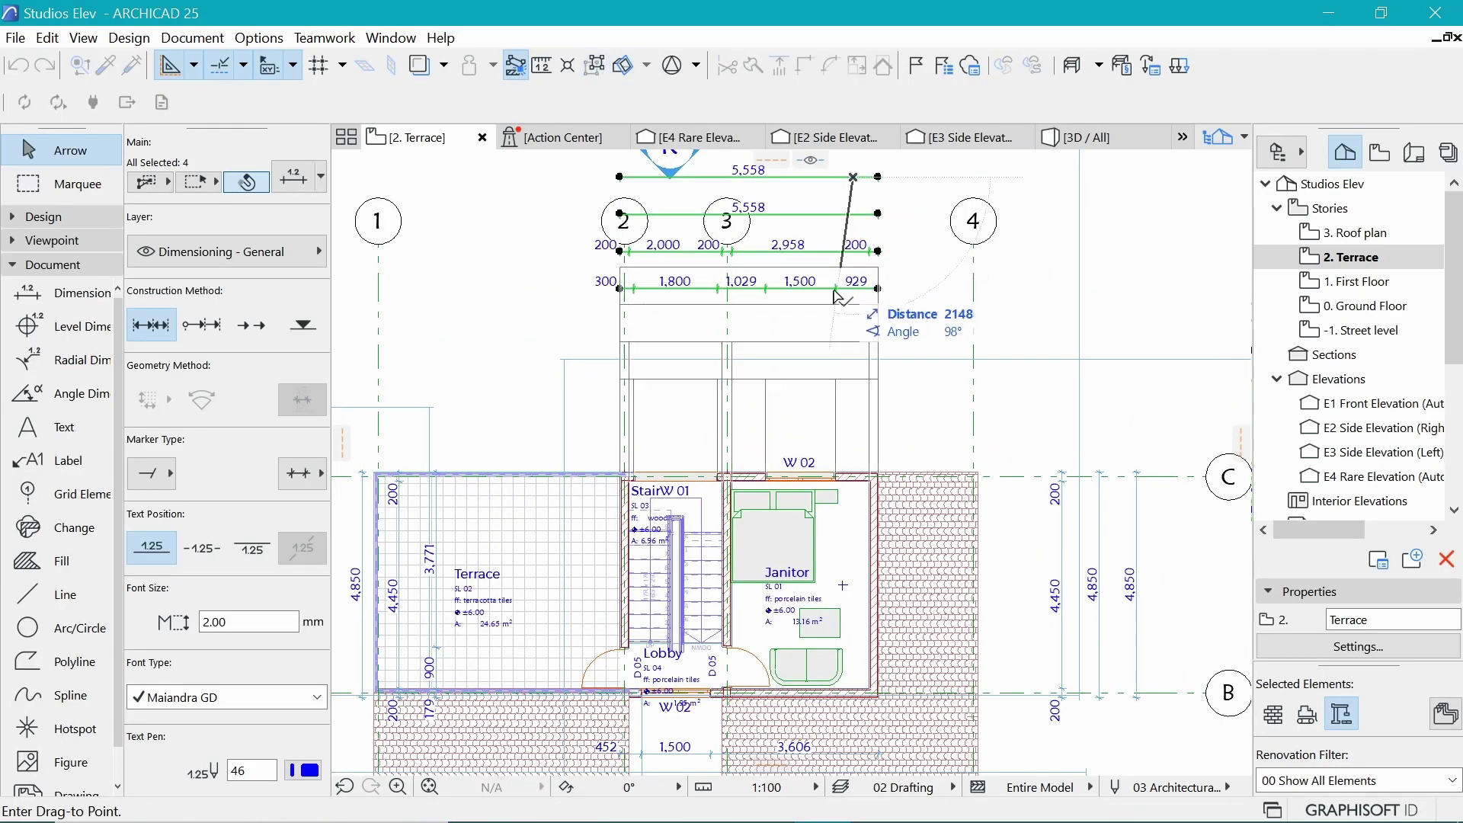
click(838, 298)
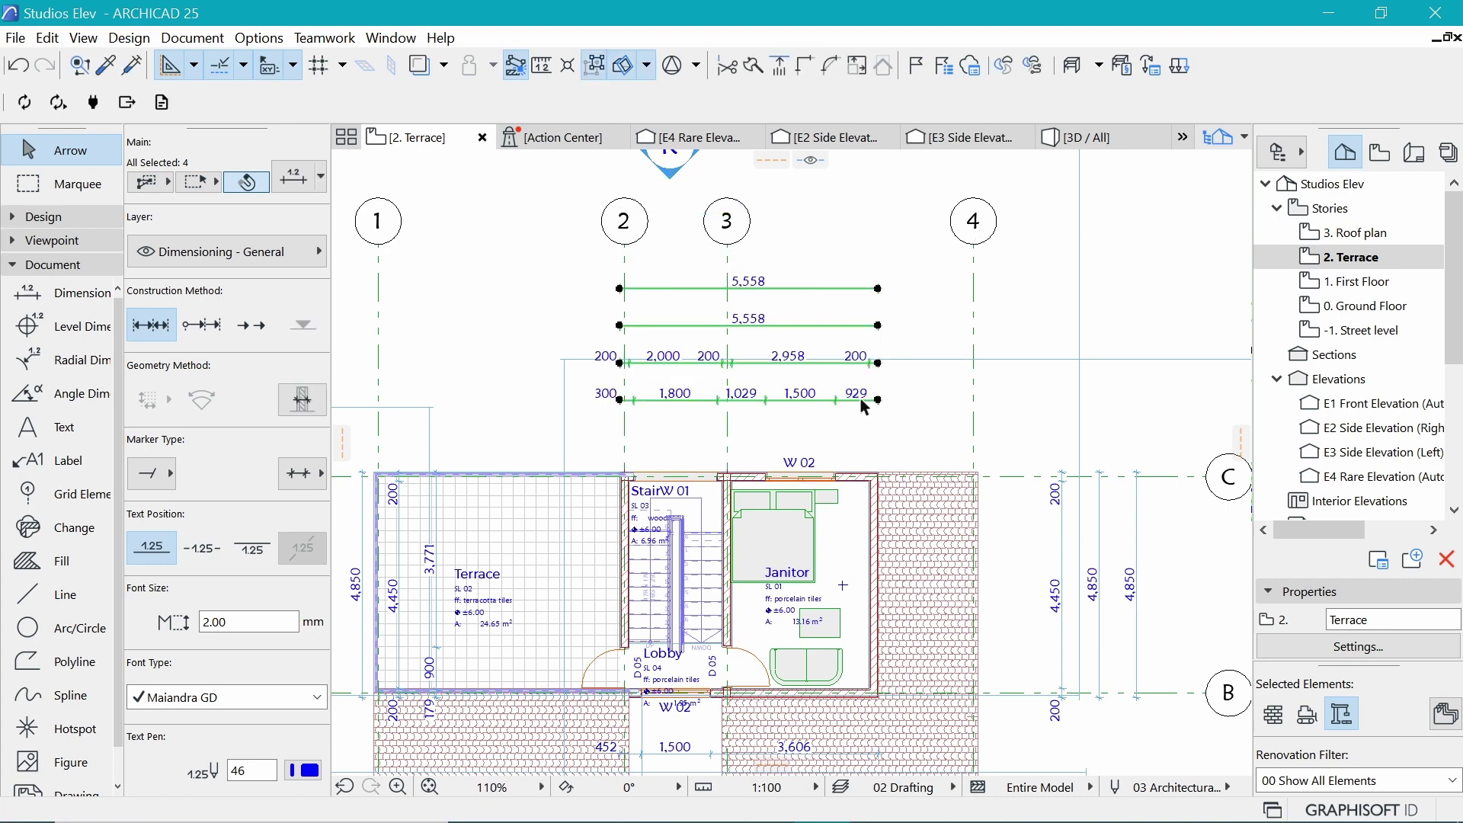
Shift the same four dimension lines slightly further down toward the plan and clear the selection
drag(839, 291, 839, 307)
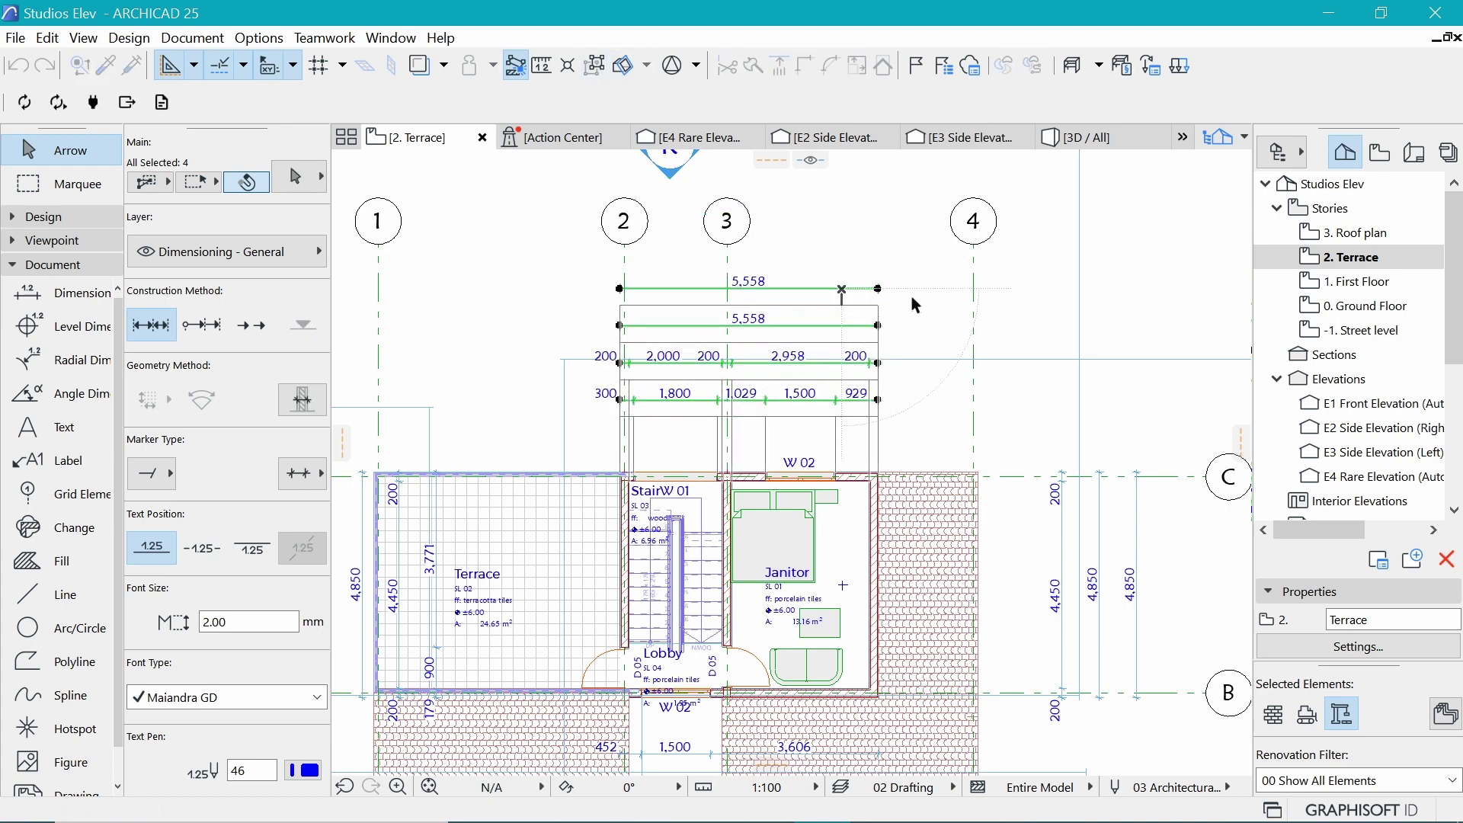
key(Escape)
scroll(828, 241, down, 4)
scroll(876, 343, up, 3)
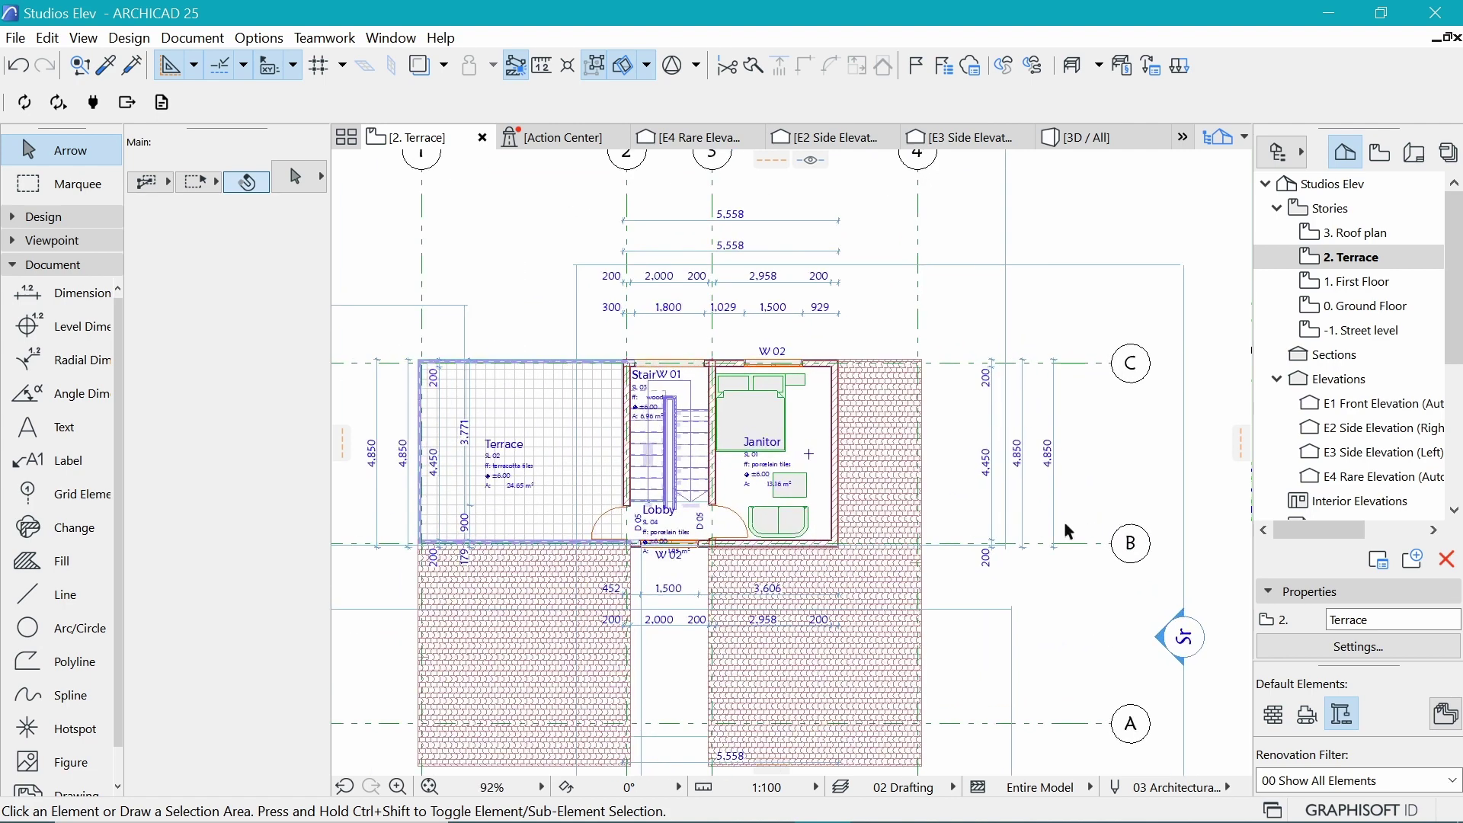
Move the three vertical dimension lines beside the Janitor side inward, closer to the roof's outer edge
click(1021, 491)
click(1074, 495)
click(971, 481)
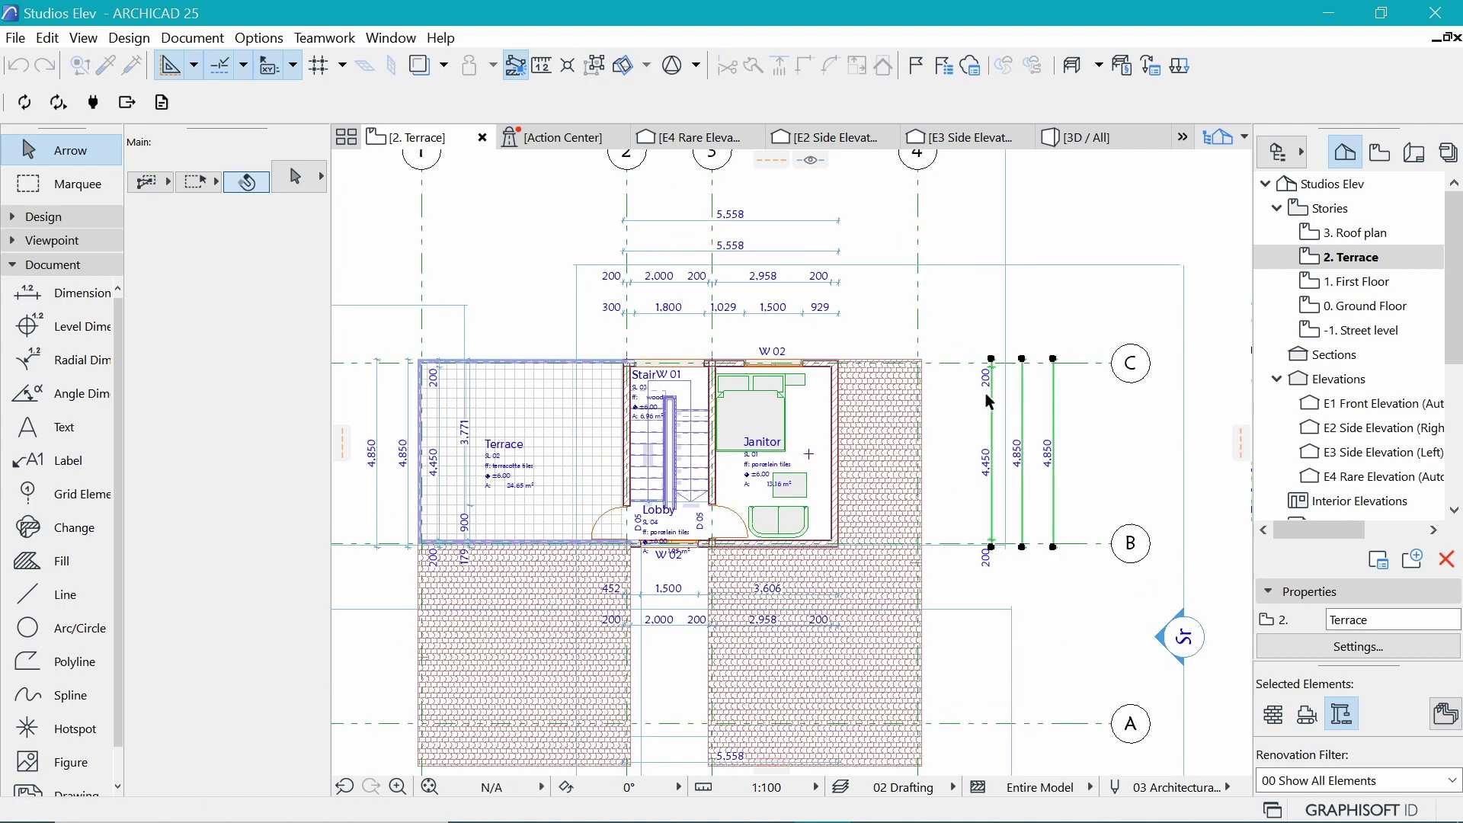
key(ctrl+d)
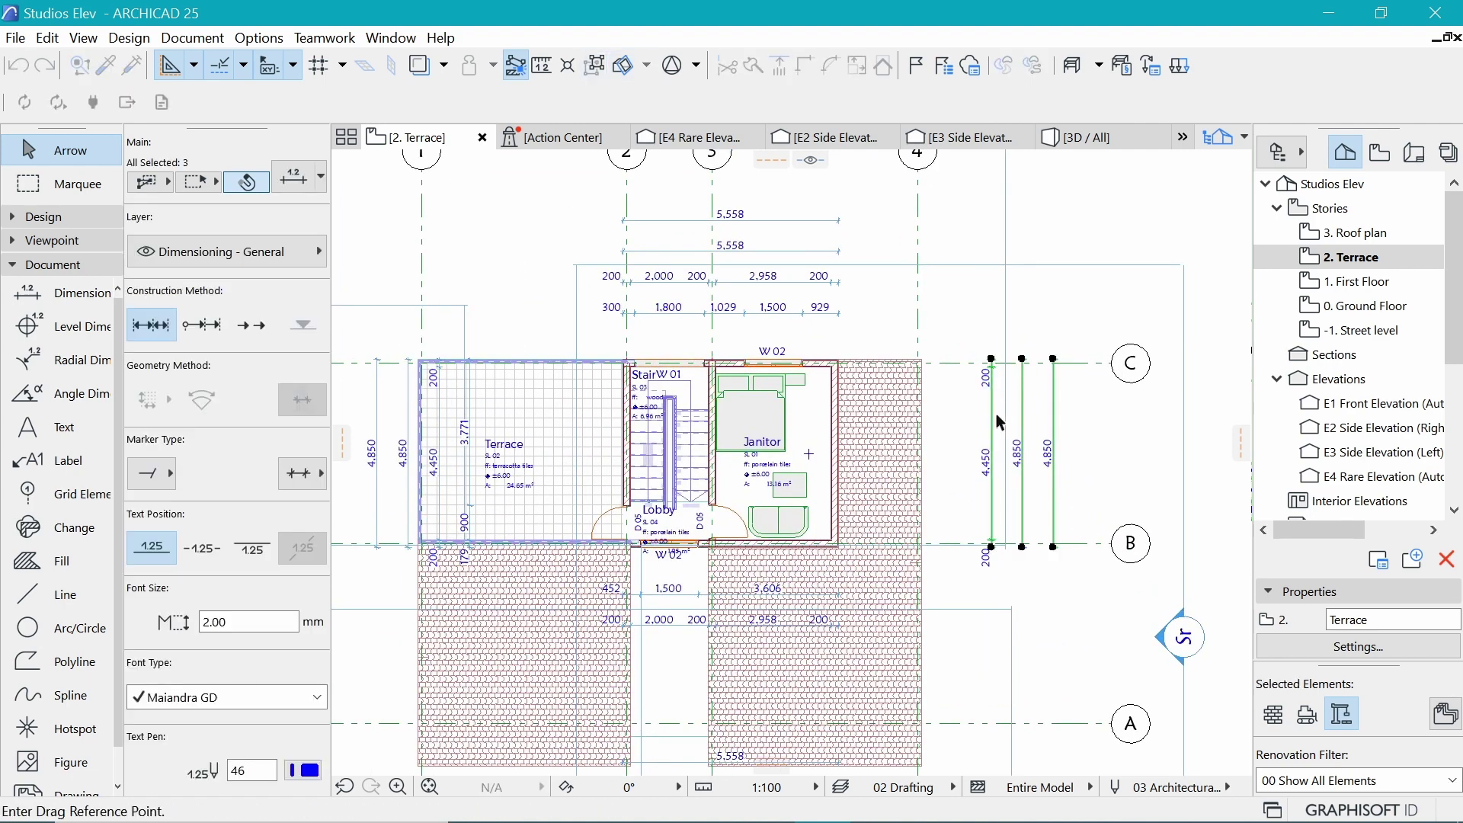
click(990, 413)
click(966, 413)
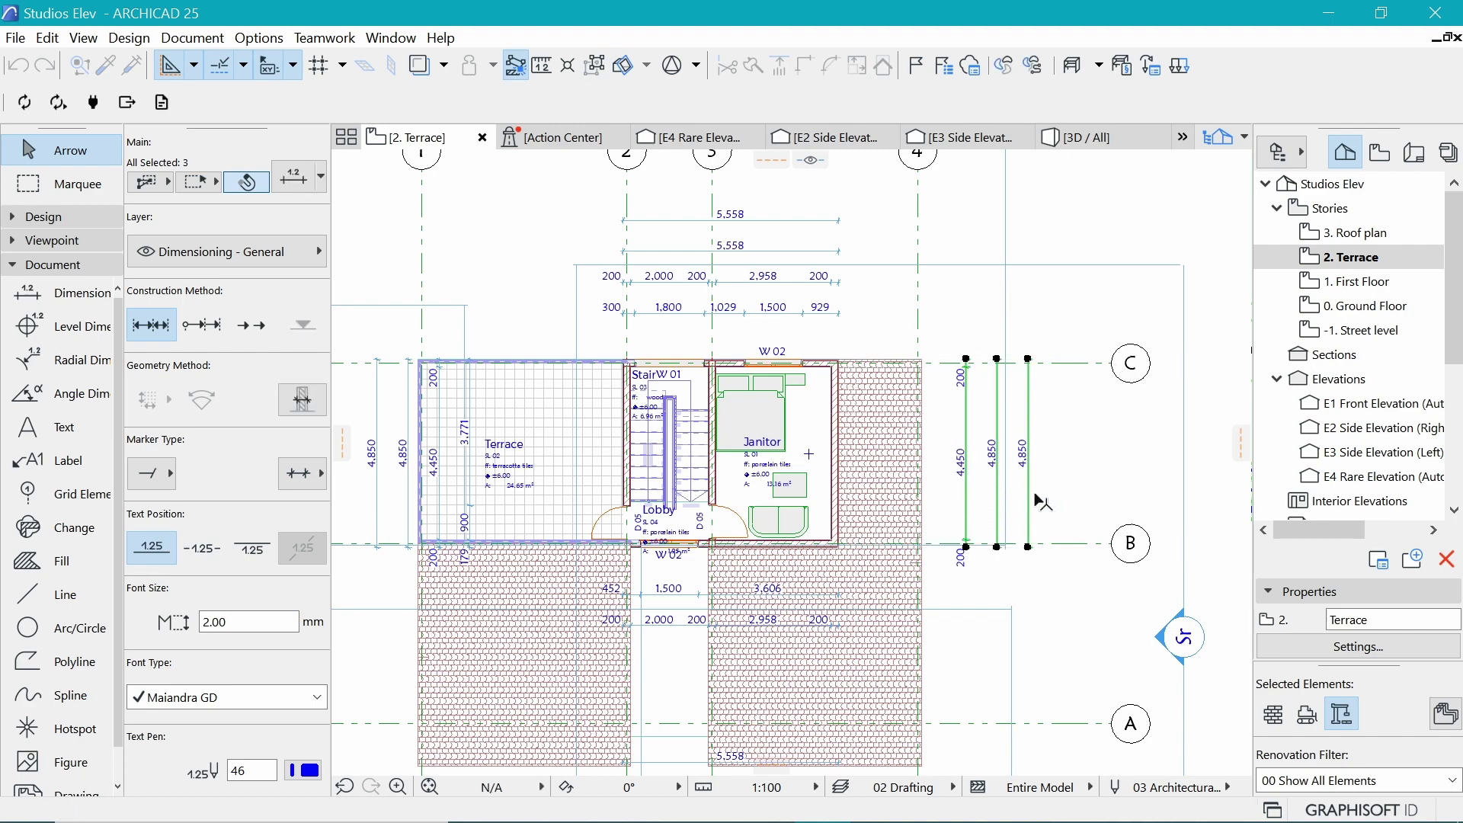
key(Escape)
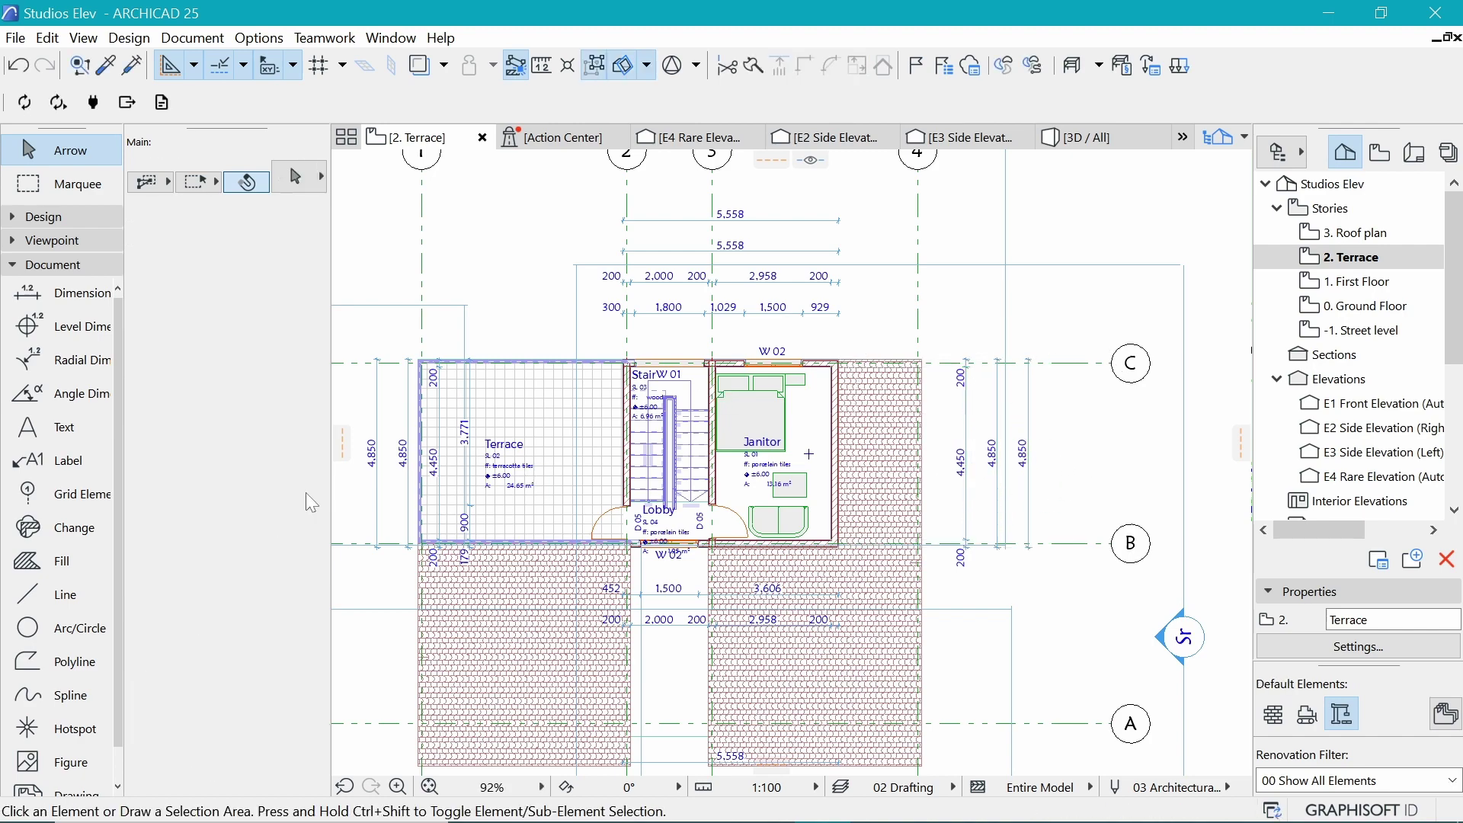
Move the two vertical dimension lines inside the Terrace zone across to the stair and lobby wall, past the zone text
scroll(404, 457, up, 4)
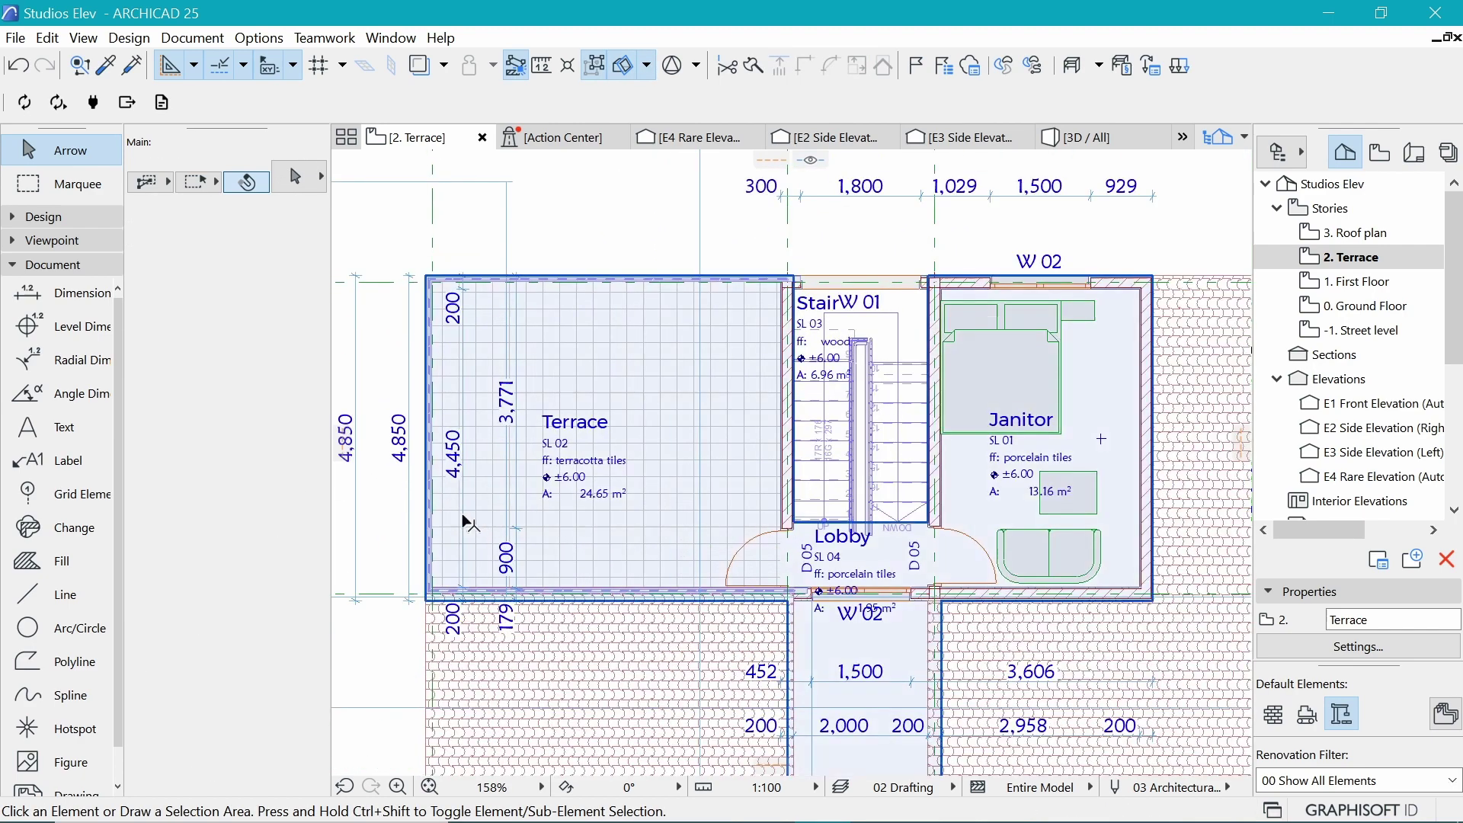
click(463, 520)
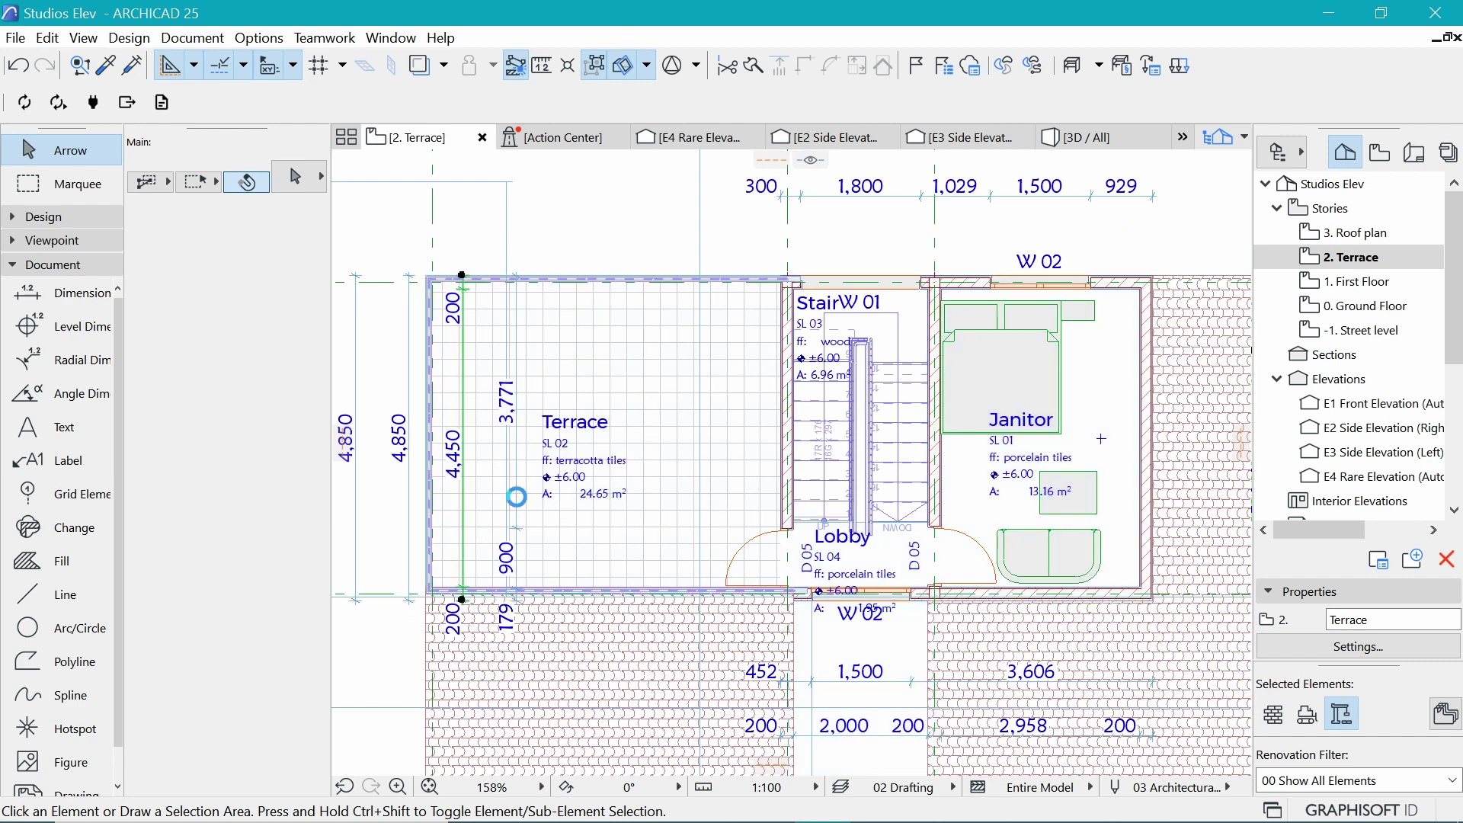
shift+click(516, 495)
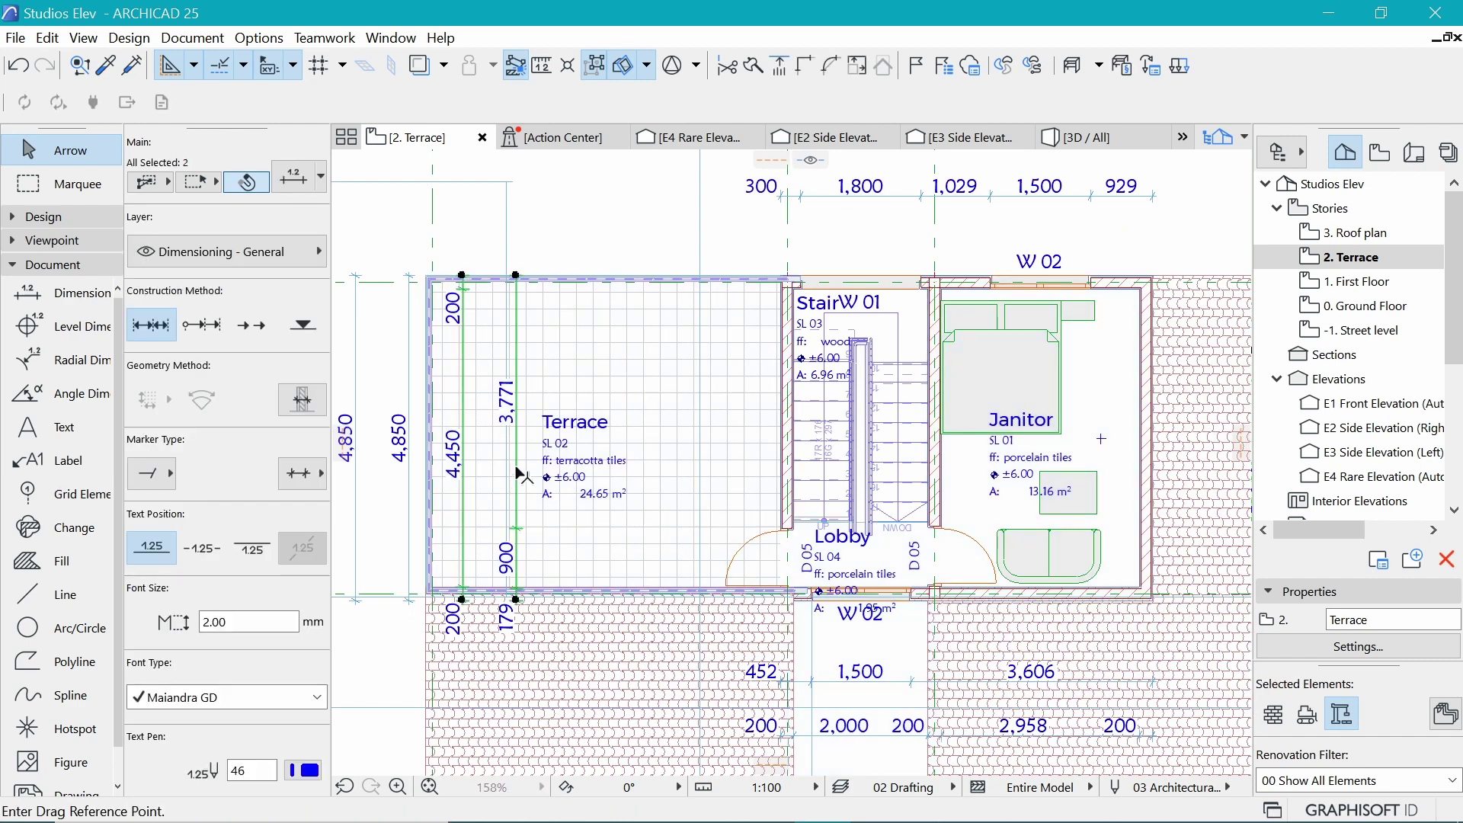
click(517, 468)
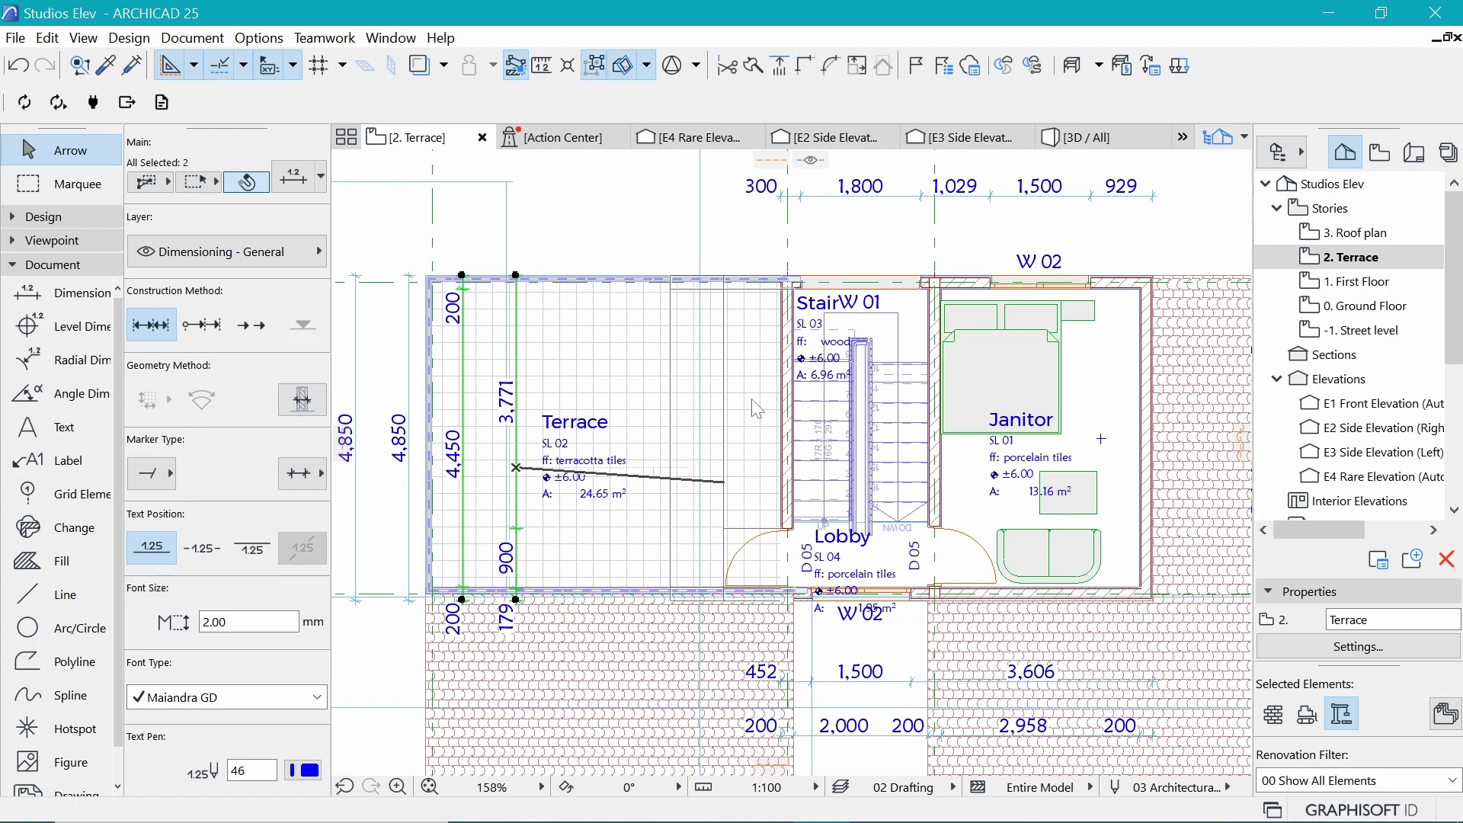
click(717, 400)
key(Escape)
Move the two 5,558 dimension lines below axis A down about 1126 mm, clear of the roof edges
scroll(724, 396, down, 5)
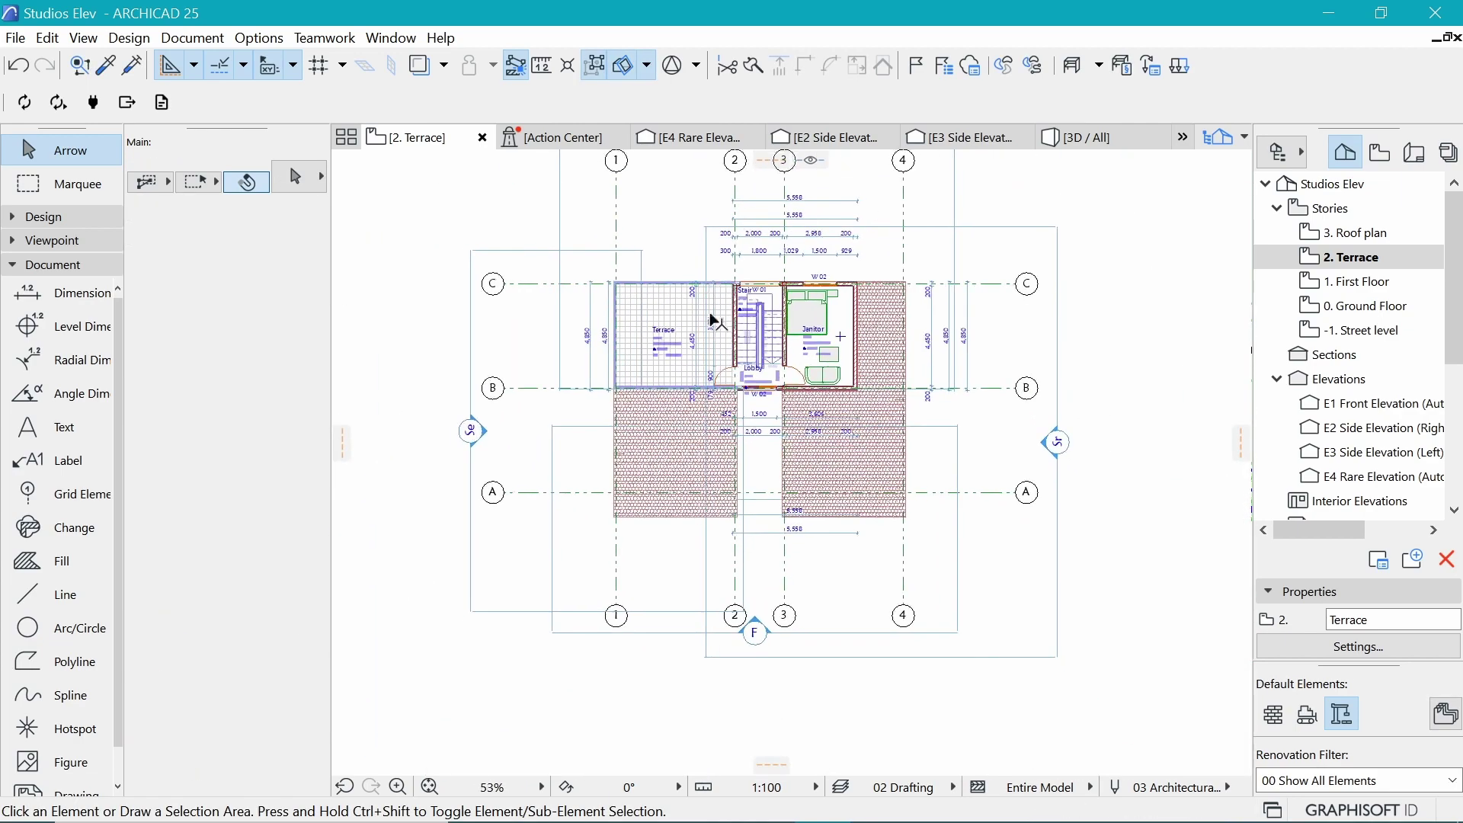
scroll(747, 395, up, 4)
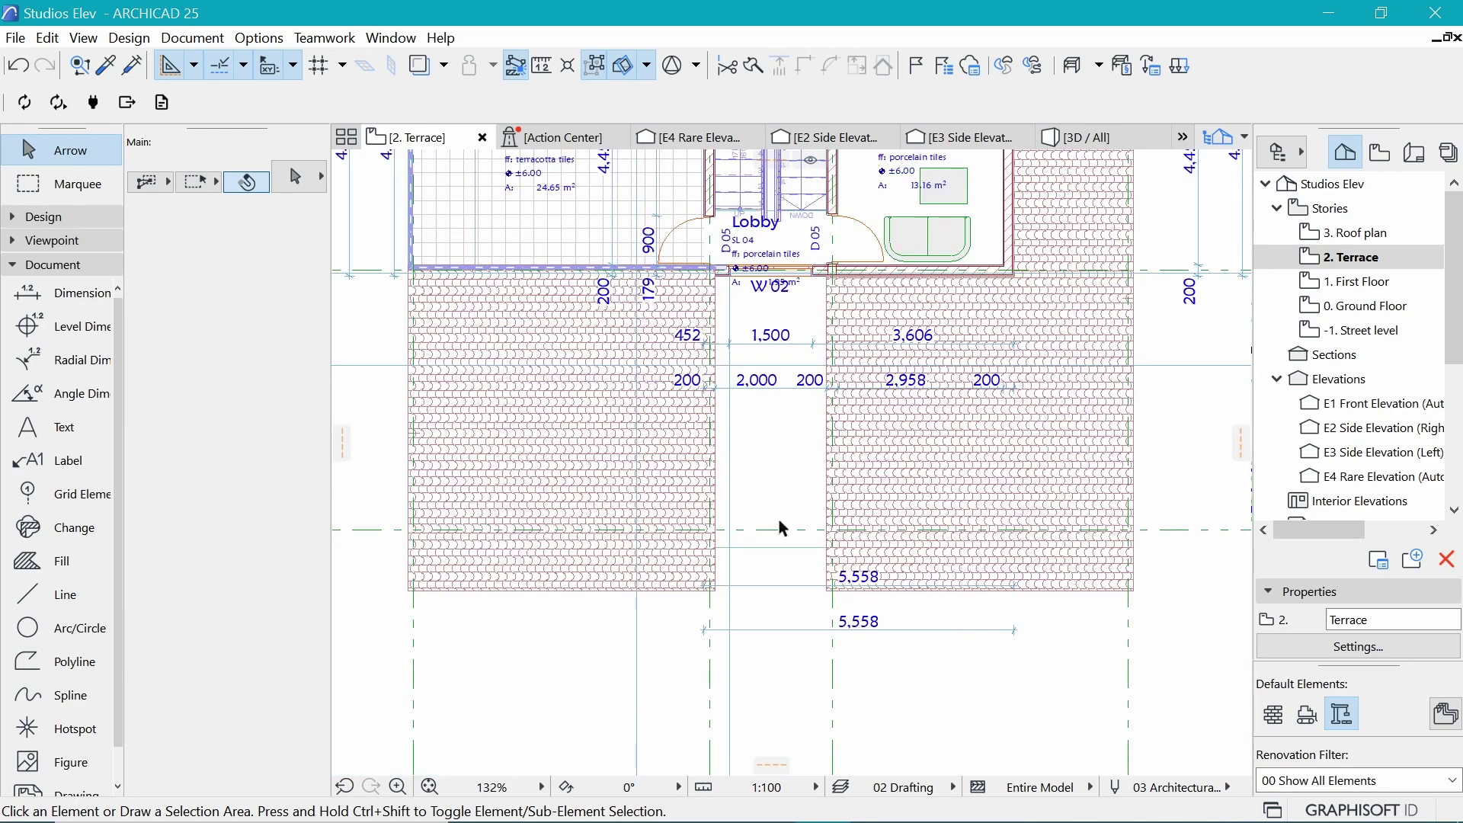
scroll(781, 527, down, 2)
drag(766, 555, 784, 588)
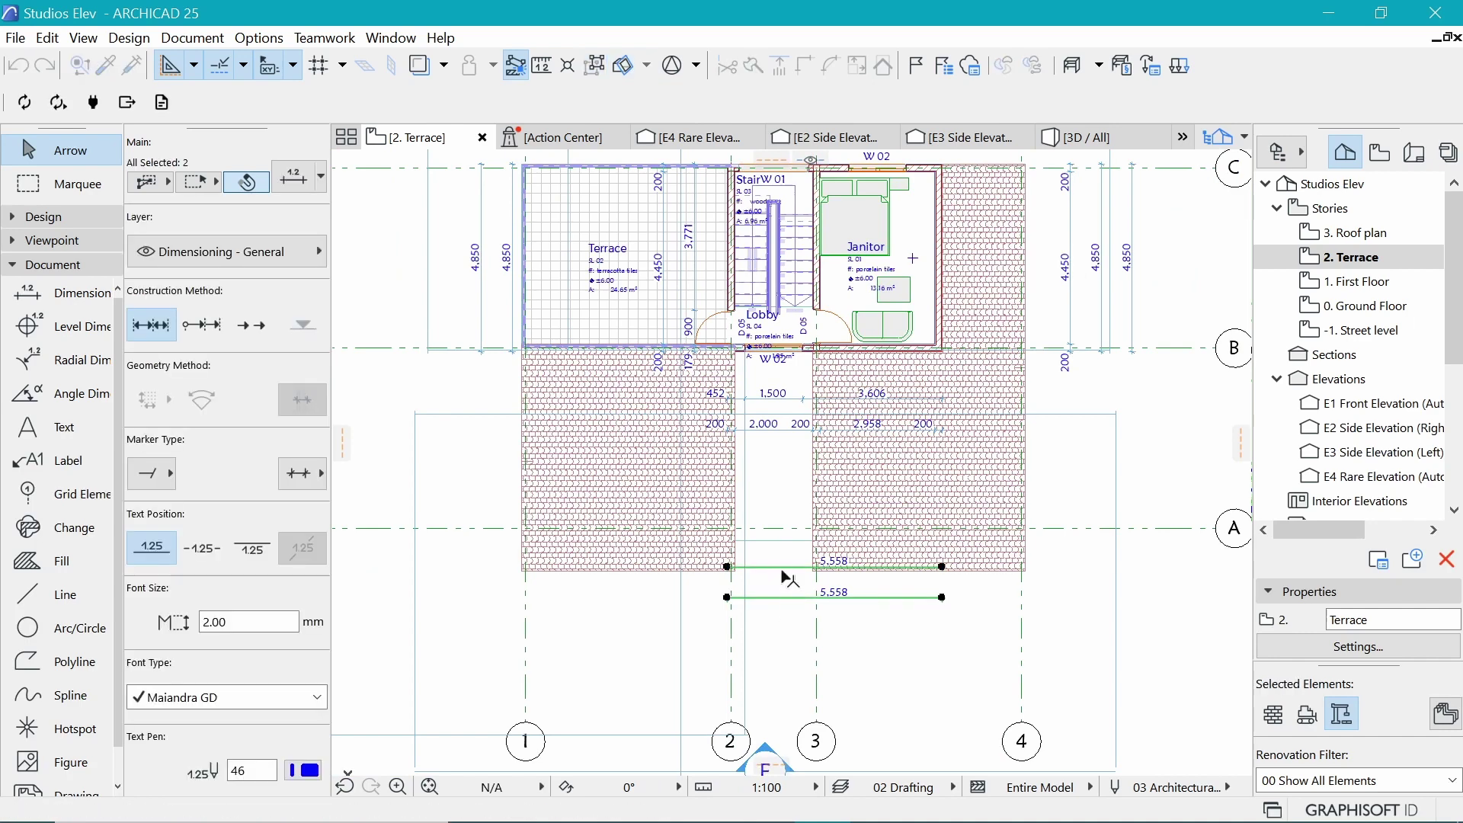
click(780, 567)
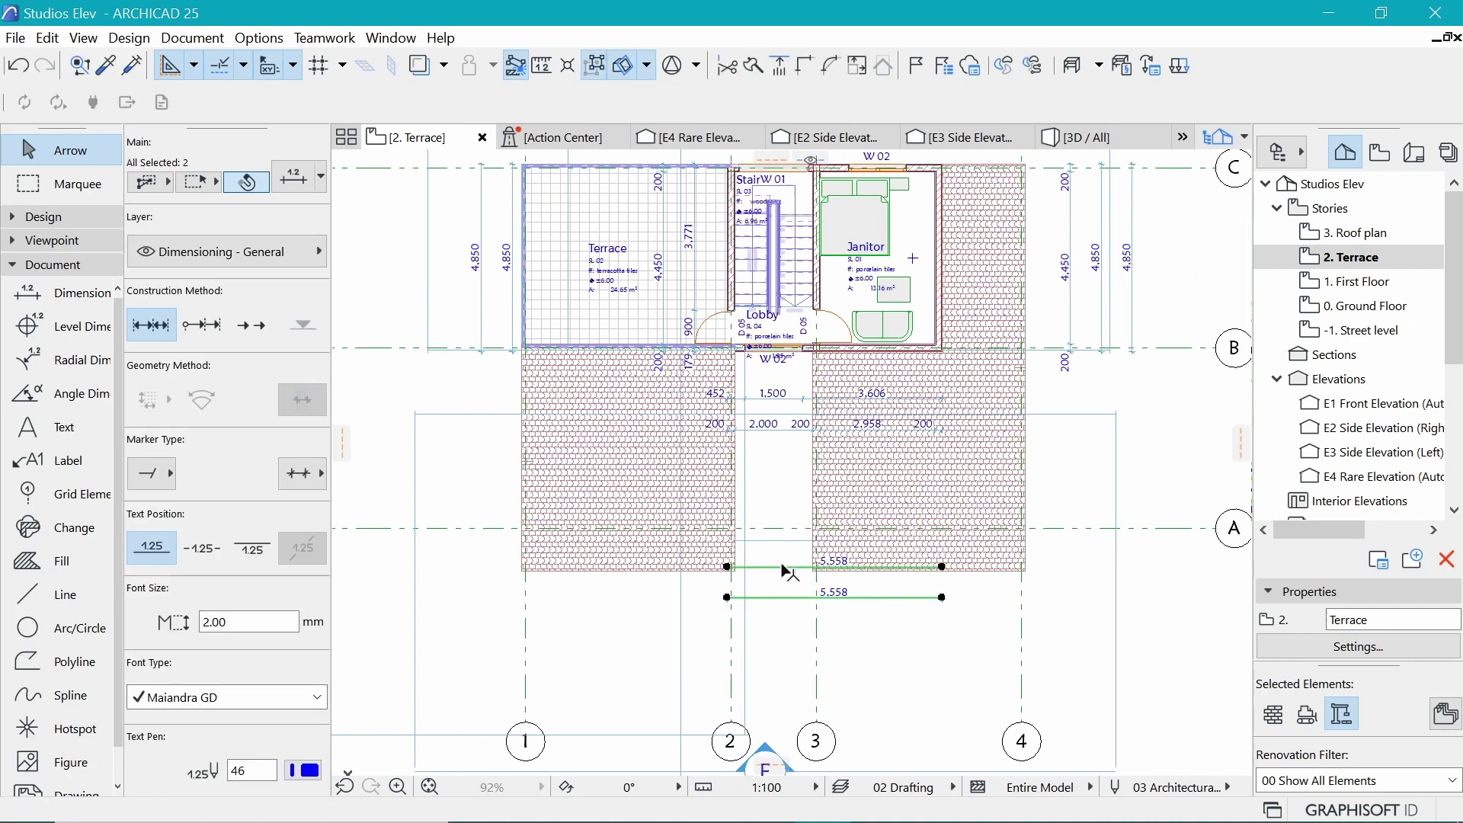
click(777, 610)
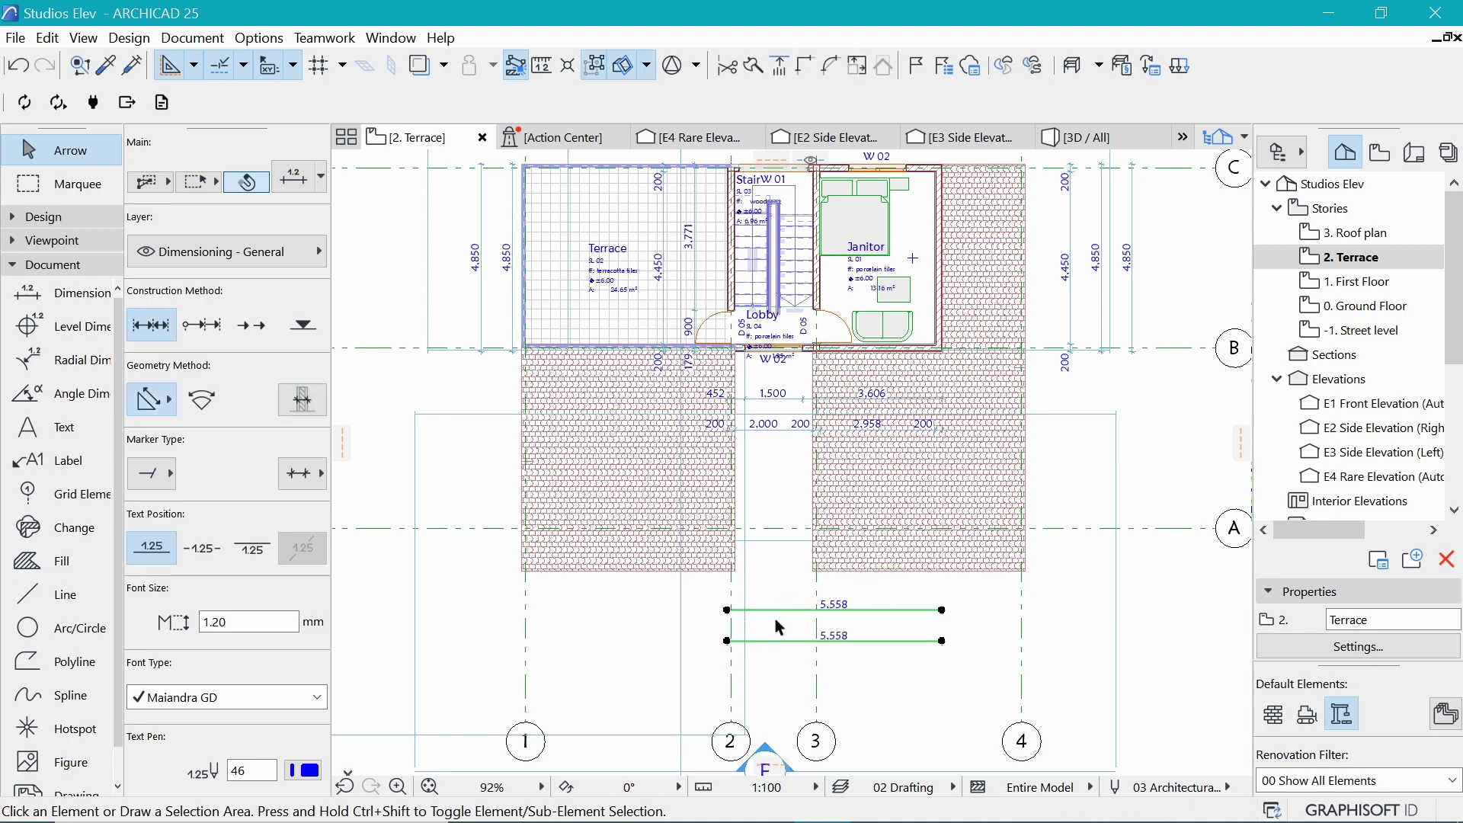
Extend the upper 5,558 dimension line below the roofs to the outer corners of both roofs
click(774, 618)
click(779, 610)
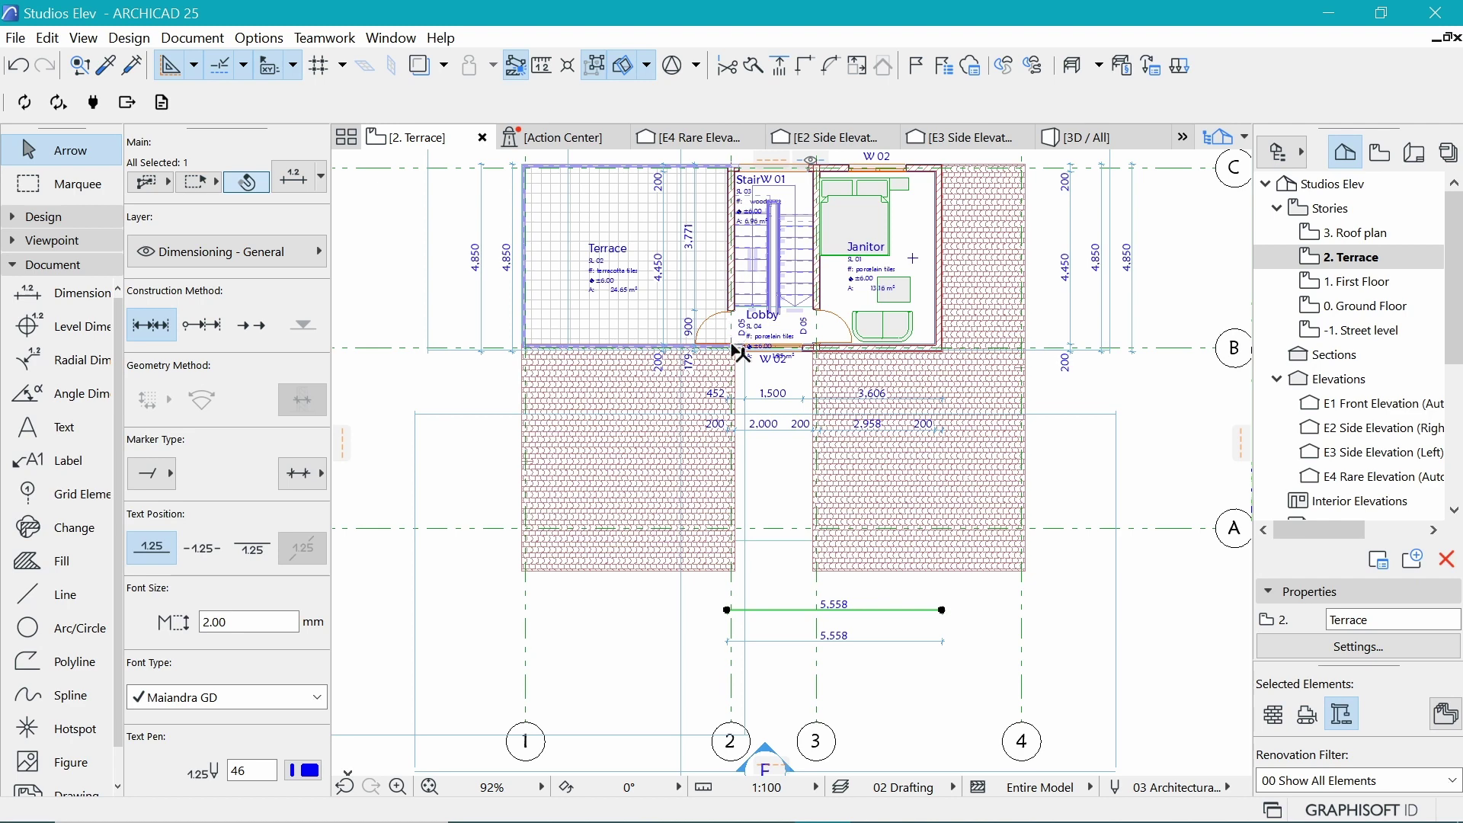
click(1028, 575)
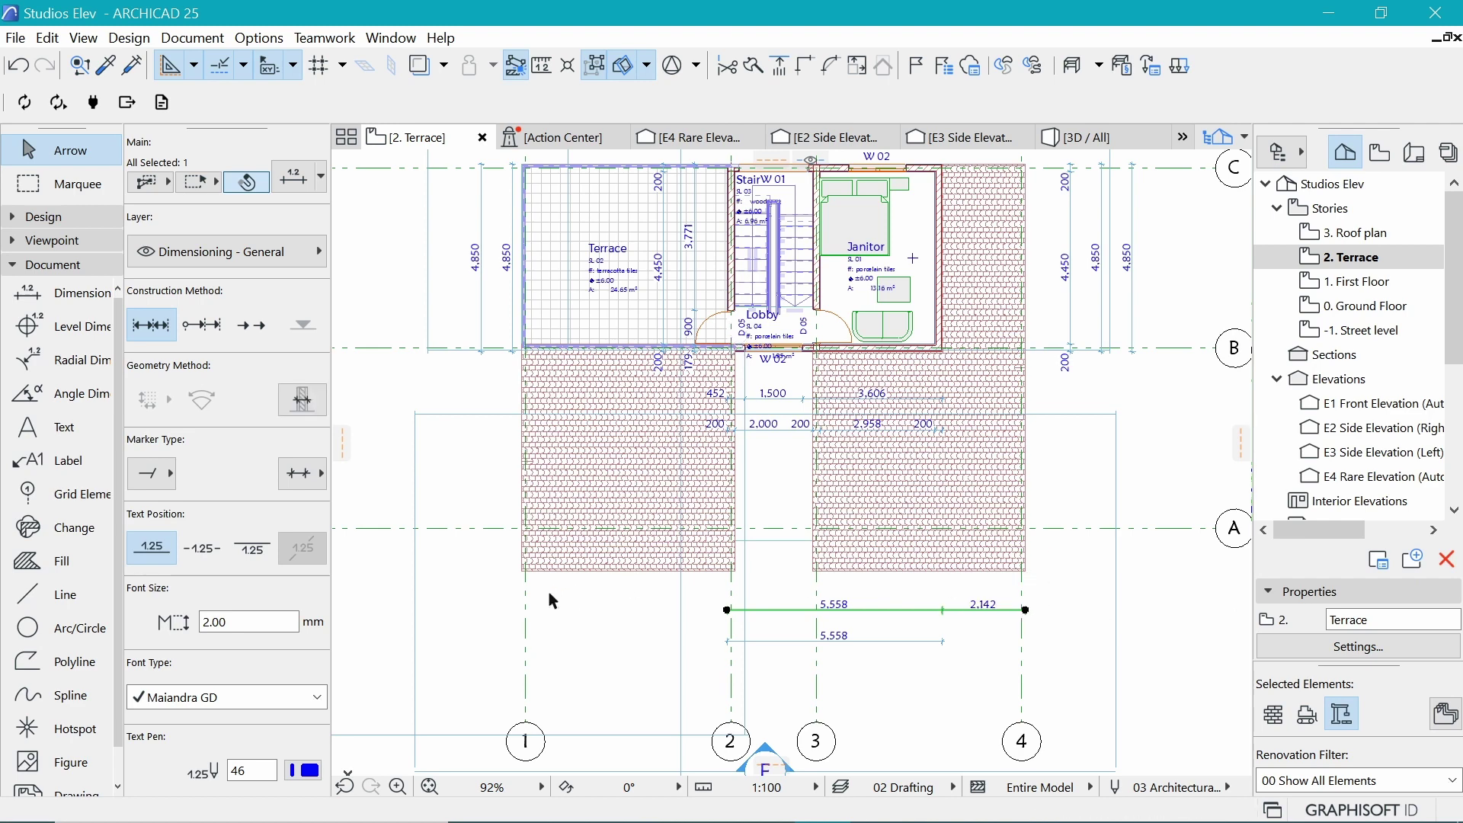
click(522, 570)
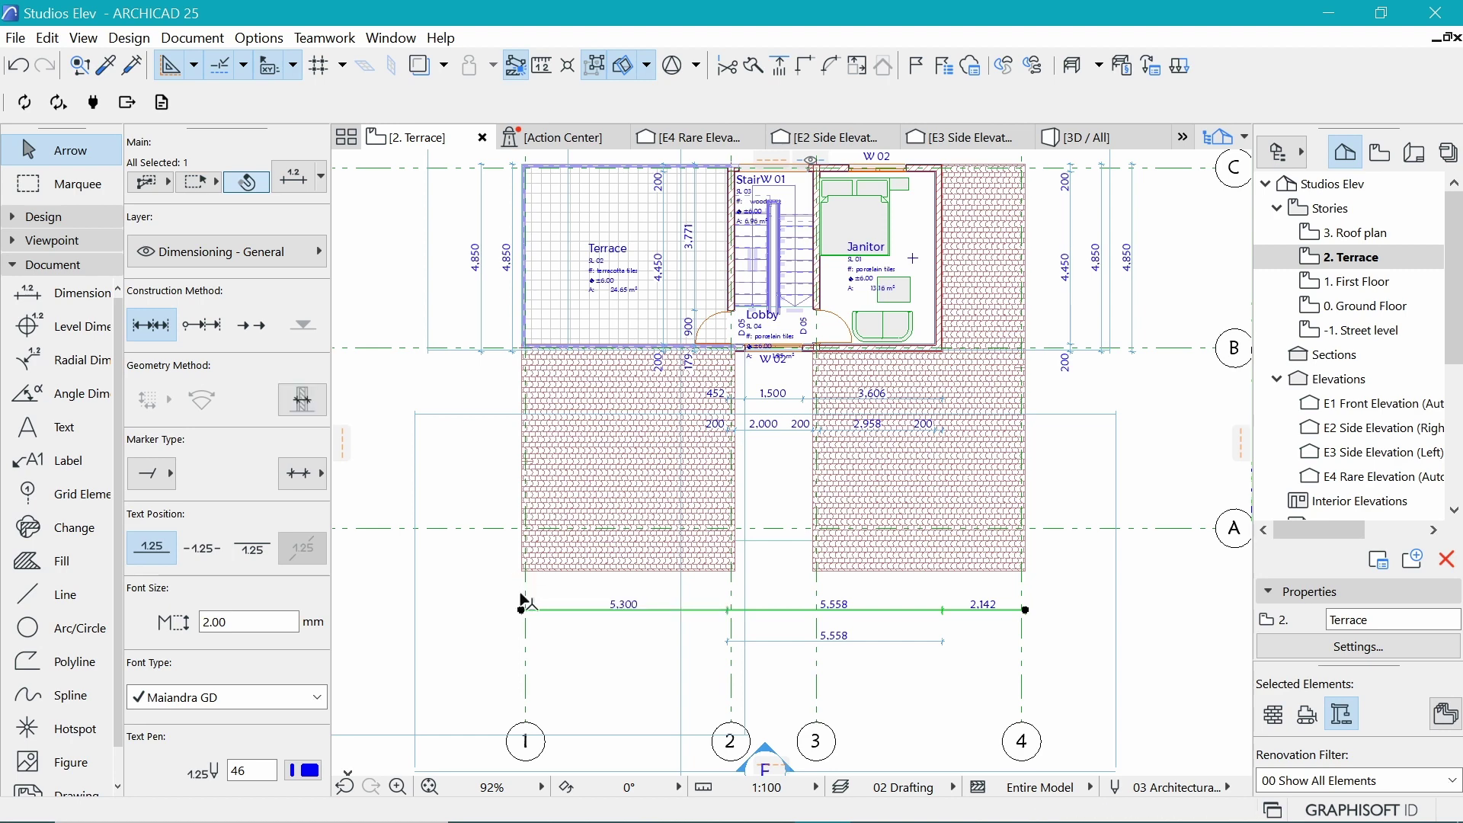
Place a copy of the lower 5,558 dimension line one line spacing below it
click(898, 642)
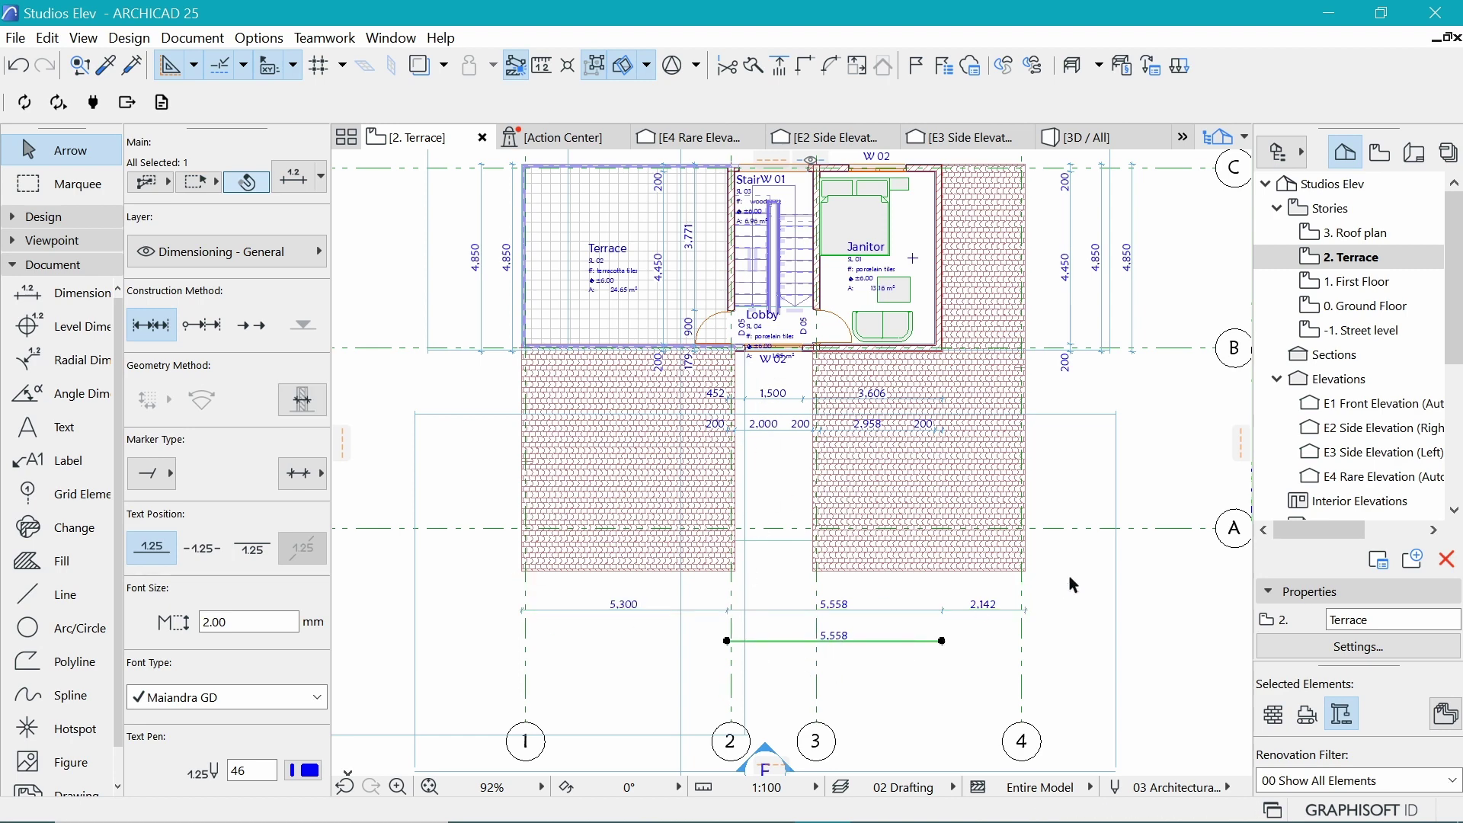
click(1049, 581)
key(ctrl+z)
key(ctrl+d)
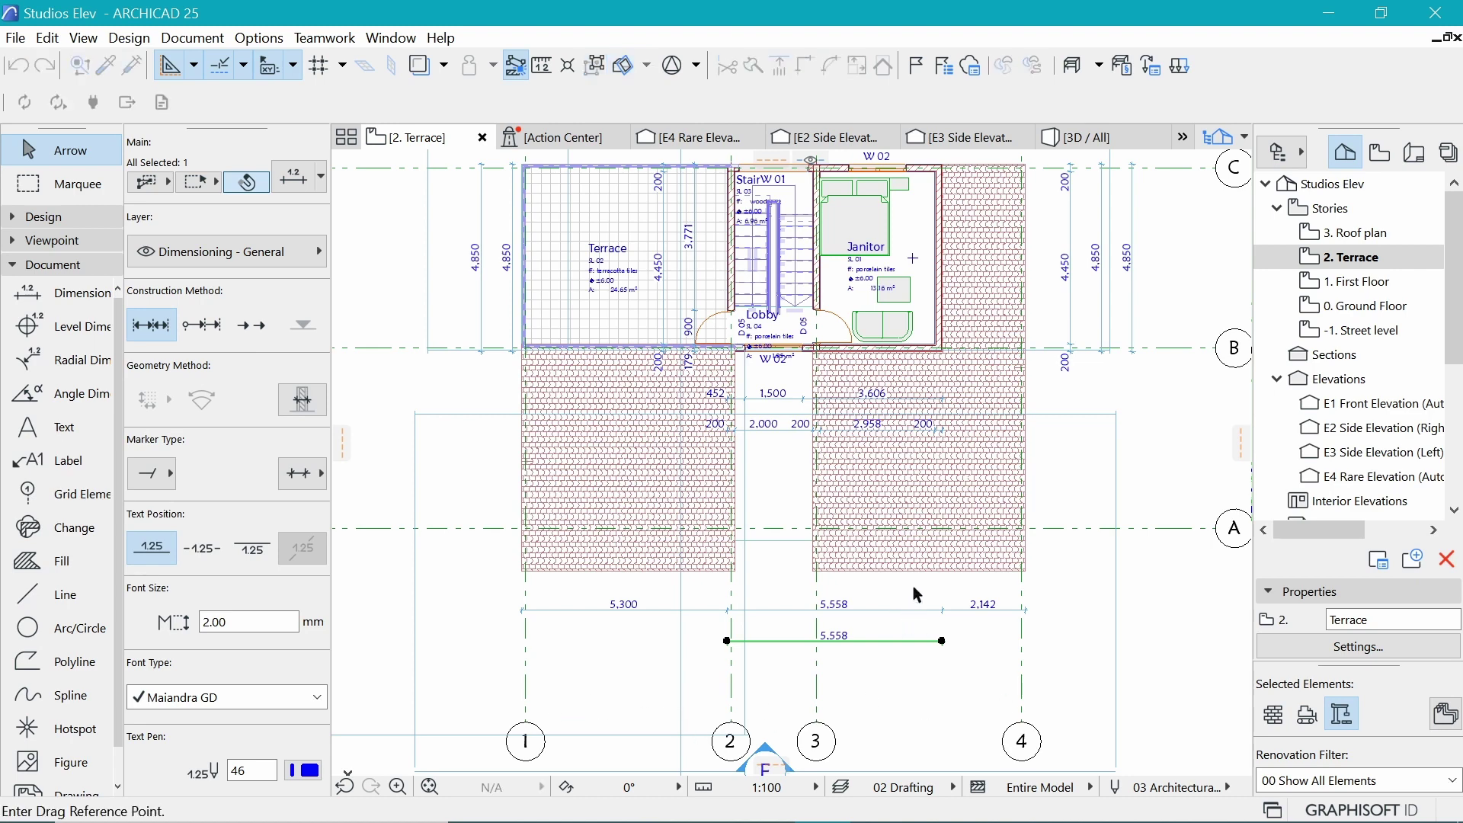
click(914, 637)
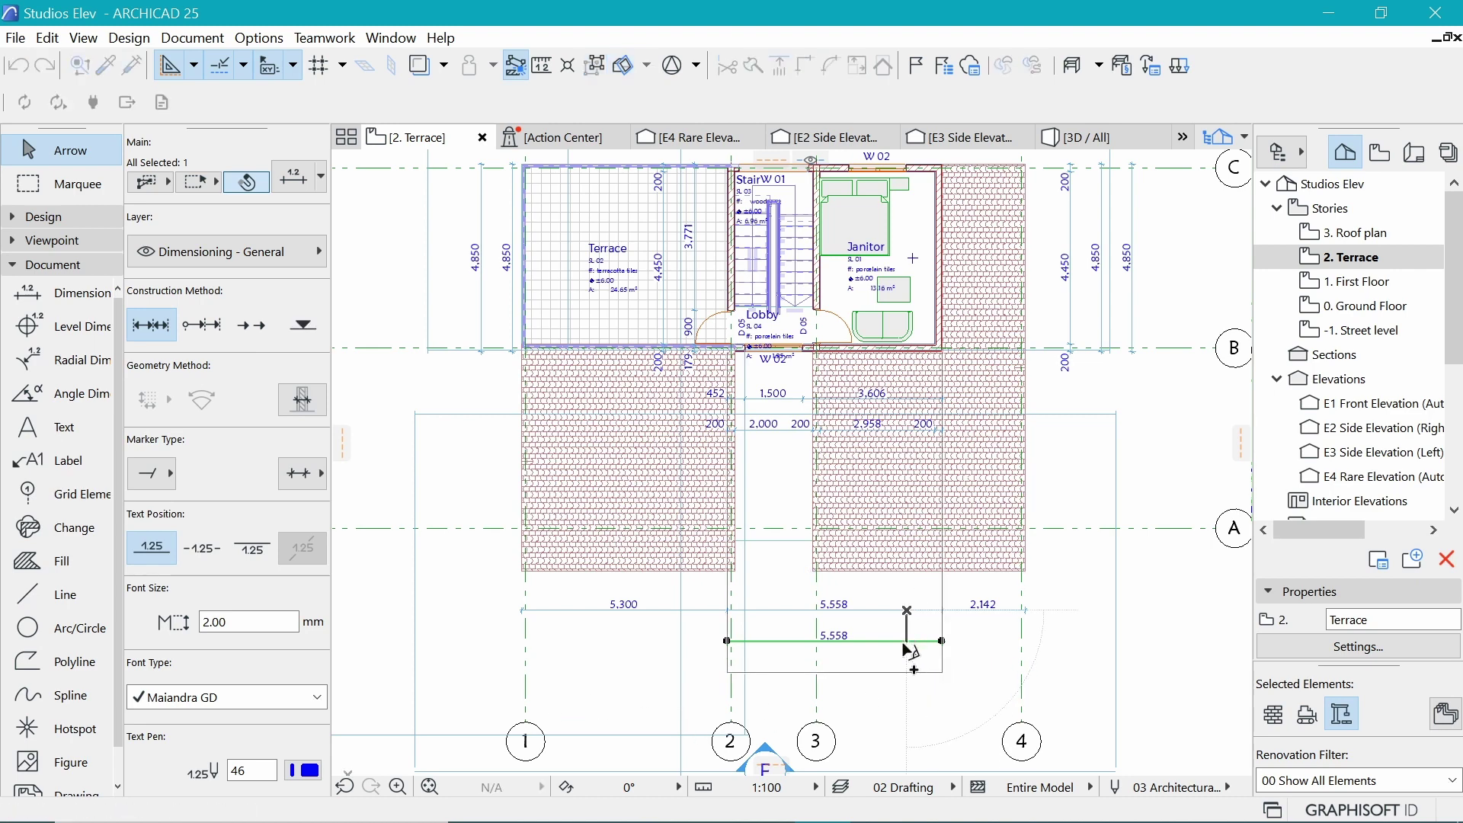
click(914, 668)
Extend the copied lowest dimension line to the outer corners of both roofs
scroll(1038, 584, up, 4)
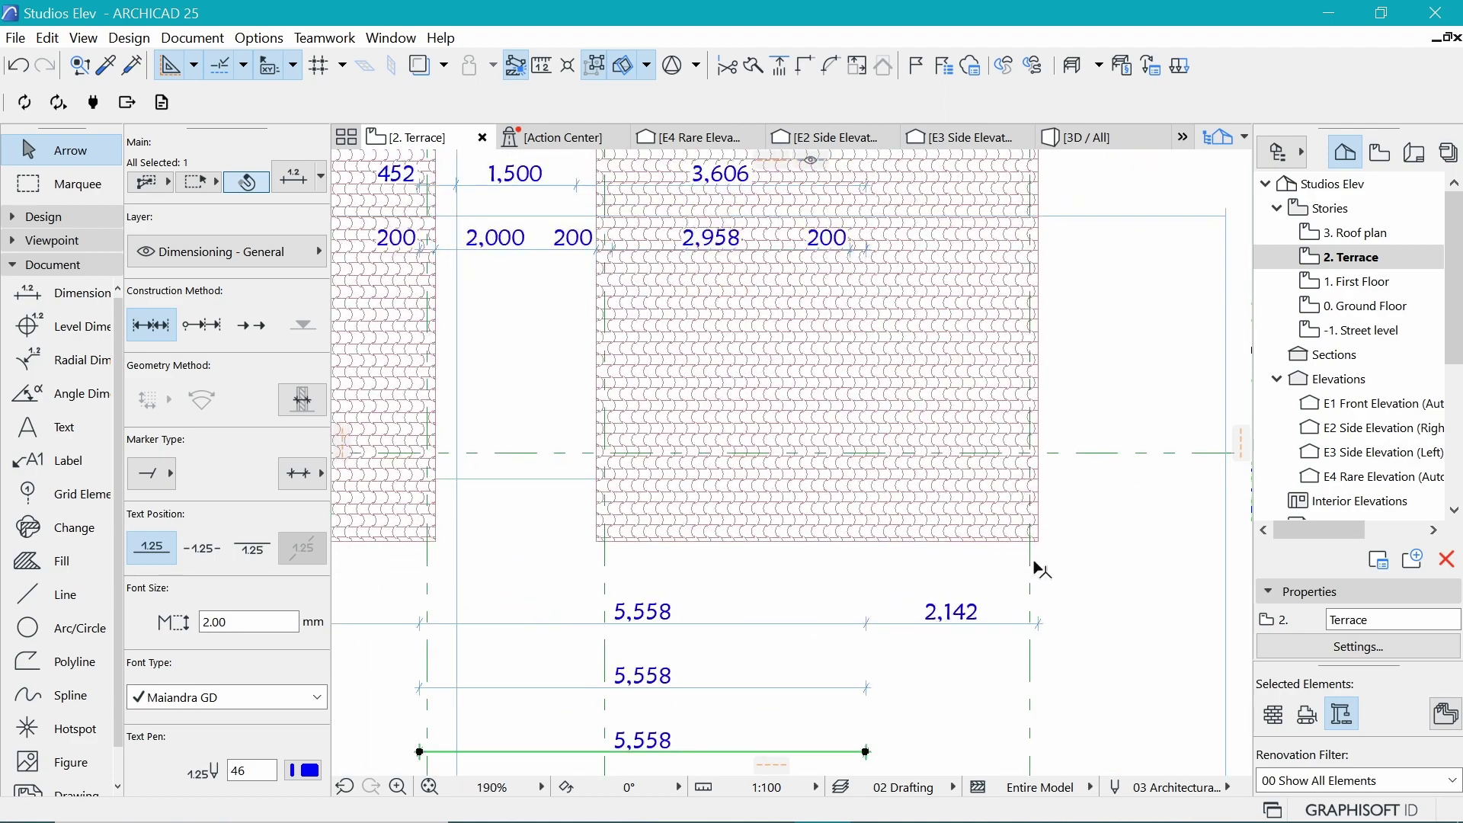
scroll(1077, 509, down, 2)
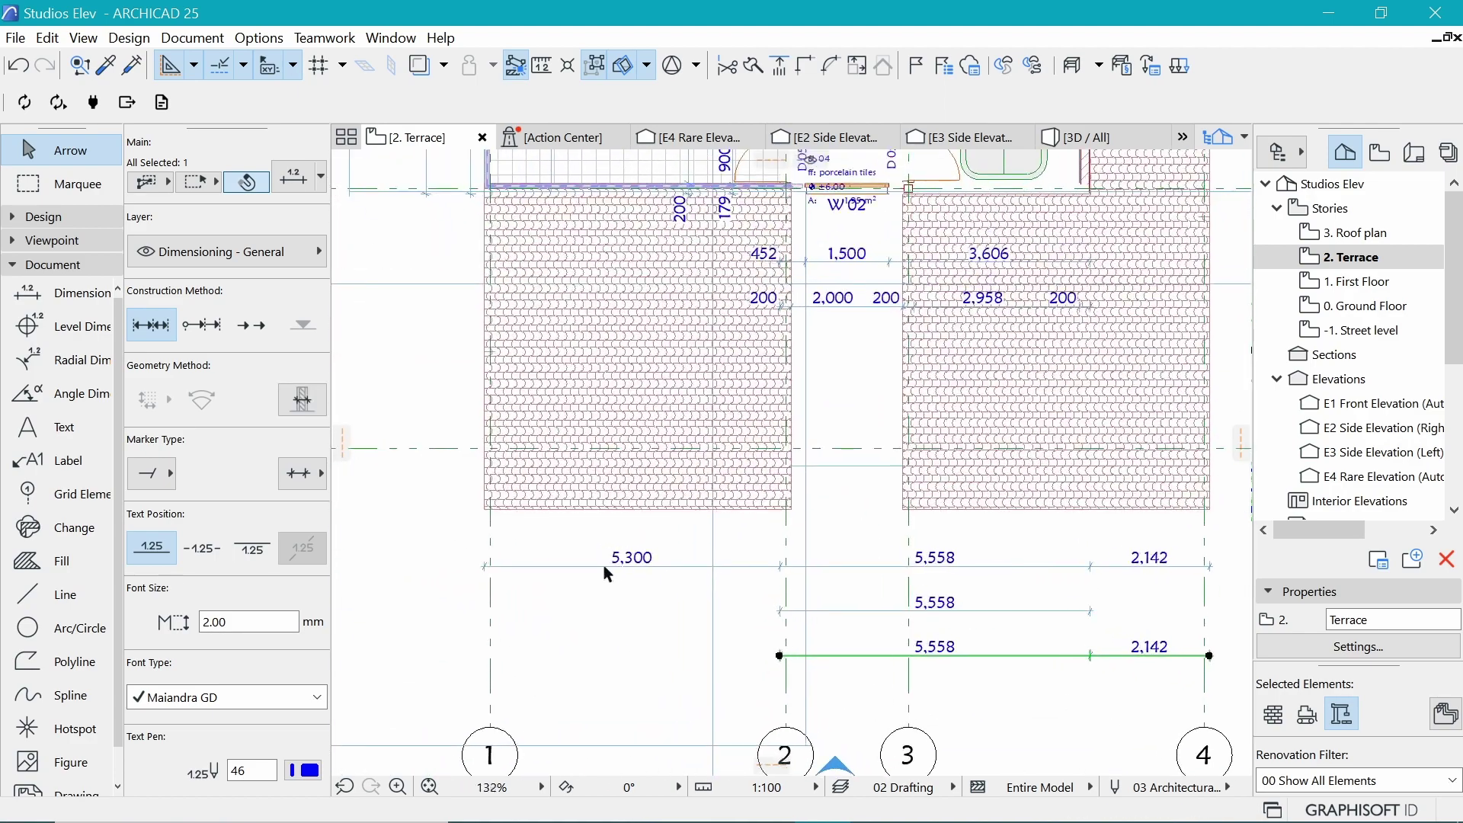
ctrl+click(483, 509)
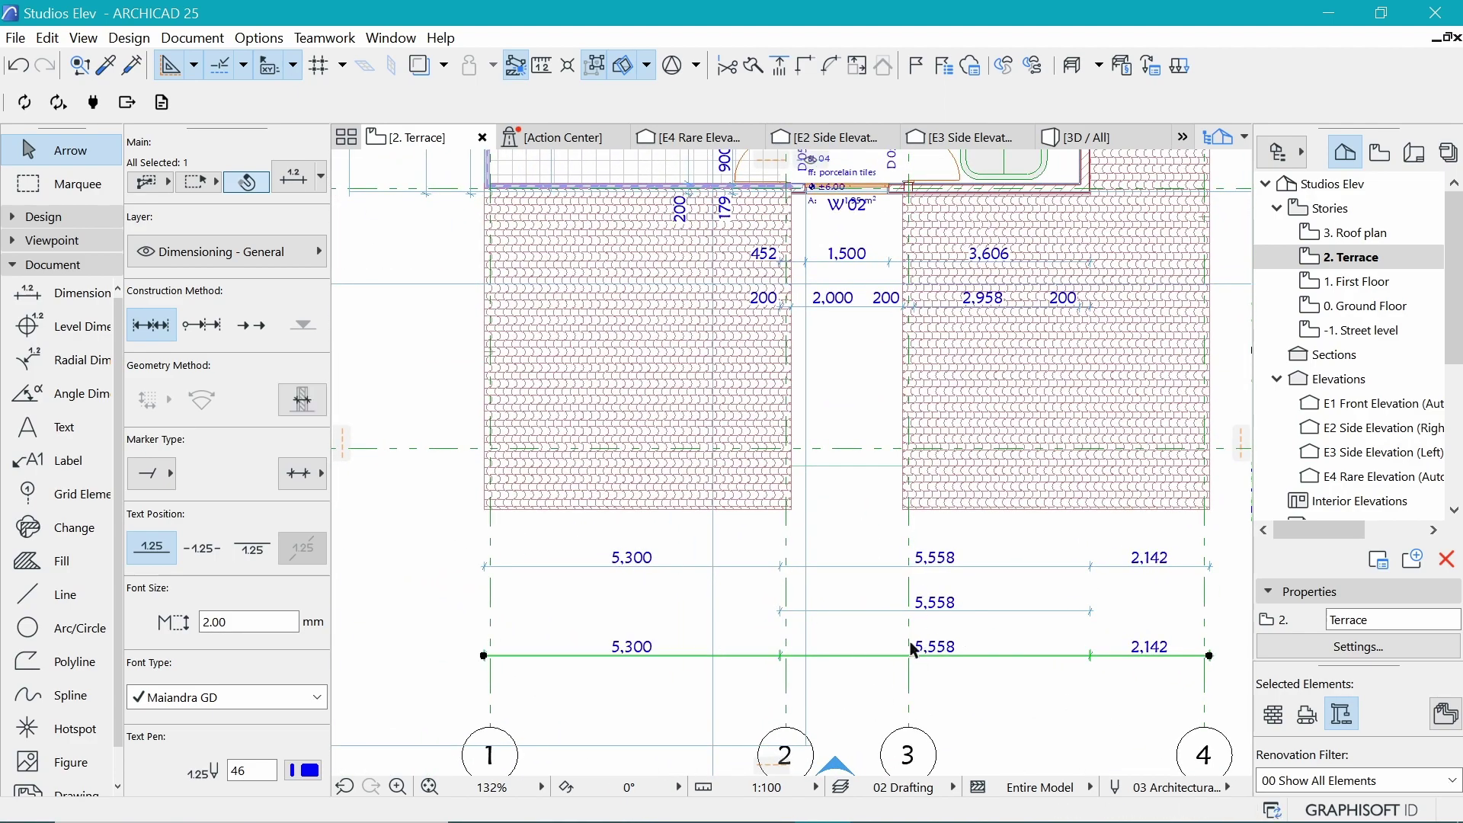
Delete the two intermediate witness points of the lowest dimension line, leaving one overall dimension across both roofs
key(Escape)
click(782, 661)
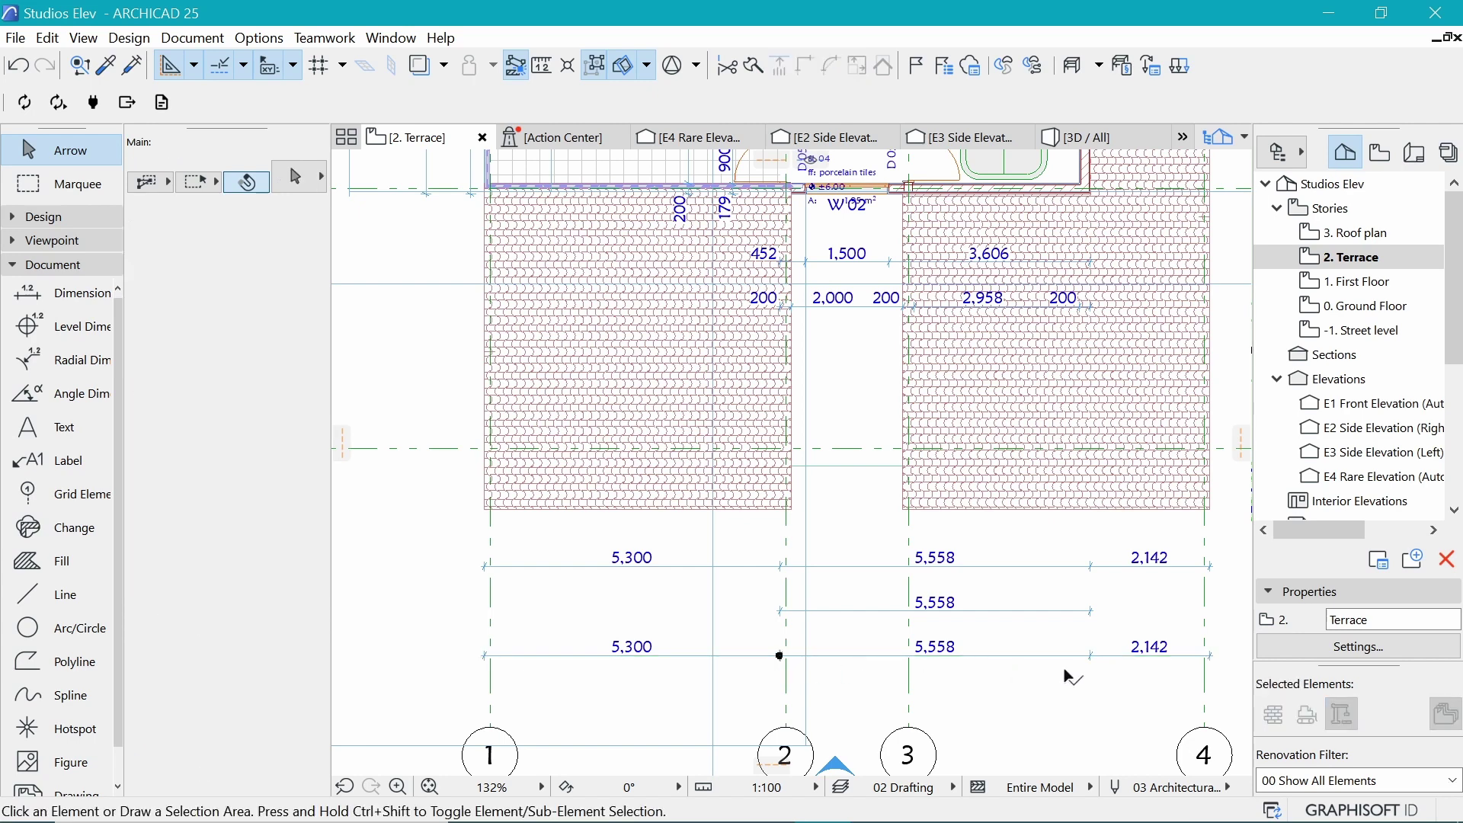
shift+click(1090, 656)
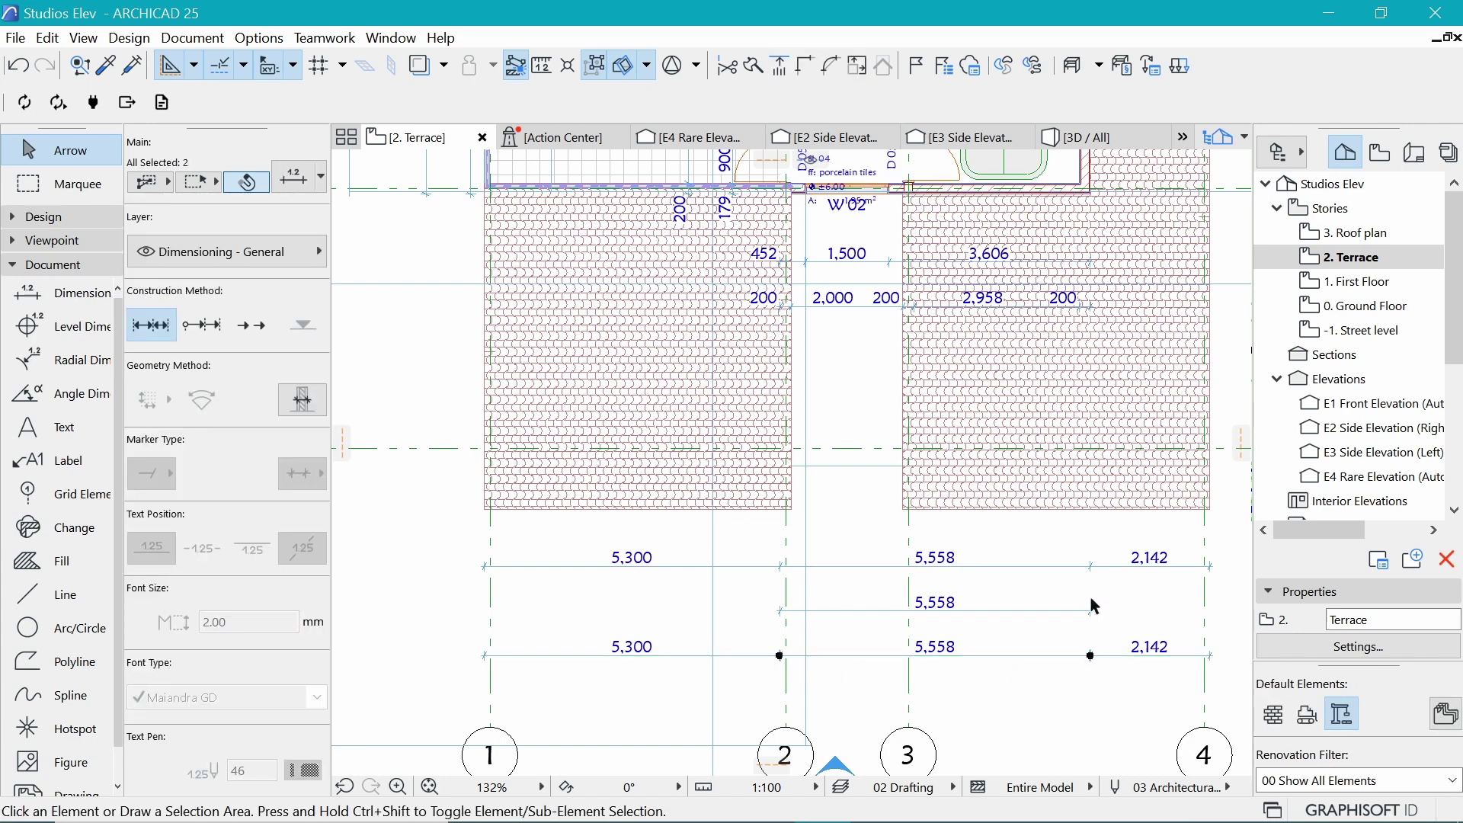
key(Escape)
Add grid axes 1, 2, 3 and 4 as dimension points to the middle dimension line below the roofs
click(988, 616)
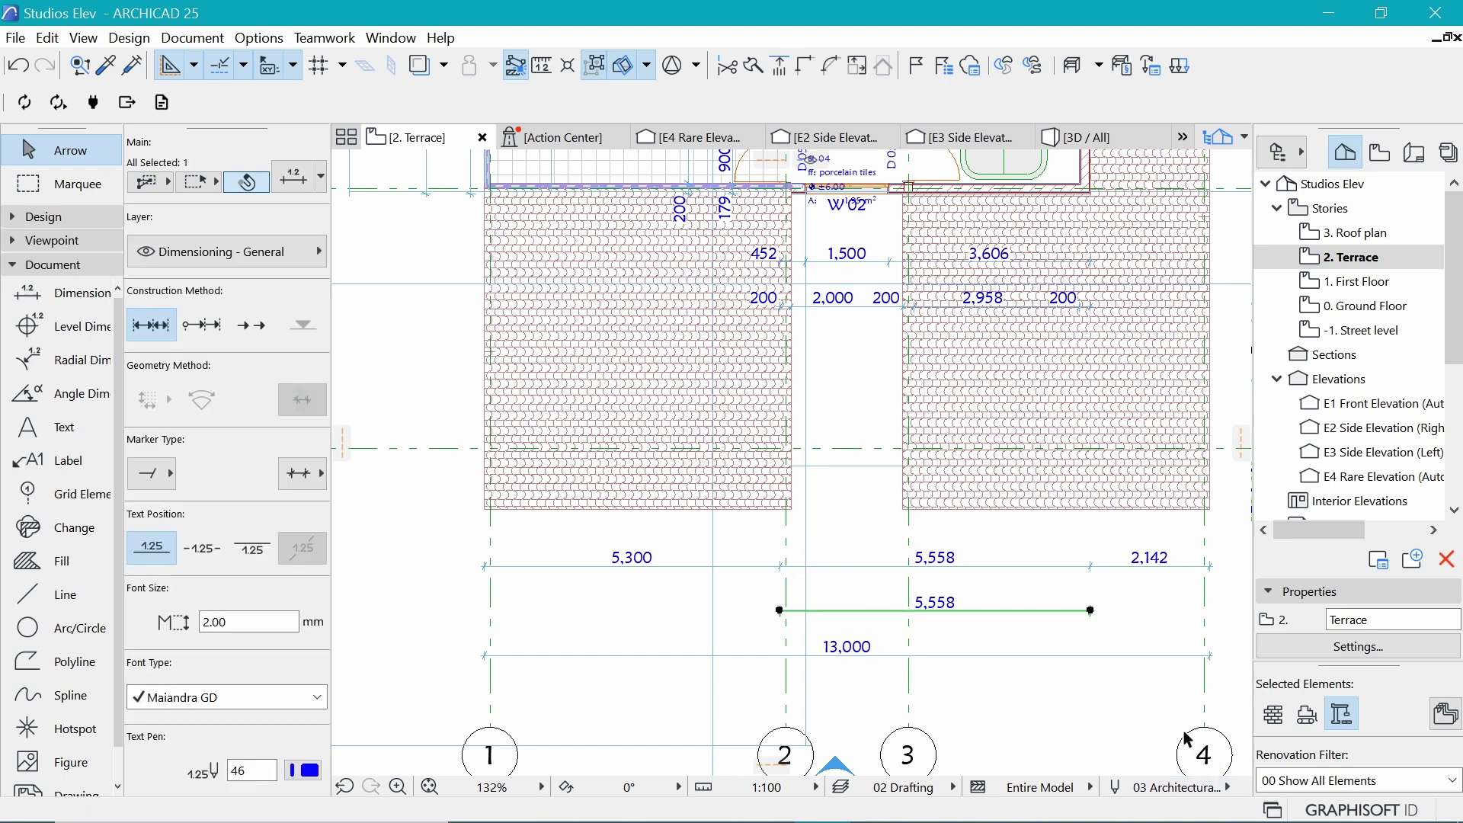
click(1186, 737)
click(909, 736)
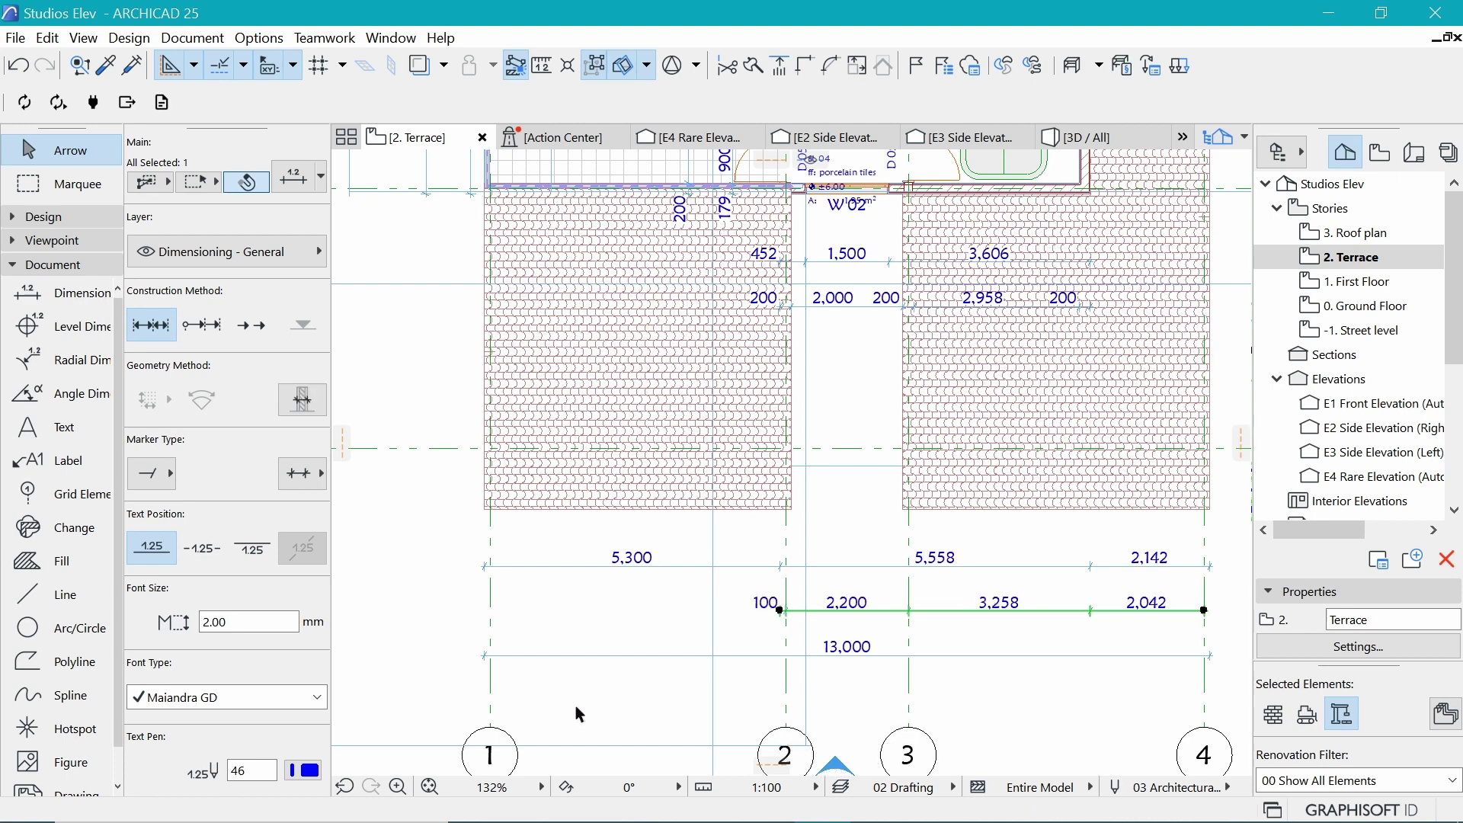
click(492, 733)
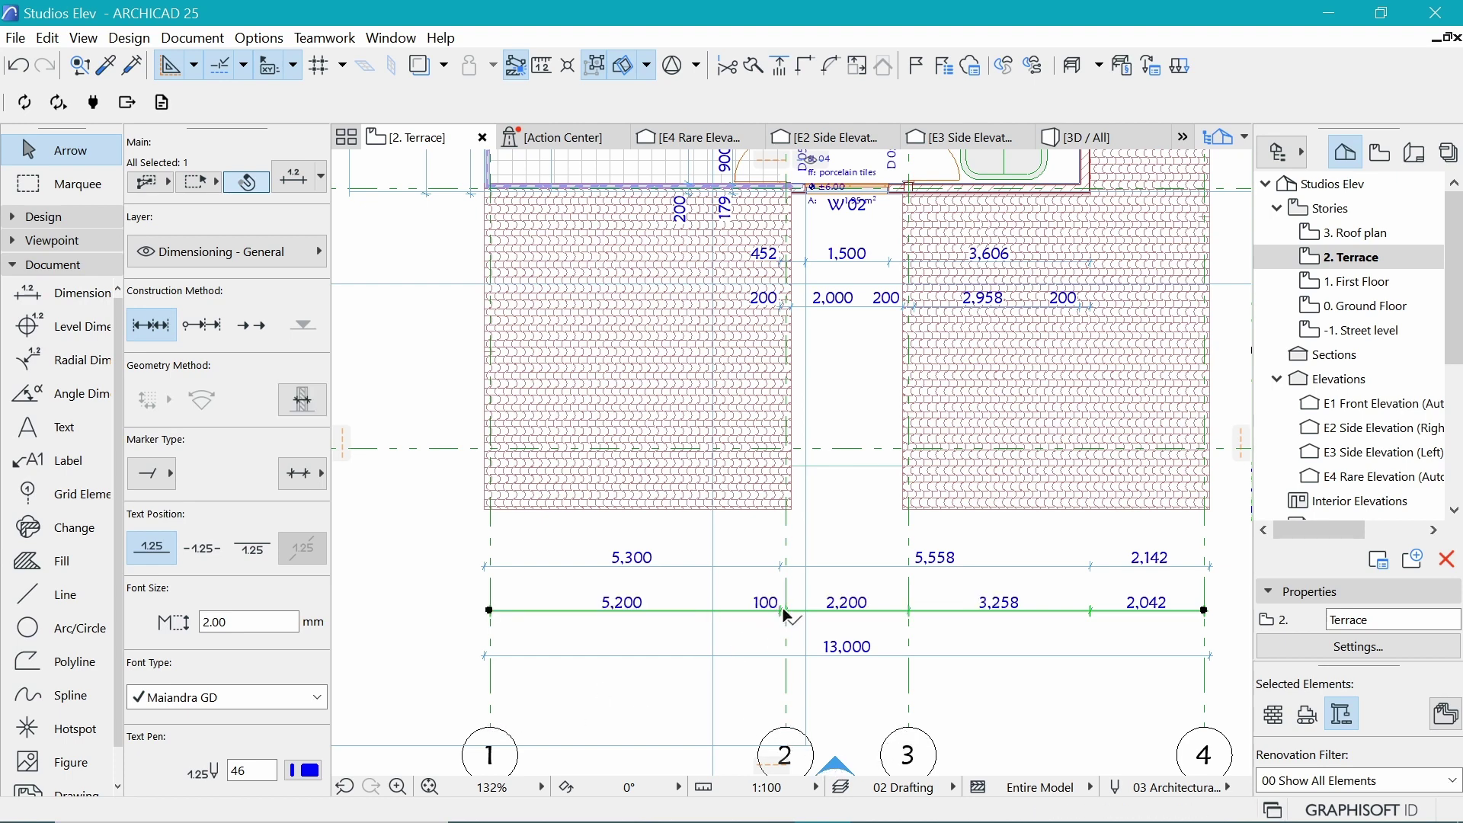
Delete the two non-grid witness points from the middle dimension line below the roofs, leaving only the spacings between axes 1 to 4
key(Escape)
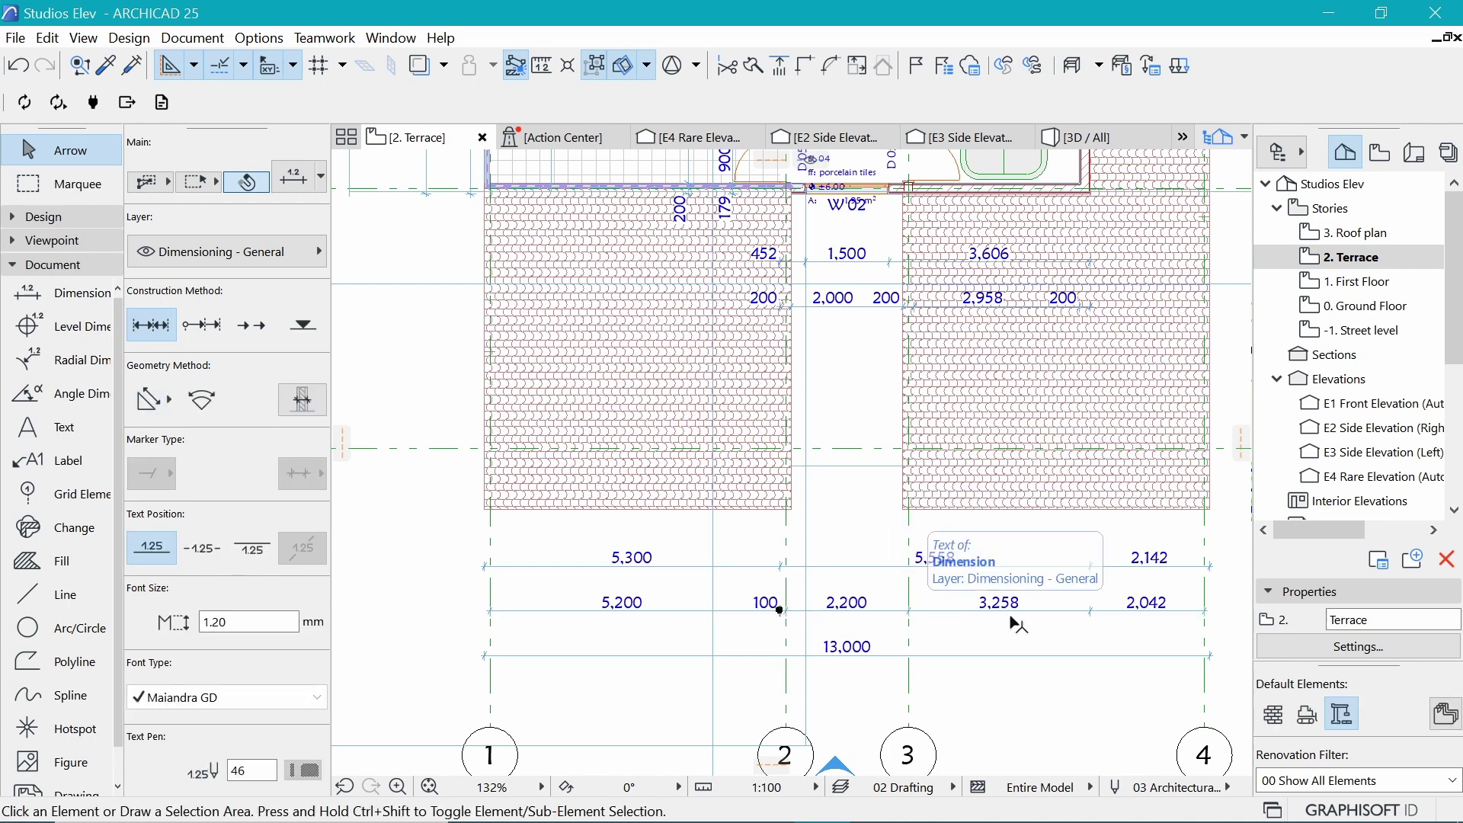
key(Delete)
click(1091, 611)
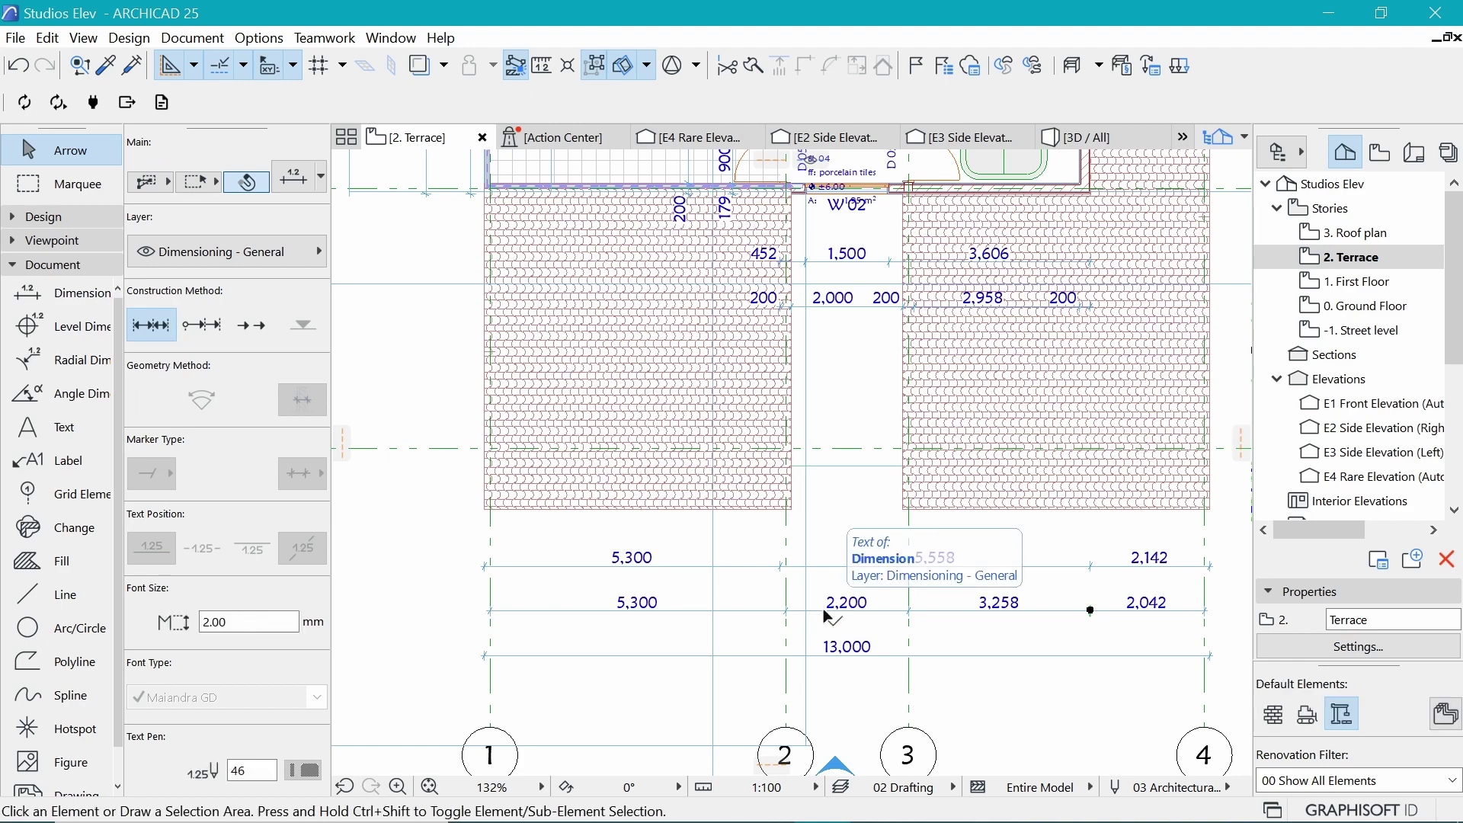
key(Delete)
Copy the grid axis dimension line from below the roofs to above the building, at the level of the lower 5,558 dimension line
click(998, 613)
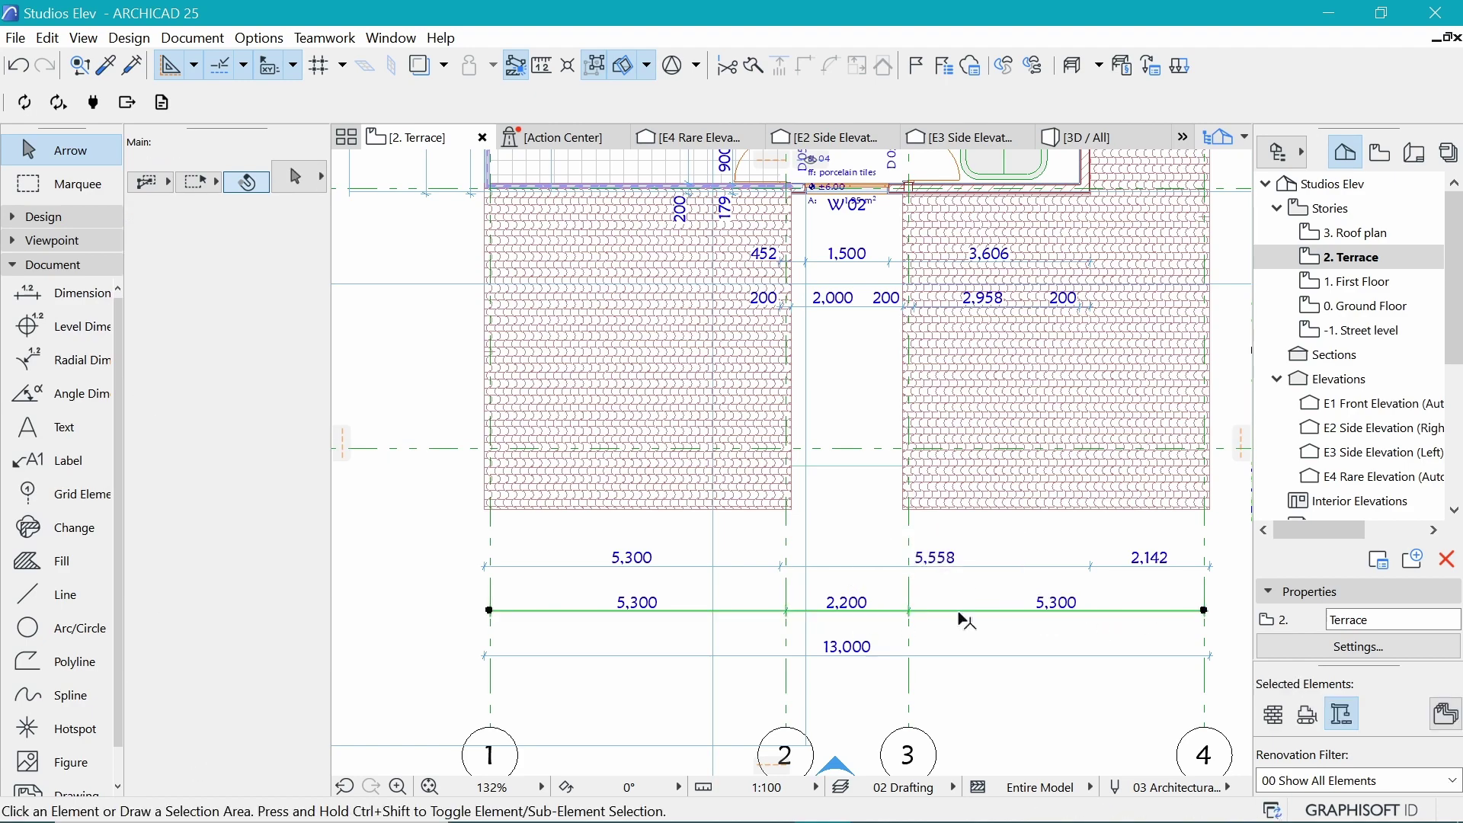
scroll(948, 617, down, 5)
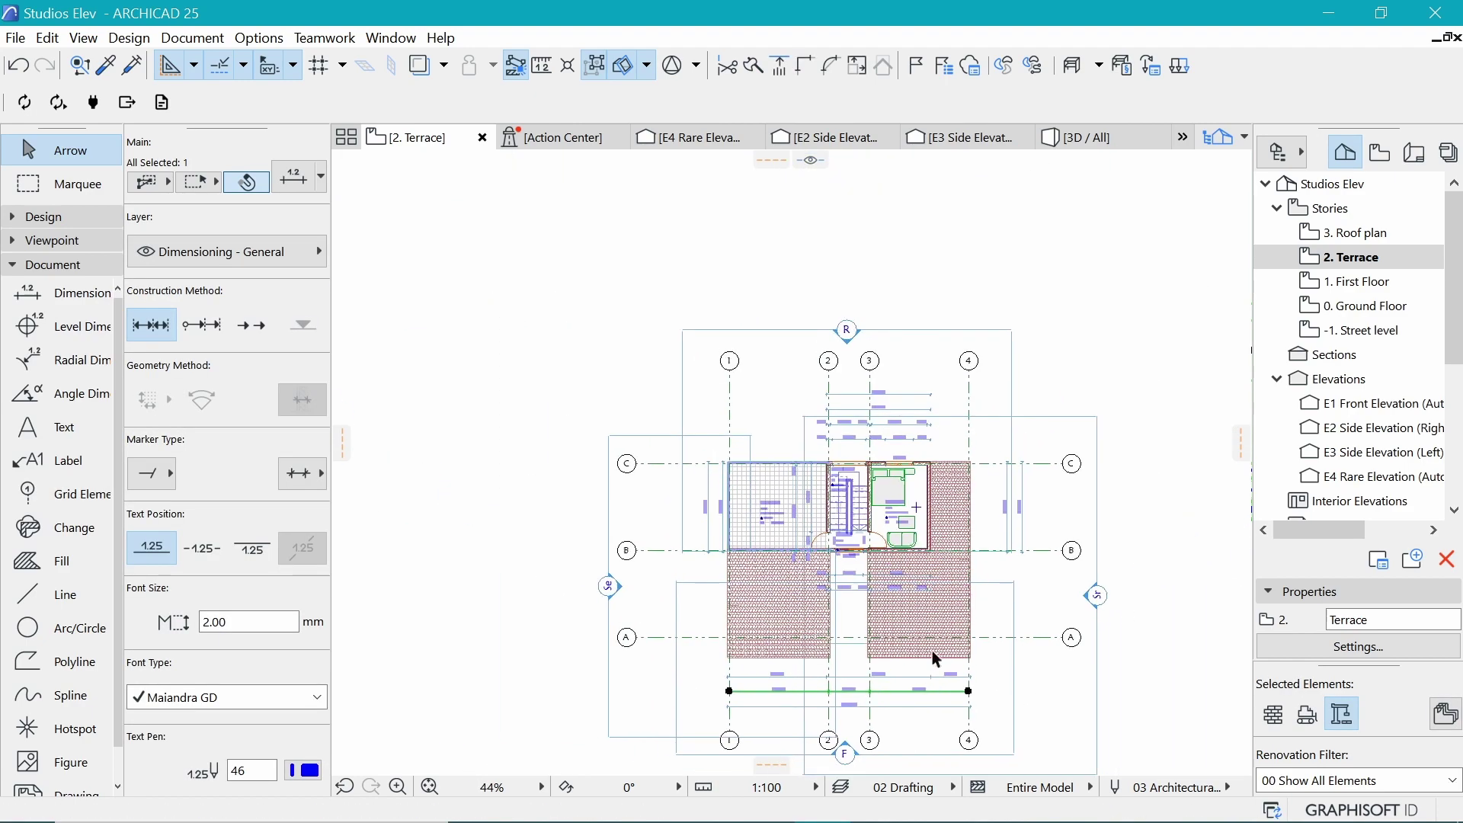
key(ctrl+d)
click(945, 693)
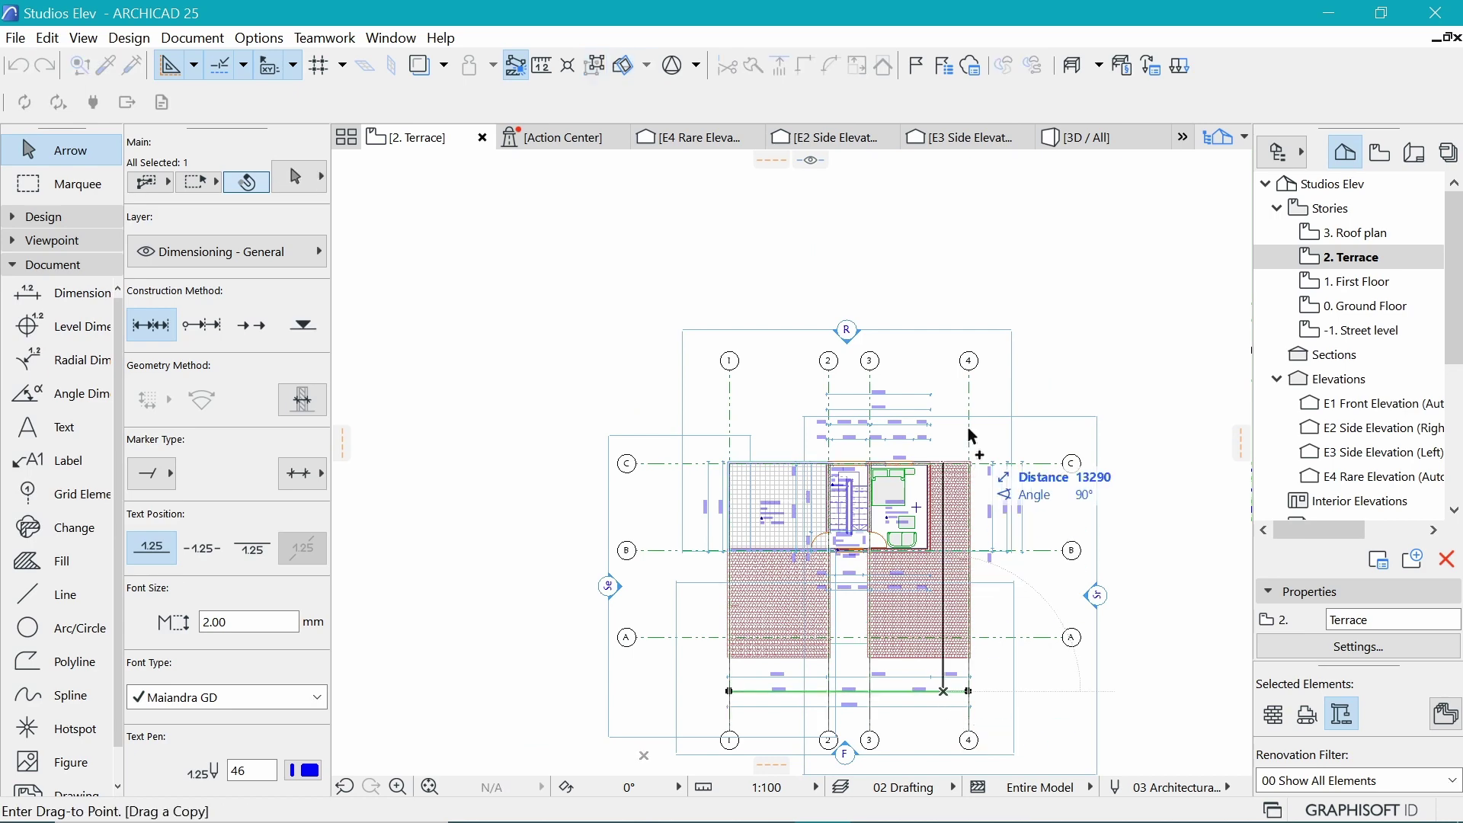
scroll(869, 392, up, 5)
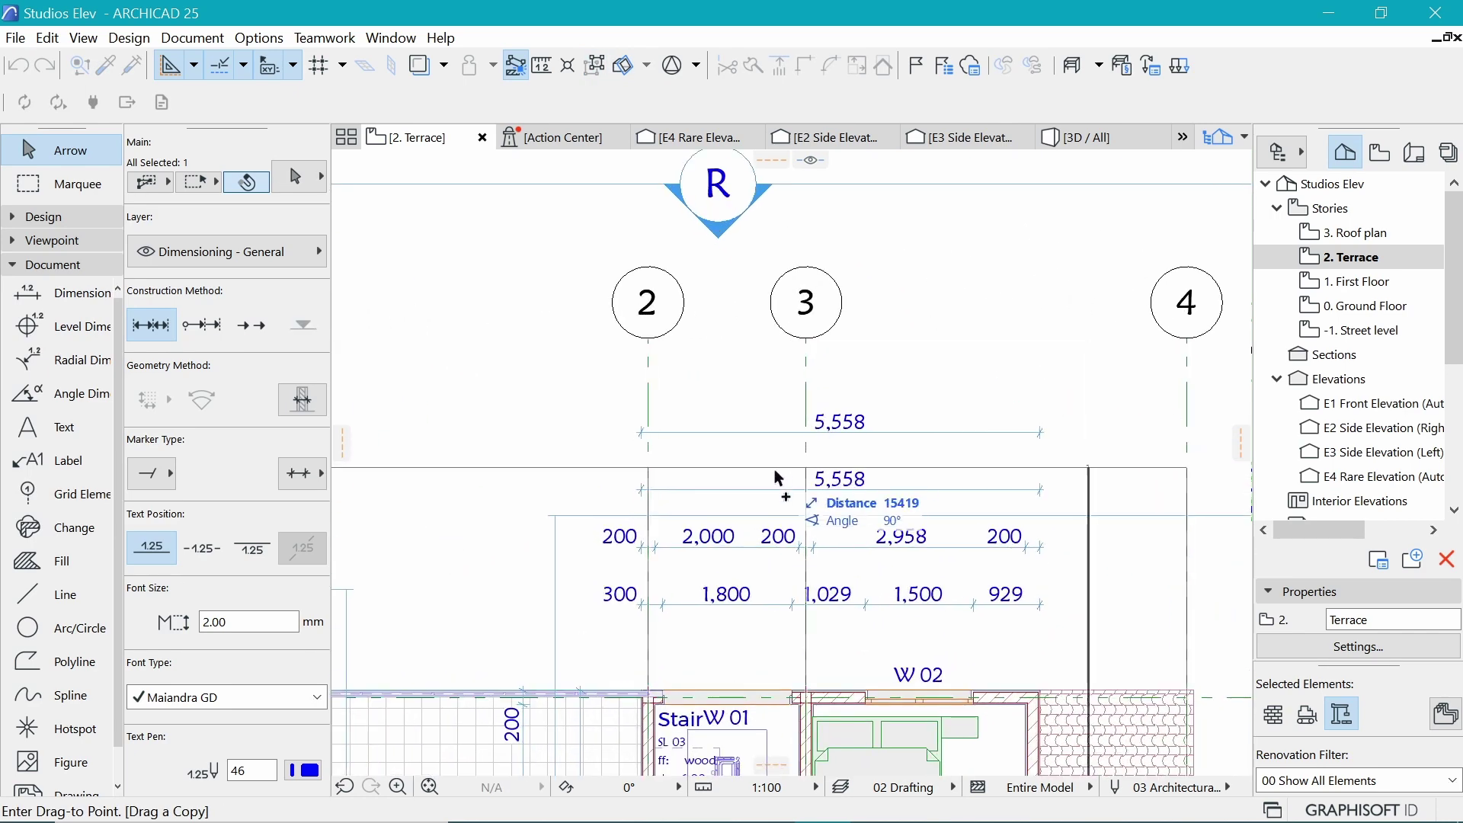
click(809, 500)
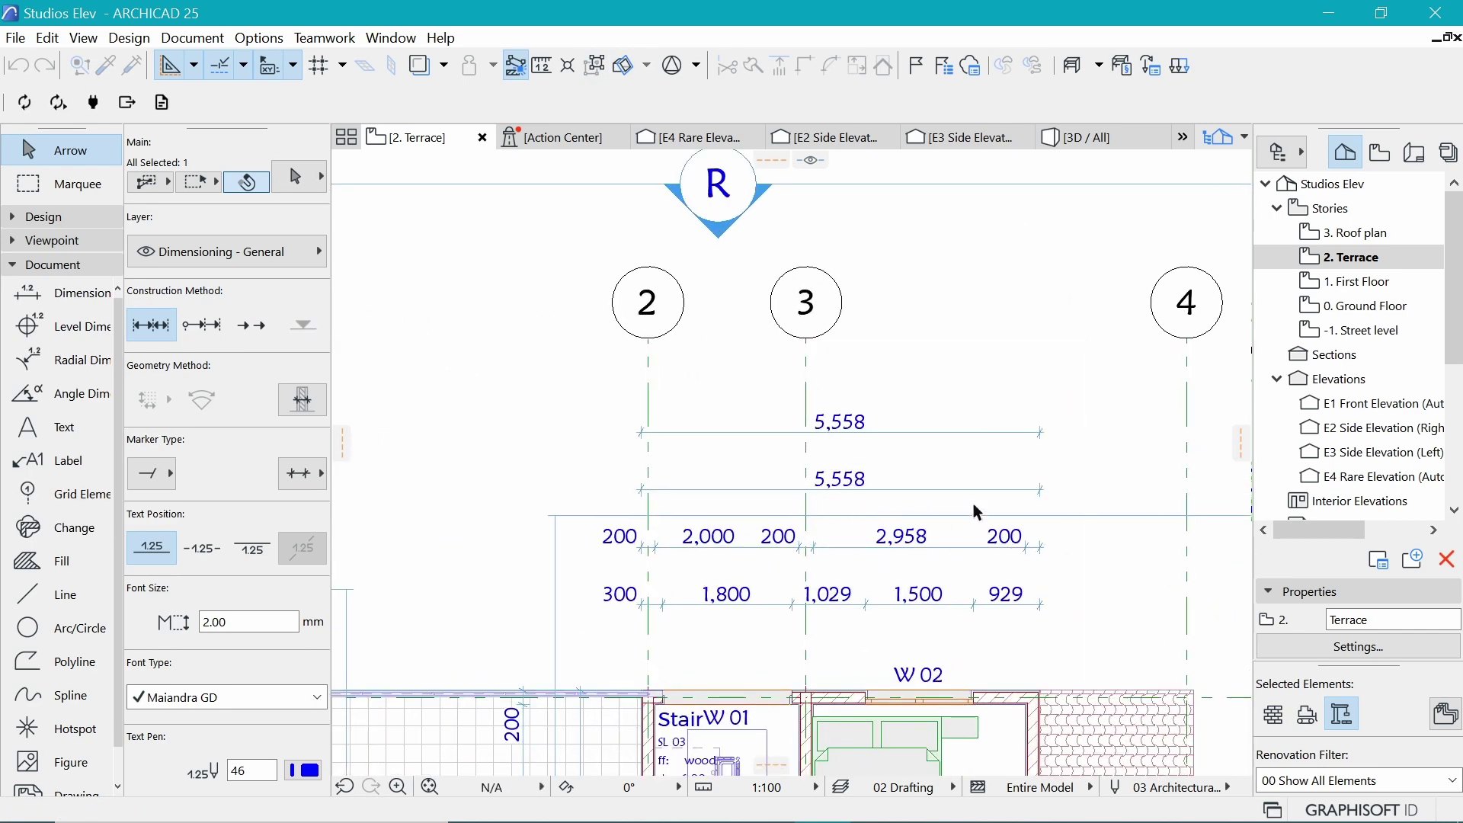
key(Escape)
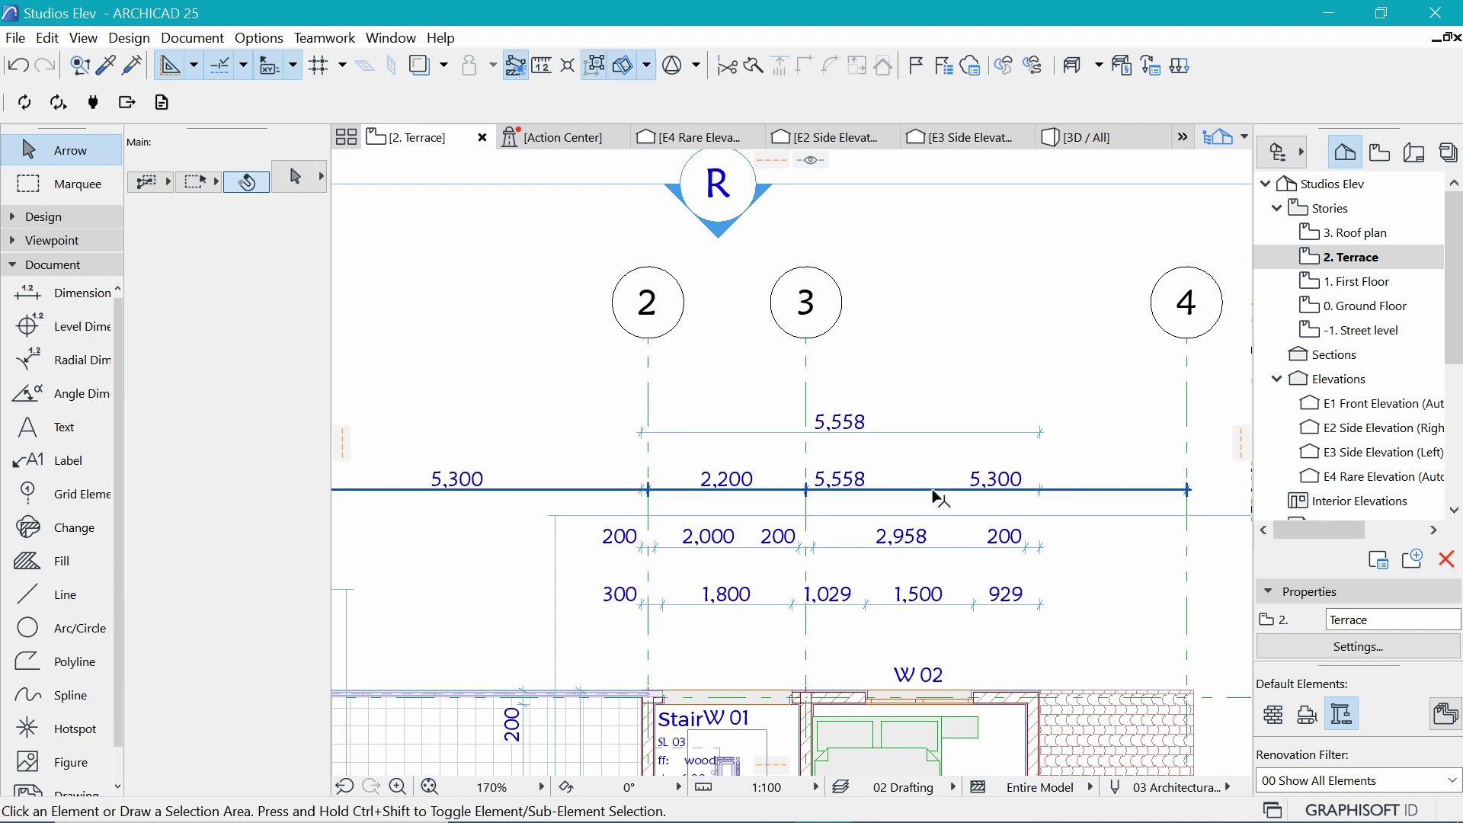
Move the copied grid axis dimension line and the uppermost 5,558 dimension line up by one line spacing
scroll(991, 415, down, 2)
scroll(875, 394, up, 2)
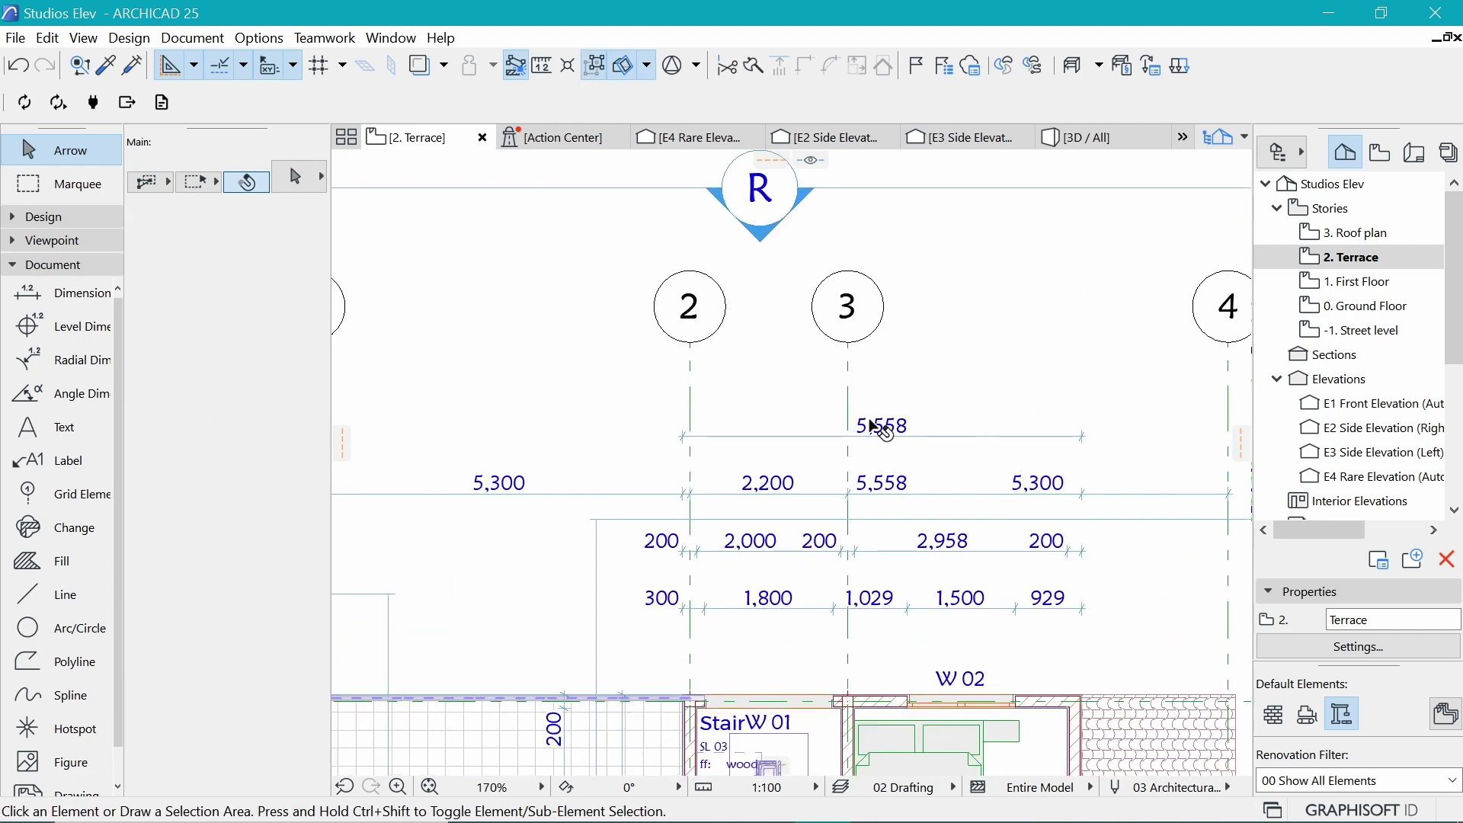
scroll(874, 426, down, 2)
scroll(874, 426, up, 2)
click(969, 479)
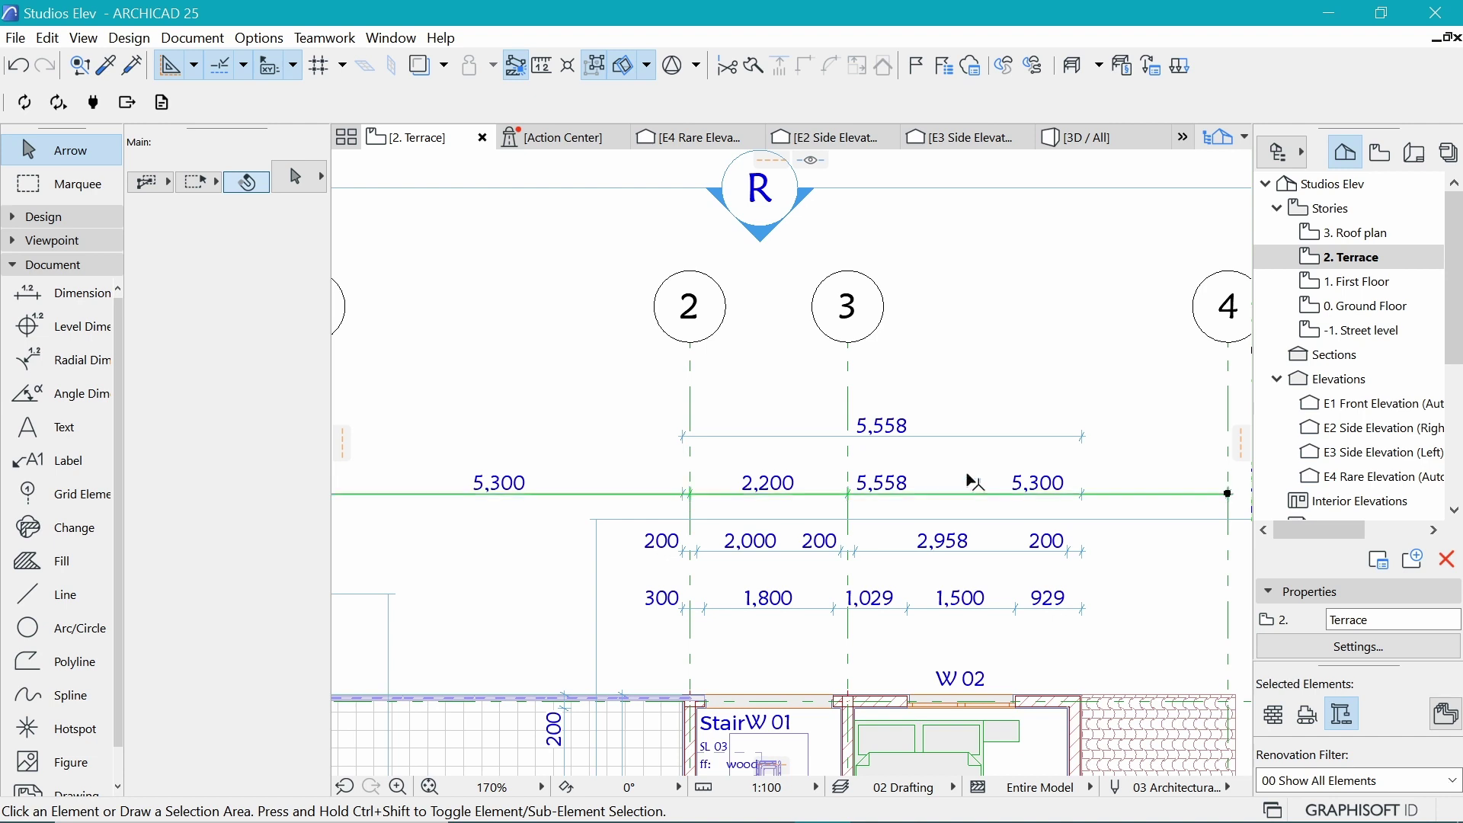
shift+click(970, 437)
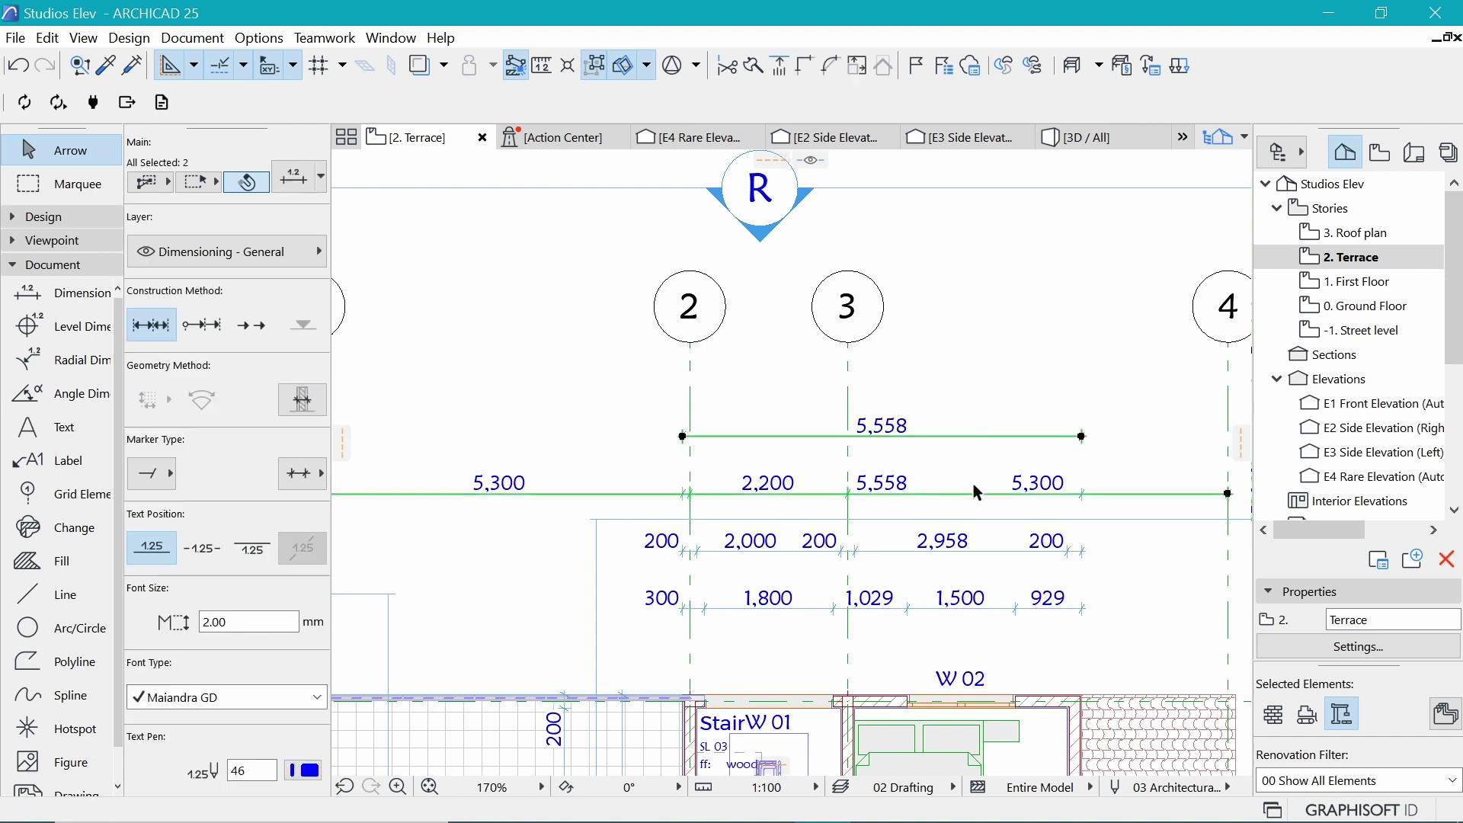
drag(1109, 494, 1021, 410)
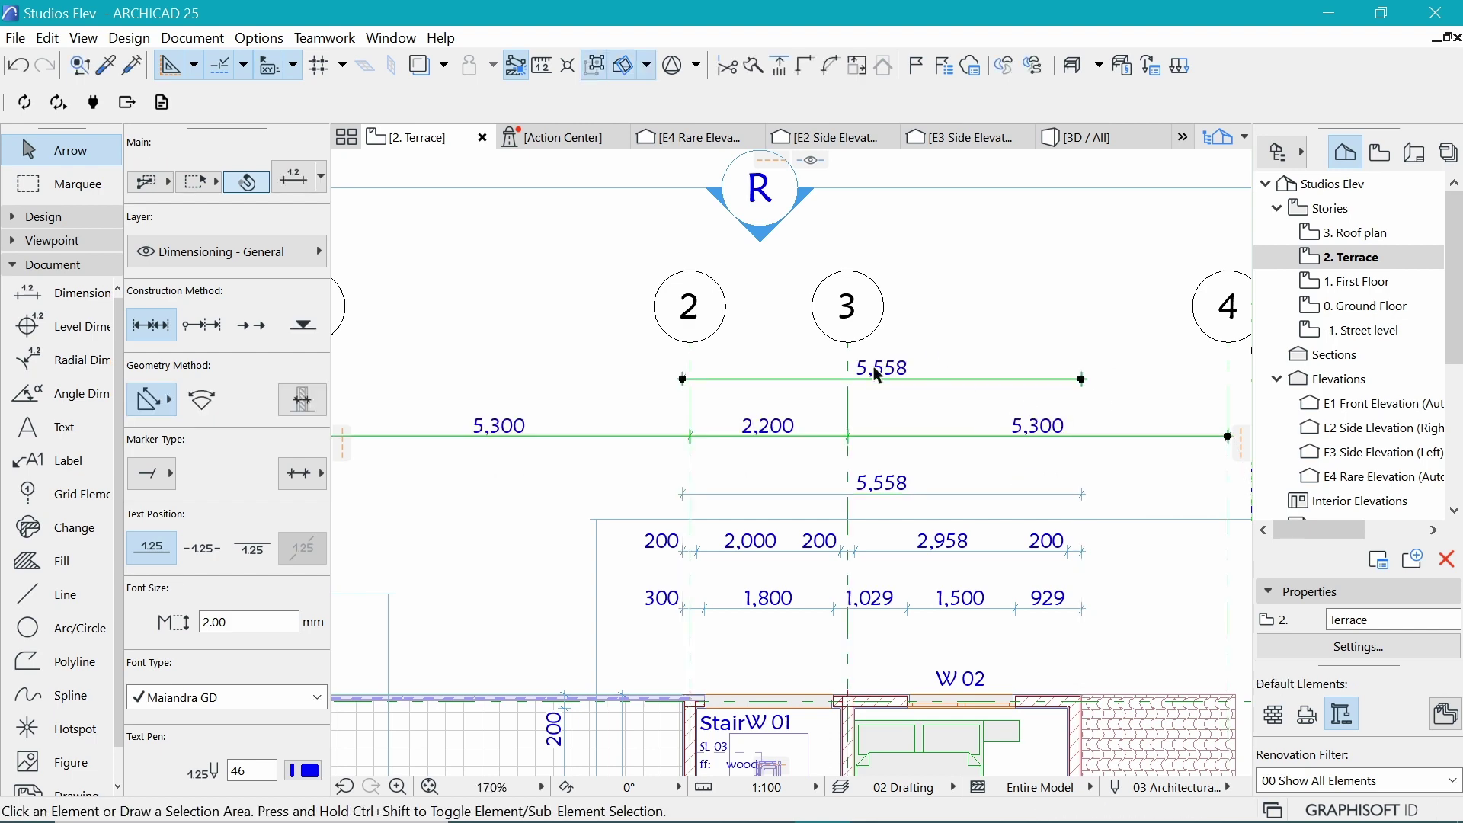
key(Escape)
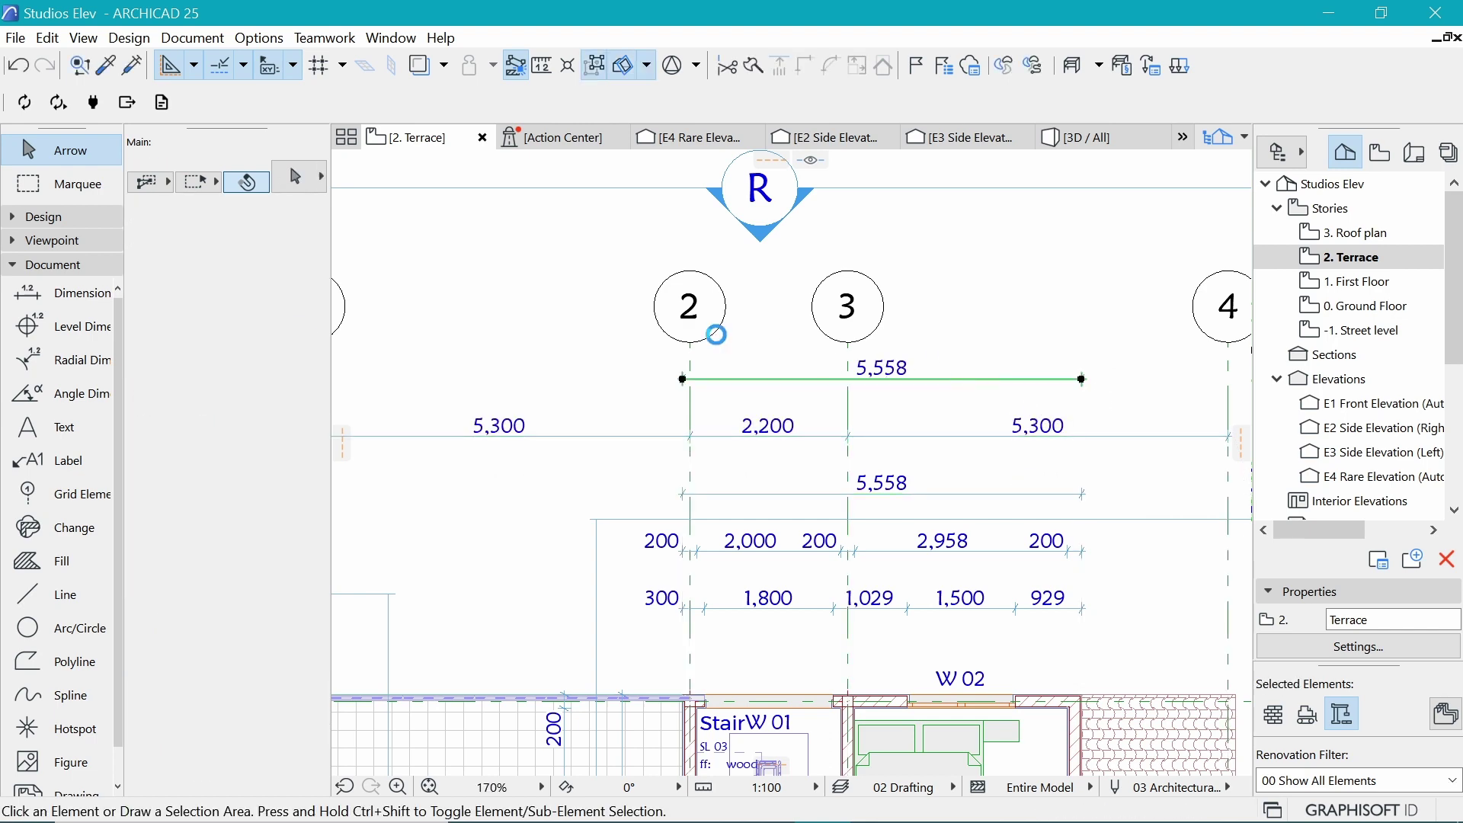
Extend the uppermost 5,558 dimension line to the roof's outer corner near axis 4 and the terrace's outer corner near axis 1
scroll(711, 335, down, 2)
scroll(1086, 590, up, 3)
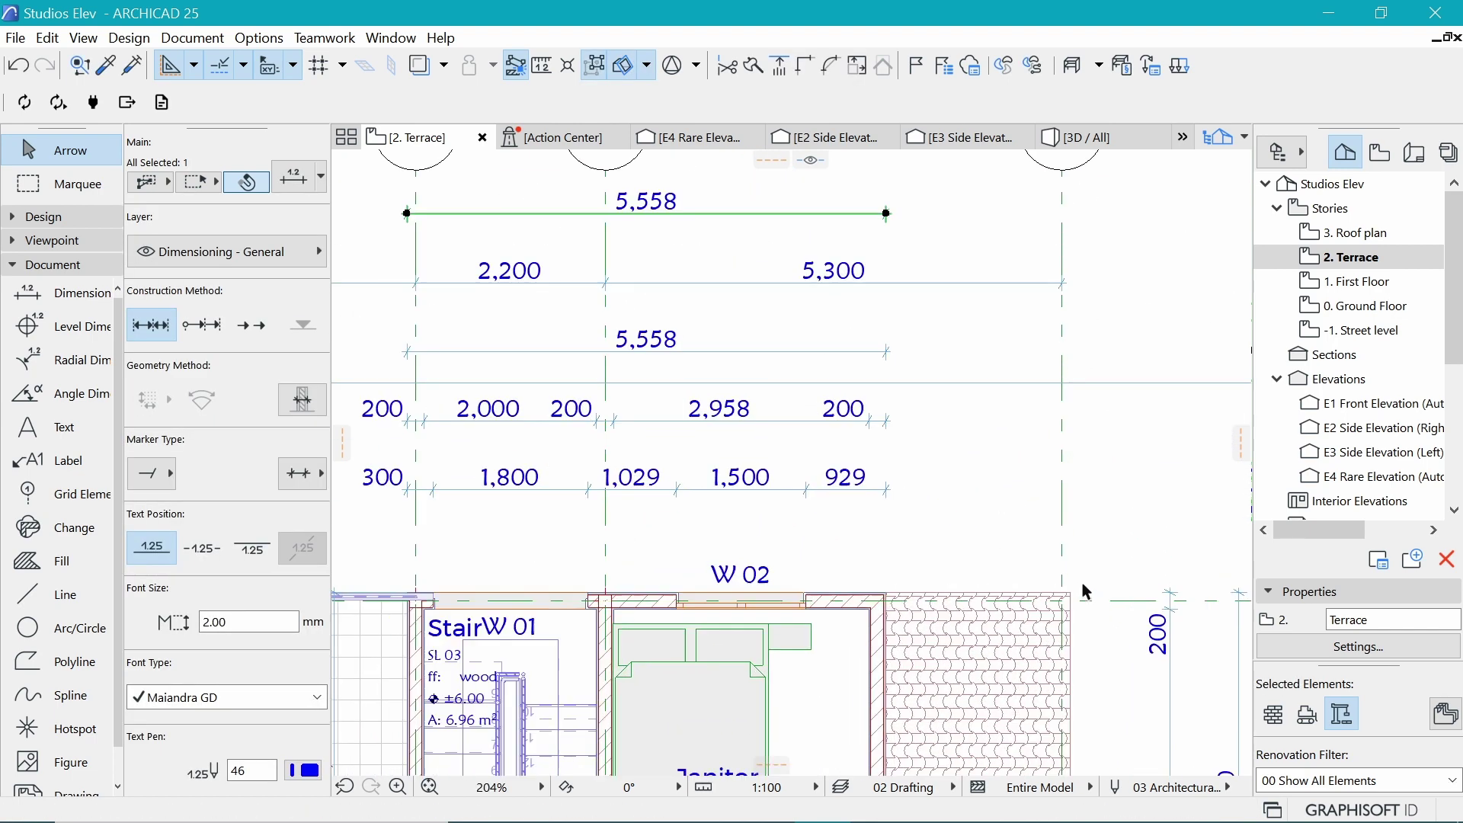
ctrl+click(1073, 592)
scroll(1179, 545, down, 2)
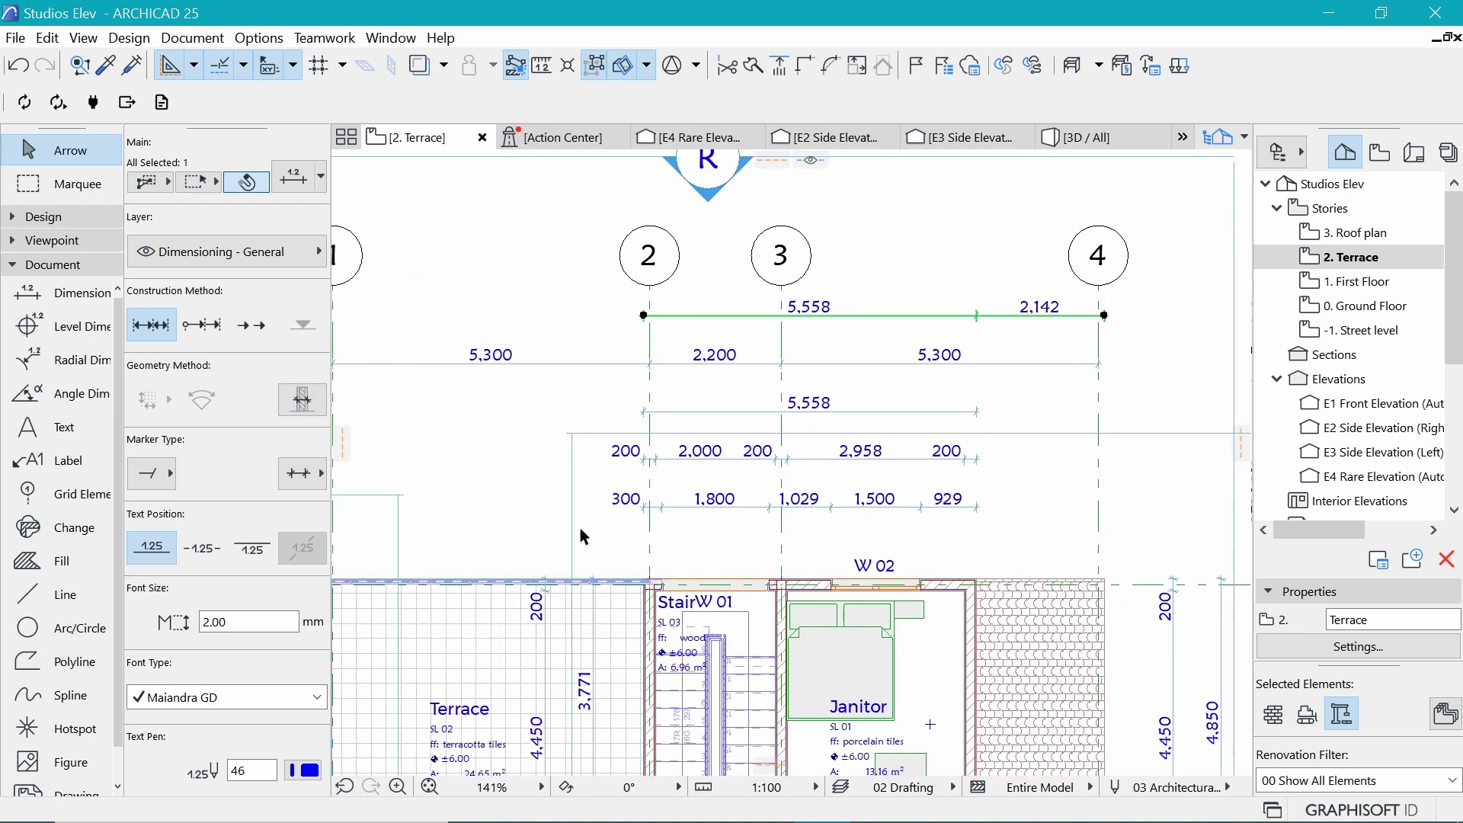
scroll(1190, 511, down, 1)
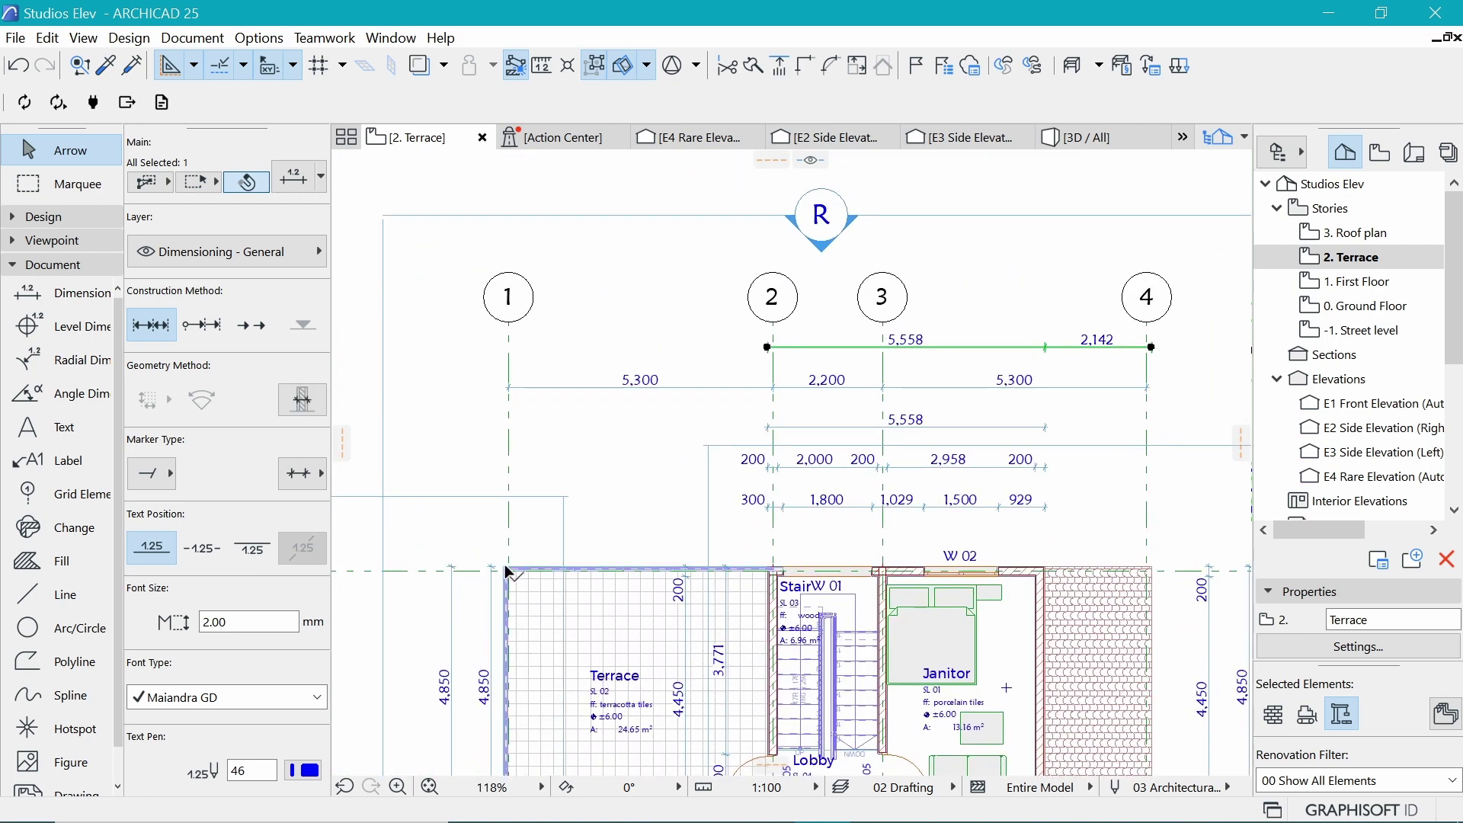
scroll(507, 571, up, 4)
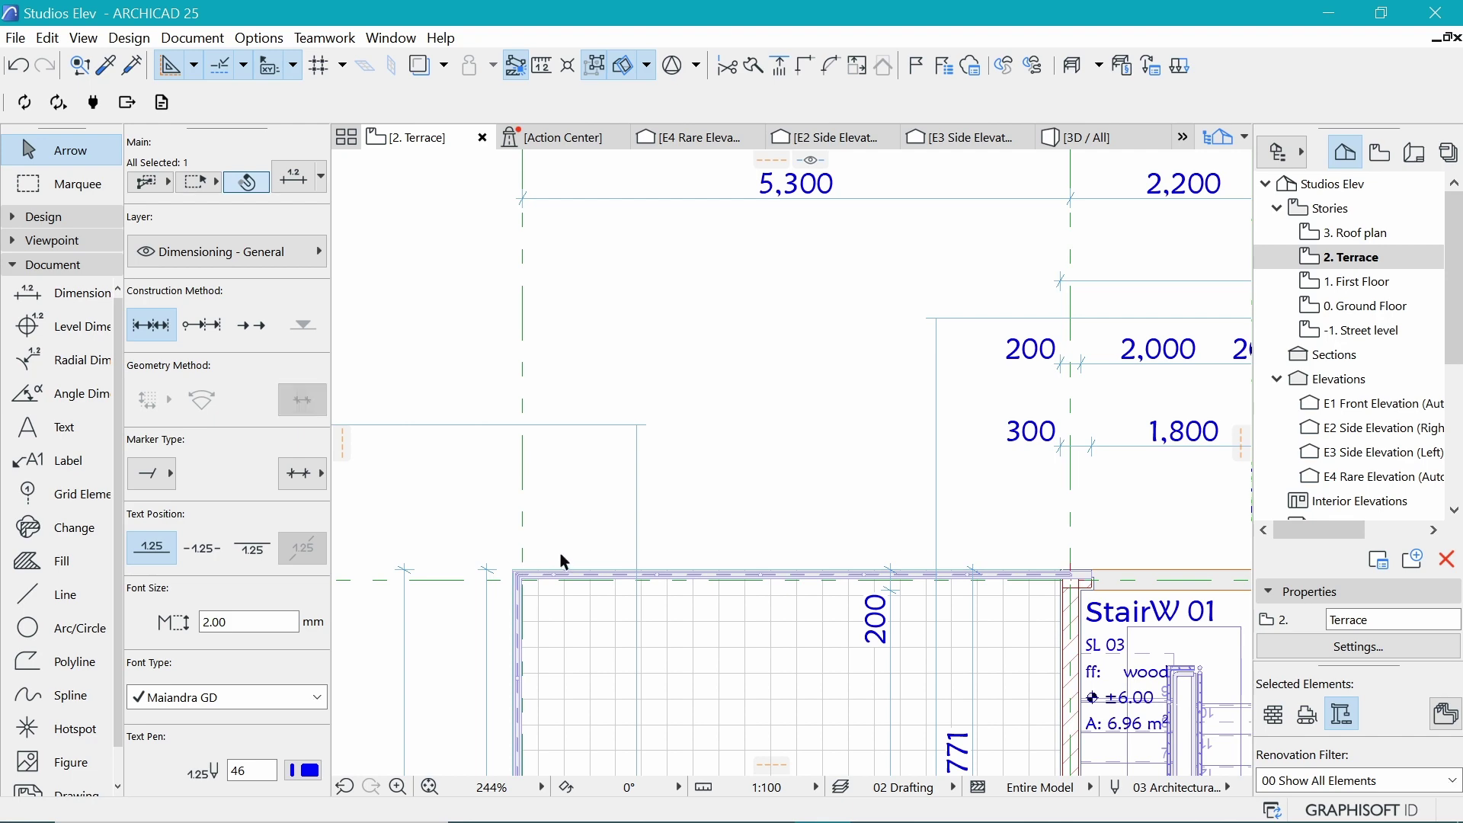
scroll(556, 553, down, 6)
scroll(775, 405, up, 2)
key(Escape)
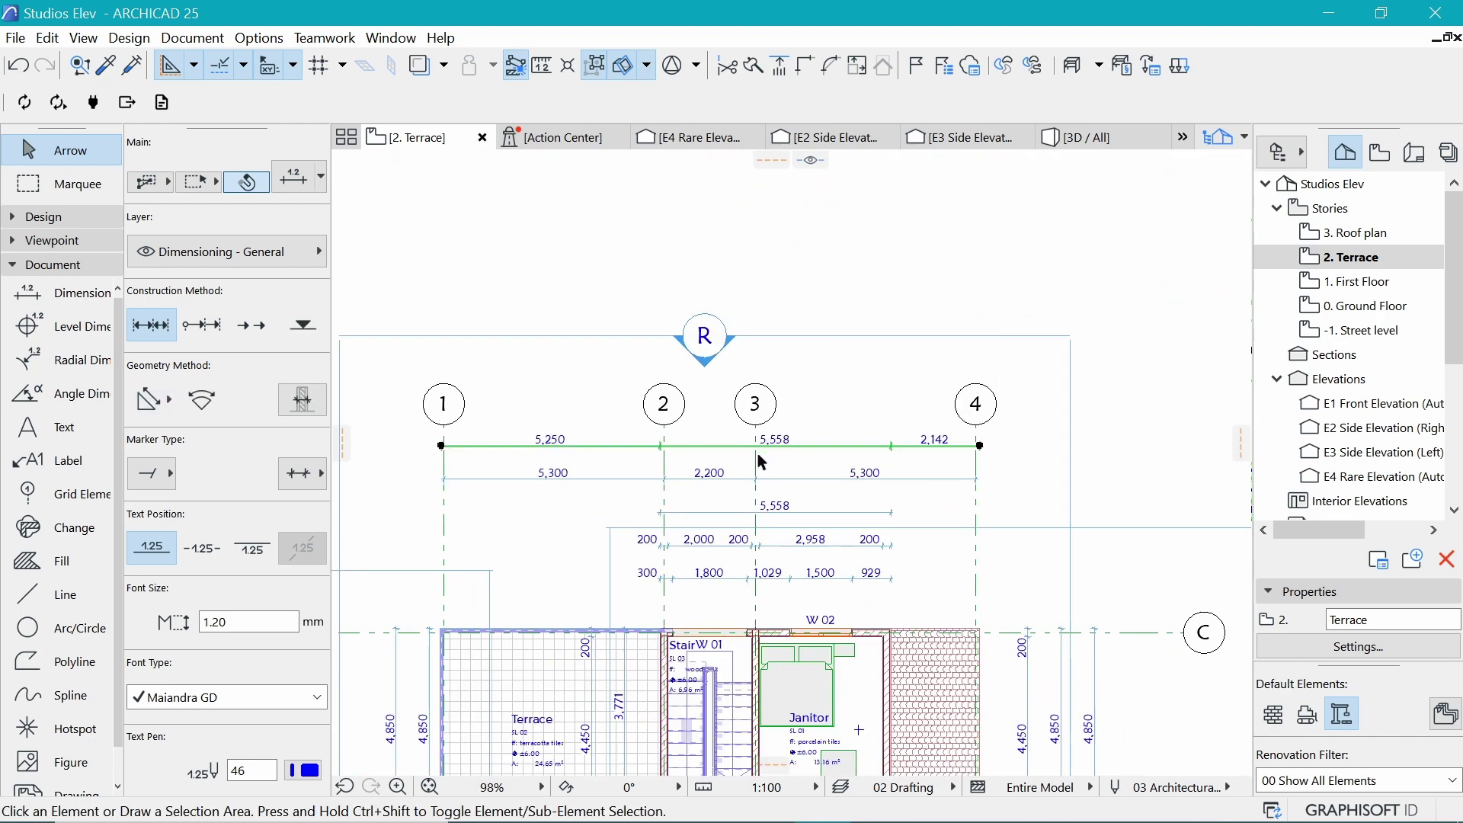
Delete the two intermediate witness points of the uppermost dimension line, leaving one overall dimension
click(658, 445)
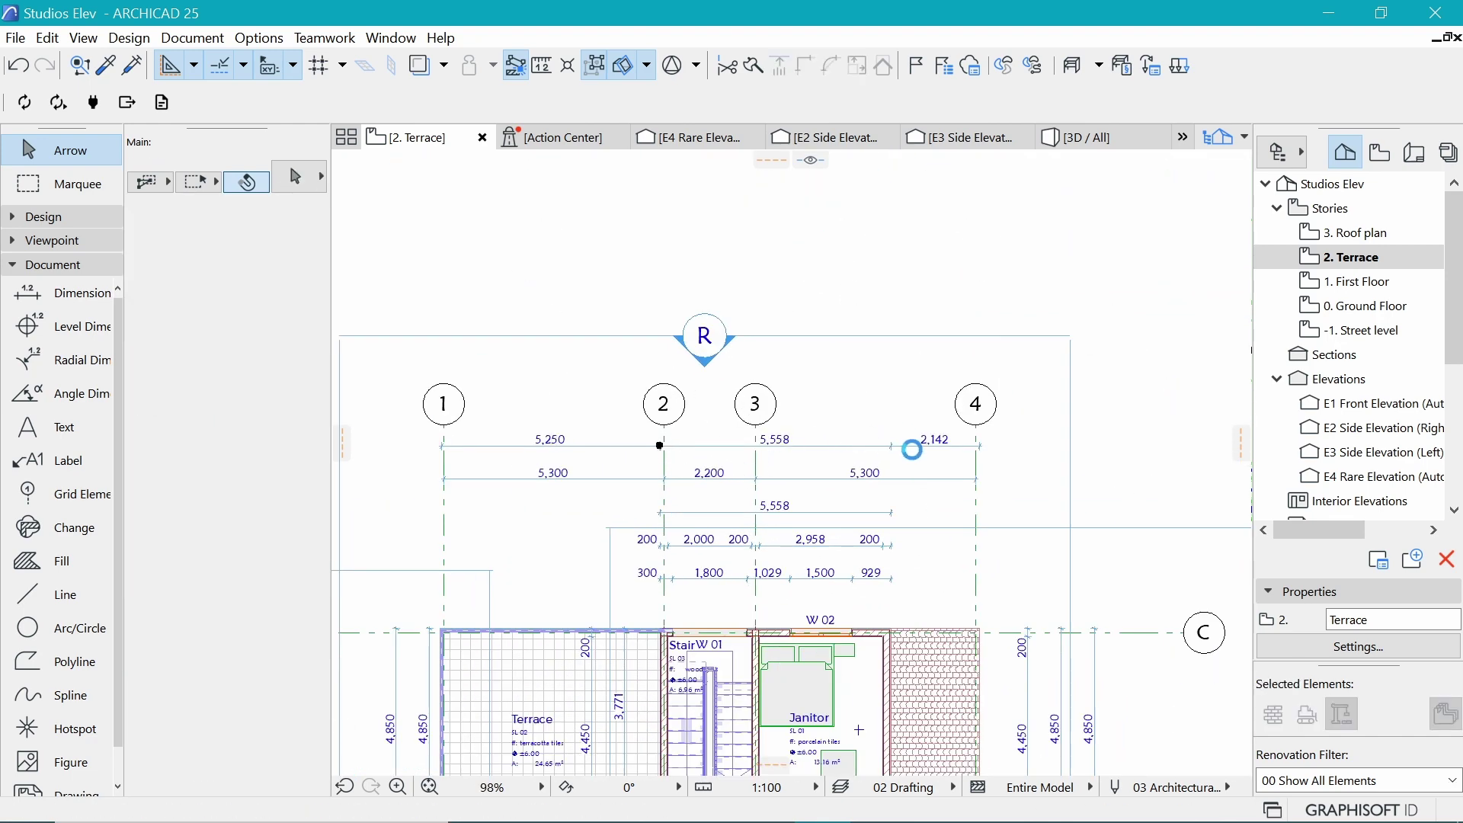
key(Delete)
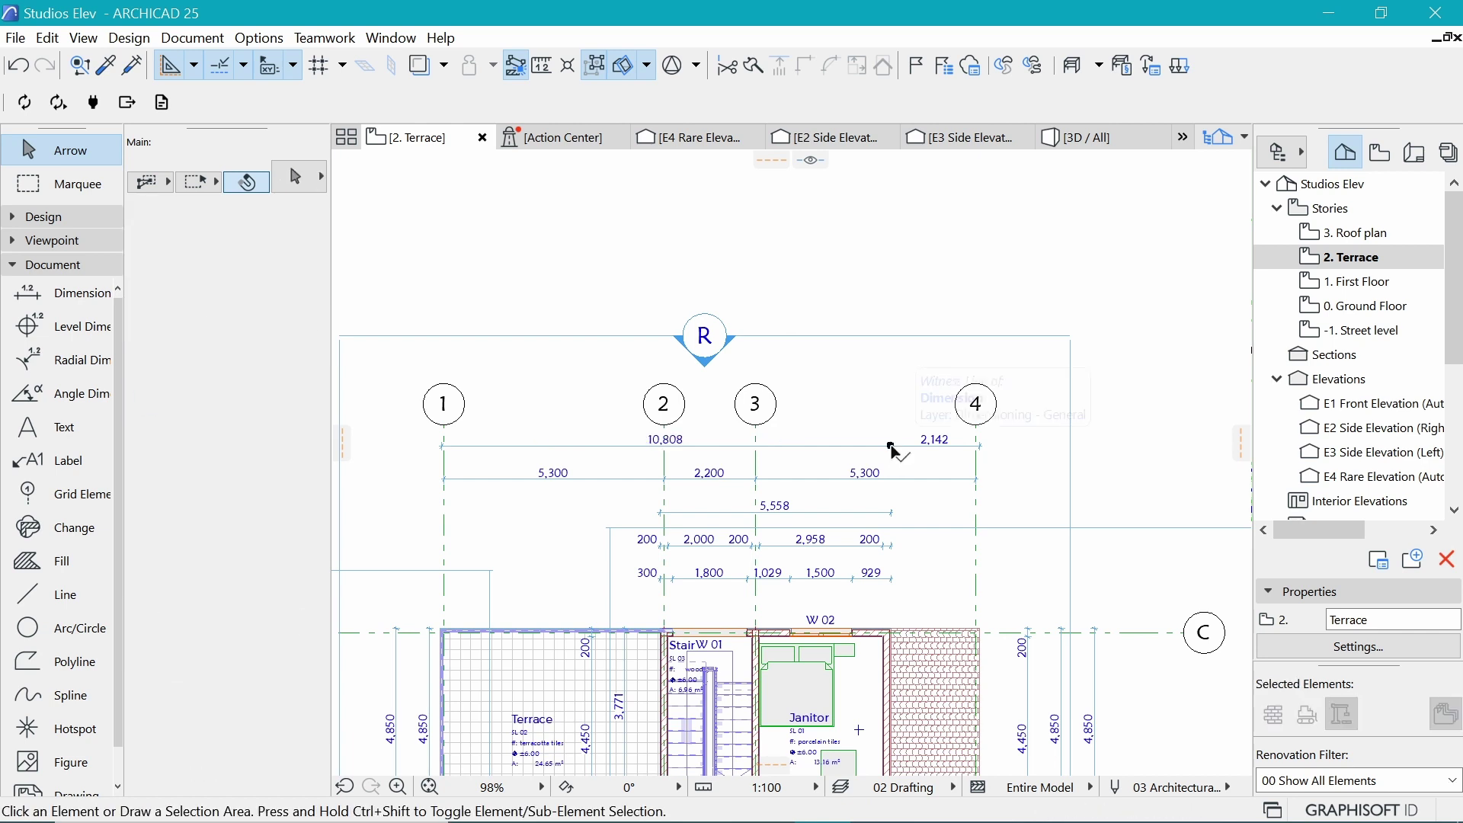
key(Delete)
Extend the remaining 5,558 dimension line above the building to the outer corners of the roof and the terrace
click(840, 513)
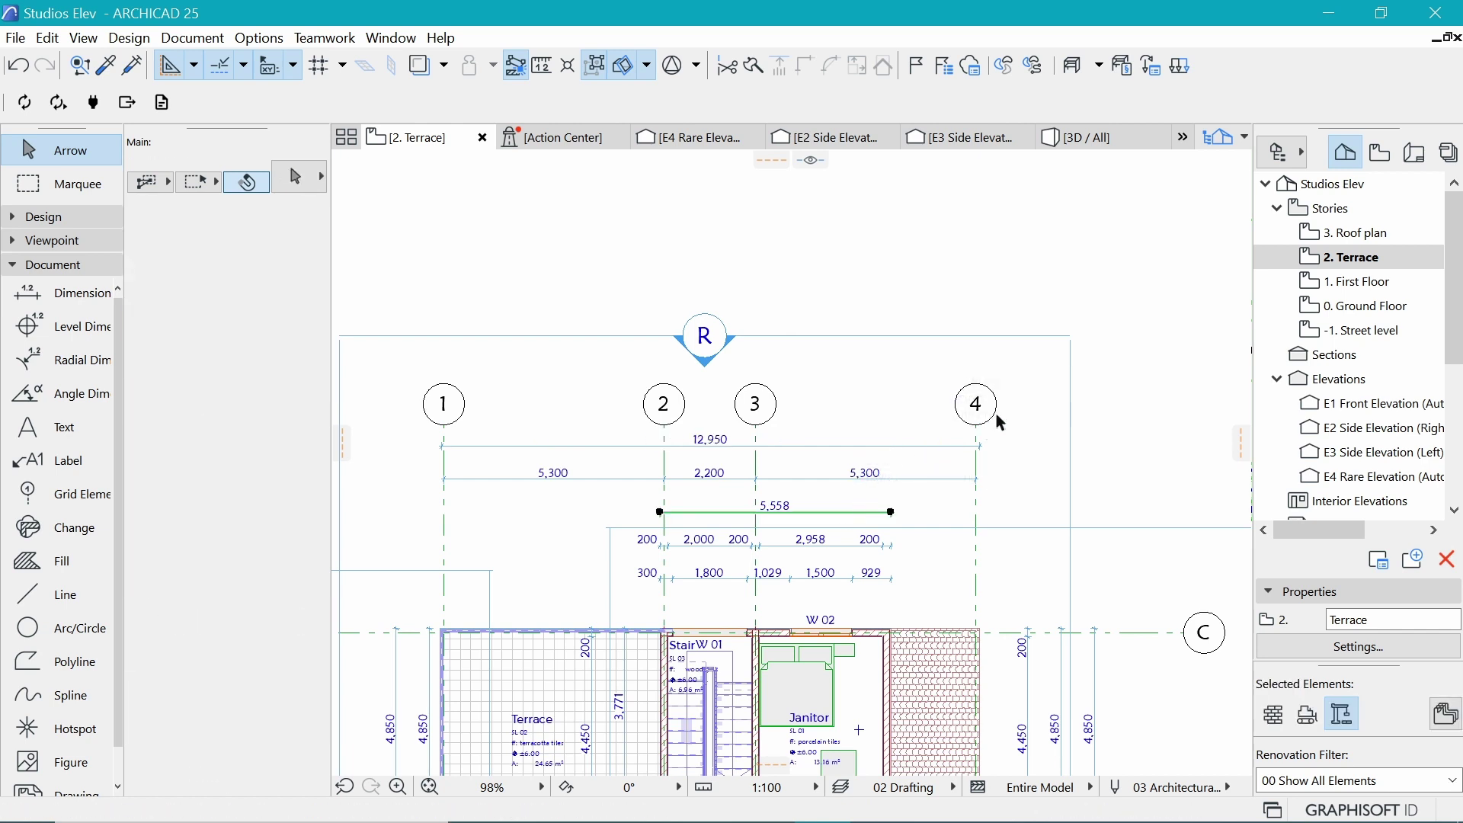
scroll(985, 630, up, 3)
click(982, 610)
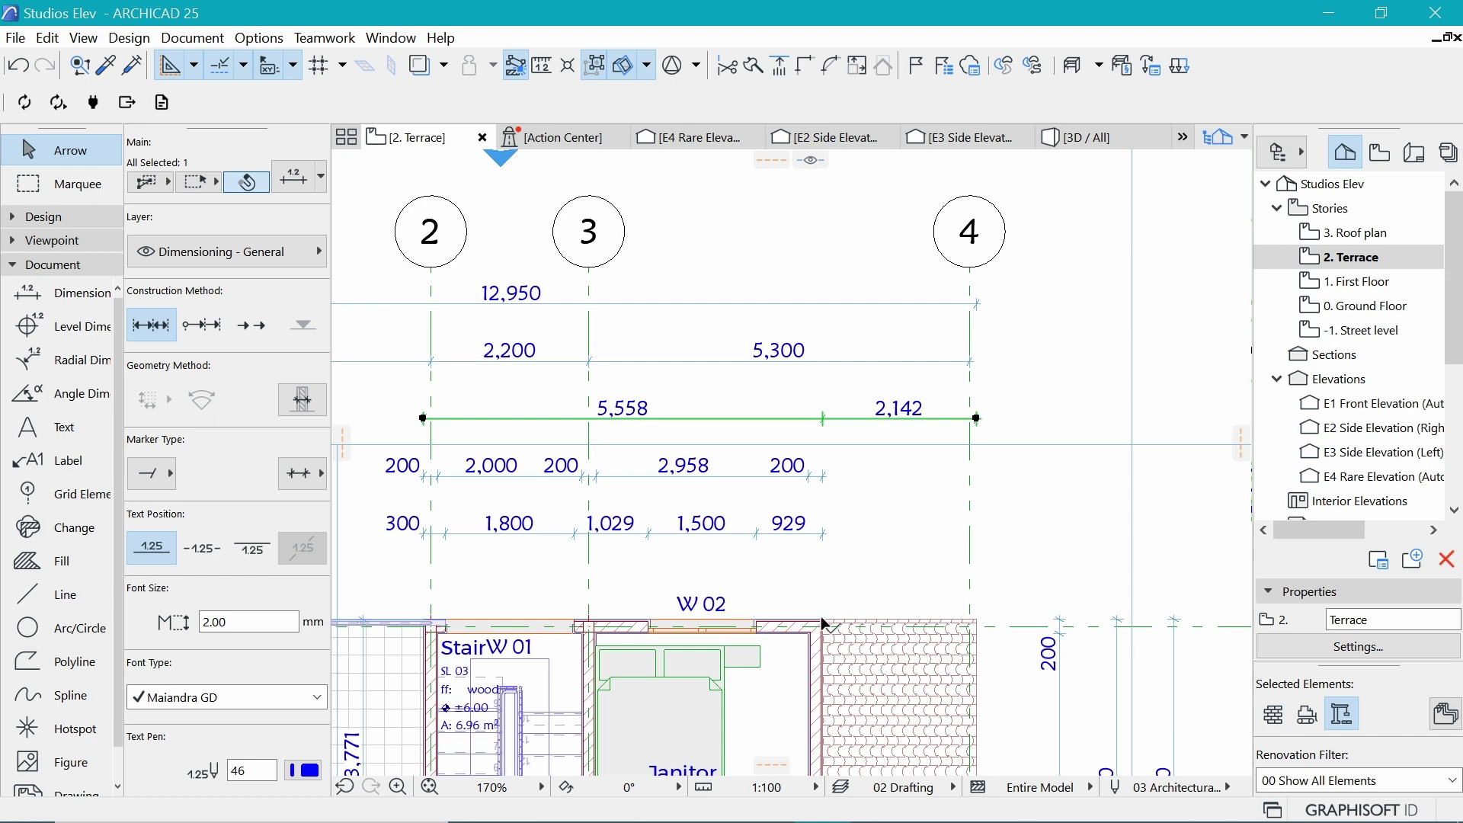
scroll(1016, 555, down, 4)
scroll(610, 496, up, 3)
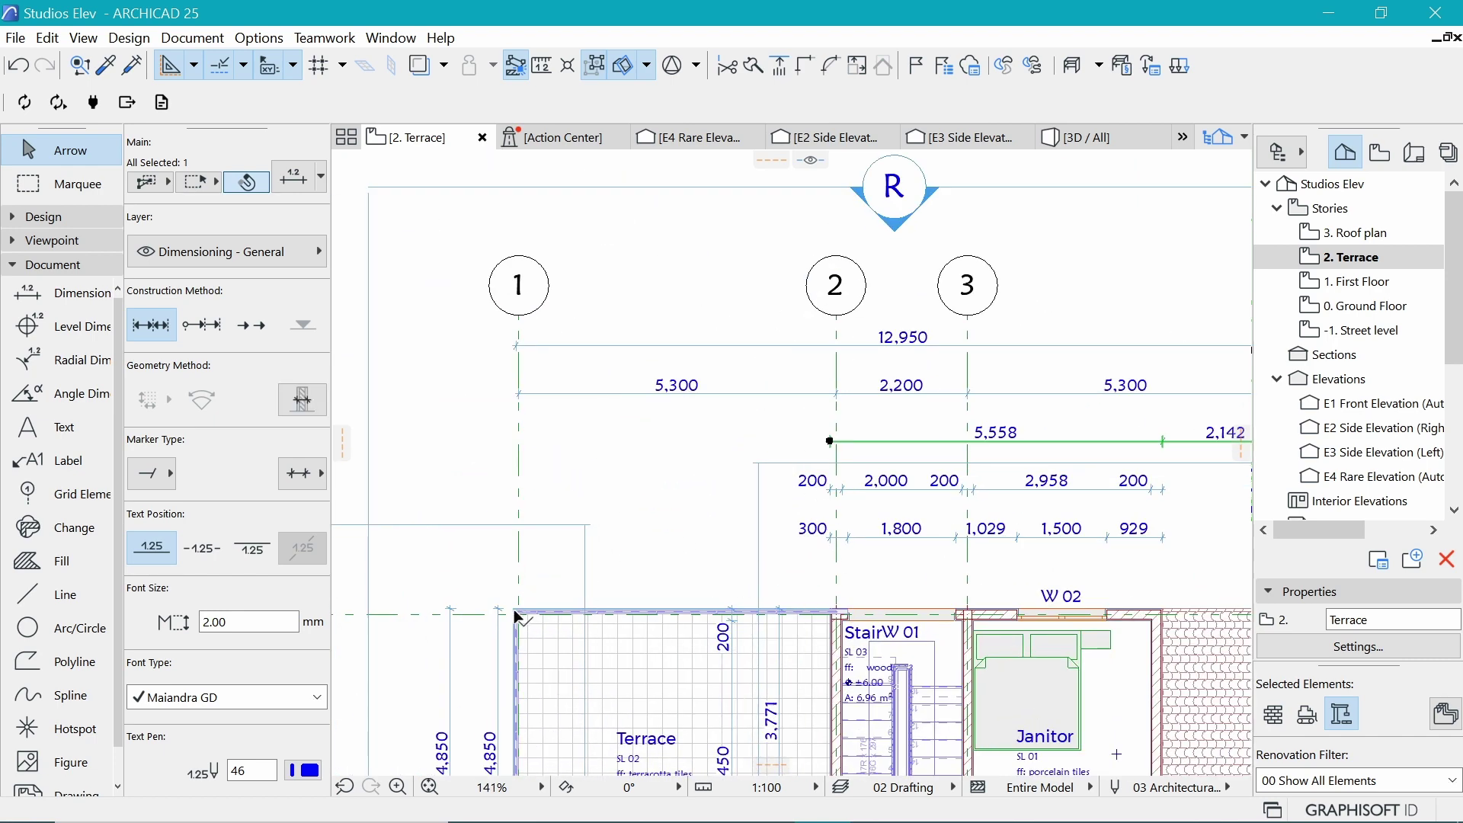
ctrl+click(516, 423)
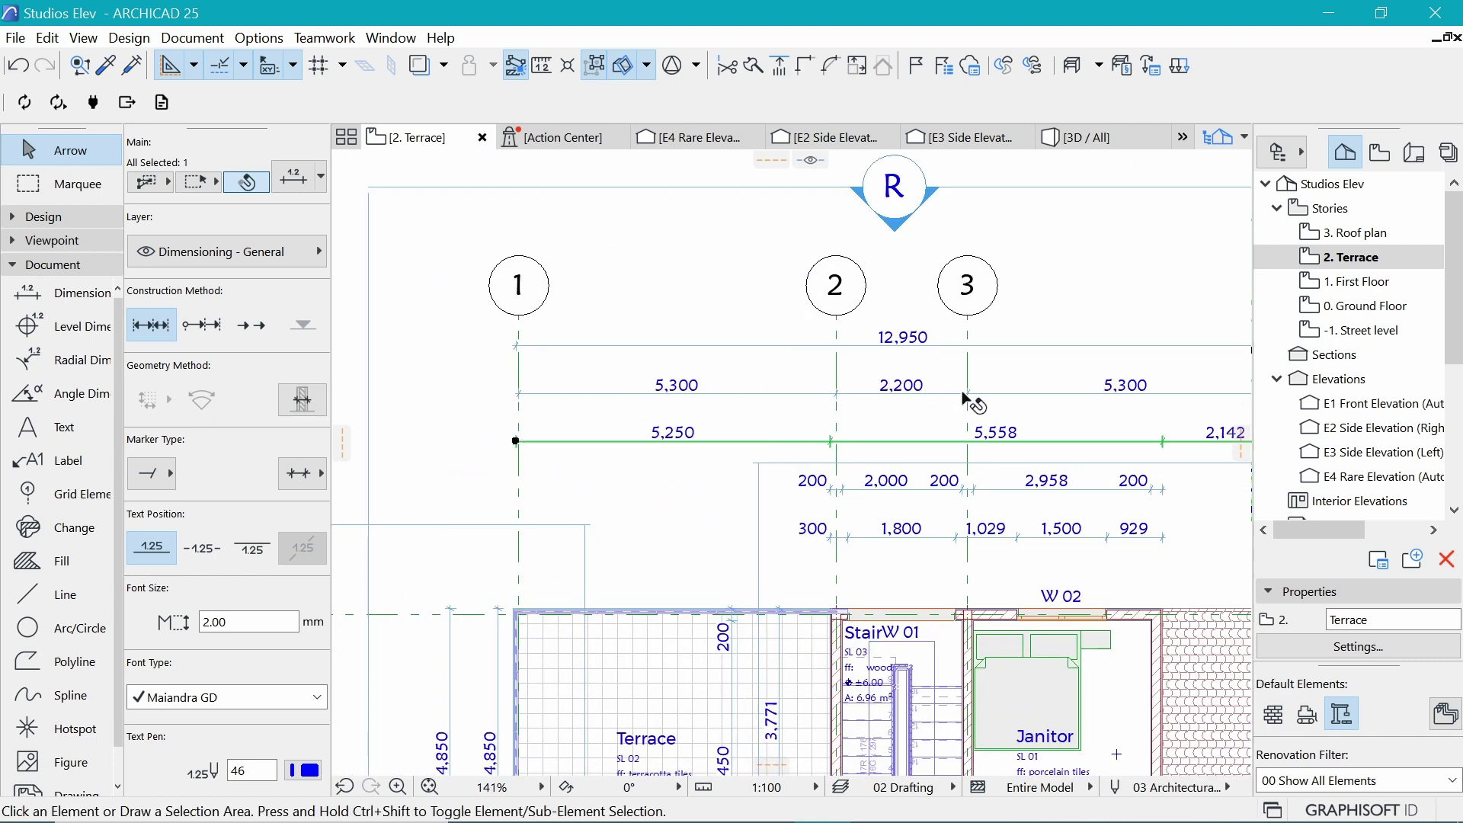
key(Escape)
Extend the opening dimension line closest to the Stair and Janitor wall to the terrace's outer corner near axis 1
scroll(722, 352, down, 3)
scroll(899, 484, up, 6)
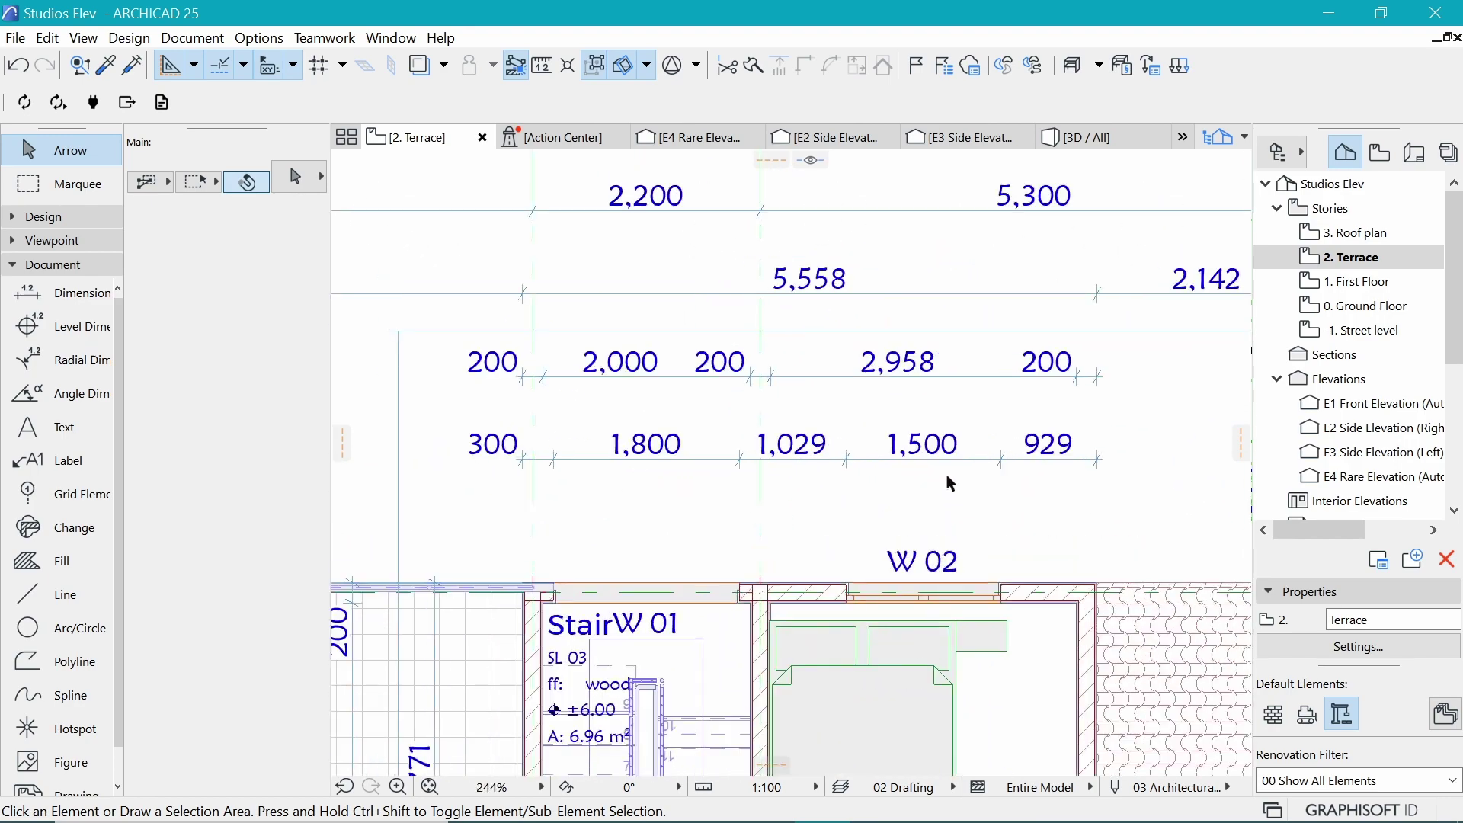
click(978, 459)
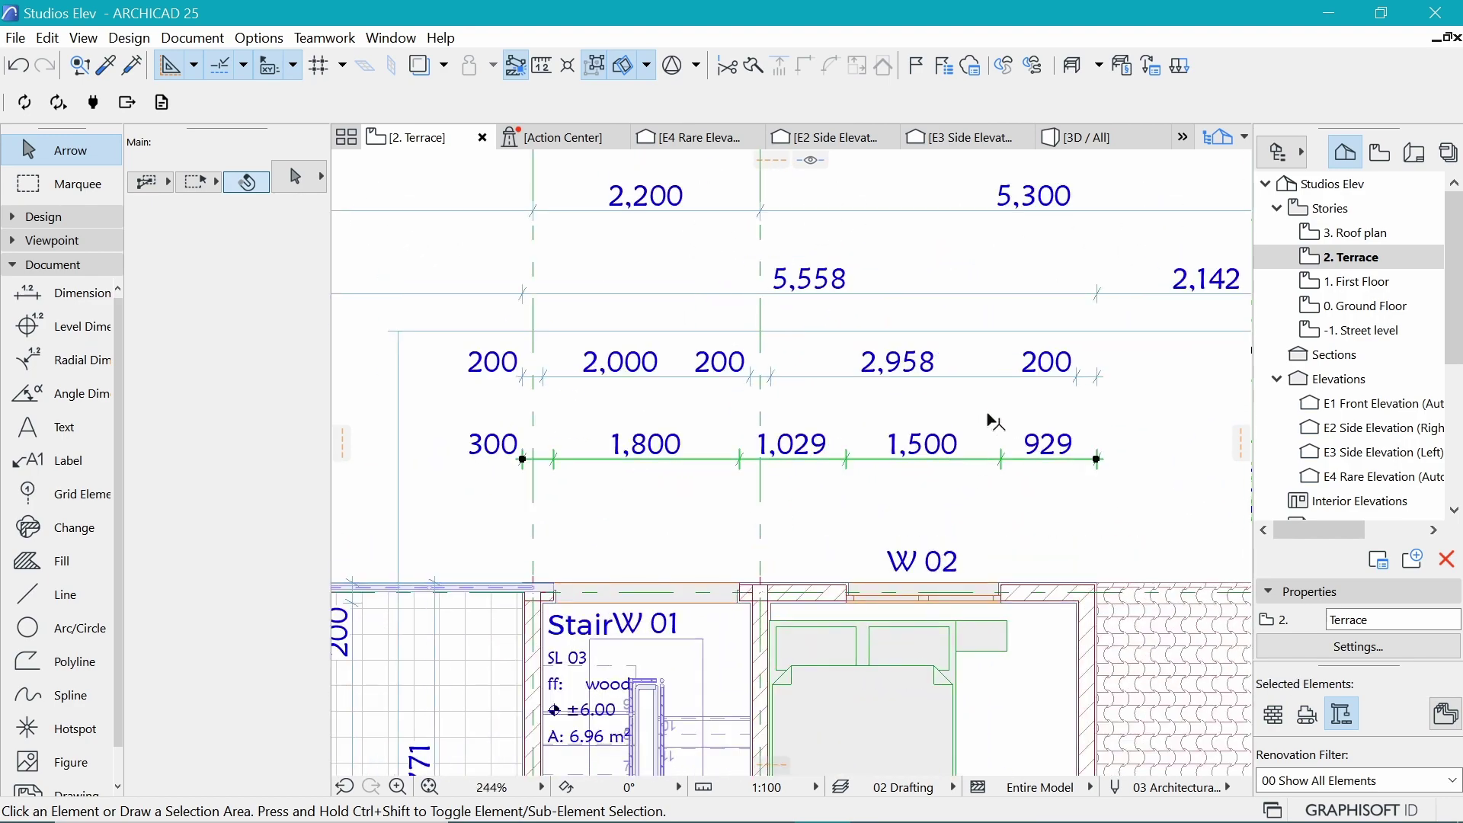
scroll(991, 424, down, 5)
scroll(829, 490, up, 1)
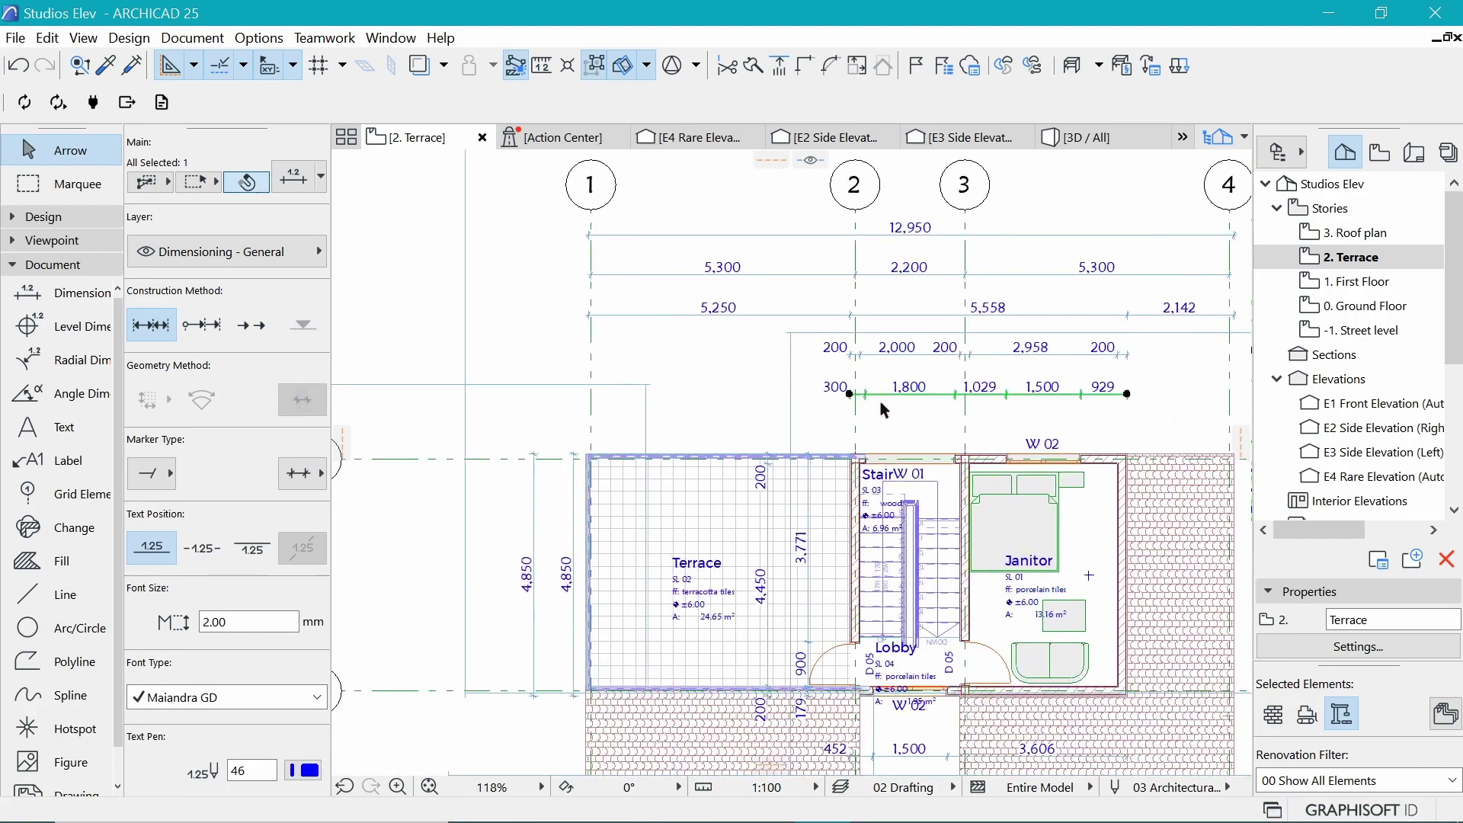
scroll(655, 420, up, 1)
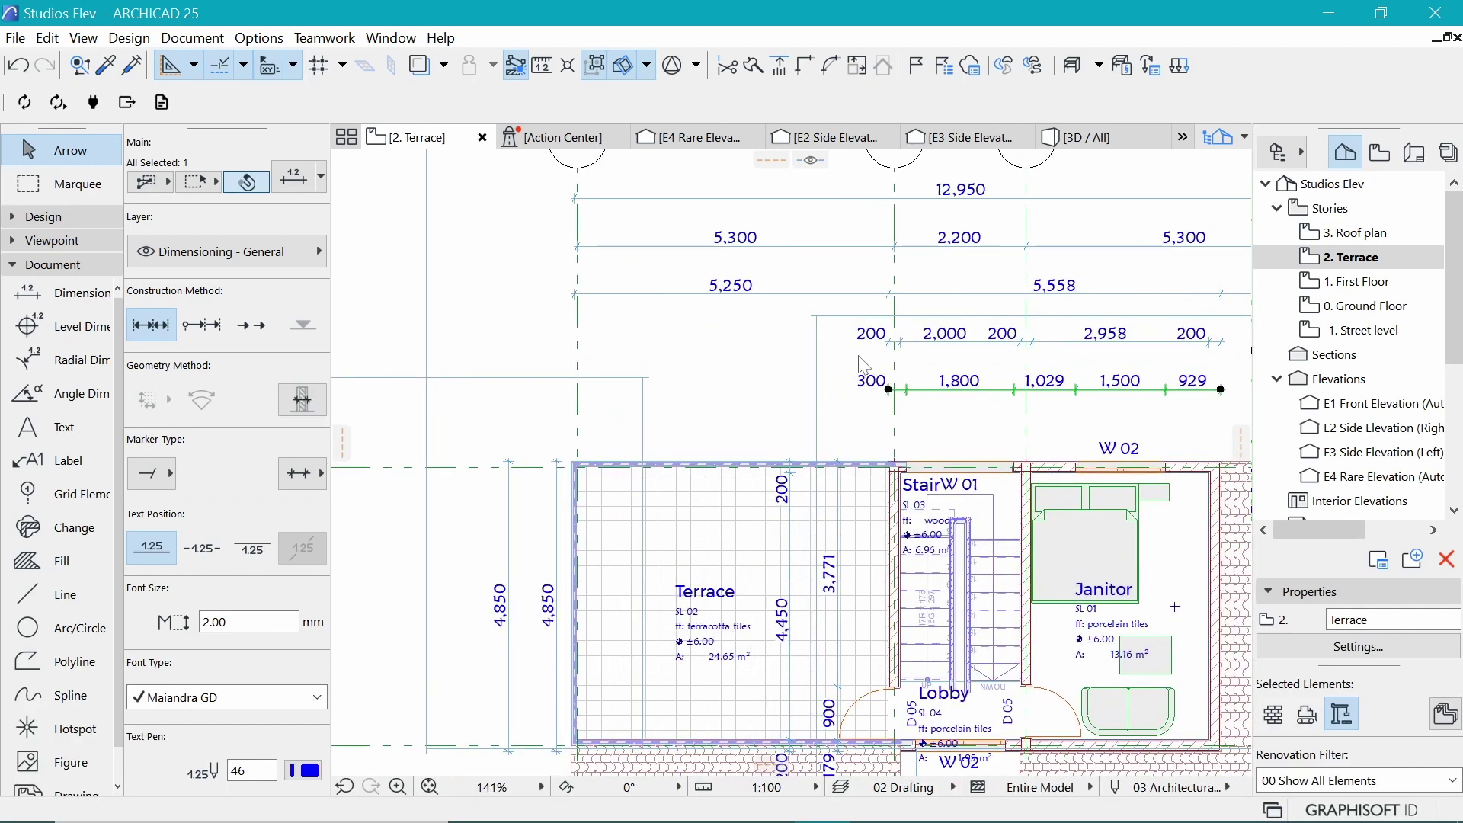
click(825, 385)
click(901, 360)
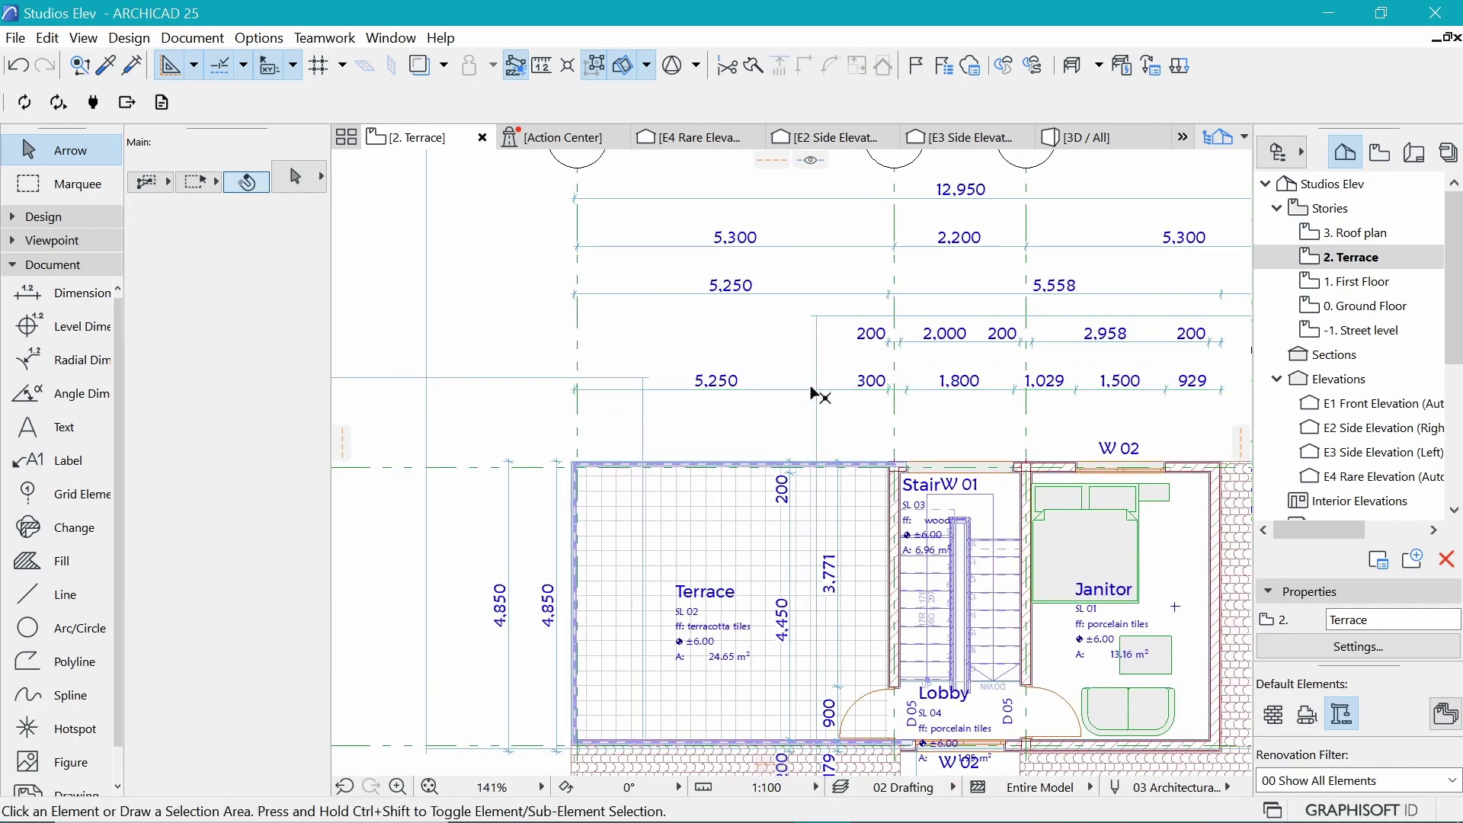
Extend the same opening dimension line to the roof's outer corner near axis 4
click(646, 371)
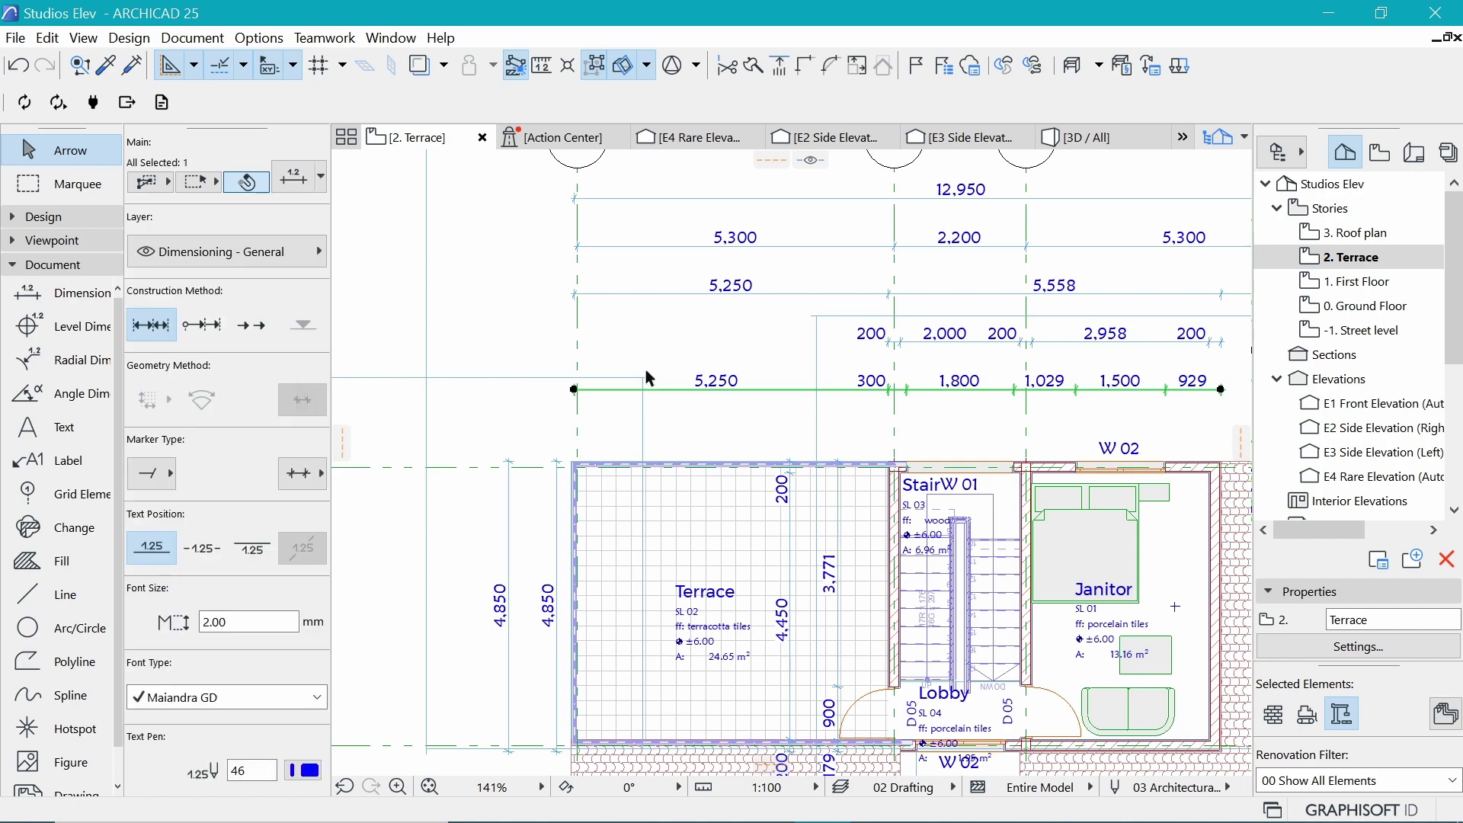
scroll(732, 381, down, 2)
scroll(838, 442, up, 2)
scroll(918, 487, down, 2)
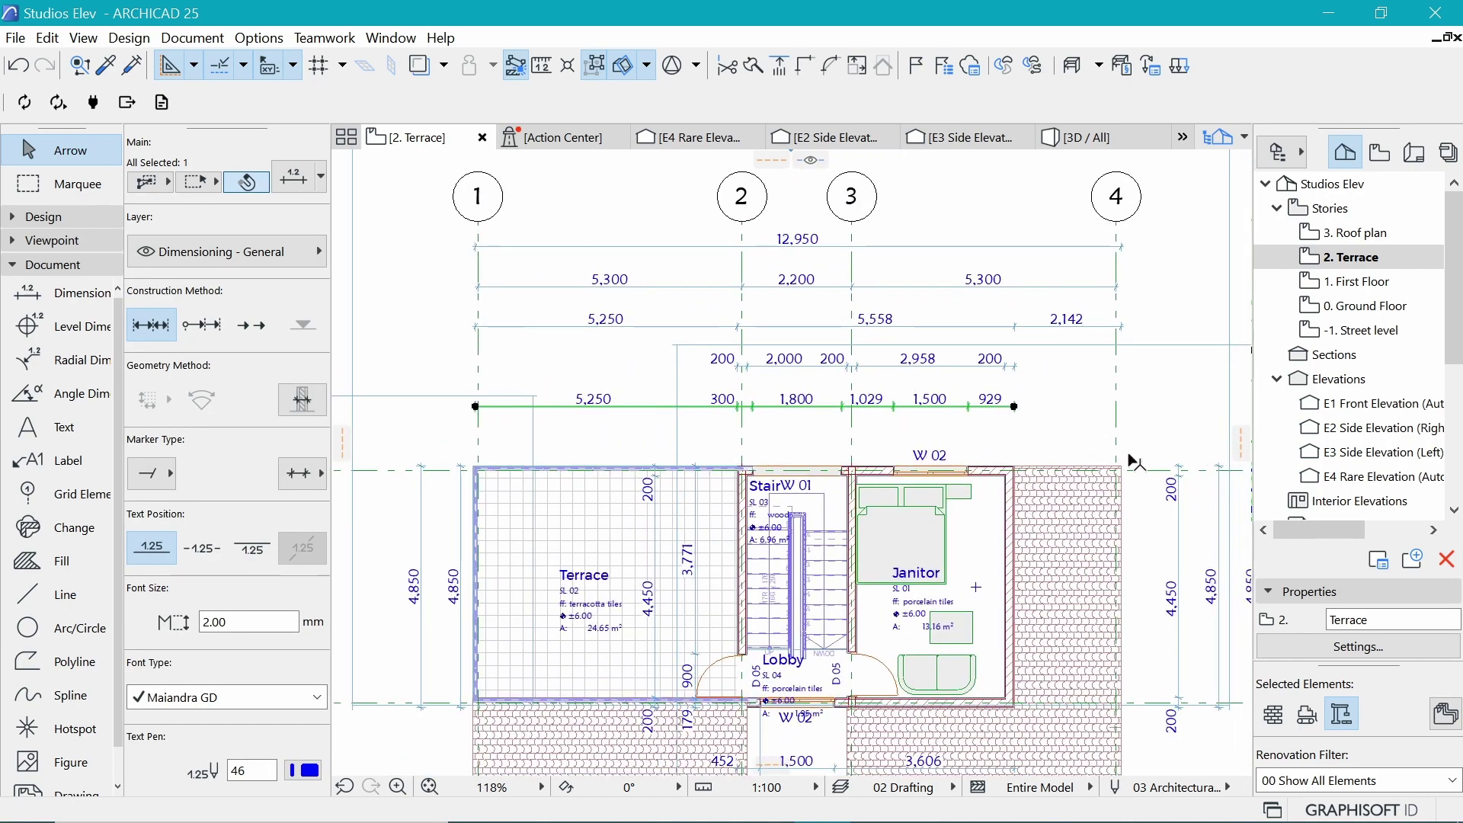
click(1120, 467)
Extend the wall and room dimension line above the opening dimensions to the outer corners of the terrace and the roof
click(946, 374)
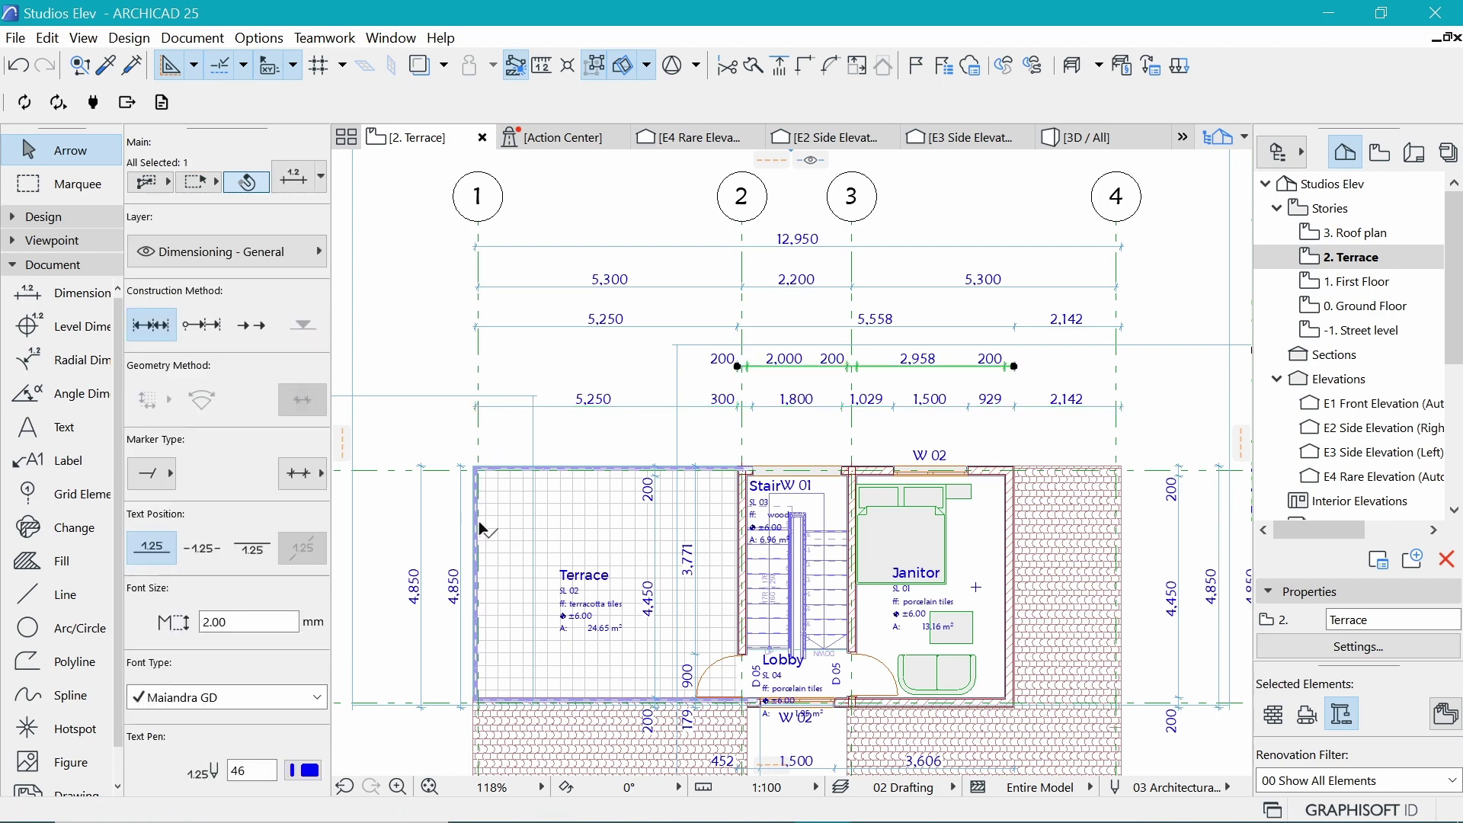
scroll(493, 503, up, 4)
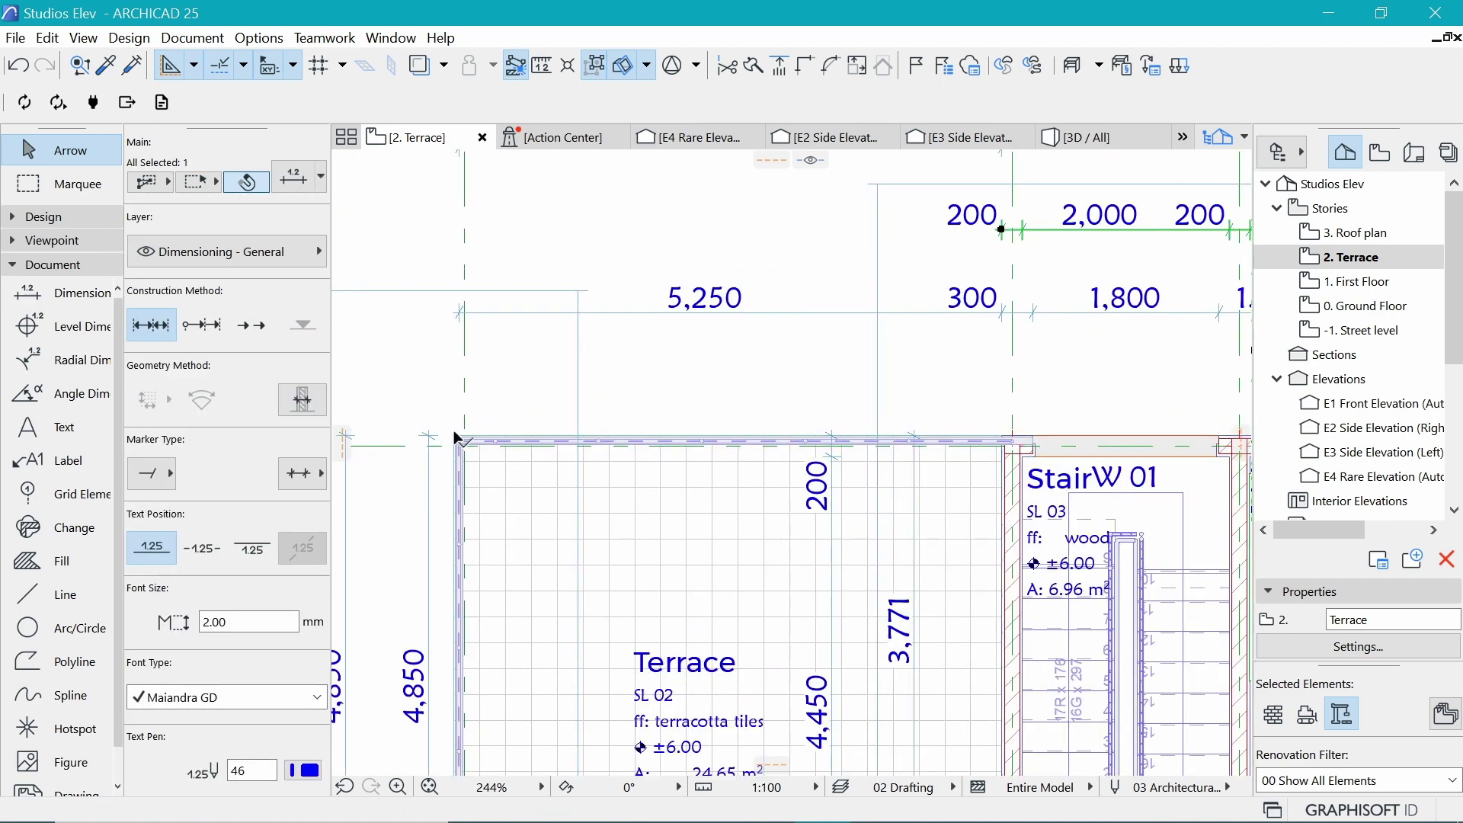
scroll(483, 463, down, 7)
scroll(809, 412, up, 4)
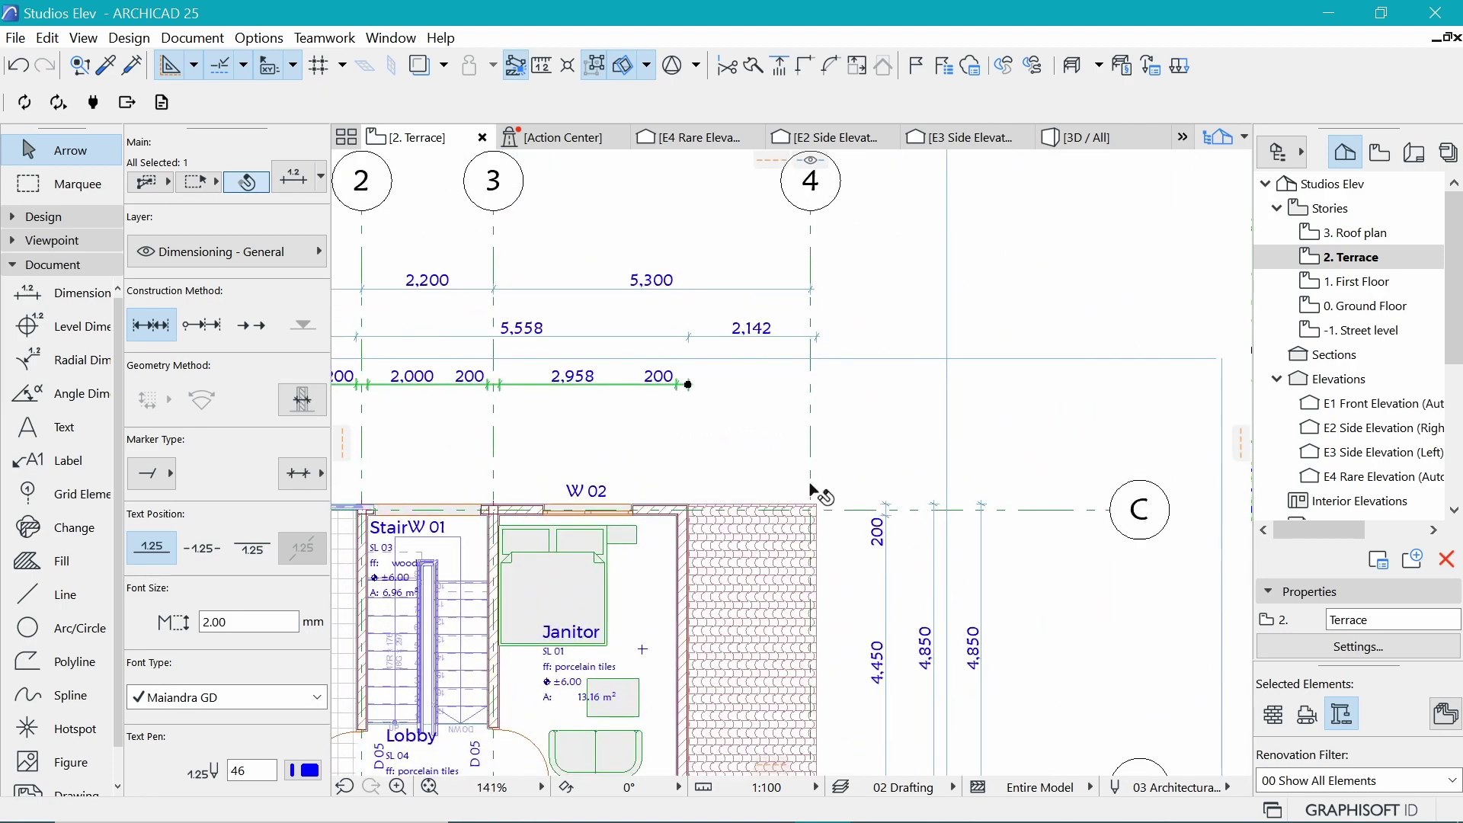
scroll(1030, 281, down, 5)
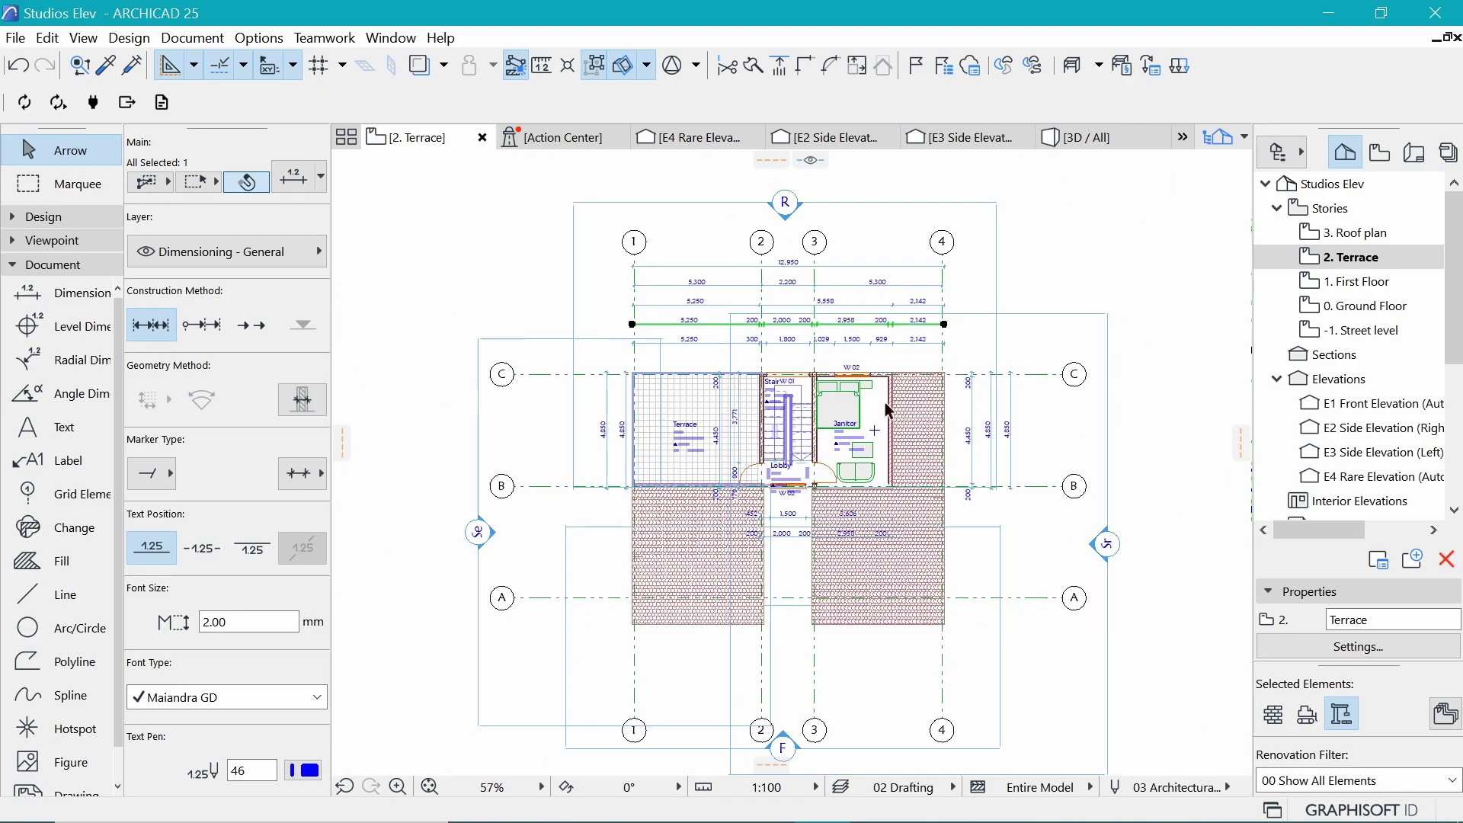
Extend the outer vertical dimension line beside the terrace down to the roof's lower corner near axis 1
click(989, 322)
scroll(583, 454, up, 3)
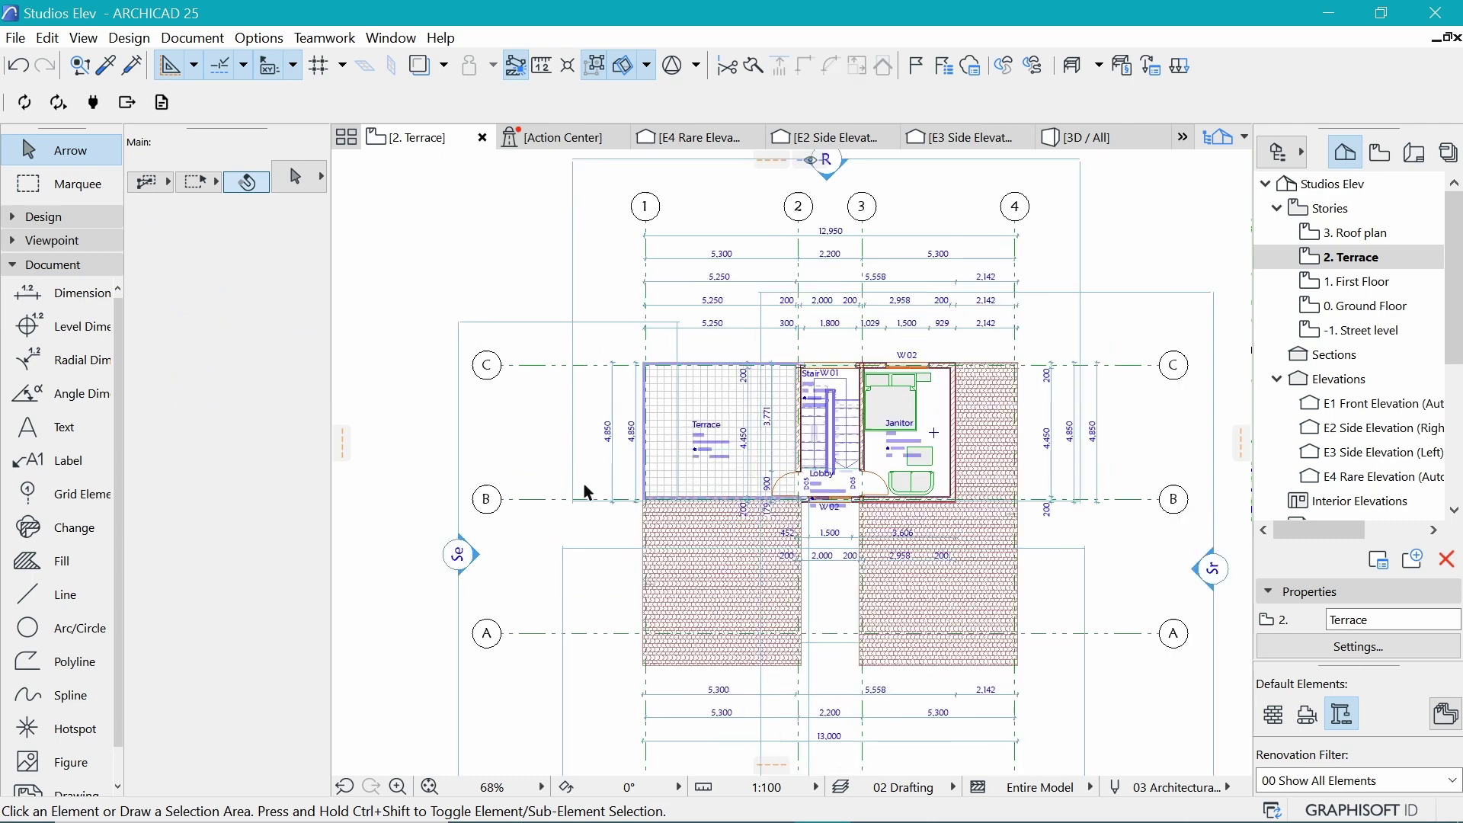
click(642, 480)
drag(645, 476, 616, 491)
ctrl+click(655, 700)
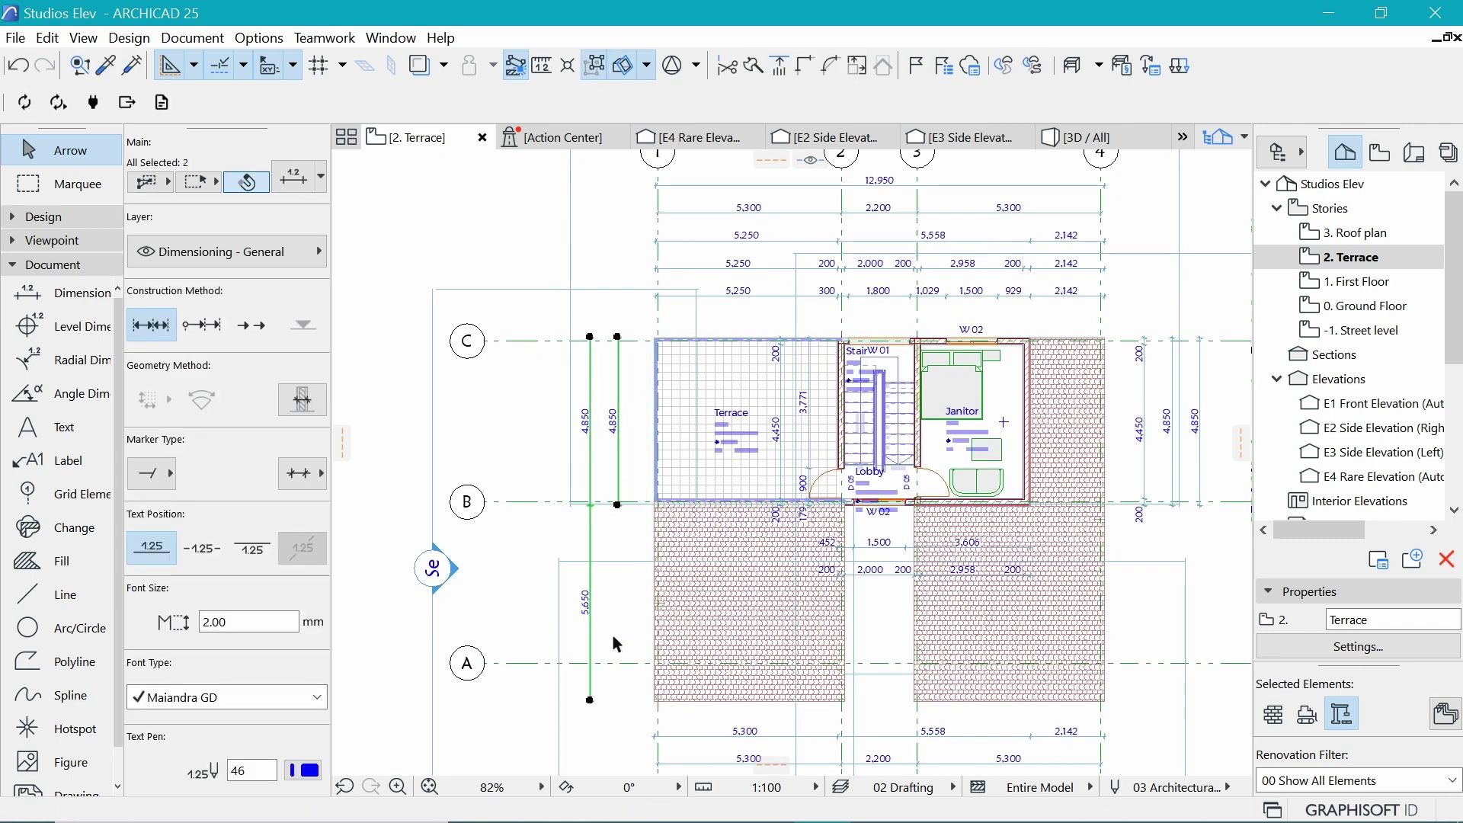
Copy the extended line one line spacing outward and delete its intermediate node, leaving a single overall roof depth dimension
shift+click(619, 461)
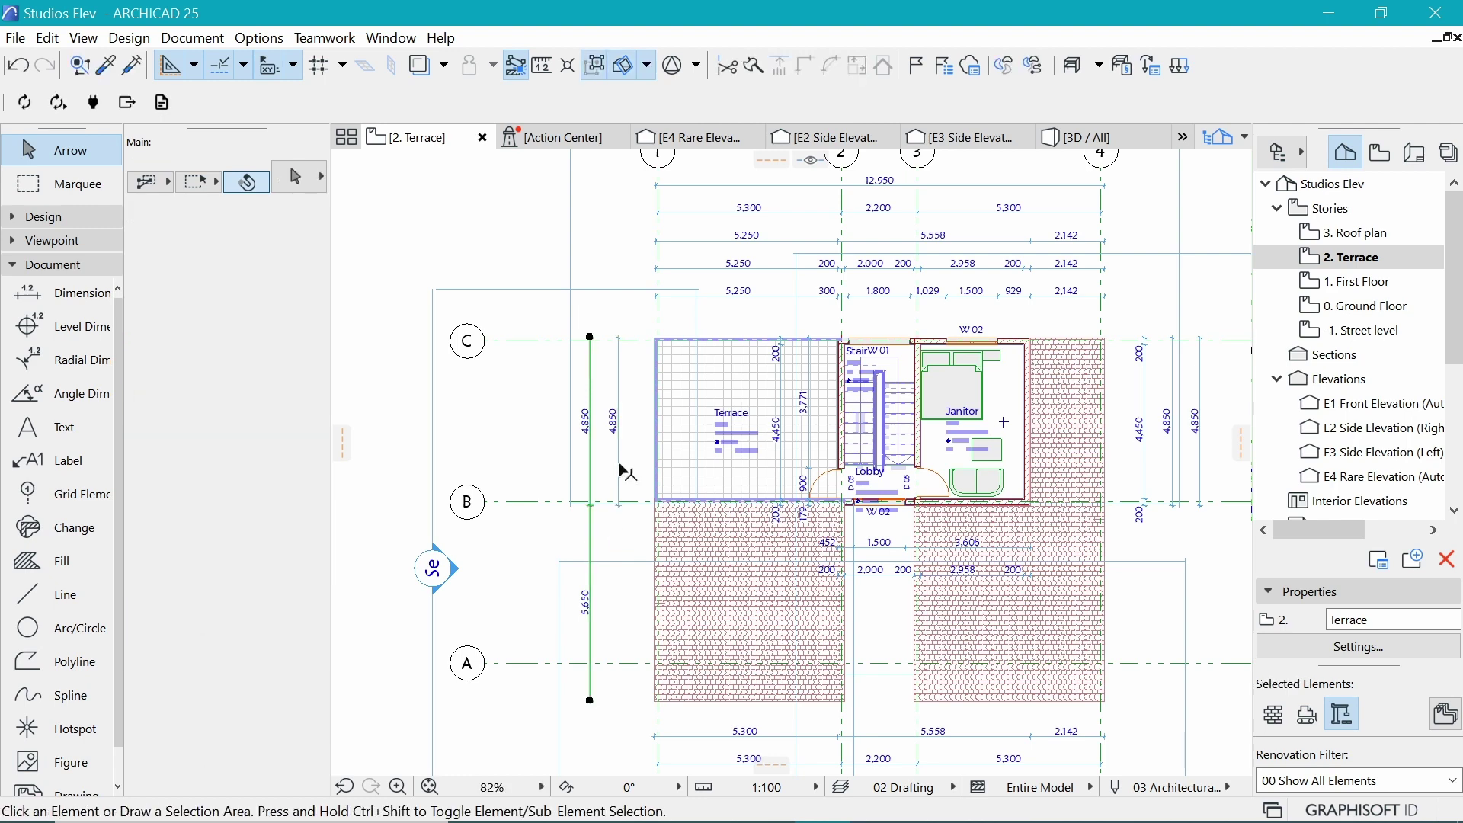
click(618, 465)
click(589, 486)
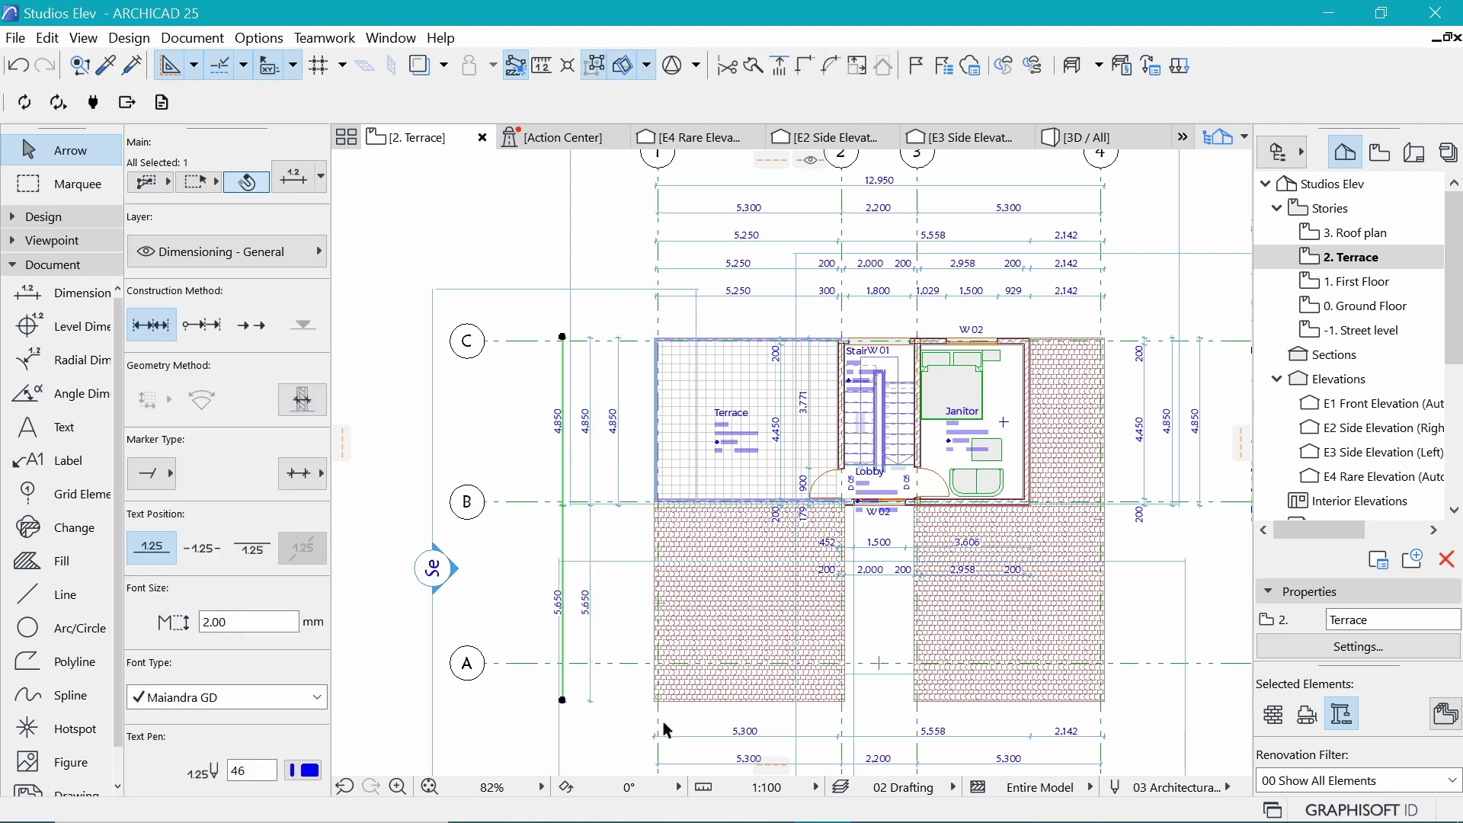
key(Escape)
click(562, 504)
key(Delete)
Add grid axes A, B and C to the middle vertical dimension line and delete its node at the roof's lower end
click(590, 519)
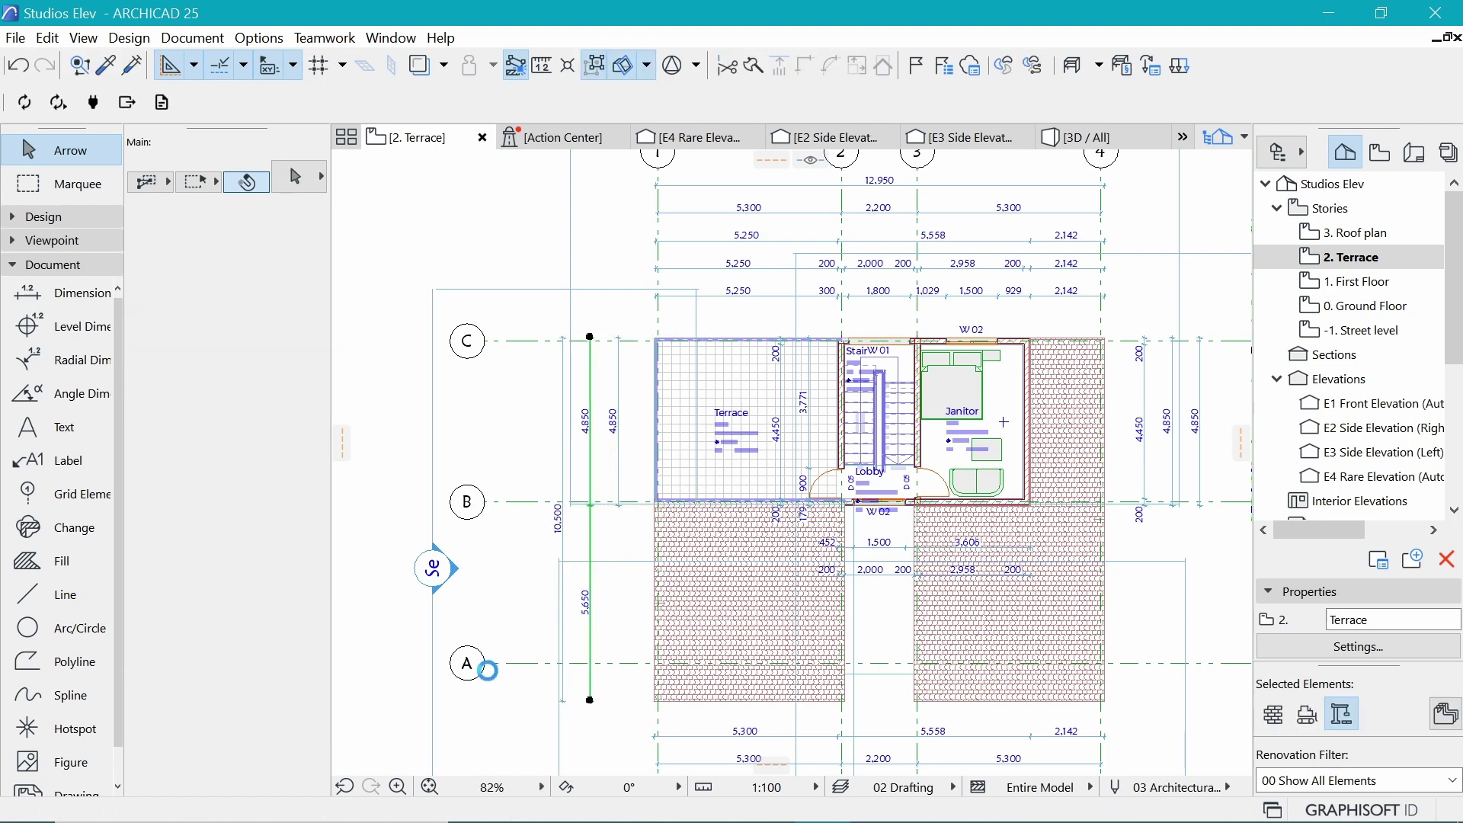
key(Escape)
scroll(602, 678, up, 2)
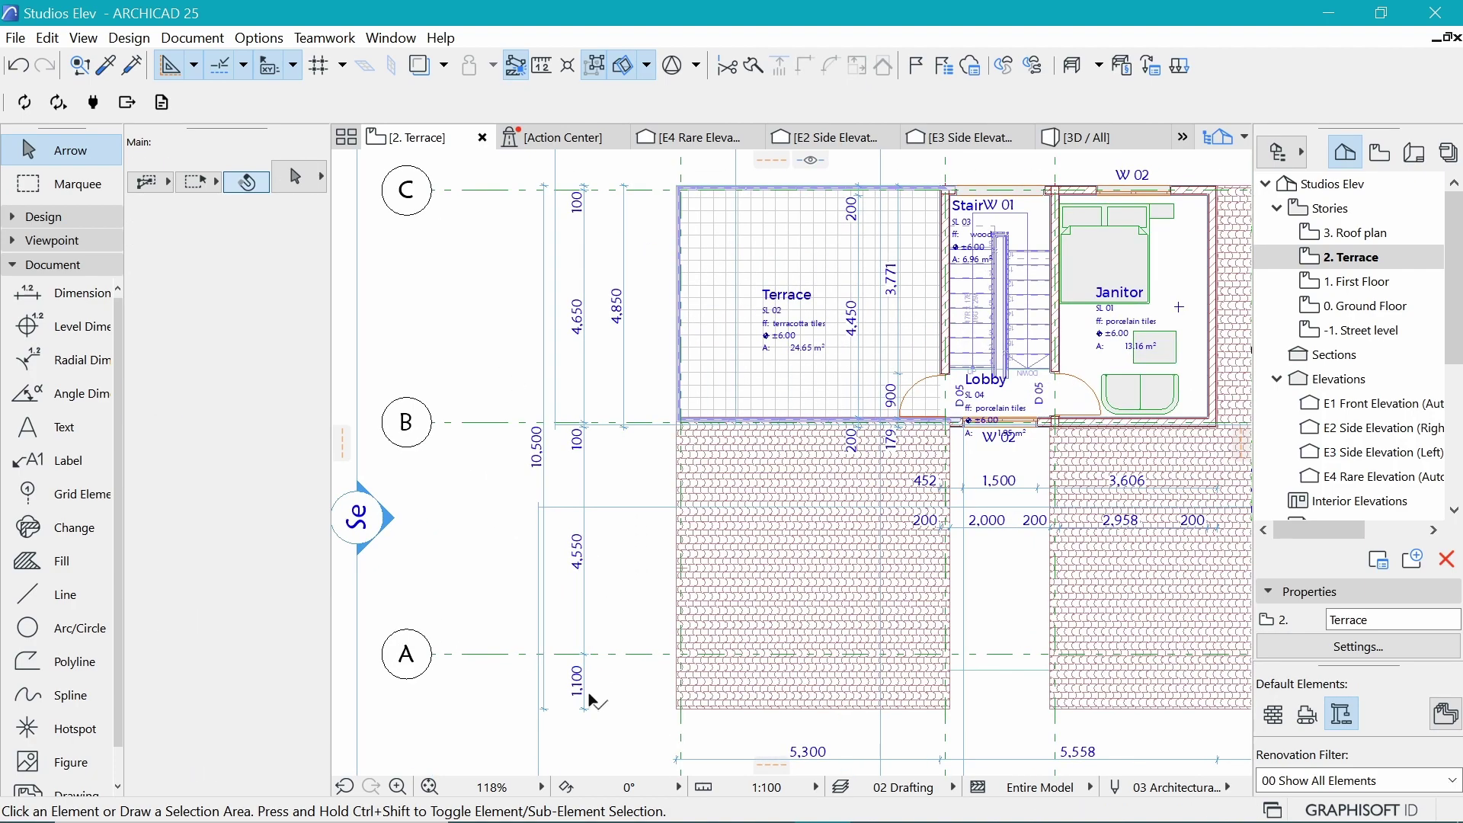
click(585, 707)
key(Delete)
Delete the terrace-edge node just below axis B from the grid axis dimension line
middle_drag(643, 375, 606, 460)
scroll(607, 460, down, 1)
scroll(606, 460, up, 1)
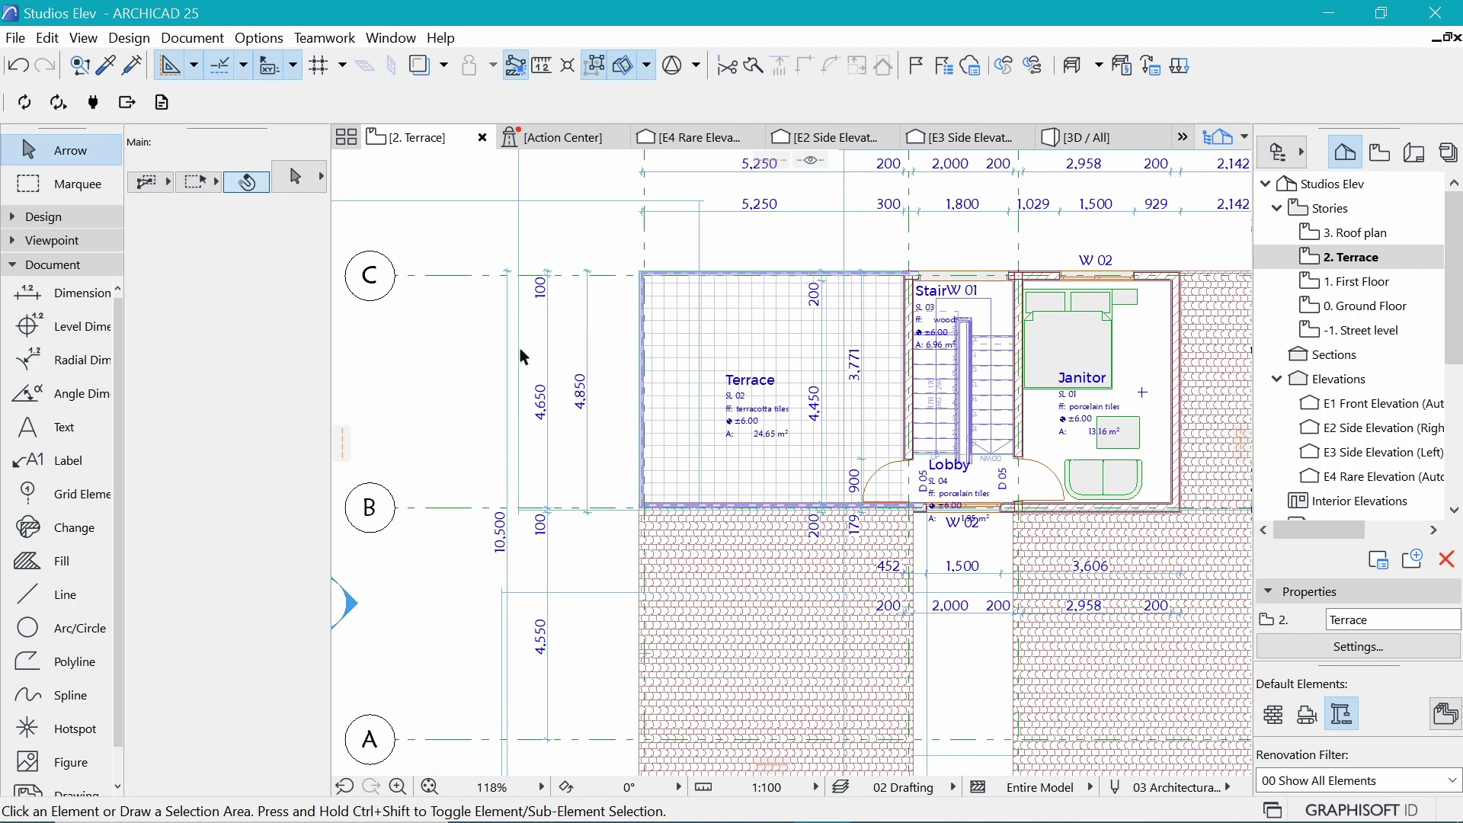
scroll(520, 355, down, 3)
click(433, 403)
scroll(461, 453, up, 4)
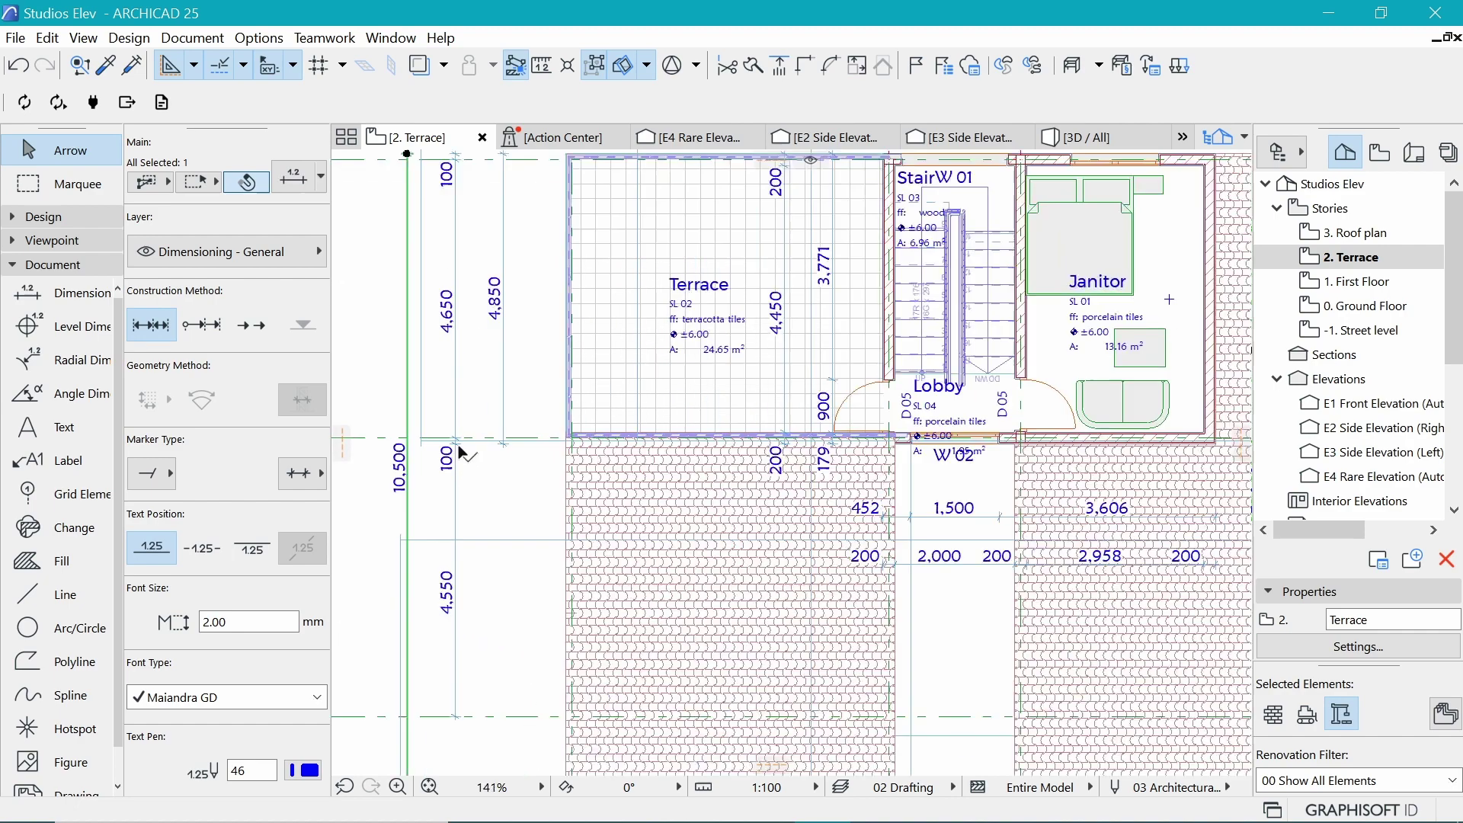
click(456, 444)
key(Delete)
Copy the overall depth and grid axis dimension lines to the opposite side of the building, beyond axis 4
click(409, 524)
shift+click(456, 516)
scroll(433, 475, down, 4)
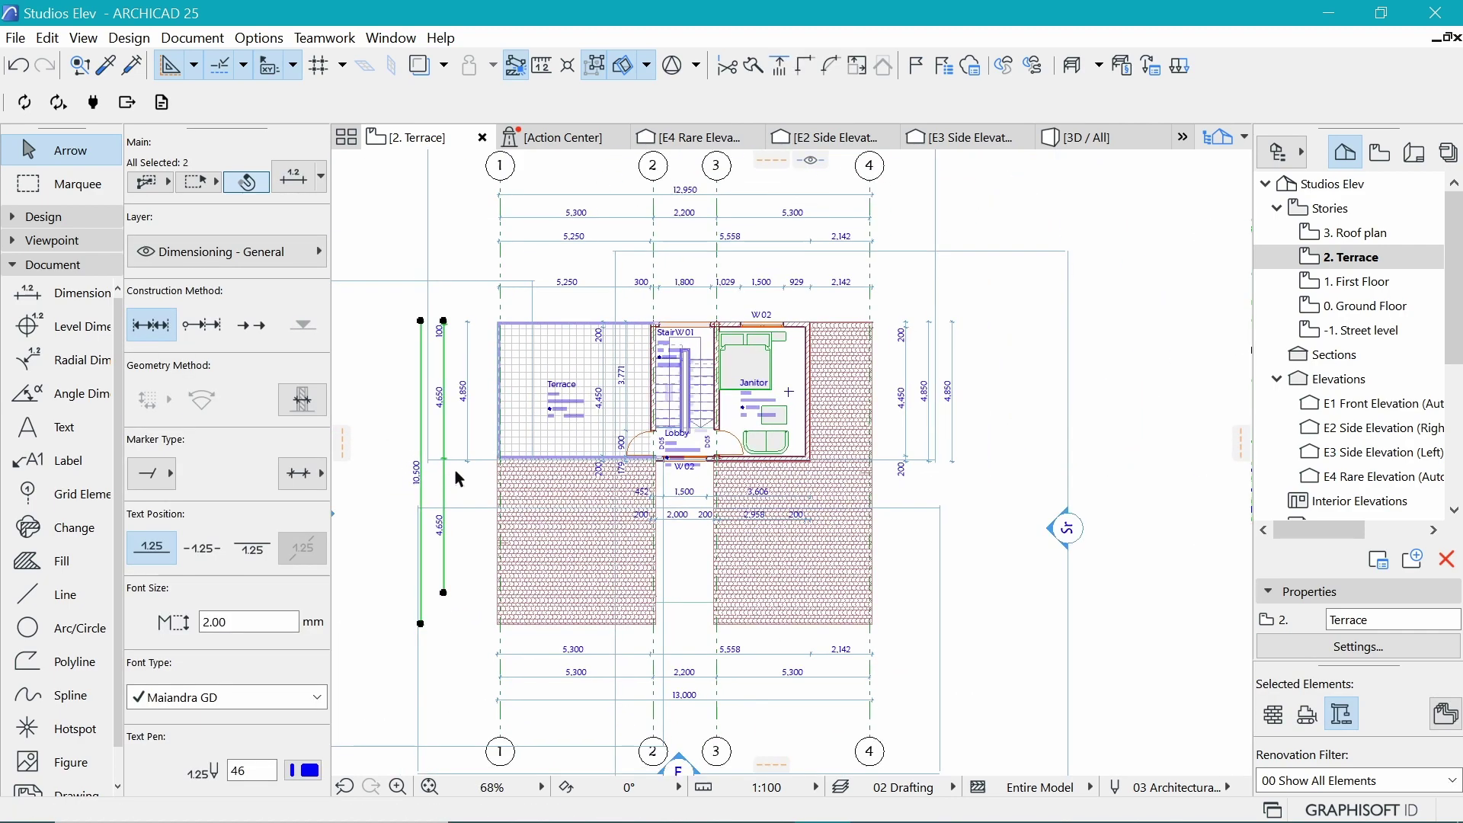
key(ctrl+shift+d)
click(425, 356)
shift+click(972, 427)
Delete the end node just above axis C from the grid axis dimension line on both sides of the building
click(443, 323)
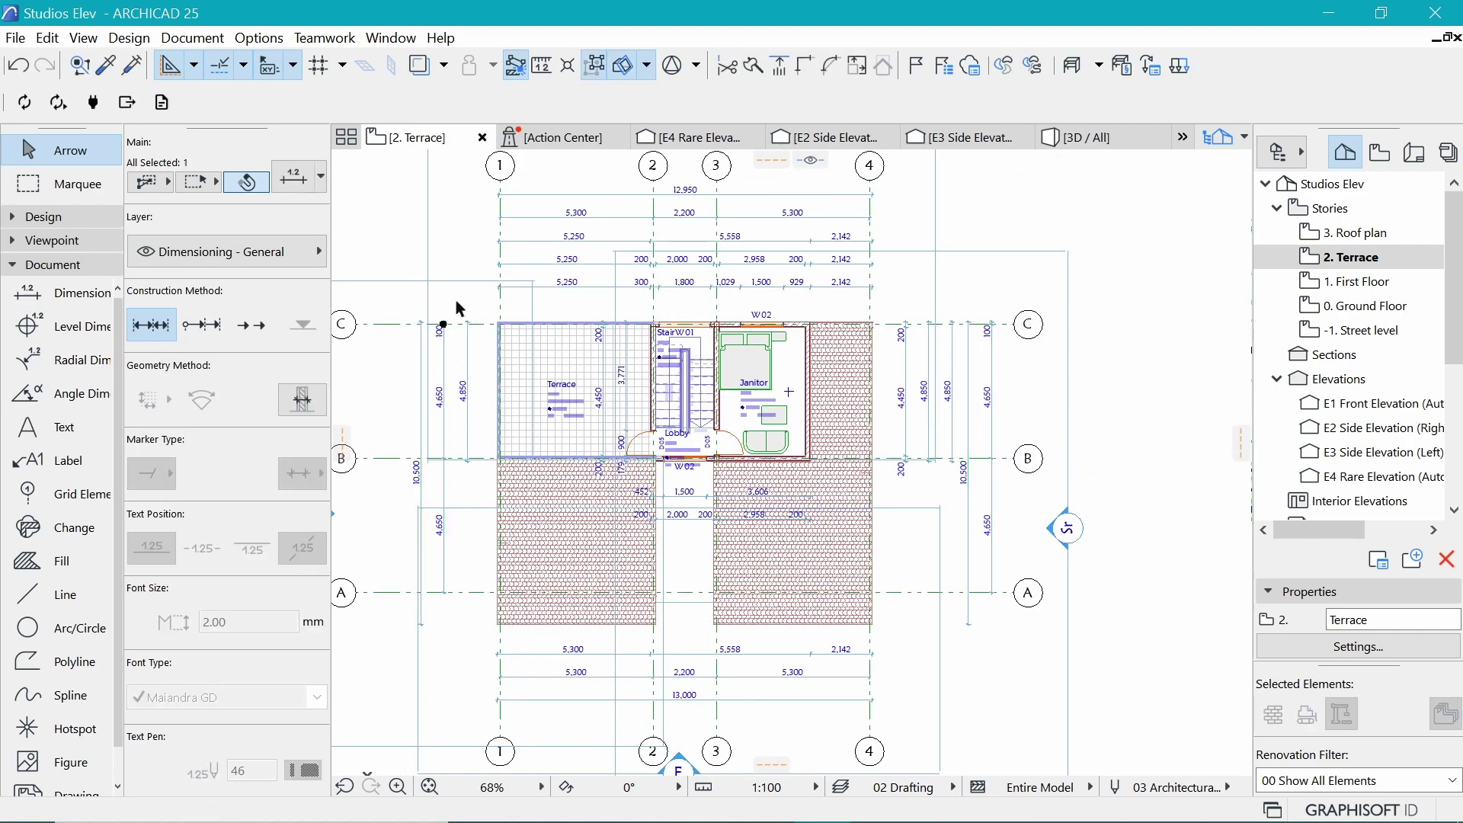
scroll(458, 307, up, 5)
key(Escape)
scroll(481, 309, down, 3)
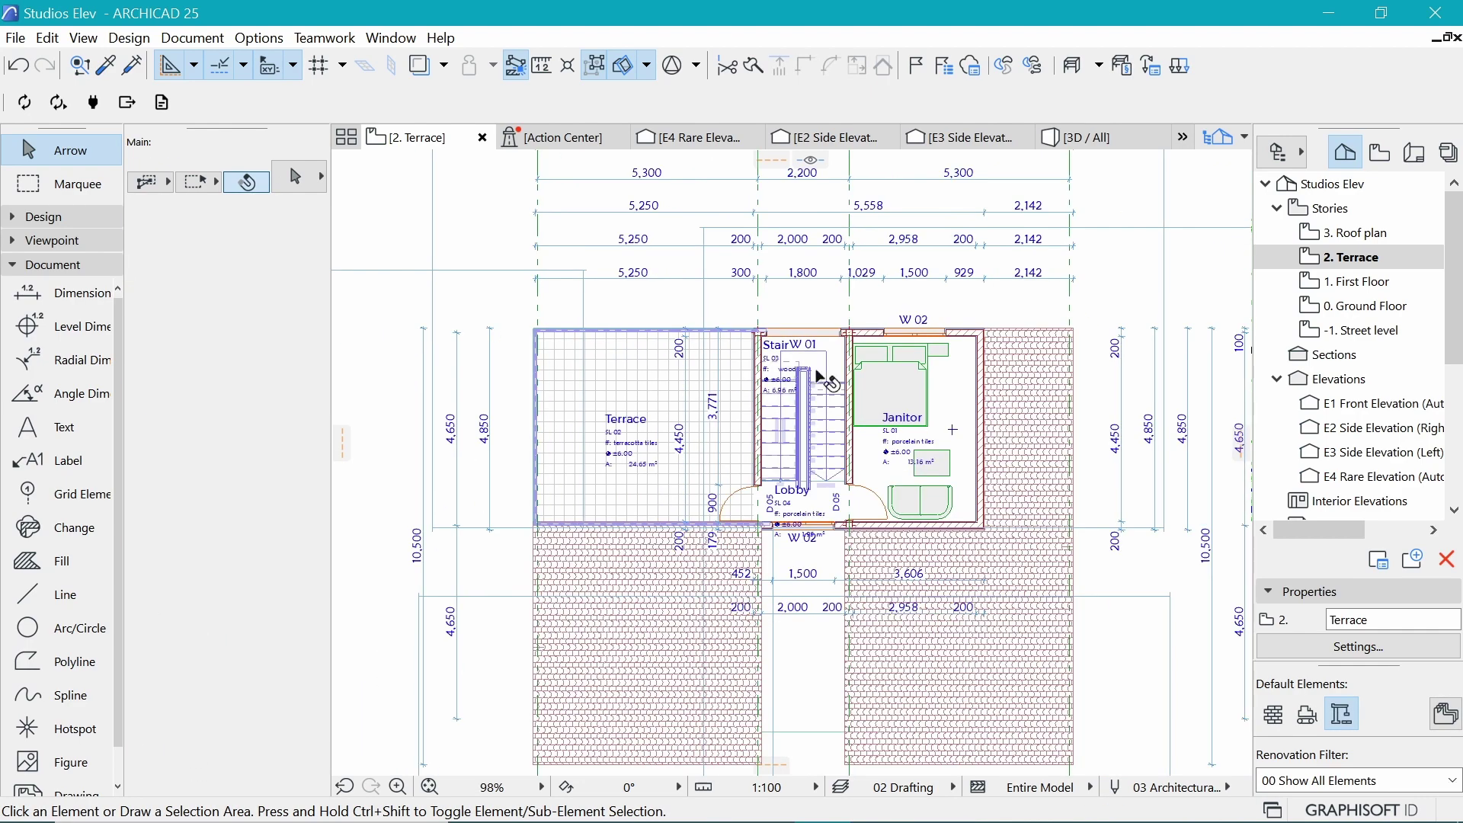
scroll(844, 353, down, 2)
scroll(1162, 370, up, 4)
click(1093, 292)
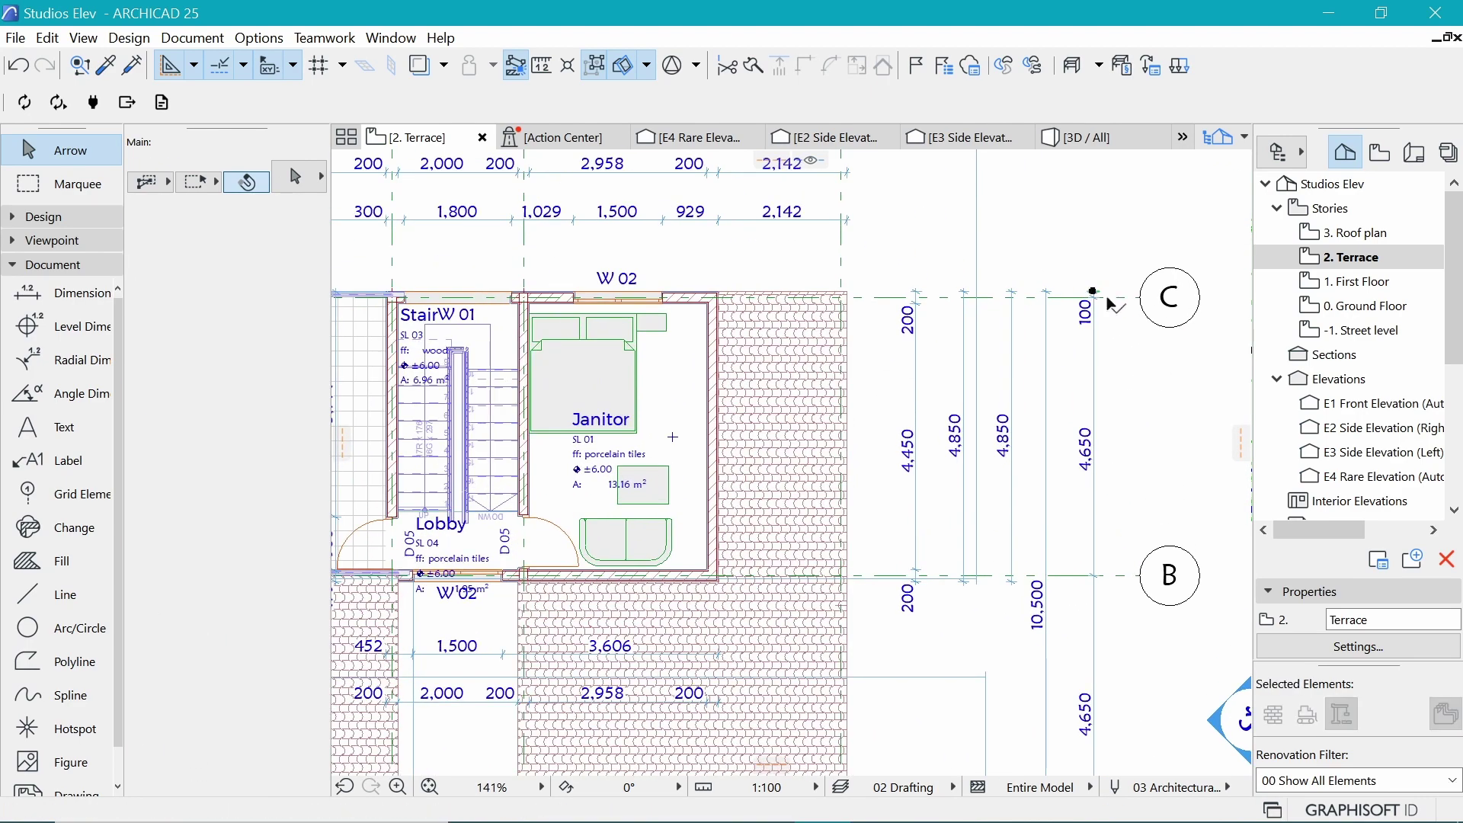
Swap the two copied lines beyond axis 4 so the grid axis dimension lies inside the overall depth dimension
click(1094, 373)
key(ctrl+d)
click(1093, 373)
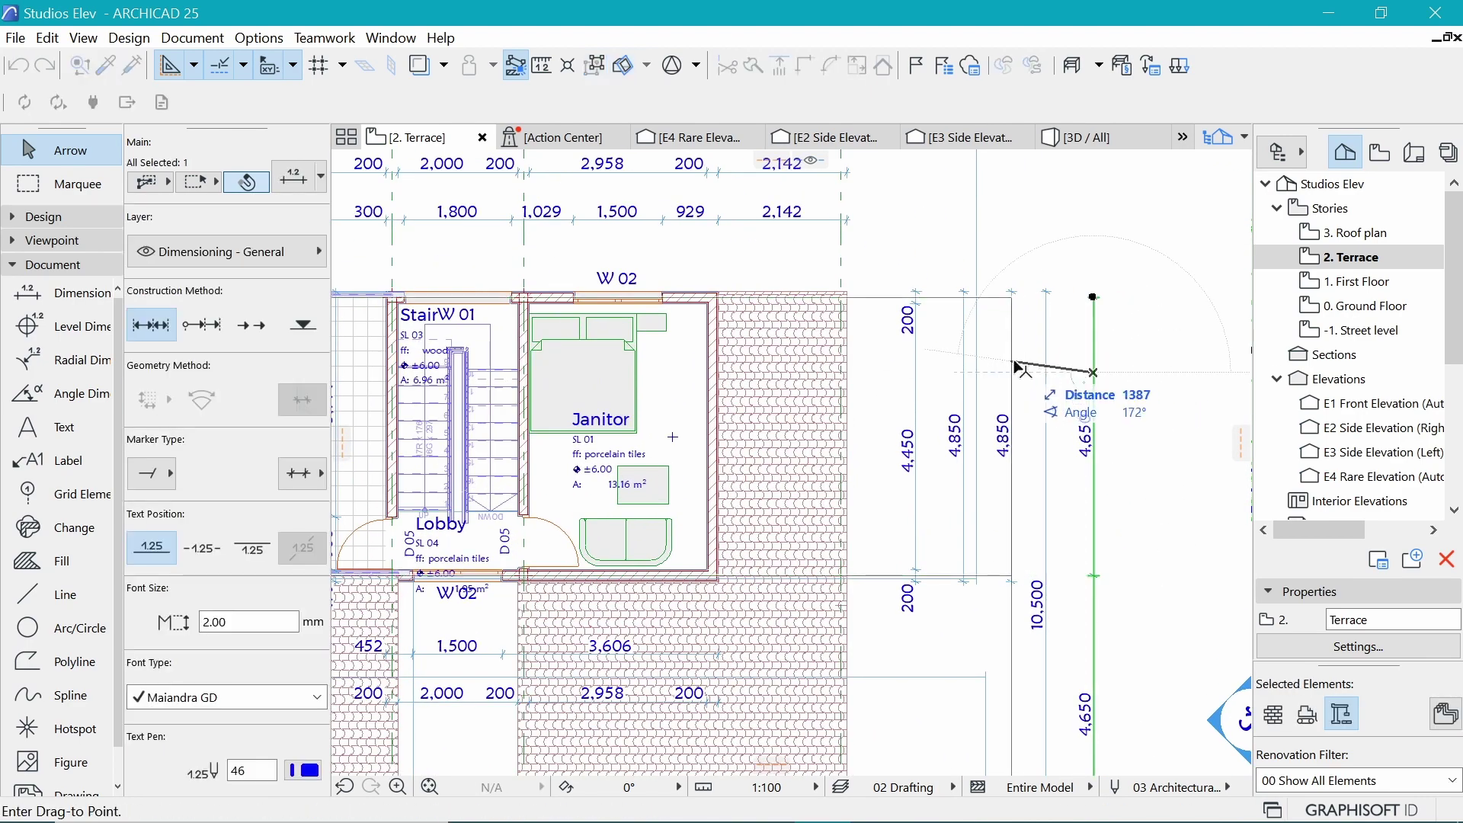
click(1046, 367)
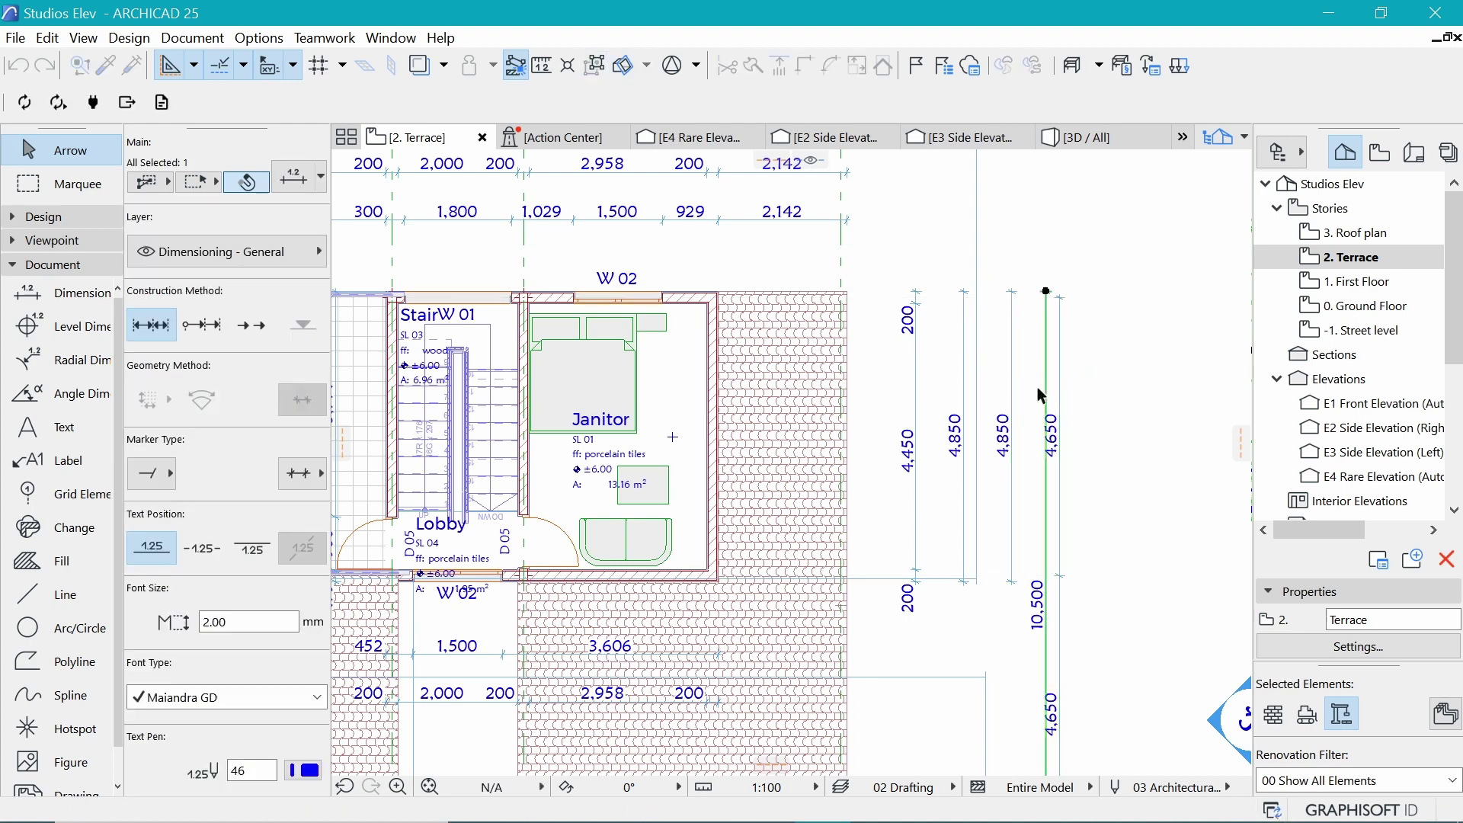
key(ctrl+d)
click(1011, 388)
click(1060, 388)
key(Escape)
Delete the redundant 4,850 dimension line closest to the grid axis dimension beyond axis 4
scroll(1032, 280, down, 4)
click(1025, 292)
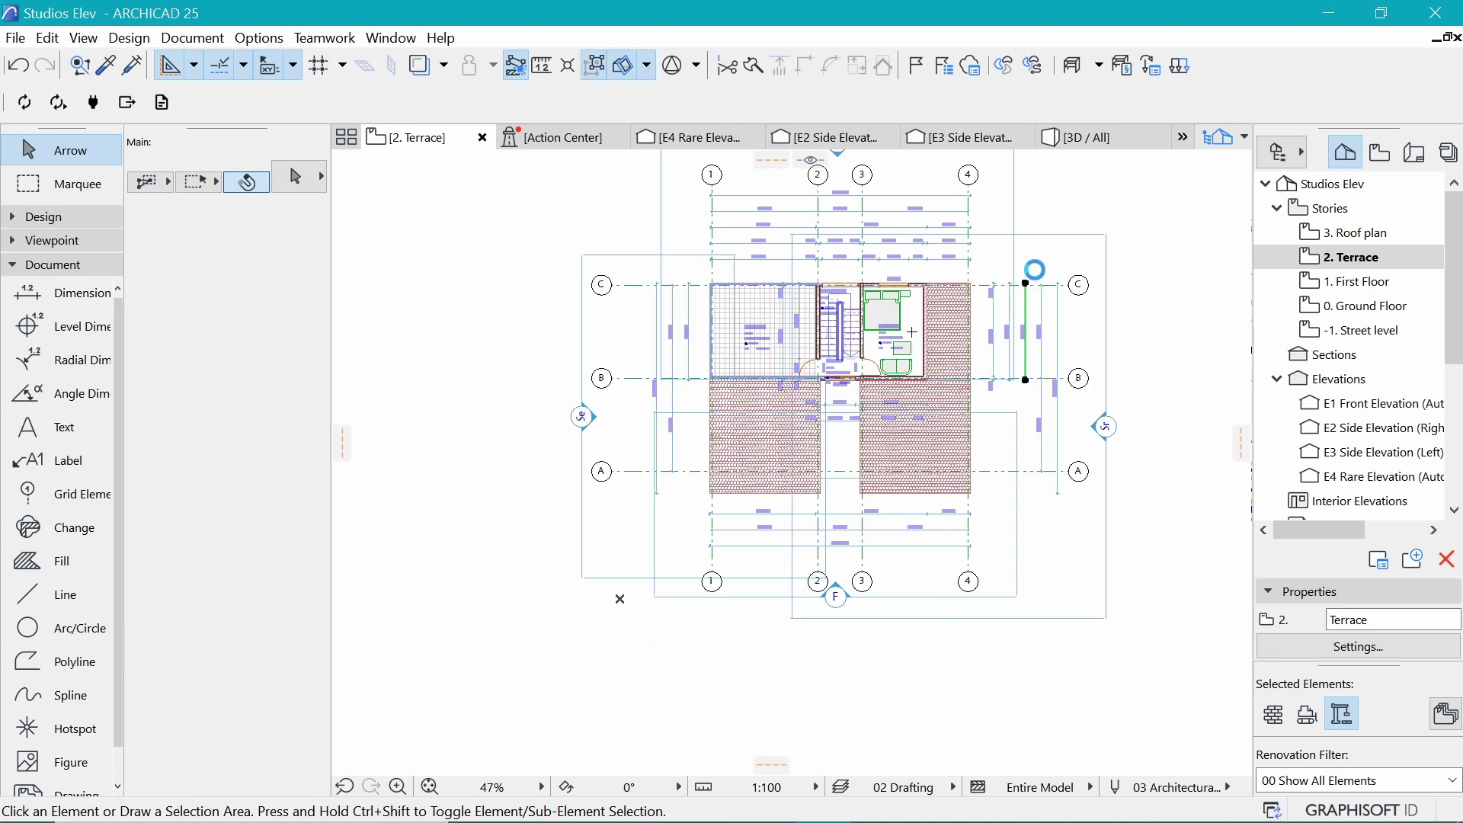
key(Escape)
Move the wall thickness line and the remaining 4,850 line beyond axis 4 one line spacing outward
scroll(1042, 318, up, 4)
click(932, 307)
click(947, 308)
shift+click(973, 304)
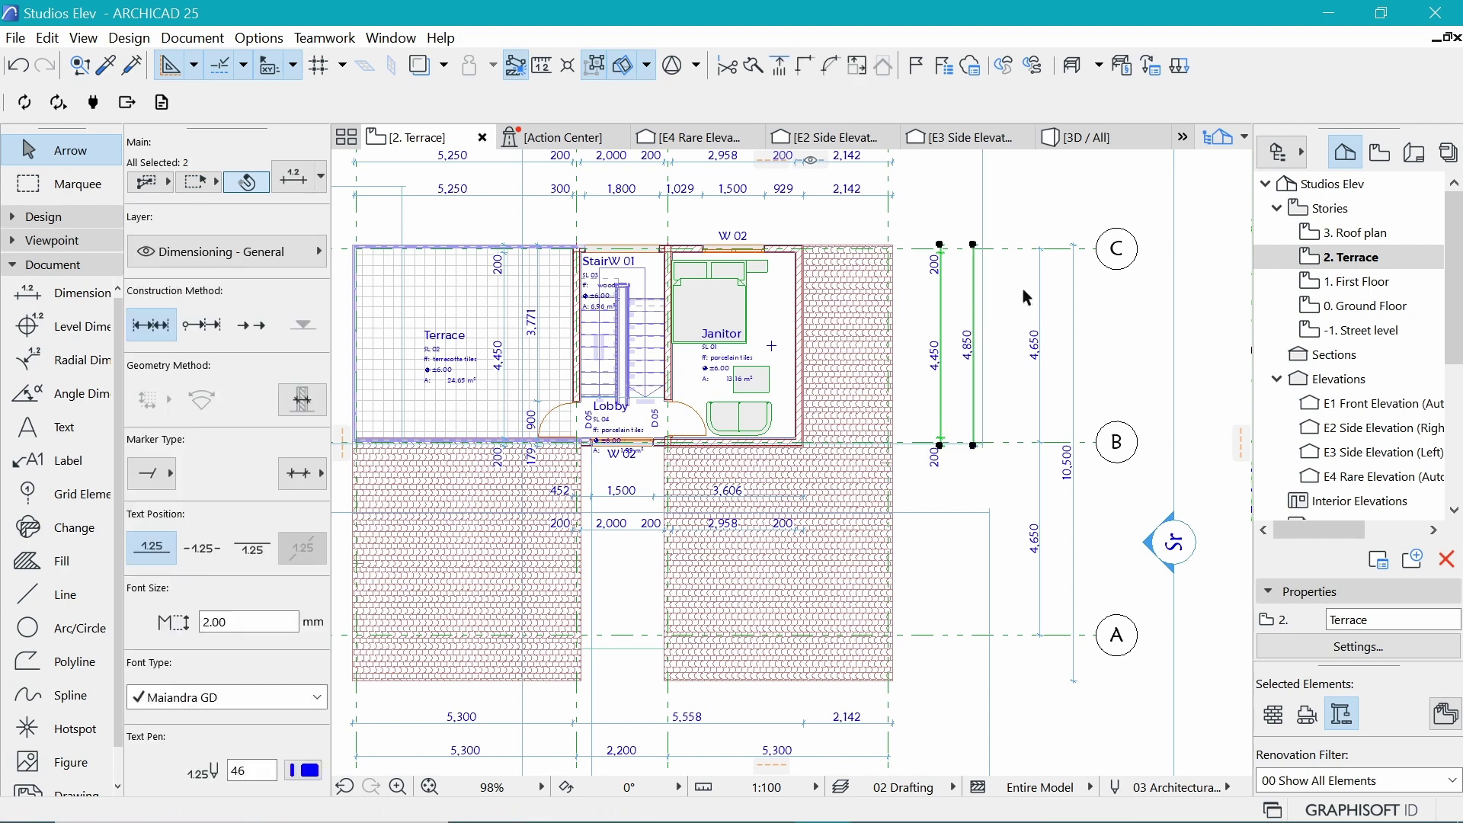
key(ctrl+d)
click(1040, 314)
click(1073, 314)
Extend both inner vertical dimension lines beyond axis 4 down to the roof's lower corner near that axis
scroll(1010, 296, down, 1)
middle_drag(1010, 296, 982, 276)
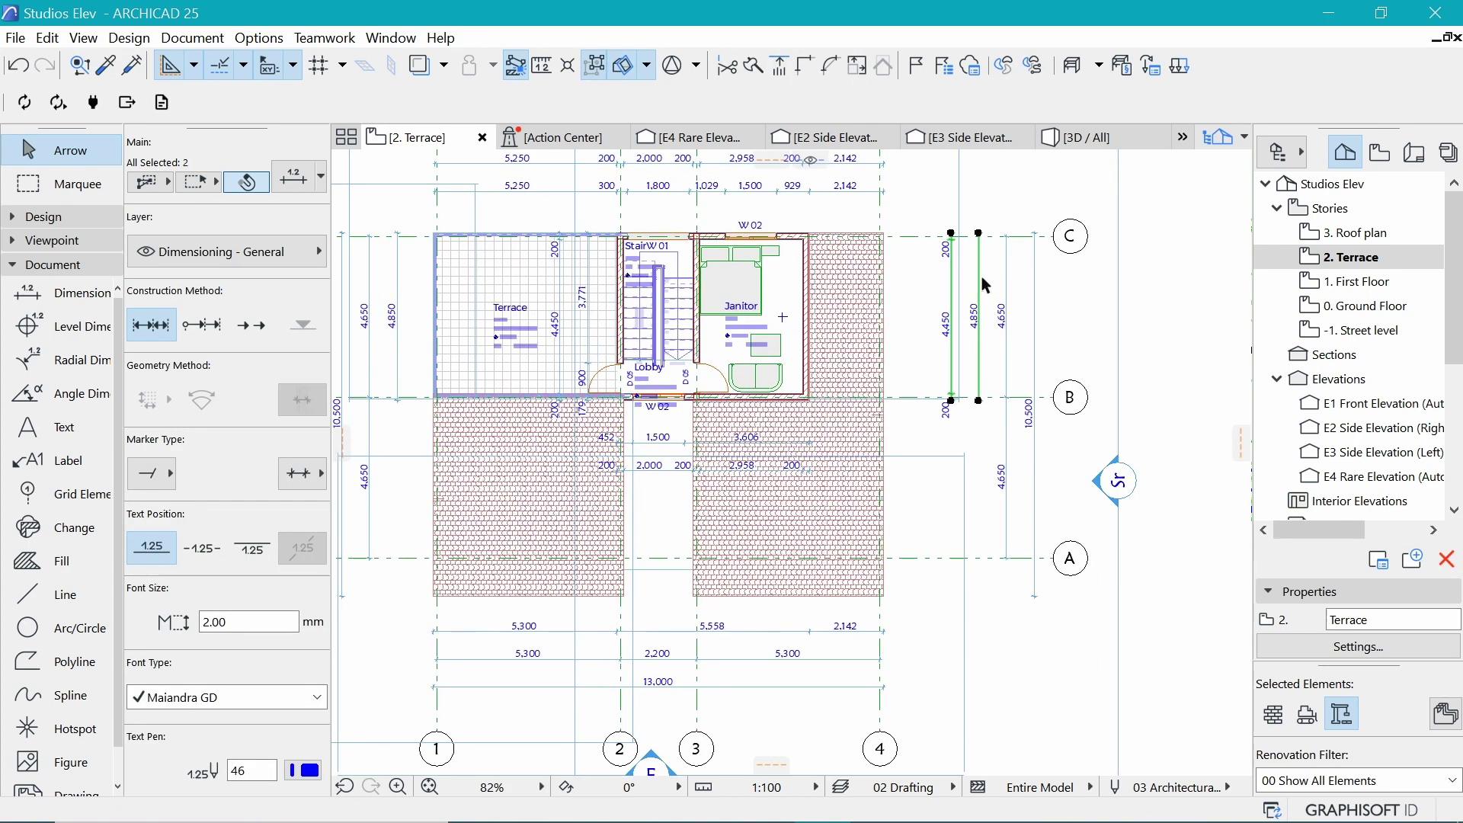
key(Escape)
click(951, 343)
ctrl+click(884, 598)
click(979, 397)
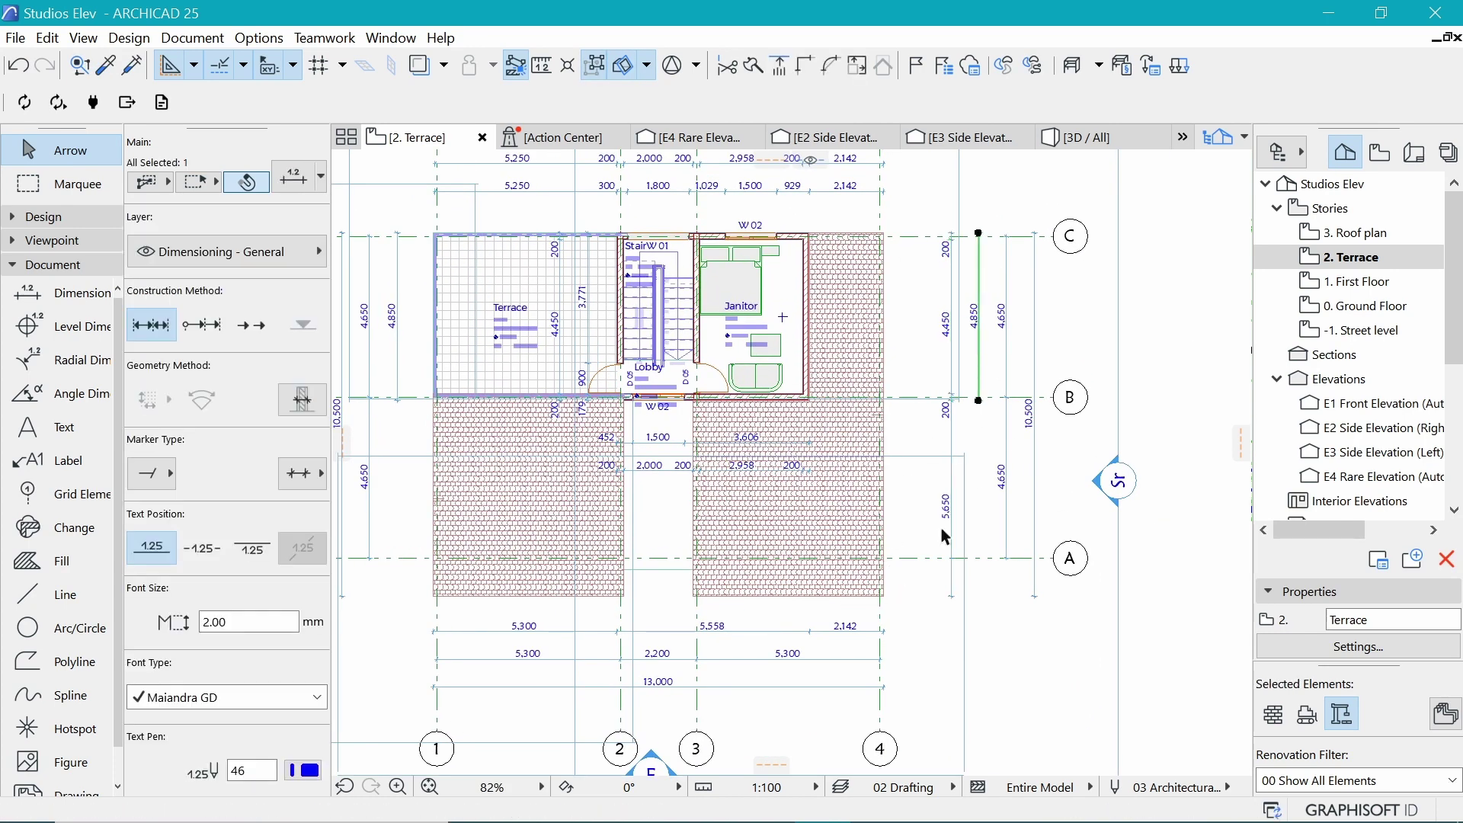
ctrl+click(884, 597)
key(Escape)
Extend the vertical dimension line closest to the terrace down to the roof's lower corner near axis 1
scroll(861, 476, down, 1)
scroll(446, 473, up, 2)
click(485, 343)
ctrl+click(530, 625)
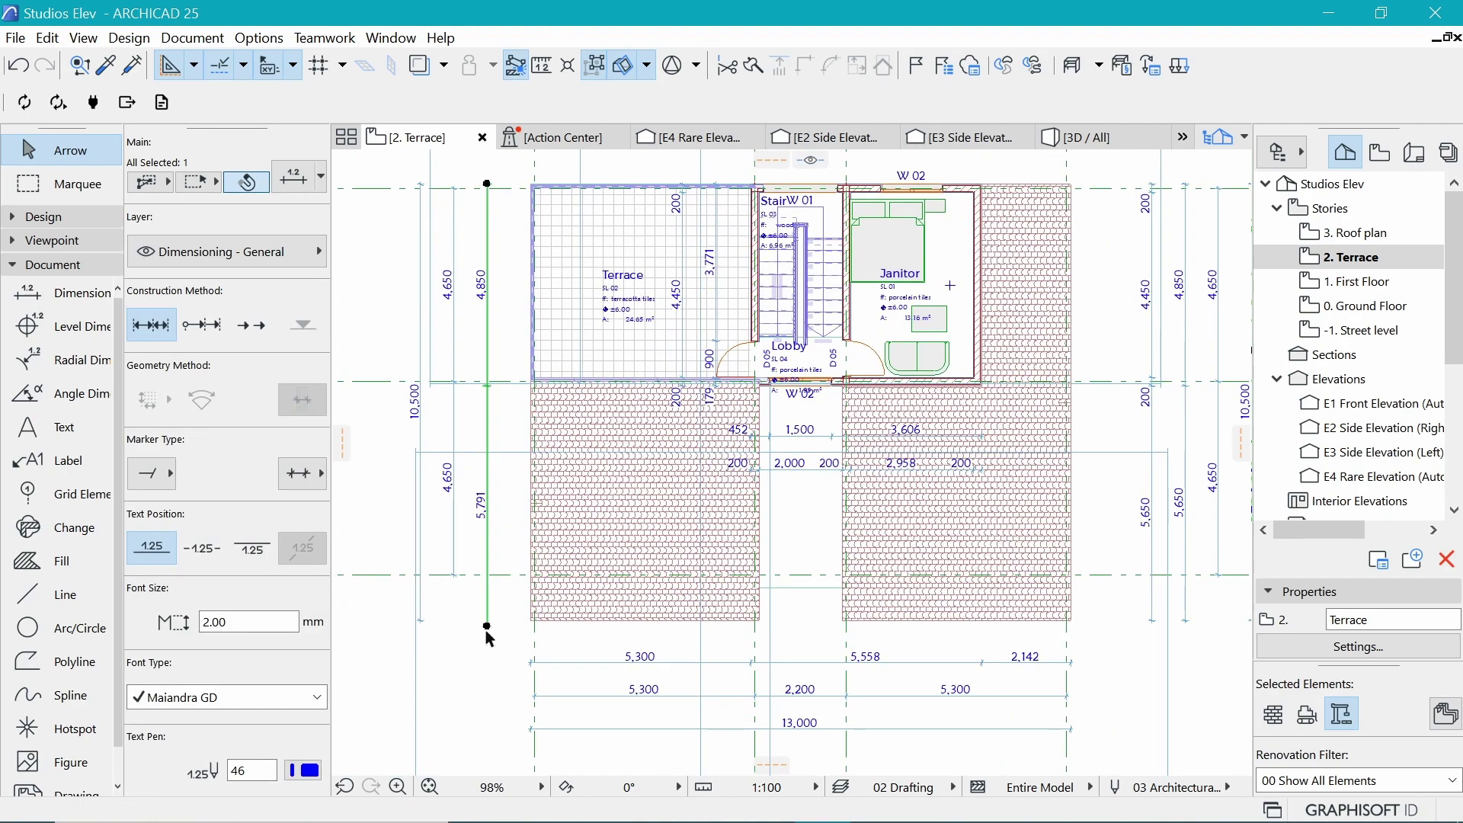
key(Escape)
scroll(863, 468, down, 2)
scroll(952, 270, up, 1)
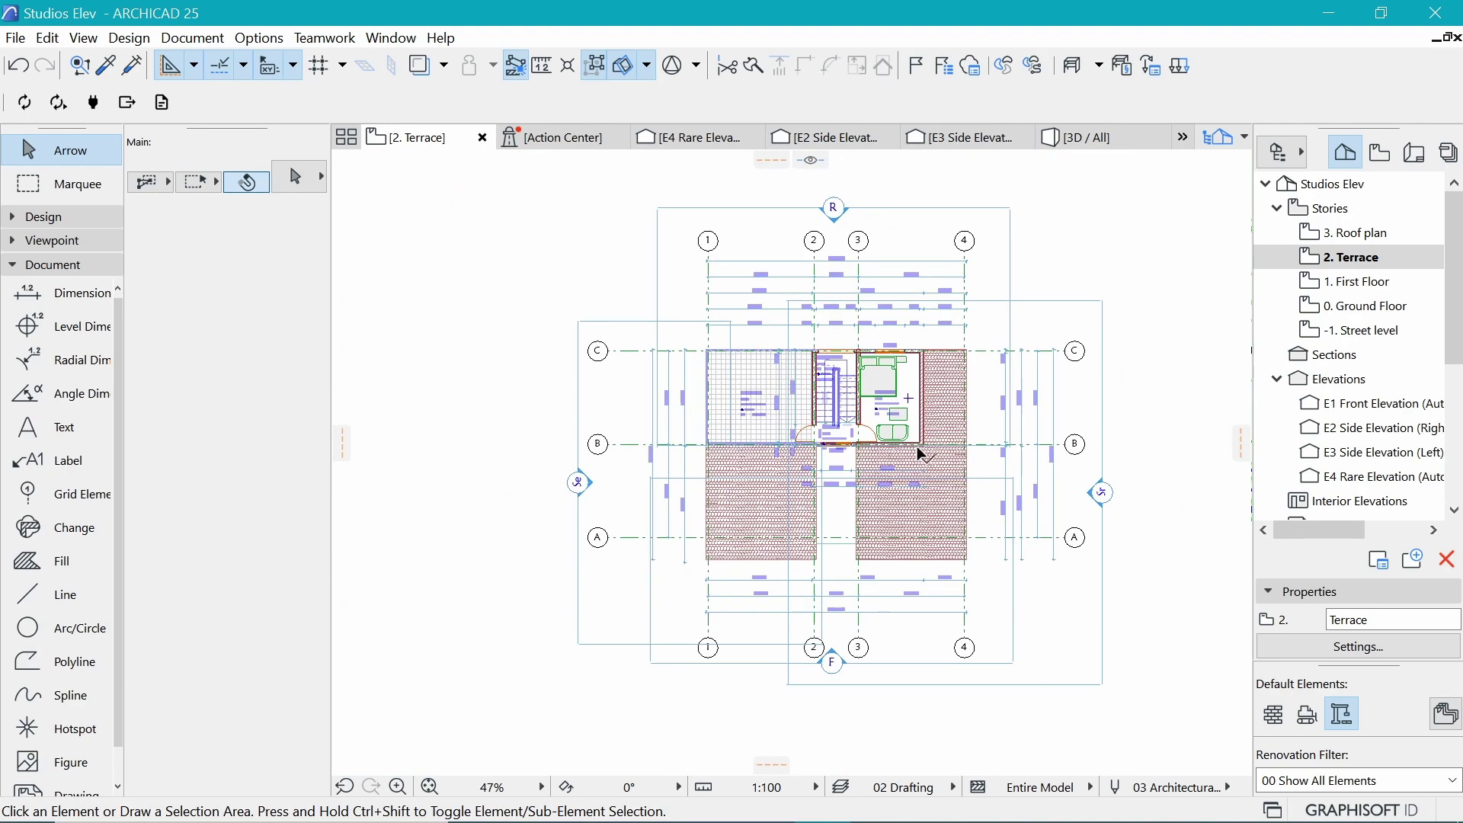
scroll(916, 446, down, 1)
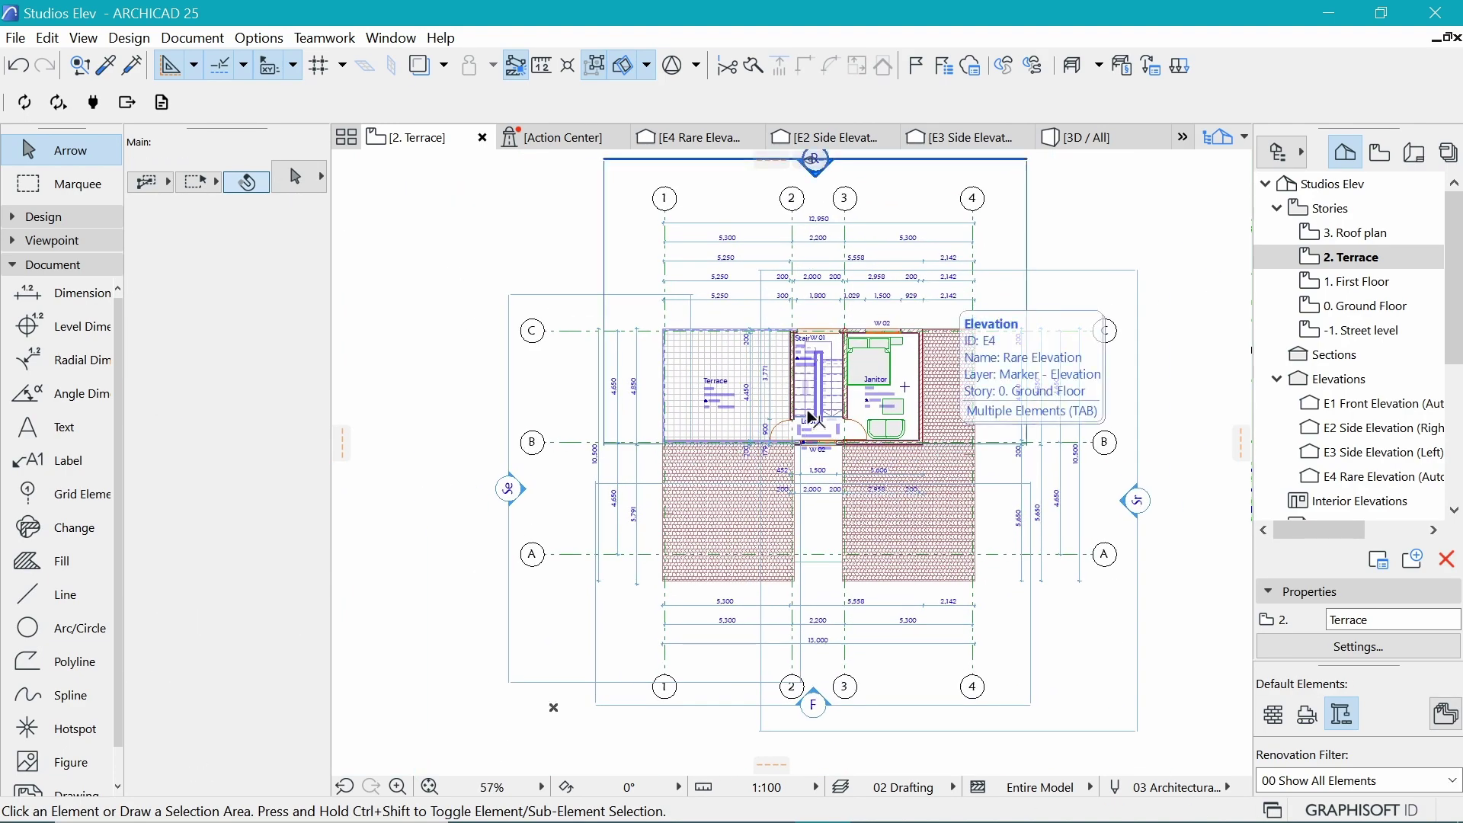
scroll(862, 388, up, 1)
scroll(659, 499, down, 1)
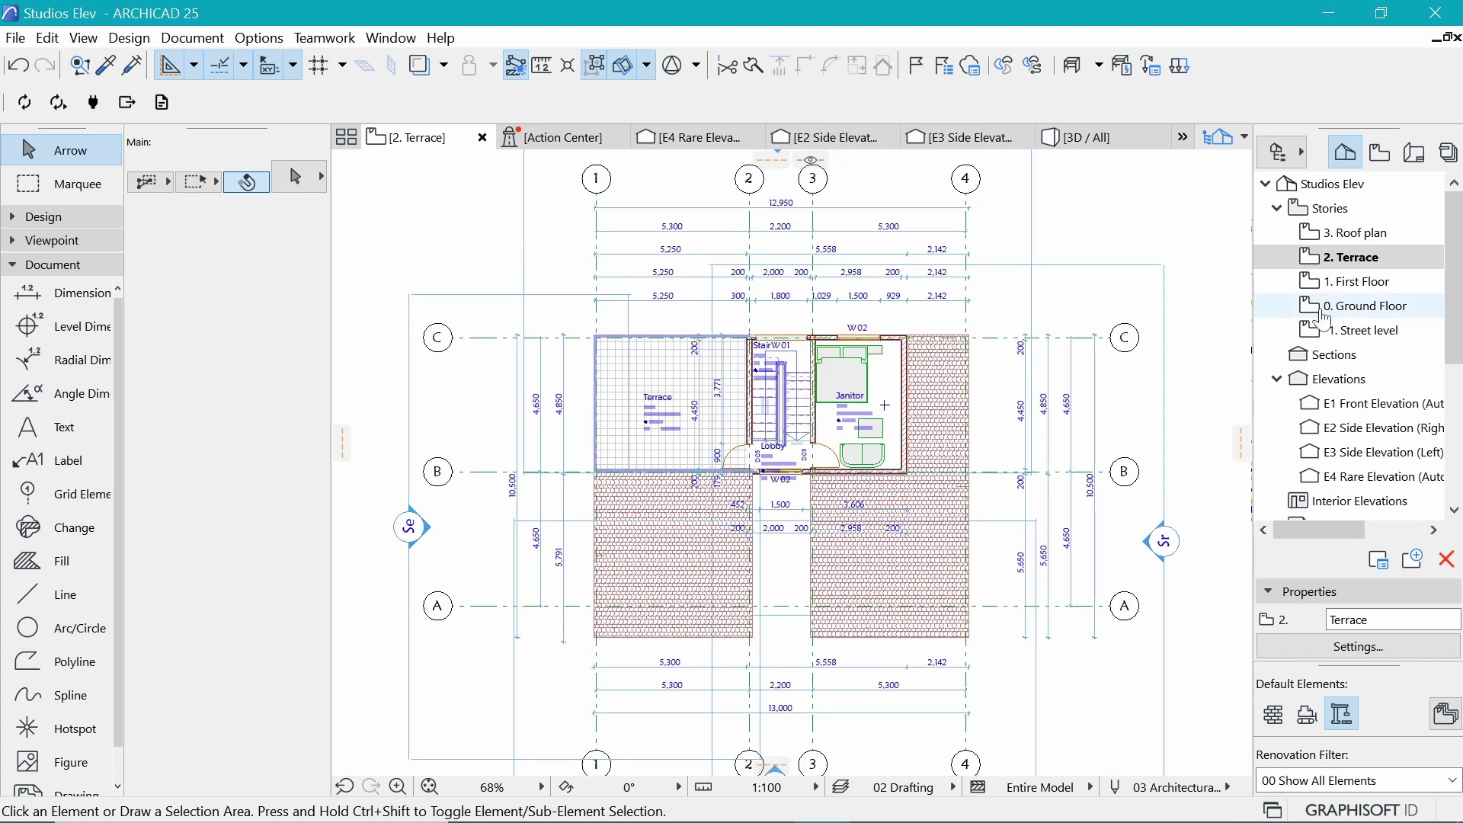
Open the Roof plan story and dimension the roof's full depth along its outer edge opposite the terrace
double_click(1348, 233)
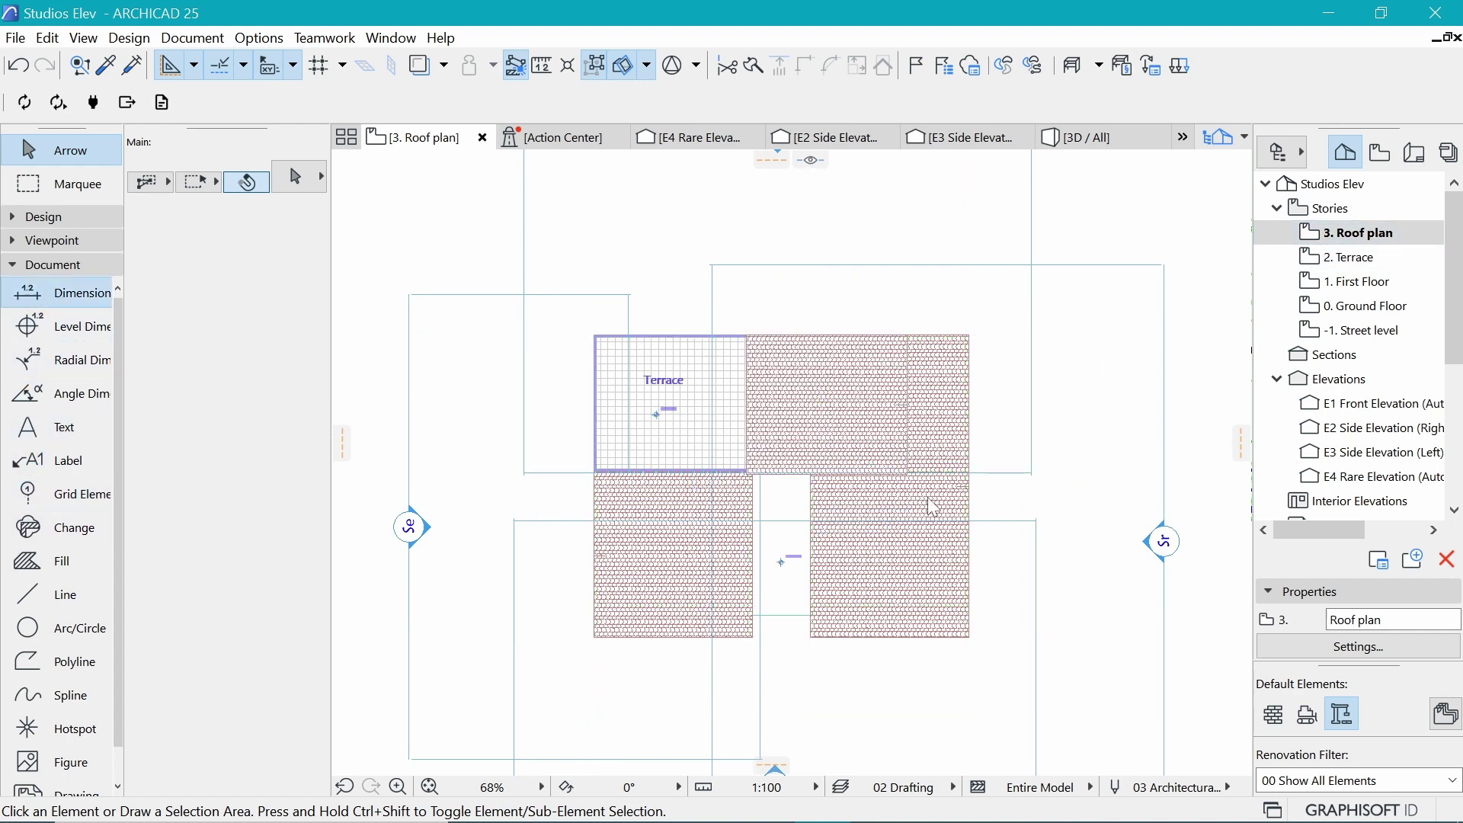
click(968, 638)
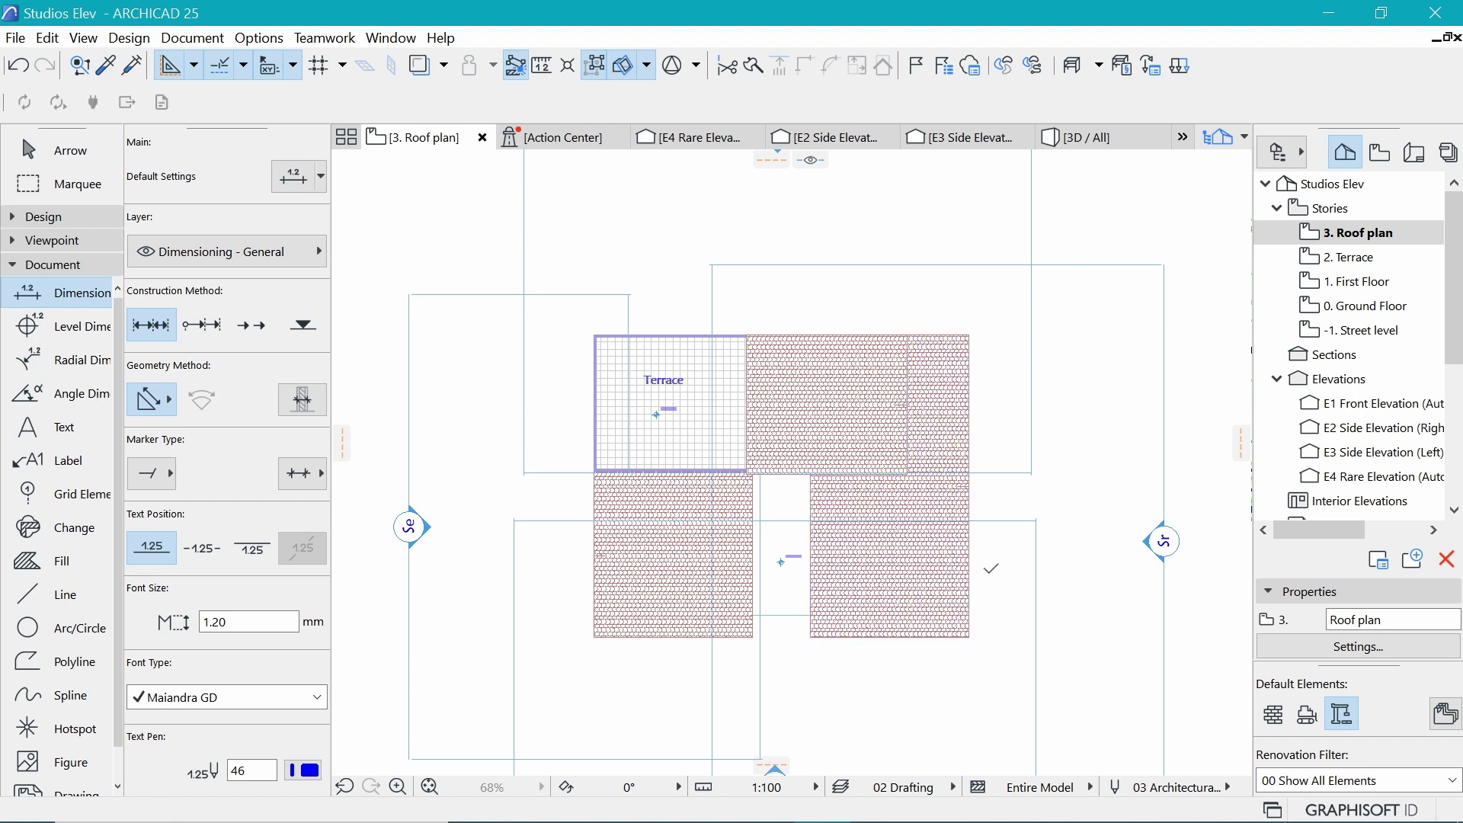
click(969, 336)
double_click(999, 366)
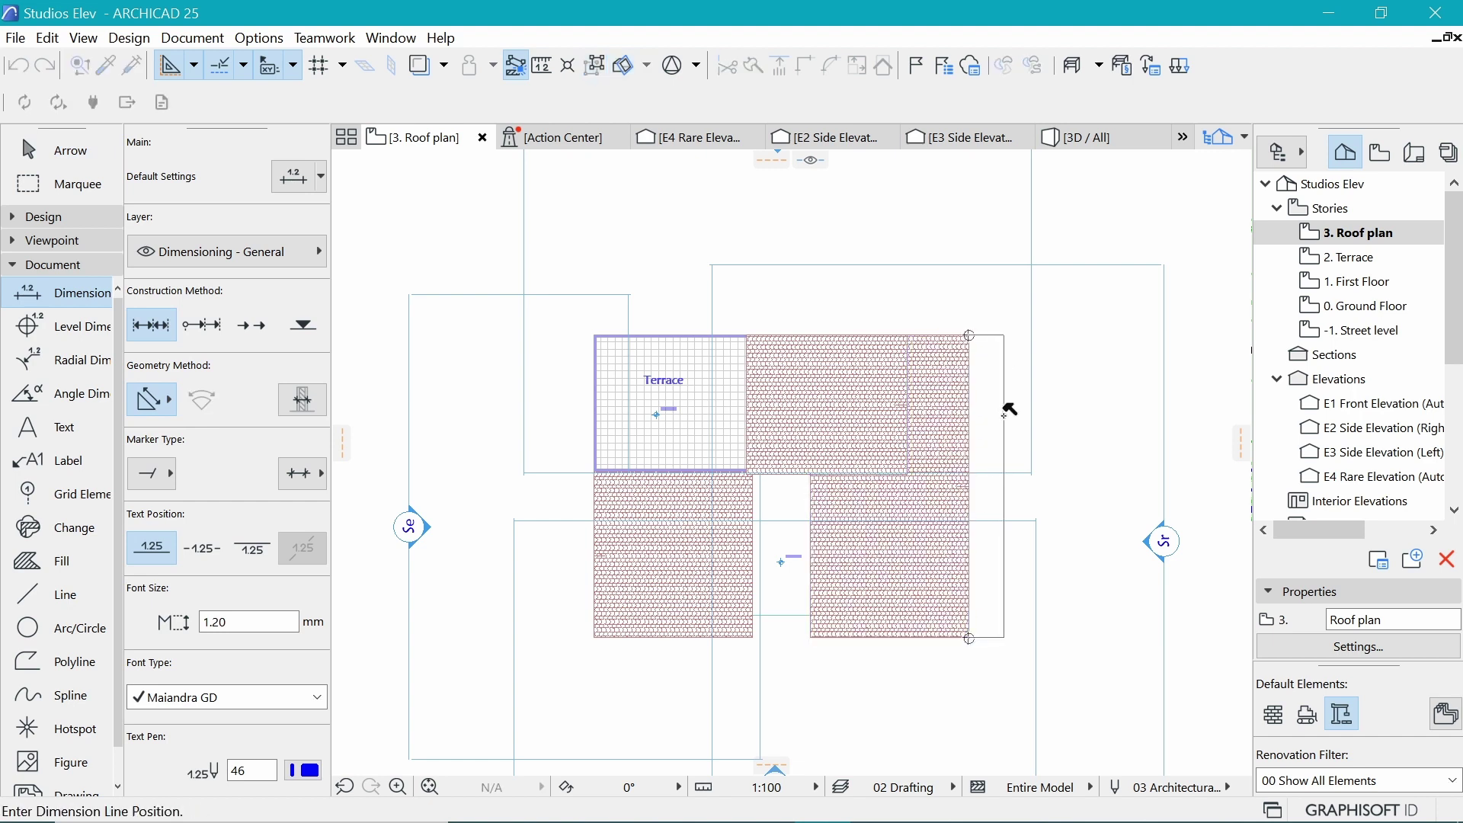
click(1021, 406)
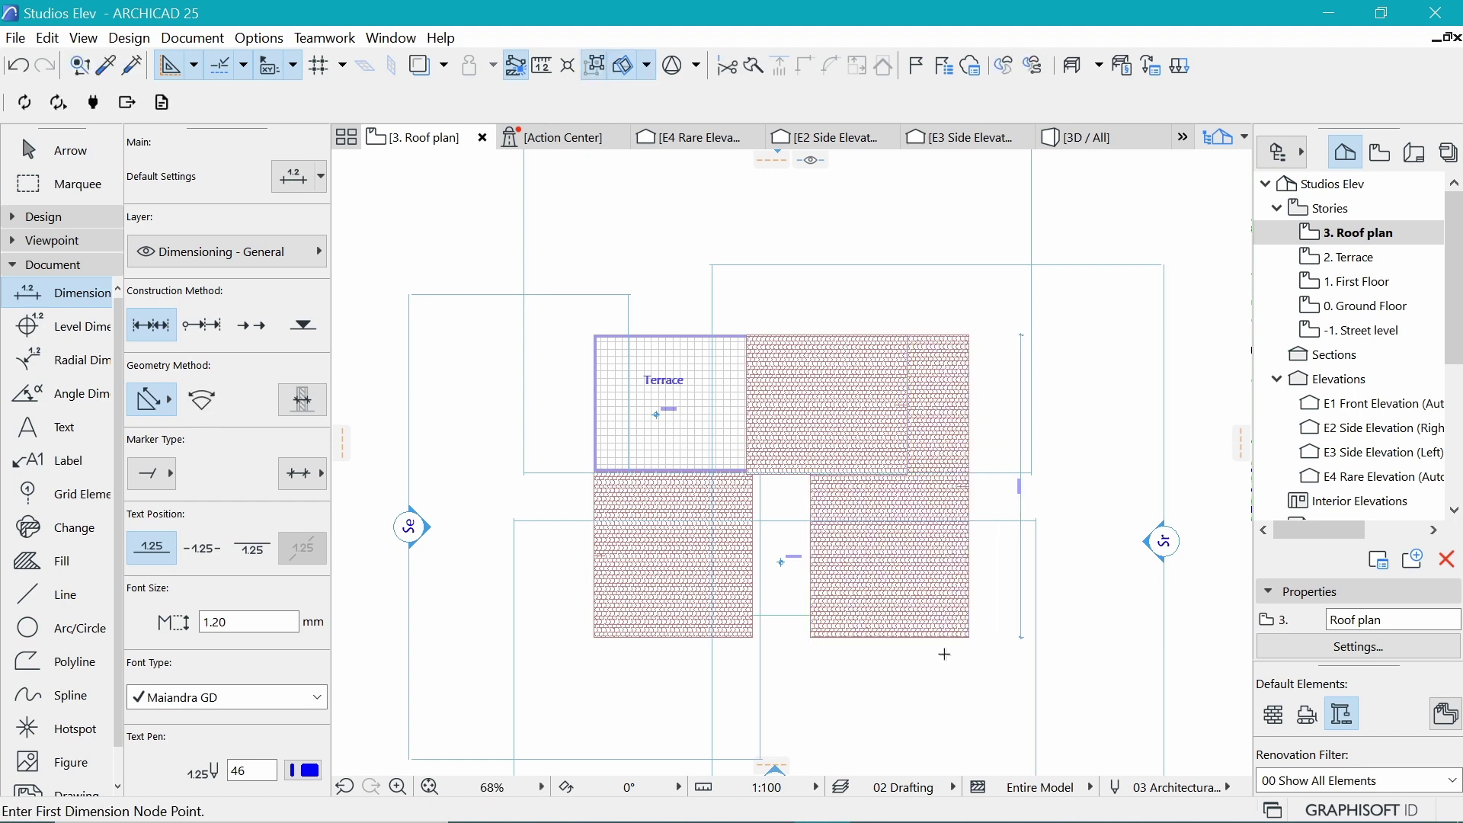
click(969, 638)
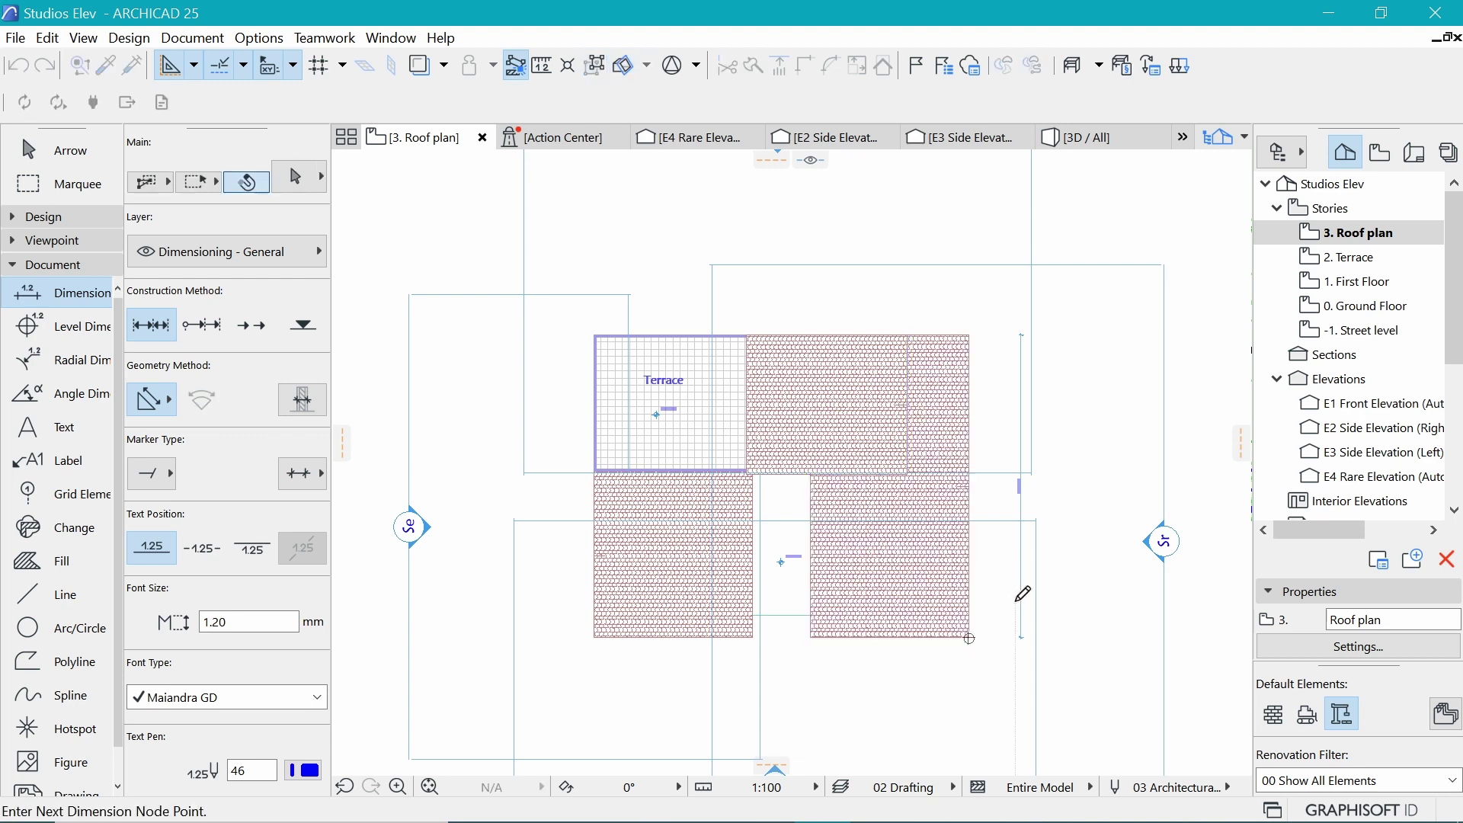
key(Escape)
key(Escape)
Set the font size of the roof depth dimension to 2 mm
click(1020, 565)
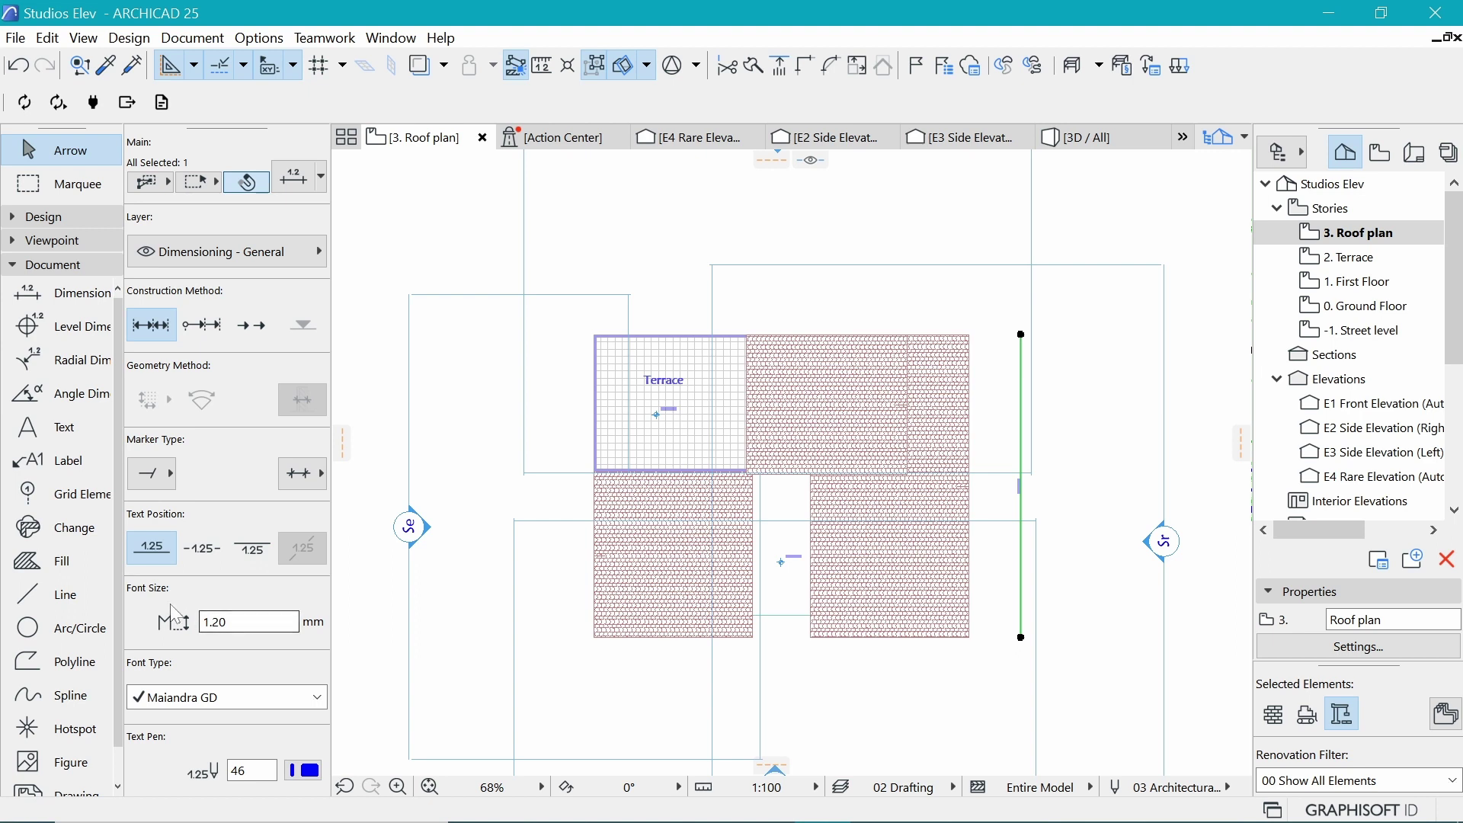
double_click(251, 619)
text(2)
key(Return)
click(1004, 418)
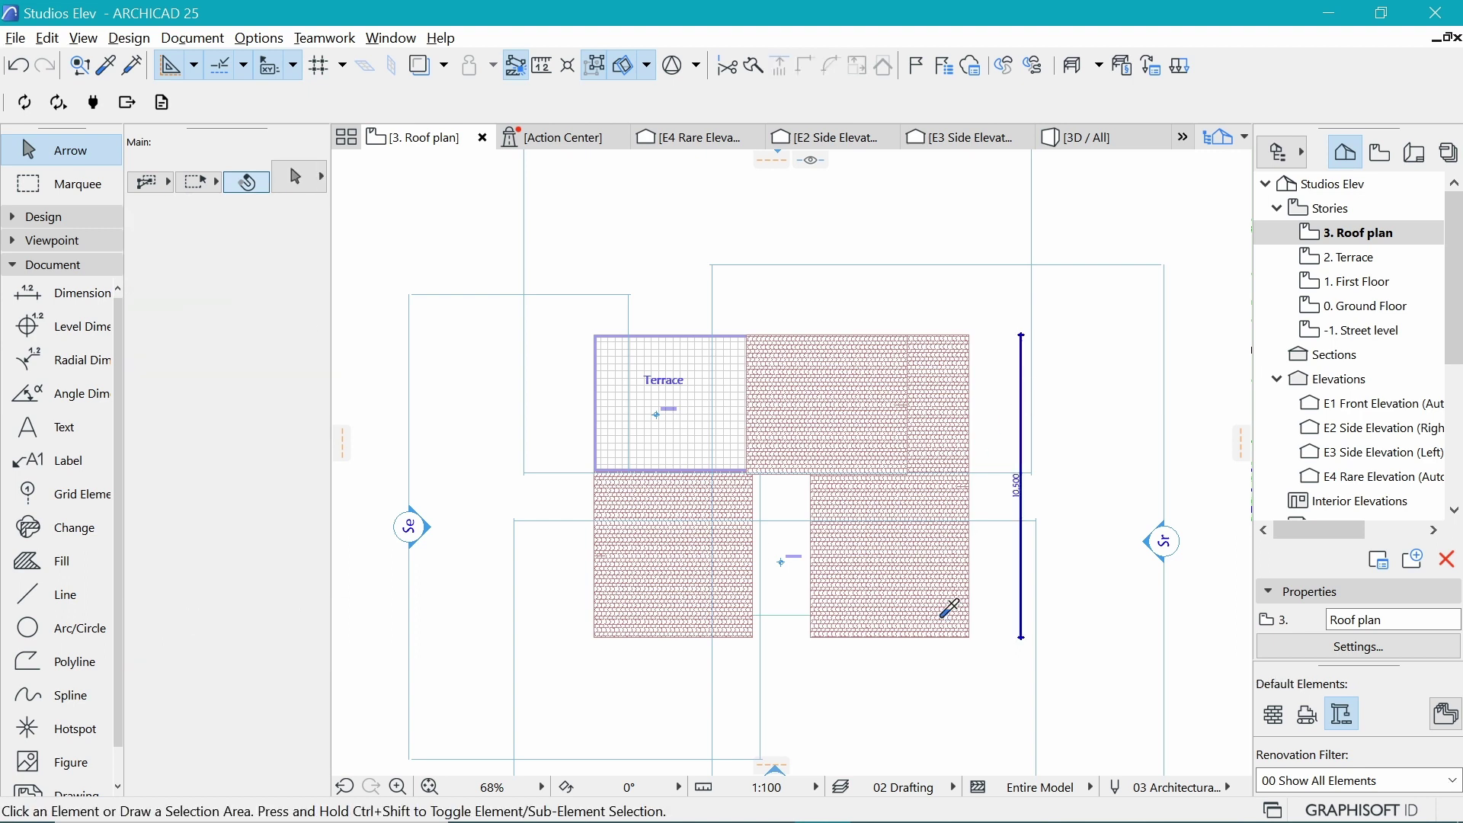
Reuse the 2 mm dimension's settings and dimension both lower roof parts and the gap between them below the building
key(d)
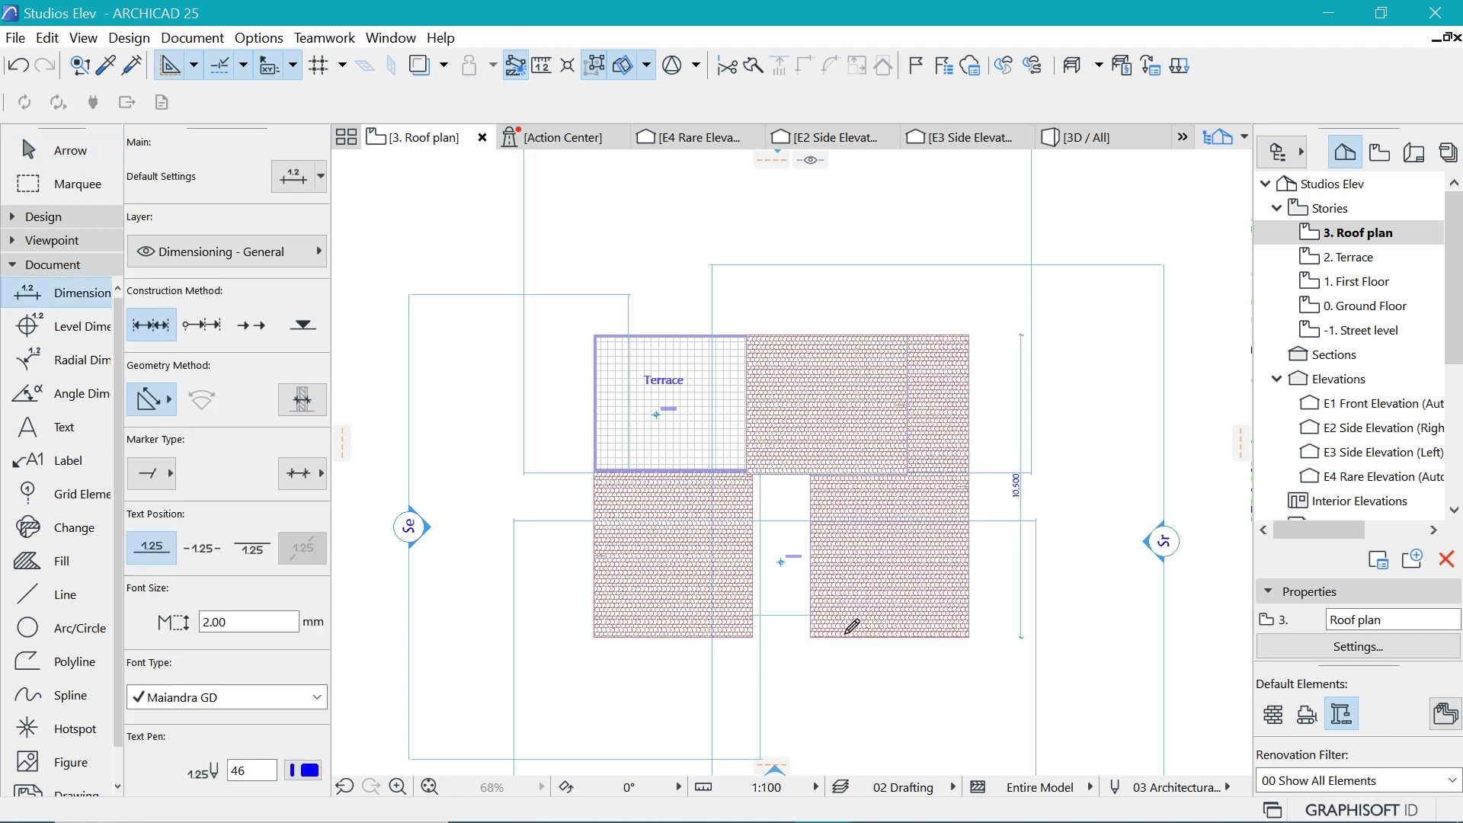
click(969, 637)
click(810, 638)
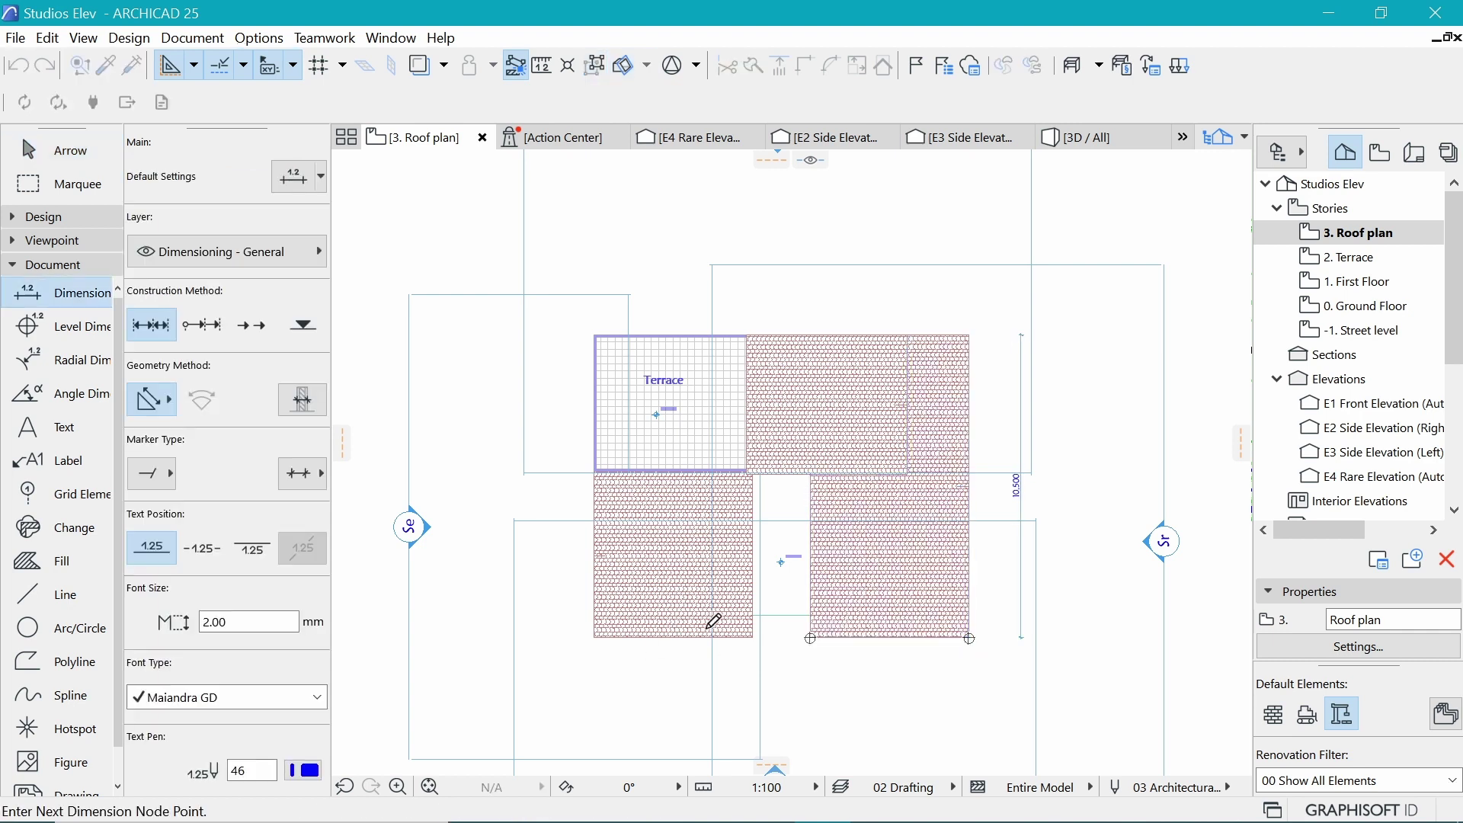
click(753, 638)
double_click(594, 638)
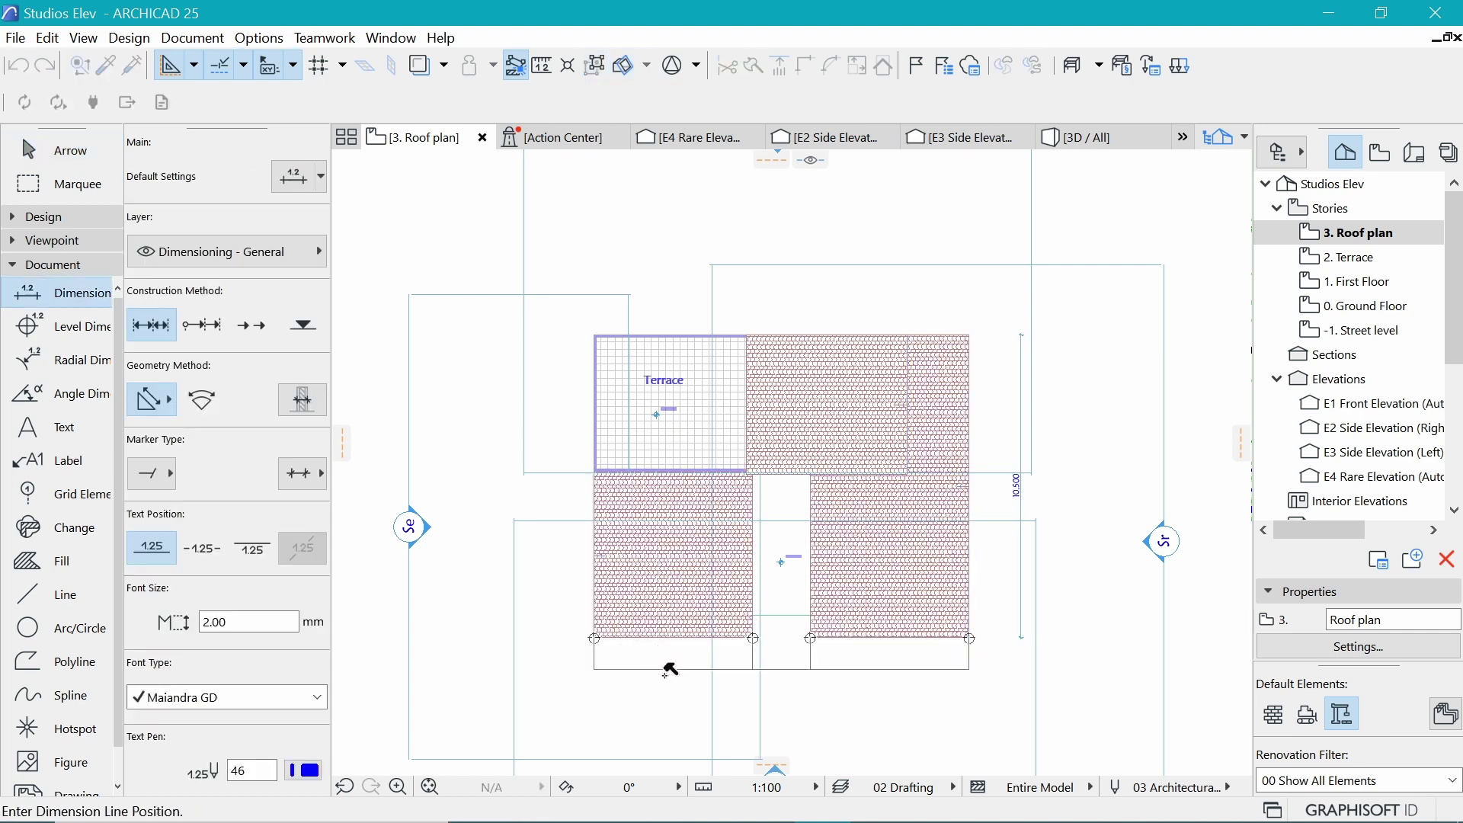
click(656, 669)
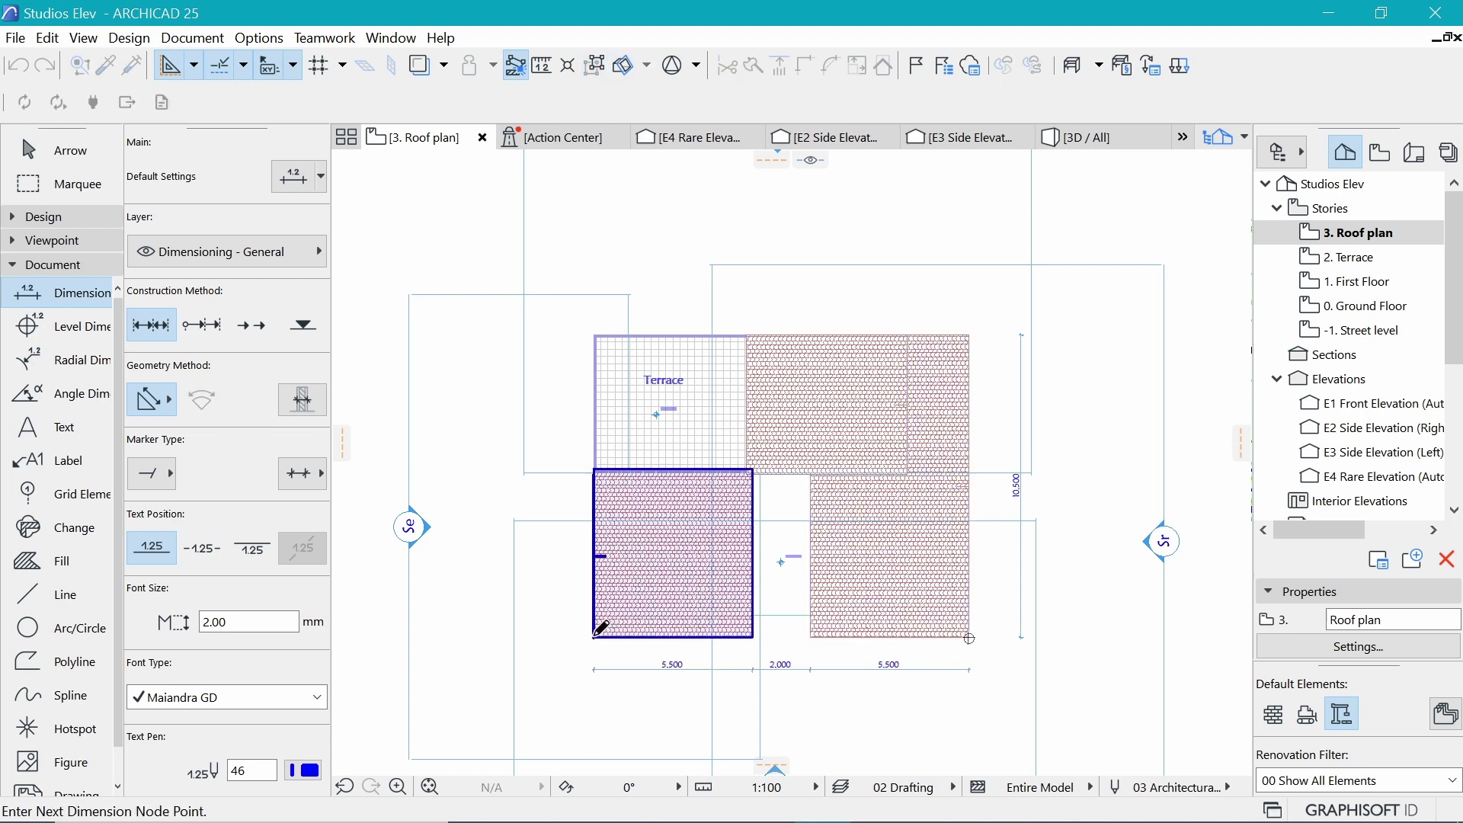
Add overall width dimensions below the roof chain and above the combined terrace and roof edge
double_click(641, 710)
click(628, 699)
click(969, 335)
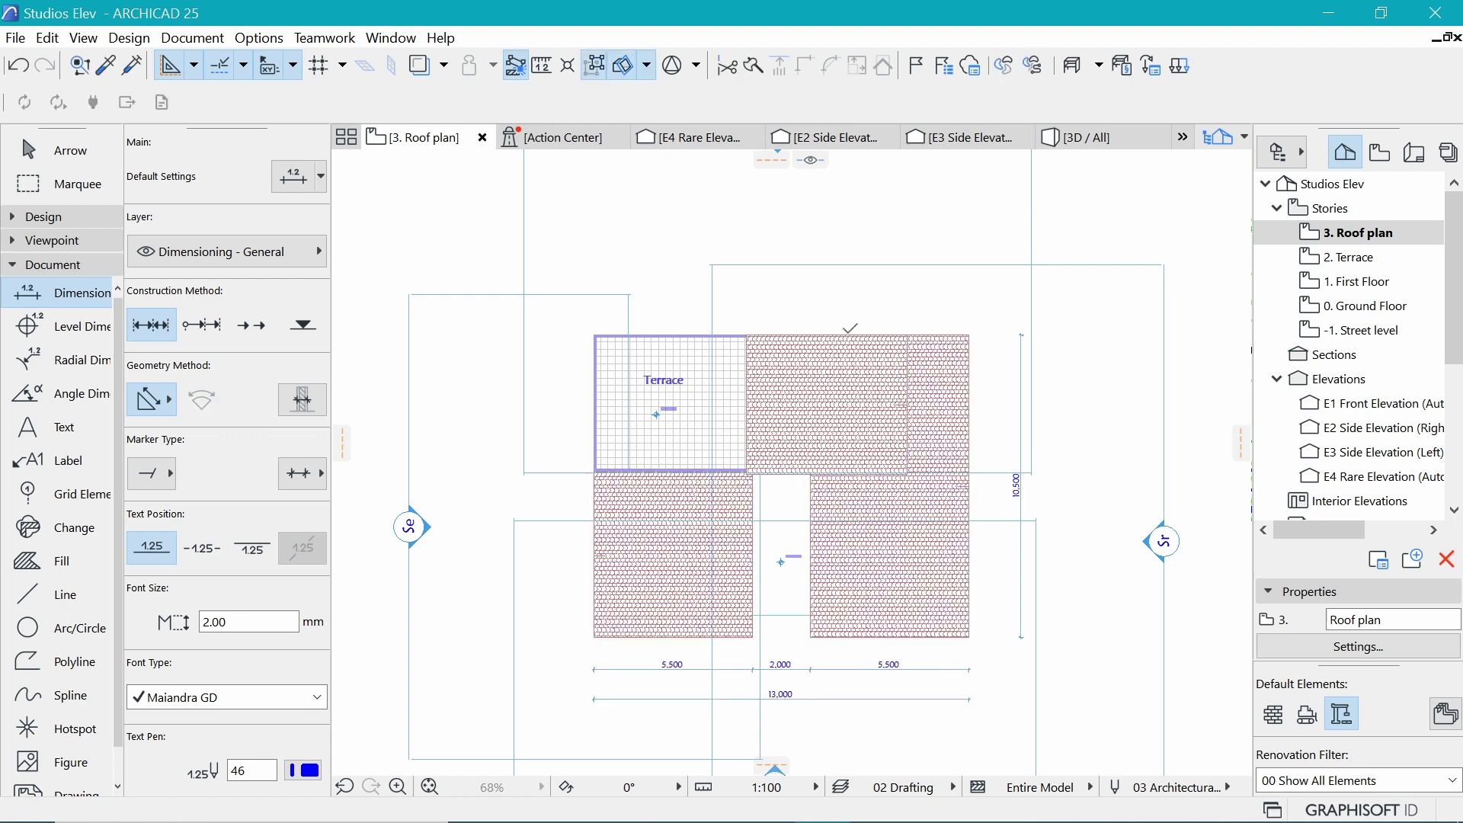
double_click(595, 335)
click(736, 260)
Add a dimension chain above the building across the terrace, the middle roof and the adjoining roof strip
click(670, 335)
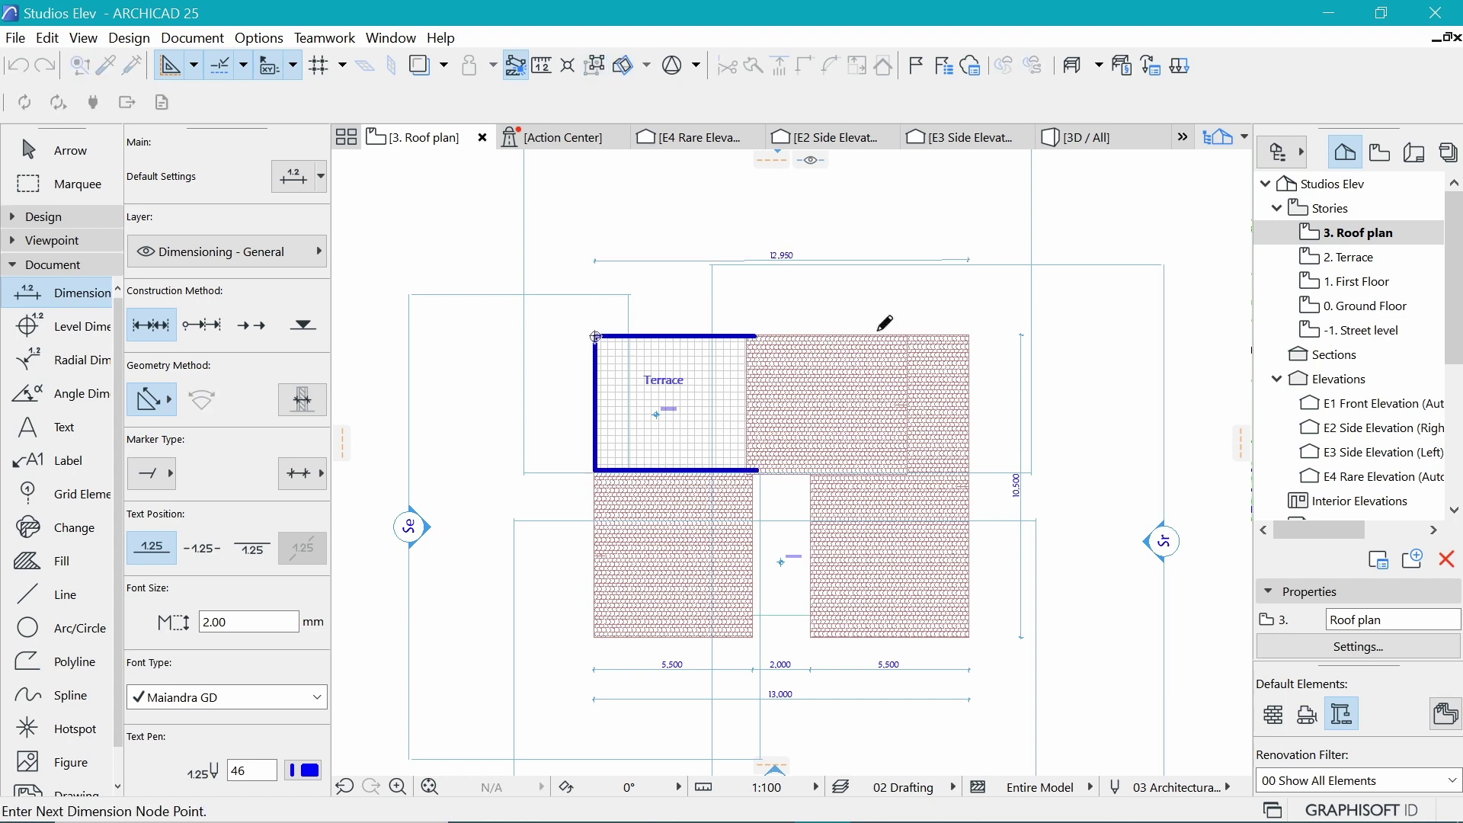
click(917, 335)
double_click(880, 286)
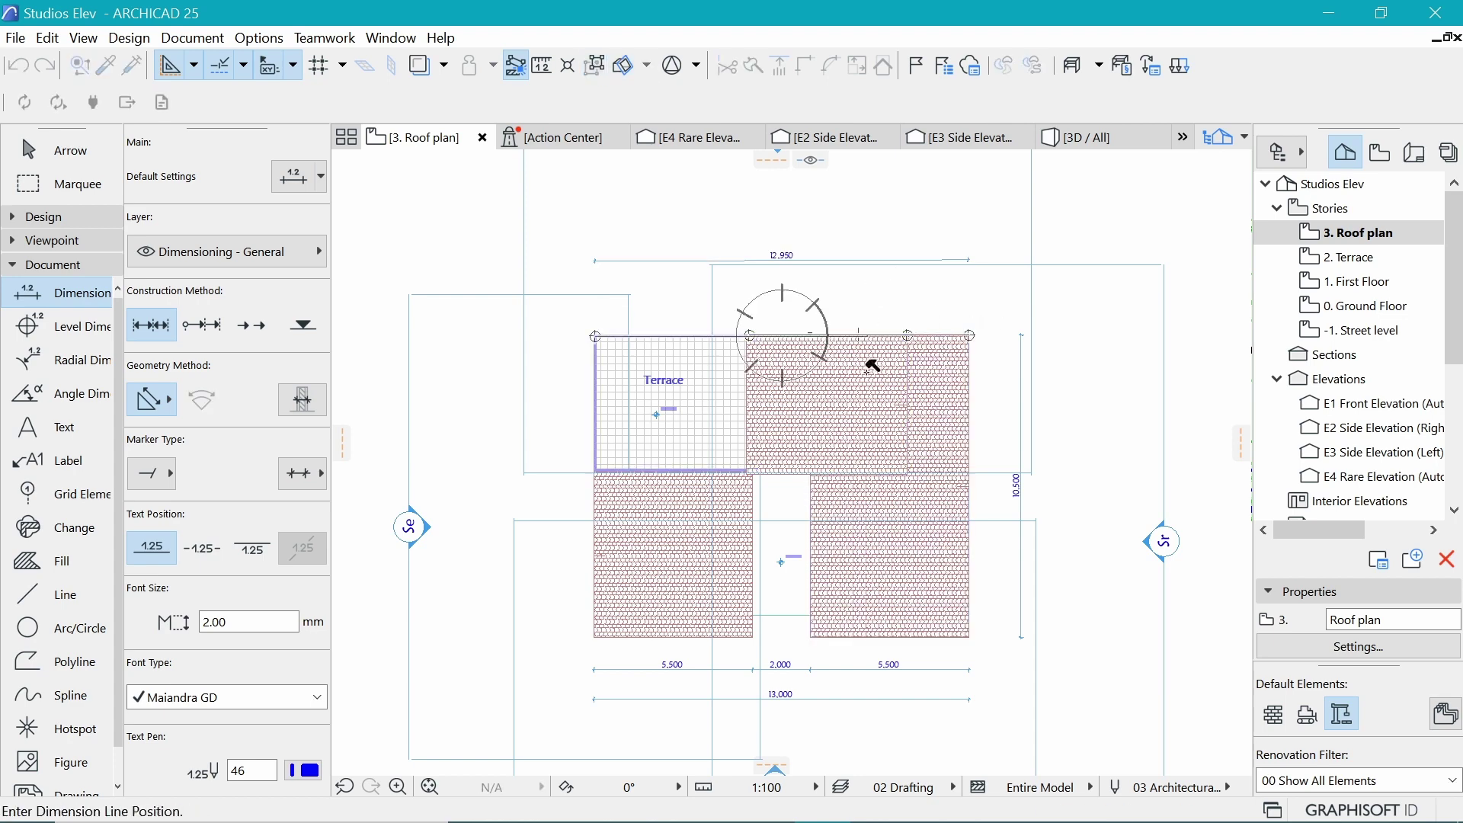
click(888, 294)
Correct the overall width dimension above the building so it starts at the terrace's outermost edge
click(868, 260)
key(Escape)
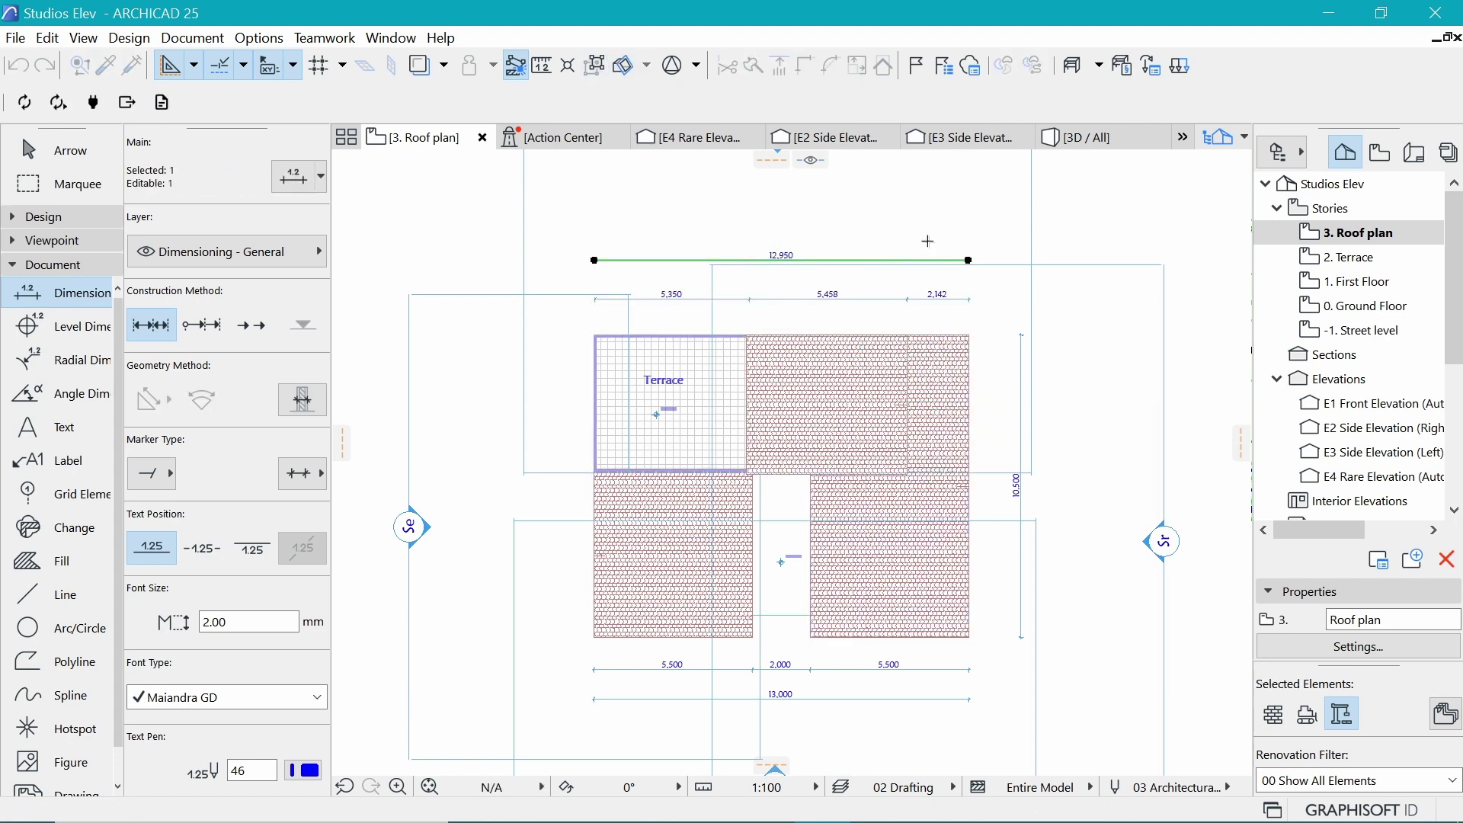
key(Escape)
shift+click(867, 259)
scroll(758, 244, up, 3)
scroll(410, 432, up, 3)
scroll(409, 433, down, 6)
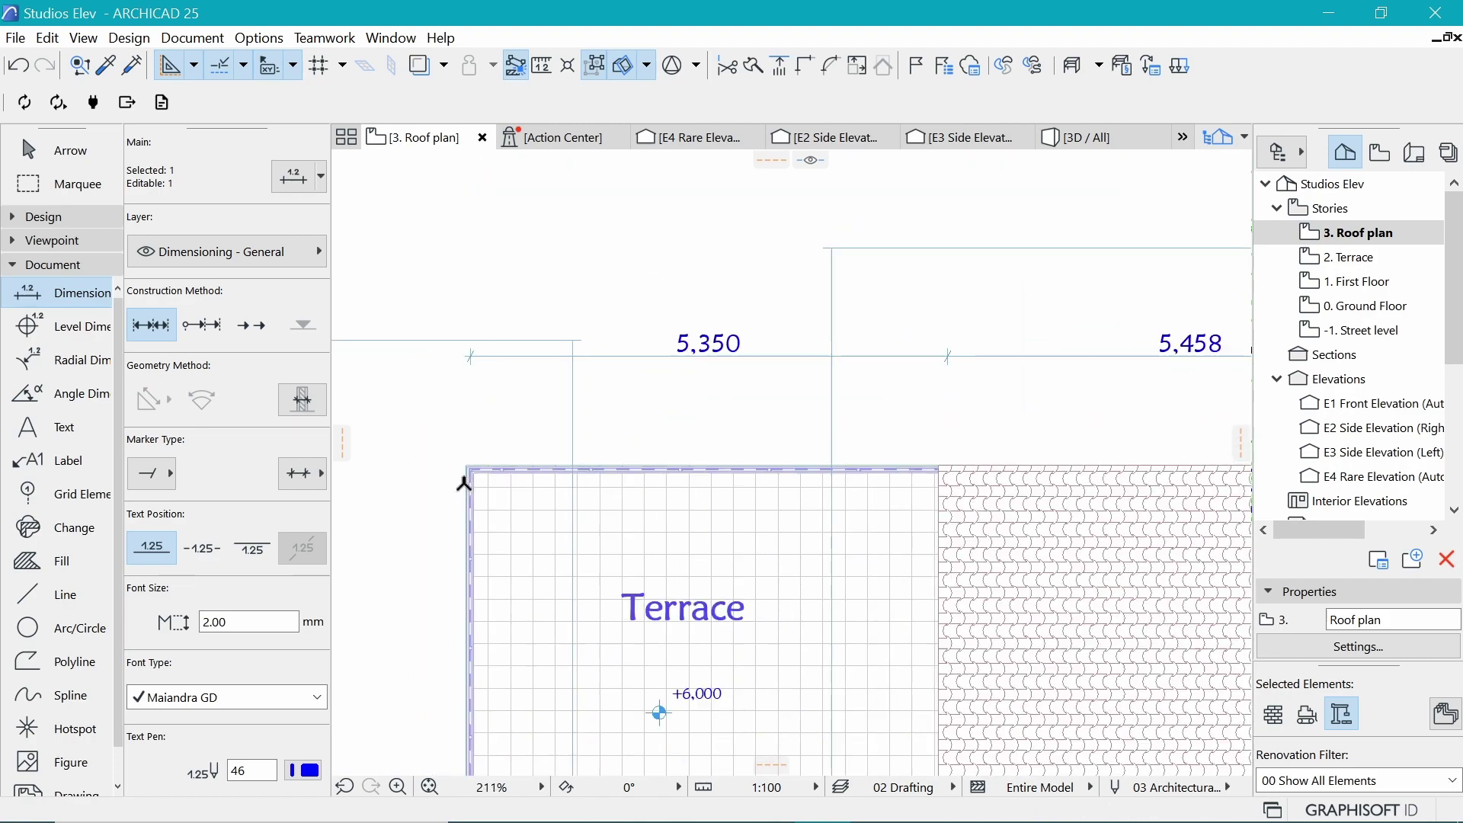
key(Escape)
key(Delete)
scroll(814, 213, down, 2)
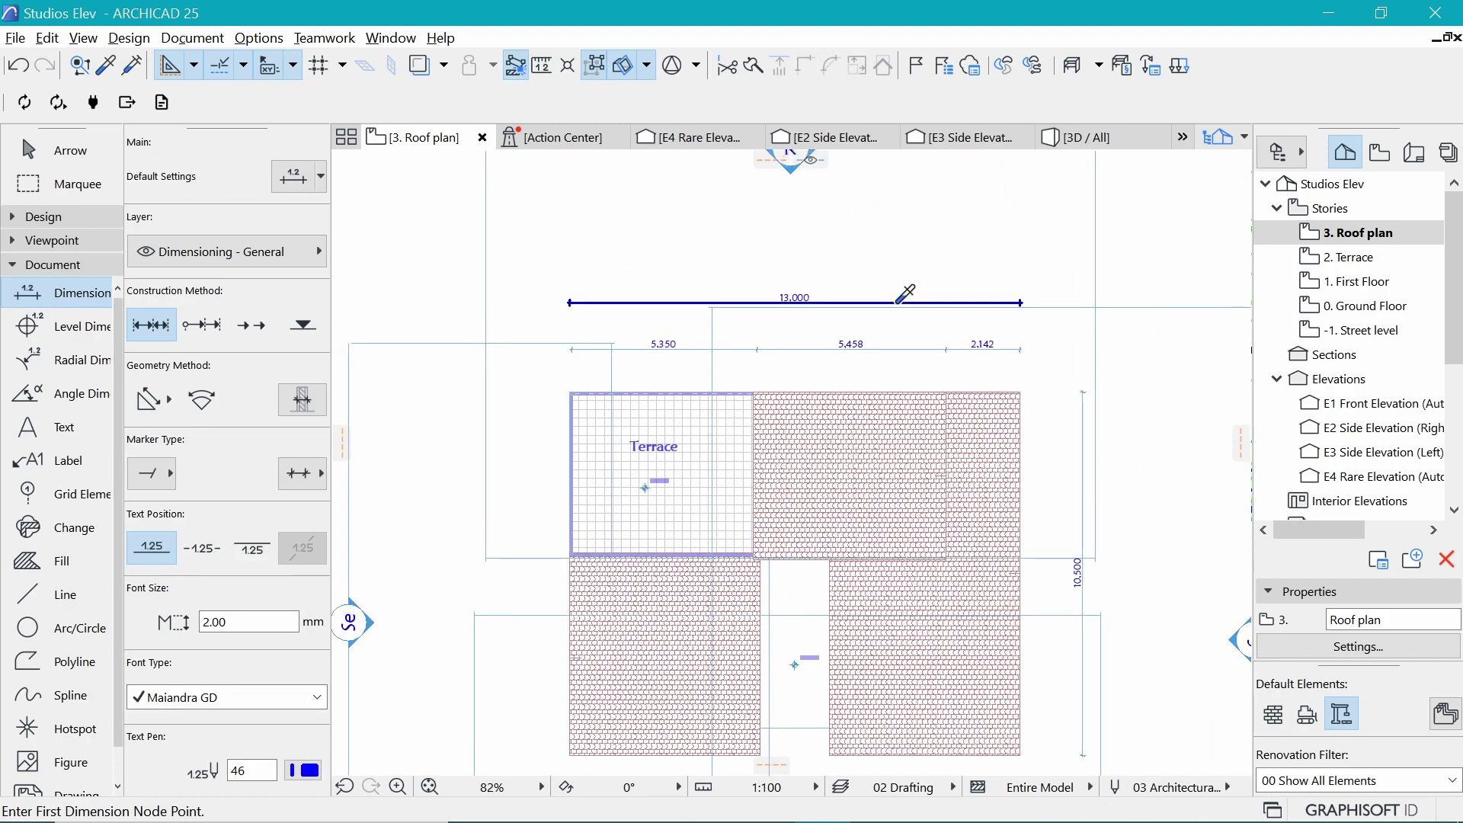
Dimension the depths of the terrace and the lower roof in one chain along the building's terrace side
scroll(912, 458, down, 3)
scroll(757, 548, up, 4)
scroll(757, 549, down, 1)
click(750, 630)
click(751, 429)
click(751, 267)
double_click(696, 308)
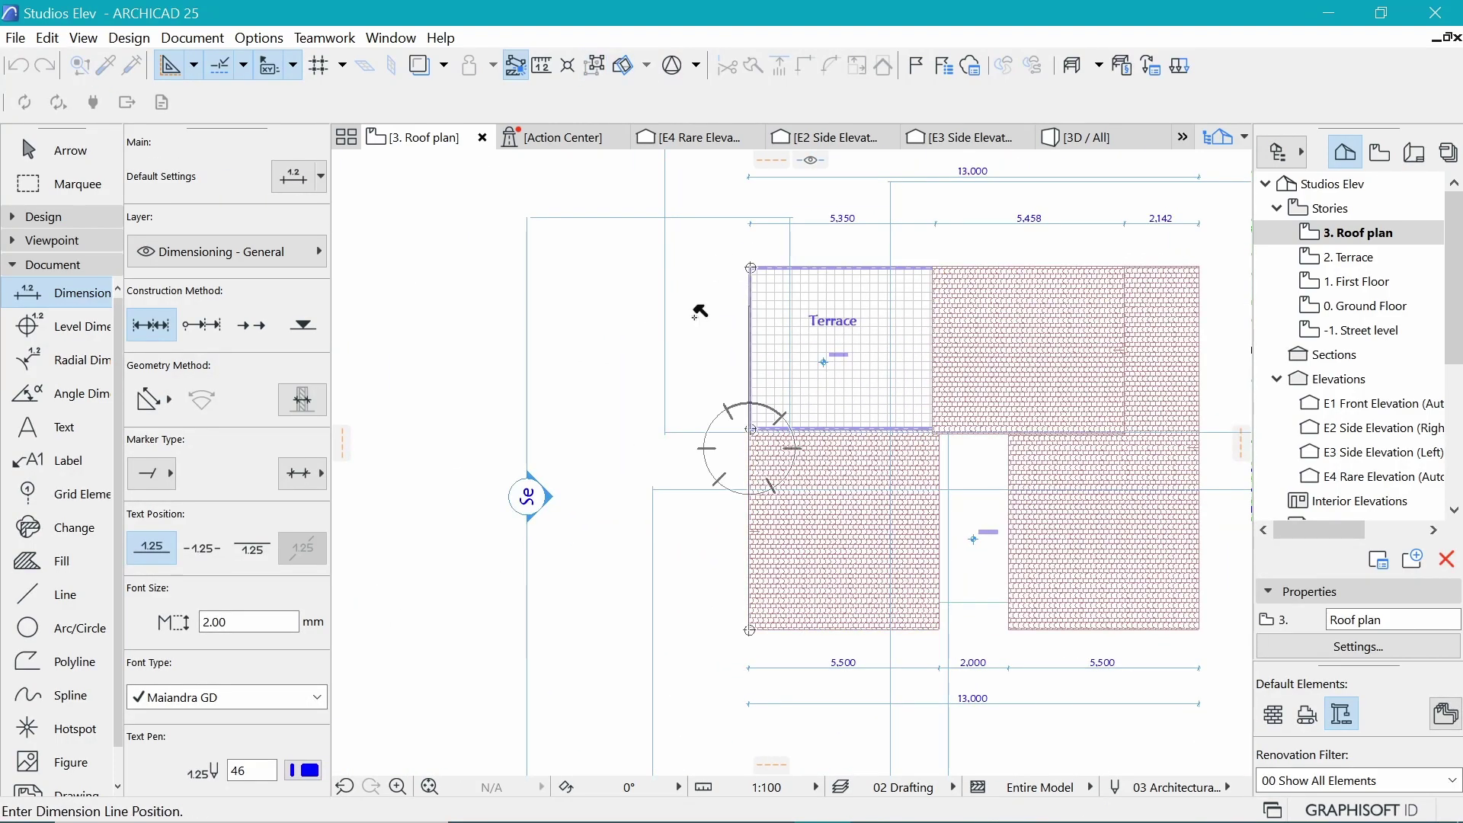
click(706, 495)
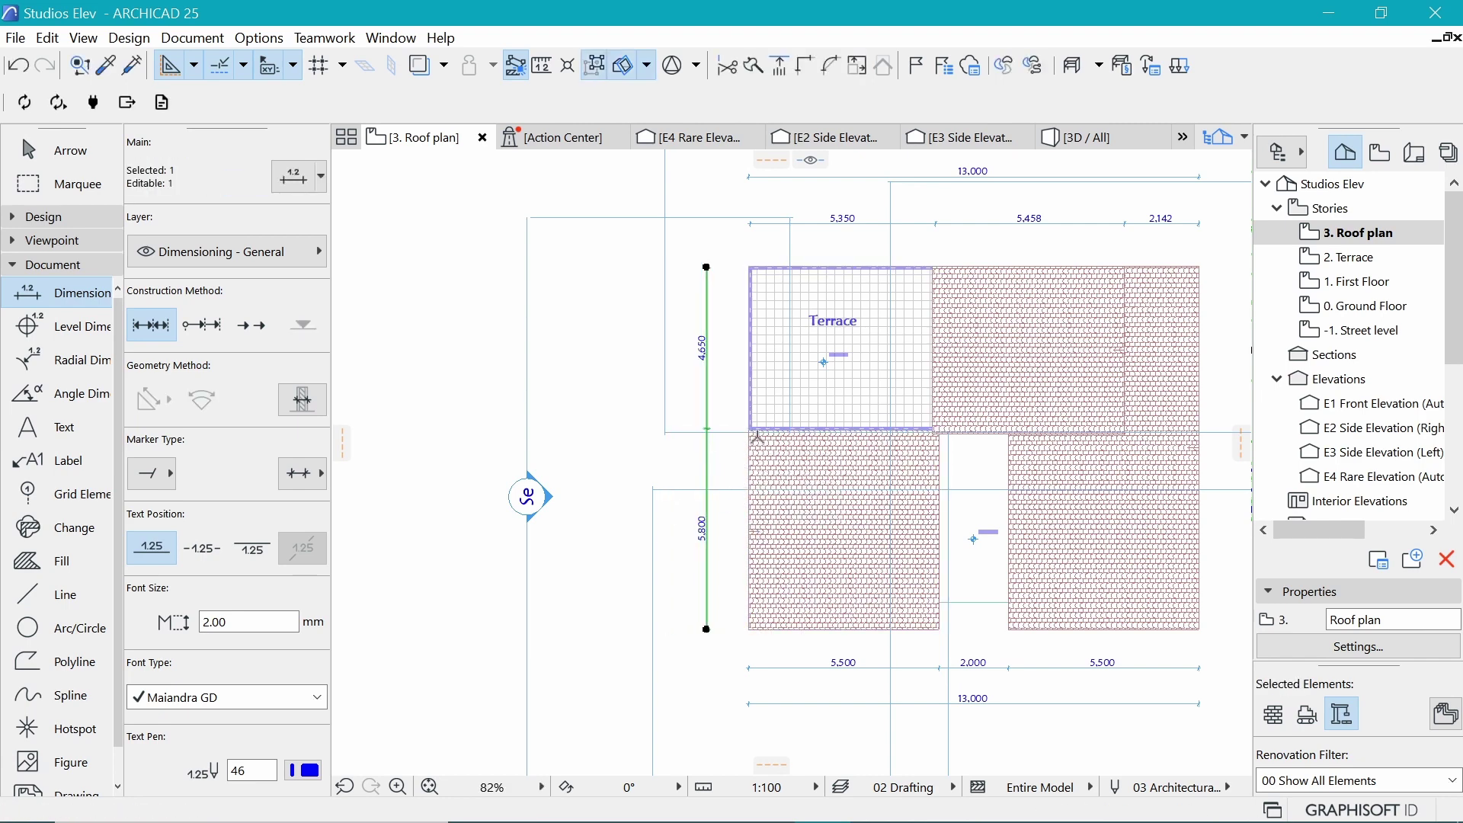
key(Escape)
Add the overall depth dimension outside the terrace-side chain
click(749, 630)
click(750, 267)
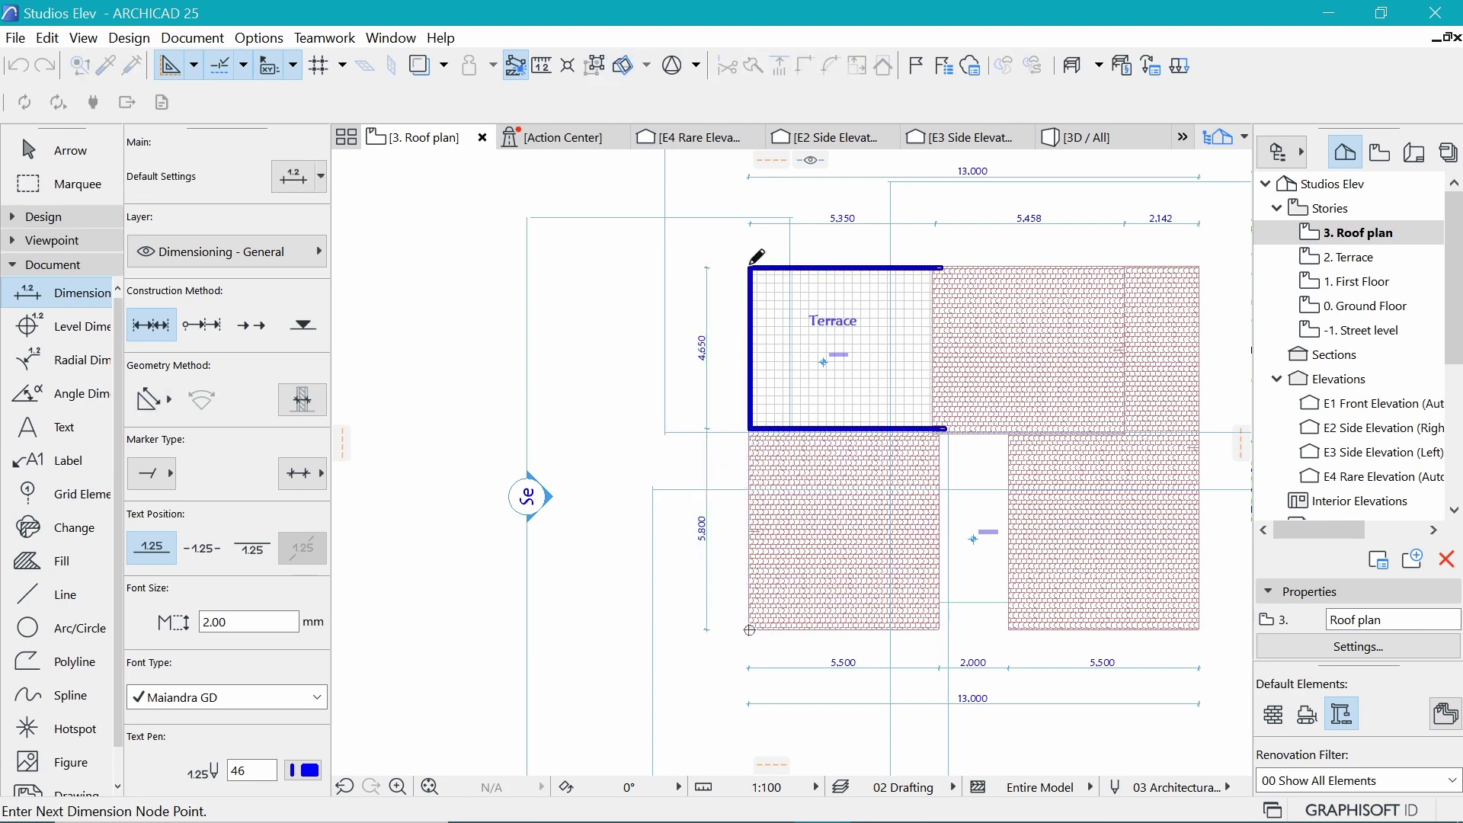
double_click(671, 297)
click(683, 313)
Dimension the upper and lower roof depths in one chain inside the overall dimension on the side opposite the terrace
scroll(603, 316, down, 3)
scroll(899, 331, up, 2)
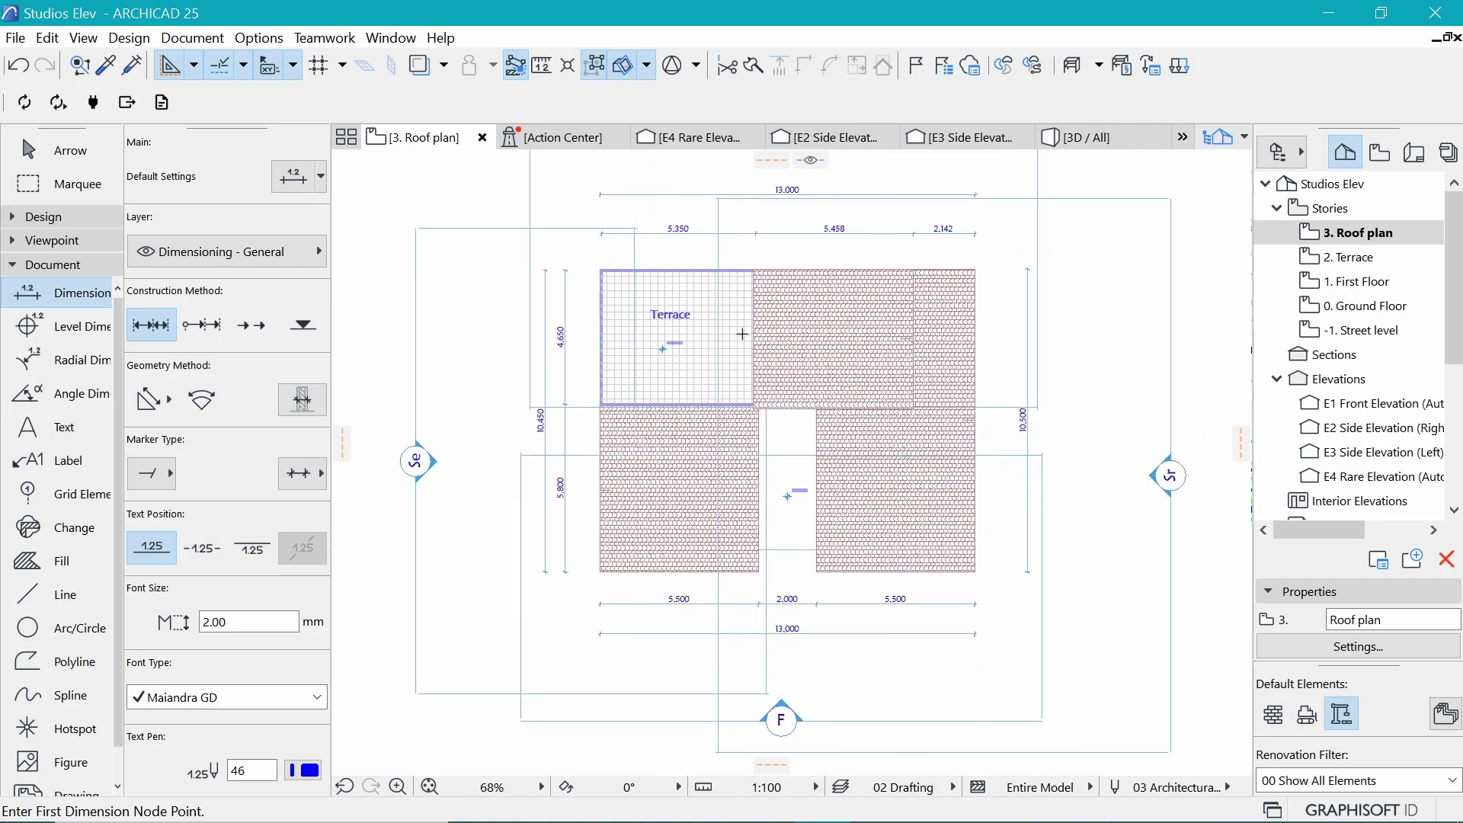
click(975, 572)
click(913, 409)
click(913, 269)
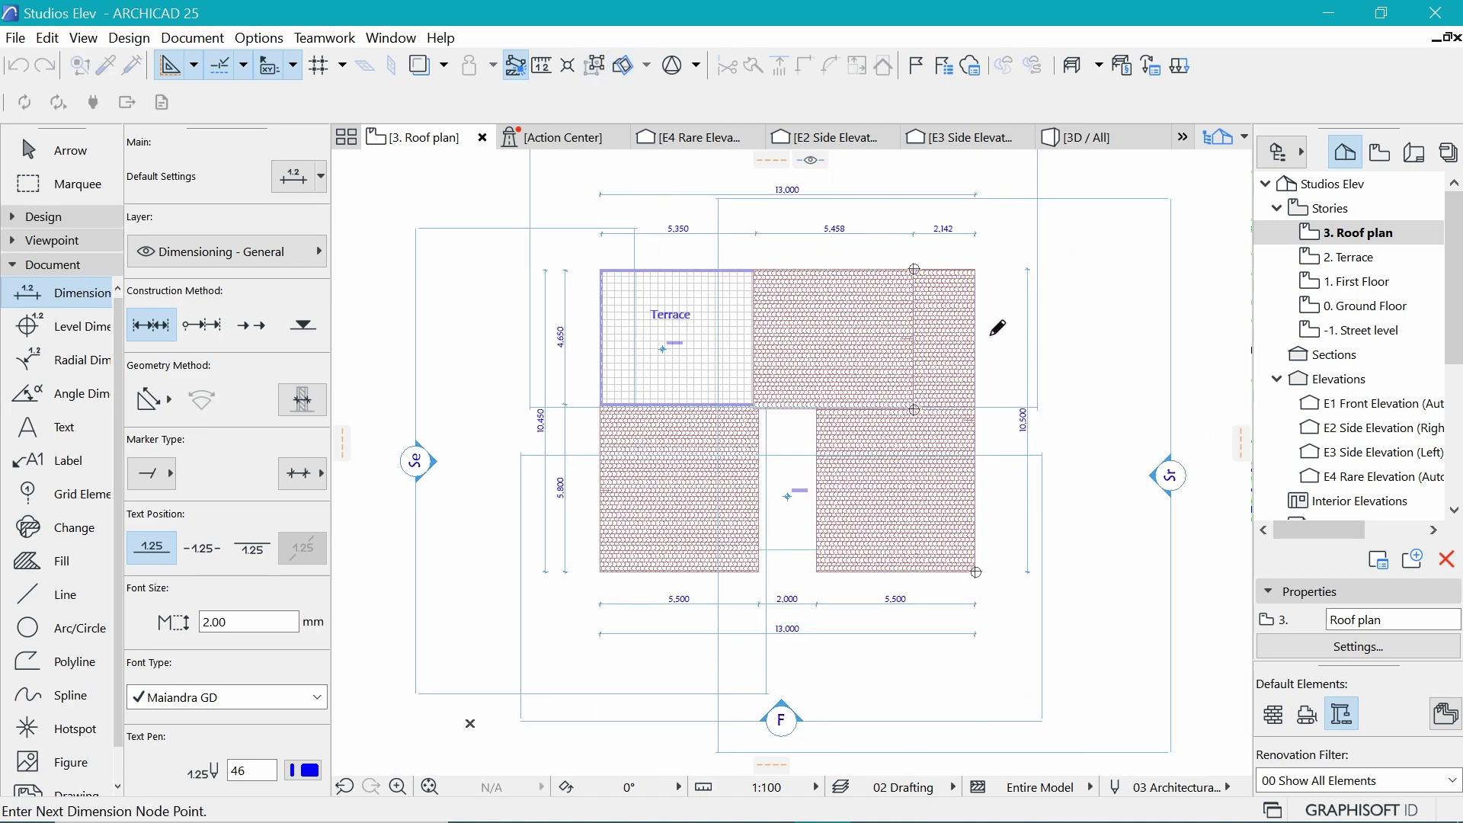
double_click(990, 336)
click(1004, 358)
key(Escape)
Set the uncut line pen of the roof beside the terrace to pen 12, 0.18 mm
scroll(996, 294, down, 2)
scroll(991, 296, up, 3)
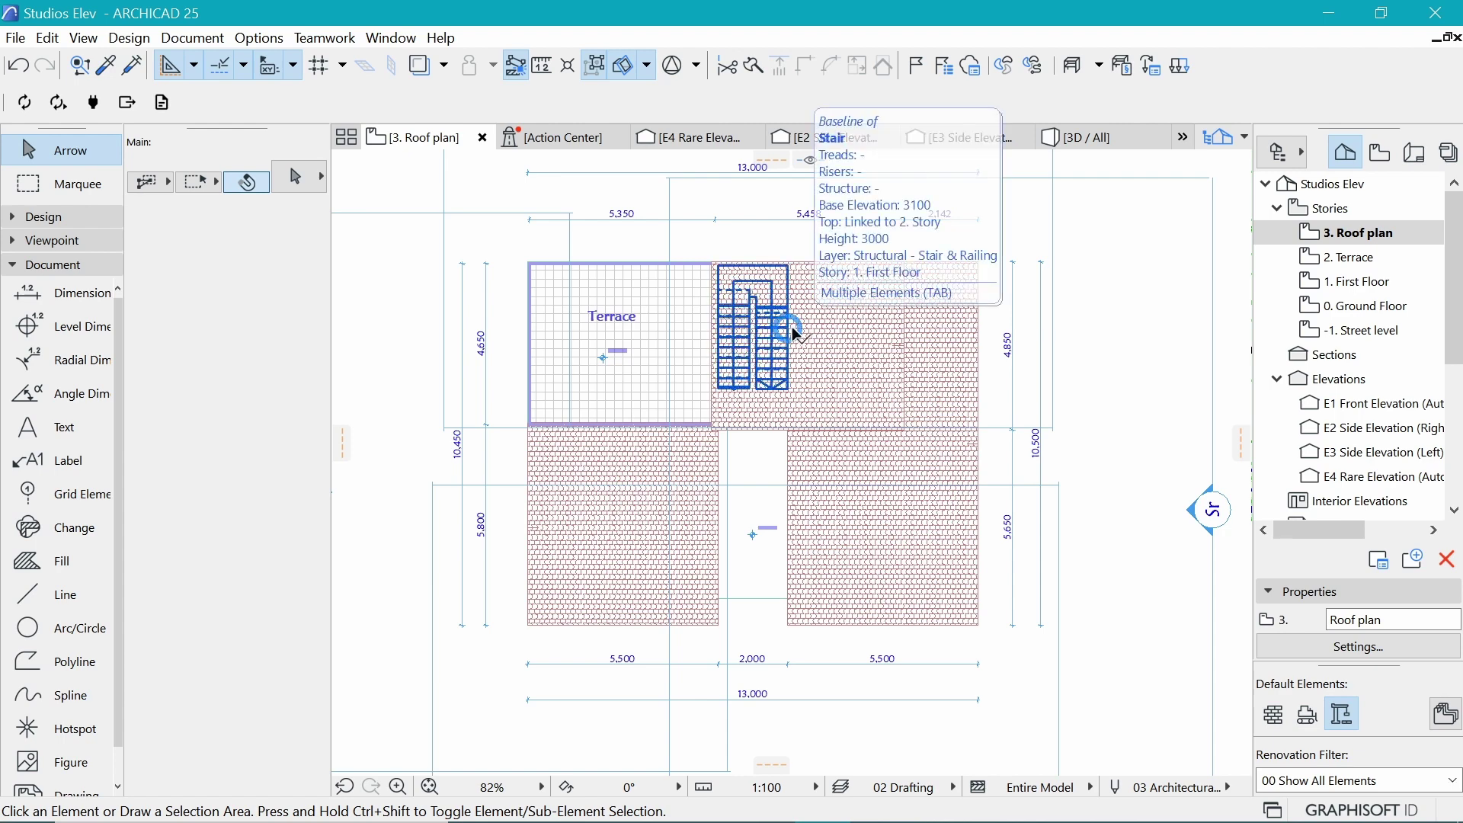
click(773, 268)
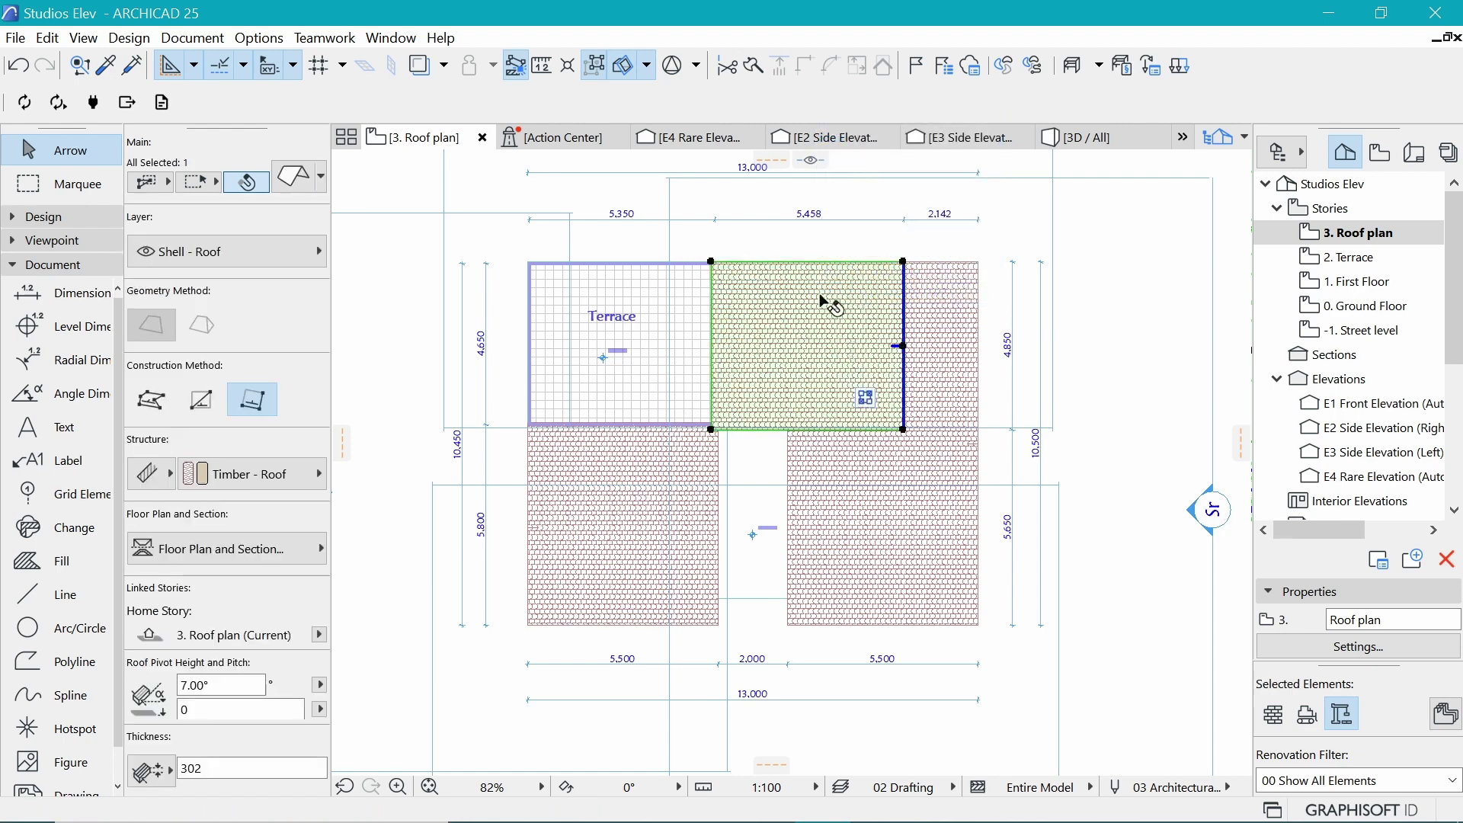
scroll(835, 284, up, 1)
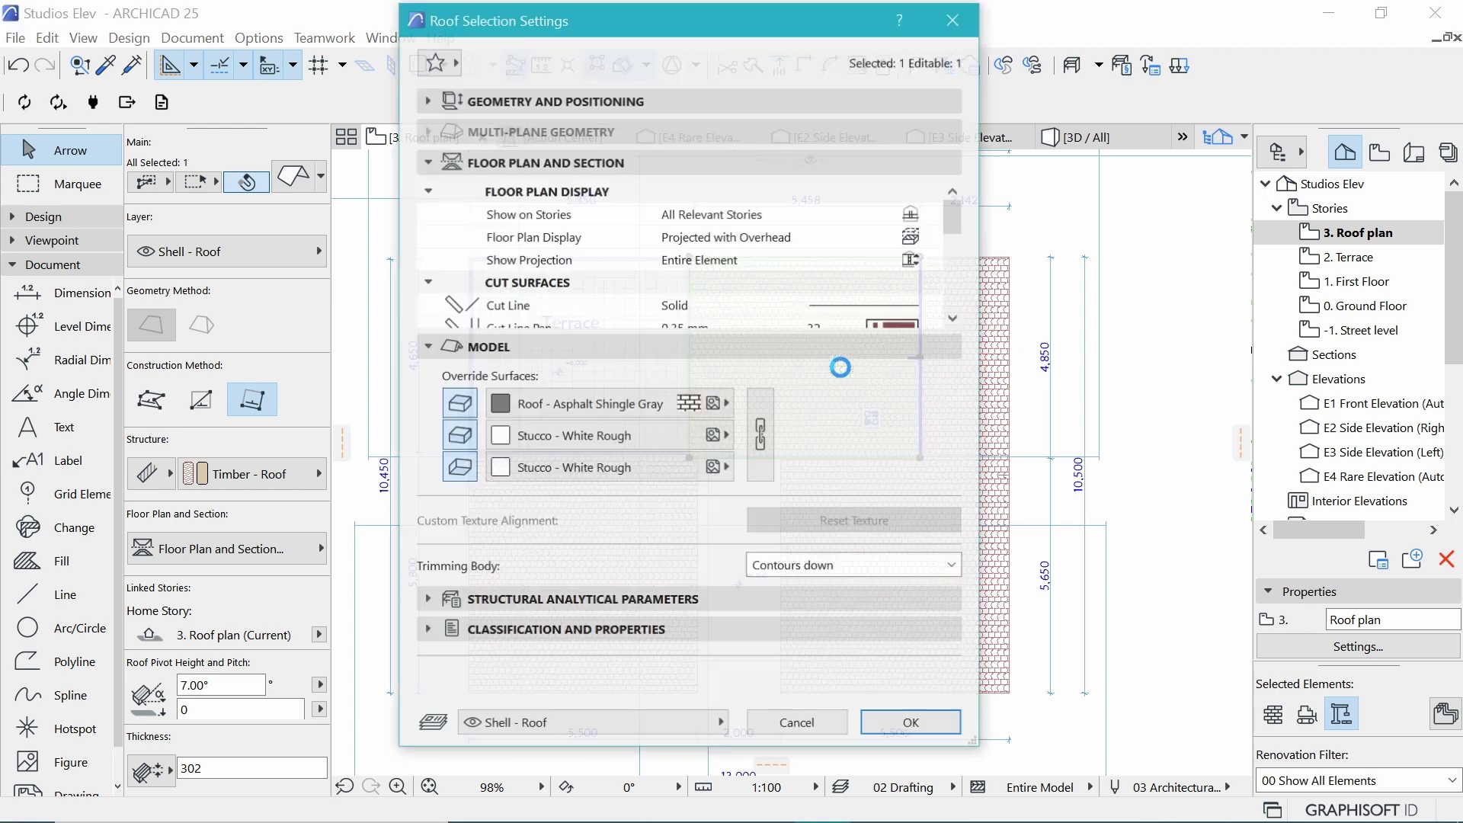
scroll(819, 304, down, 3)
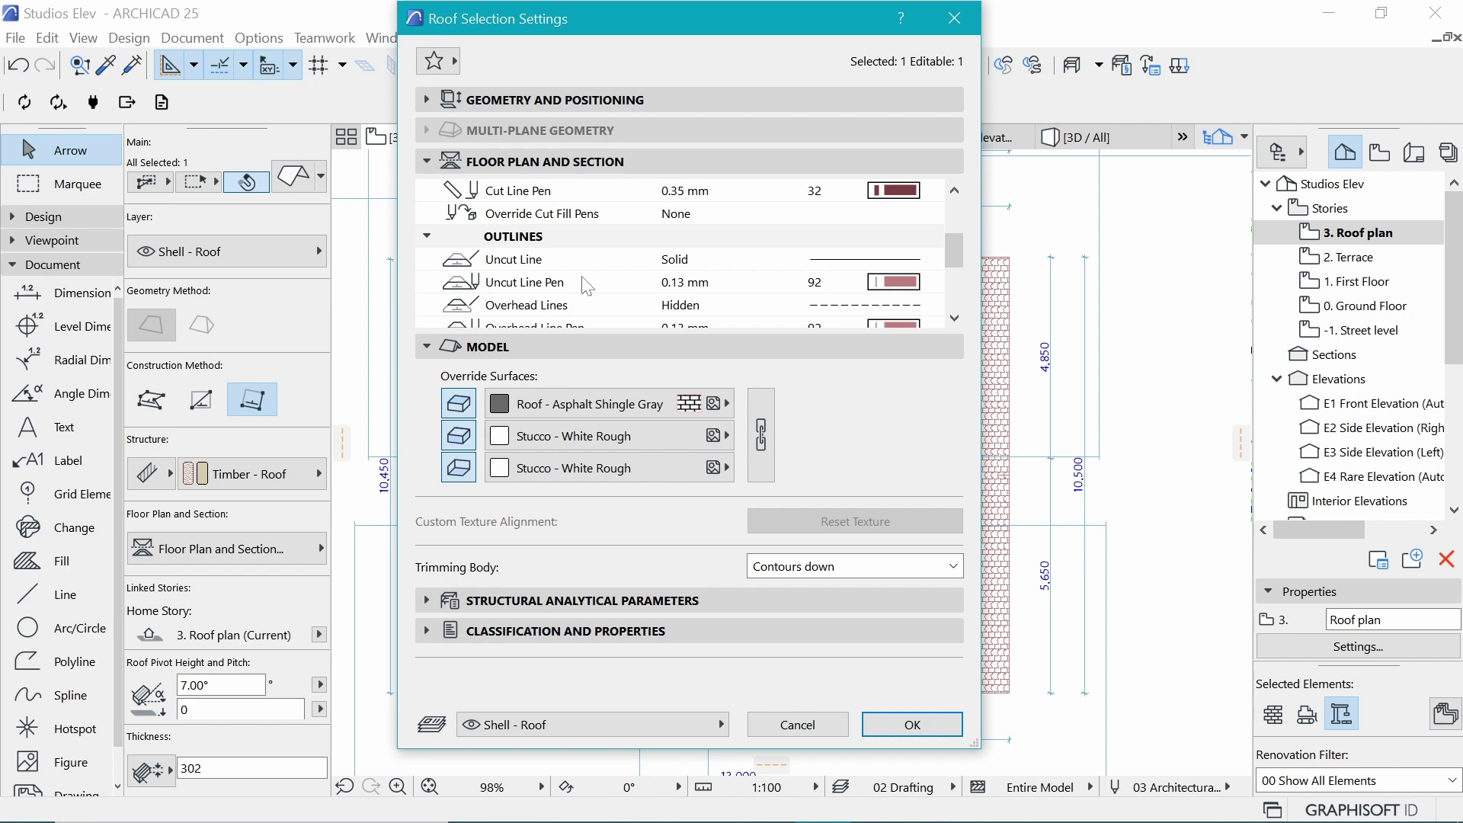
scroll(657, 260, down, 1)
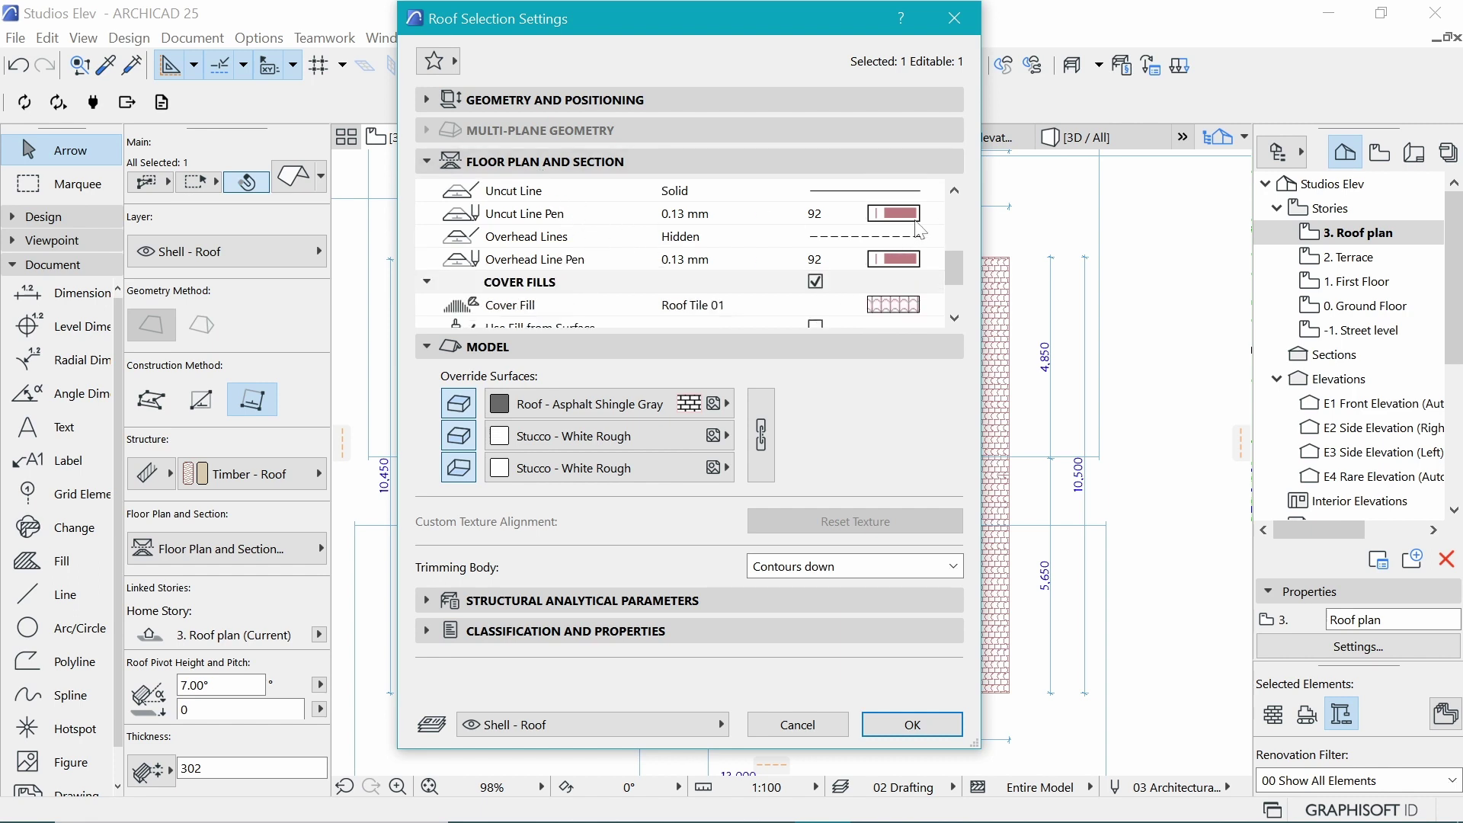
click(930, 219)
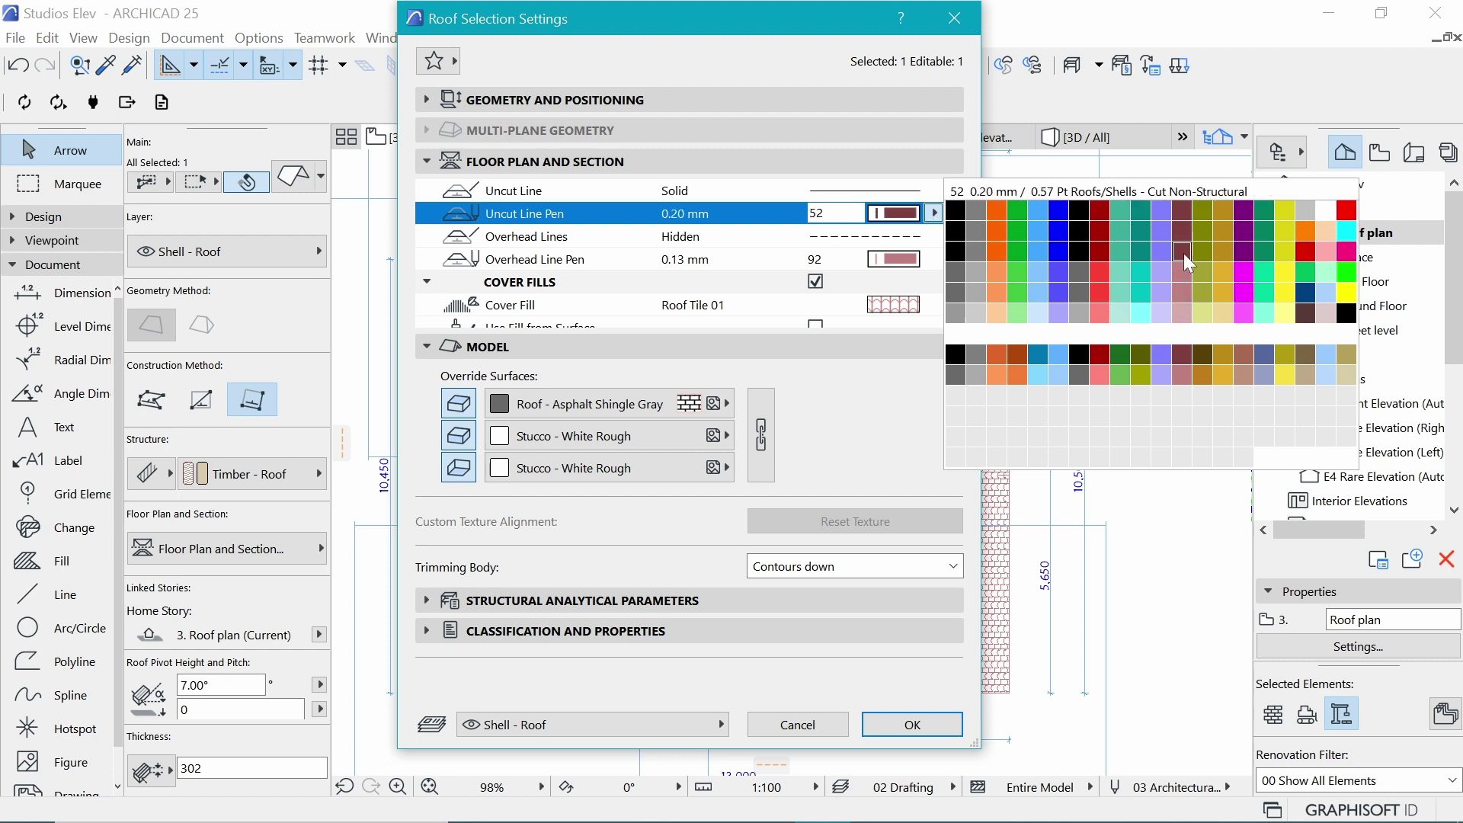
click(1182, 209)
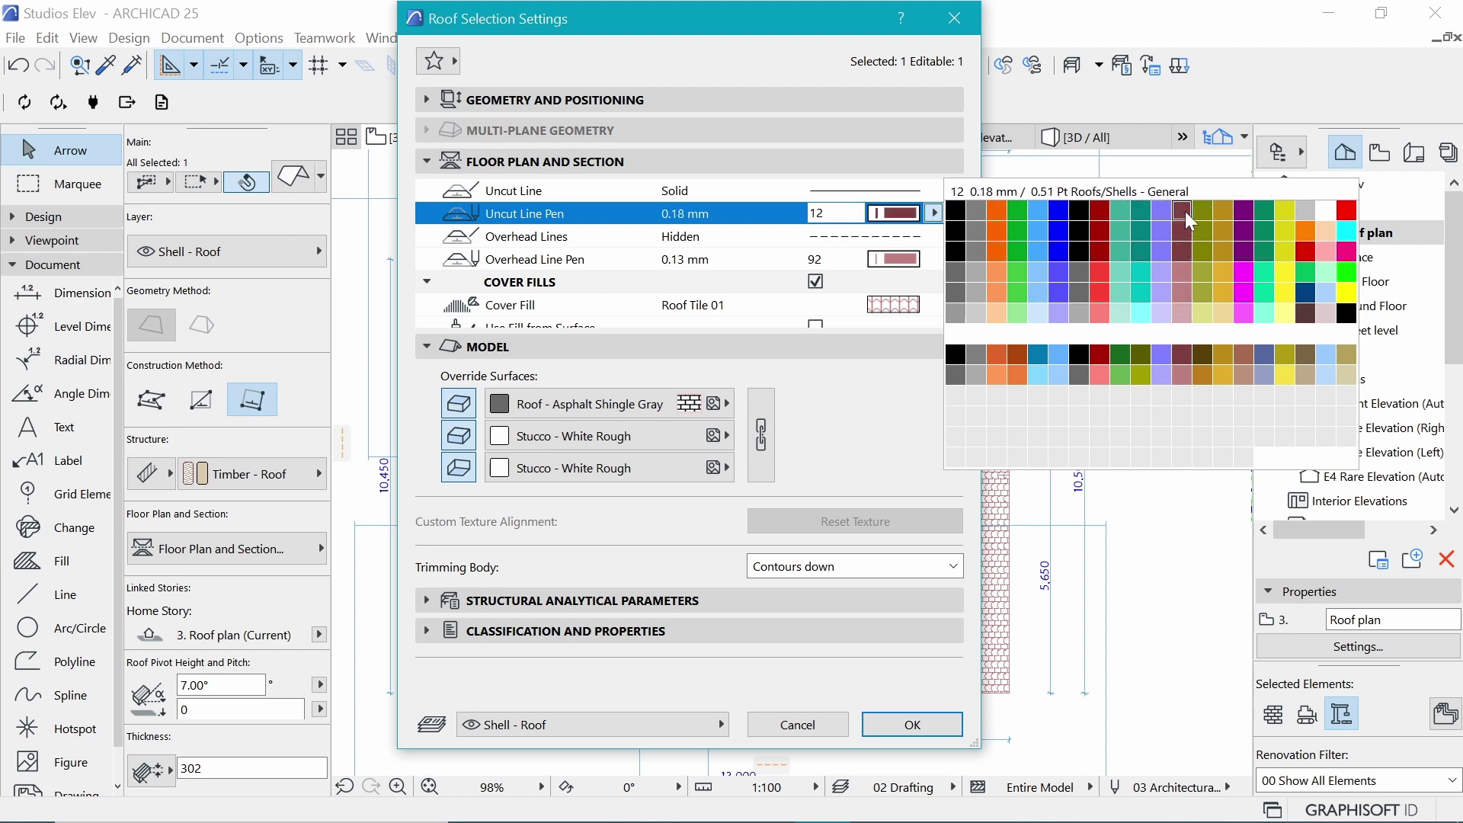
click(1186, 221)
click(912, 724)
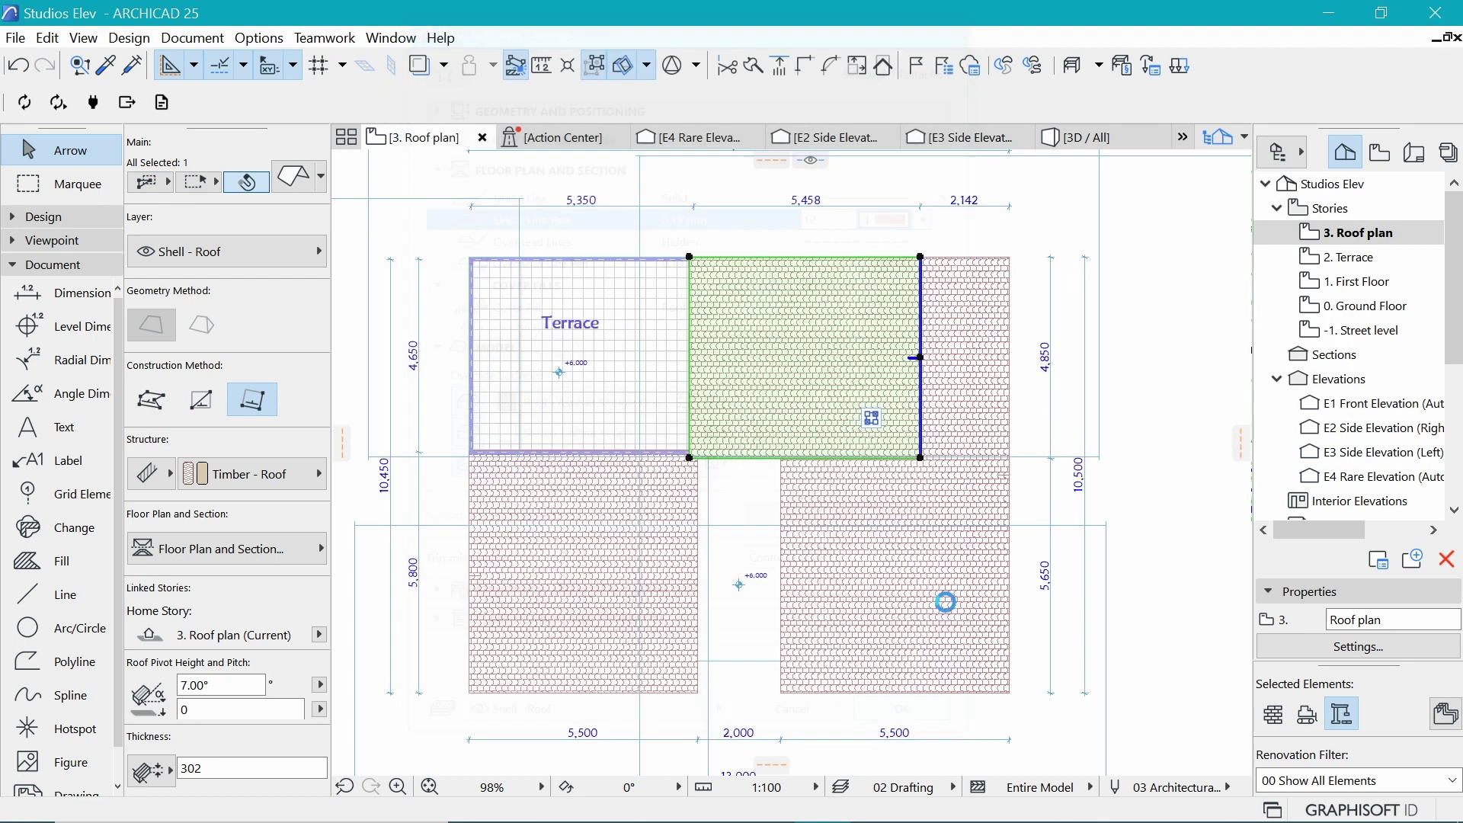
key(Escape)
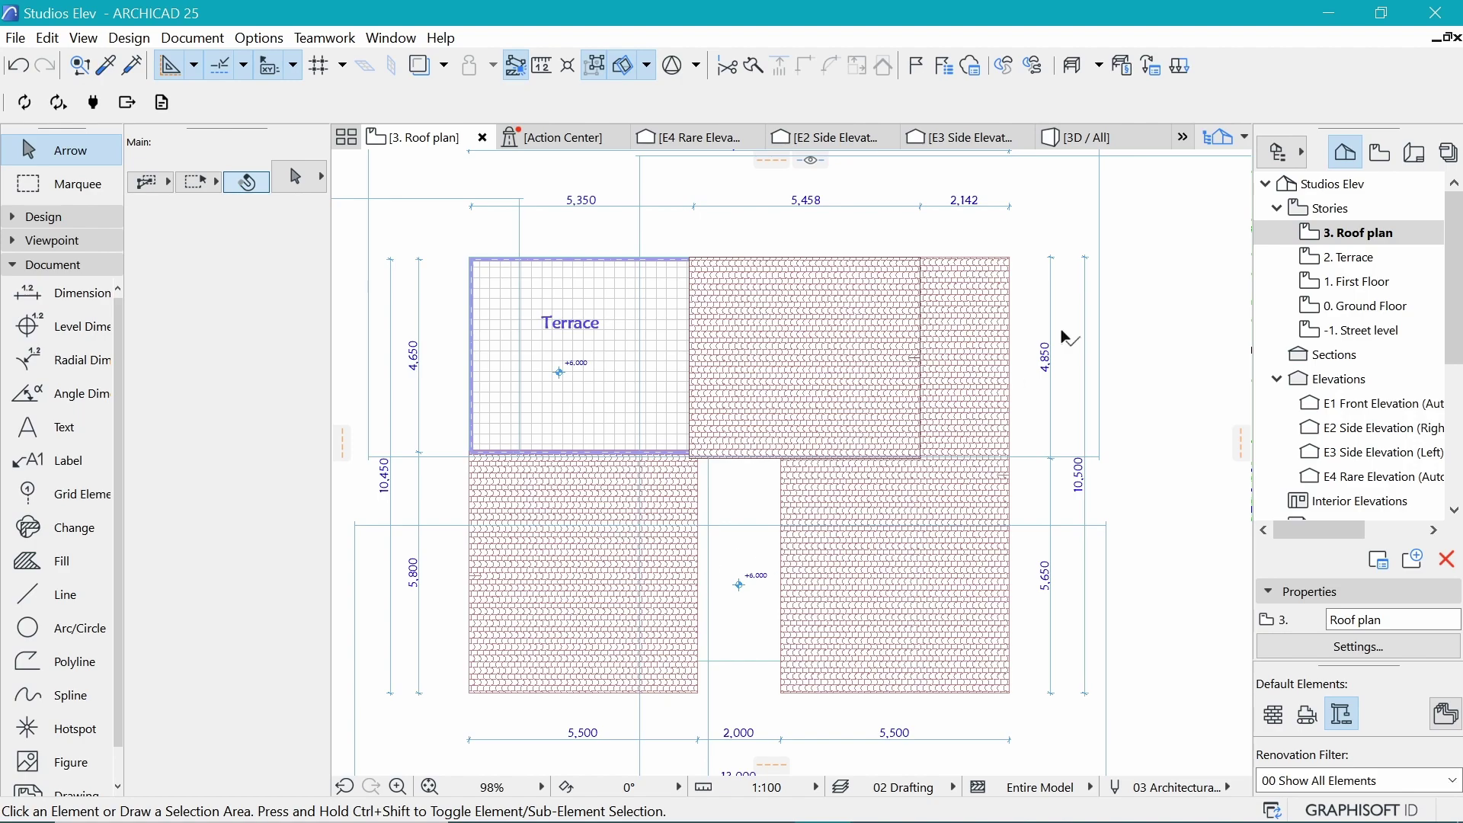
Set the cover fill foreground pen of the roof beside the terrace to pen 12, 0.18 mm
scroll(982, 293, up, 4)
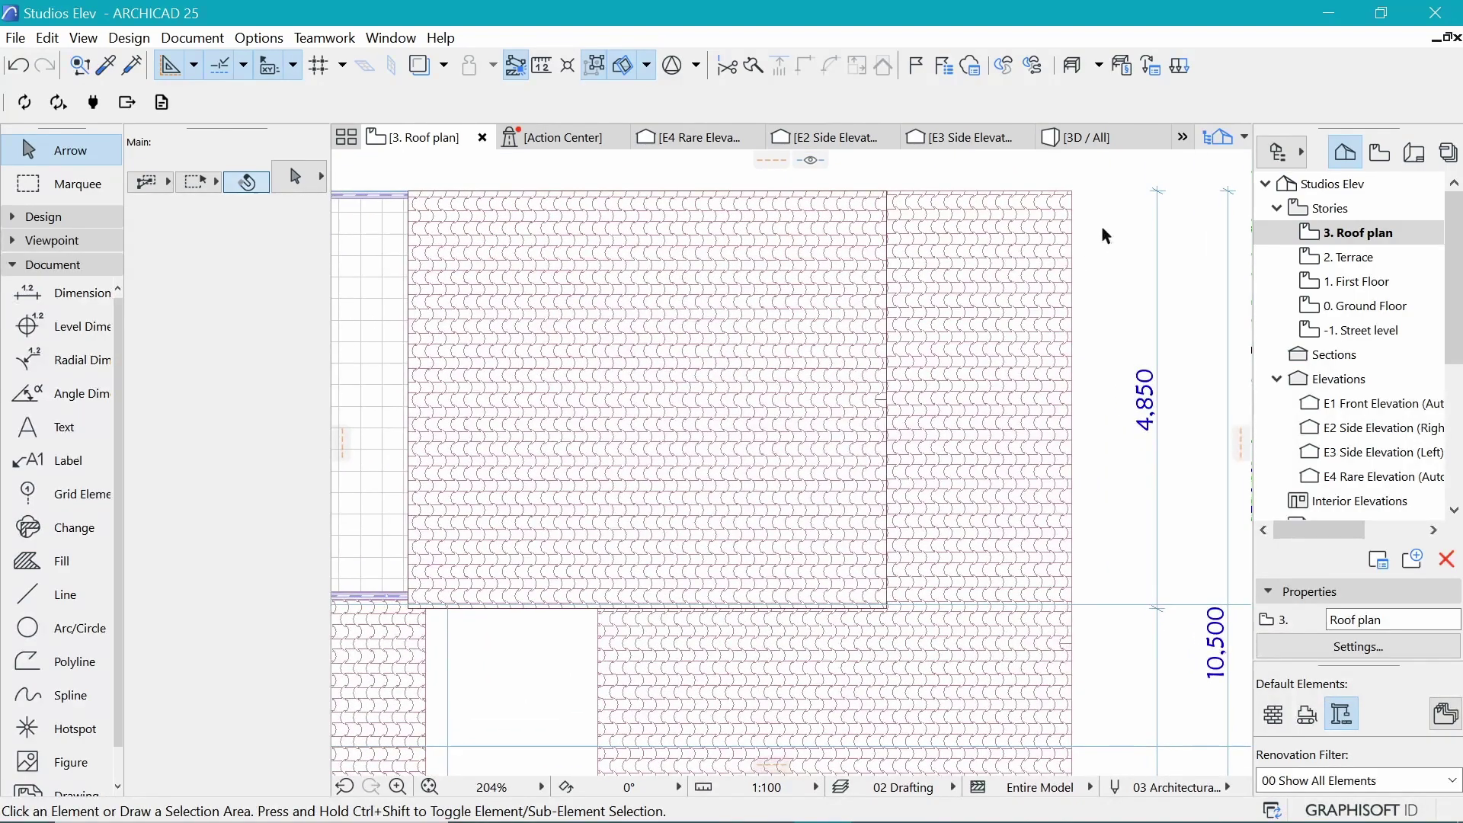
right_click(1103, 226)
click(1156, 315)
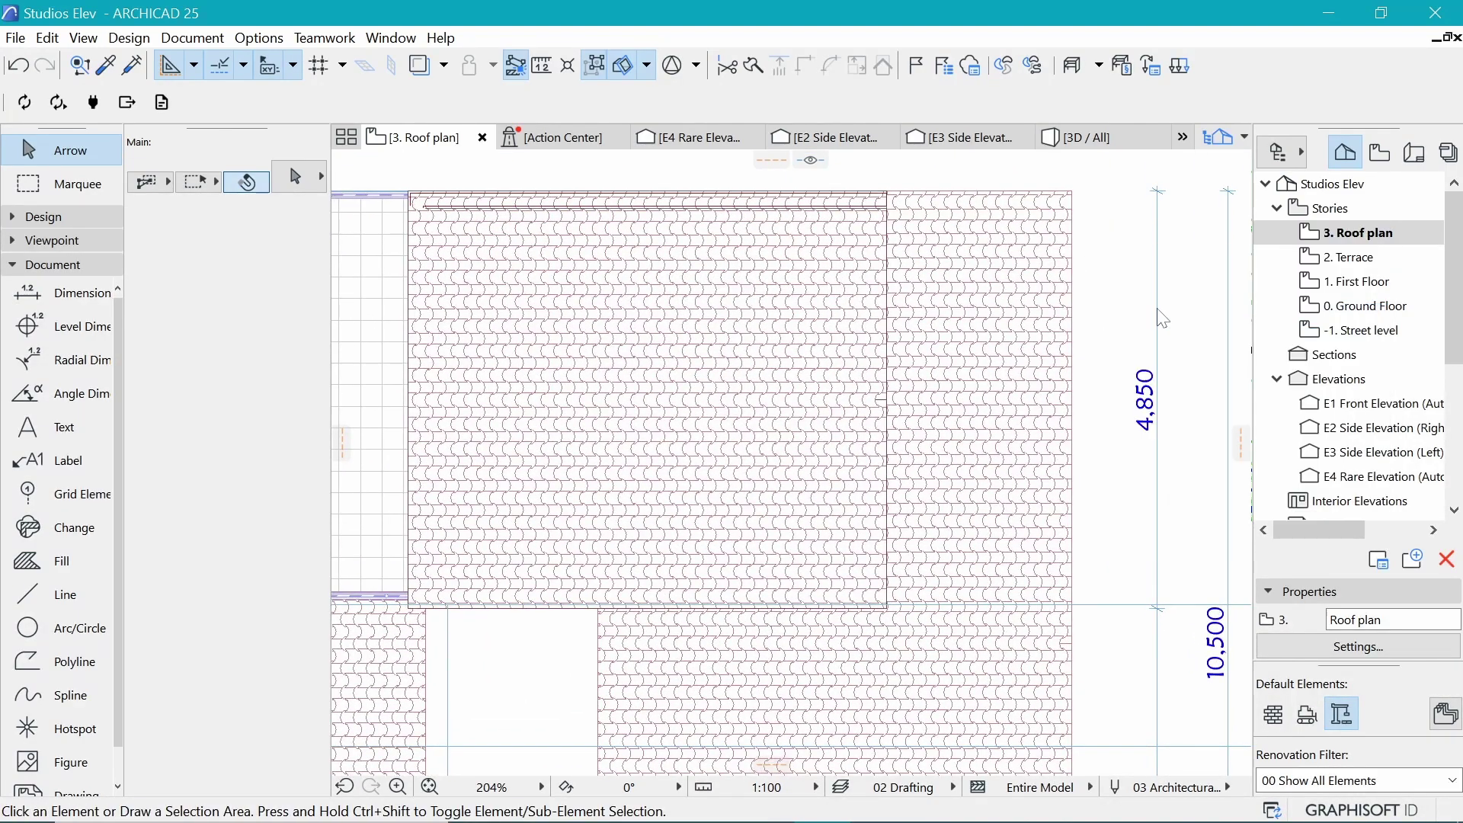
scroll(1012, 301, up, 2)
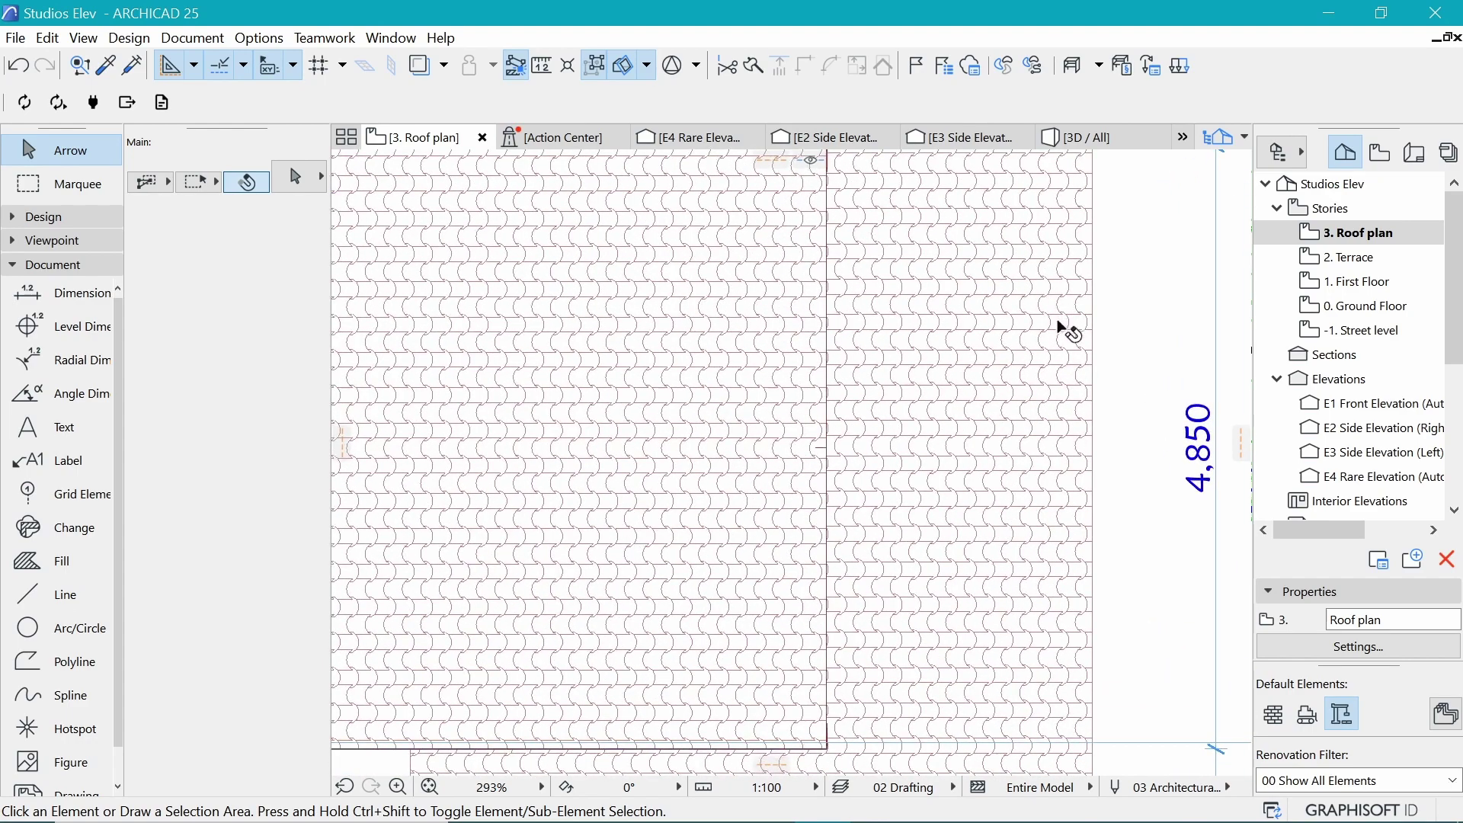
scroll(1063, 332, up, 2)
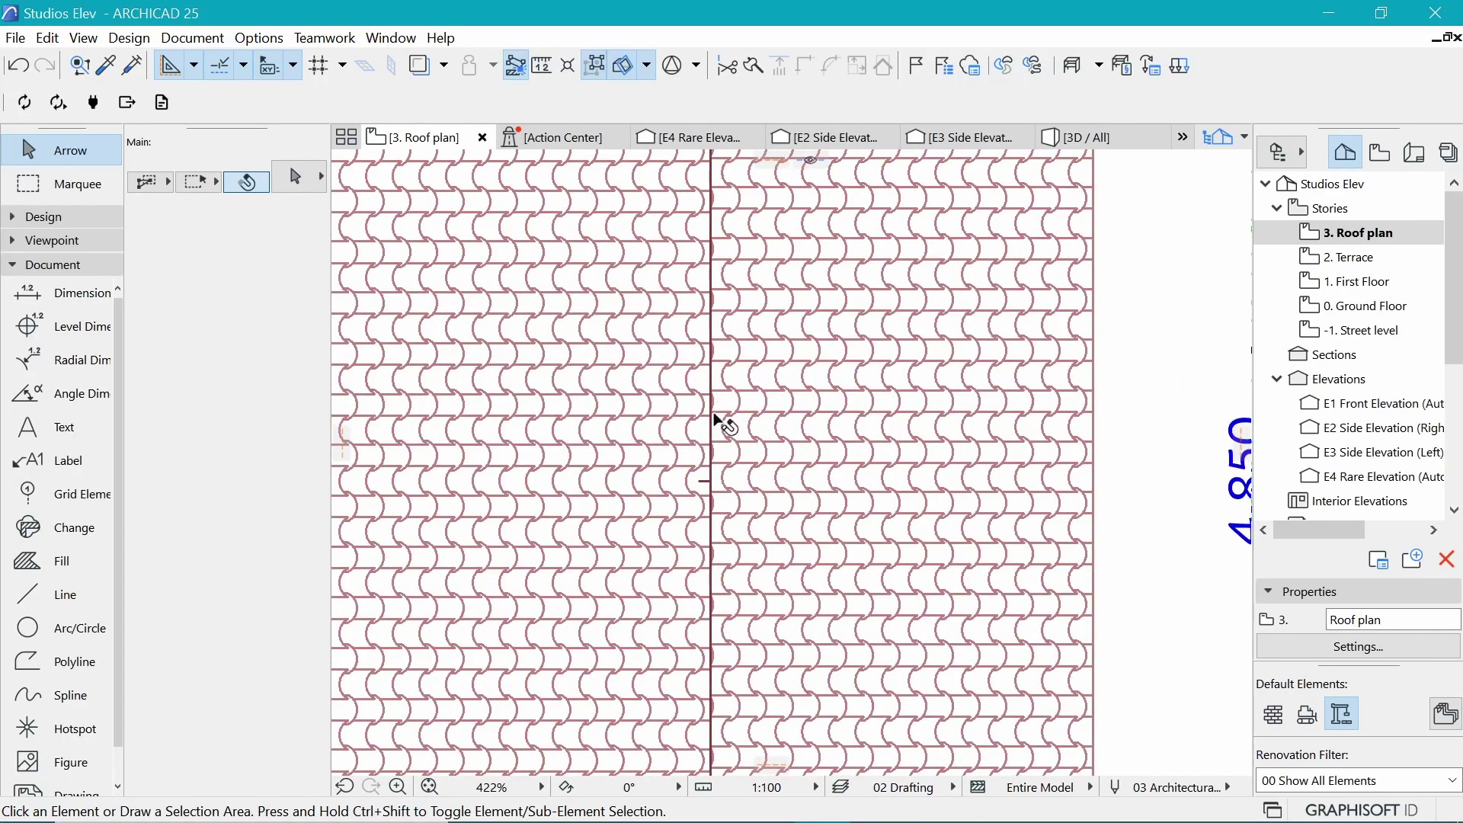
click(626, 437)
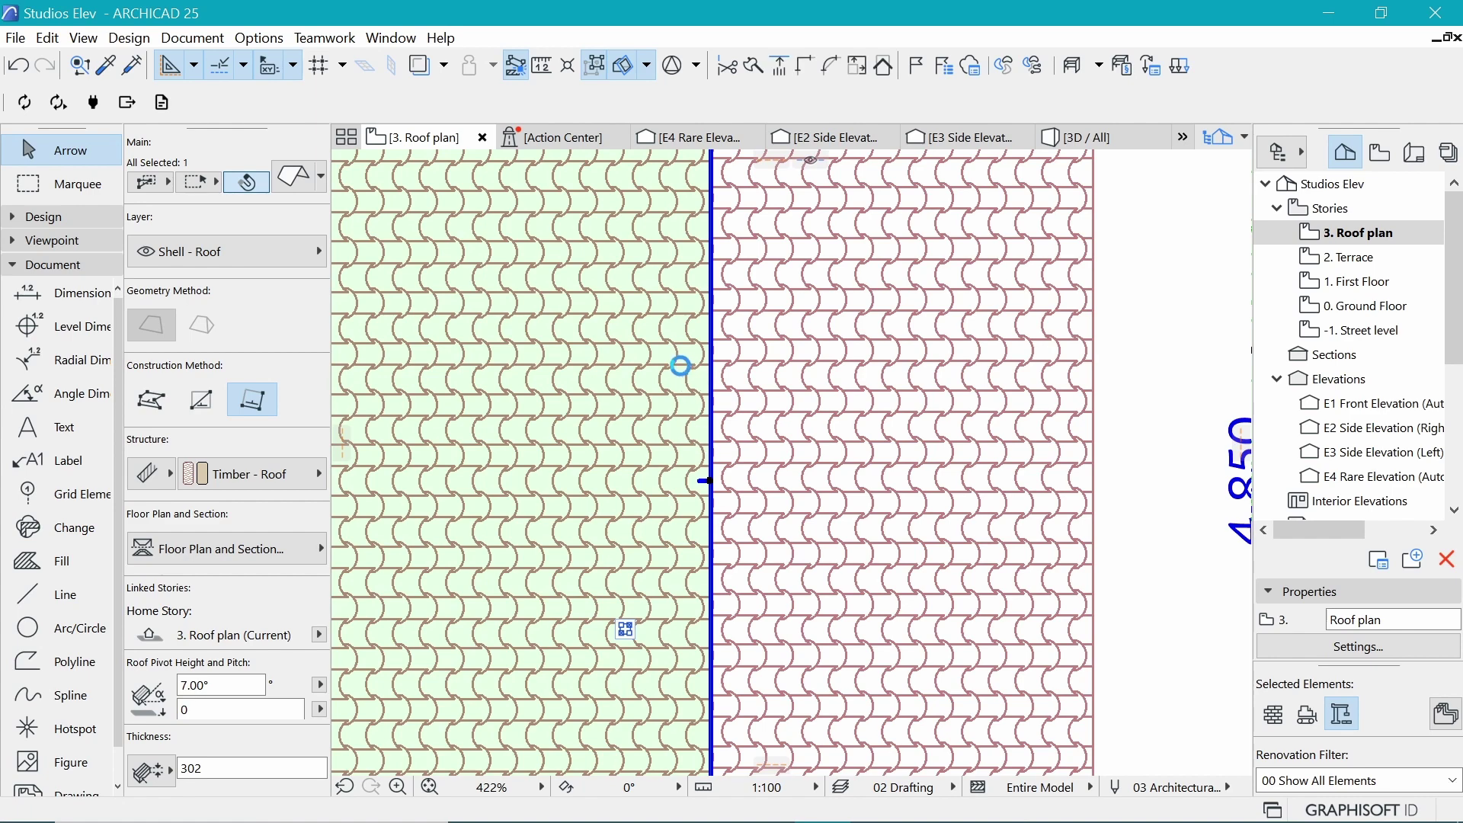
double_click(683, 364)
scroll(889, 289, down, 4)
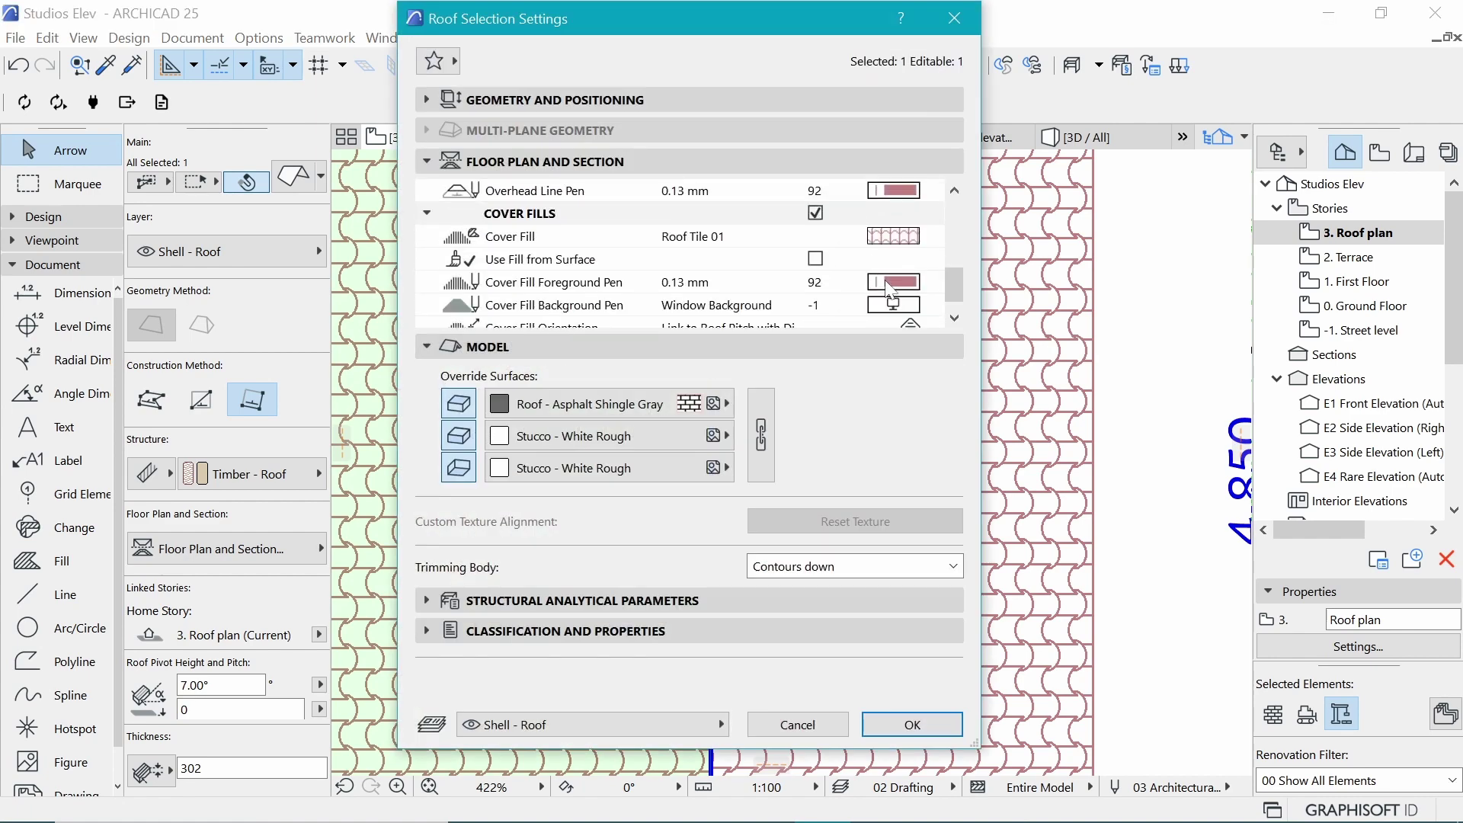
scroll(880, 275, down, 1)
scroll(681, 284, up, 3)
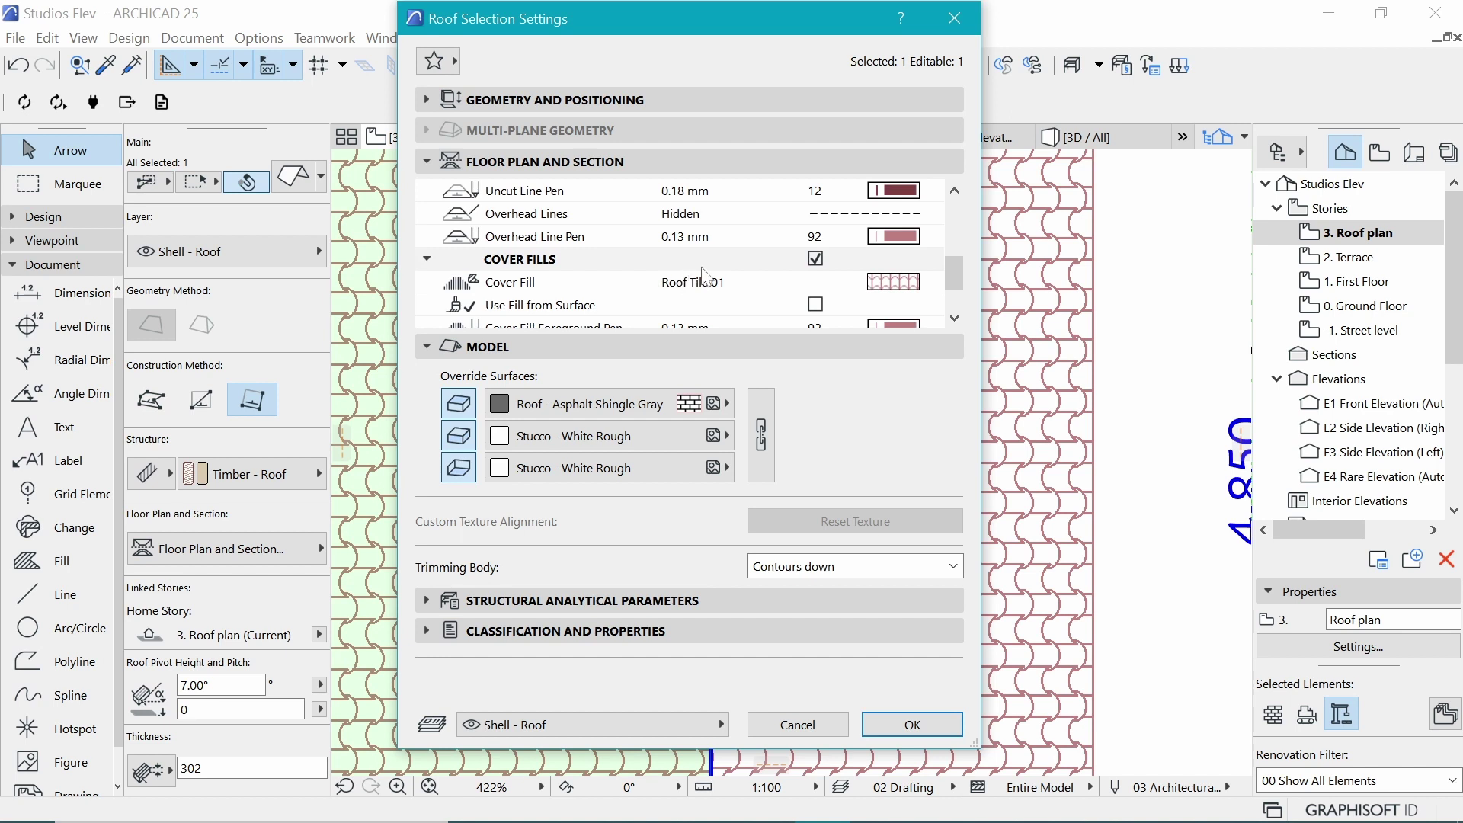
scroll(771, 263, up, 3)
scroll(631, 288, down, 6)
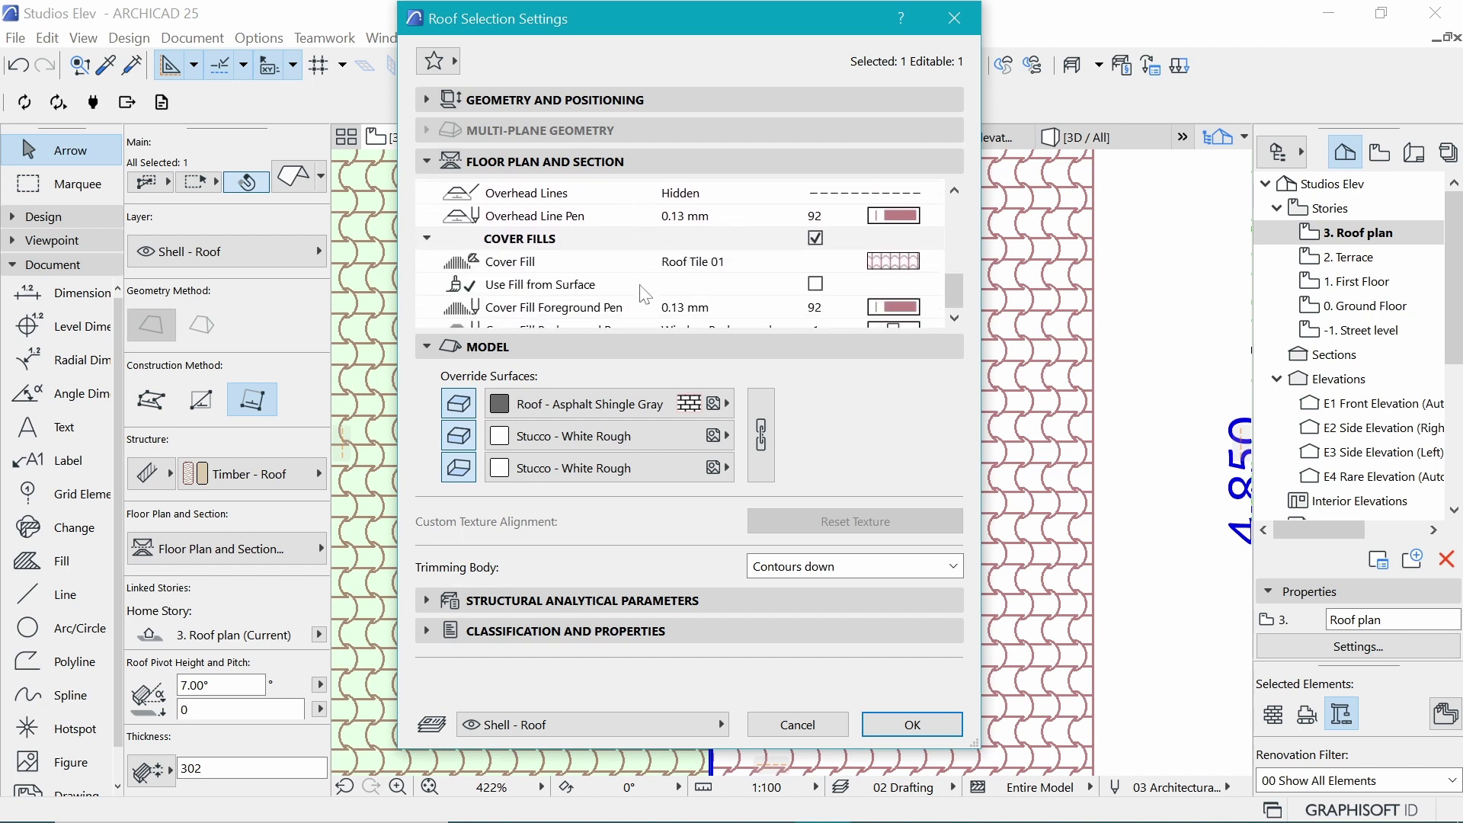
click(924, 263)
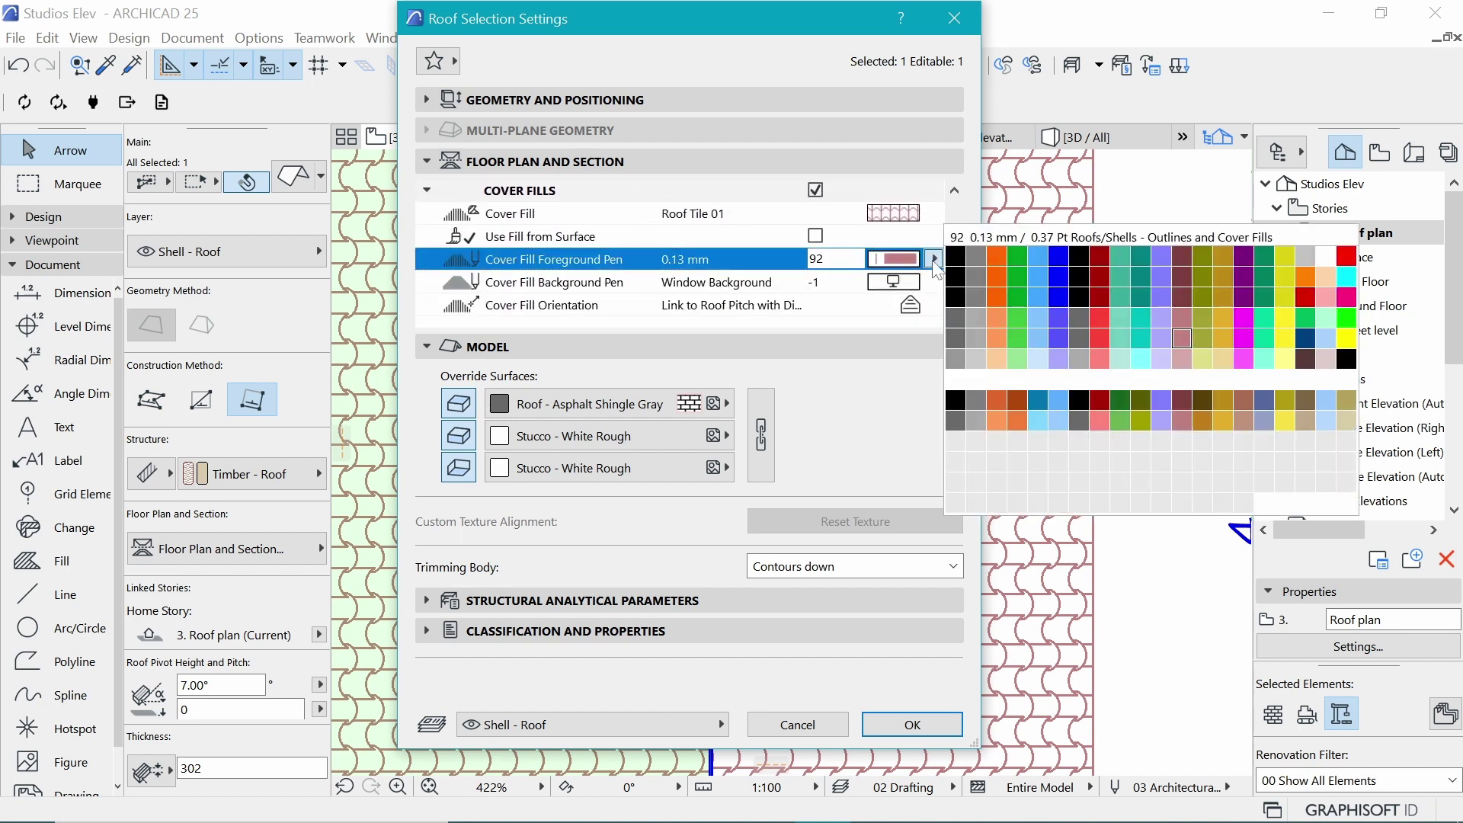
click(1182, 257)
click(911, 724)
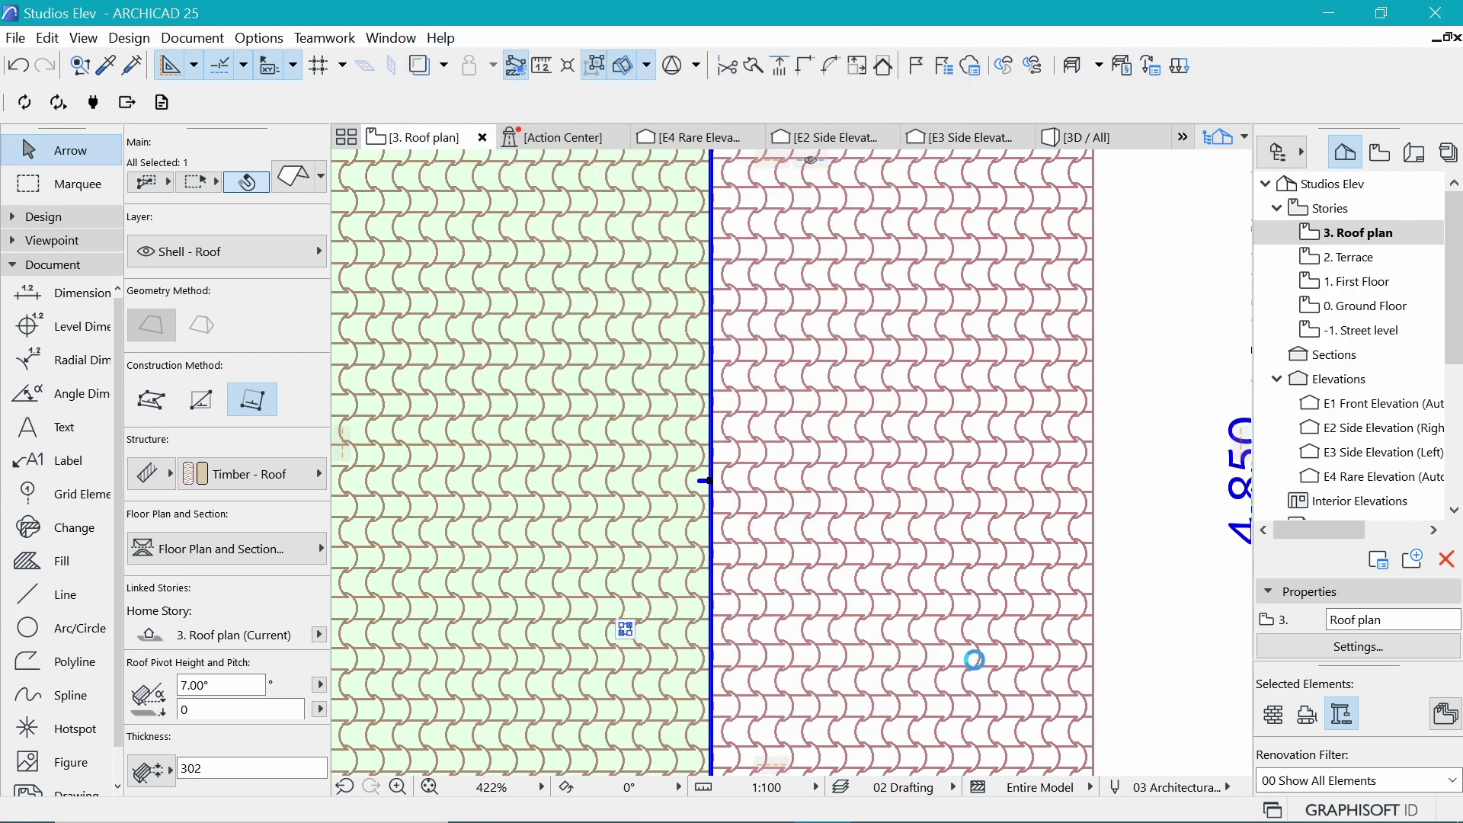
click(1143, 377)
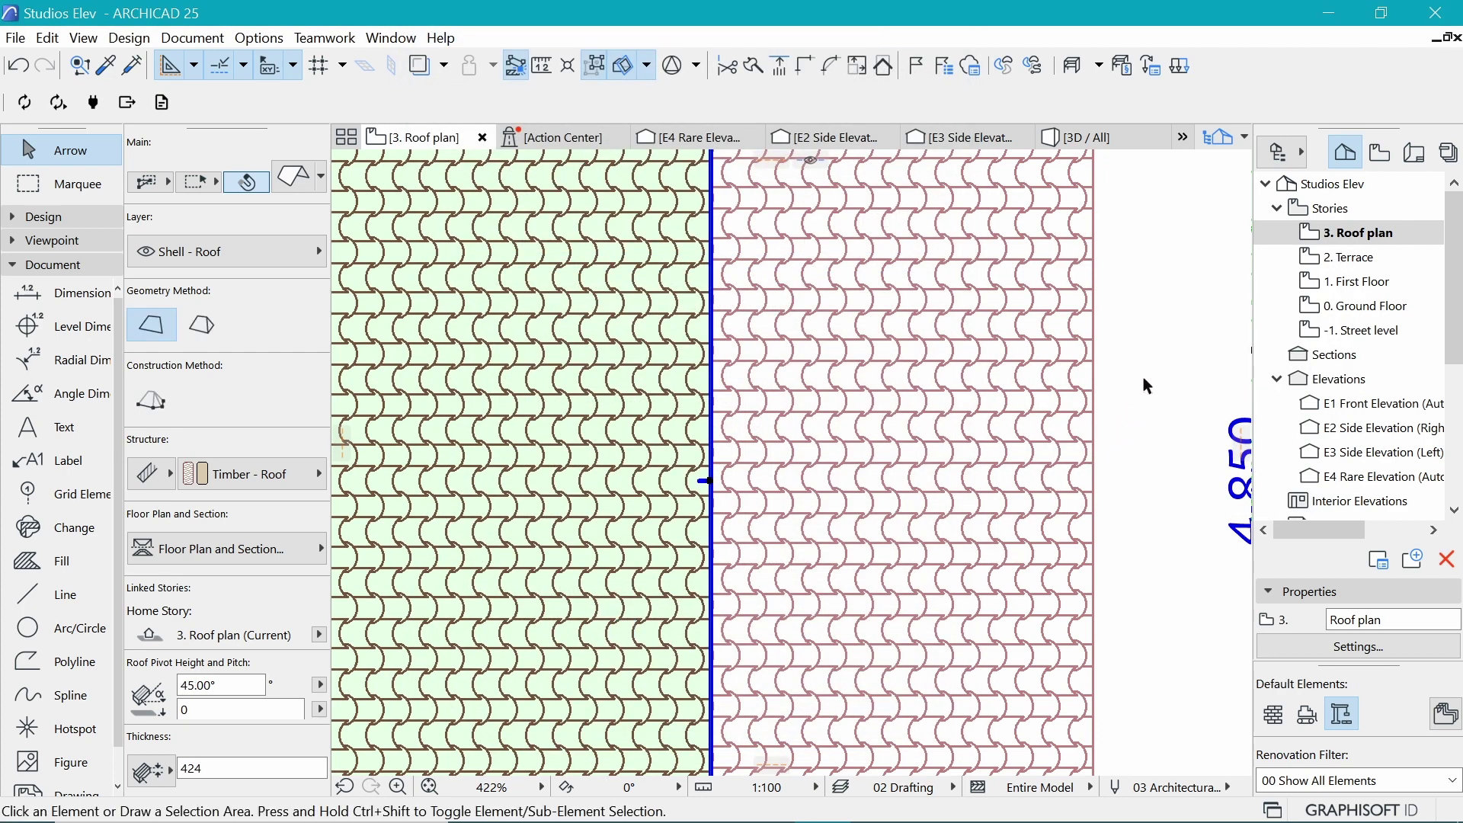
scroll(898, 416, down, 8)
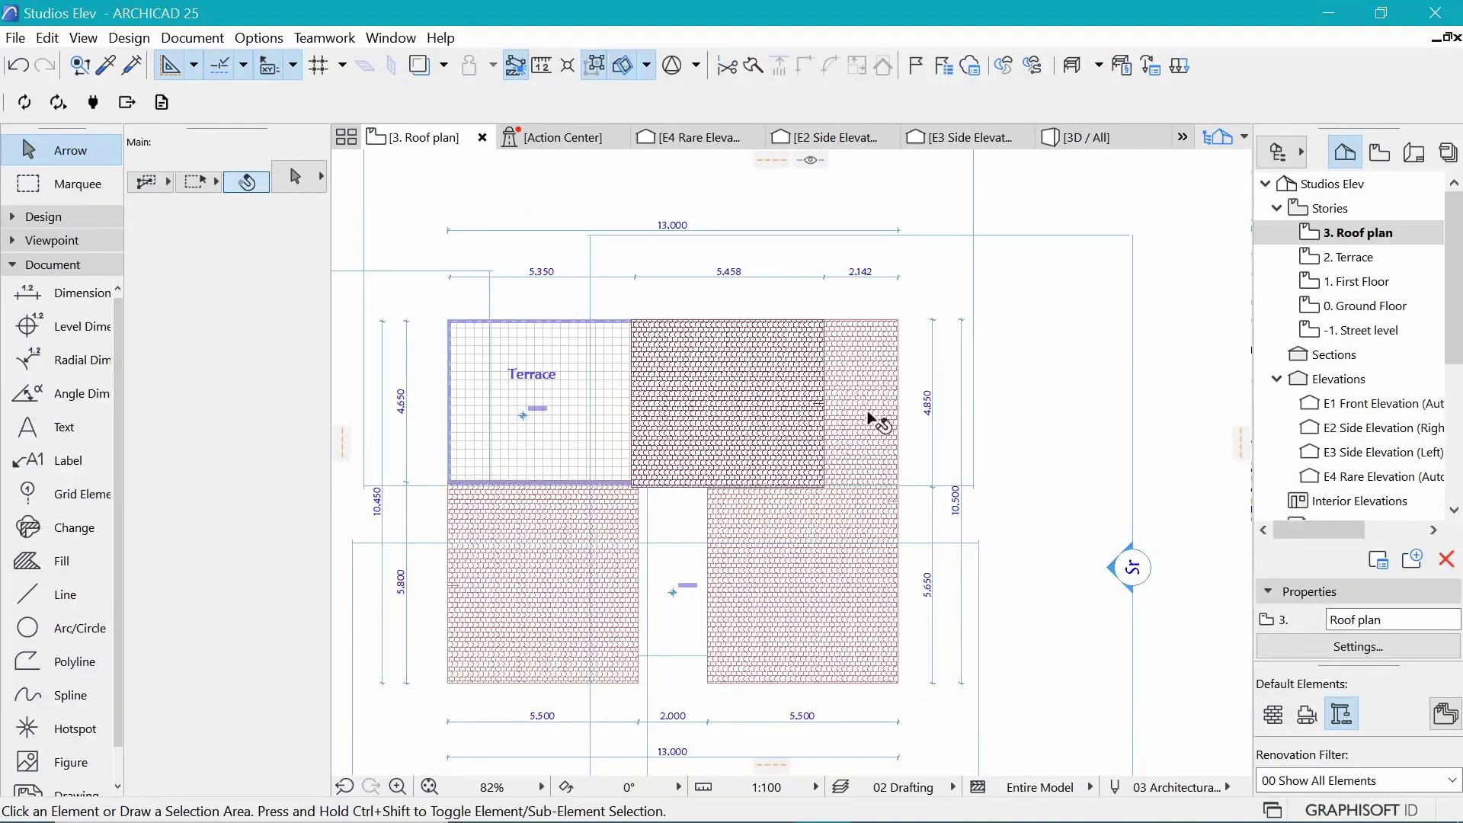
scroll(736, 318, down, 2)
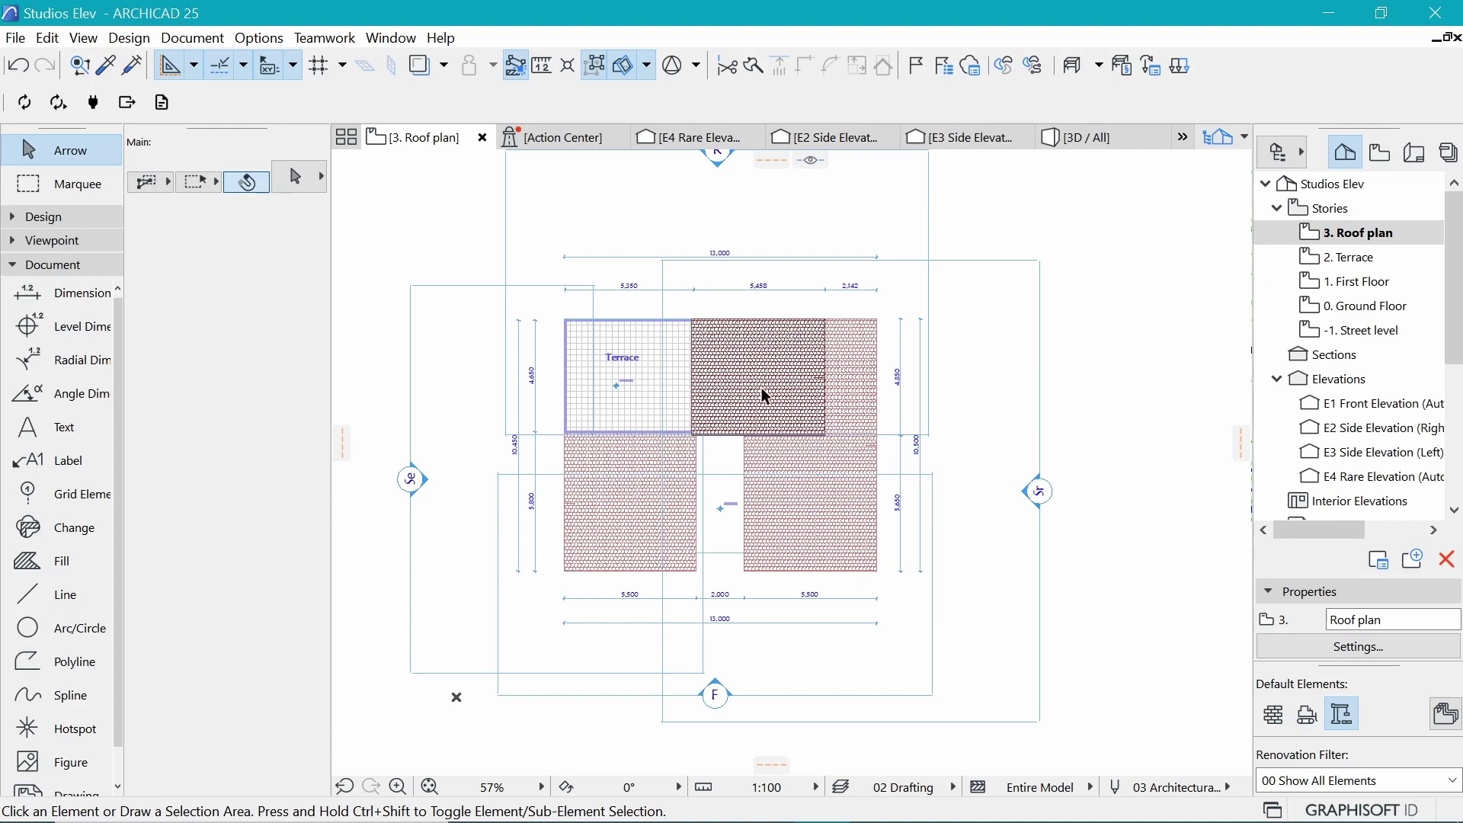
scroll(678, 400, up, 2)
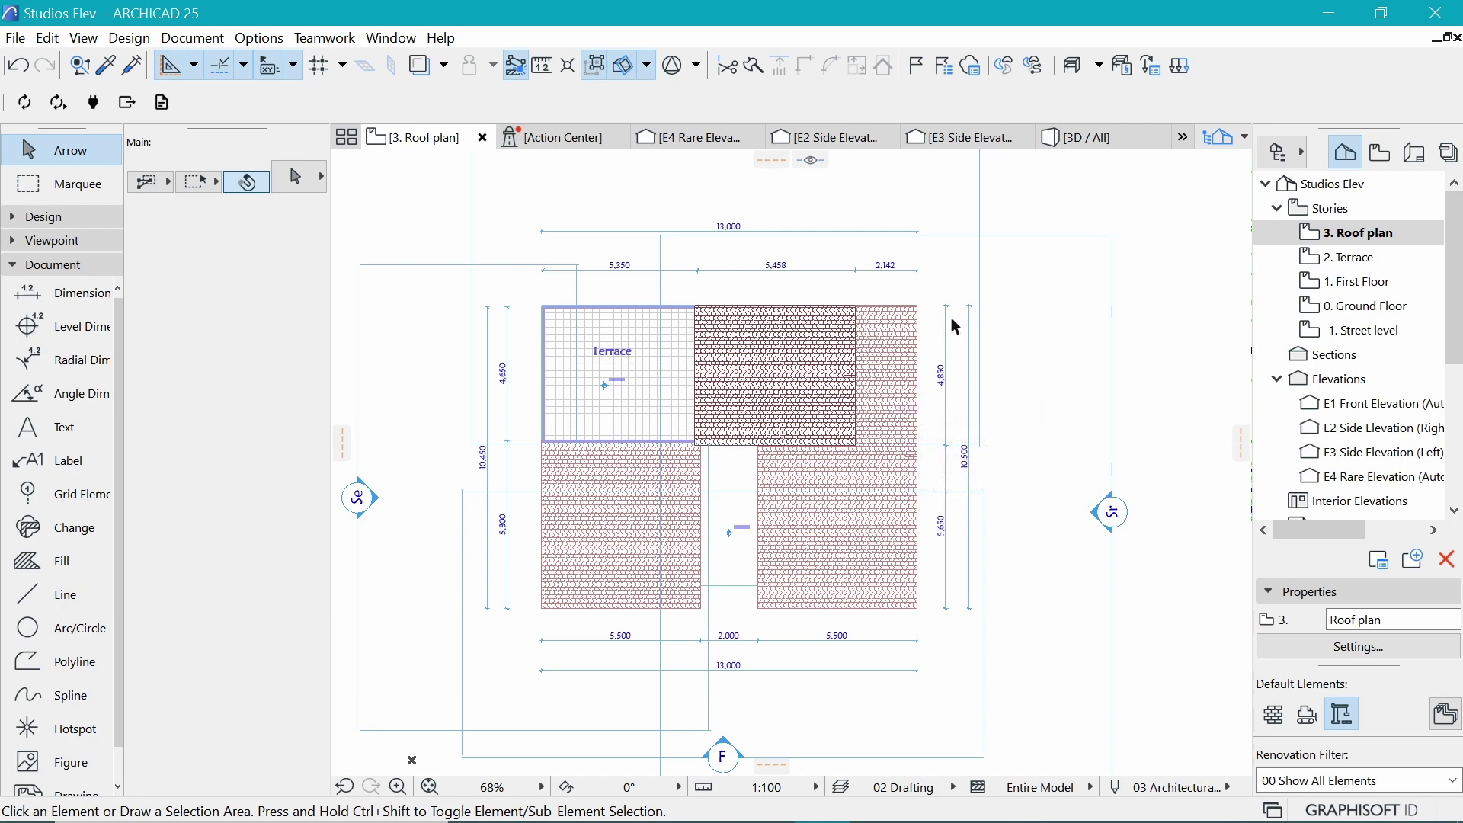
scroll(582, 306, up, 1)
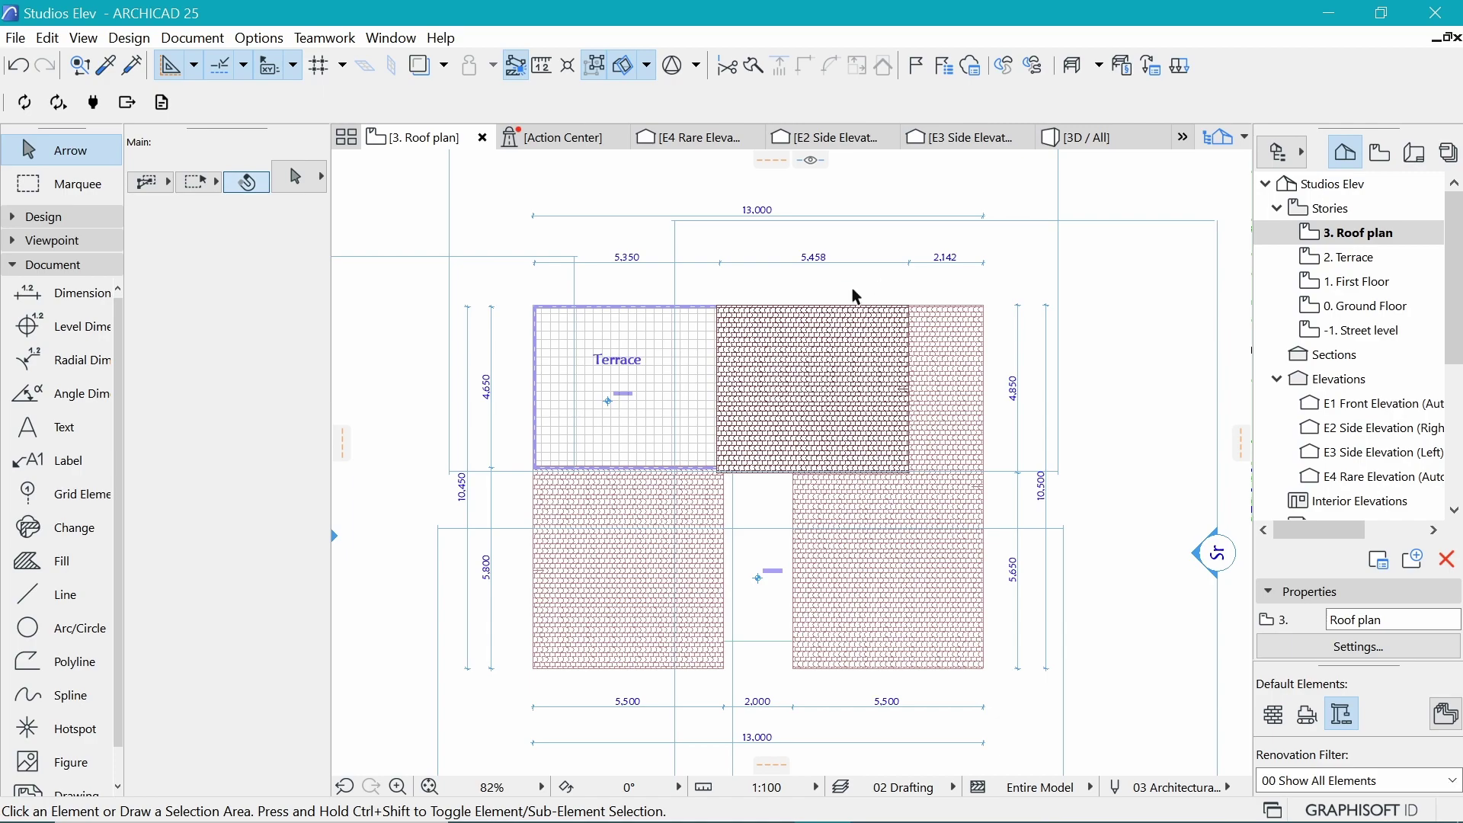
scroll(518, 324, up, 5)
scroll(350, 320, down, 2)
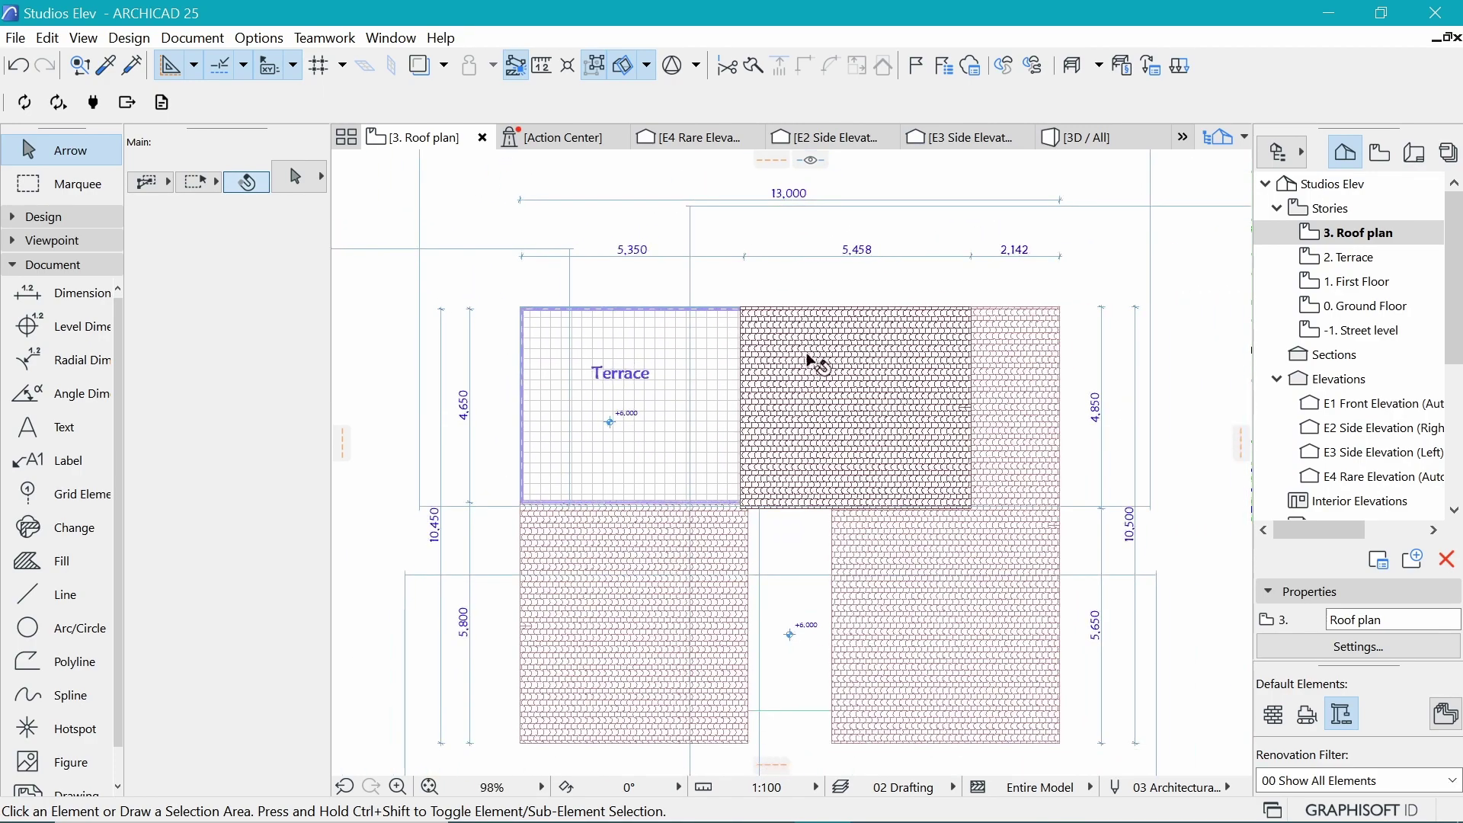
Draw a short horizontal line on the upper roof beside the terrace and add an arrowhead at its end point
click(65, 594)
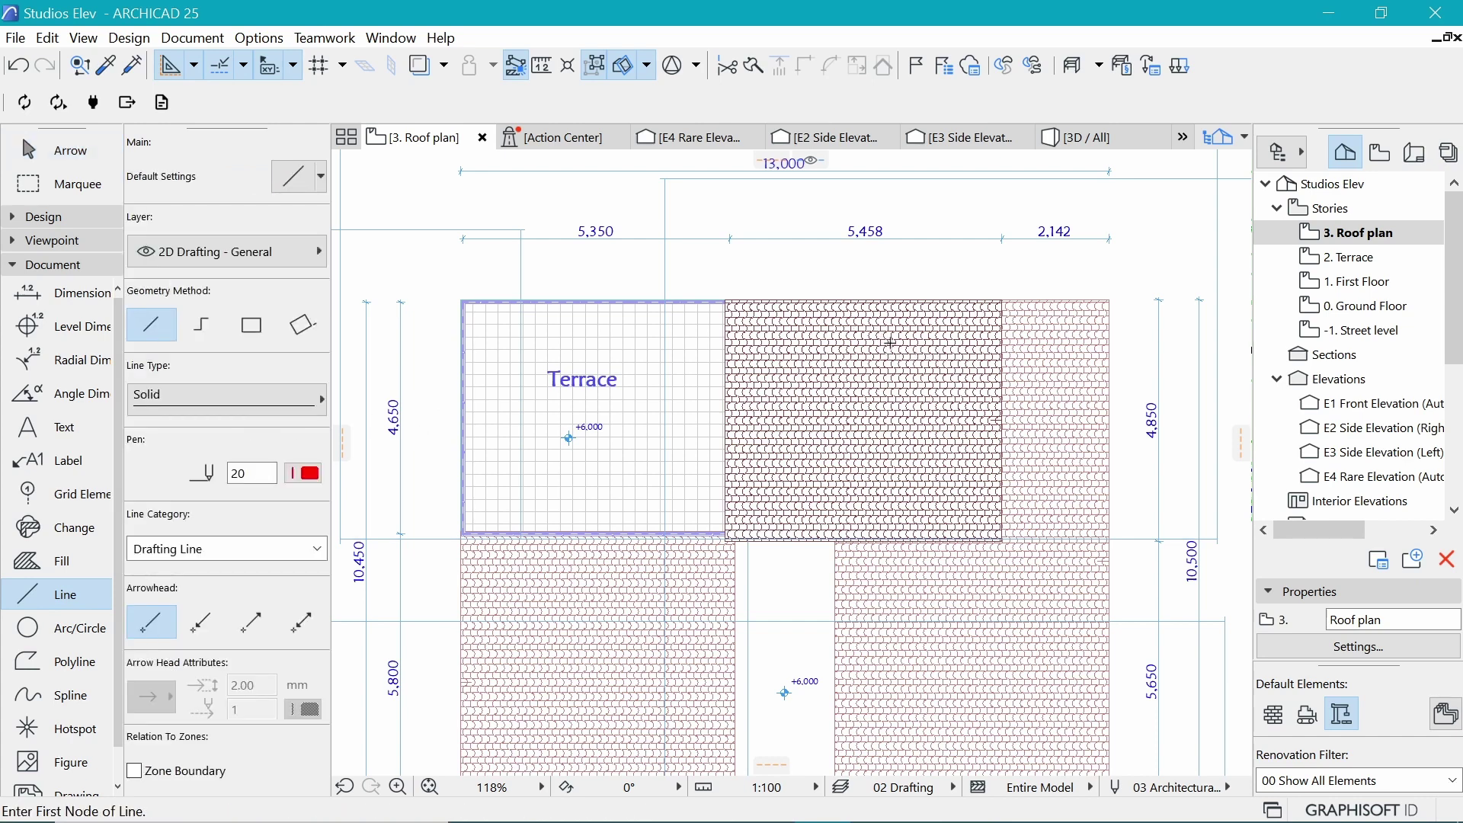
click(844, 333)
click(907, 334)
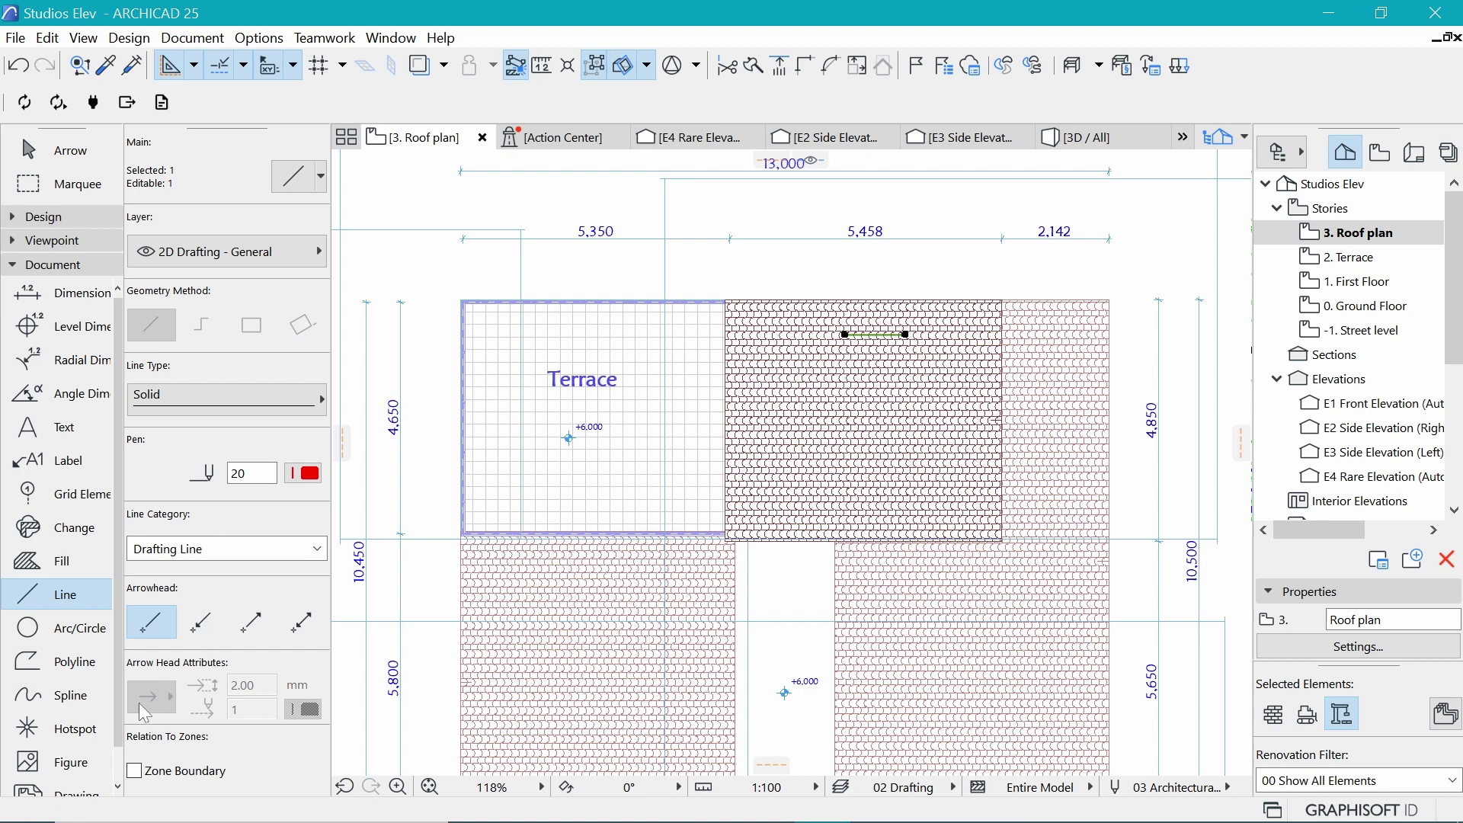
click(213, 628)
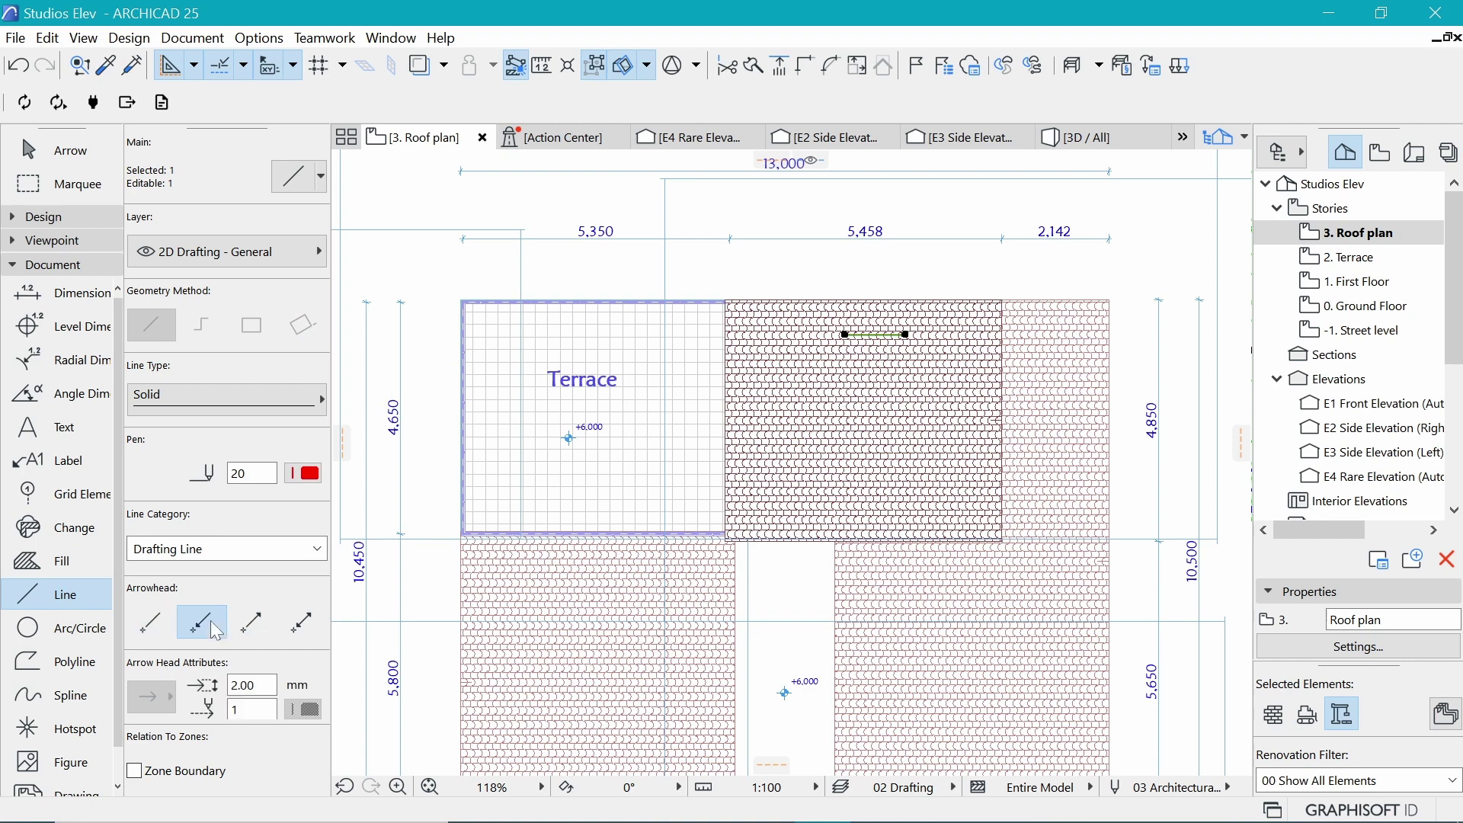
scroll(893, 320, up, 6)
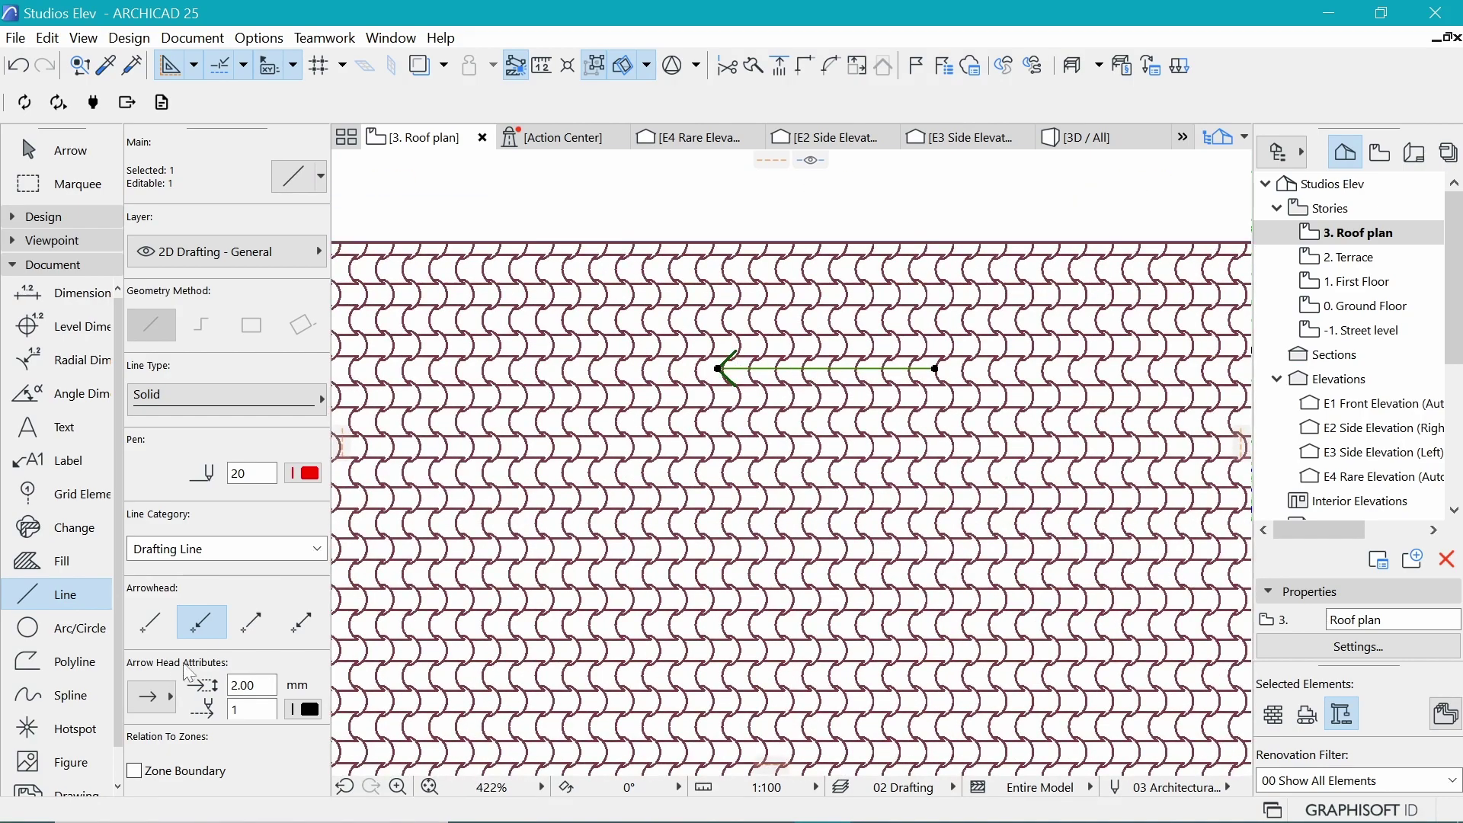
click(251, 622)
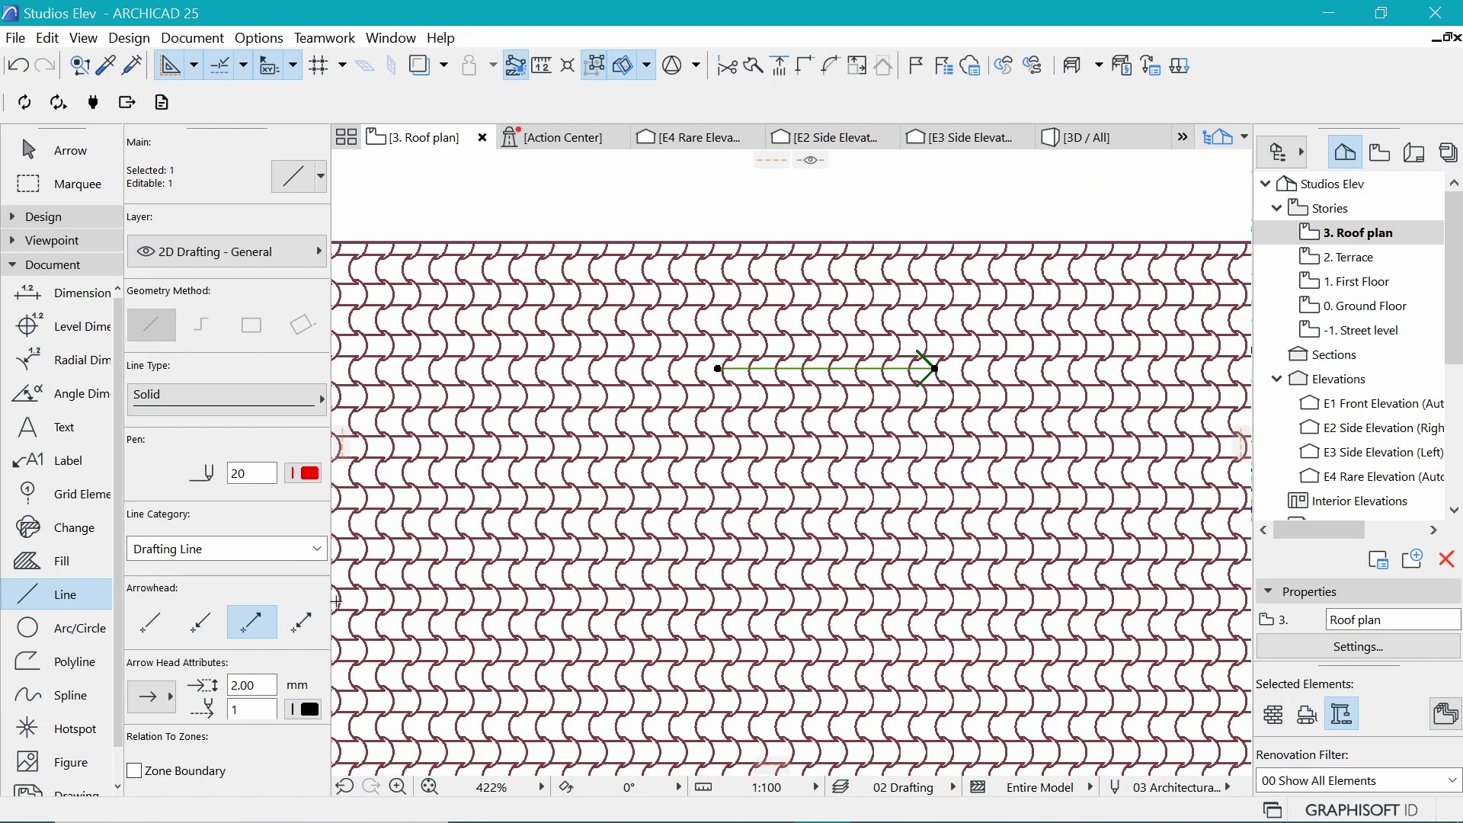
Set the roof line's arrowhead to pen 58 and give it the long, filled triangular shape
click(305, 711)
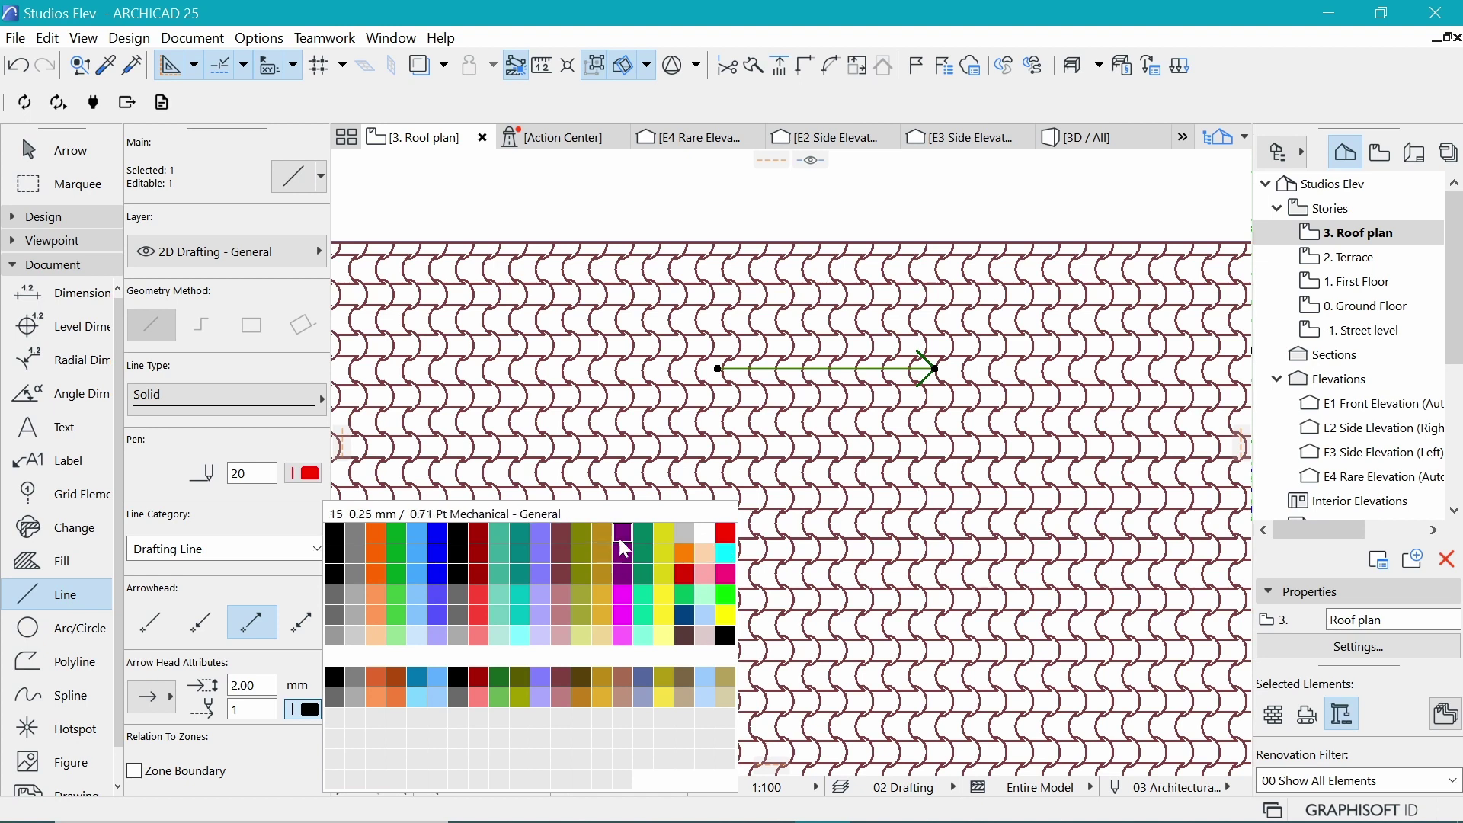
click(684, 573)
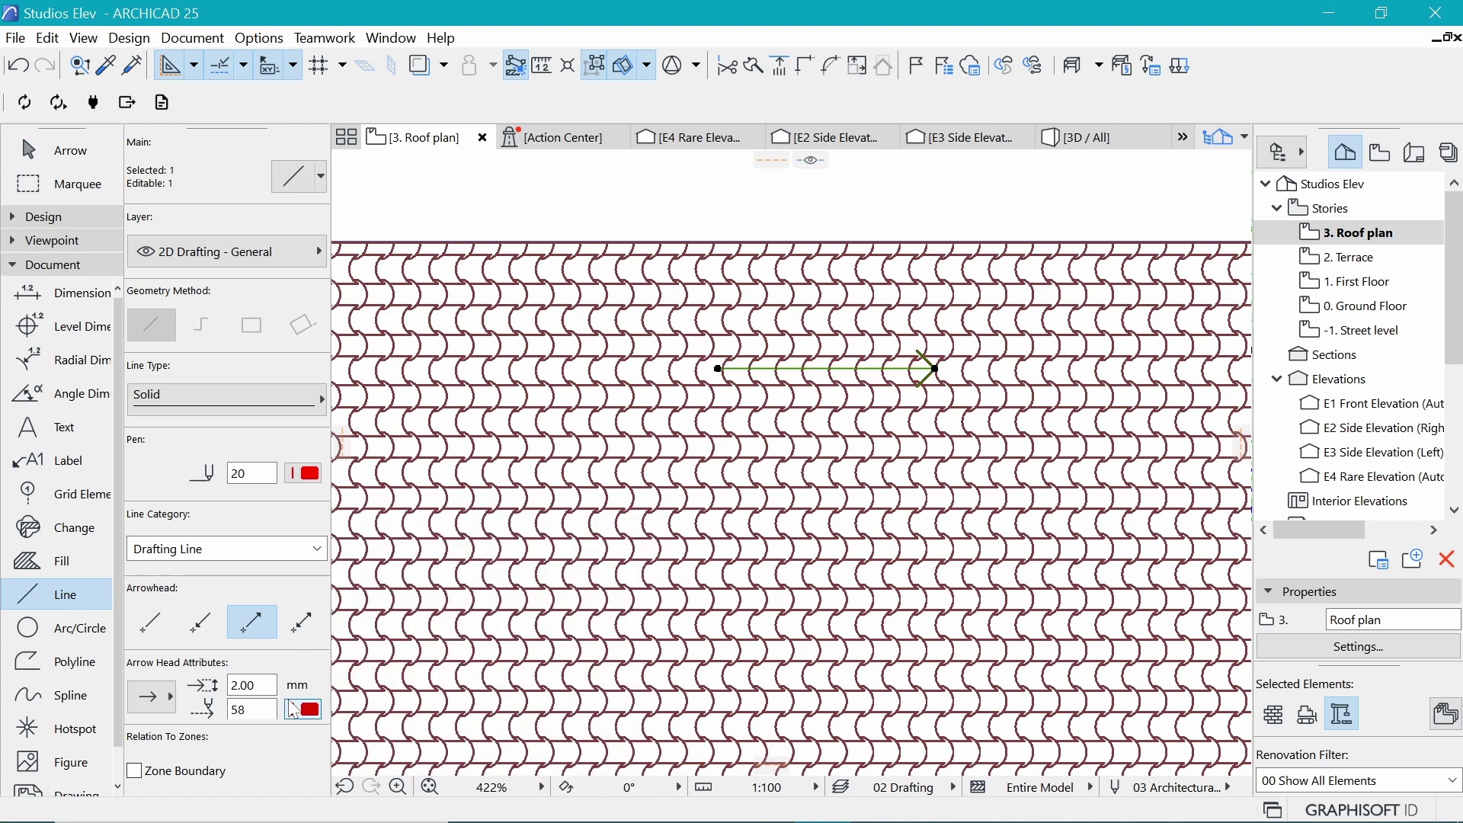
click(176, 692)
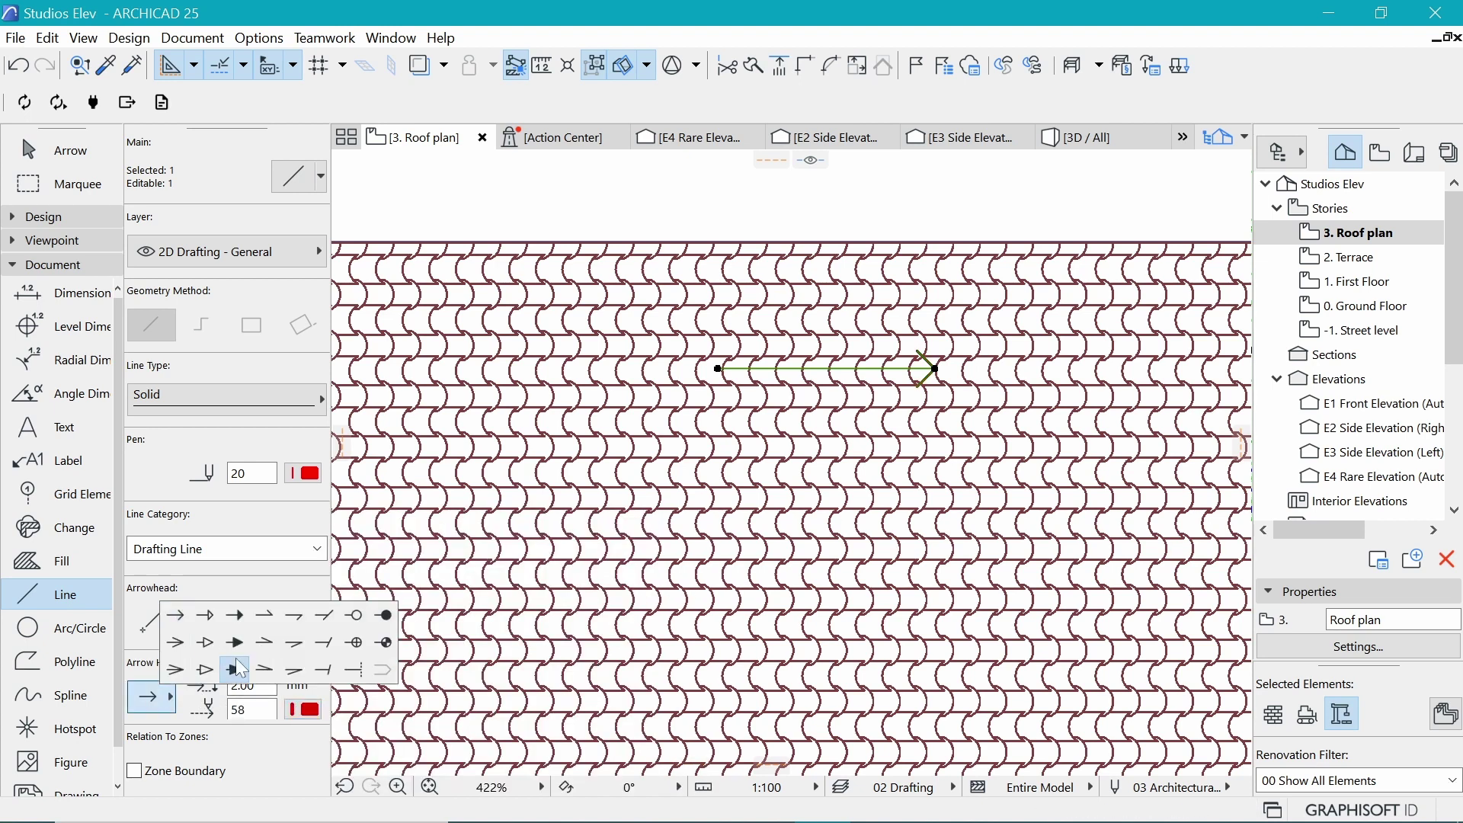
click(240, 648)
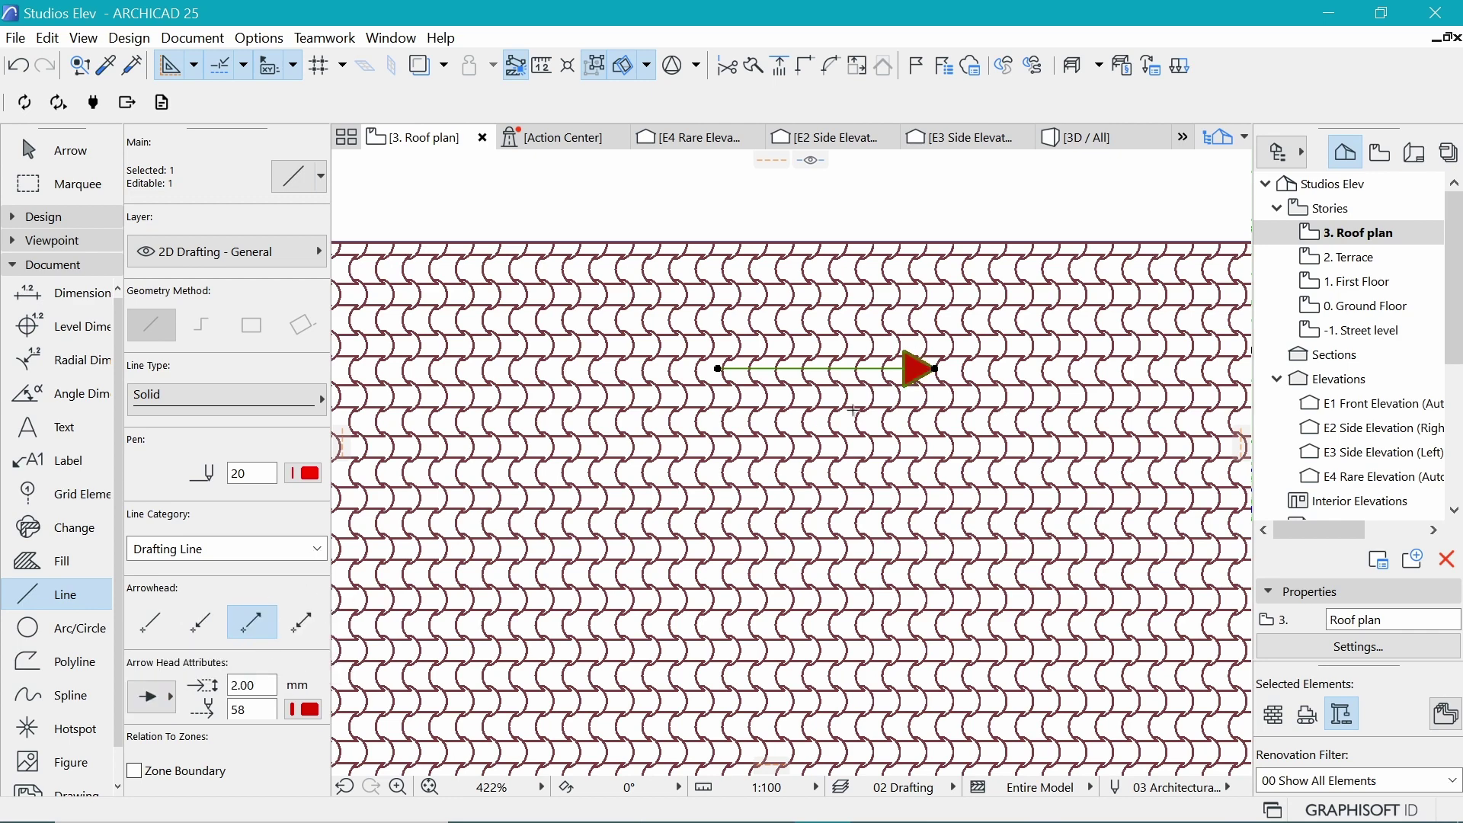
click(152, 697)
click(228, 671)
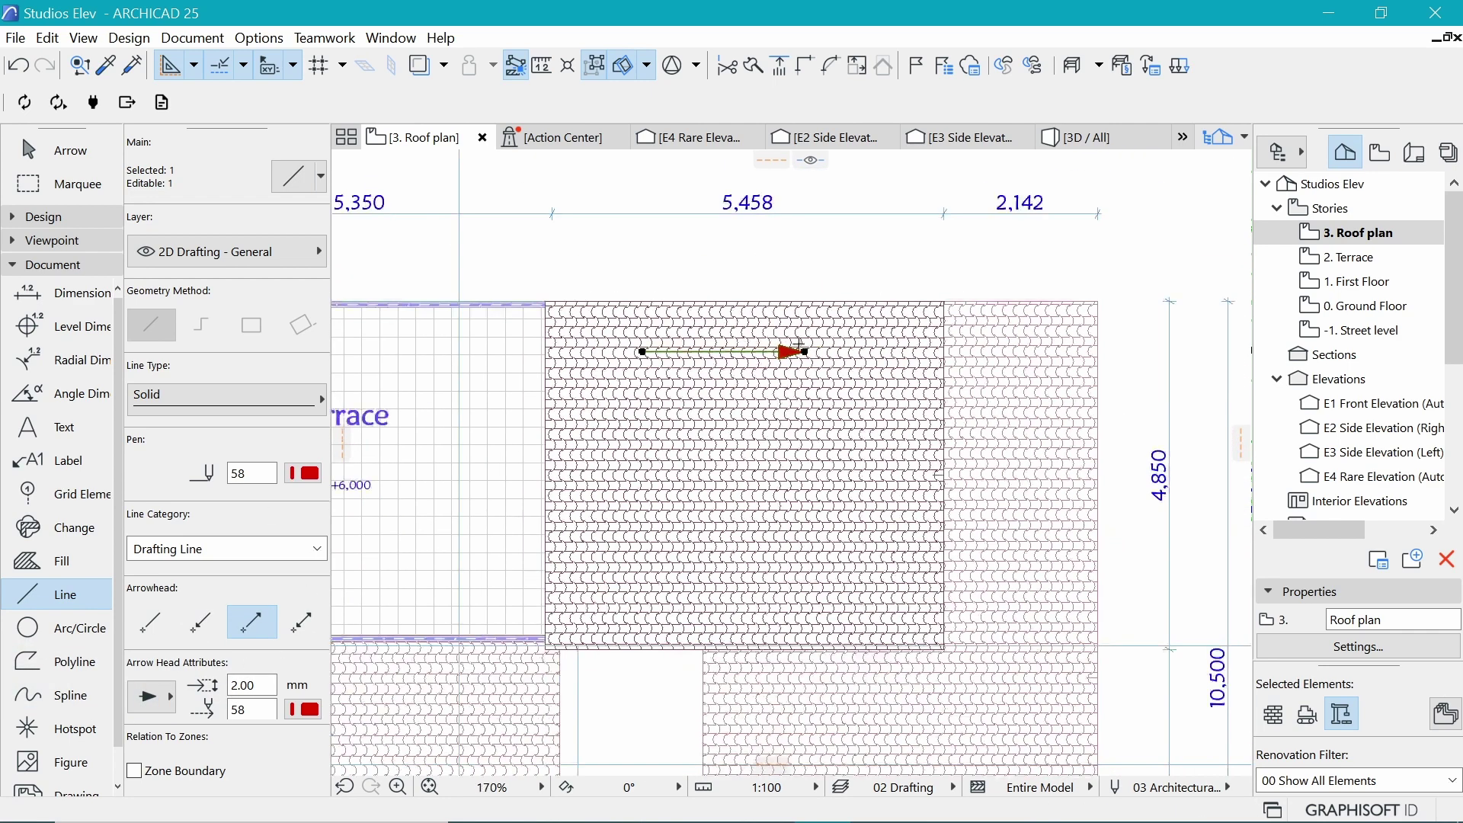
Set the slope arrow's line pen to 58 and reposition the arrow with an adjusted length on the upper roof
key(ctrl+d)
click(804, 351)
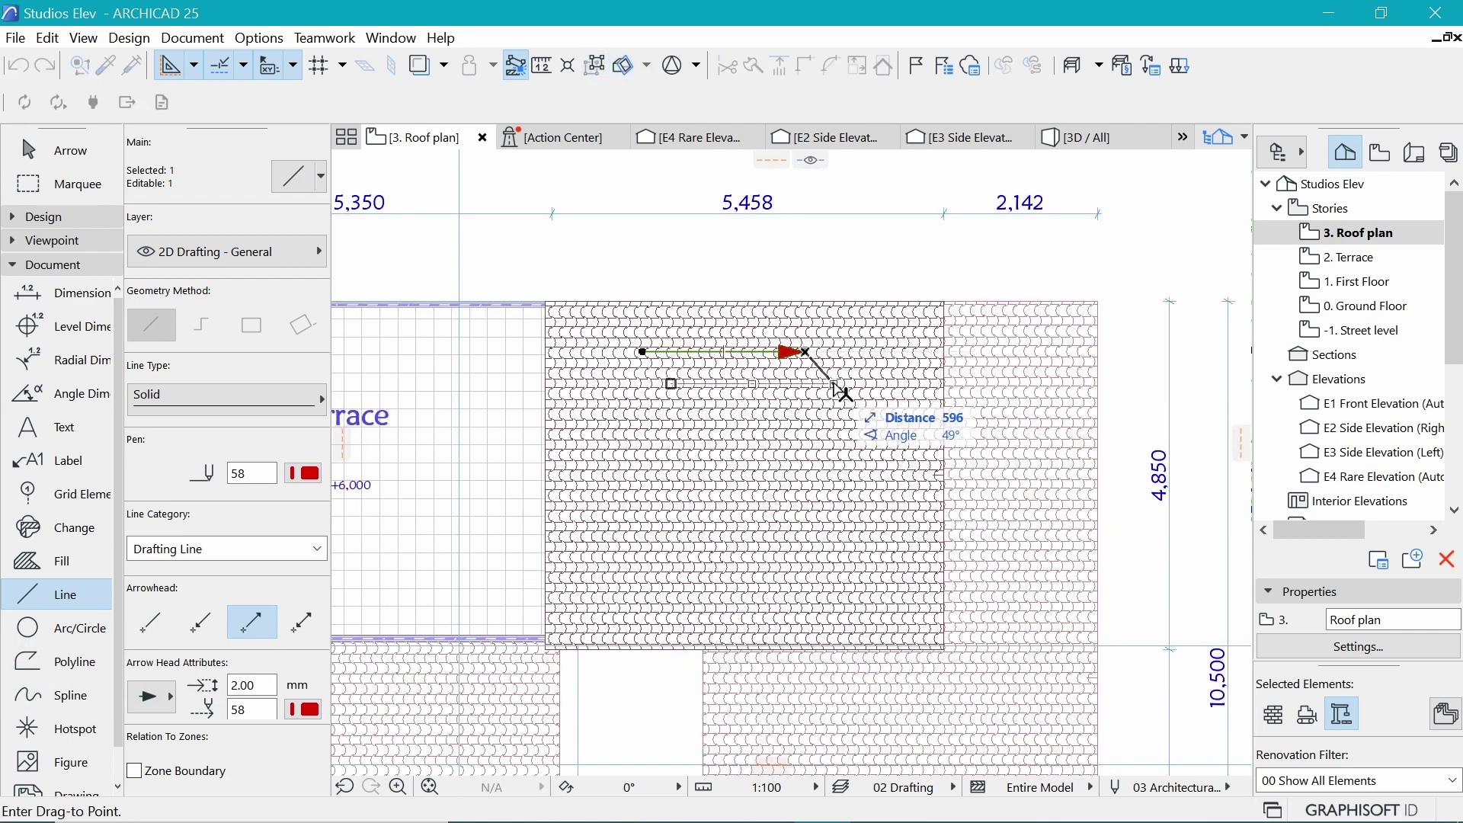
click(833, 377)
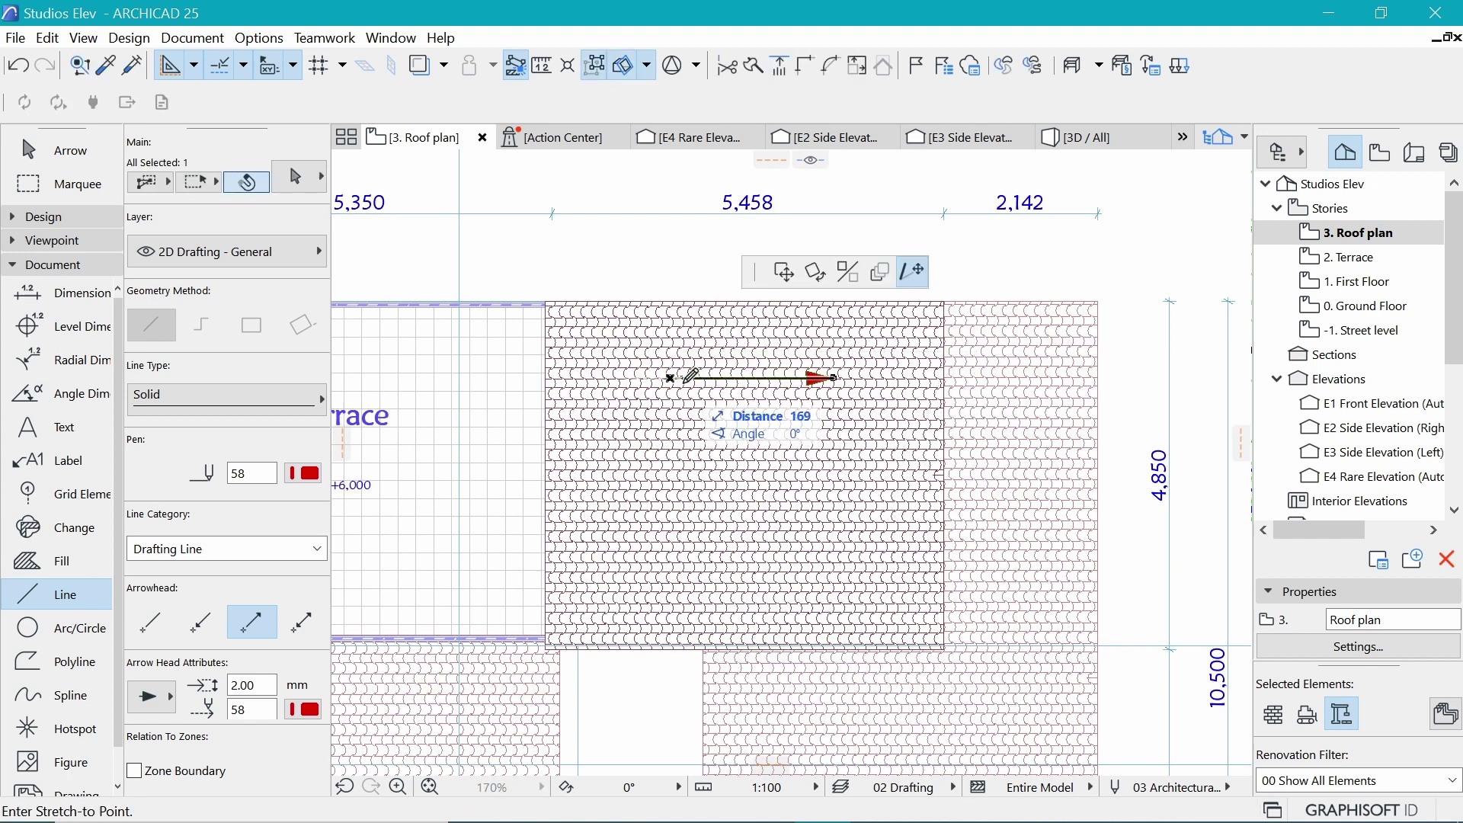
Multiply the slope arrow down the upper roof with the Spread method at 1000 mm spacing, making three copies
key(ctrl+u)
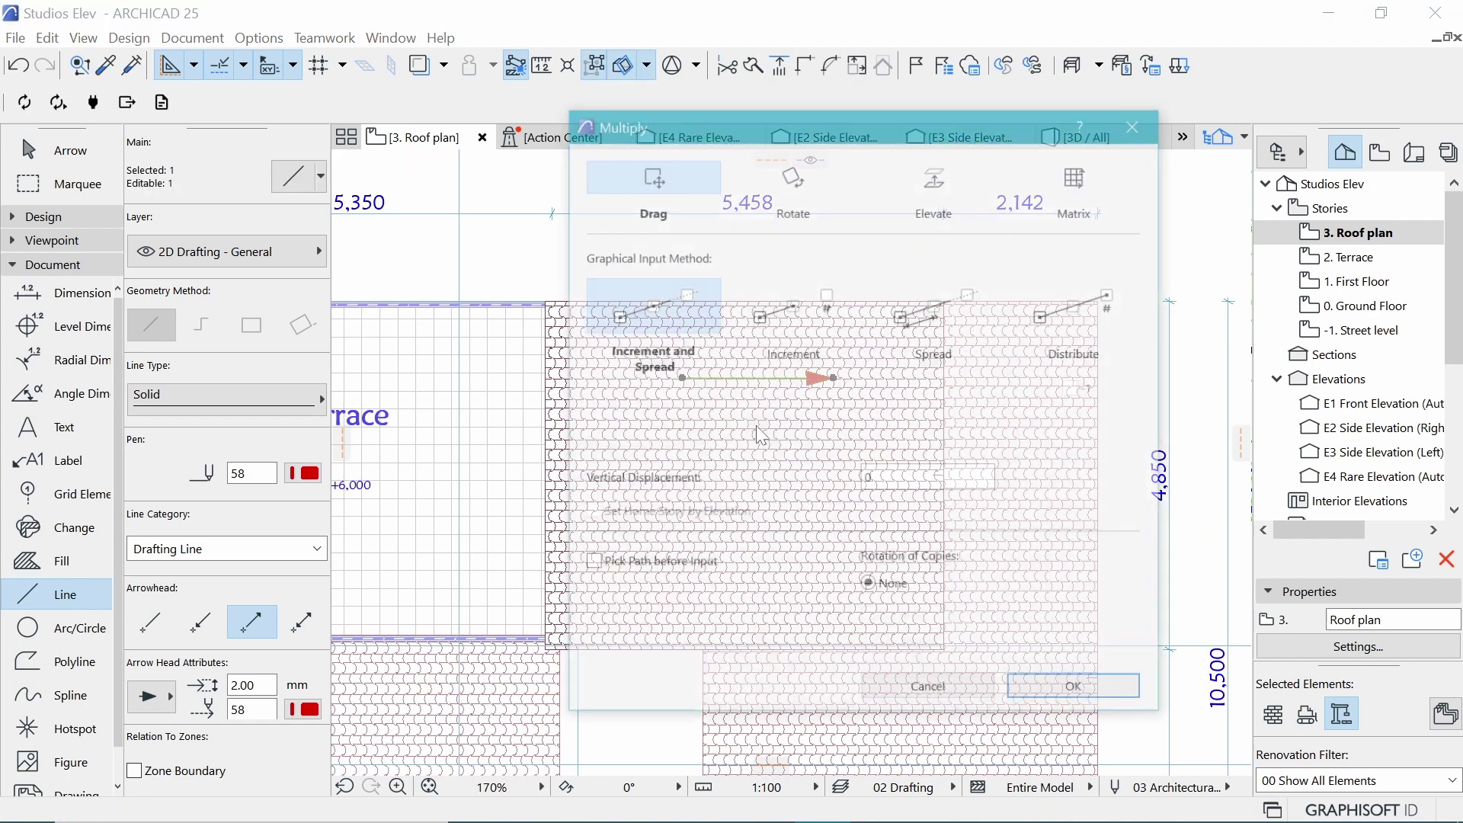
click(906, 321)
key(Tab)
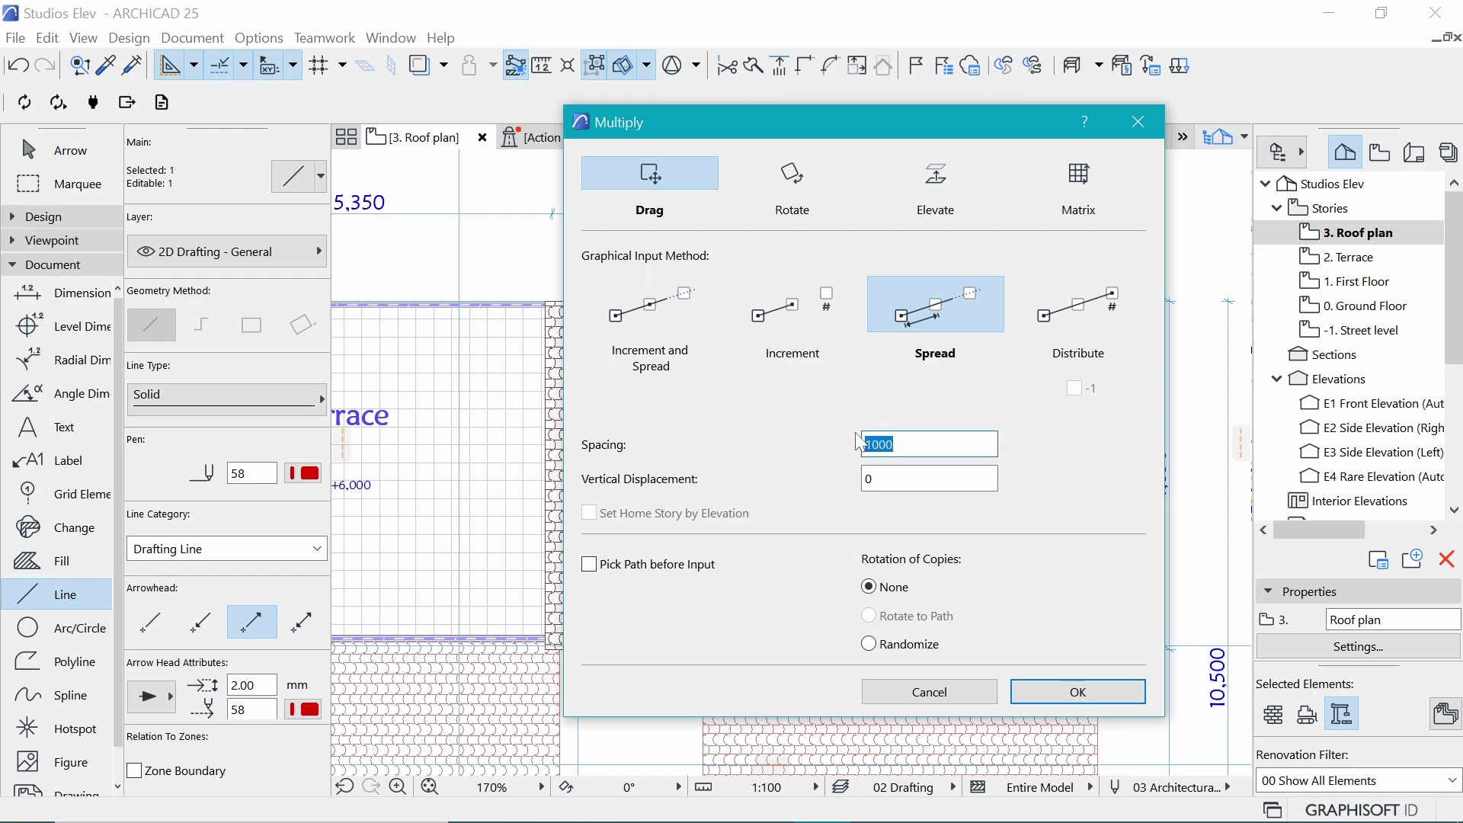
click(1078, 691)
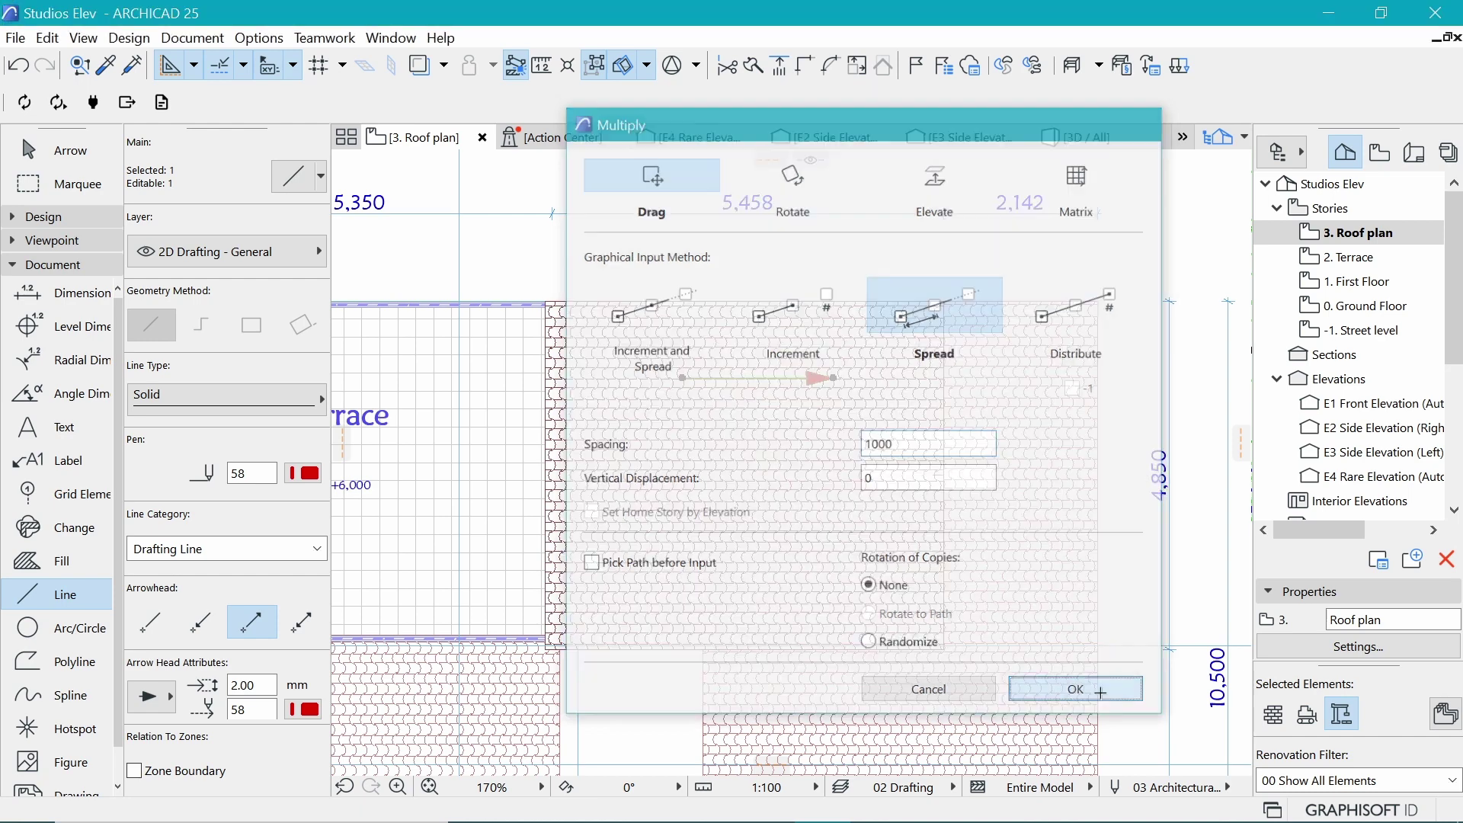
click(833, 378)
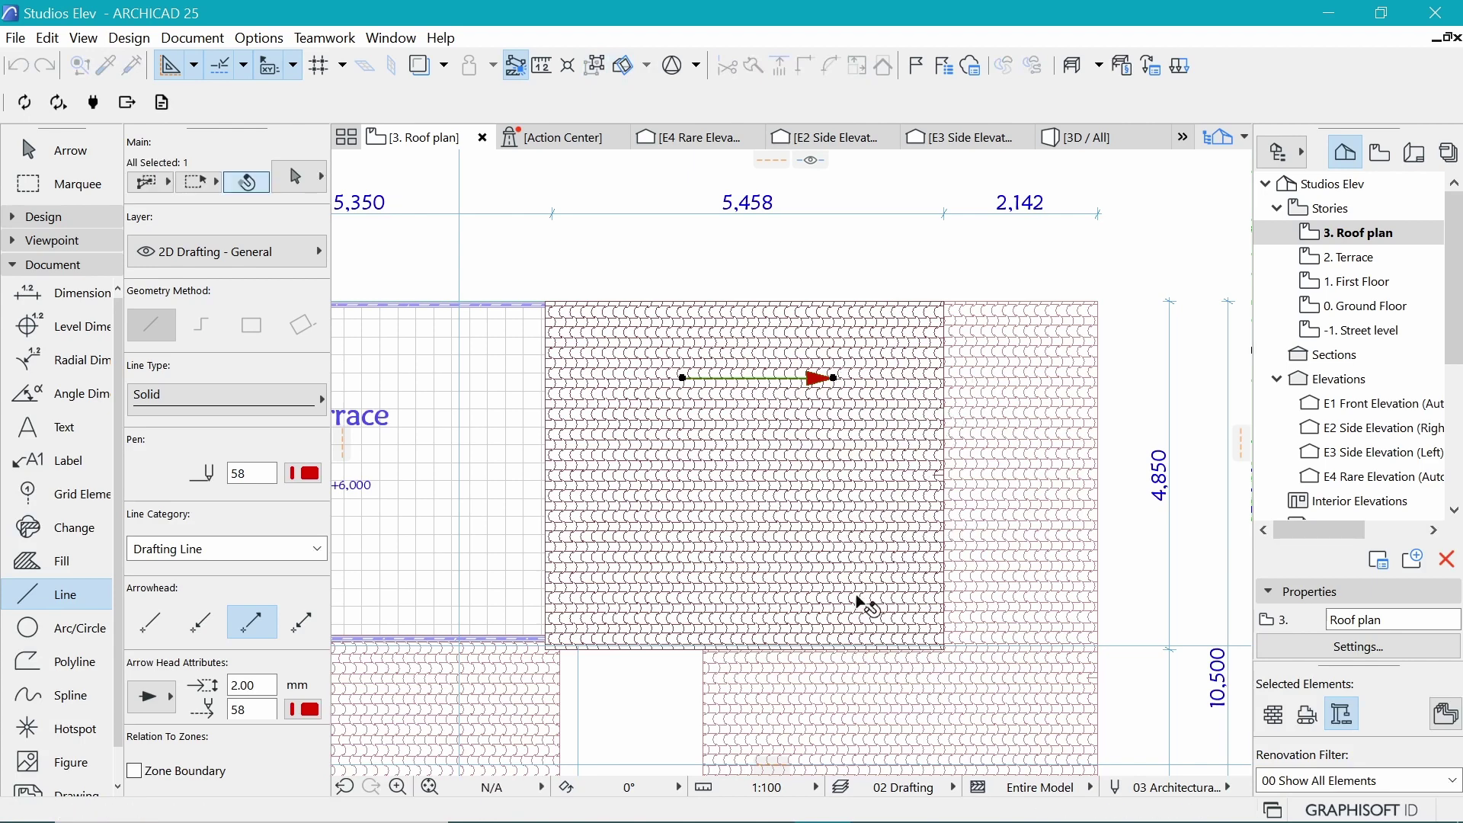
key(Escape)
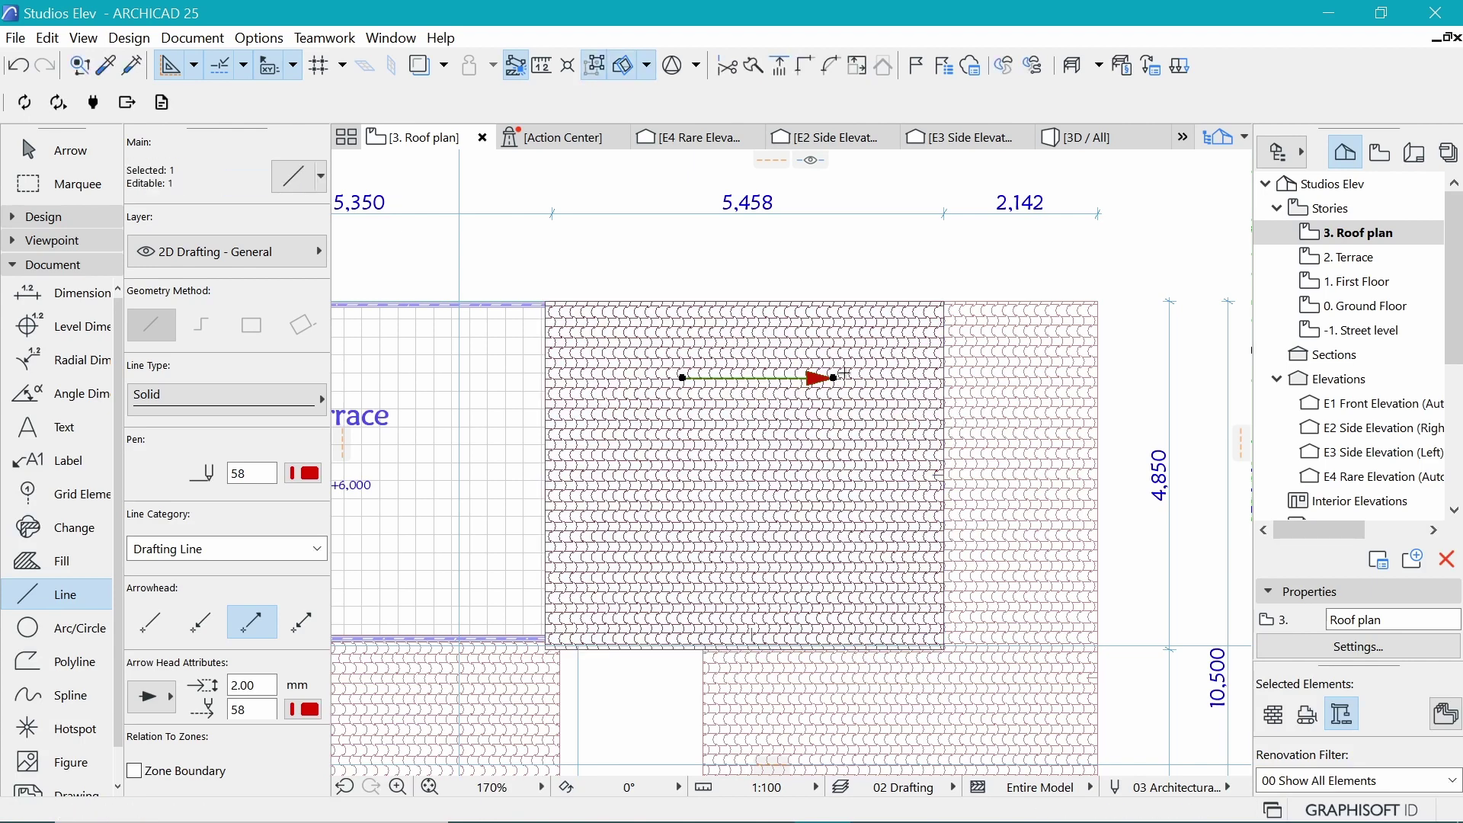
key(ctrl+u)
click(1078, 691)
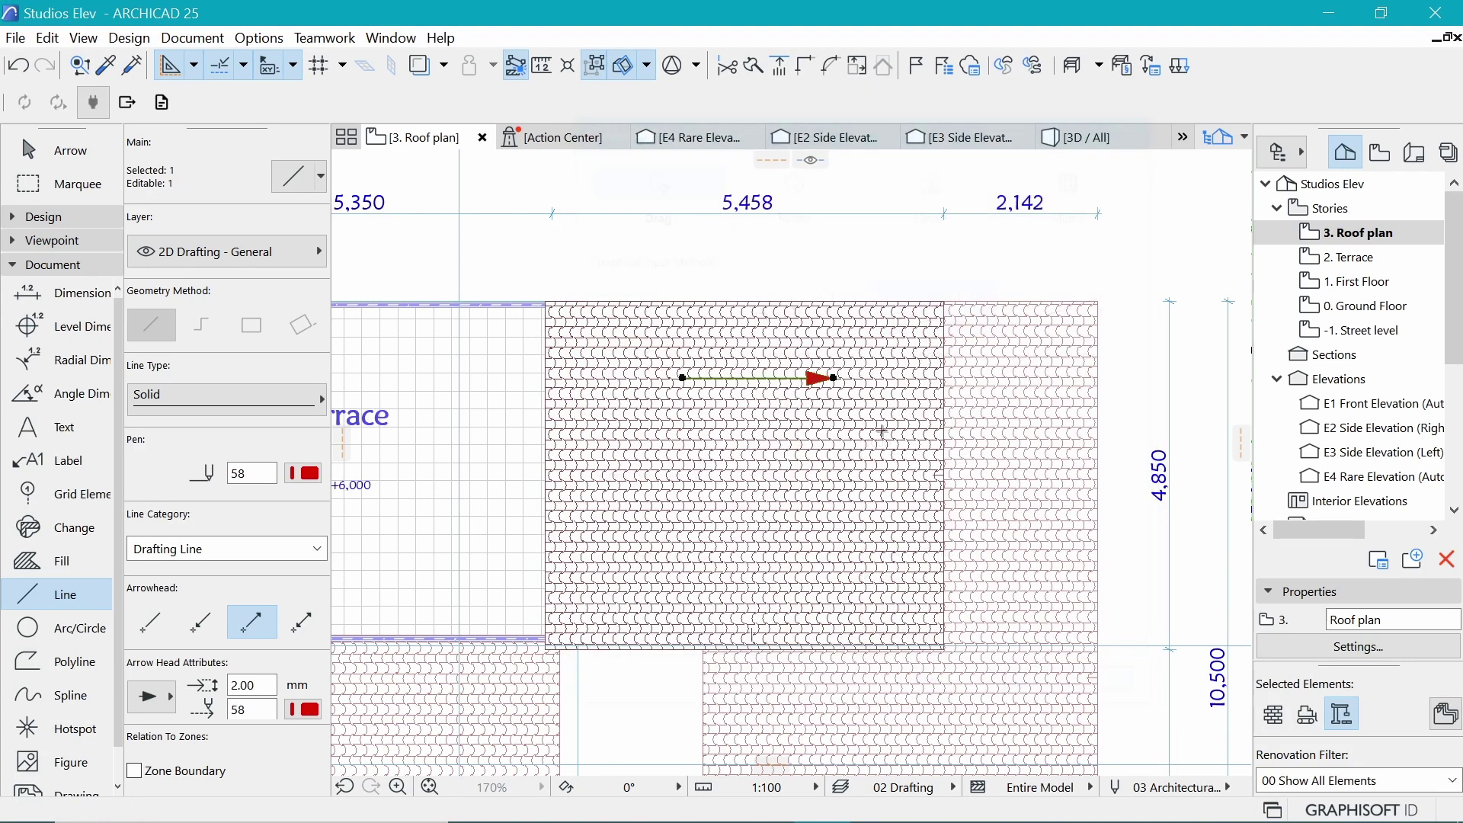
click(865, 348)
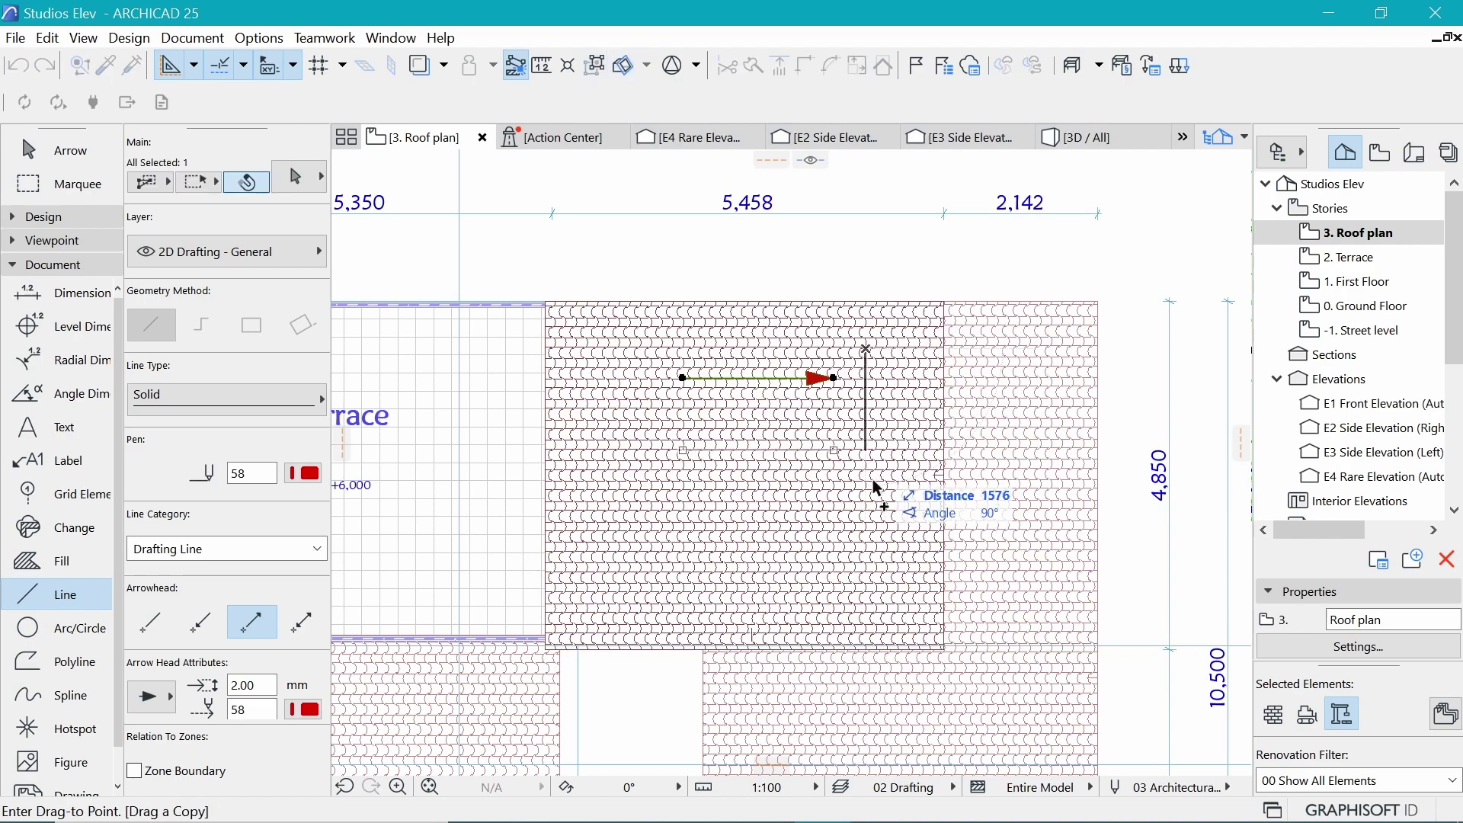
click(866, 582)
Copy all four slope arrows from the upper roof onto the lower roof diagonally opposite the terrace
key(ctrl+shift+w)
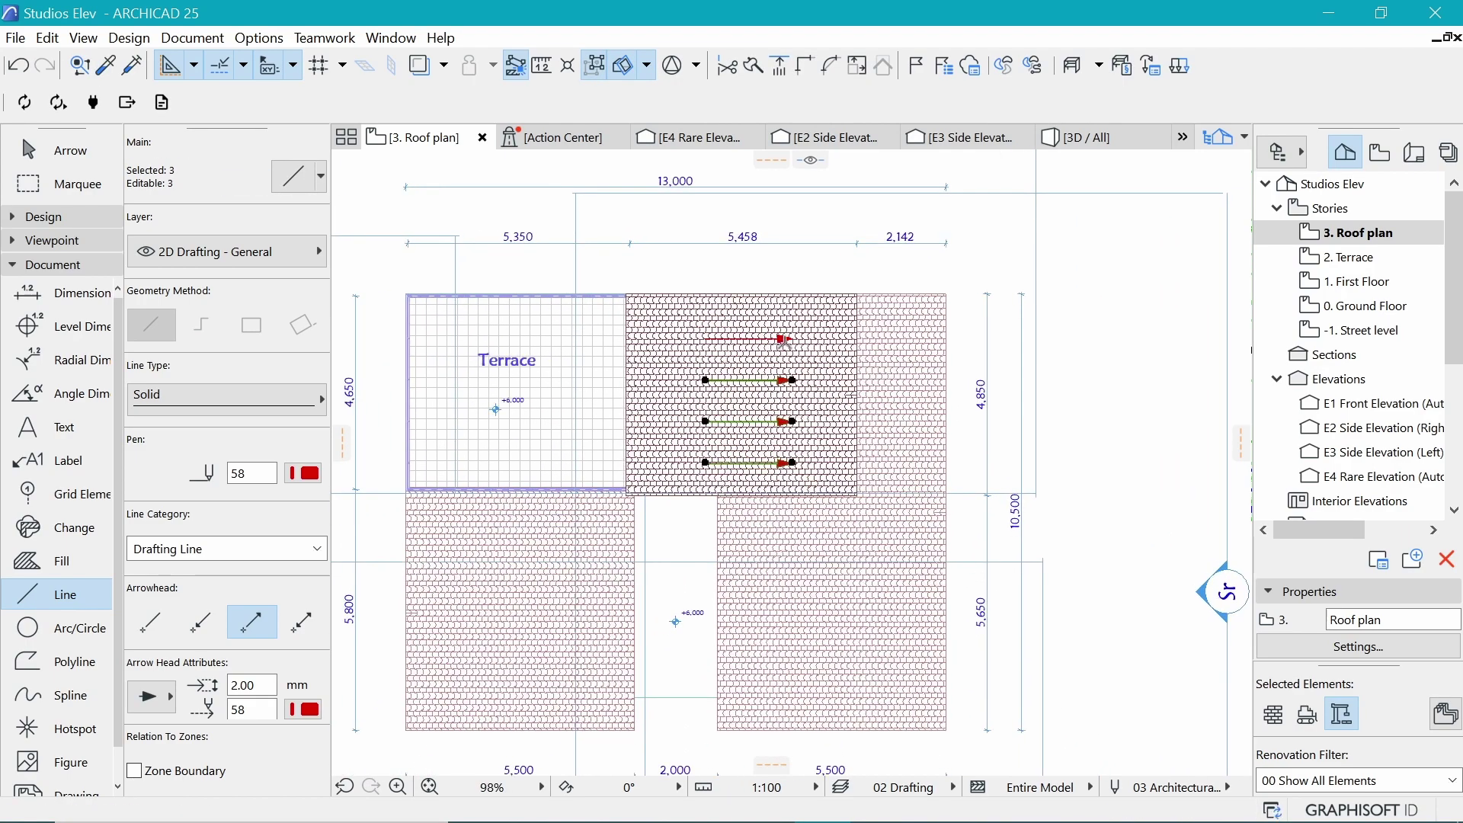
shift+click(782, 339)
key(ctrl+shift+d)
click(799, 333)
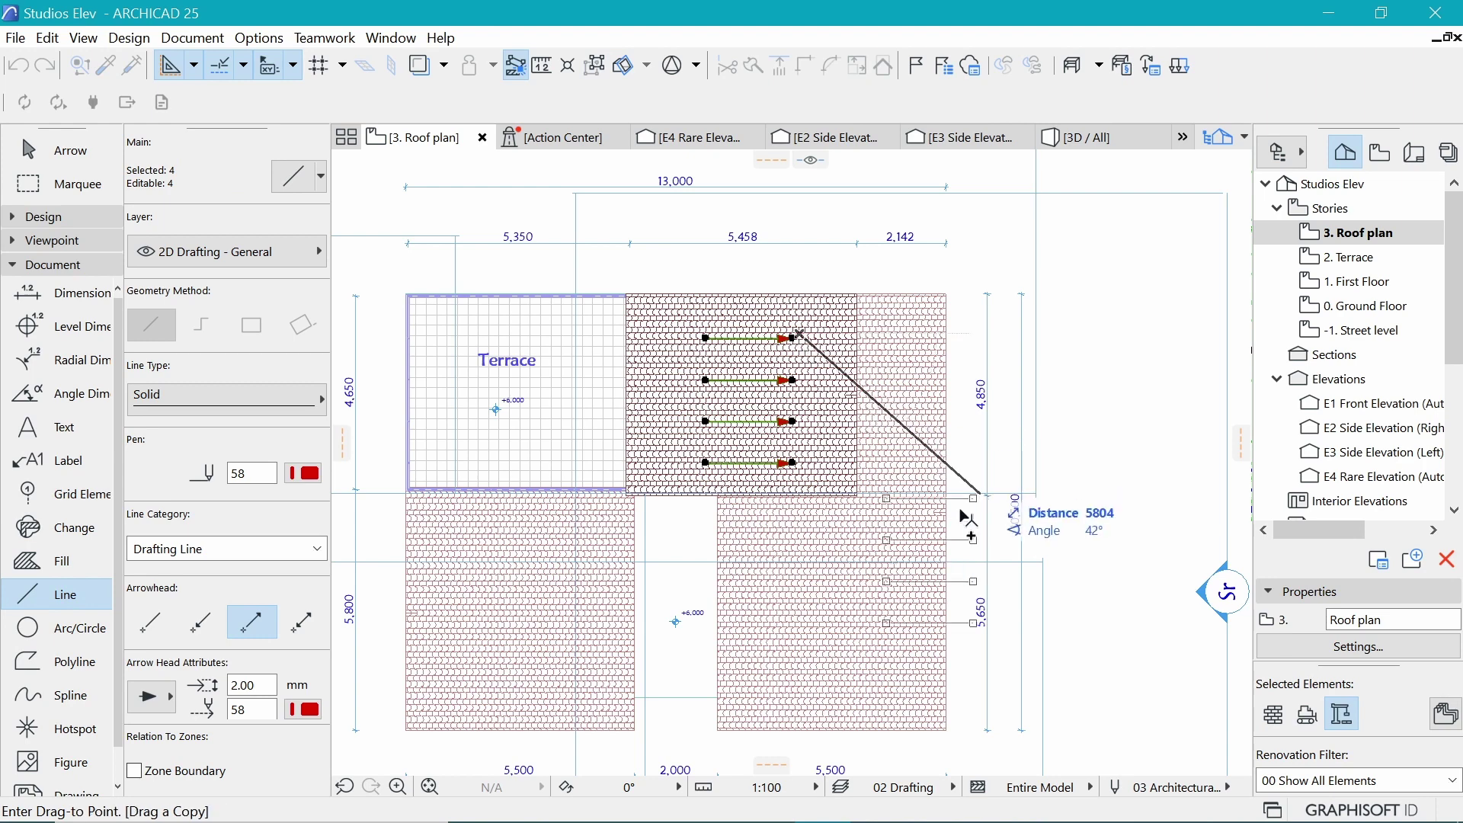
click(906, 545)
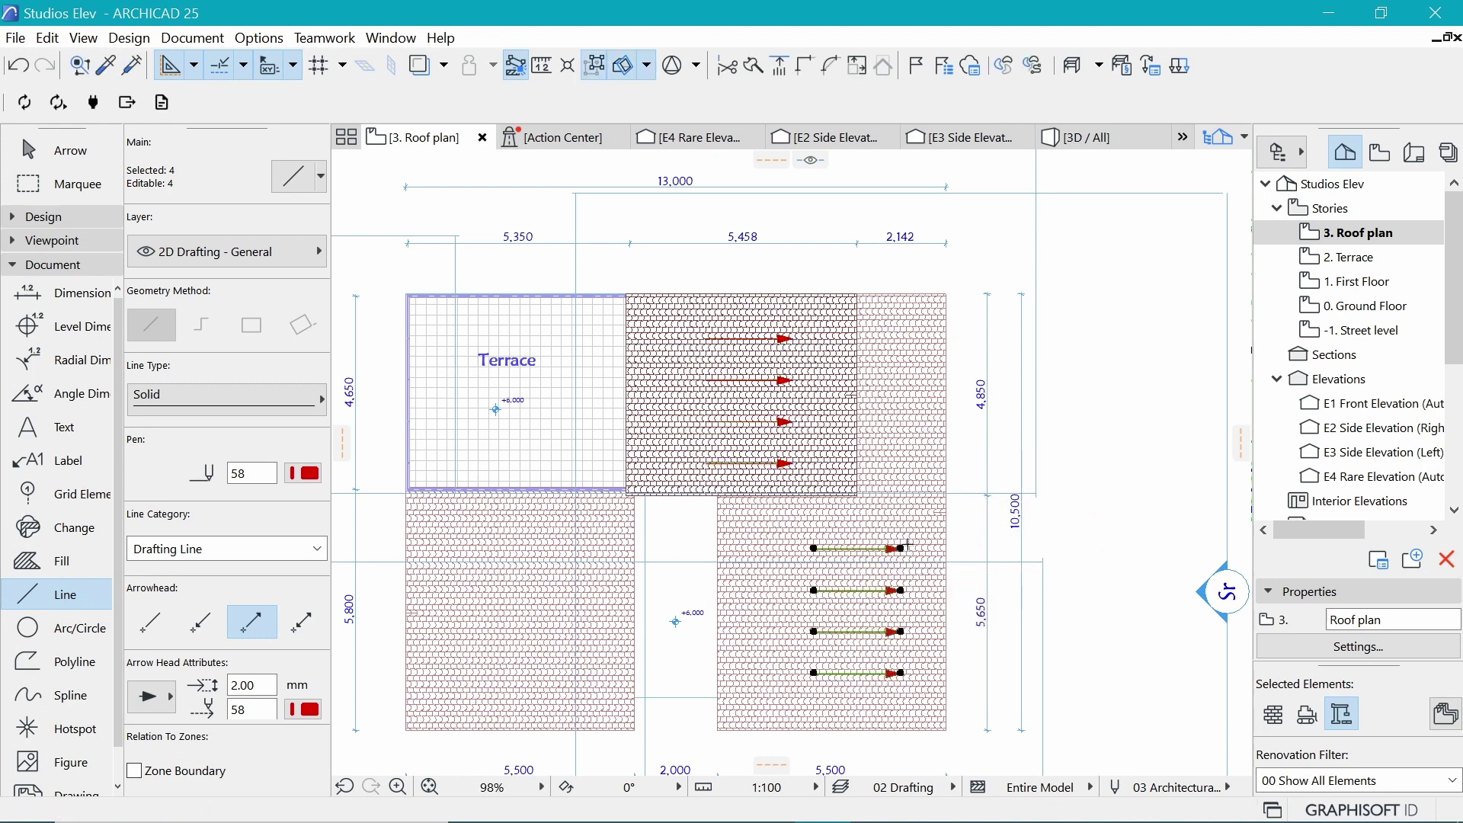
Mirror a copy of the four lower-roof arrows about the passage's vertical centre line onto the roof below the terrace
key(ctrl+shift+m)
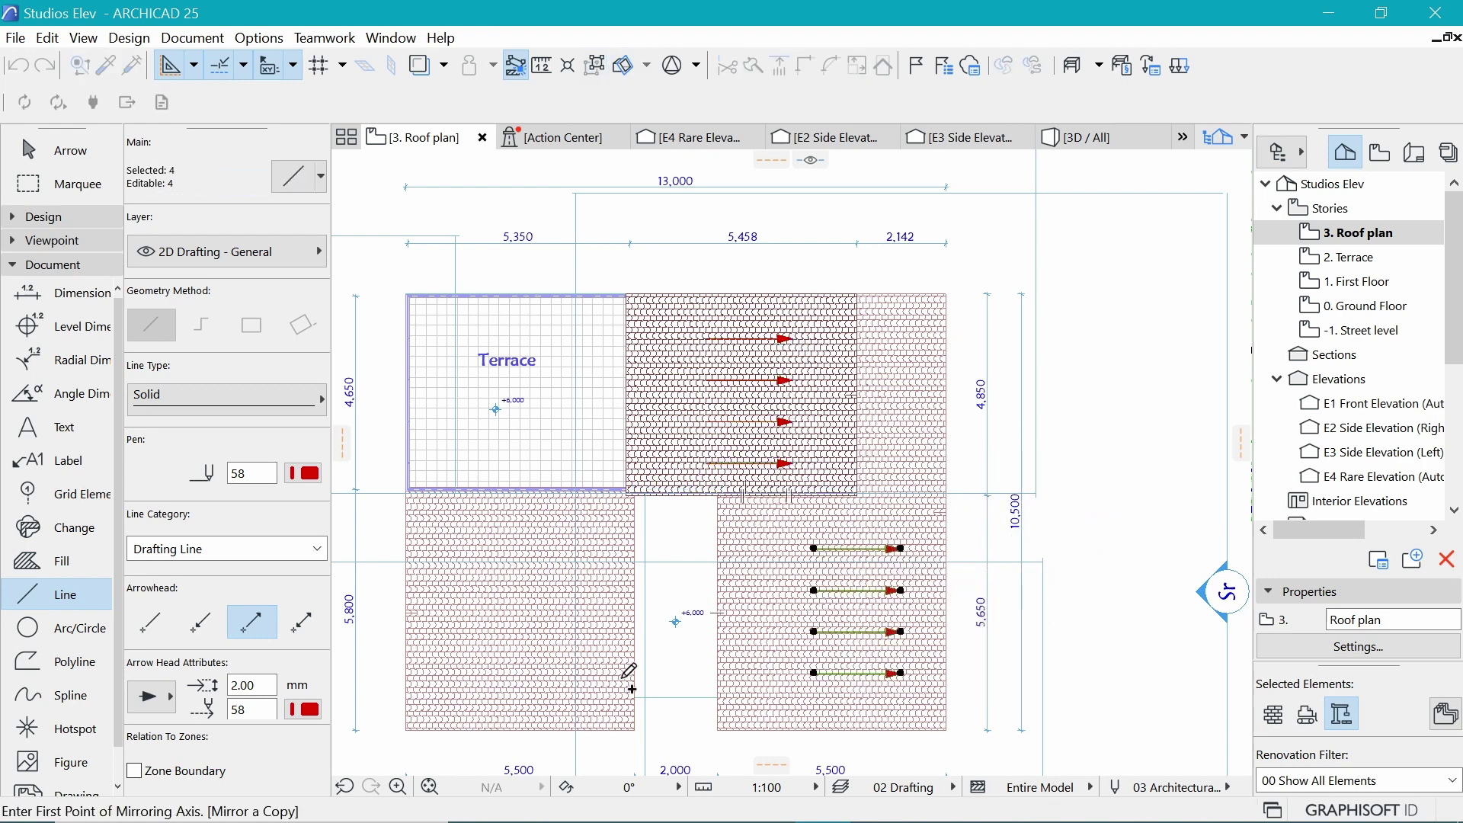
click(688, 704)
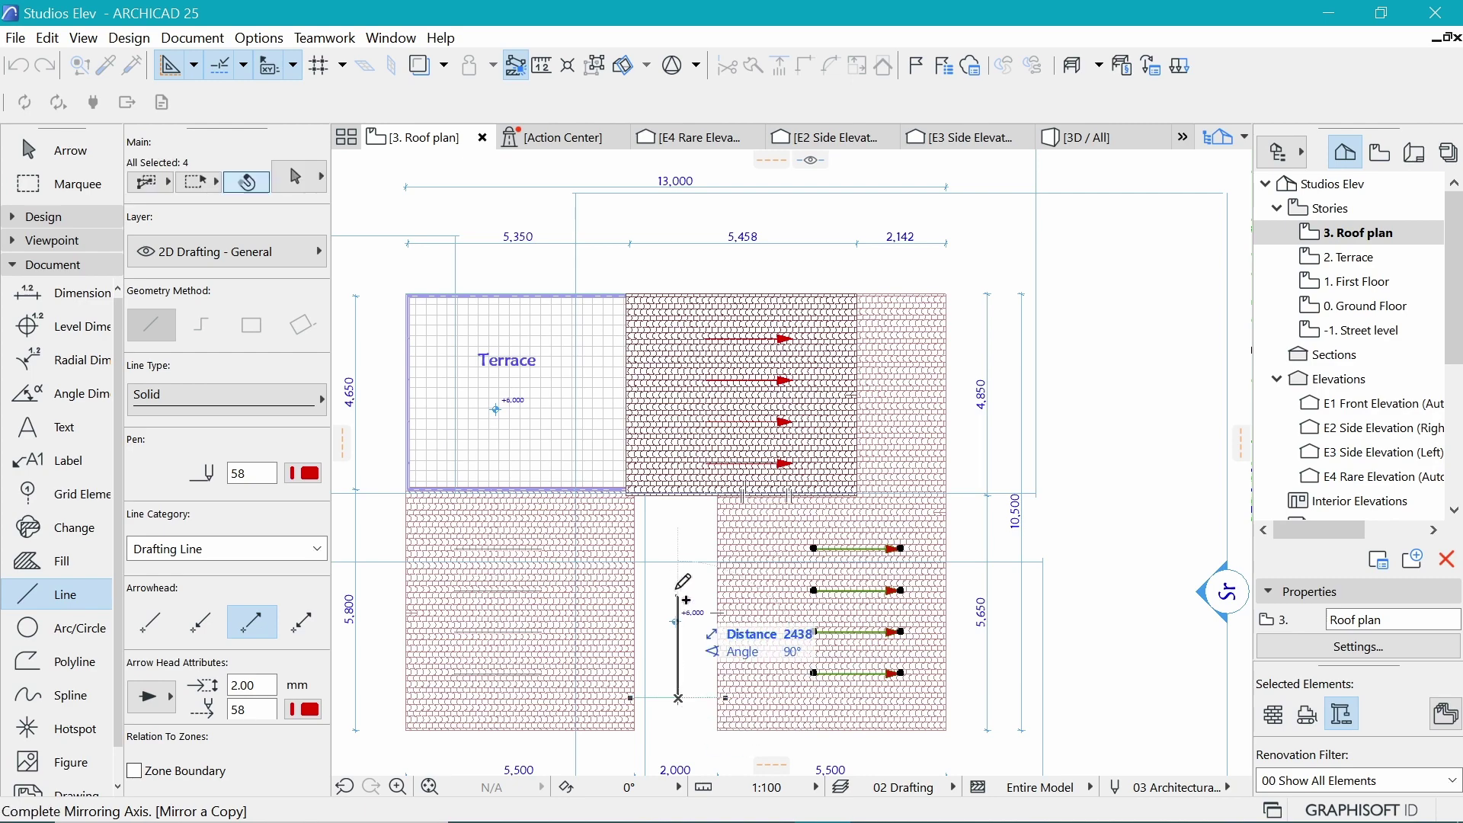
click(672, 549)
scroll(743, 488, down, 3)
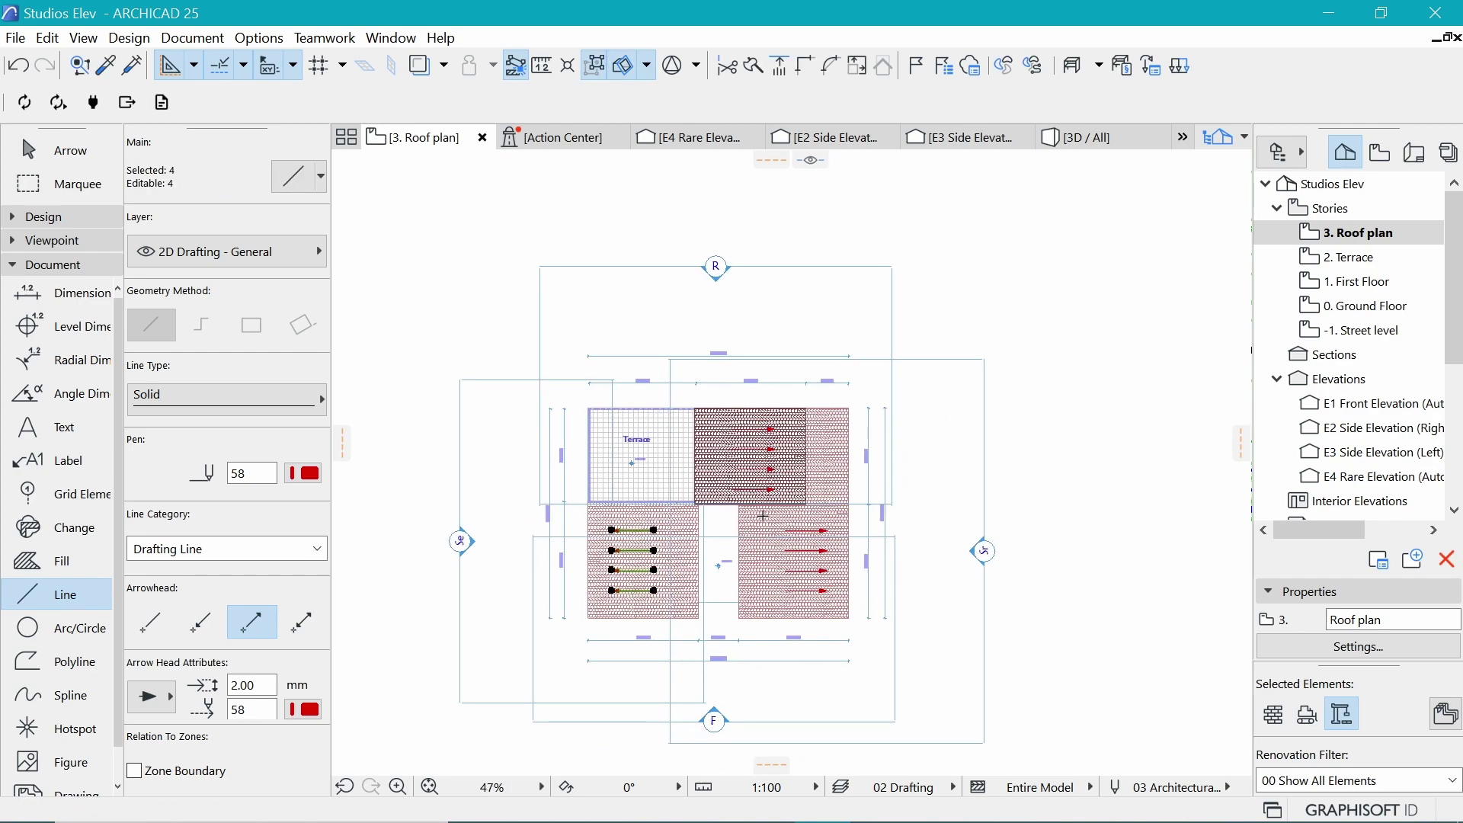
scroll(603, 505, up, 3)
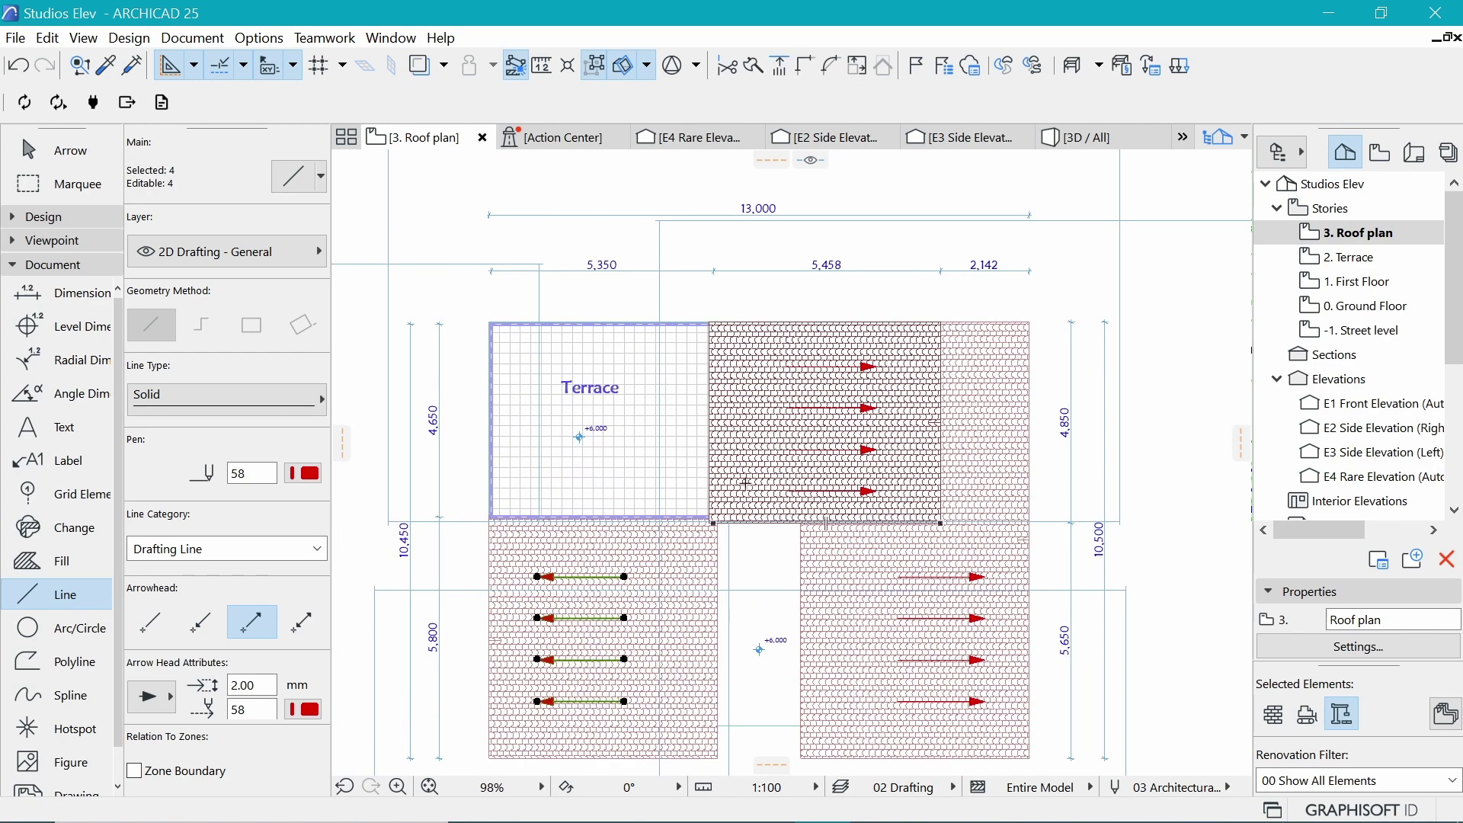
key(Escape)
Check the First Floor plan and return to the Roof plan story
scroll(546, 312, up, 3)
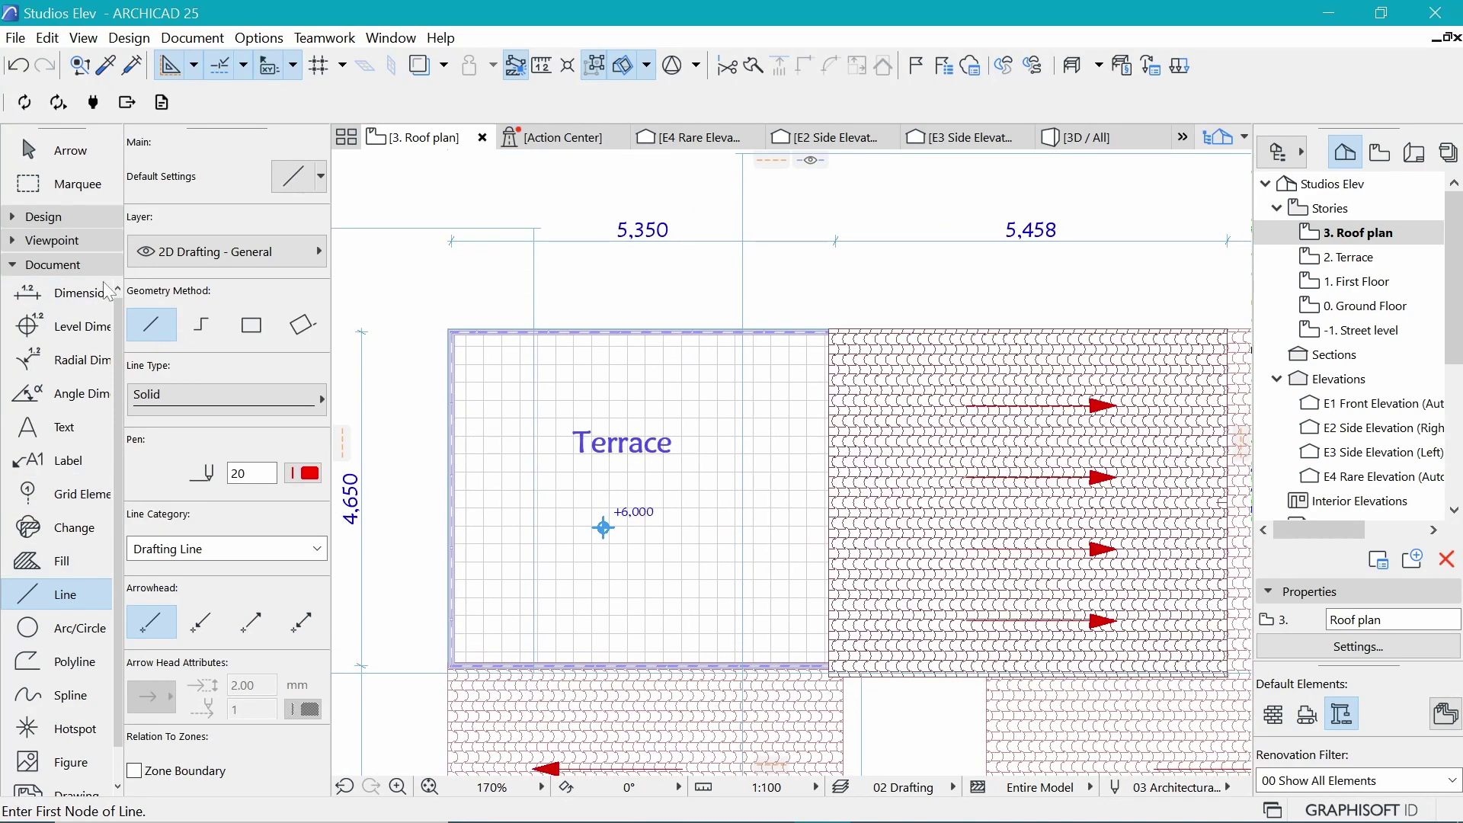
click(64, 221)
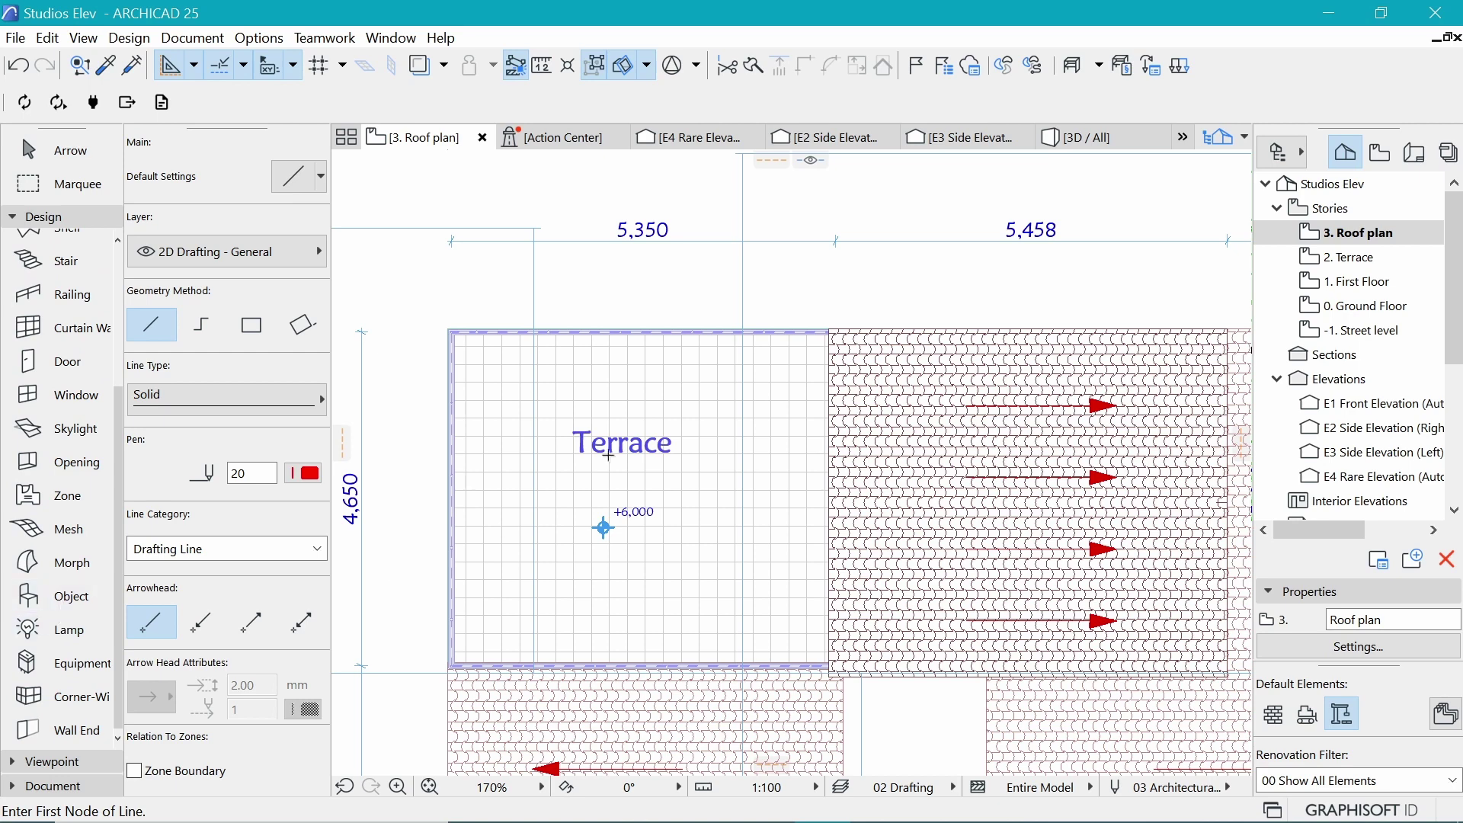
click(1352, 284)
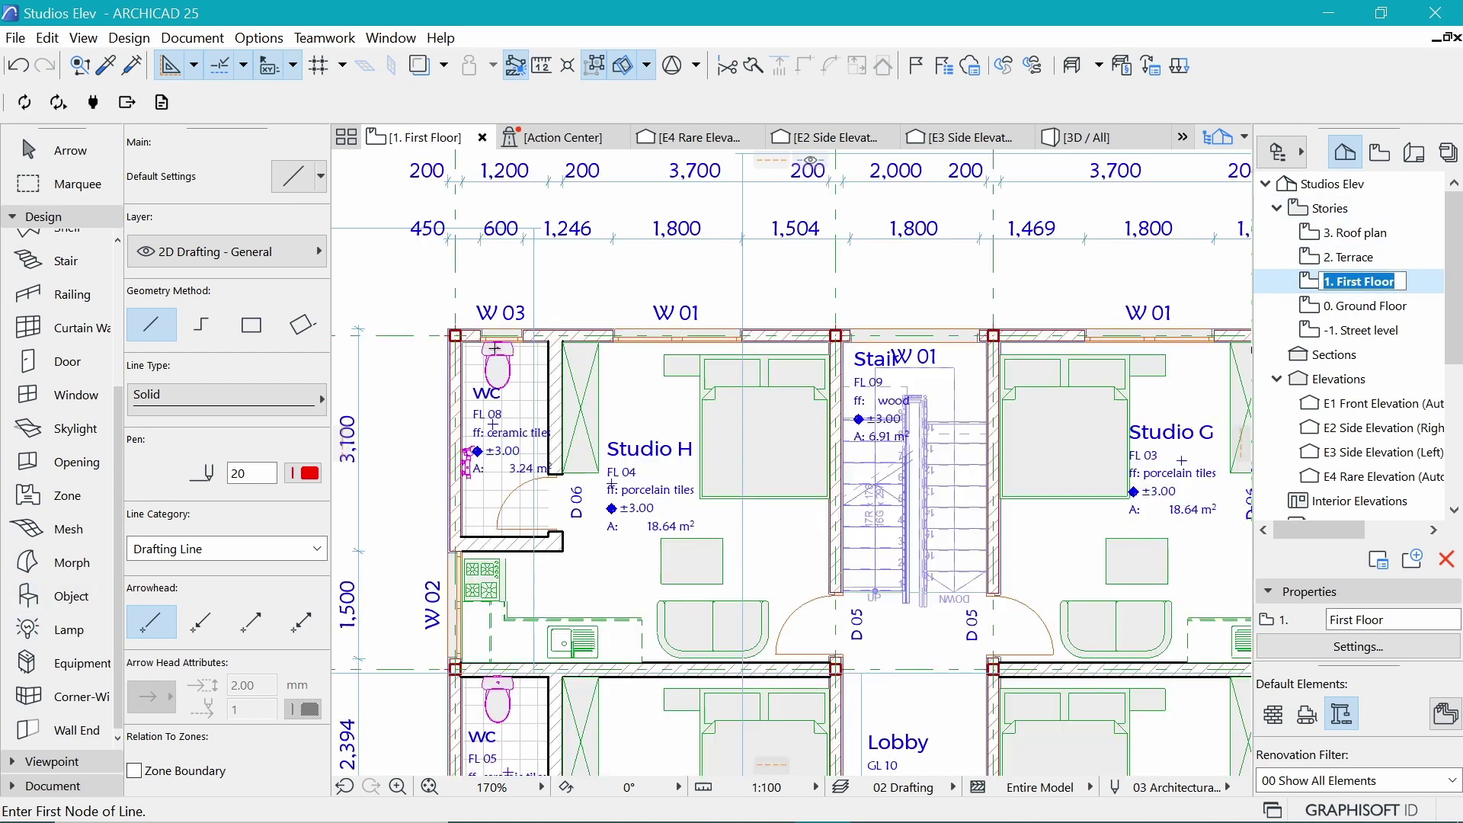
key(Escape)
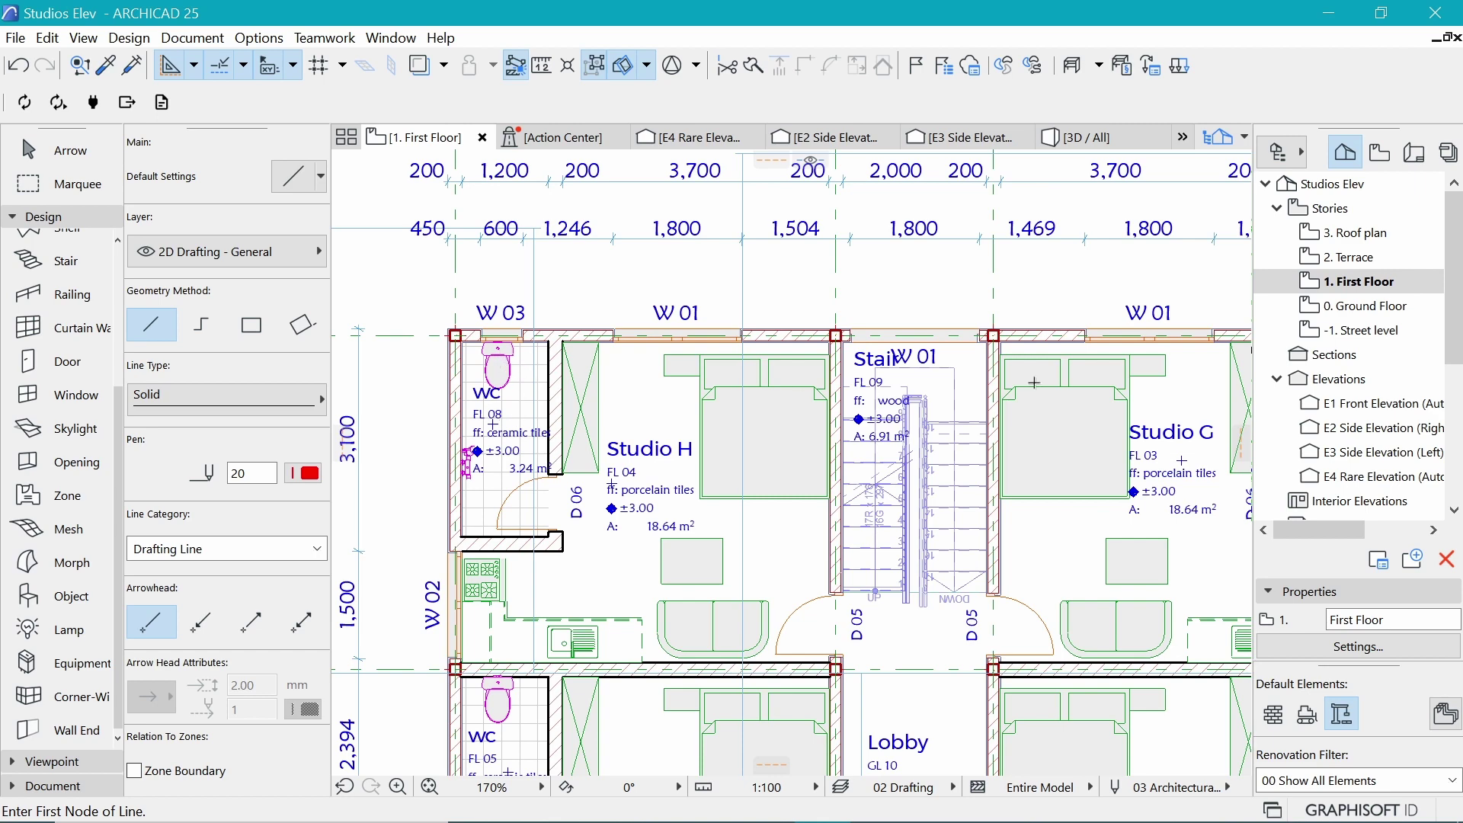
click(1356, 233)
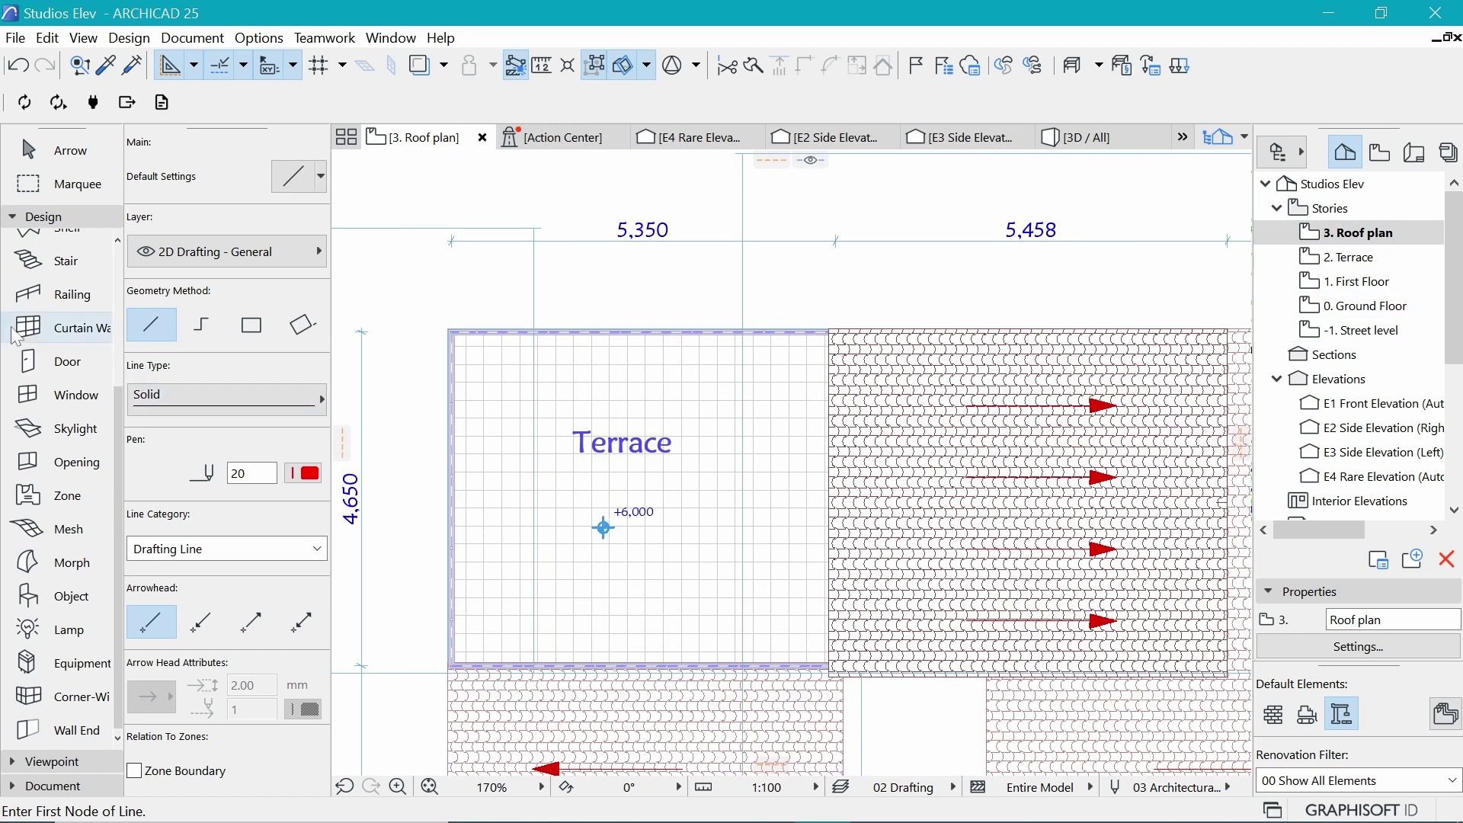
Search the object library for "drain" and place Floor Drain Symbol 25 in the terrace's upper-left corner
scroll(48, 520, up, 5)
scroll(47, 521, down, 3)
scroll(47, 520, down, 3)
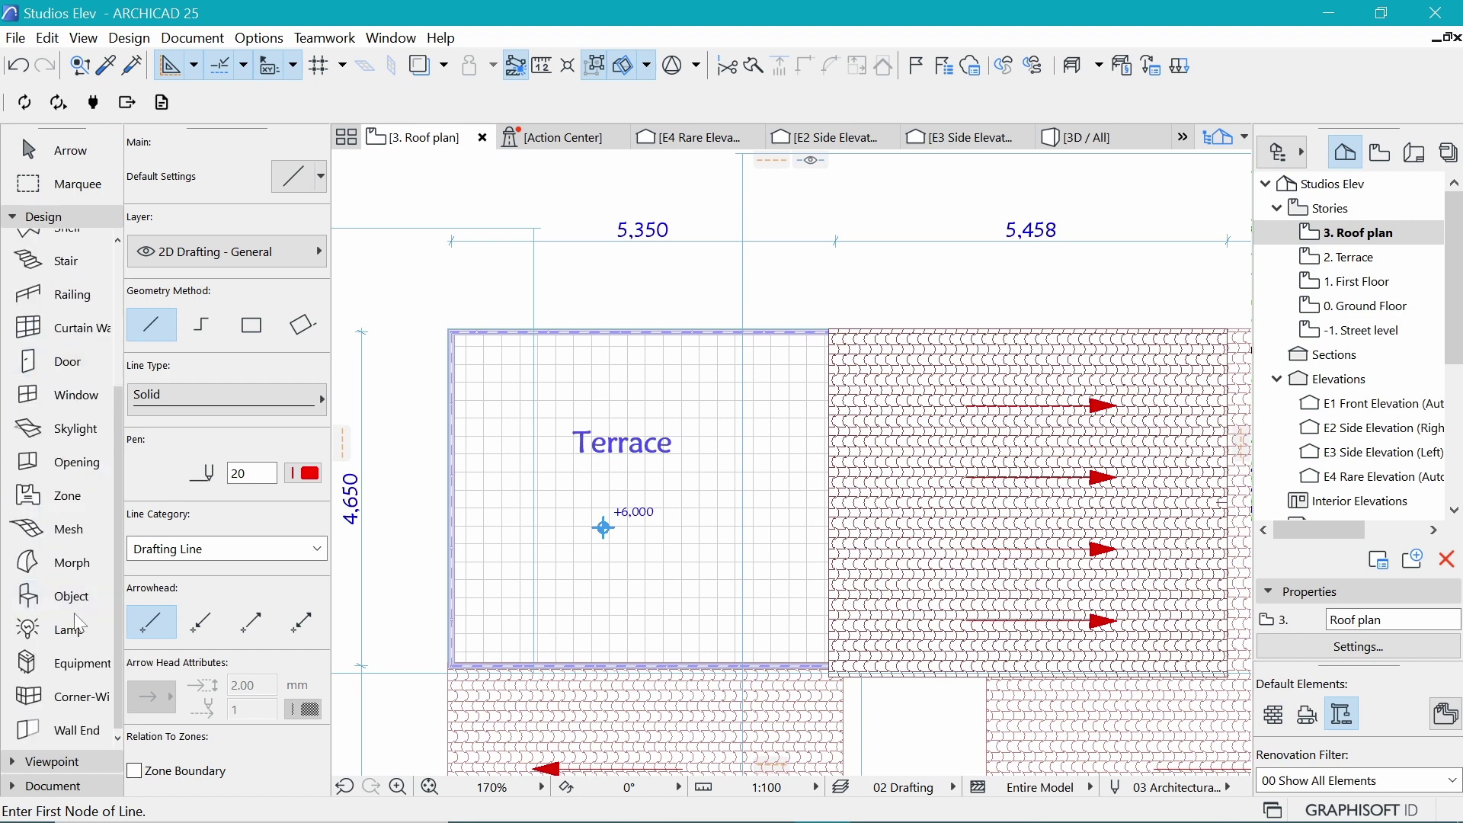
click(75, 598)
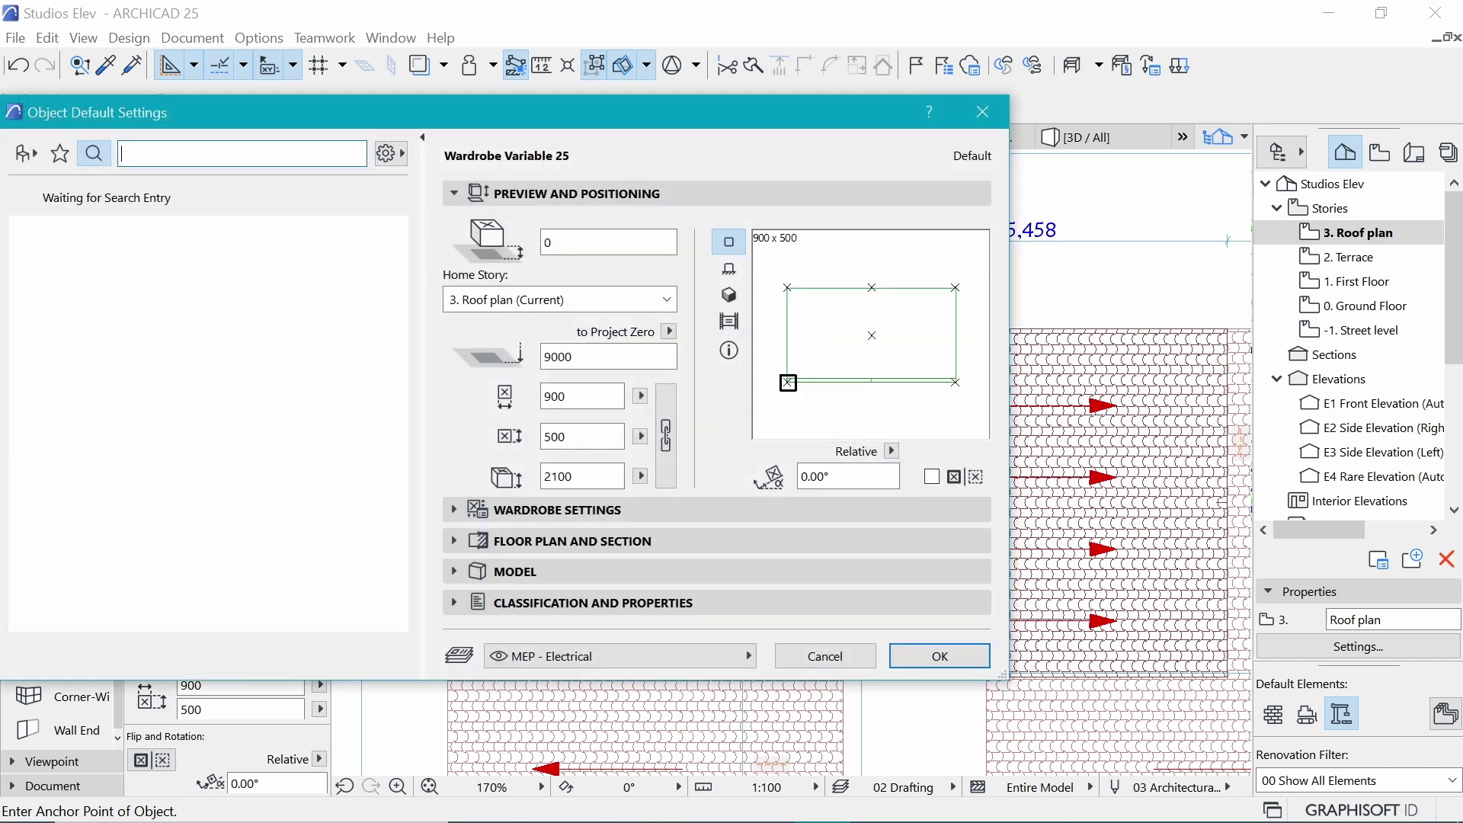
text(dr)
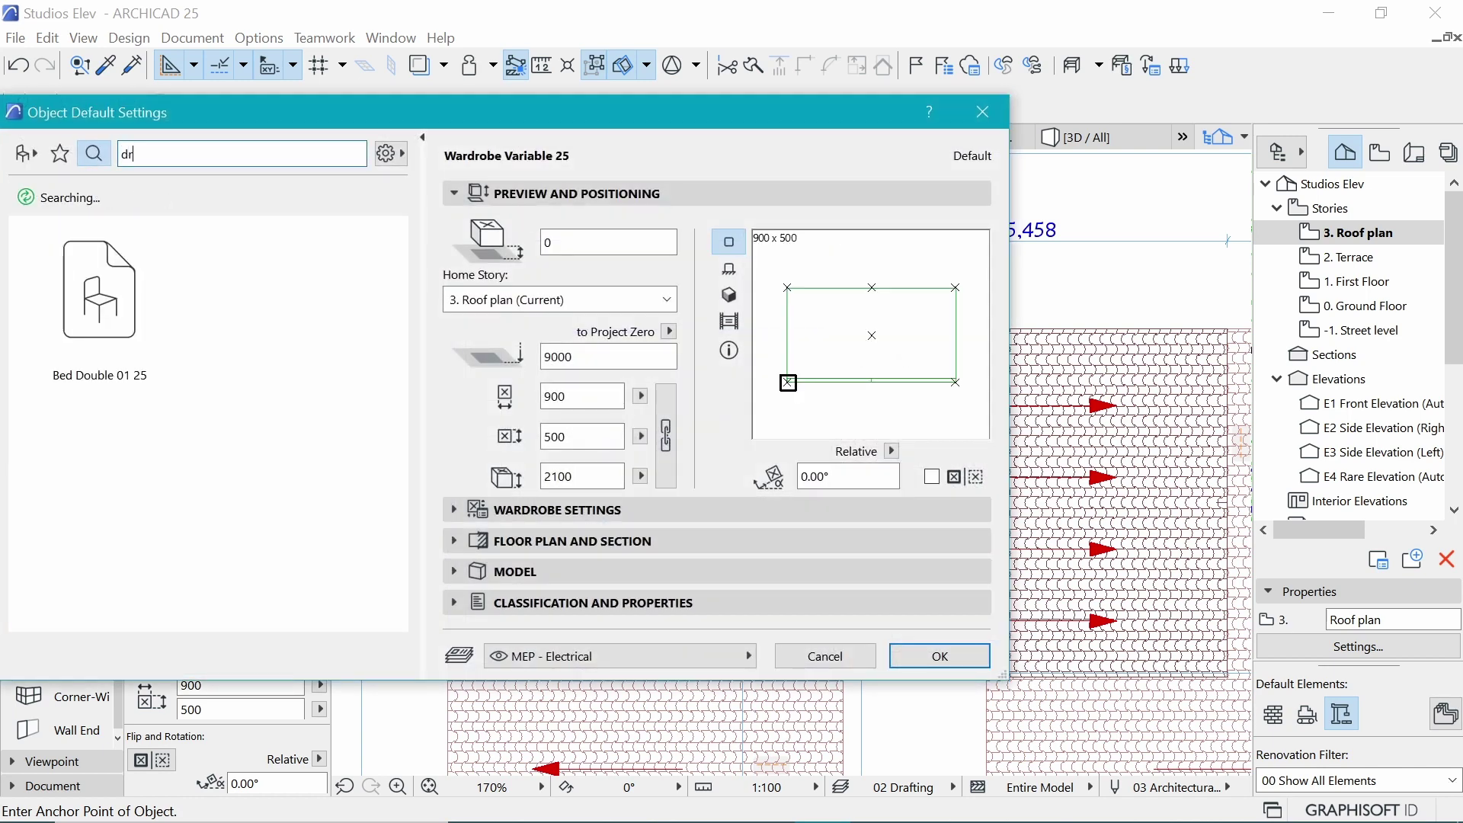
text(ain)
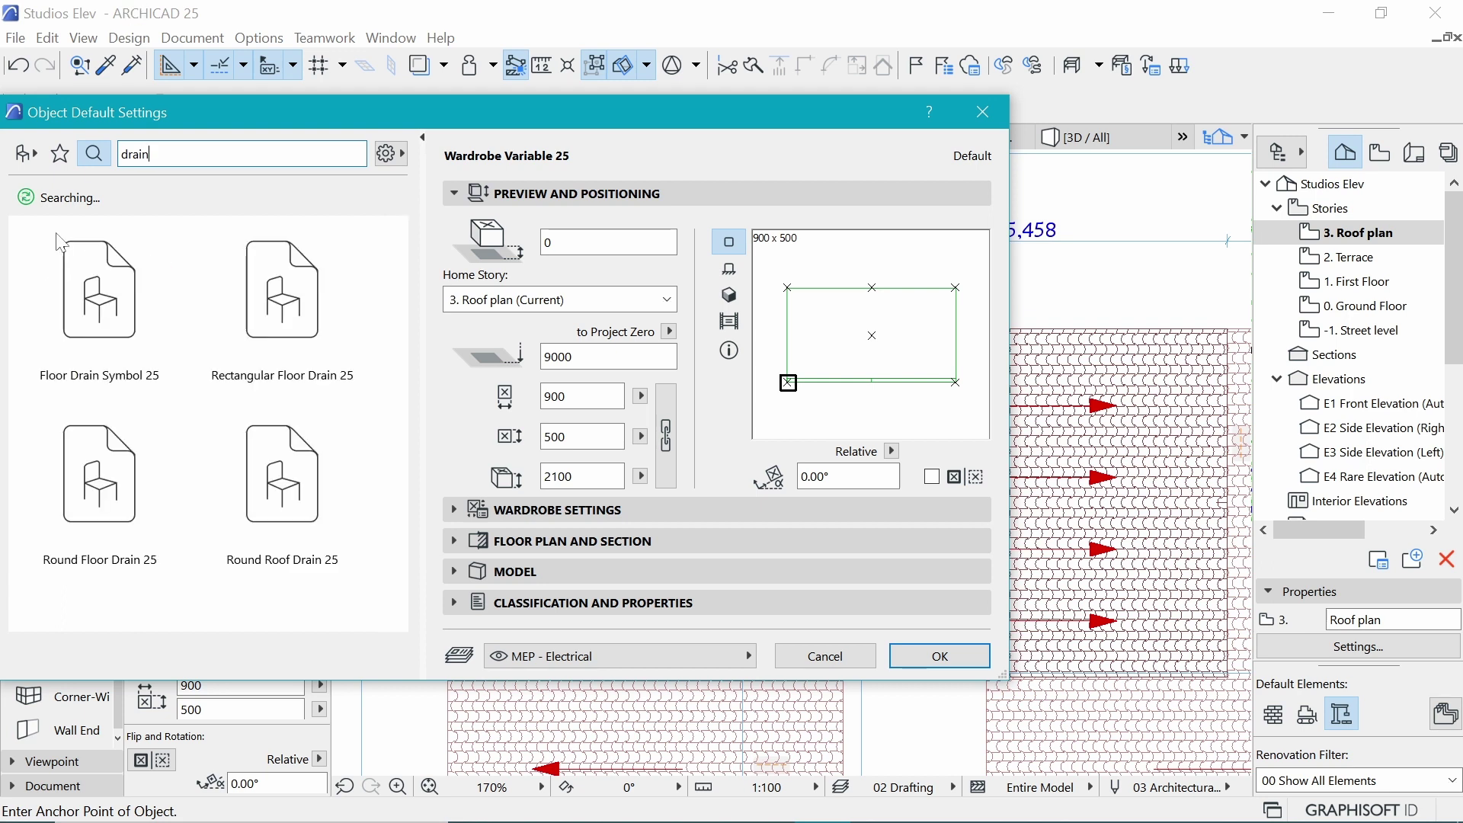
click(76, 270)
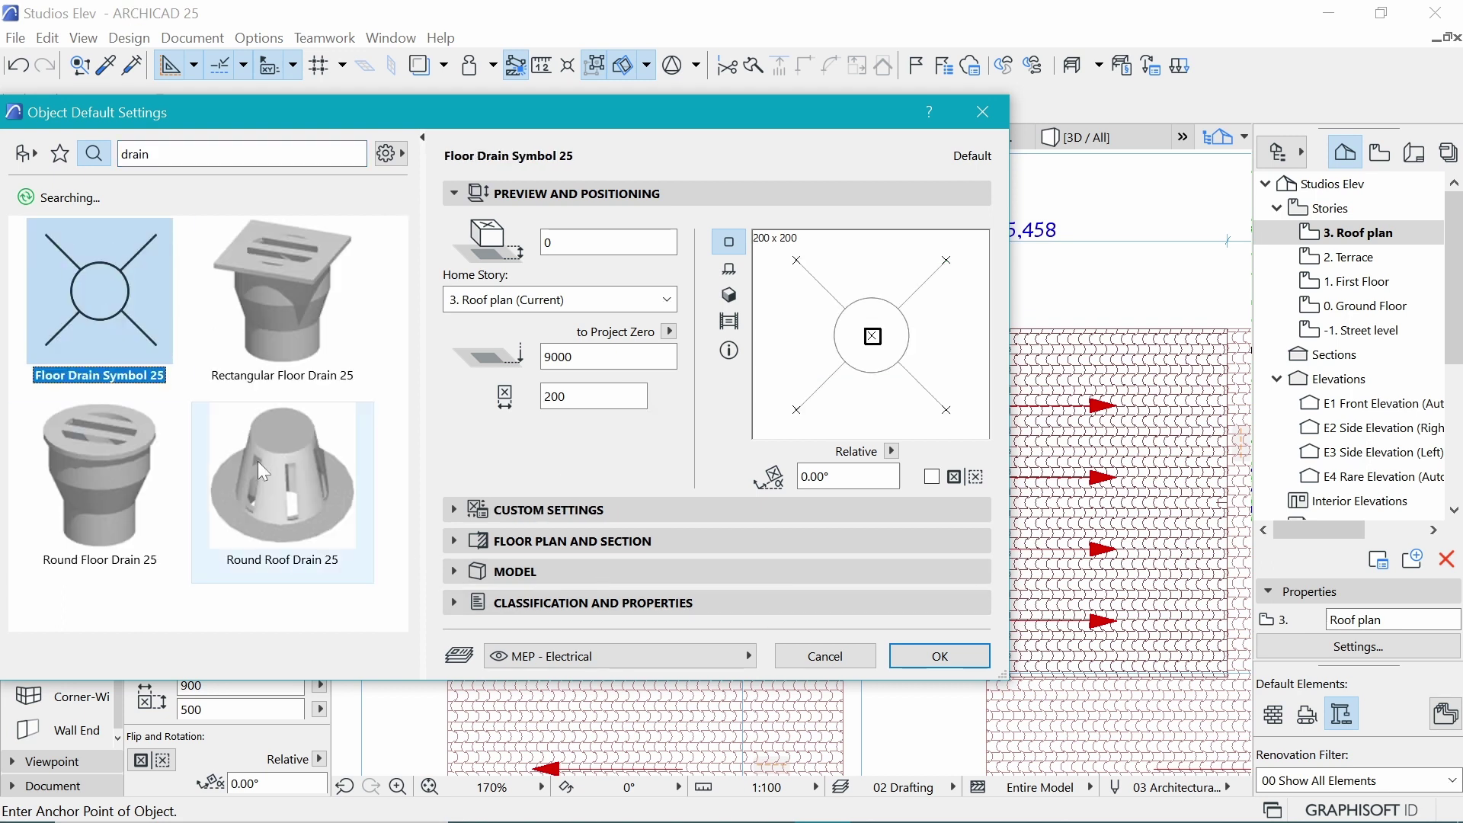
click(945, 659)
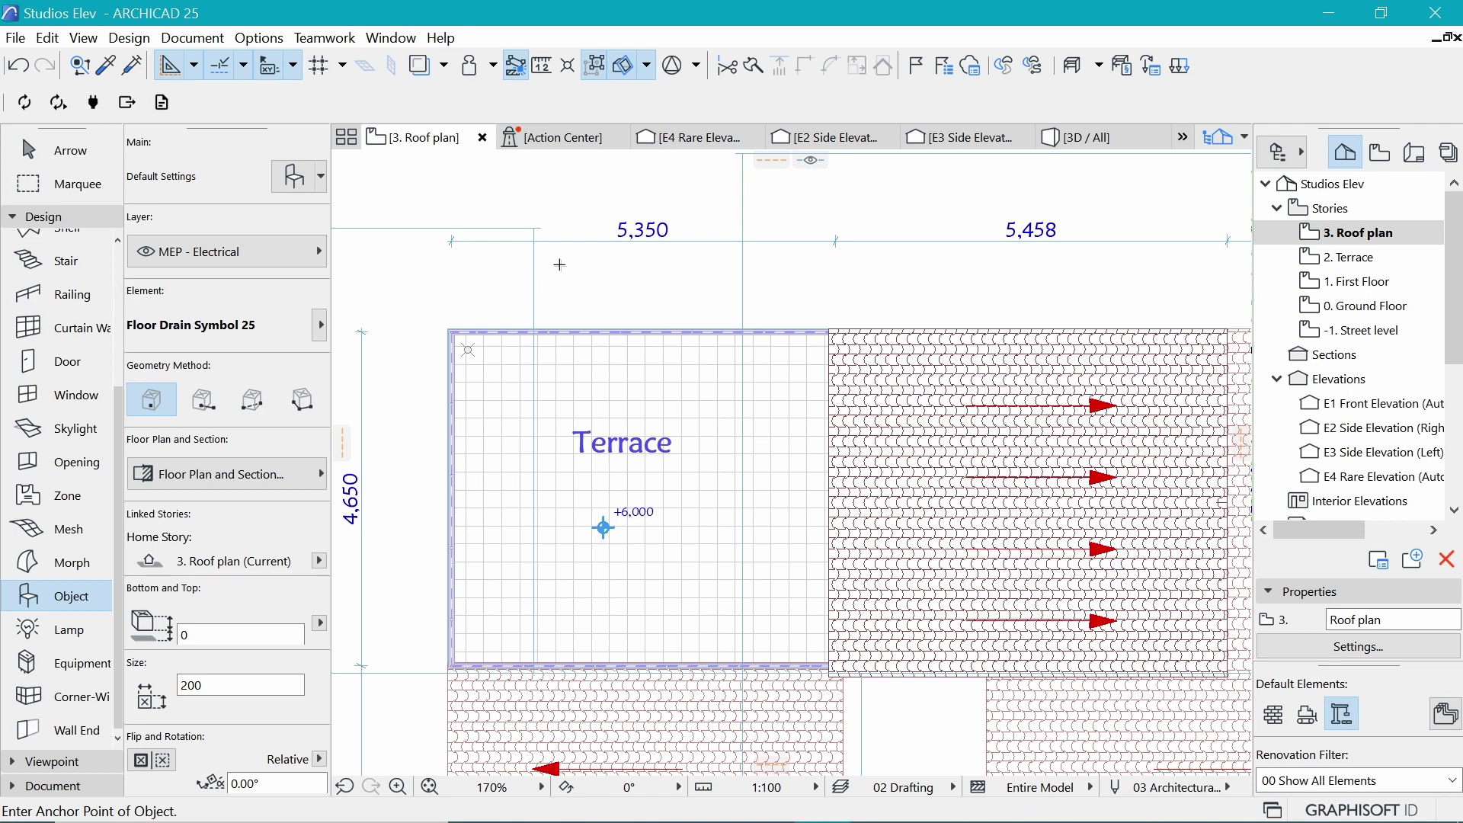
Draw a vertical line along the inside of the terrace's left edge, from near the bottom corner up towards the drain symbol
scroll(559, 264, down, 3)
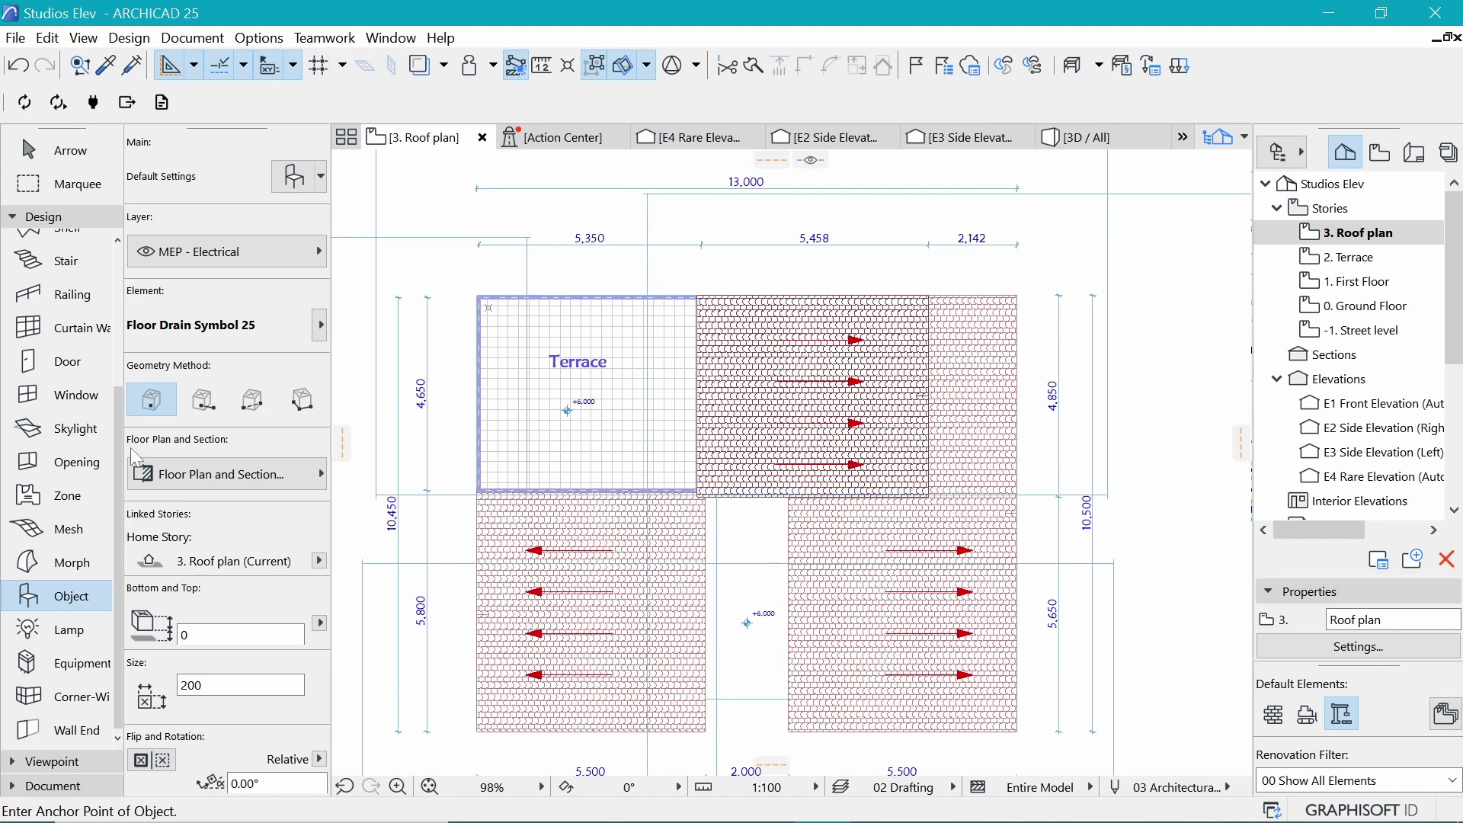
click(58, 218)
click(42, 265)
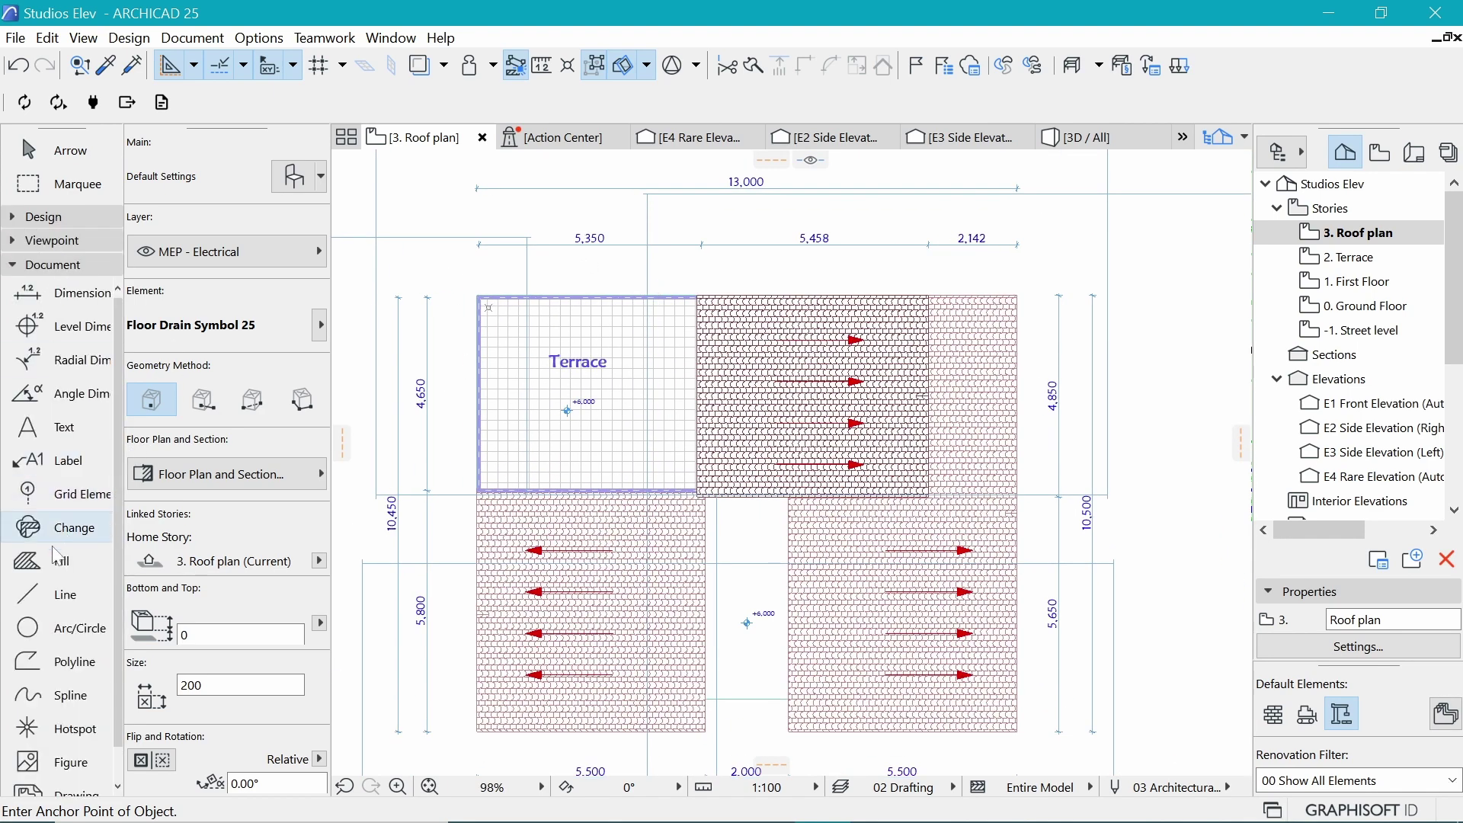
click(61, 594)
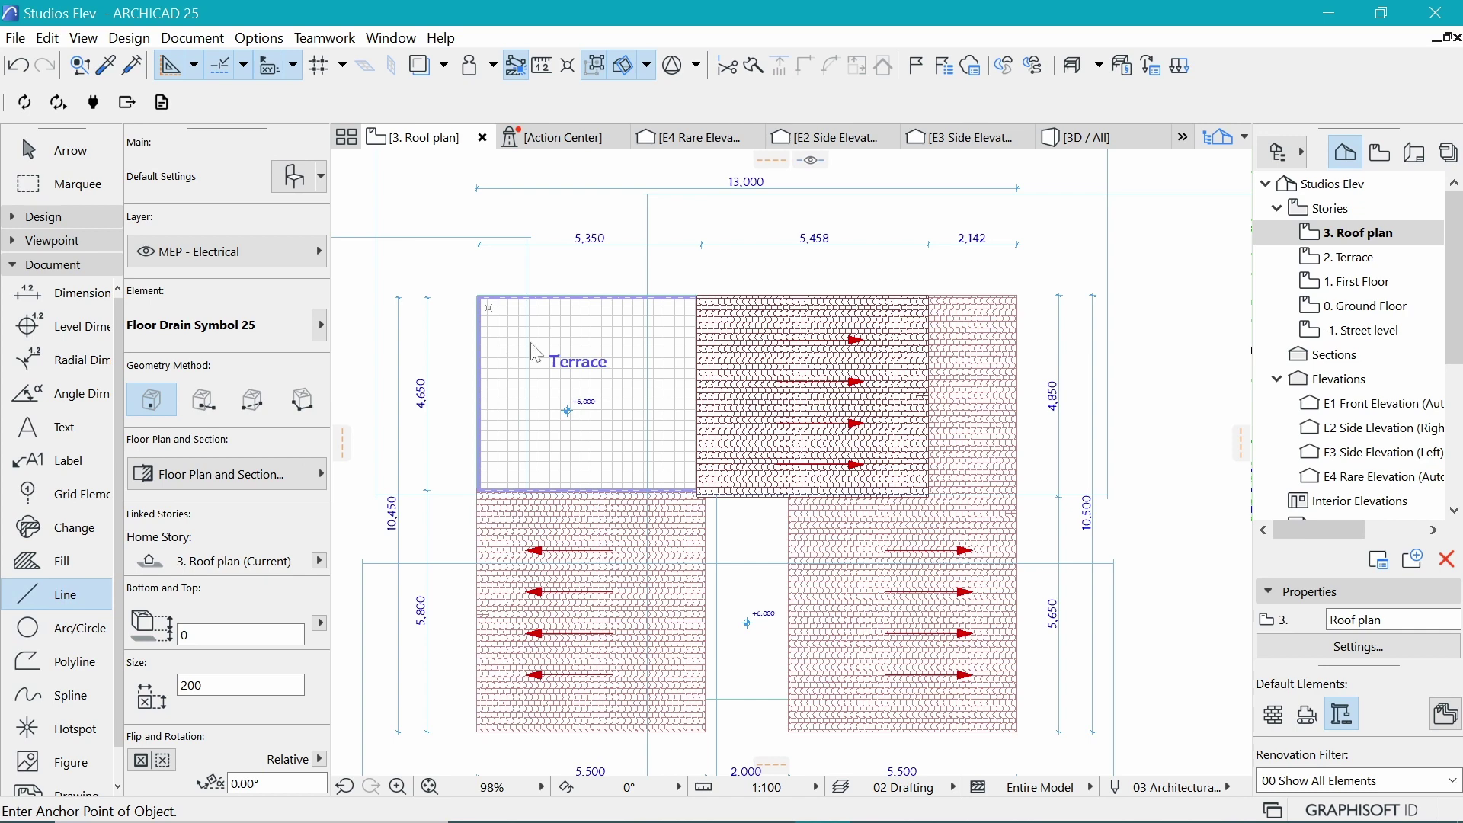
click(488, 473)
click(486, 322)
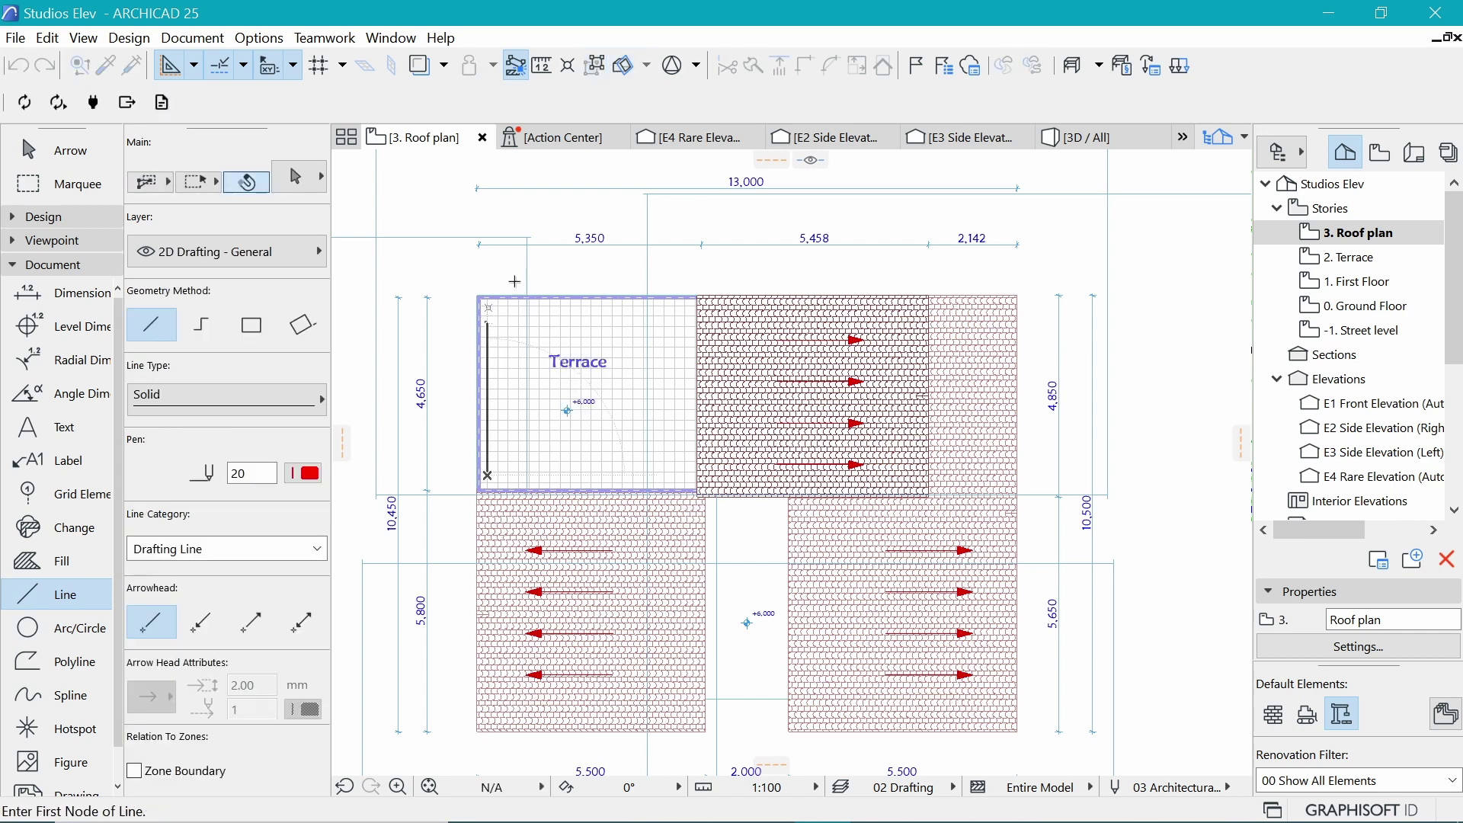
Change the terrace line's type to Arrow and stretch its upper end up to the drain symbol
scroll(525, 296, up, 2)
shift+click(471, 340)
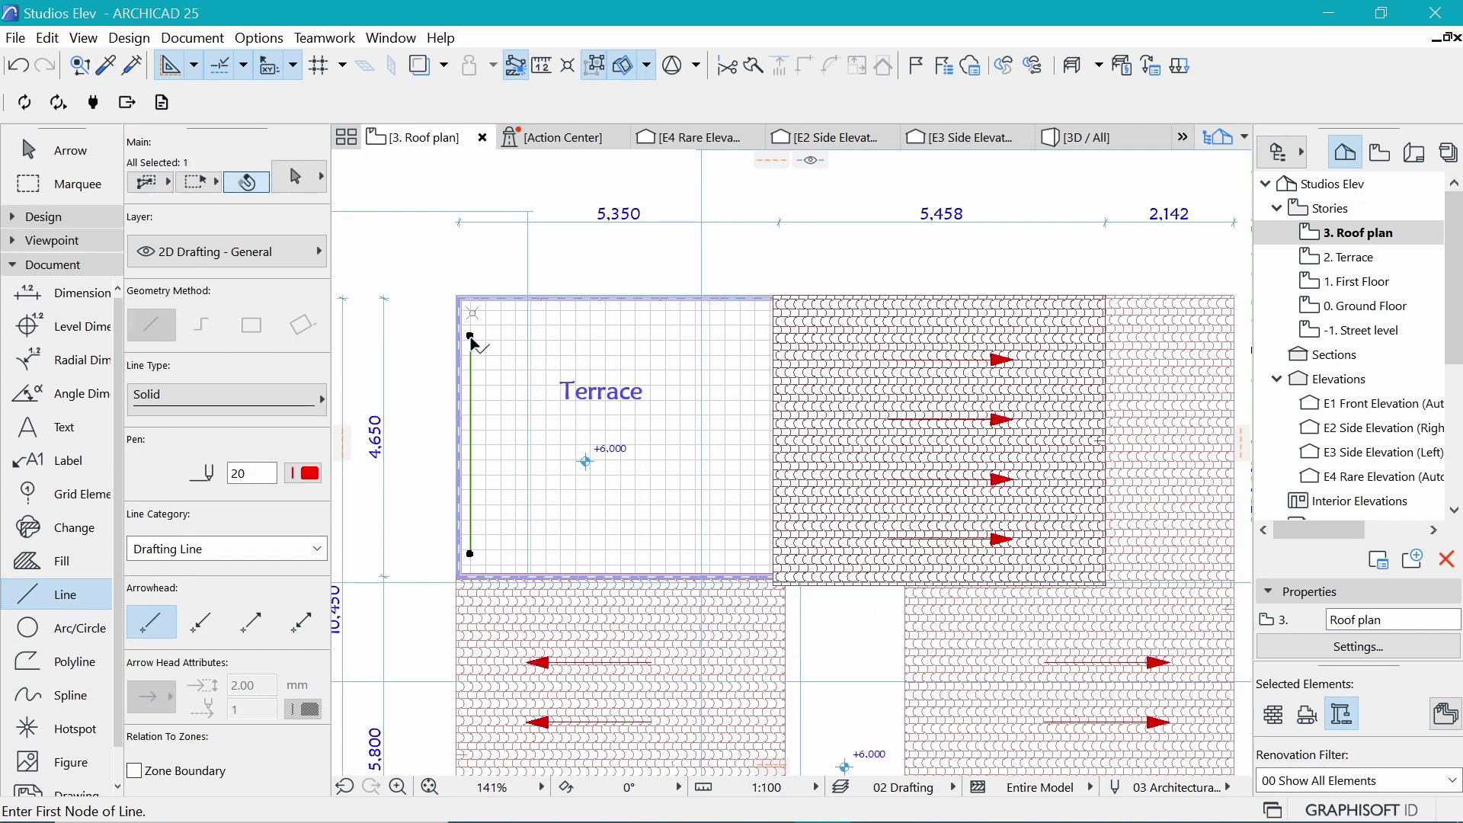
click(251, 410)
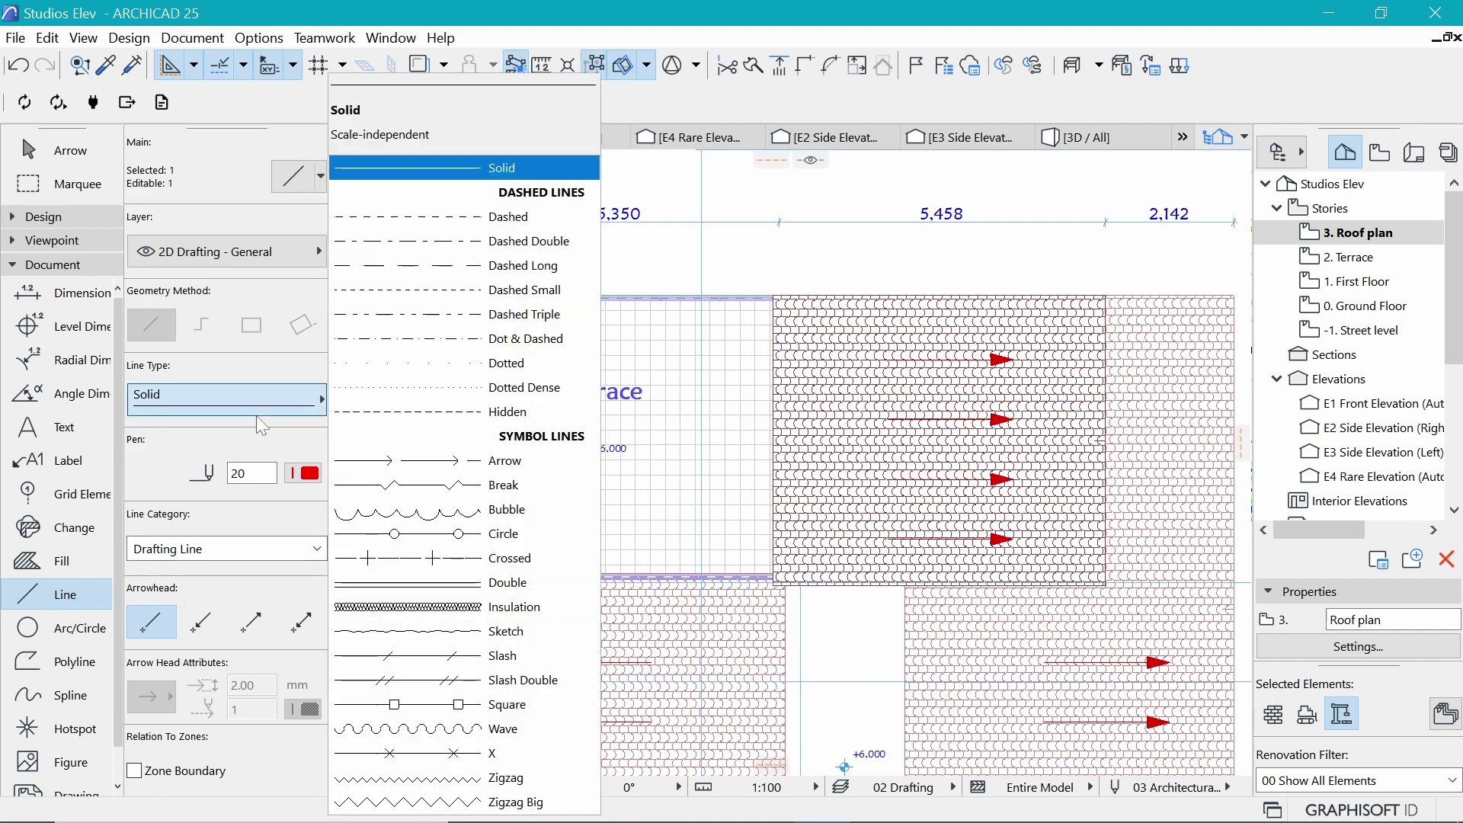
click(531, 455)
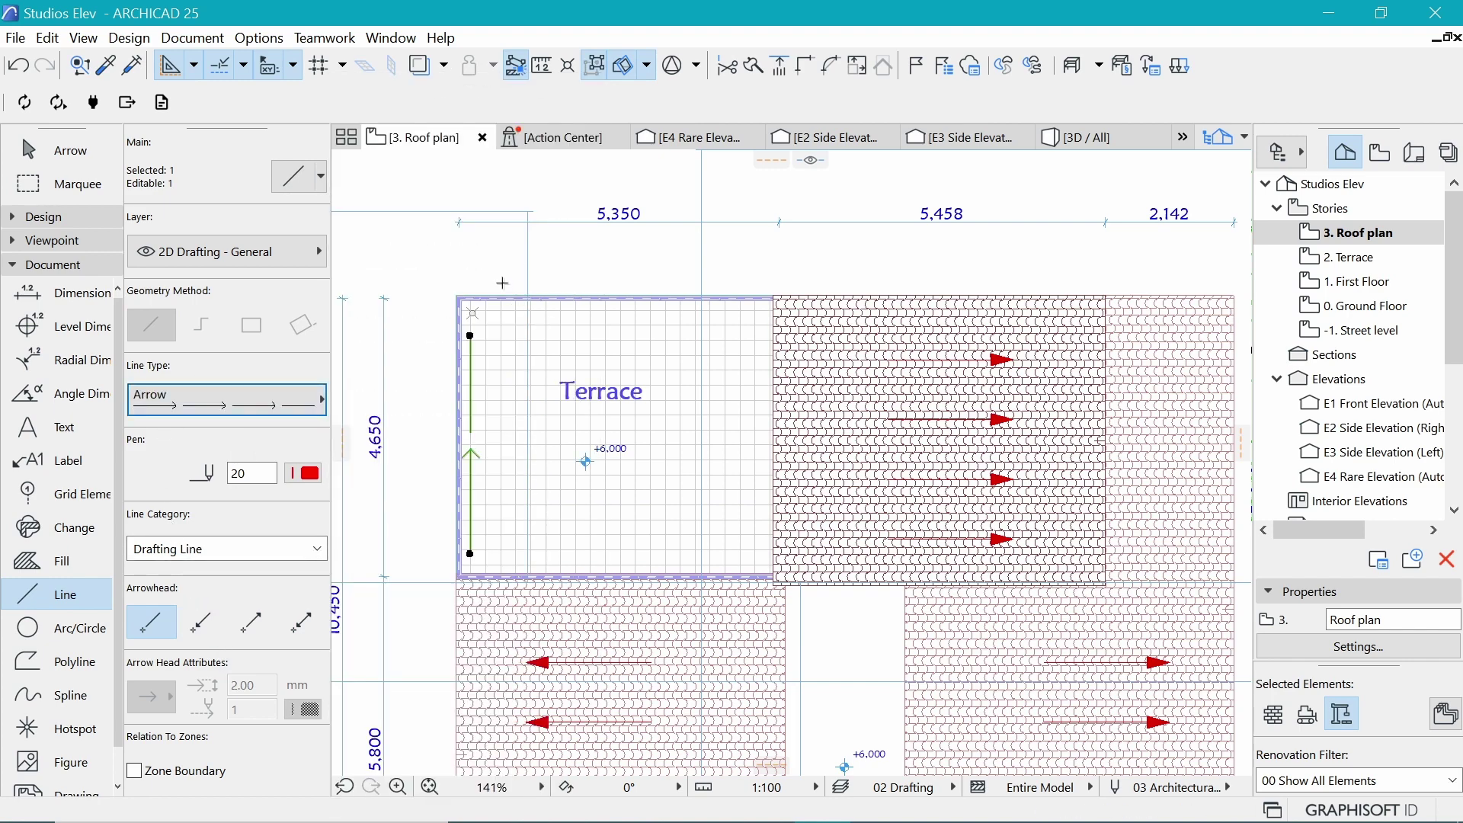
scroll(484, 337, up, 2)
click(472, 329)
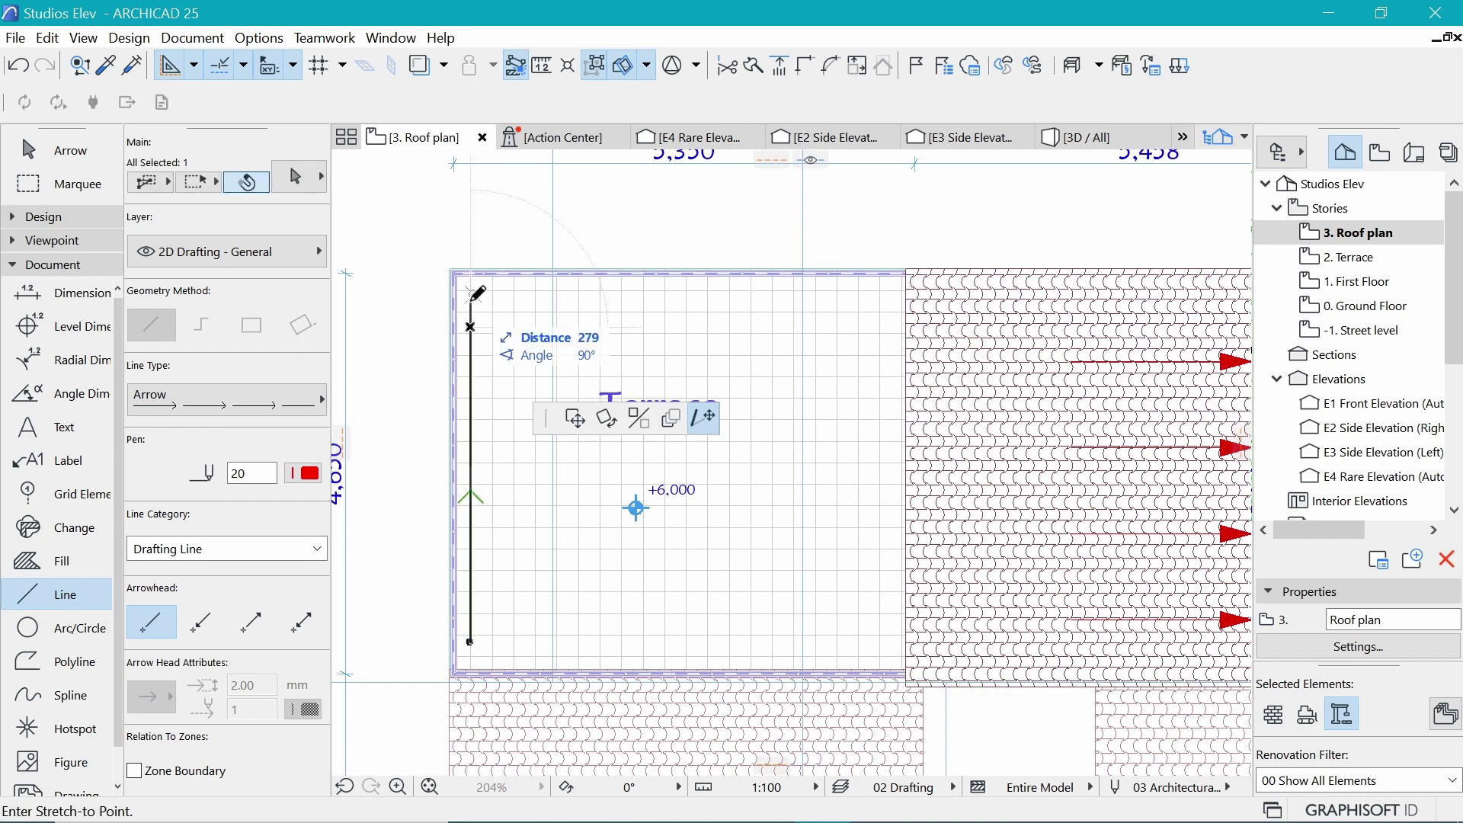
click(471, 301)
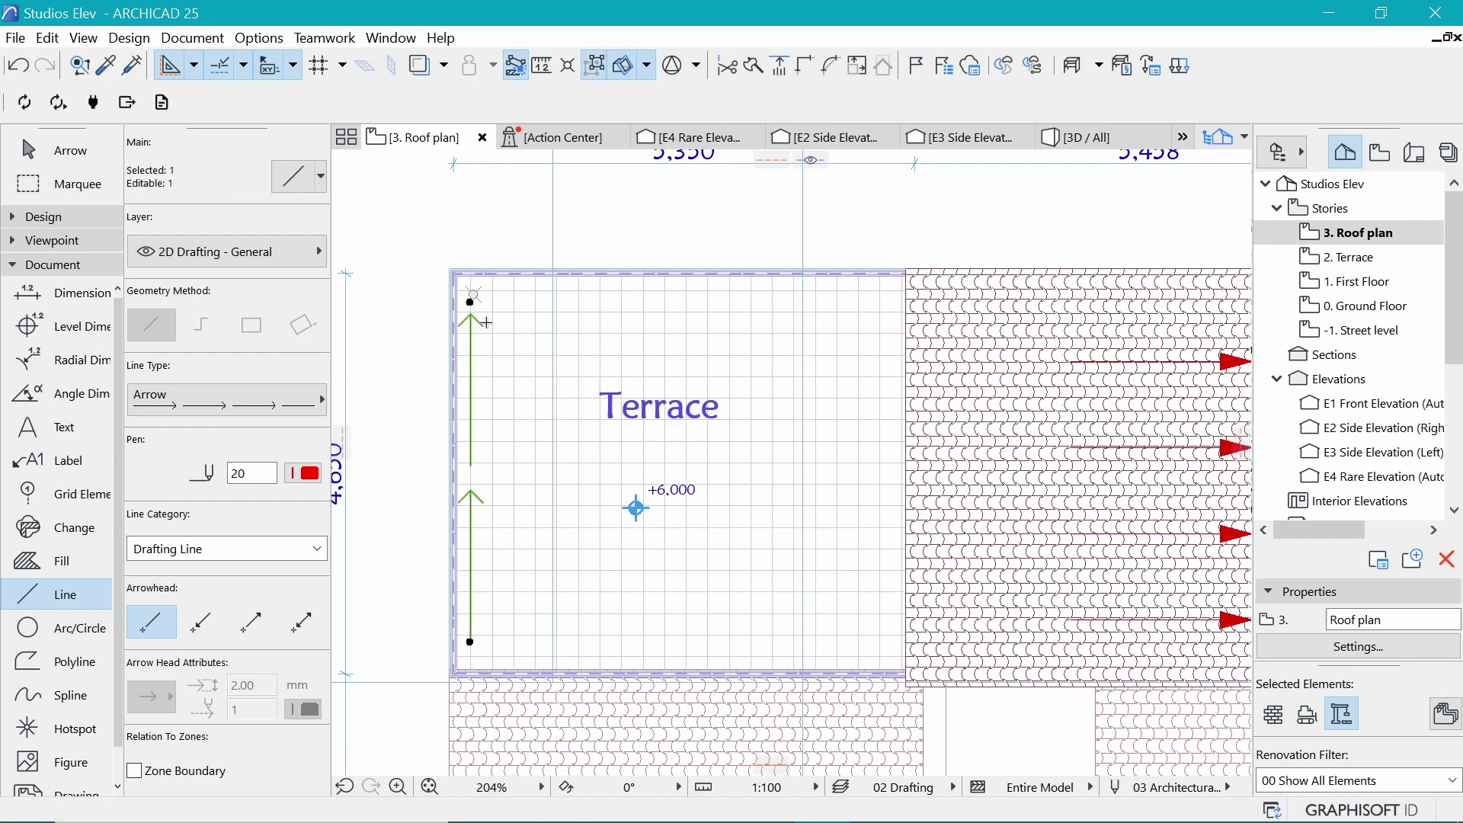
Change the terrace arrow line's pen to the light grey pen 102
scroll(486, 322, up, 4)
scroll(486, 322, down, 3)
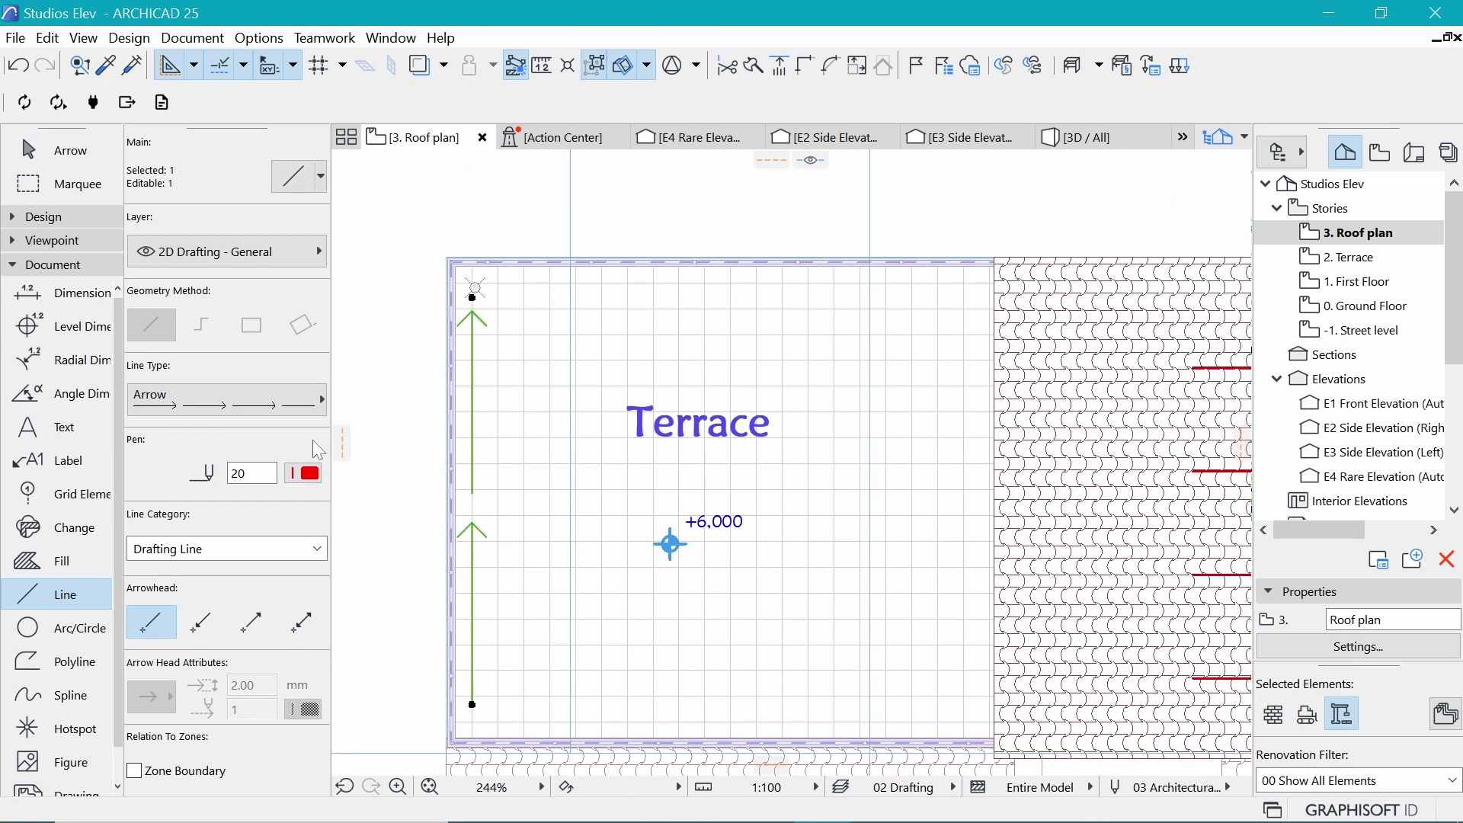
click(303, 472)
click(303, 472)
click(303, 472)
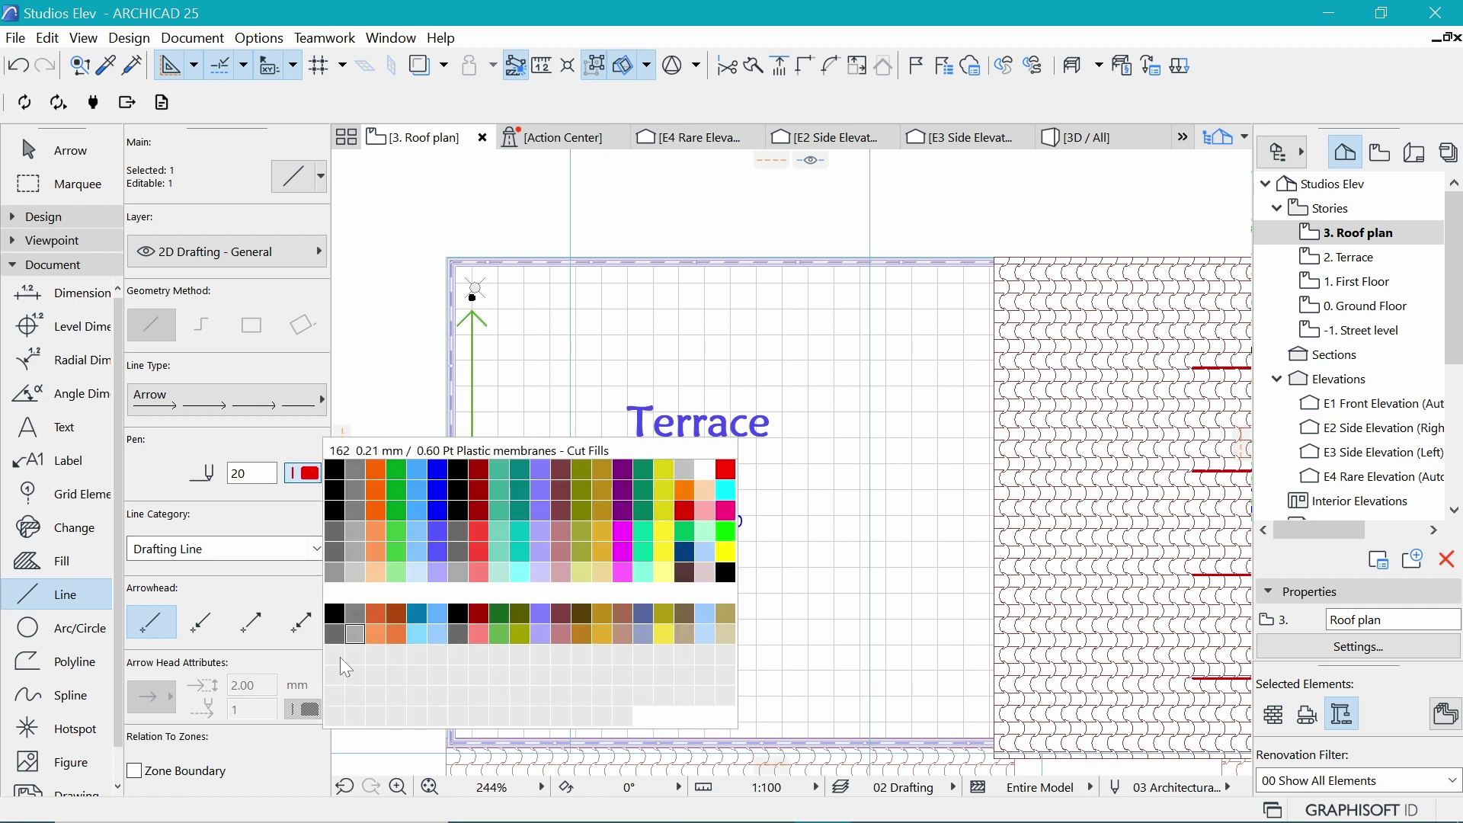
click(336, 709)
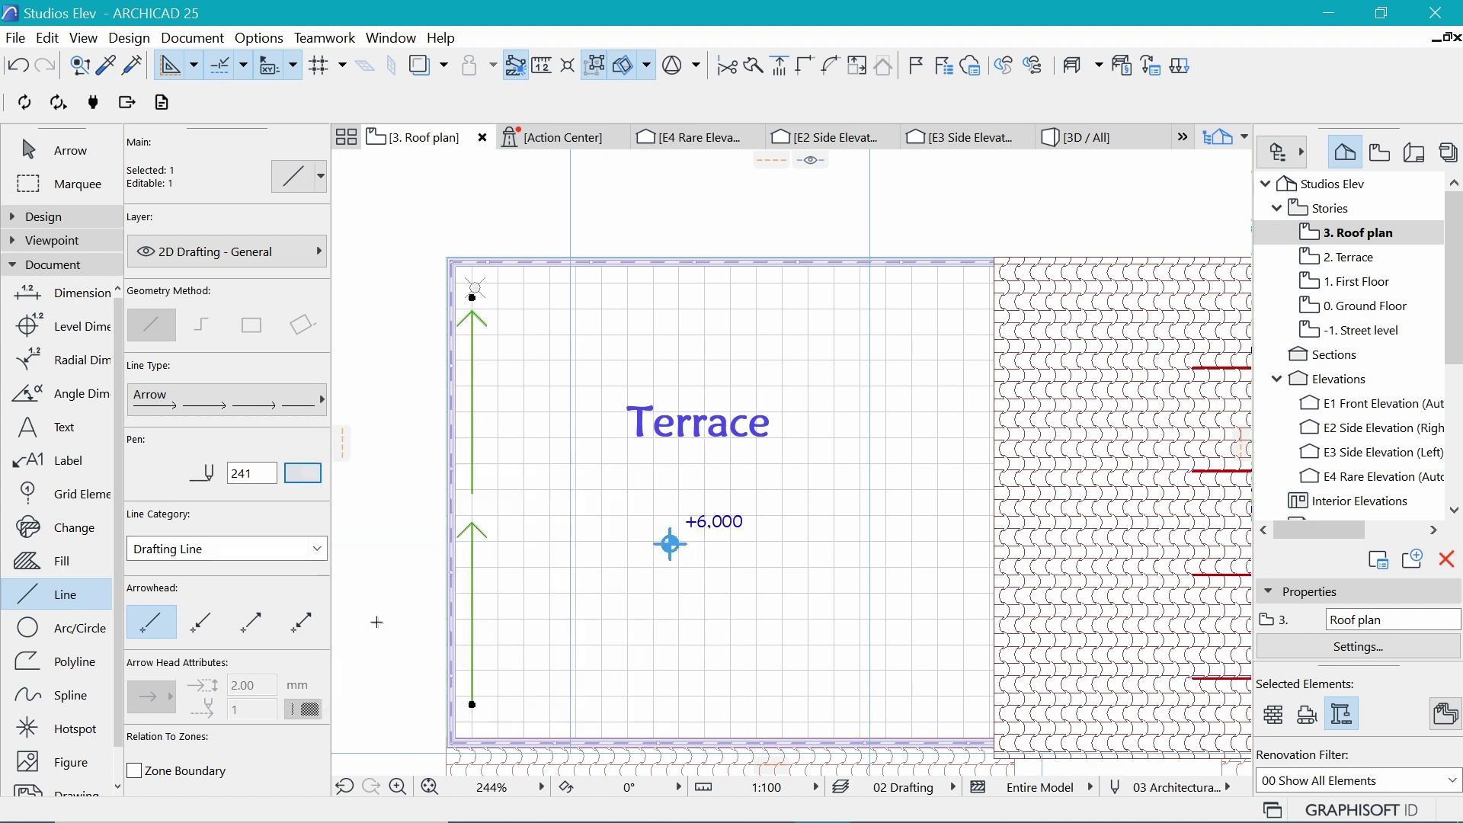
click(302, 472)
click(357, 573)
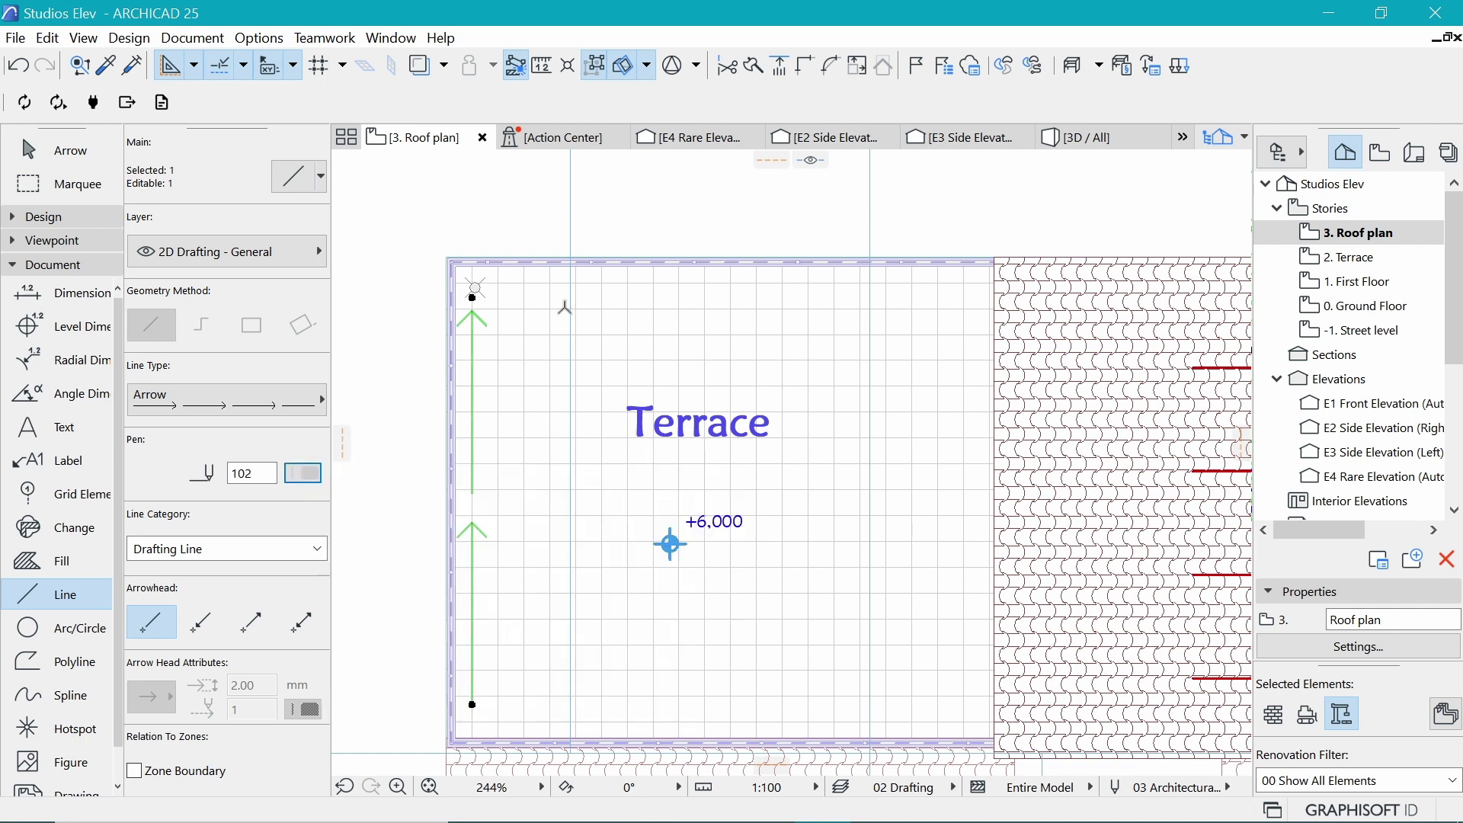
Mirror a copy of the arrow line about a 45° axis through the drain, placing it along the terrace's top edge
key(ctrl+shift+m)
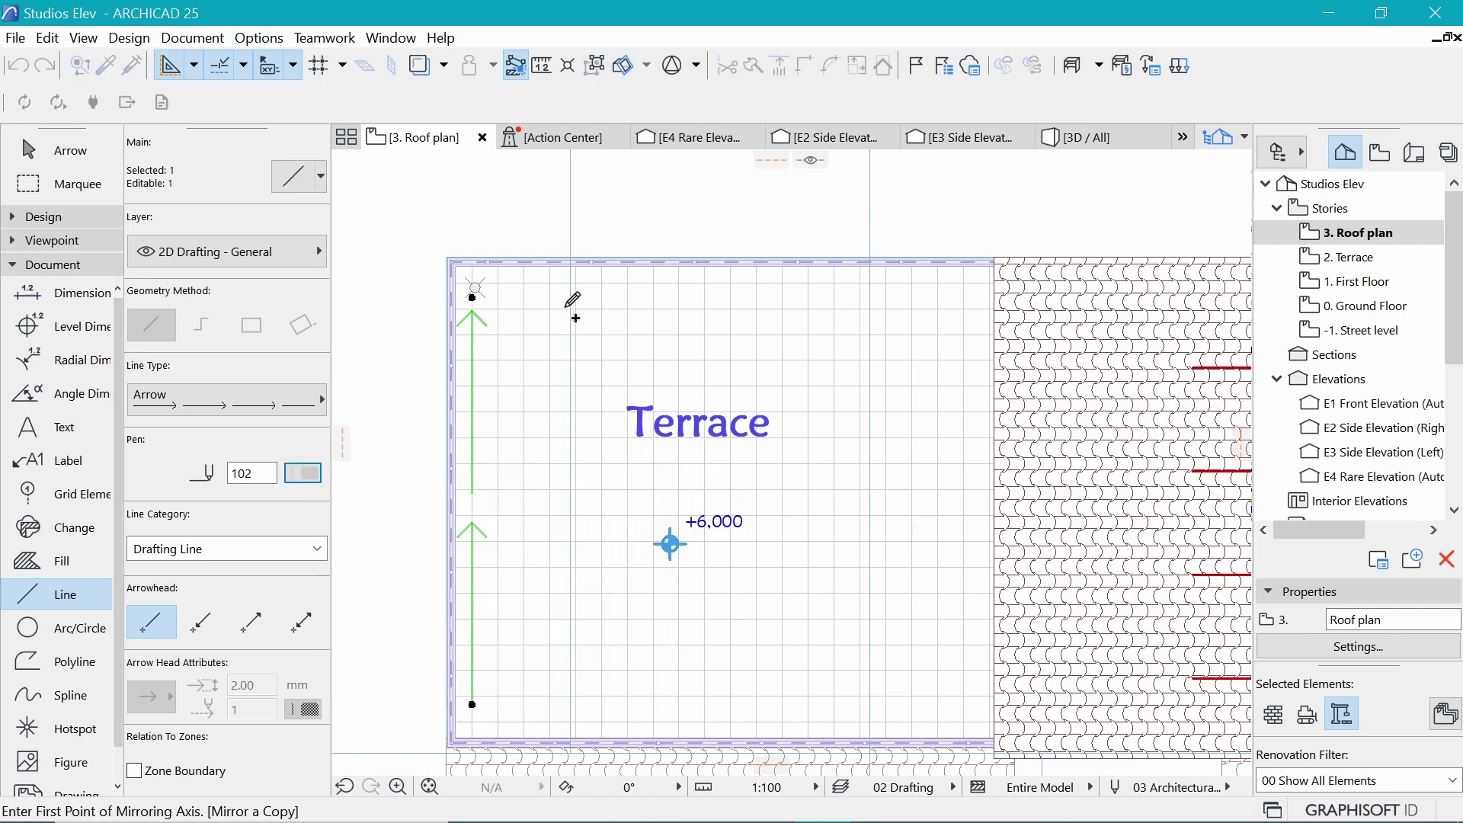
click(474, 289)
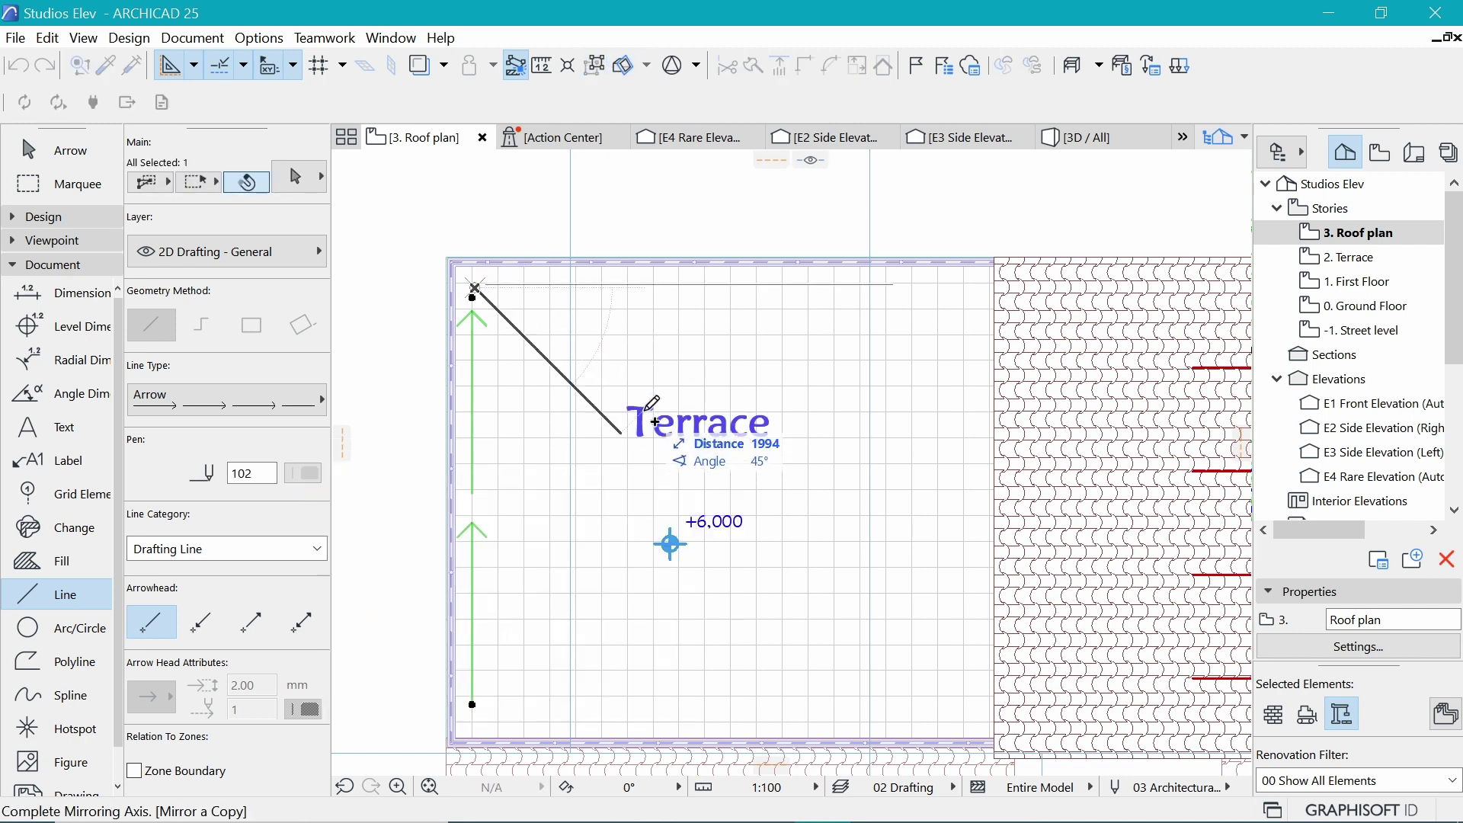
click(655, 464)
key(Escape)
scroll(613, 350, down, 5)
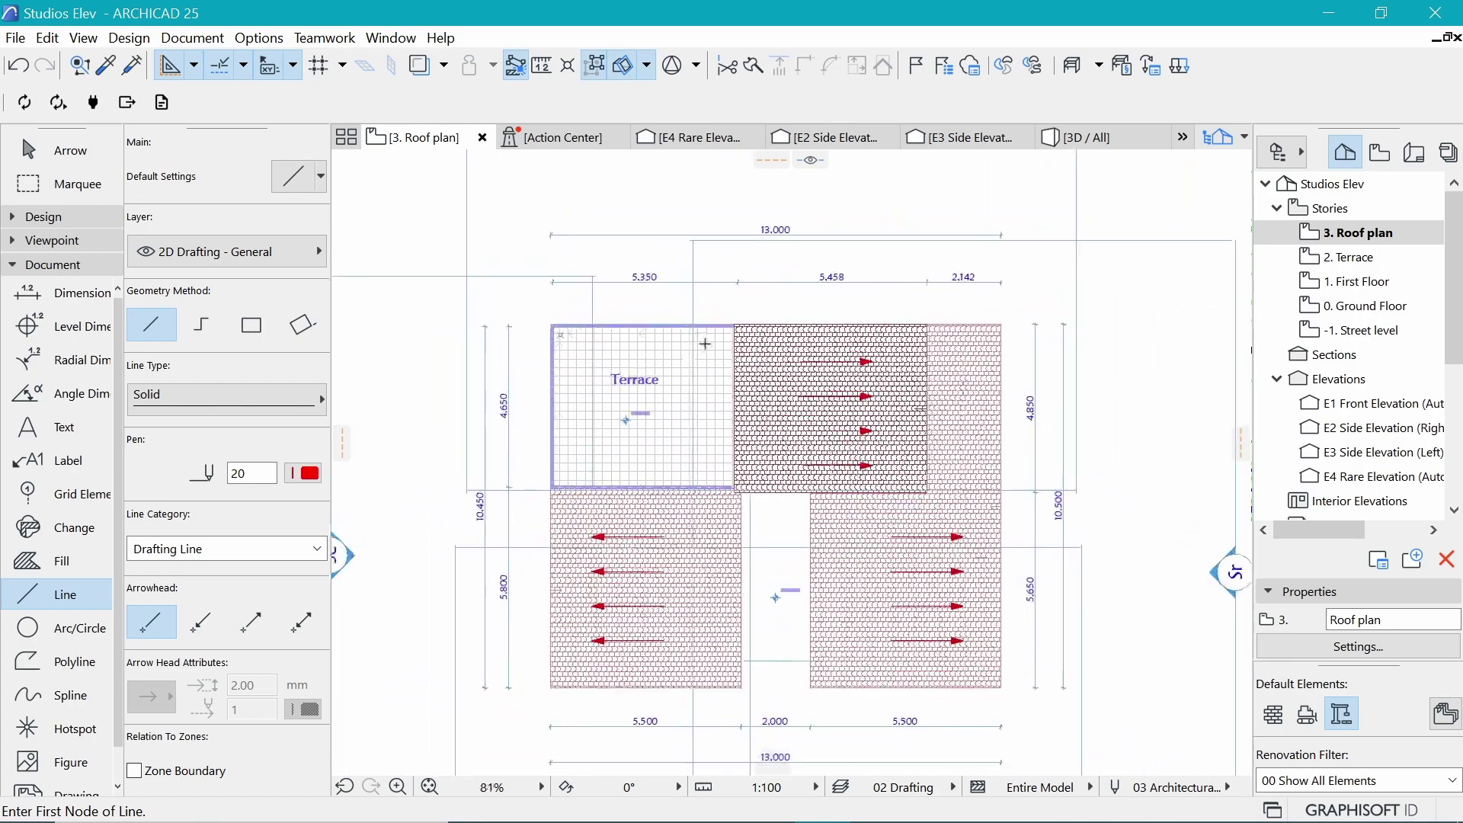
scroll(705, 344, up, 5)
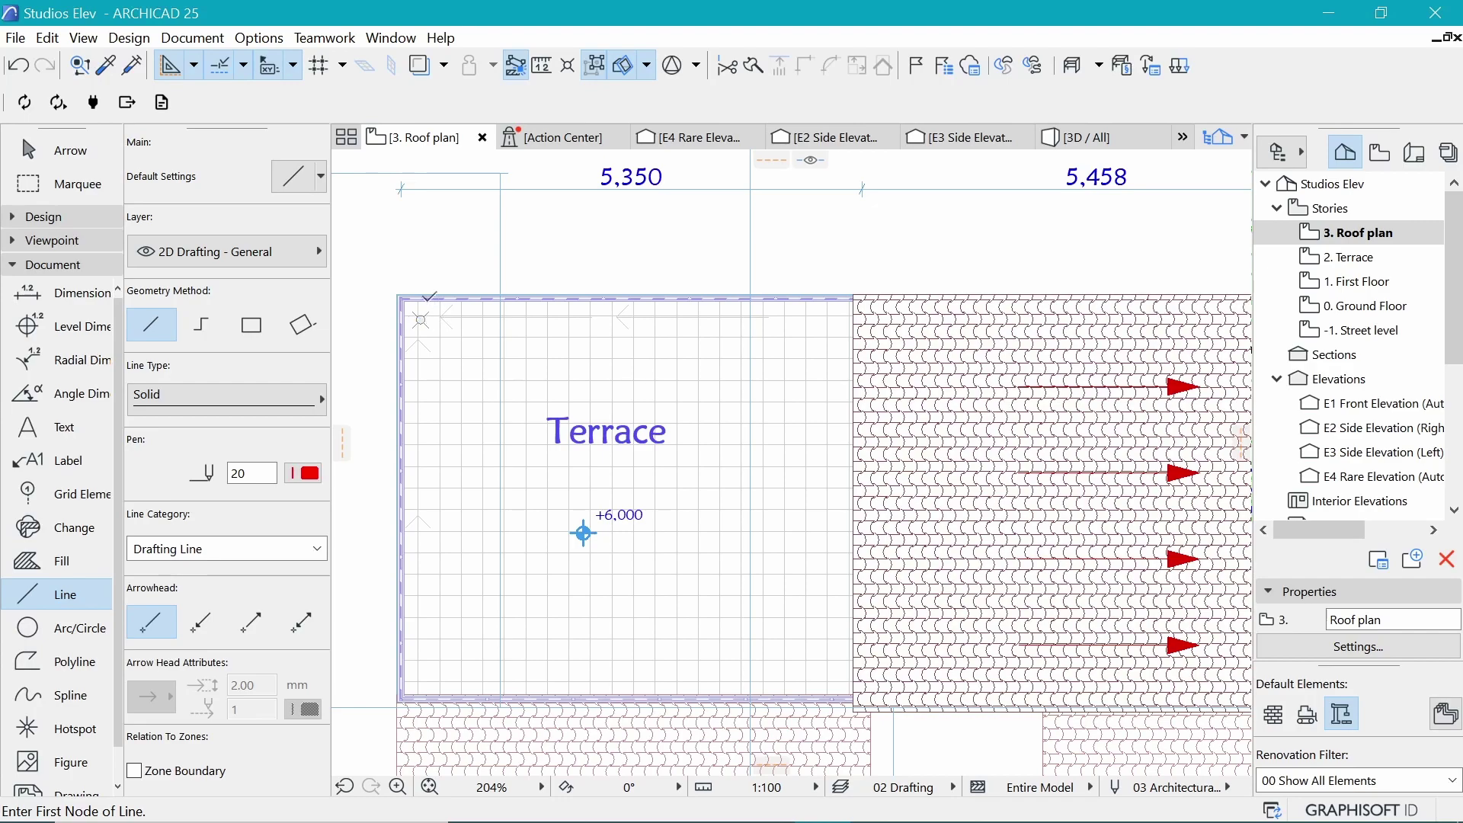
scroll(794, 351, down, 6)
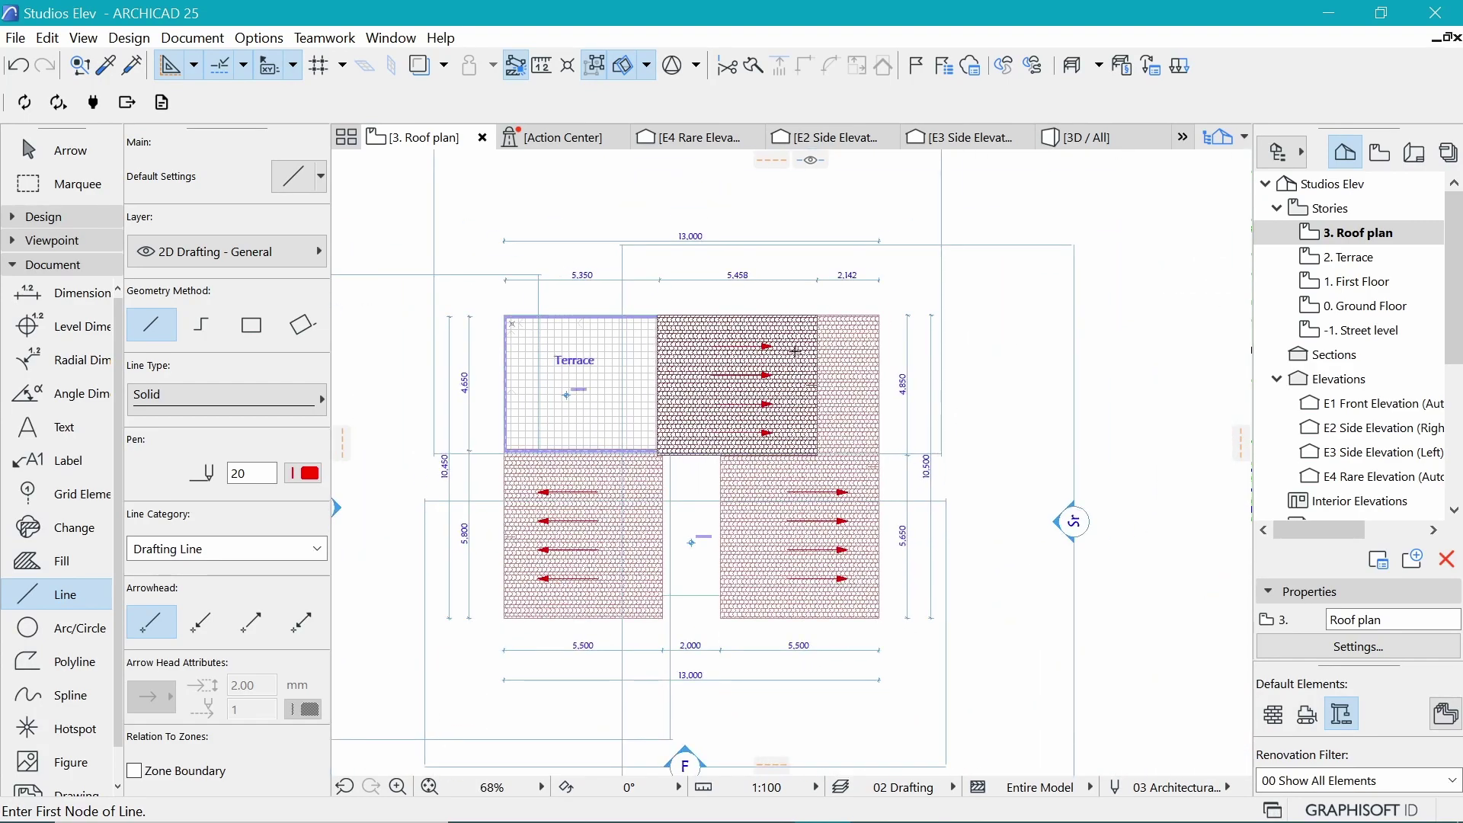
scroll(795, 351, up, 1)
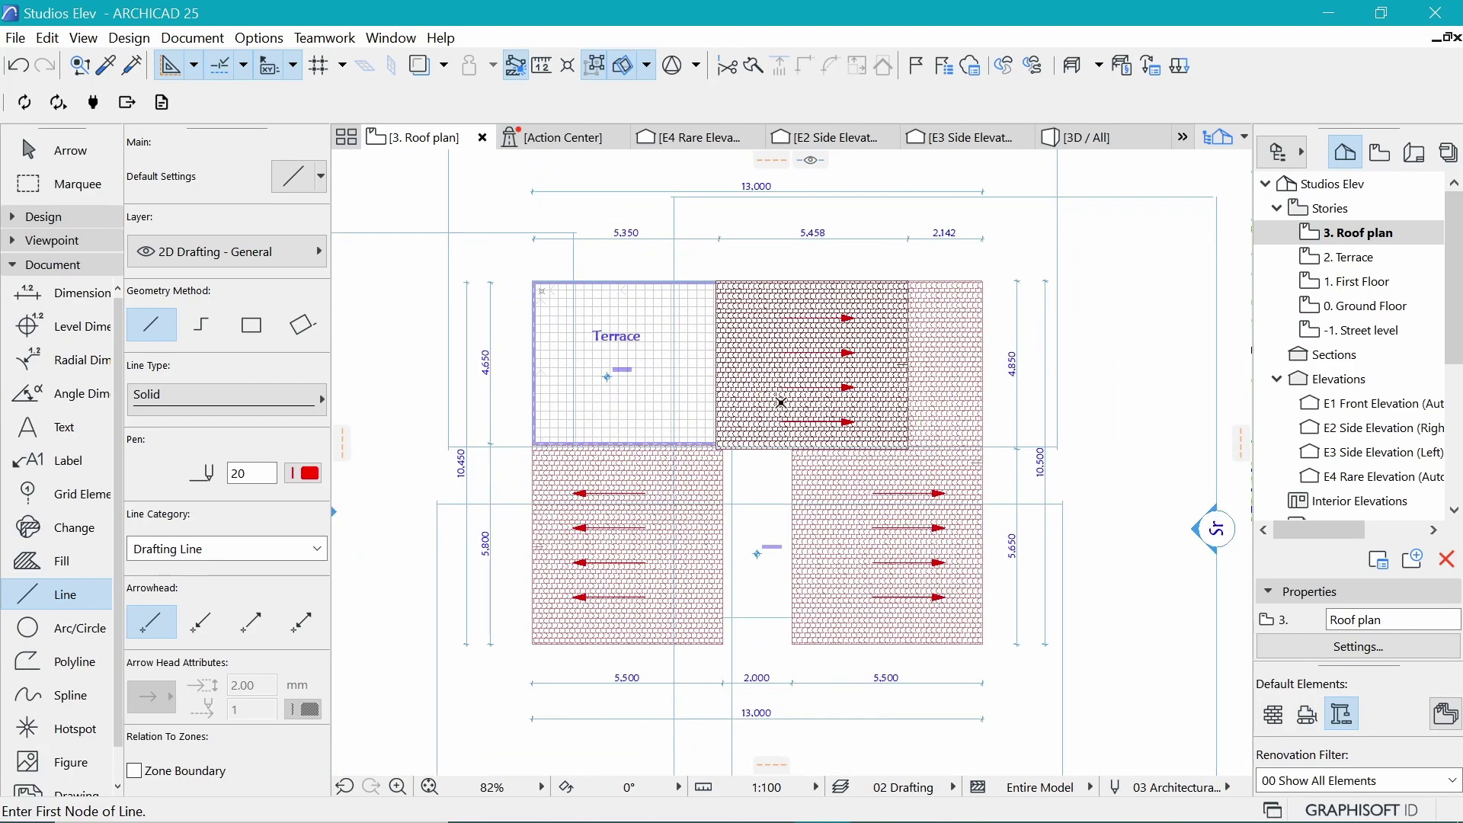